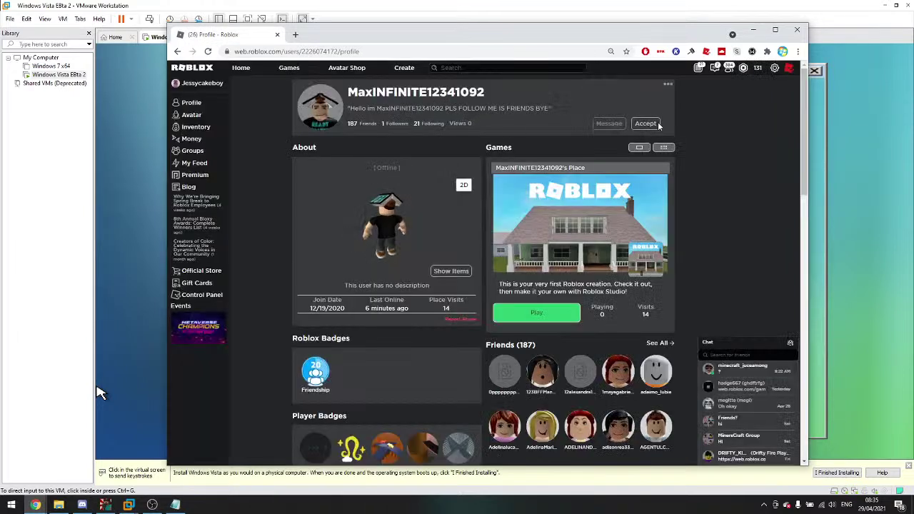
Step: Accept the Roblox friend request, post 'I friended you' in the live chat, then return to the VM
{"action": "left_click", "coordinate": [646, 123]}
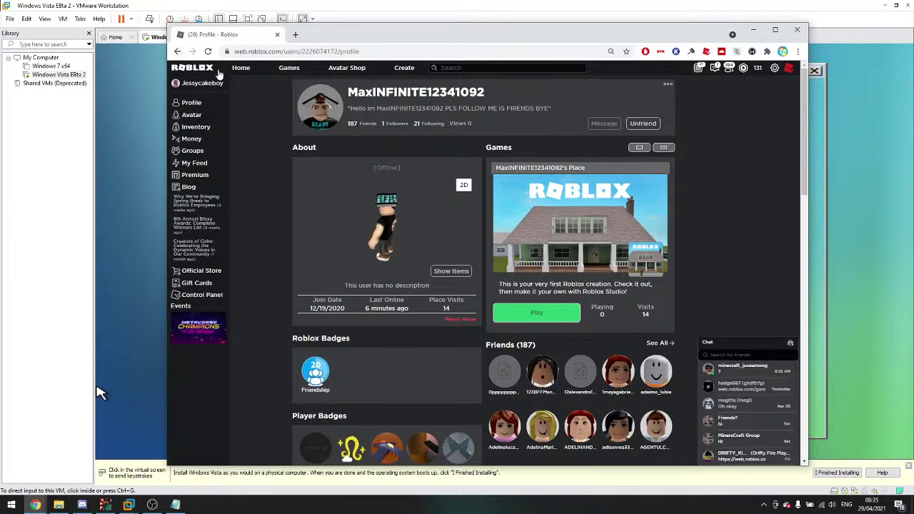
{"action": "mouse_move", "coordinate": [35, 505]}
{"action": "left_click", "coordinate": [81, 468]}
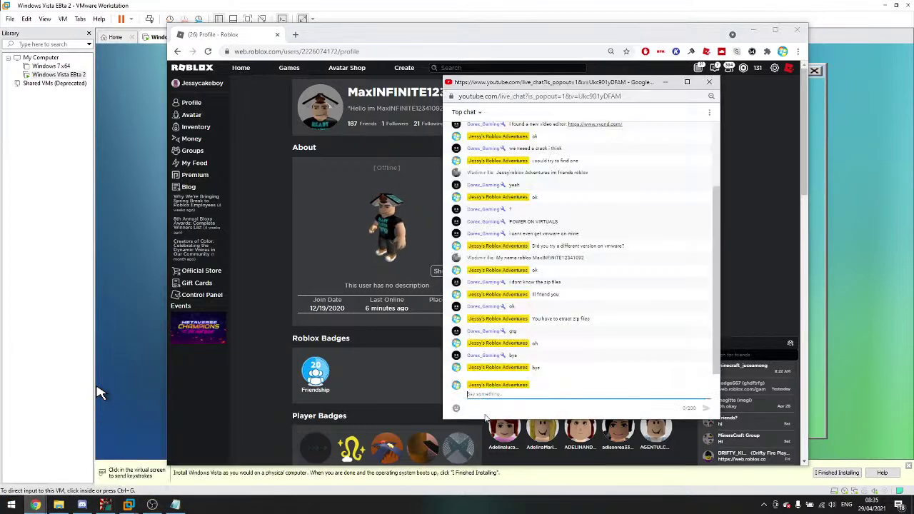
{"action": "type", "text": "I friended you"}
{"action": "key", "text": "Return"}
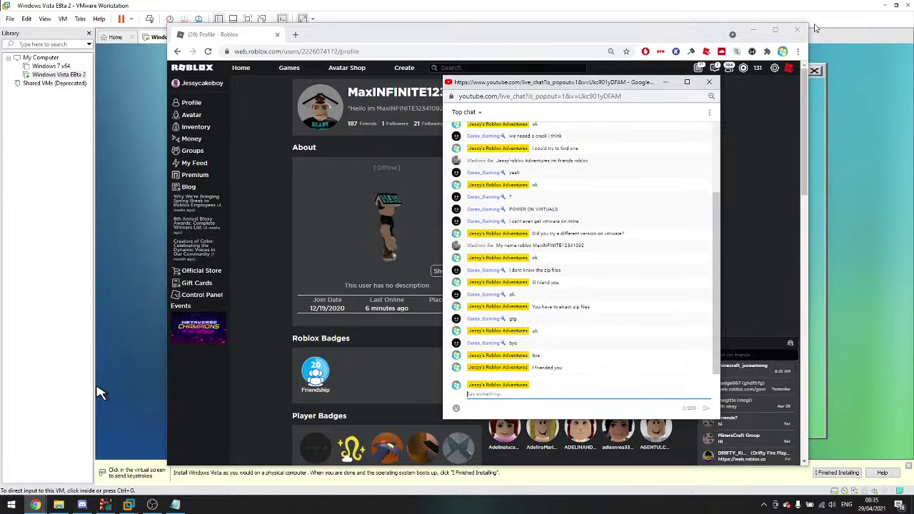
{"action": "left_click", "coordinate": [799, 29]}
{"action": "left_click", "coordinate": [843, 123]}
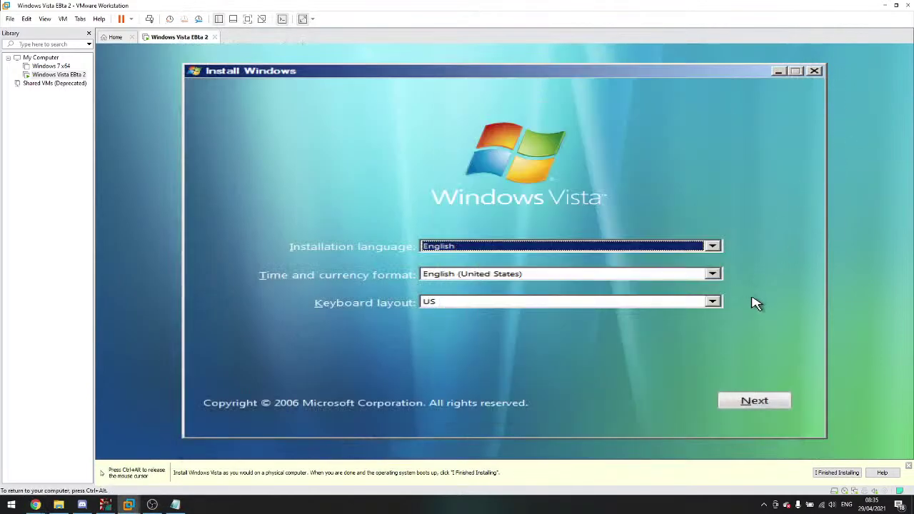
Step: Advance the Vista installer past the language settings with Install now, and minimize OBS
{"action": "left_click", "coordinate": [748, 404]}
{"action": "left_click", "coordinate": [504, 206]}
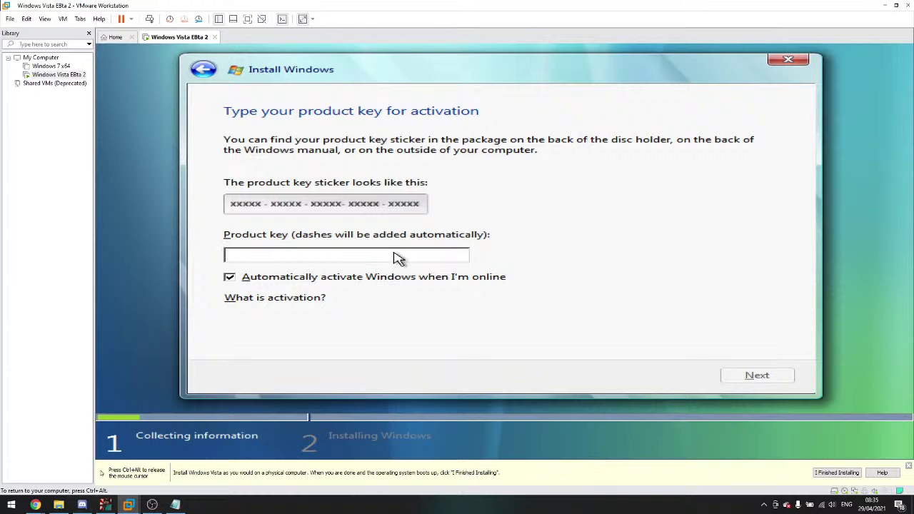
{"action": "left_click", "coordinate": [153, 505]}
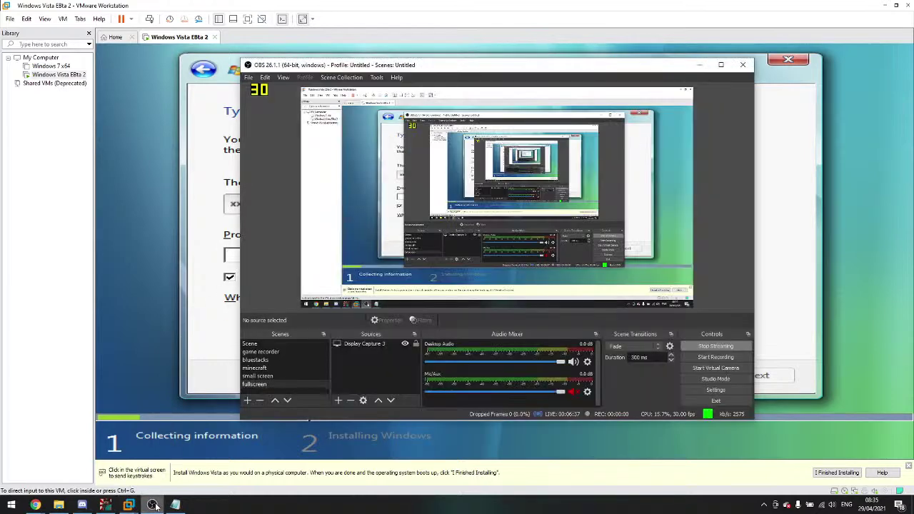
{"action": "left_click", "coordinate": [154, 505]}
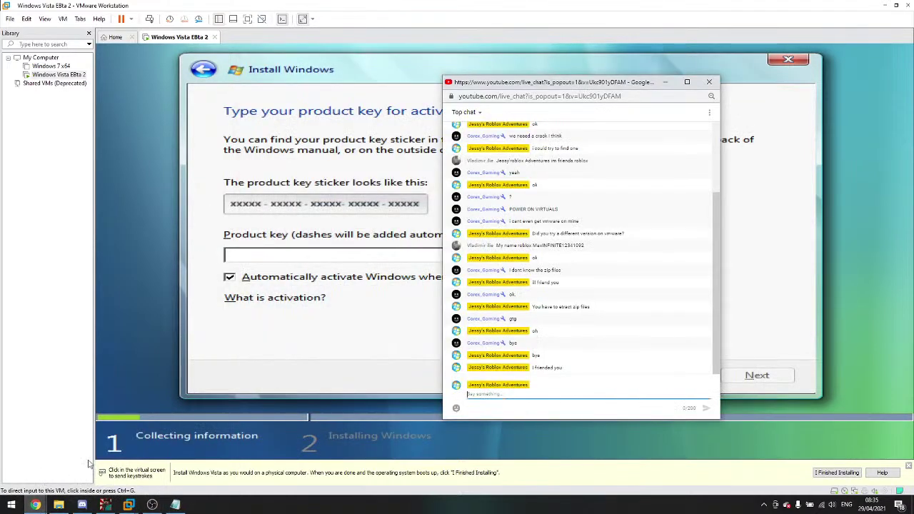
Step: Open YouTube in a Chrome window from the taskbar
{"action": "mouse_move", "coordinate": [35, 504]}
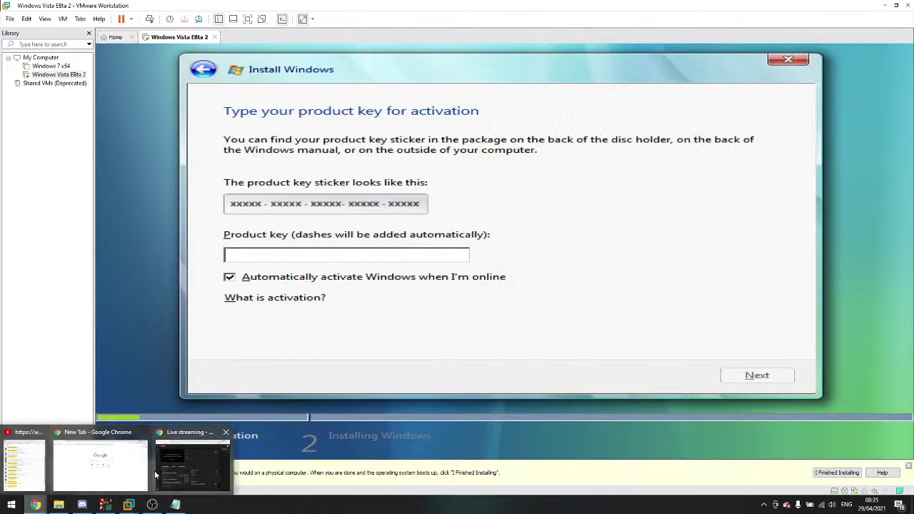
{"action": "left_click", "coordinate": [108, 472]}
{"action": "left_click", "coordinate": [359, 250]}
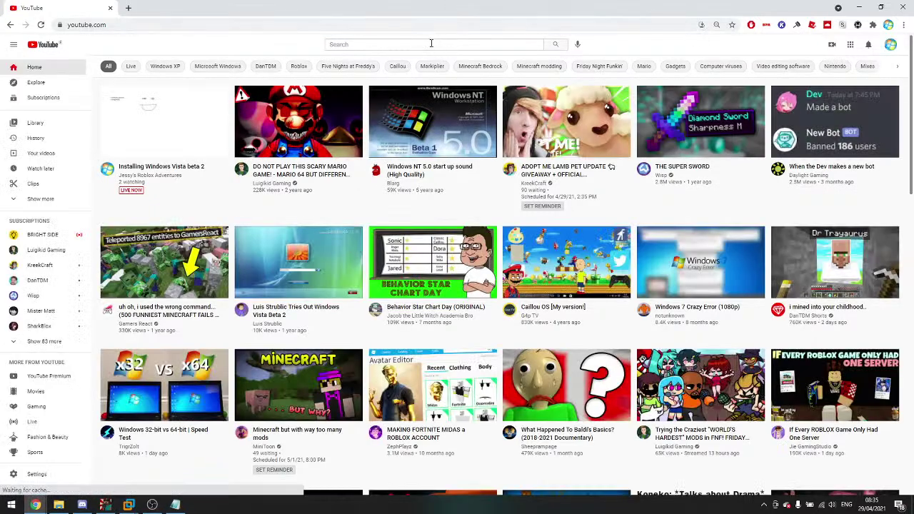
Step: Search YouTube for 'windows vista beta 2 install' and open the first result
{"action": "left_click", "coordinate": [431, 44]}
{"action": "type", "text": "Windows"}
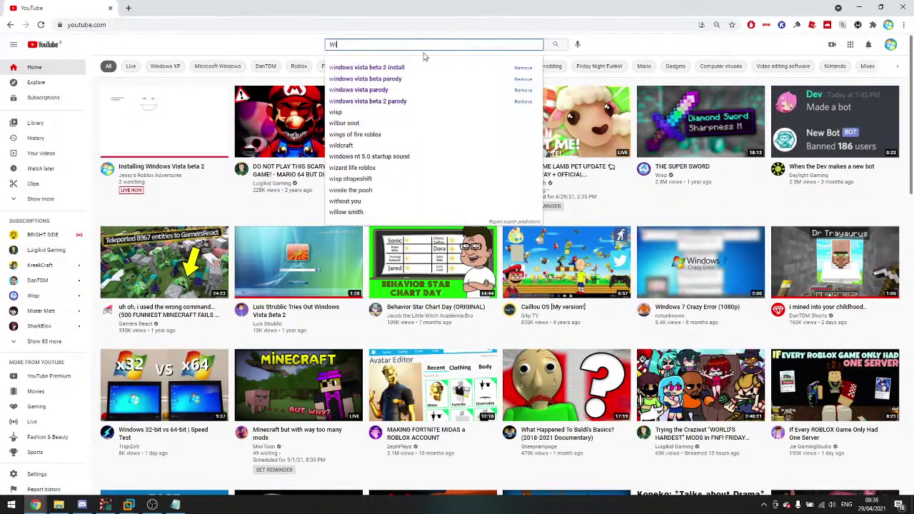
{"action": "left_click", "coordinate": [430, 66]}
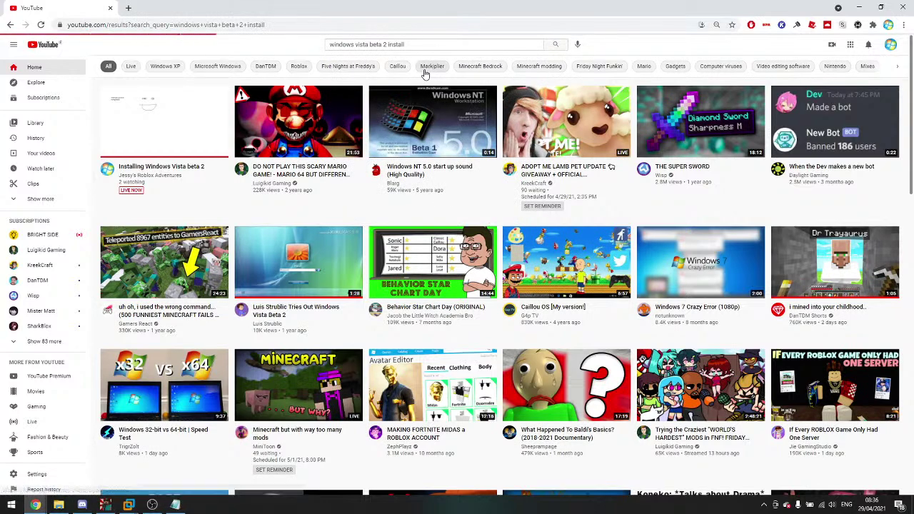
{"action": "left_click", "coordinate": [358, 126]}
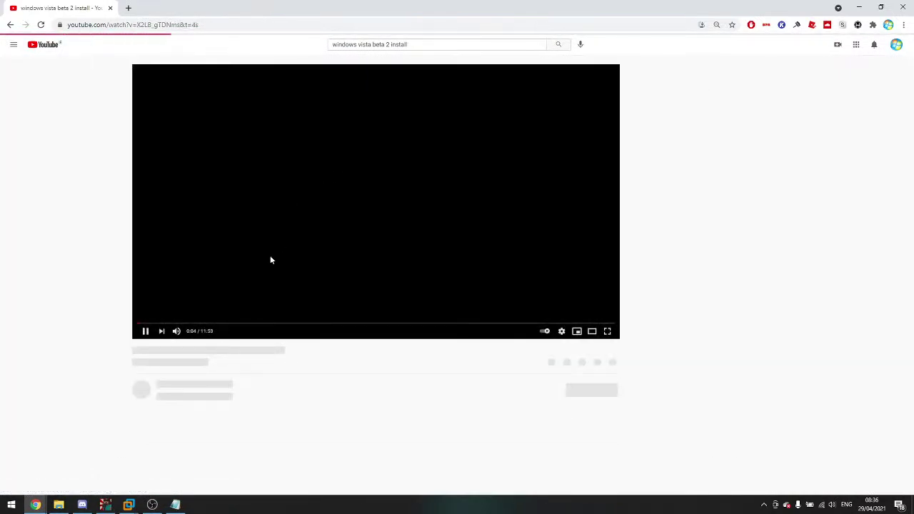
Step: Copy the product key from the video's expanded description, then minimize Chrome
{"action": "left_click", "coordinate": [401, 246]}
{"action": "scroll", "coordinate": [401, 247], "scroll_direction": "down", "scroll_amount": 2}
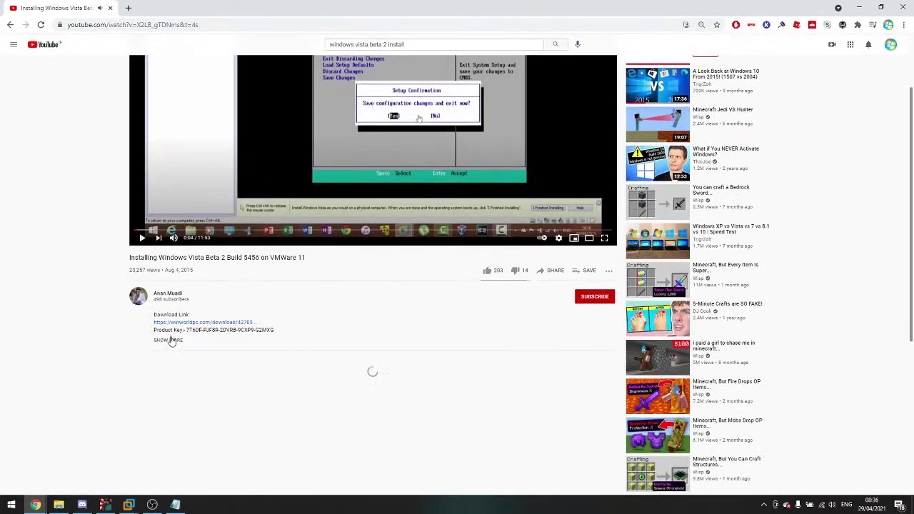
{"action": "left_click", "coordinate": [169, 339]}
{"action": "left_click_drag", "start_coordinate": [272, 331], "coordinate": [185, 332]}
{"action": "right_click", "coordinate": [207, 330]}
{"action": "left_click", "coordinate": [229, 339]}
{"action": "left_click", "coordinate": [859, 7]}
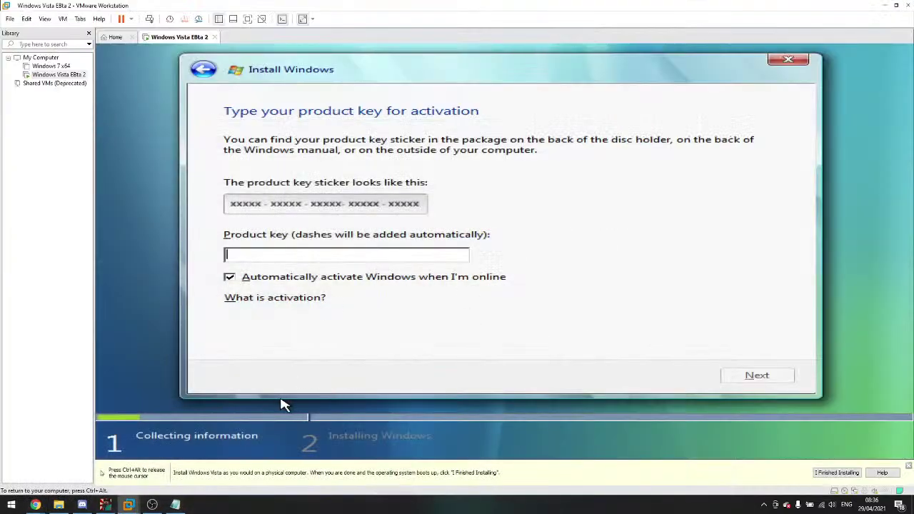
Step: Reply 'Yo' in the live chat and make the commenter a channel moderator
{"action": "mouse_move", "coordinate": [41, 506]}
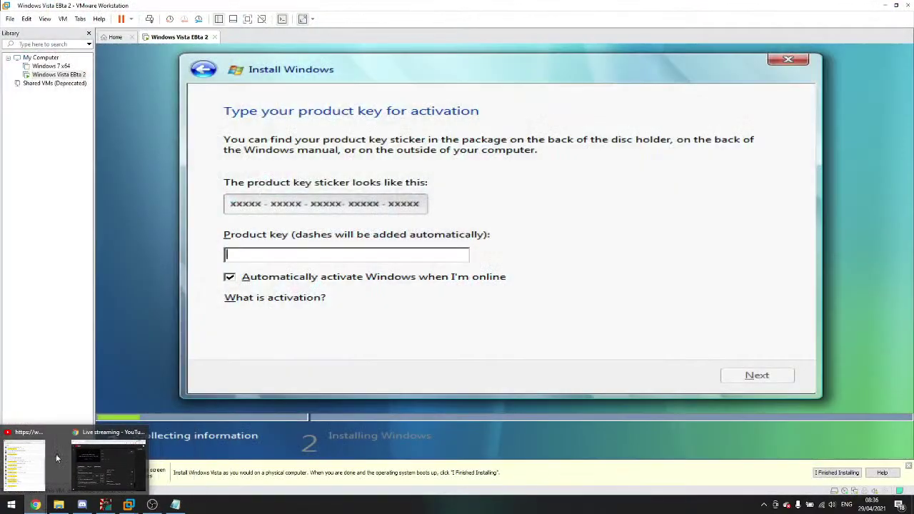
{"action": "left_click", "coordinate": [41, 463]}
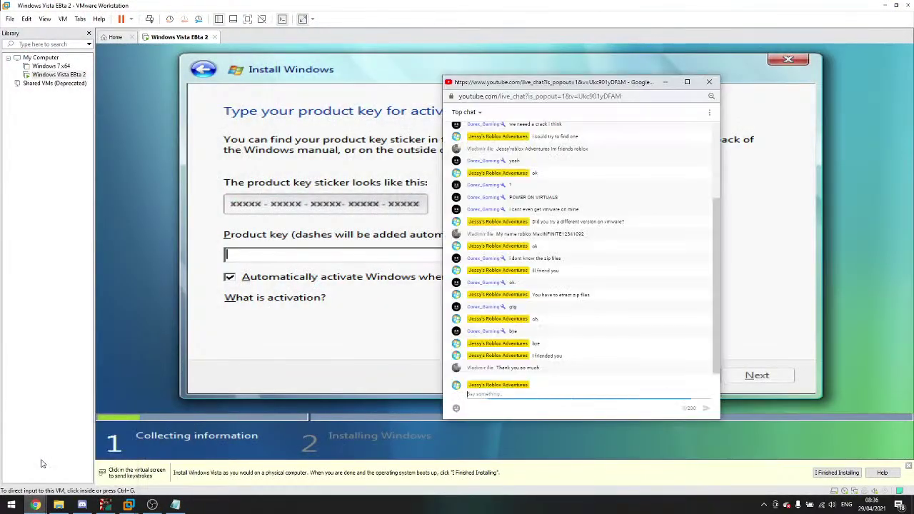
{"action": "left_click", "coordinate": [308, 327]}
{"action": "mouse_move", "coordinate": [40, 504]}
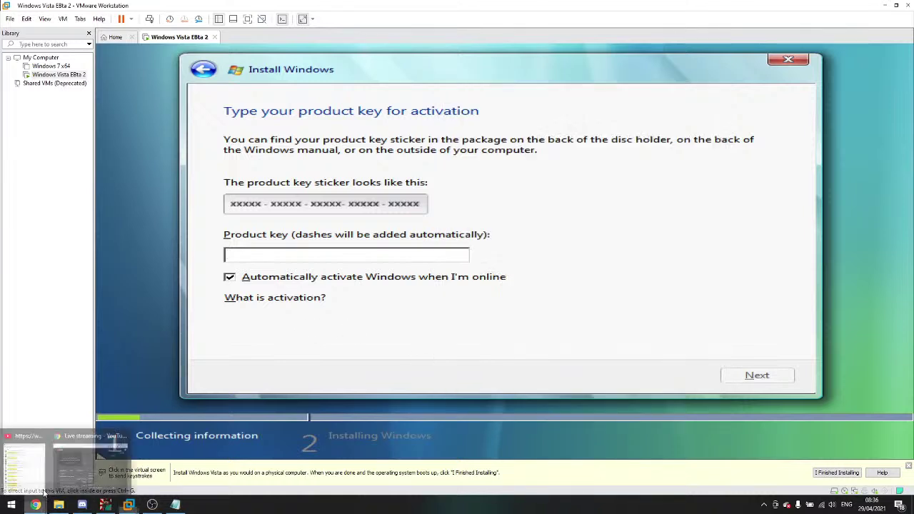
{"action": "left_click", "coordinate": [25, 462]}
{"action": "type", "text": "Your Welcome"}
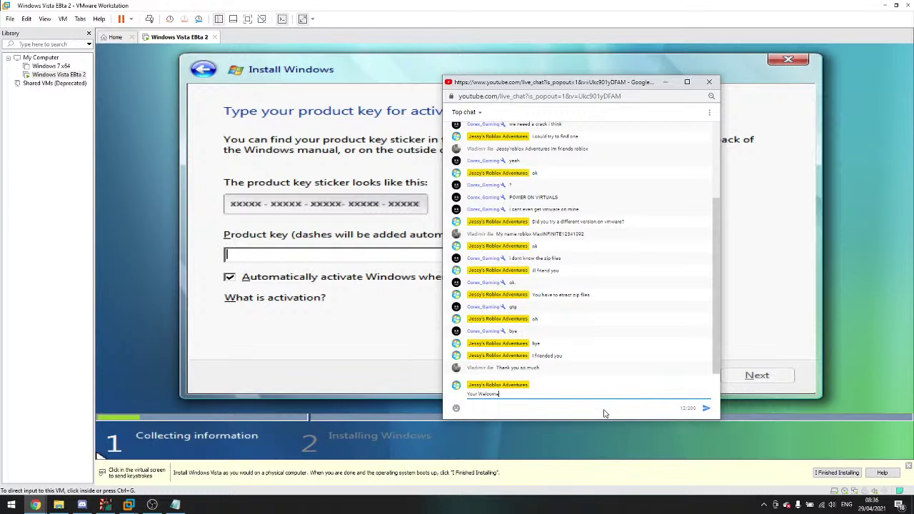
{"action": "key", "text": "Return"}
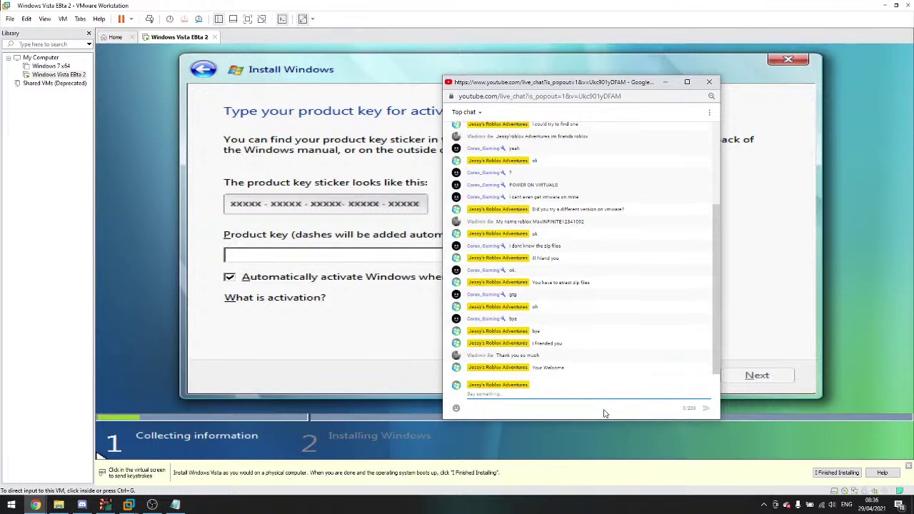
{"action": "left_click", "coordinate": [707, 356]}
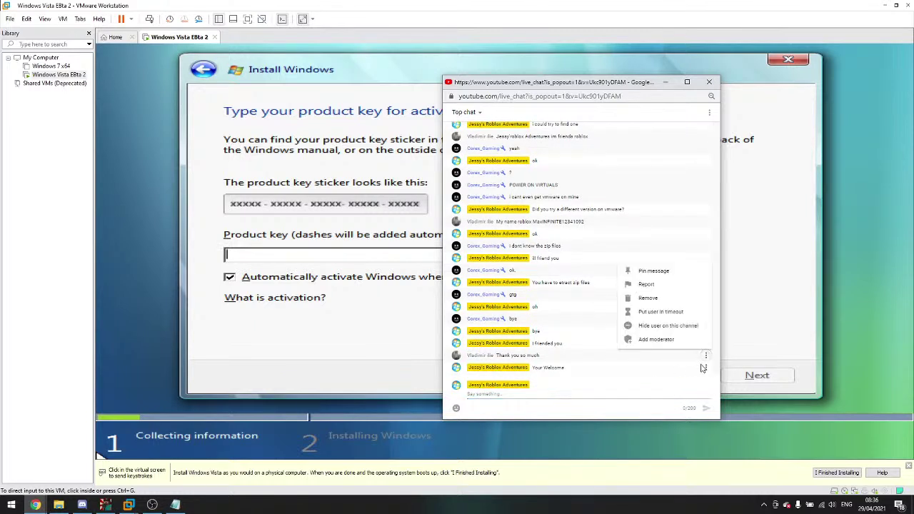
{"action": "left_click", "coordinate": [662, 344]}
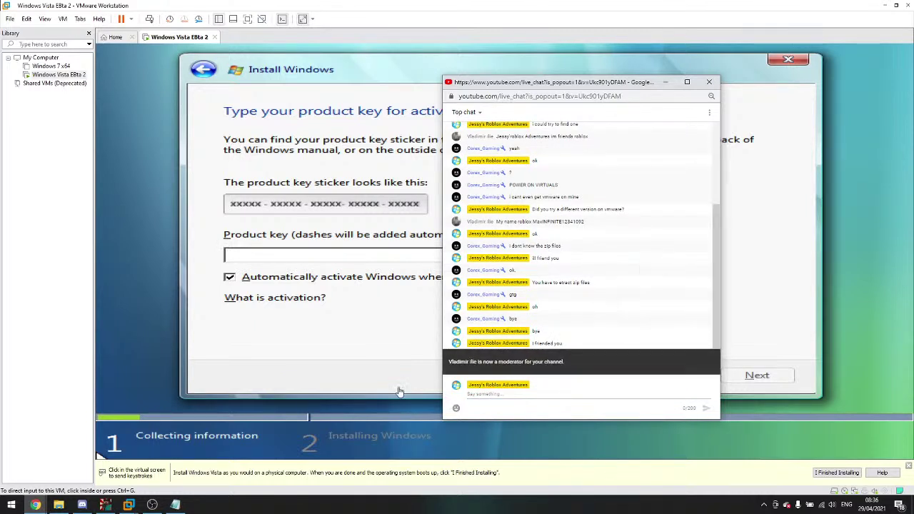
{"action": "left_click", "coordinate": [347, 398]}
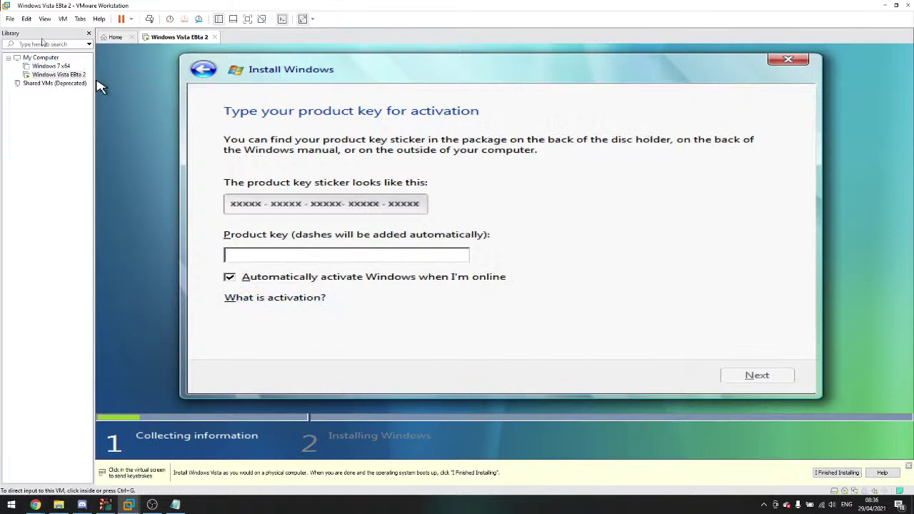
Step: Paste the copied product key via VMware's Edit menu and continue to the license terms
{"action": "left_click", "coordinate": [27, 18]}
{"action": "left_click", "coordinate": [40, 53]}
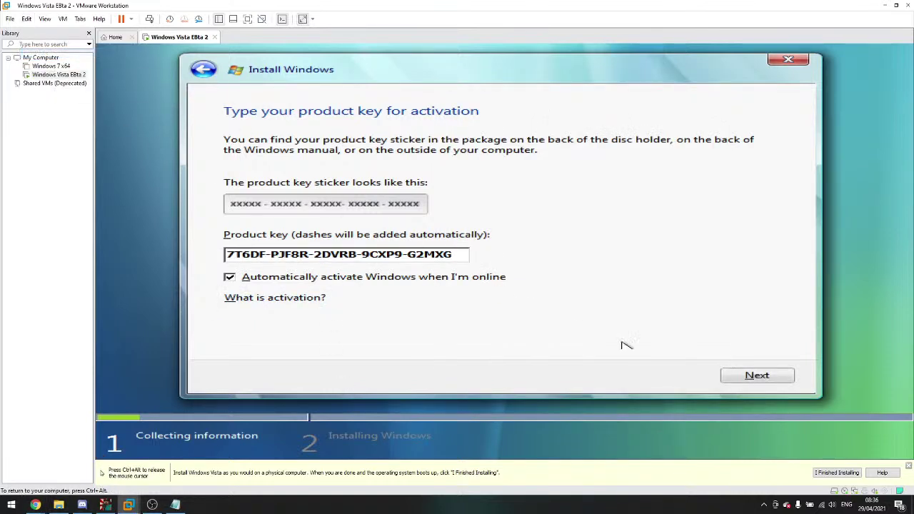
{"action": "left_click", "coordinate": [740, 374]}
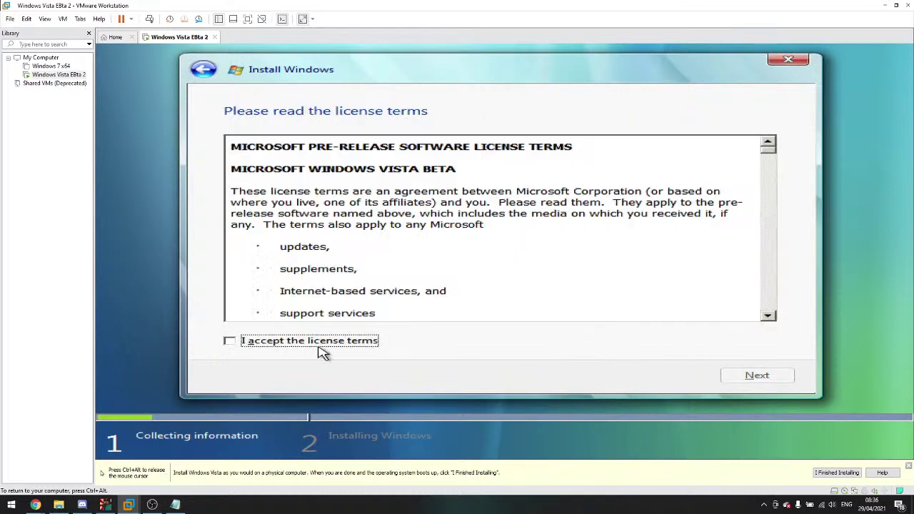
Step: Accept the license terms and create a new 40.0 GB primary partition on Disk 0
{"action": "left_click", "coordinate": [325, 343]}
{"action": "left_click", "coordinate": [744, 375]}
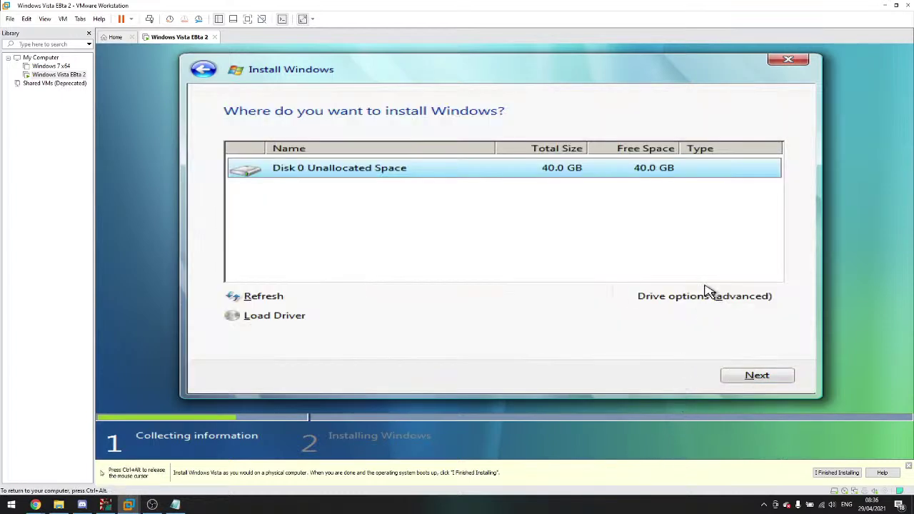
{"action": "left_click", "coordinate": [704, 293]}
{"action": "left_click", "coordinate": [656, 298]}
{"action": "left_click", "coordinate": [708, 316]}
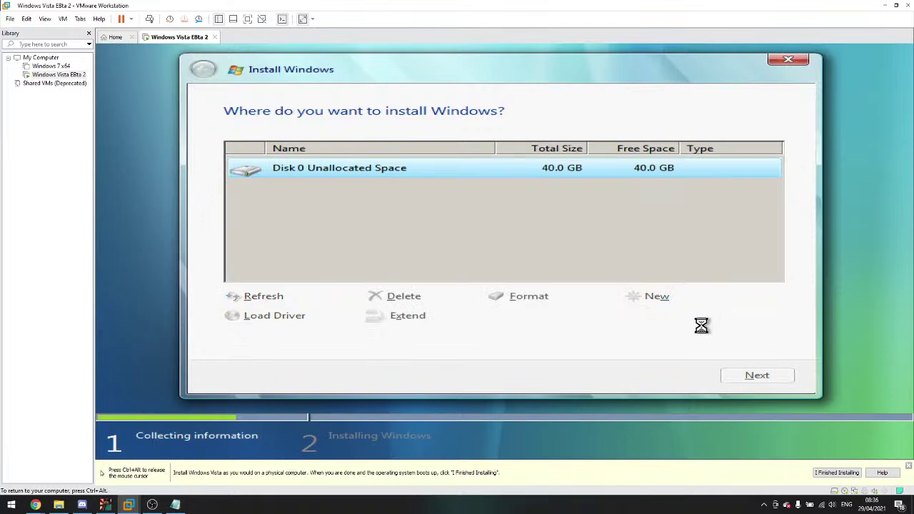
Step: Start installing Windows on the new partition after briefly checking the live chat
{"action": "key", "text": "ctrl+alt"}
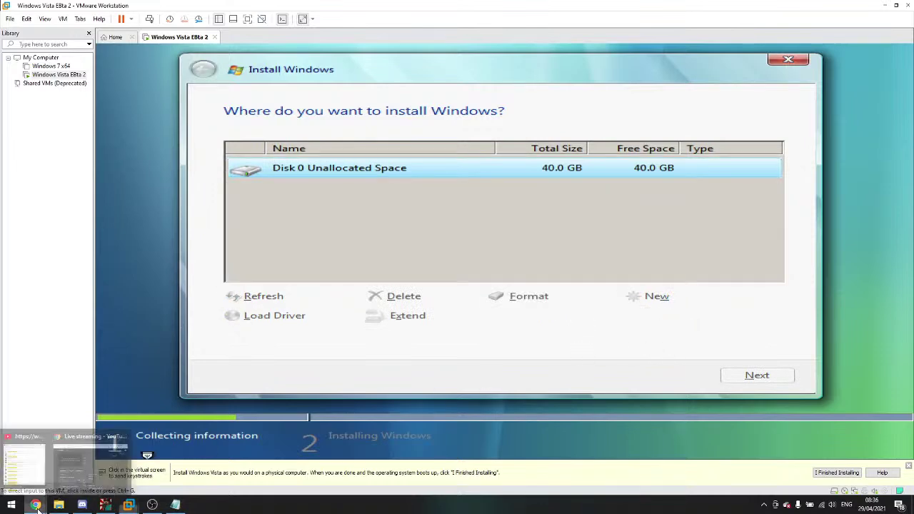
{"action": "left_click", "coordinate": [40, 488]}
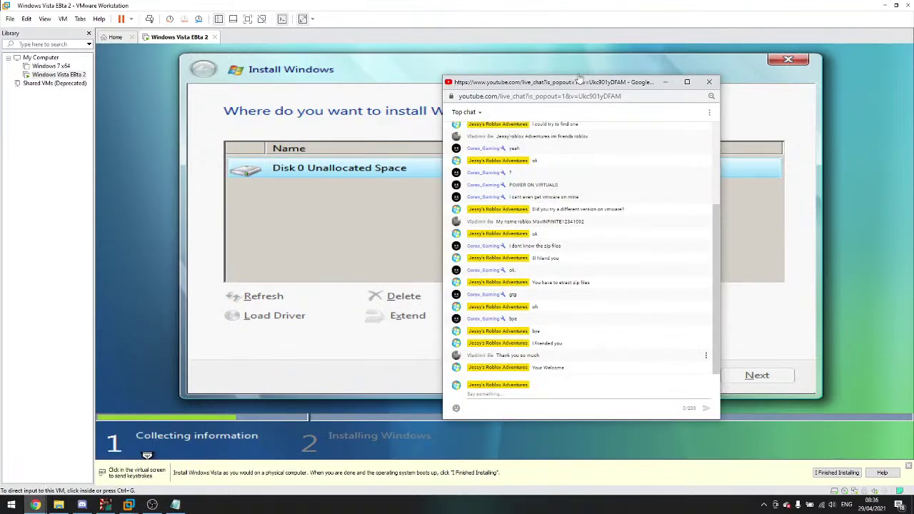
{"action": "left_click", "coordinate": [807, 297]}
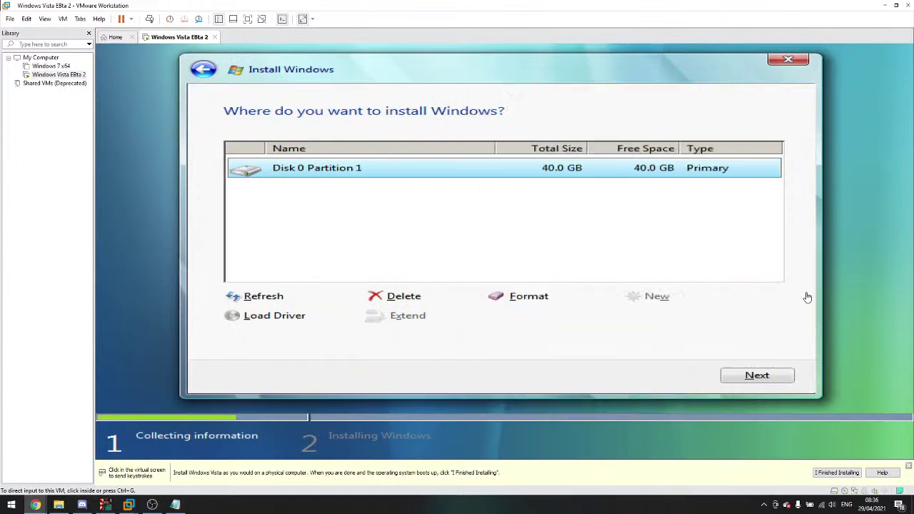
{"action": "left_click", "coordinate": [714, 377]}
{"action": "key", "text": "ctrl+alt"}
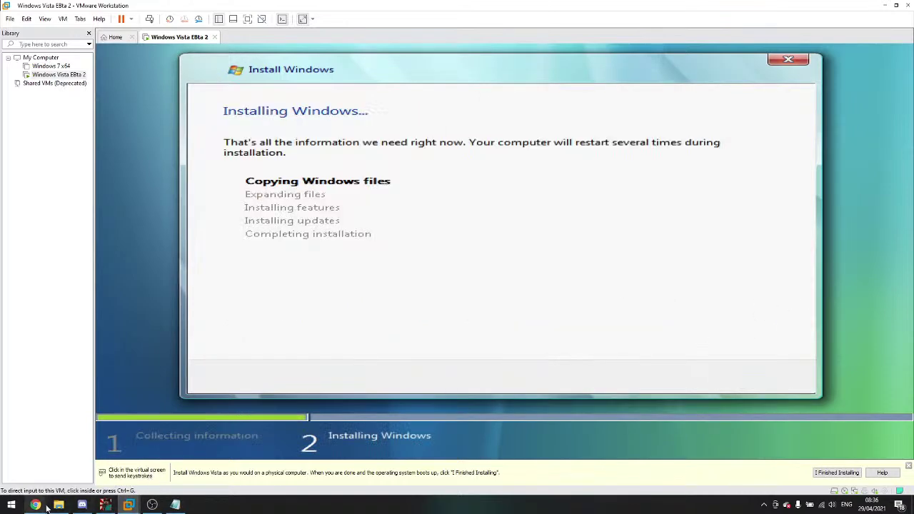
Step: Ask 'Siould I put on music?' in the live chat
{"action": "left_click", "coordinate": [40, 464]}
{"action": "left_click", "coordinate": [470, 403]}
{"action": "type", "text": "Siould I p"}
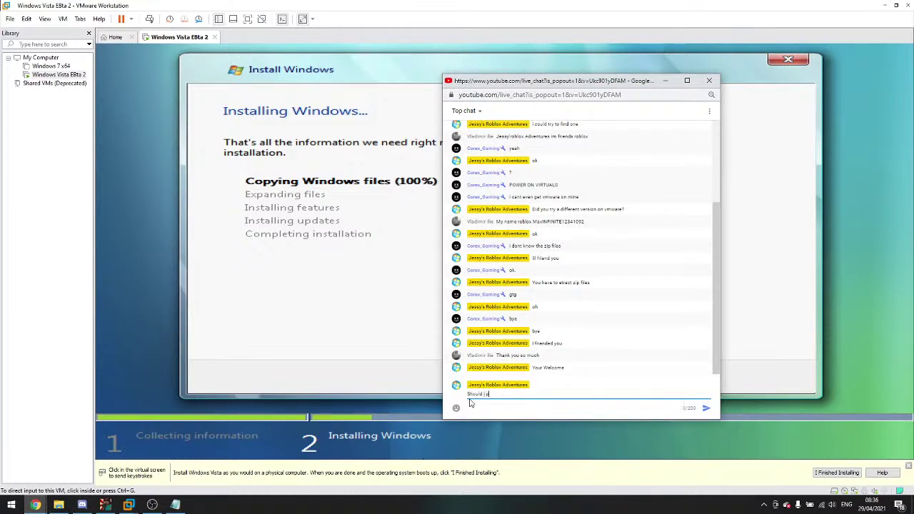
{"action": "type", "text": "ut on music?"}
{"action": "key", "text": "Return"}
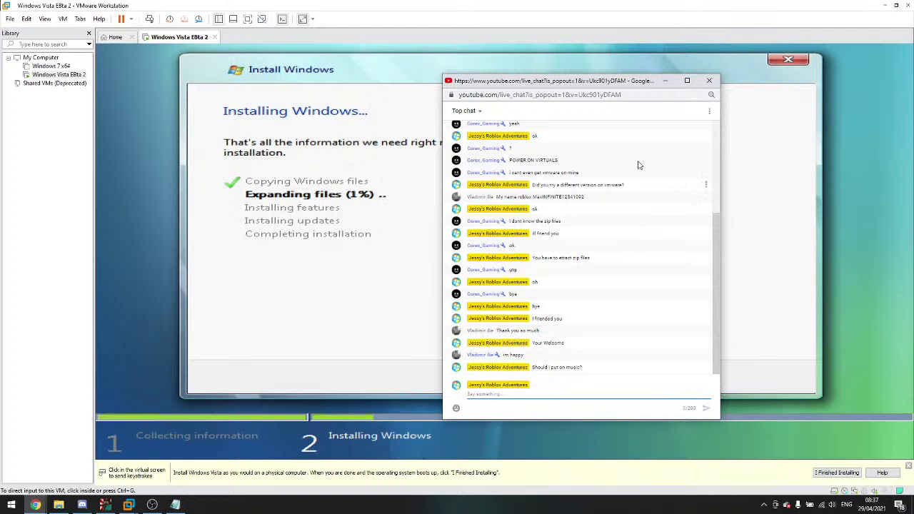
{"action": "left_click_drag", "start_coordinate": [594, 84], "coordinate": [585, 109]}
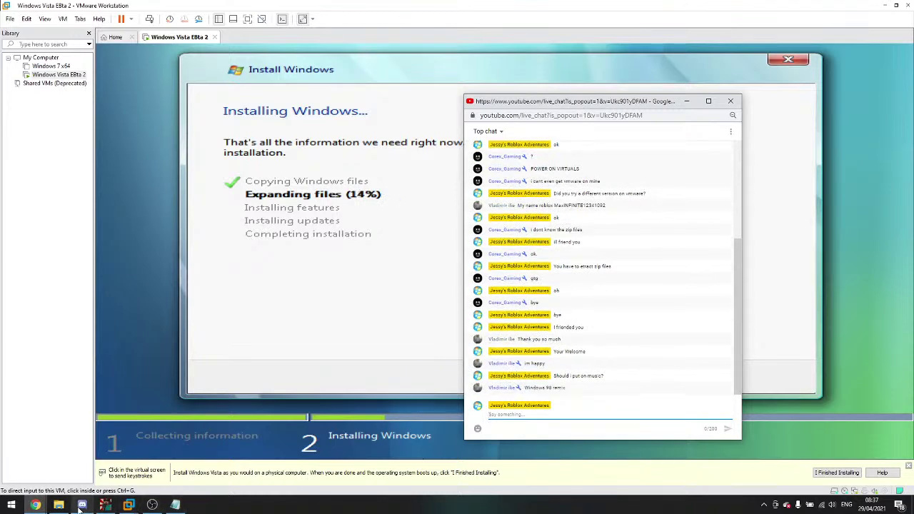
Step: Post 'Is it copyrighted?' in the chat and open a new Chrome window
{"action": "mouse_move", "coordinate": [81, 508]}
{"action": "left_click", "coordinate": [561, 414]}
{"action": "type", "text": "Is it cop"}
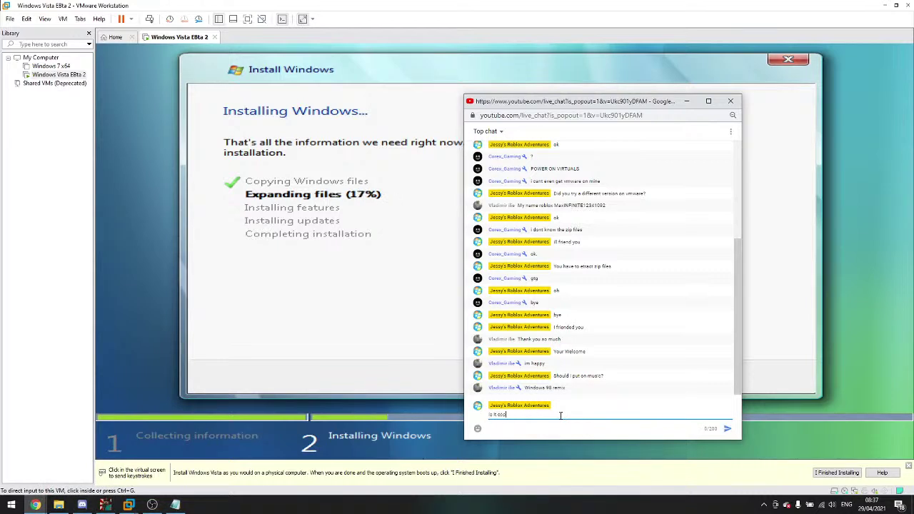
{"action": "type", "text": "yrighted?"}
{"action": "key", "text": "Return"}
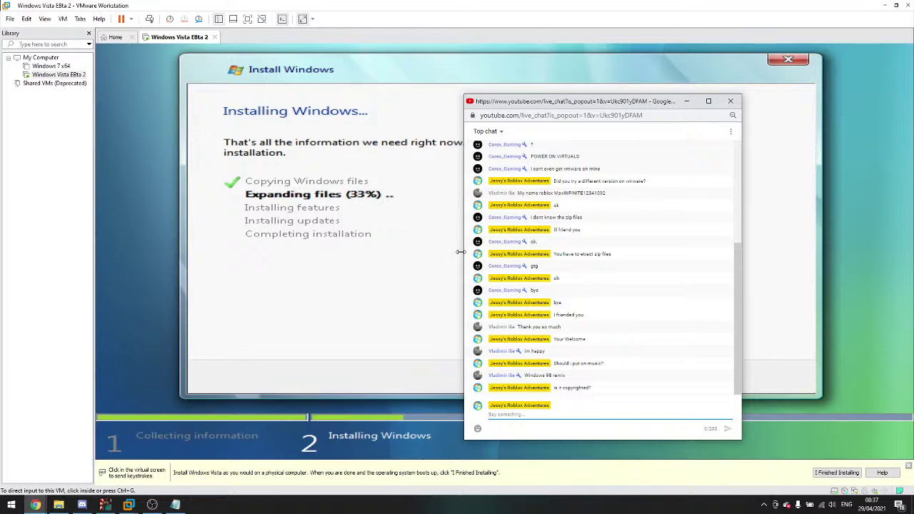
{"action": "left_click_drag", "start_coordinate": [641, 104], "coordinate": [647, 79]}
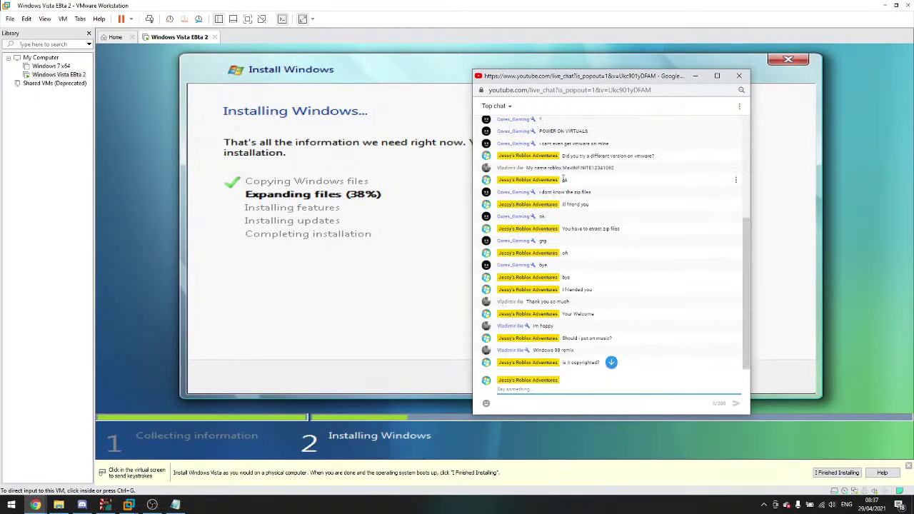
{"action": "right_click", "coordinate": [36, 505]}
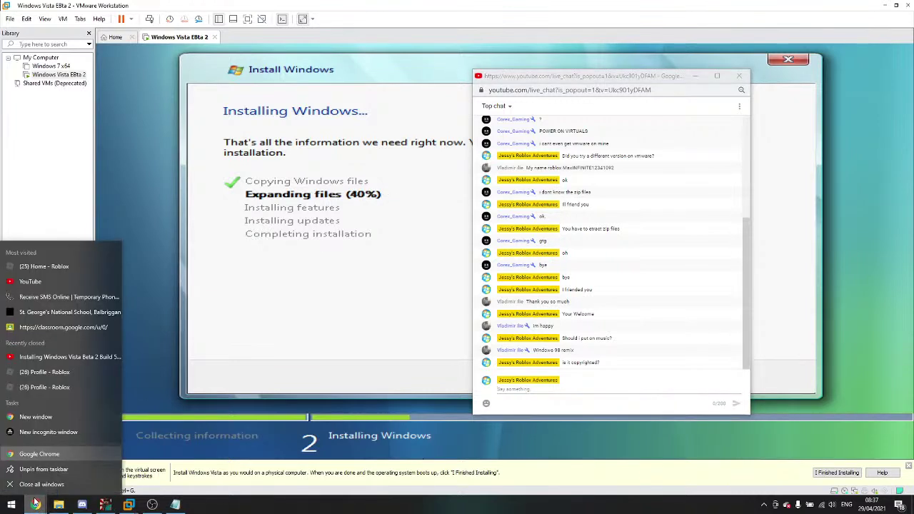
{"action": "left_click", "coordinate": [39, 460]}
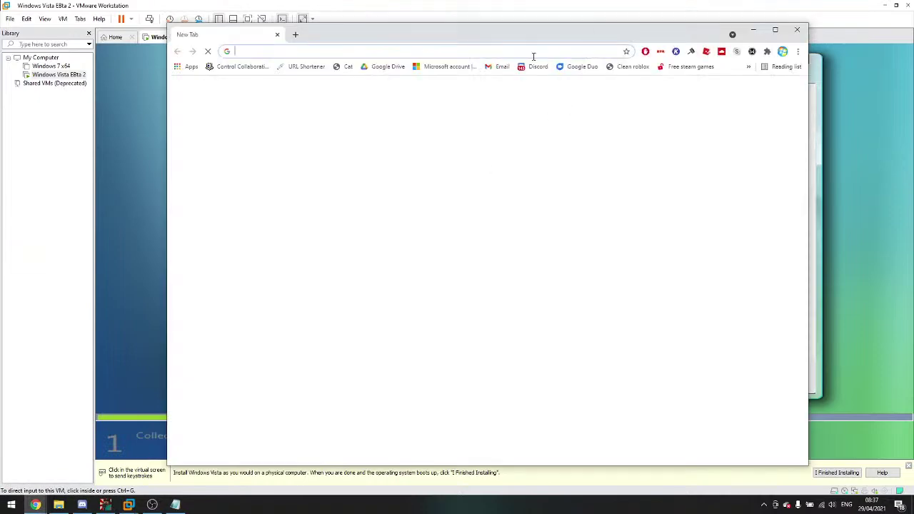
Step: Search YouTube for 'windows 98 remix' and play the first result
{"action": "type", "text": "you"}
{"action": "key", "text": "Tab"}
{"action": "type", "text": "w"}
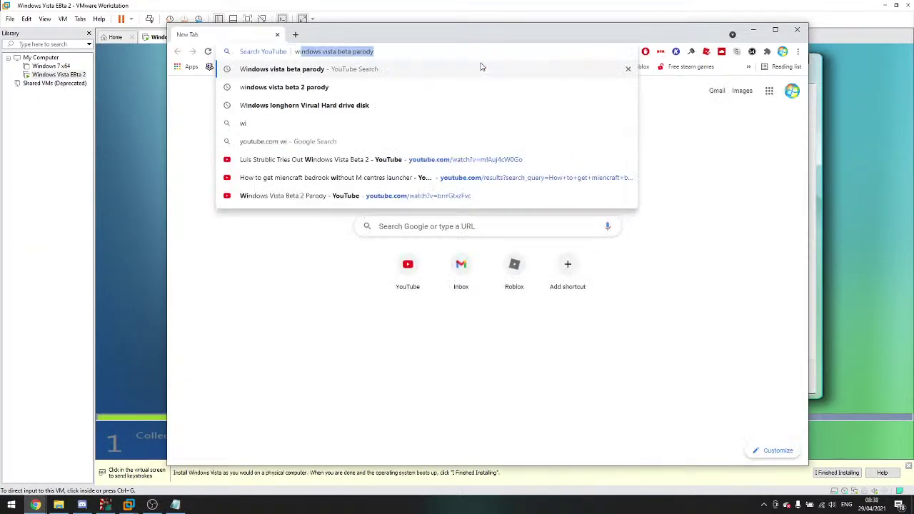
{"action": "type", "text": "indows 8"}
{"action": "key", "text": "BackSpace"}
{"action": "type", "text": "98 remix"}
{"action": "key", "text": "Return"}
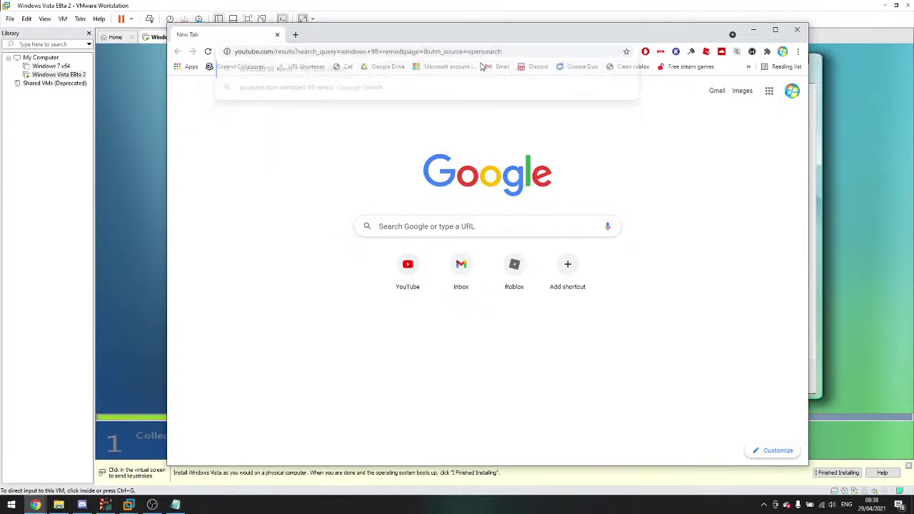
{"action": "left_click", "coordinate": [31, 486]}
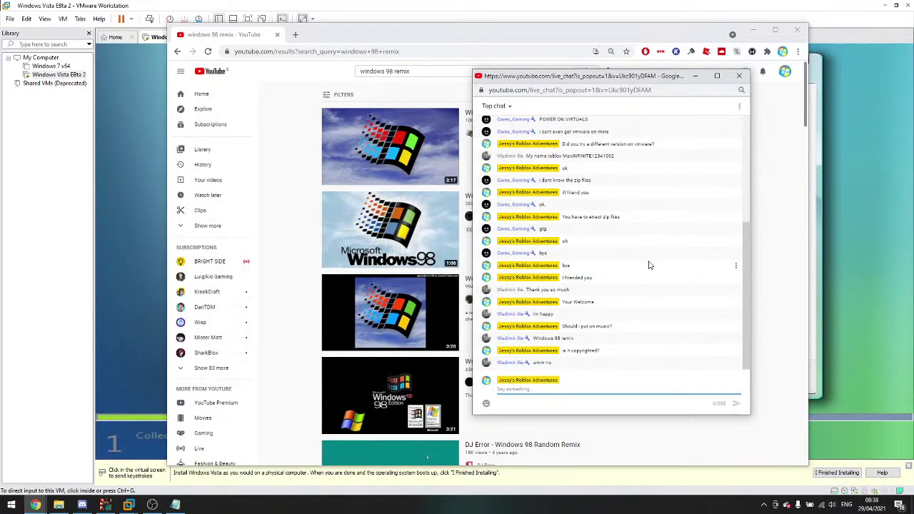
{"action": "left_click", "coordinate": [245, 183]}
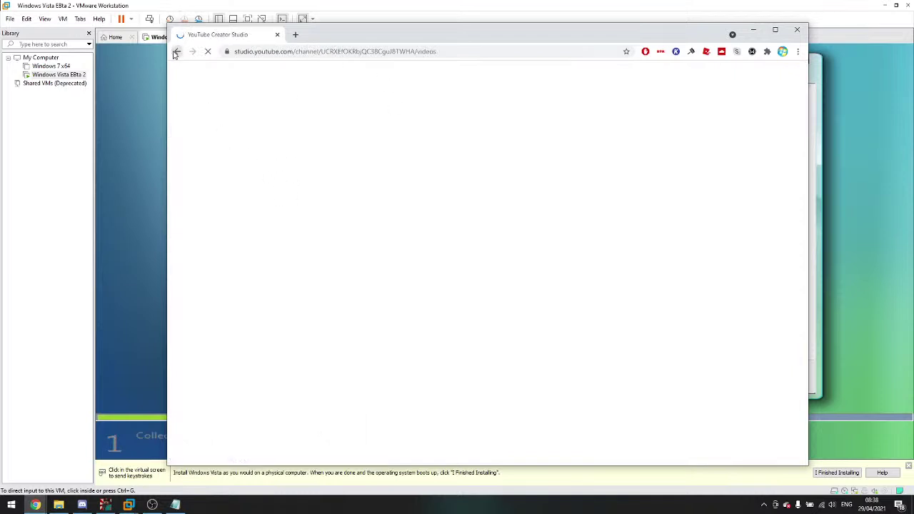
{"action": "key", "text": "alt+Left"}
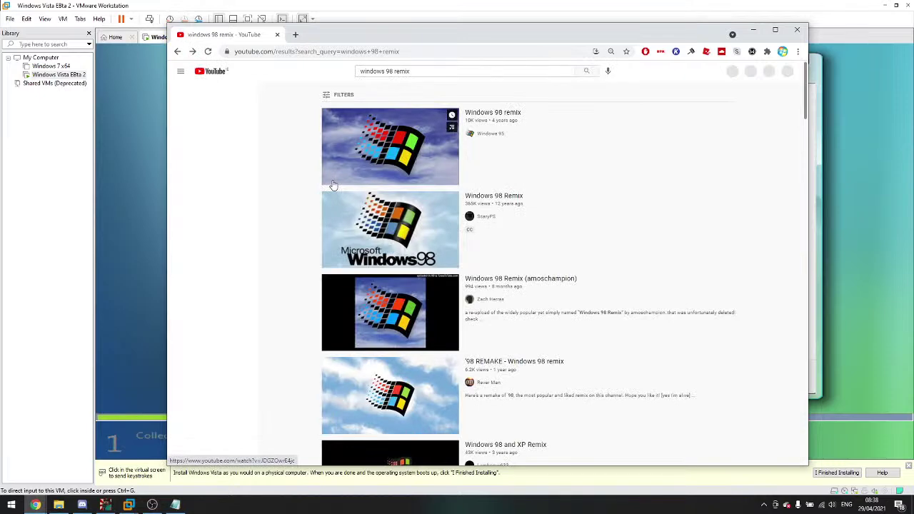
{"action": "left_click", "coordinate": [332, 184]}
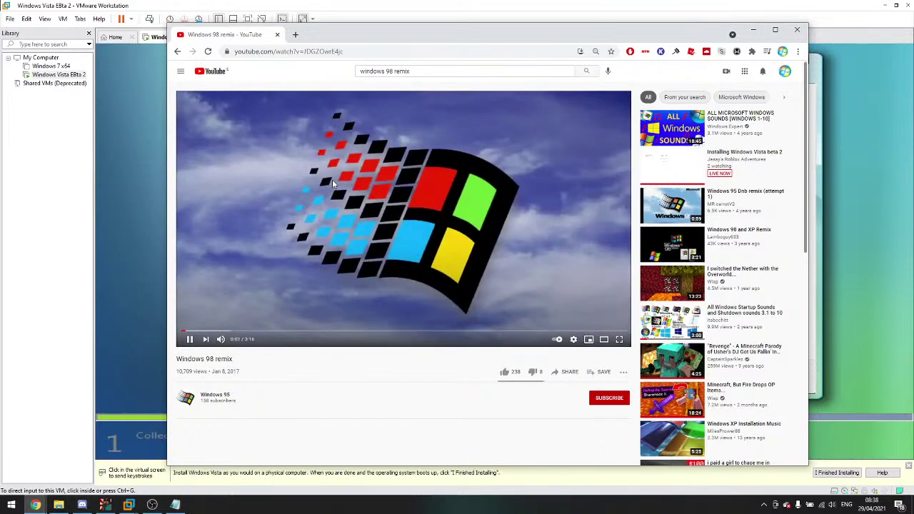
Step: Raise the system volume to 67 and minimize the YouTube window
{"action": "left_click", "coordinate": [831, 506]}
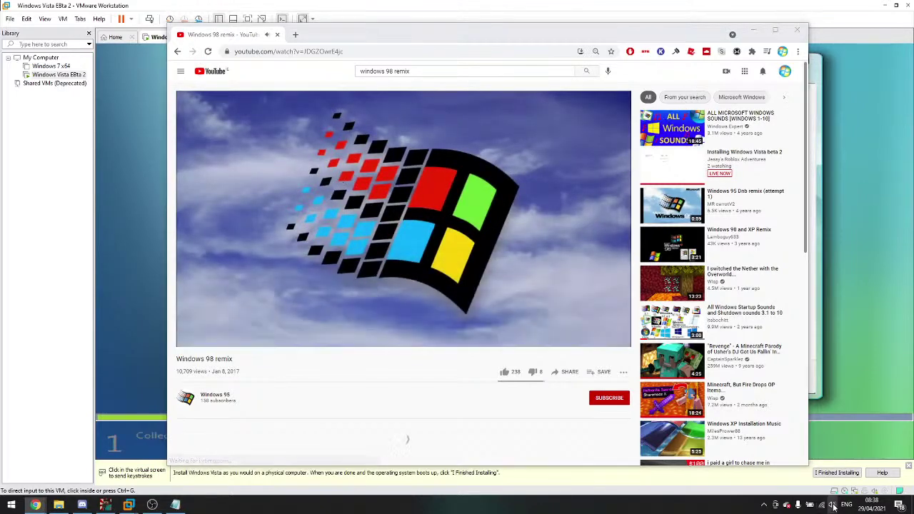
{"action": "left_click_drag", "start_coordinate": [837, 483], "coordinate": [848, 484]}
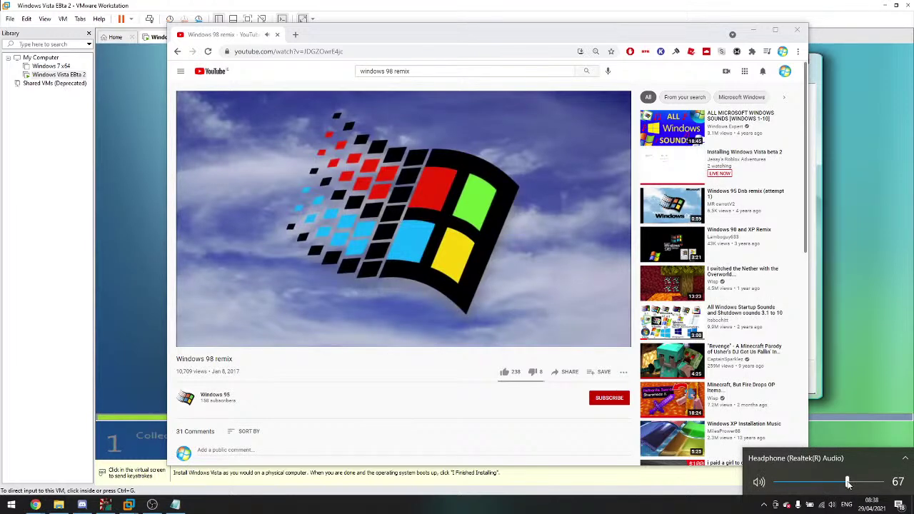
{"action": "left_click", "coordinate": [473, 429]}
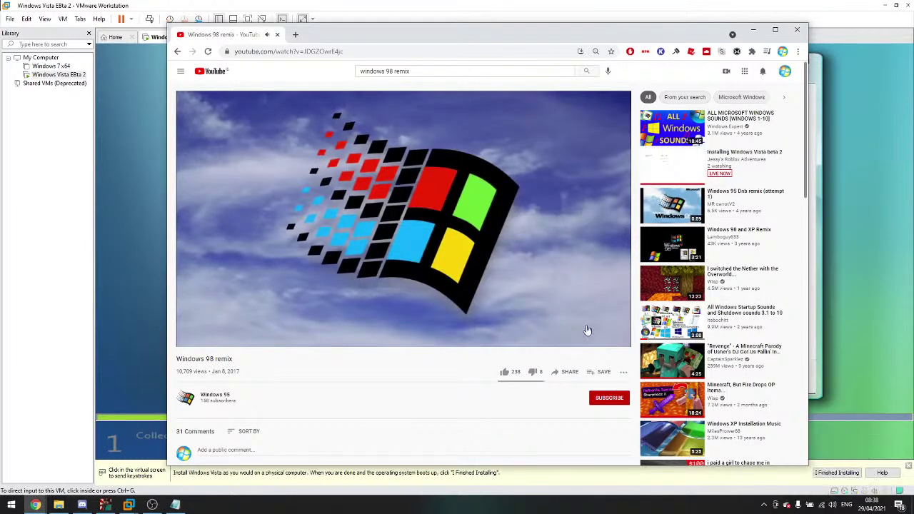
{"action": "left_click", "coordinate": [753, 31]}
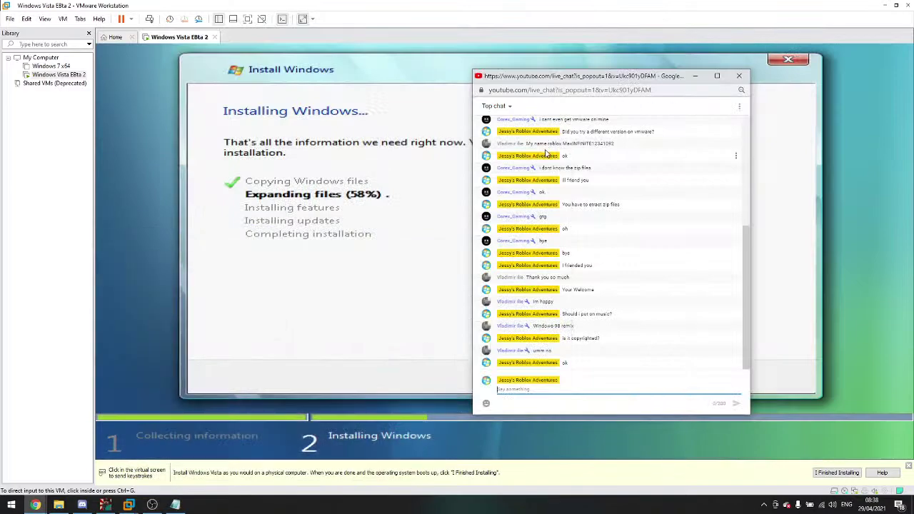
Step: Bring up the Windows 98 remix video, check its playback settings, and hide it again
{"action": "left_click", "coordinate": [35, 504]}
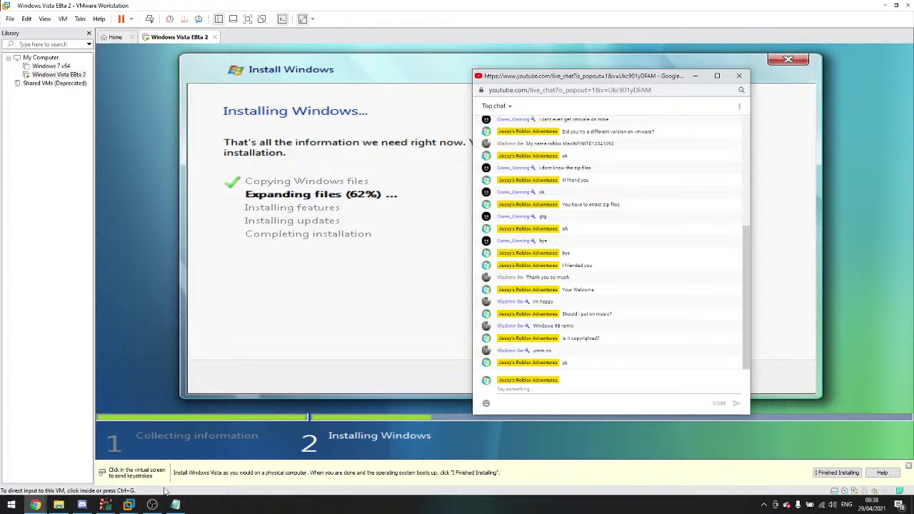
{"action": "left_click", "coordinate": [43, 503]}
{"action": "left_click", "coordinate": [159, 462]}
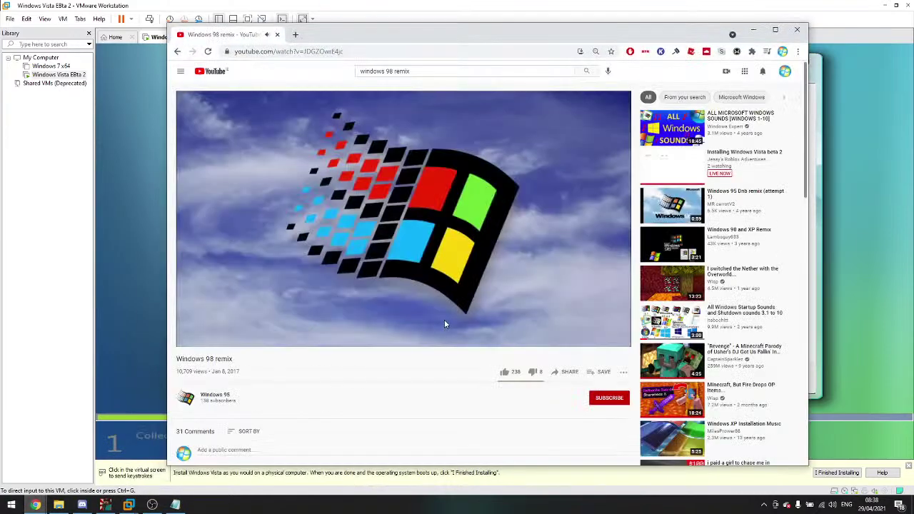
{"action": "left_click", "coordinate": [573, 339]}
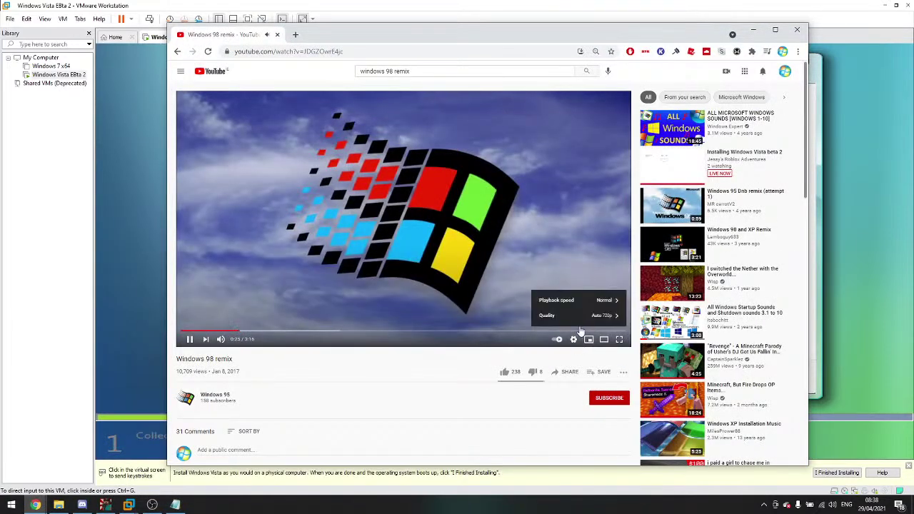
{"action": "scroll", "coordinate": [373, 401], "scroll_direction": "down", "scroll_amount": 1}
{"action": "scroll", "coordinate": [372, 402], "scroll_direction": "down", "scroll_amount": 2}
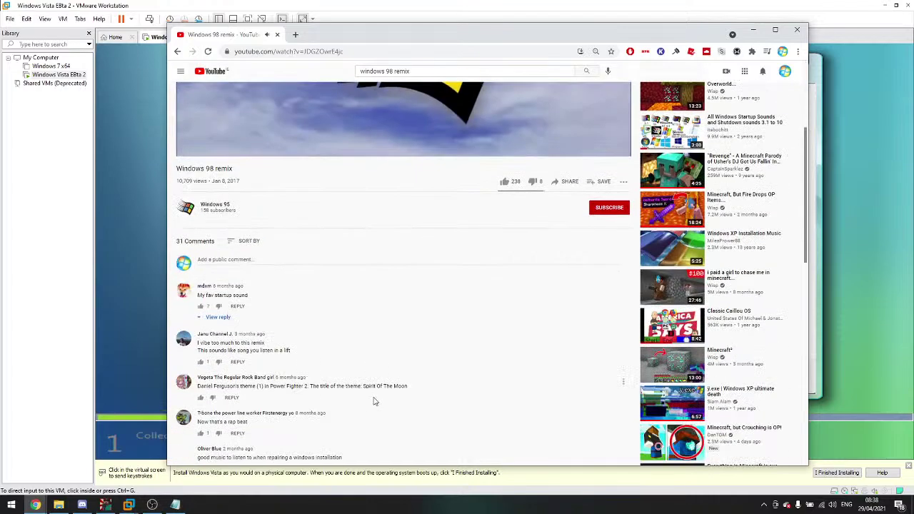
{"action": "scroll", "coordinate": [373, 401], "scroll_direction": "up", "scroll_amount": 3}
{"action": "left_click", "coordinate": [753, 30]}
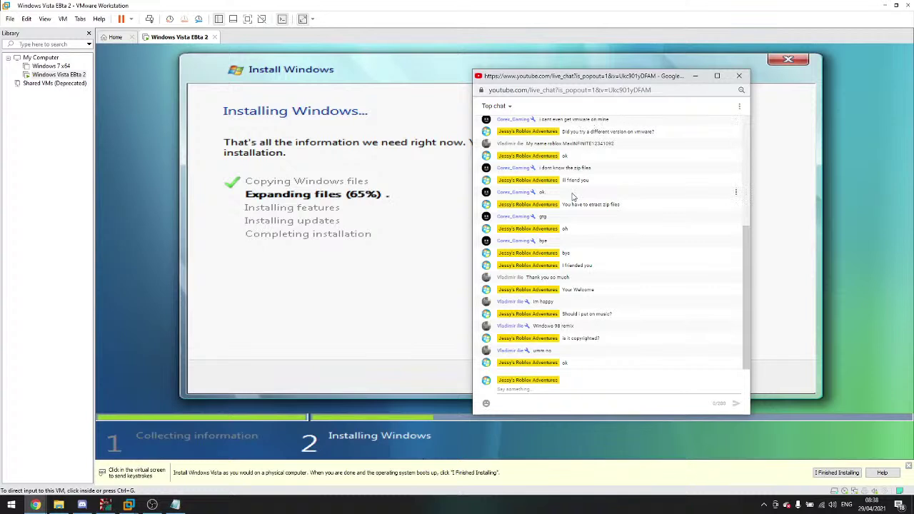
Step: Post 'This is nice music' in the live chat
{"action": "left_click", "coordinate": [541, 388]}
{"action": "type", "text": "This is nice music"}
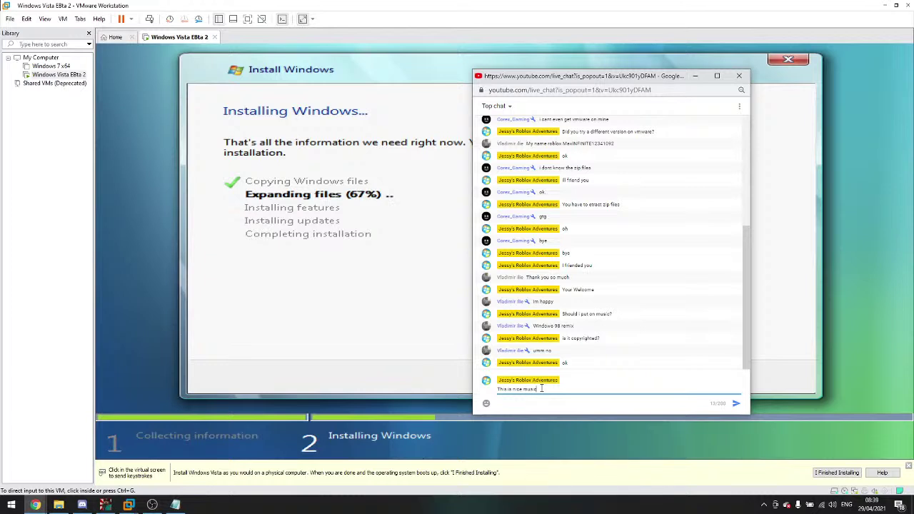
{"action": "key", "text": "Return"}
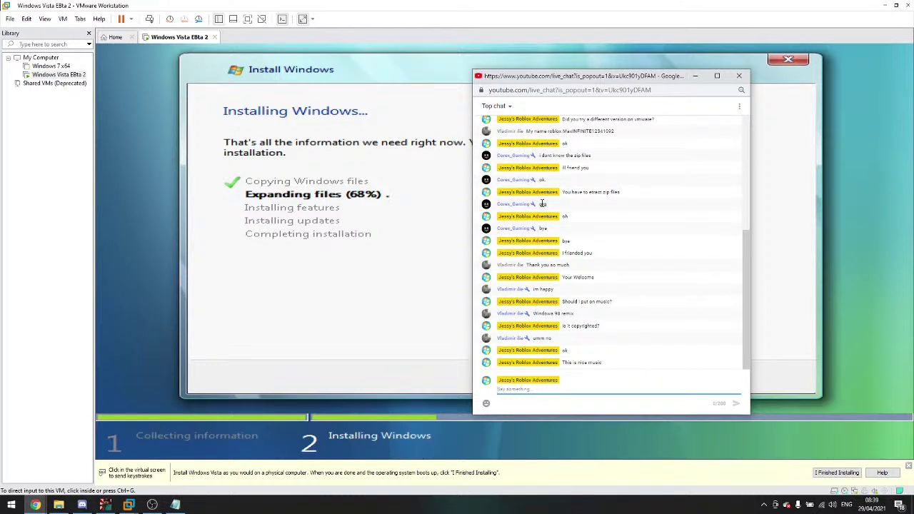
{"action": "left_click_drag", "start_coordinate": [607, 89], "coordinate": [586, 85]}
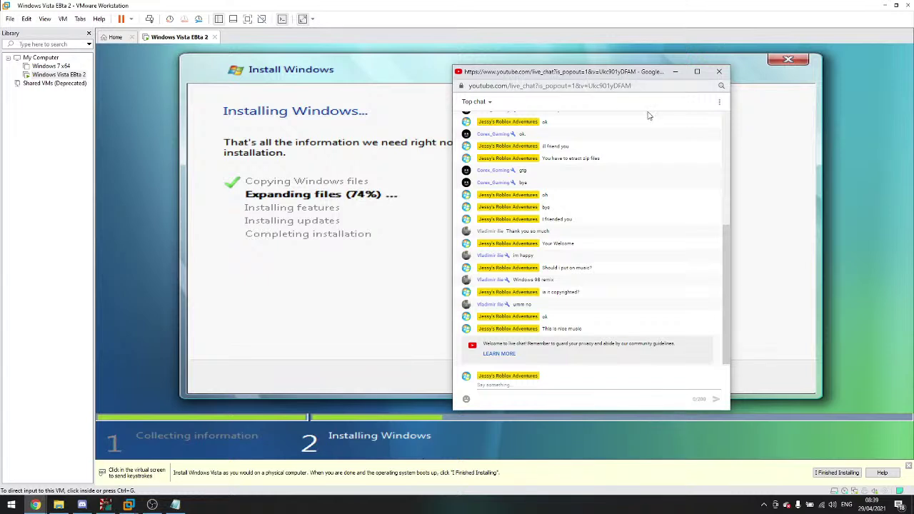
Step: Post a '78% expanding files' update in the chat and return focus to the VM
{"action": "left_click", "coordinate": [527, 384]}
{"action": "type", "text": "I"}
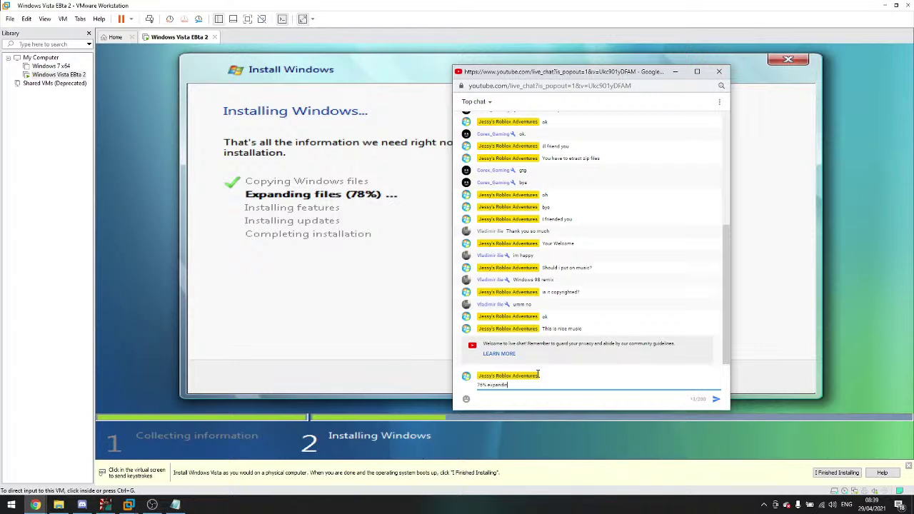
{"action": "type", "text": "8% expanding files"}
{"action": "key", "text": "Return"}
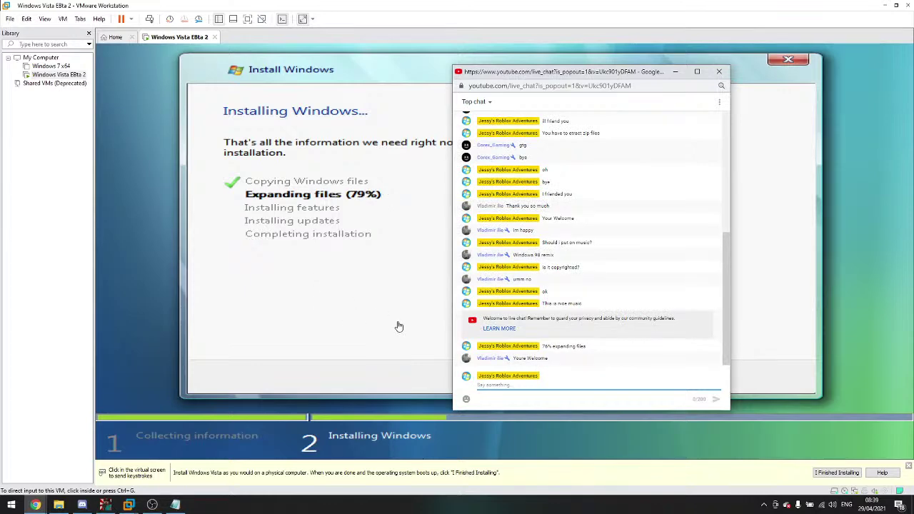
{"action": "left_click_drag", "start_coordinate": [530, 75], "coordinate": [577, 65]}
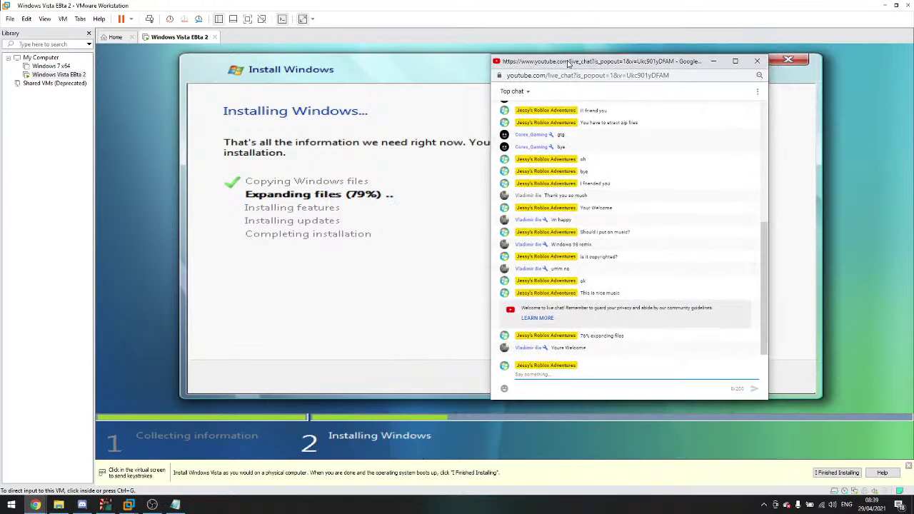
{"action": "left_click", "coordinate": [373, 141]}
{"action": "key", "text": "ctrl+alt"}
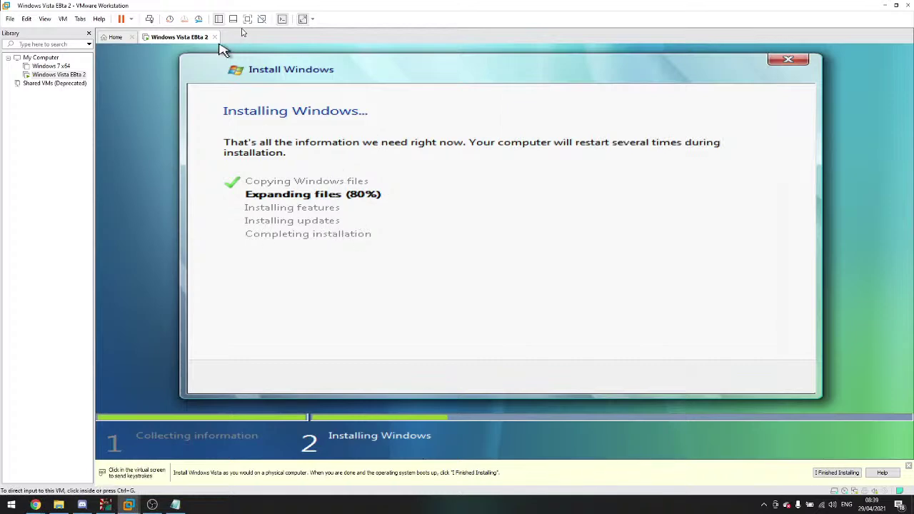
Step: Put the VM in exclusive full-screen mode, exit it, and bring up the live chat
{"action": "left_click", "coordinate": [247, 19]}
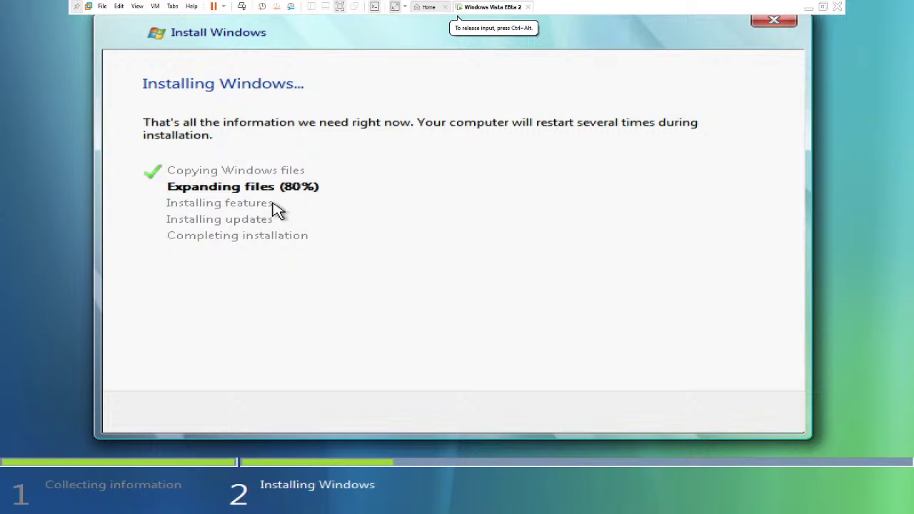
{"action": "left_click", "coordinate": [137, 6]}
{"action": "left_click", "coordinate": [154, 30]}
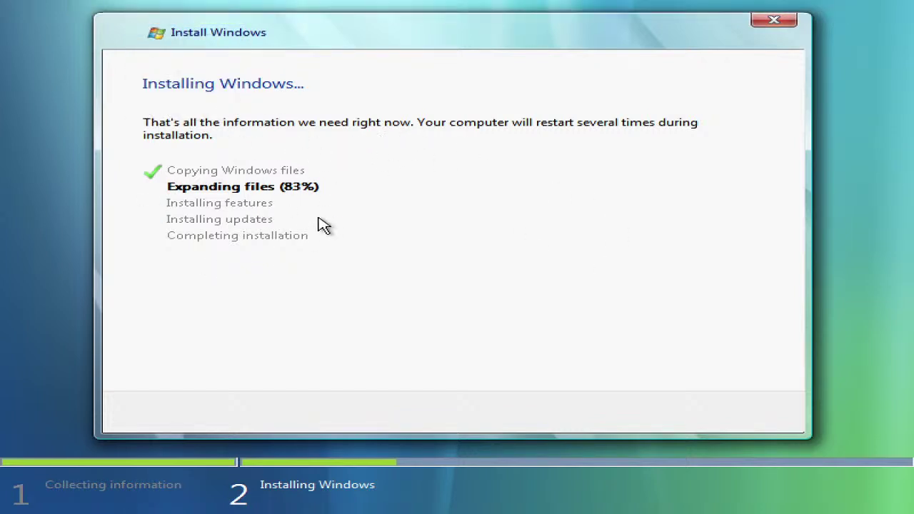
{"action": "key", "text": "ctrl+alt"}
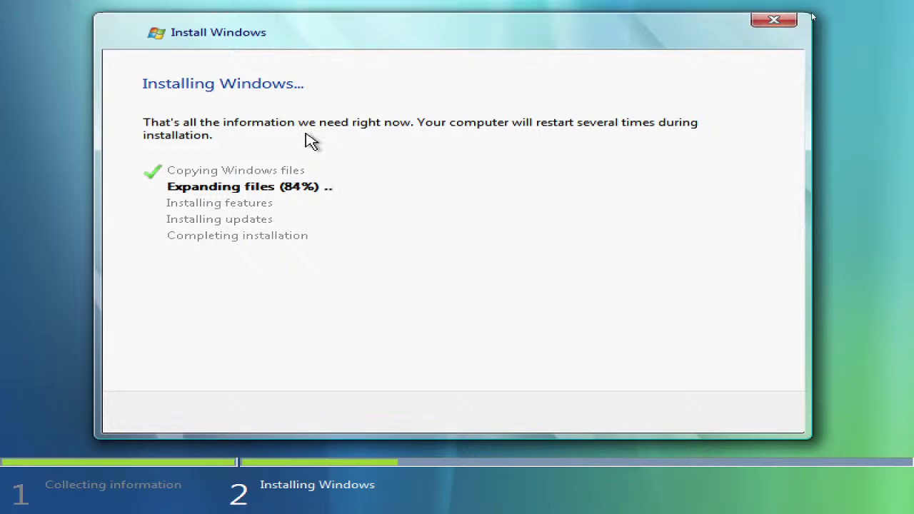
{"action": "left_click", "coordinate": [821, 8]}
{"action": "left_click", "coordinate": [178, 478]}
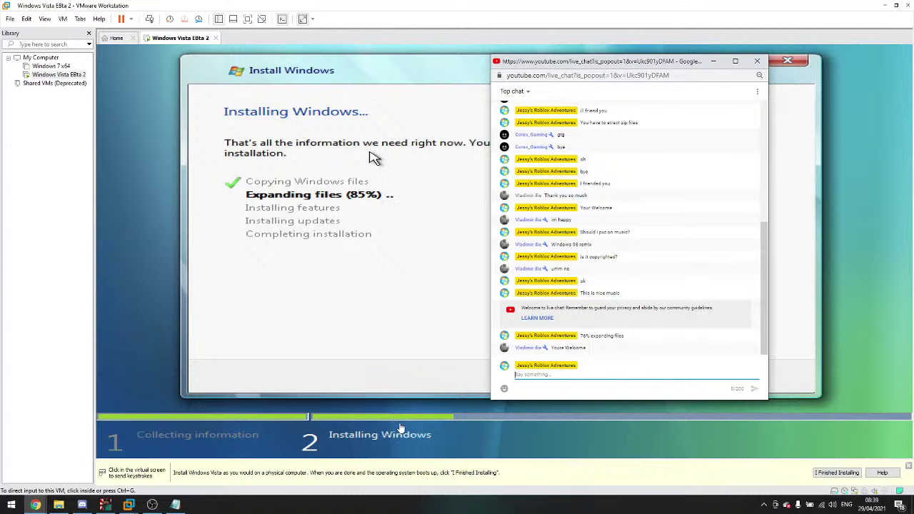
Step: Switch between the VM and the live chat popup, ending with the installer visible
{"action": "left_click", "coordinate": [39, 493]}
{"action": "mouse_move", "coordinate": [37, 505]}
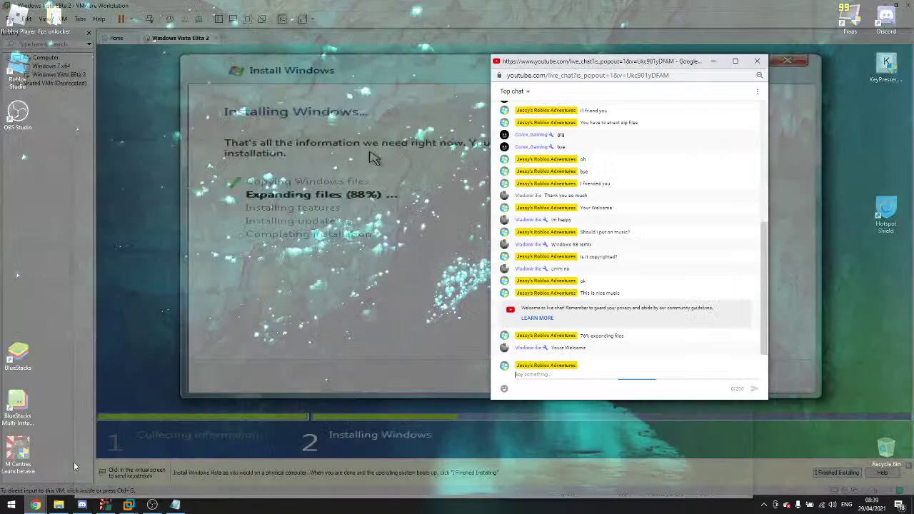
{"action": "left_click", "coordinate": [74, 461]}
{"action": "left_click", "coordinate": [272, 397]}
{"action": "key", "text": "ctrl+alt"}
{"action": "mouse_move", "coordinate": [36, 504]}
{"action": "mouse_move", "coordinate": [104, 485]}
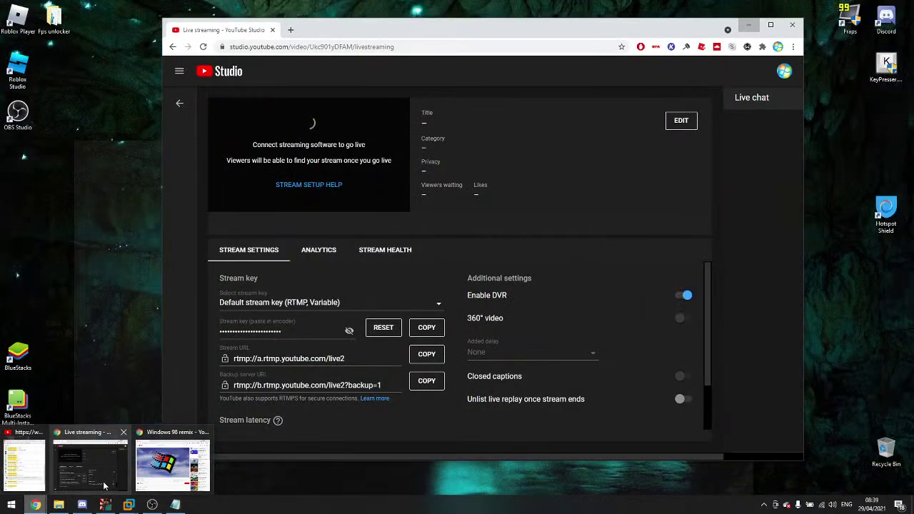
{"action": "mouse_move", "coordinate": [171, 484]}
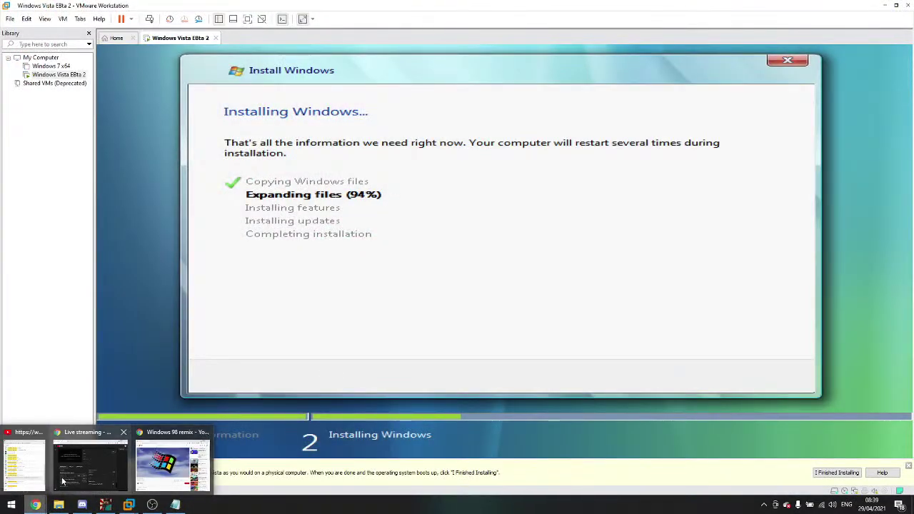
{"action": "left_click", "coordinate": [43, 485]}
{"action": "left_click", "coordinate": [163, 420]}
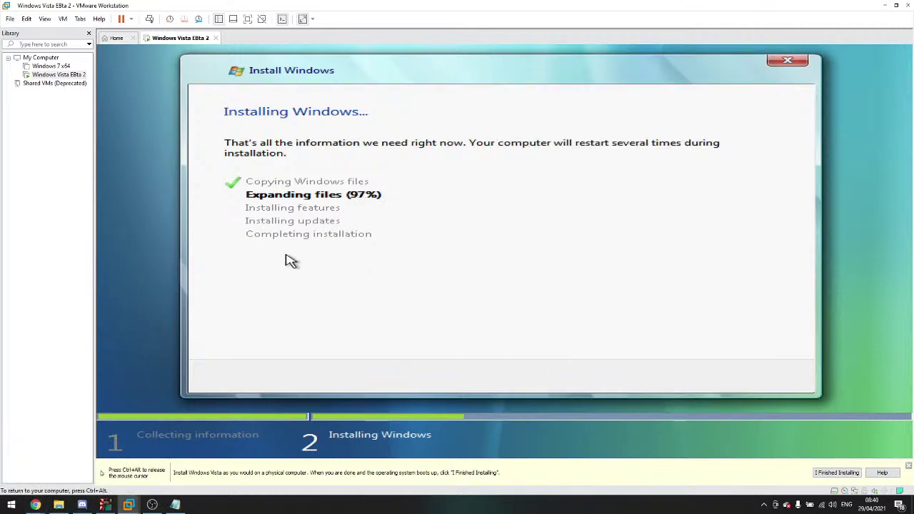
Step: Post chat messages that file expansion is done and was quick, then return to the VM
{"action": "key", "text": "alt+Tab"}
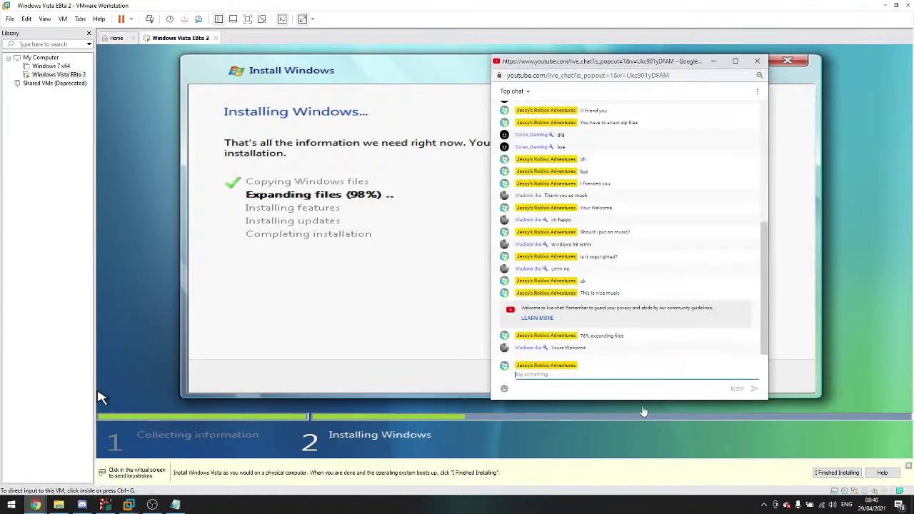
{"action": "type", "text": "to d"}
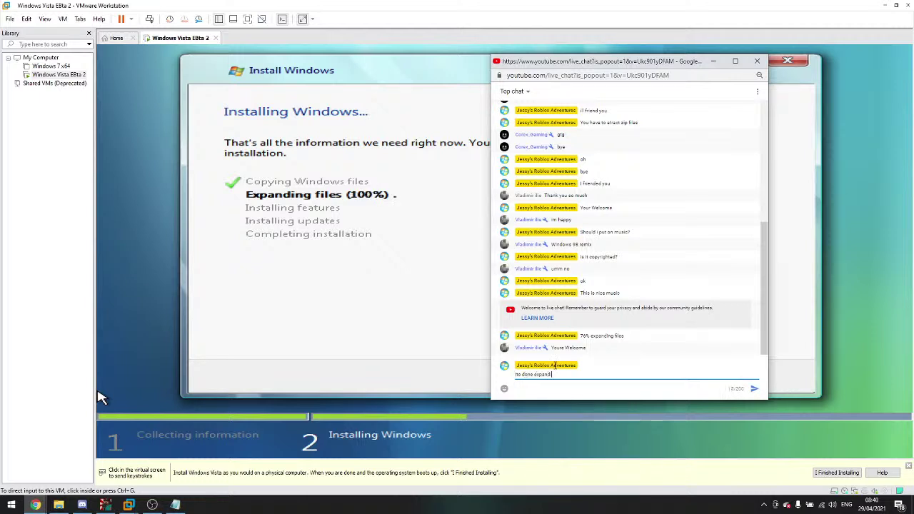
{"action": "key", "text": "Return"}
{"action": "type", "text": "Thats was quick"}
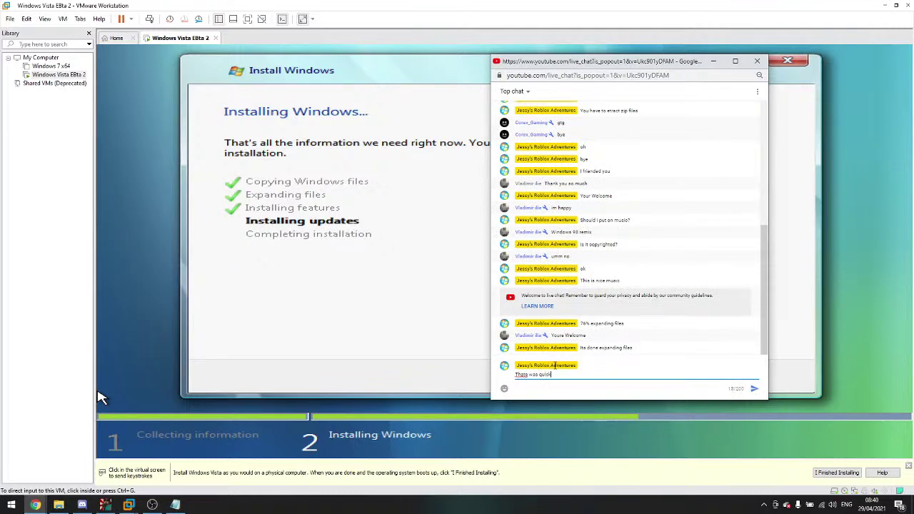
{"action": "key", "text": "Return"}
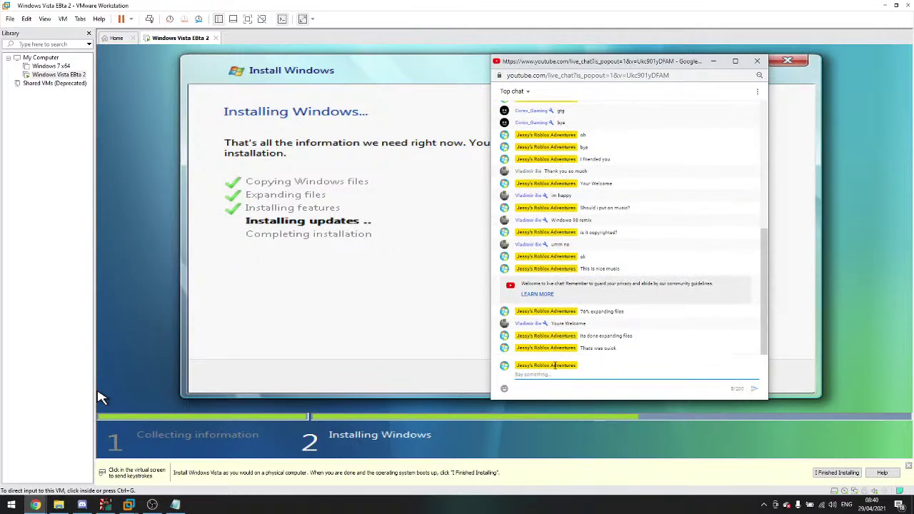
{"action": "left_click", "coordinate": [383, 309]}
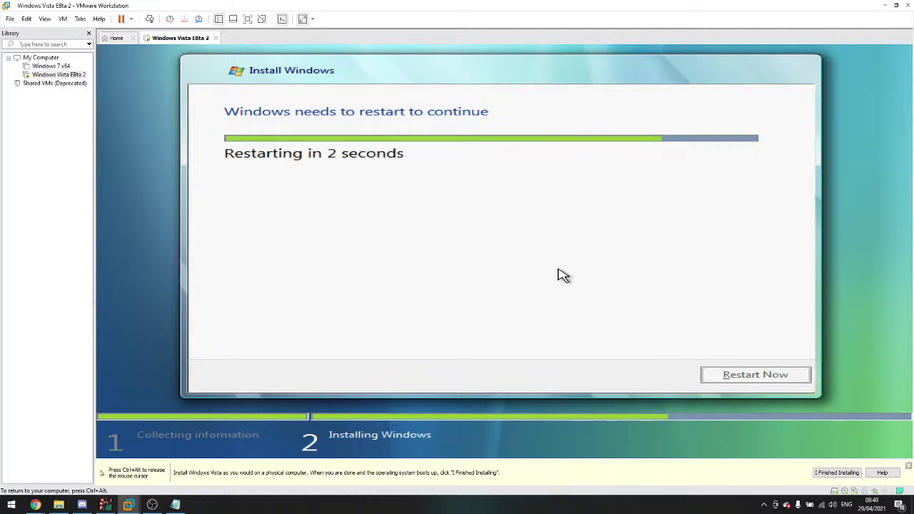
Step: Bring the live chat forward briefly, then return focus to the restarting Vista VM
{"action": "mouse_move", "coordinate": [35, 505]}
{"action": "left_click", "coordinate": [207, 457]}
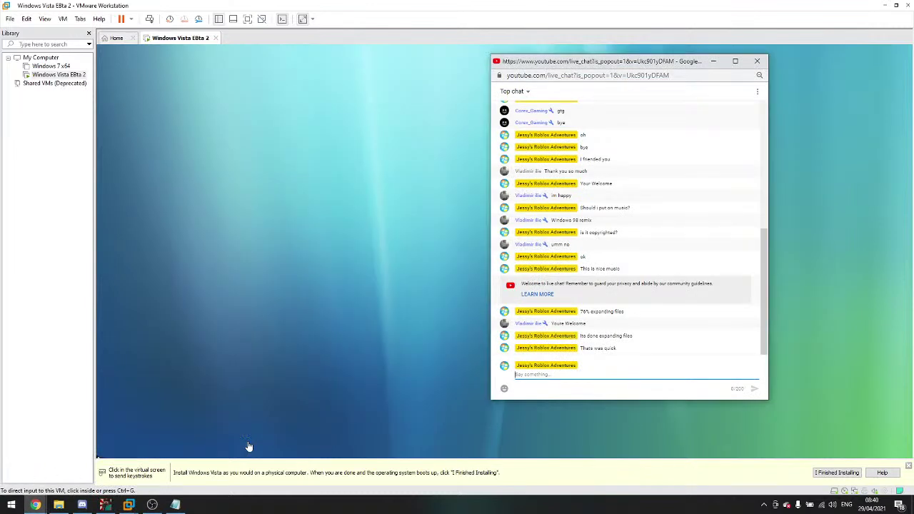
{"action": "left_click", "coordinate": [250, 449]}
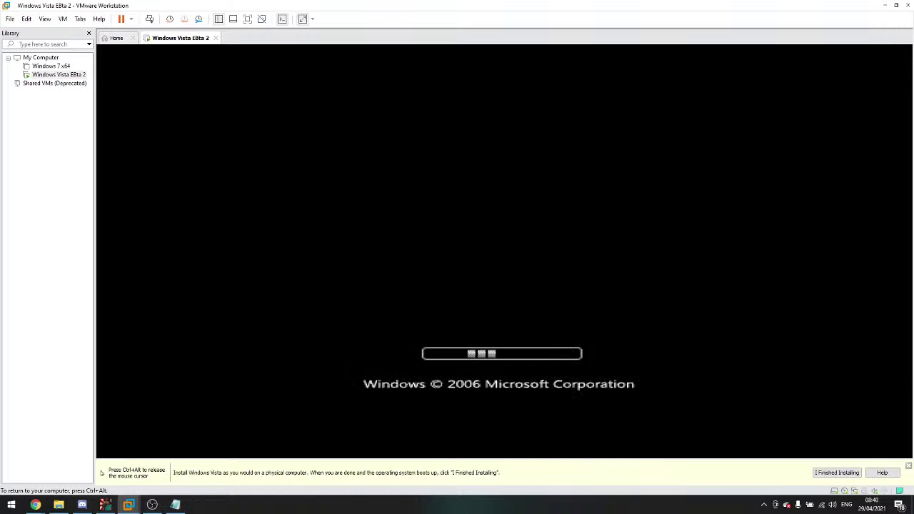
Step: Release the VM and post 'Ok' and a files-finished-expanding update in live chat
{"action": "key", "text": "ctrl+alt"}
{"action": "mouse_move", "coordinate": [35, 505]}
{"action": "left_click", "coordinate": [36, 477]}
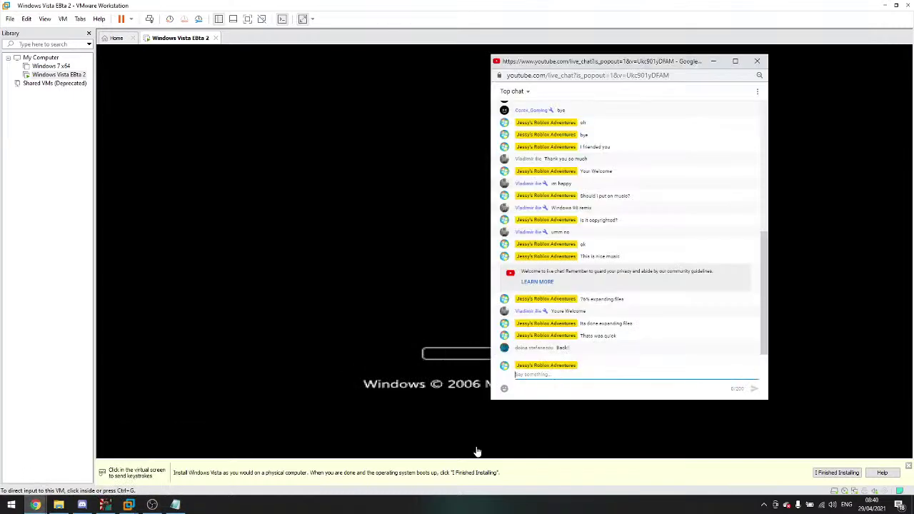
{"action": "type", "text": "Ok"}
{"action": "key", "text": "Return"}
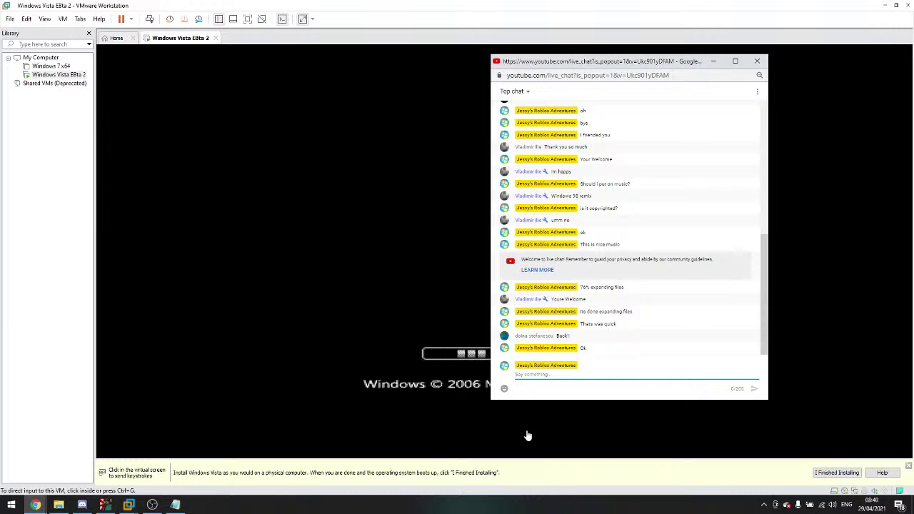
{"action": "type", "text": "hi fj"}
{"action": "key", "text": "Return"}
Step: Move the live chat popout to the upper left over the Vista boot screen
{"action": "left_click", "coordinate": [527, 436]}
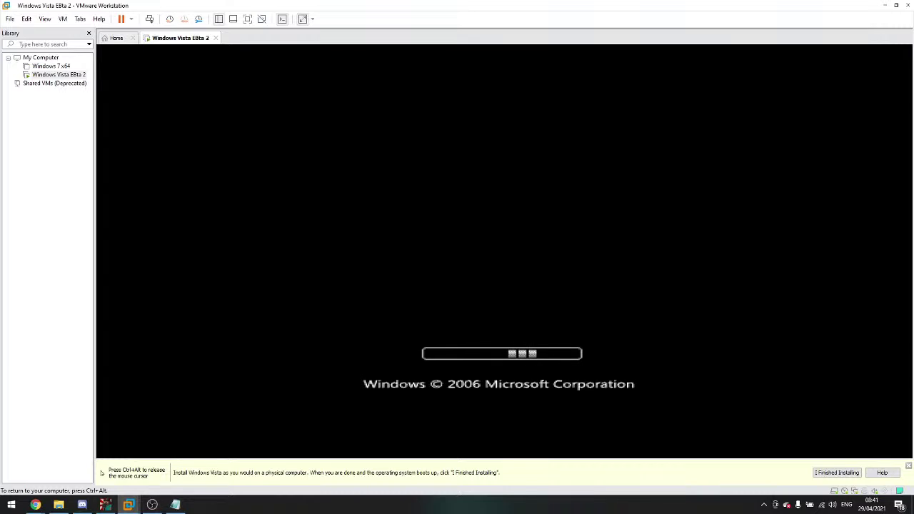
{"action": "key", "text": "ctrl+alt"}
{"action": "mouse_move", "coordinate": [35, 505]}
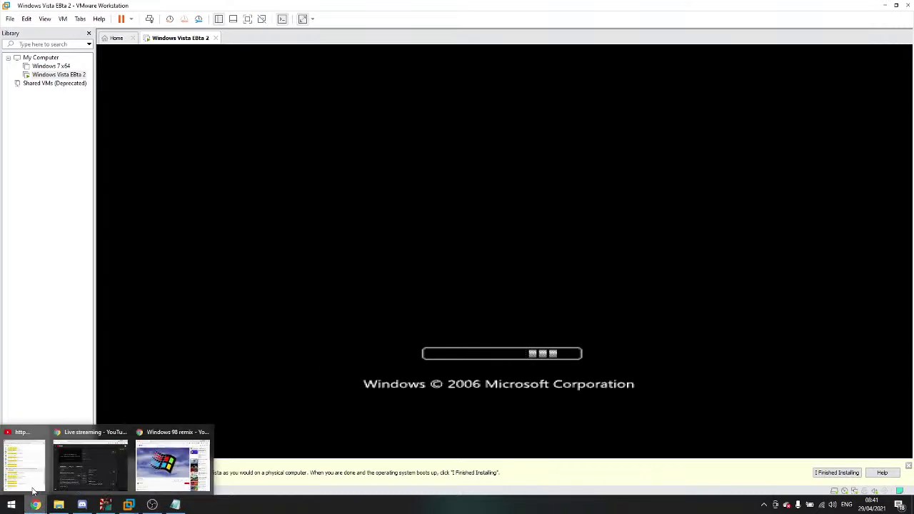
{"action": "left_click", "coordinate": [27, 461]}
{"action": "left_click_drag", "start_coordinate": [544, 63], "coordinate": [176, 70]}
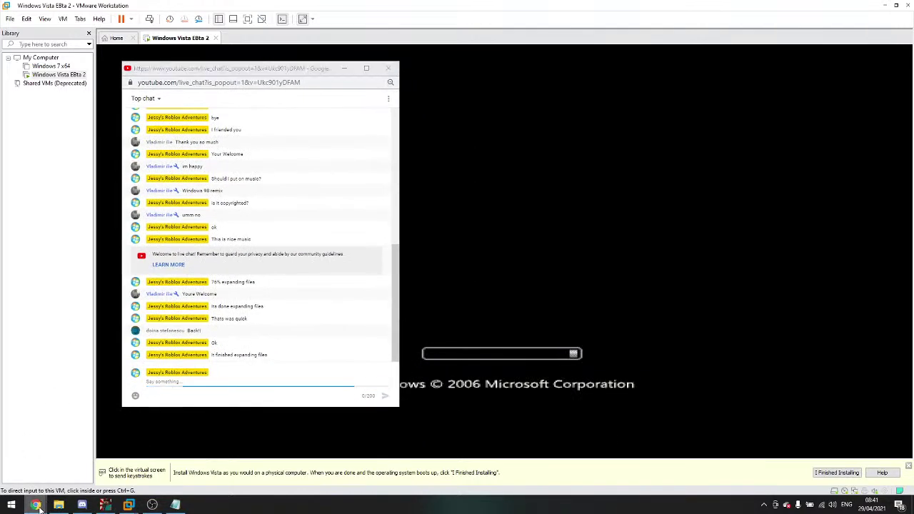
Step: Minimise the YouTube Studio stream page and move the chat window to the right
{"action": "mouse_move", "coordinate": [36, 505]}
{"action": "left_click", "coordinate": [97, 466]}
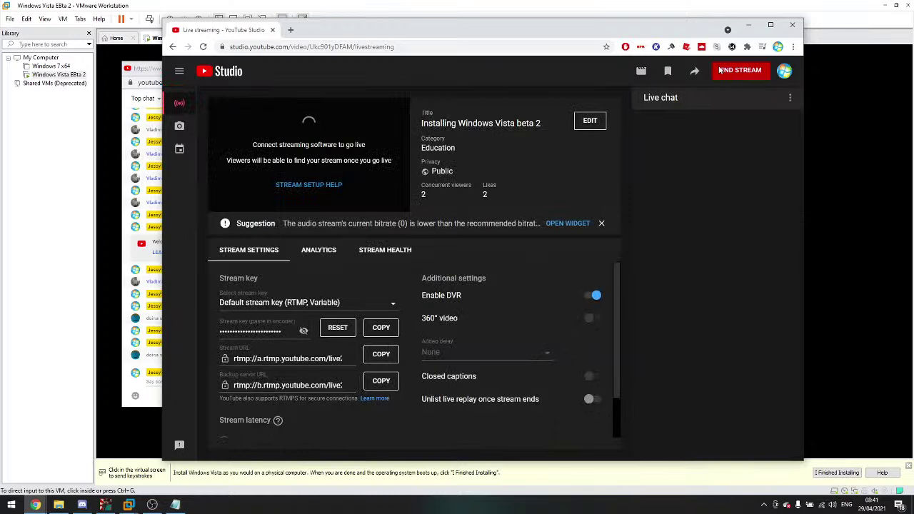
{"action": "left_click", "coordinate": [748, 24]}
{"action": "left_click_drag", "start_coordinate": [315, 73], "coordinate": [664, 80]}
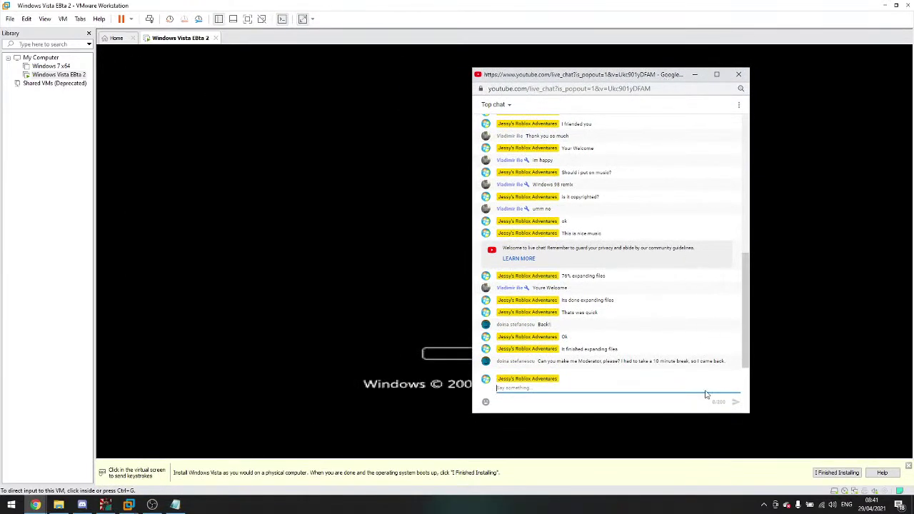
Step: Reply 'ok' in chat and make the requesting viewer a channel moderator
{"action": "type", "text": "d"}
{"action": "key", "text": "Return"}
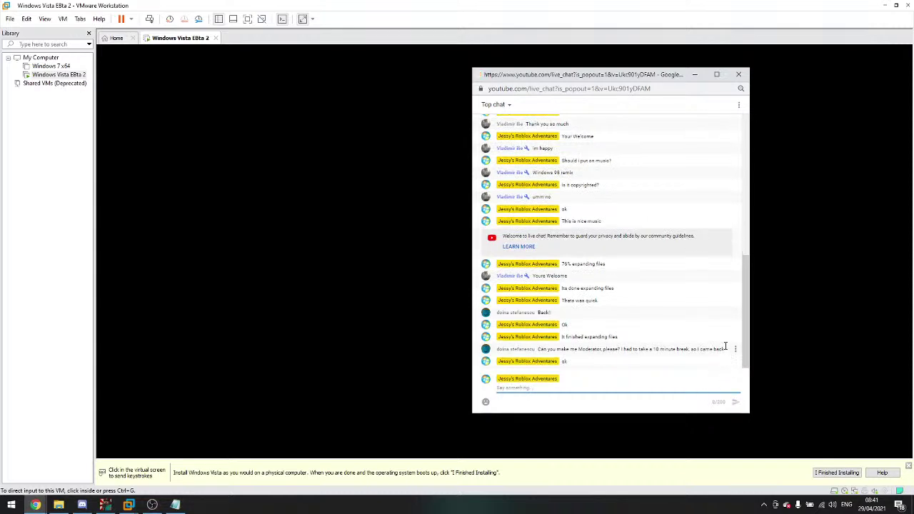
{"action": "left_click", "coordinate": [735, 349]}
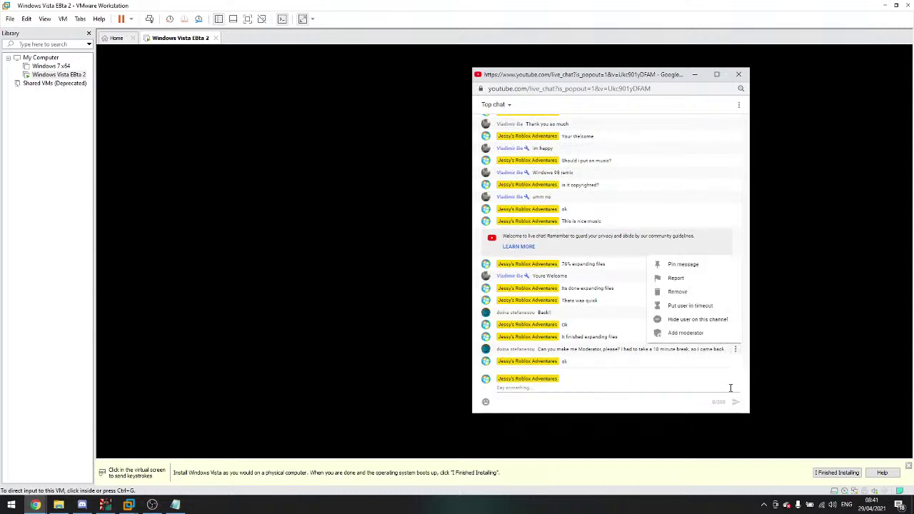
{"action": "left_click", "coordinate": [710, 333]}
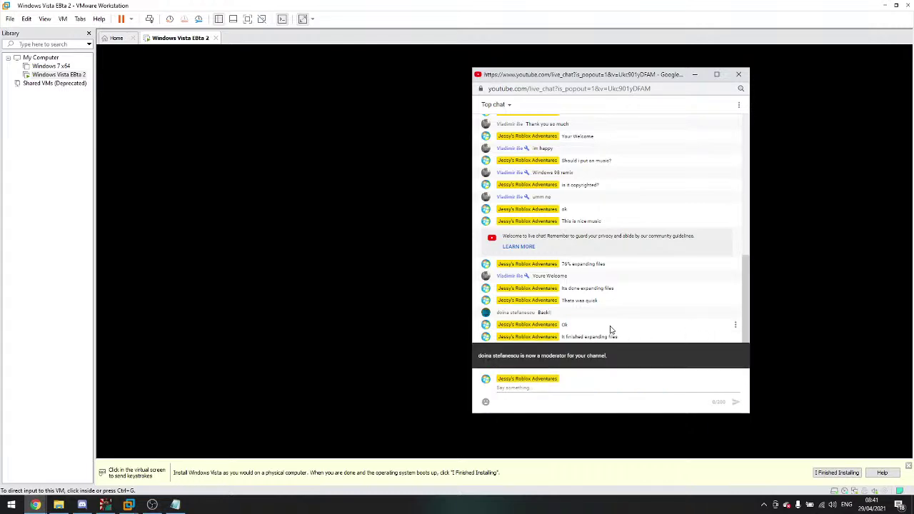
Step: Nudge the chat window, then return to the VM's black boot screen and release input
{"action": "left_click_drag", "start_coordinate": [664, 78], "coordinate": [637, 66]}
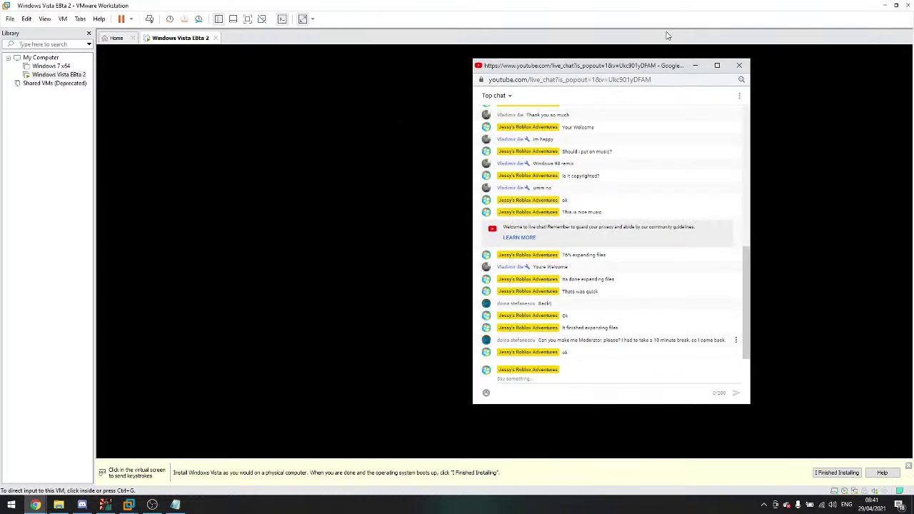
{"action": "left_click", "coordinate": [668, 51]}
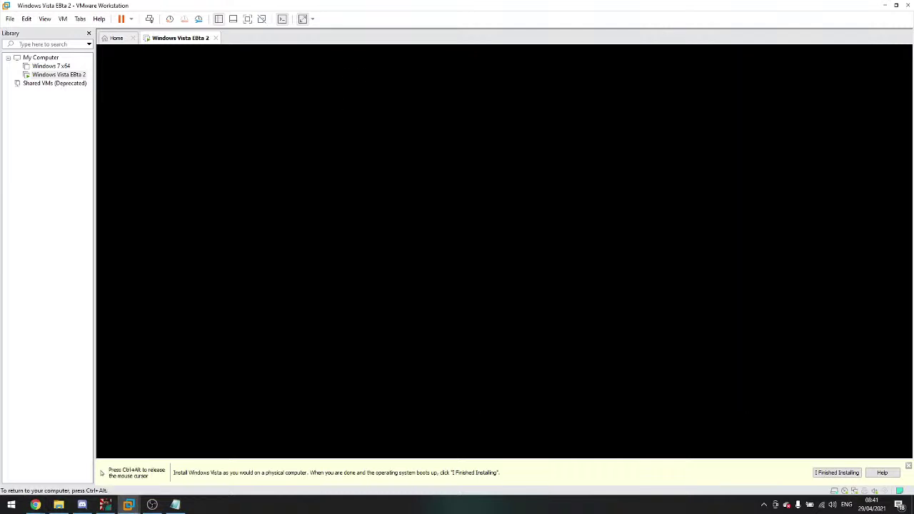
{"action": "key", "text": "ctrl+alt"}
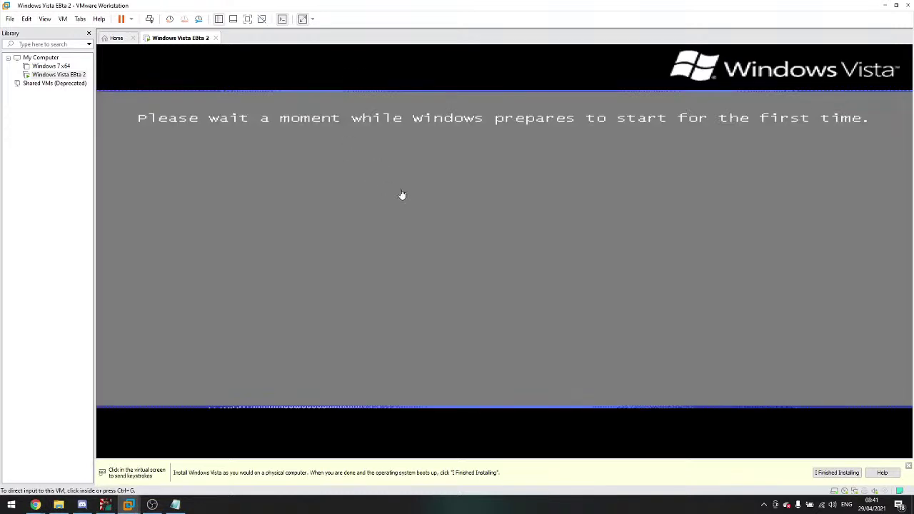
Step: Bring the VM window to the front and toggle full screen on and back off
{"action": "mouse_move", "coordinate": [35, 504]}
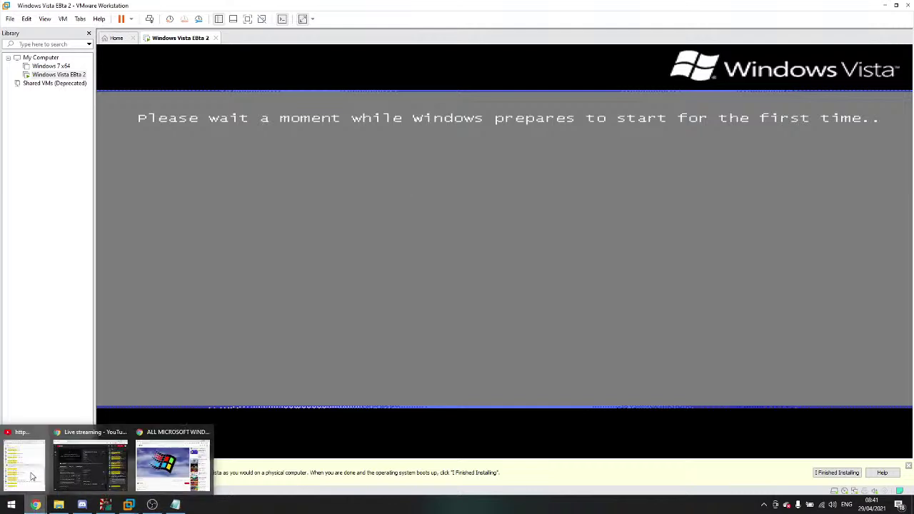
{"action": "left_click", "coordinate": [179, 460]}
{"action": "left_click", "coordinate": [467, 127]}
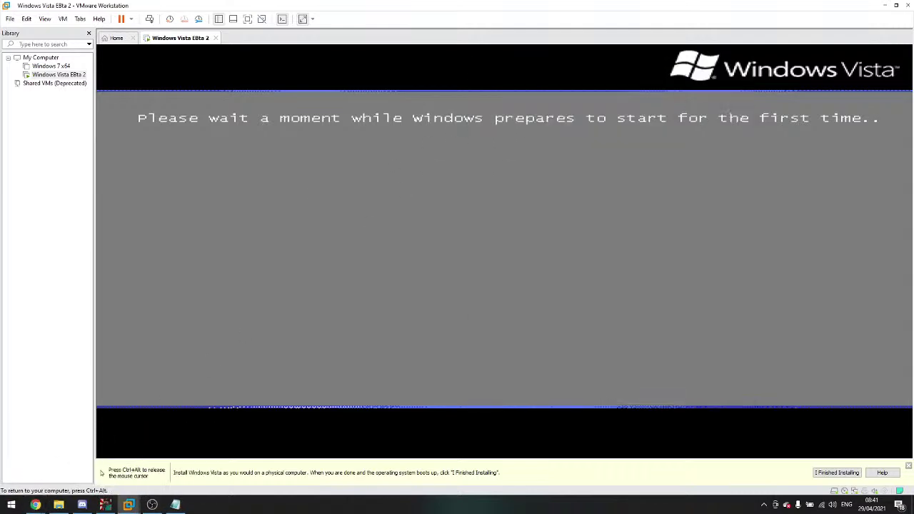
{"action": "left_click", "coordinate": [247, 20]}
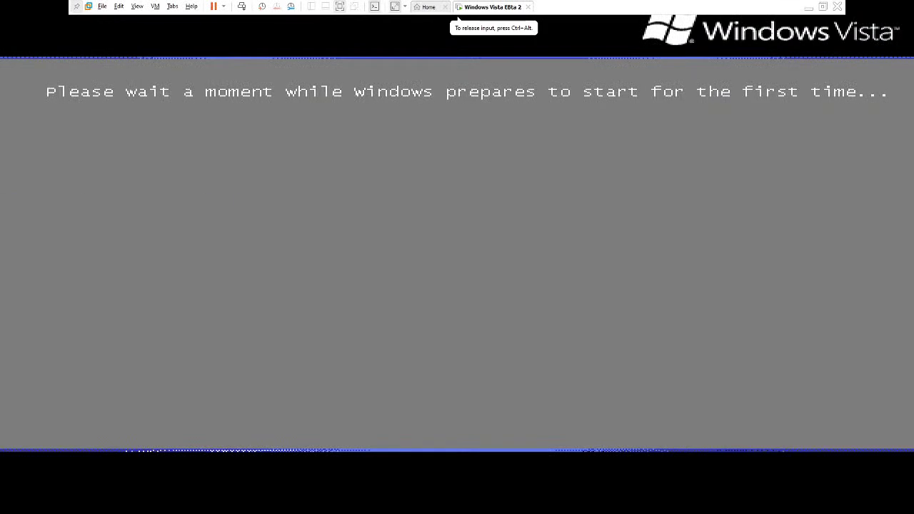
{"action": "left_click", "coordinate": [823, 7]}
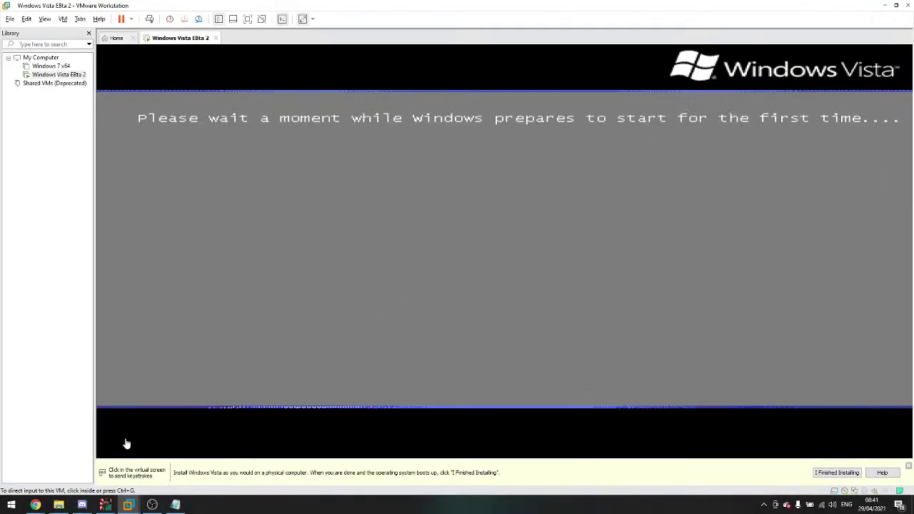
Step: Check the VM's first-start preparation, then bring the YouTube video window forward
{"action": "mouse_move", "coordinate": [42, 508]}
{"action": "left_click", "coordinate": [44, 491]}
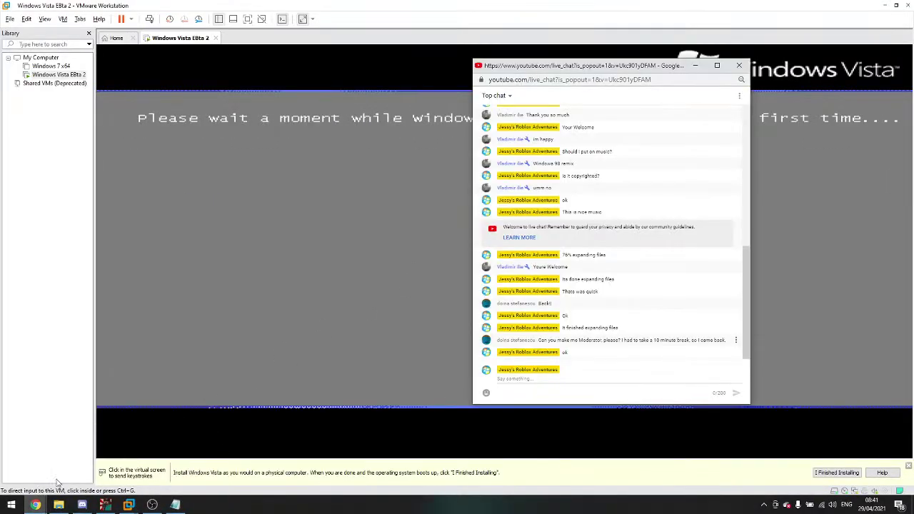
{"action": "left_click", "coordinate": [197, 267]}
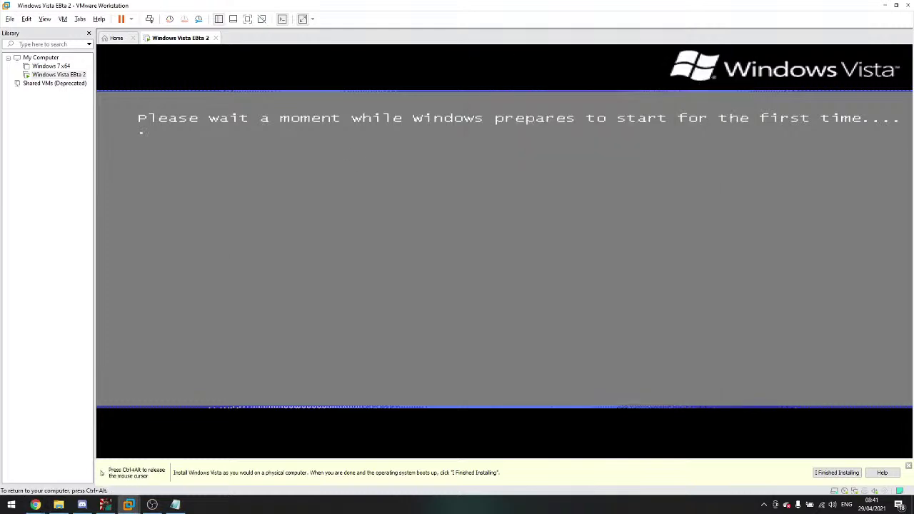
{"action": "key", "text": "ctrl+alt"}
{"action": "mouse_move", "coordinate": [35, 505]}
{"action": "left_click", "coordinate": [107, 467]}
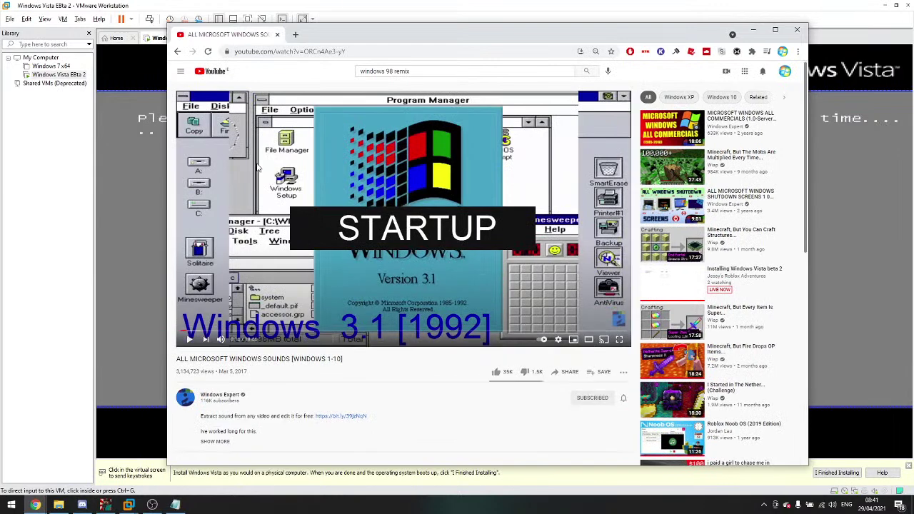
Step: Ask the live chat what music should be played next
{"action": "left_click", "coordinate": [37, 506]}
{"action": "left_click", "coordinate": [25, 463]}
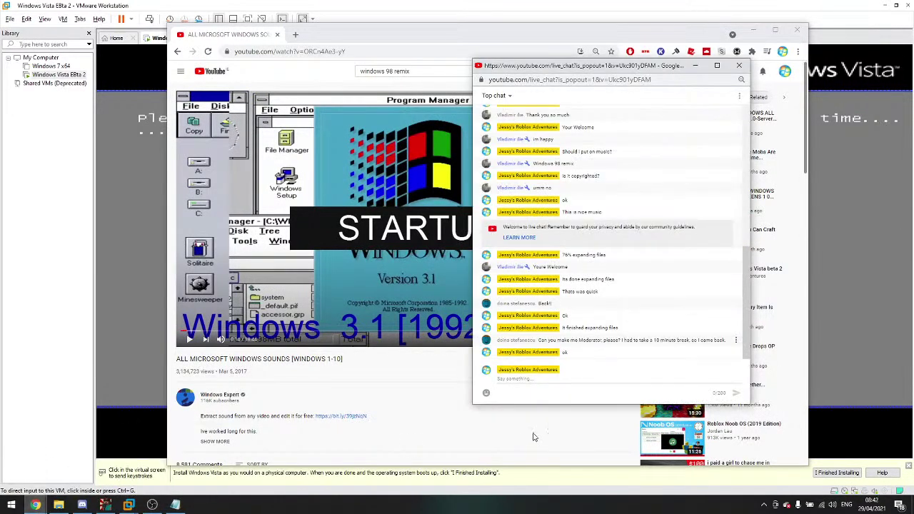
{"action": "left_click", "coordinate": [546, 380]}
{"action": "type", "text": "What"}
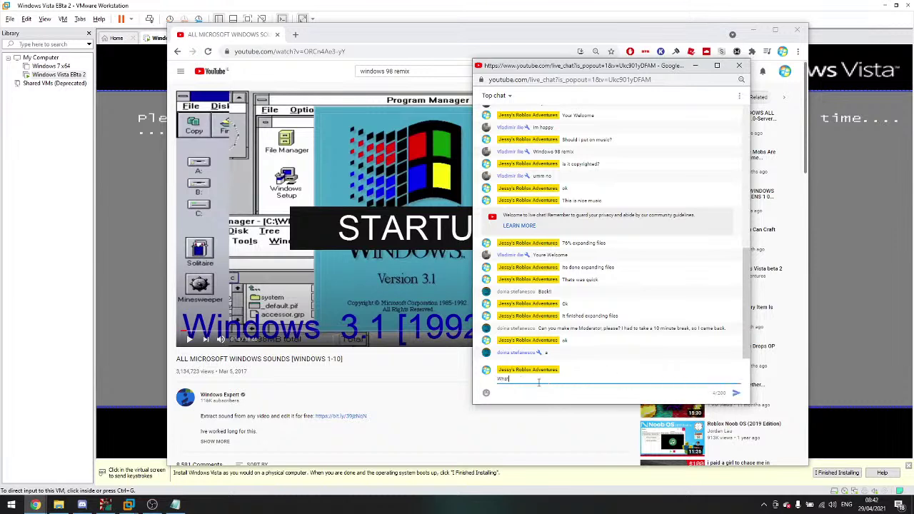
{"action": "type", "text": " music should I put on next?"}
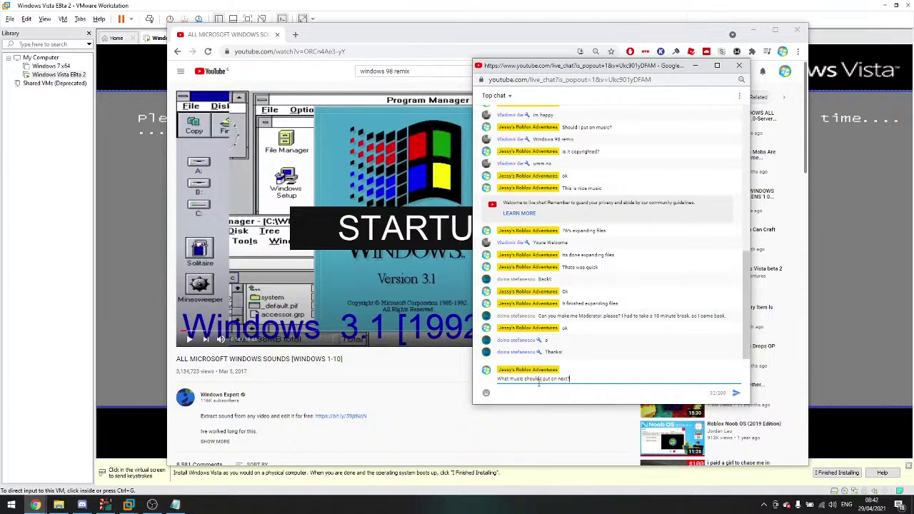
{"action": "key", "text": "Return"}
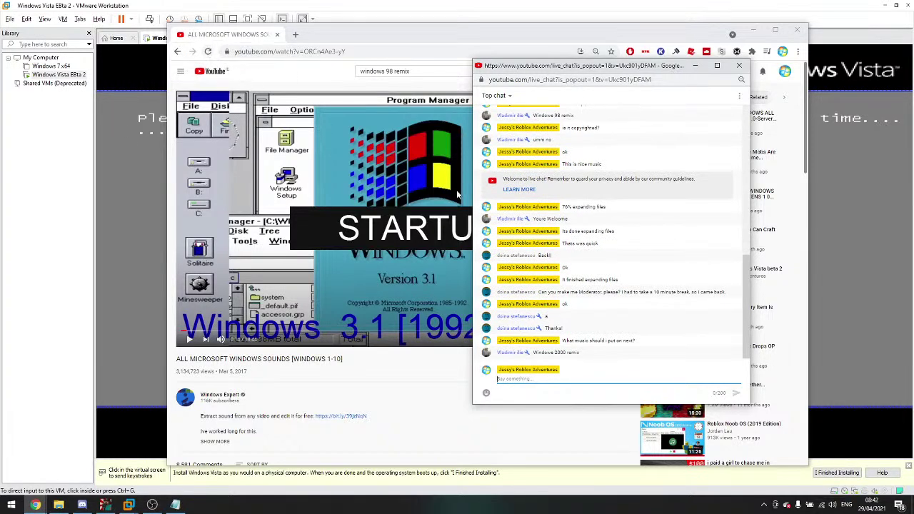
Step: Search 'windows 2000 remix', play the first result, and minimise the browser
{"action": "left_click", "coordinate": [446, 70]}
{"action": "left_click", "coordinate": [446, 70]}
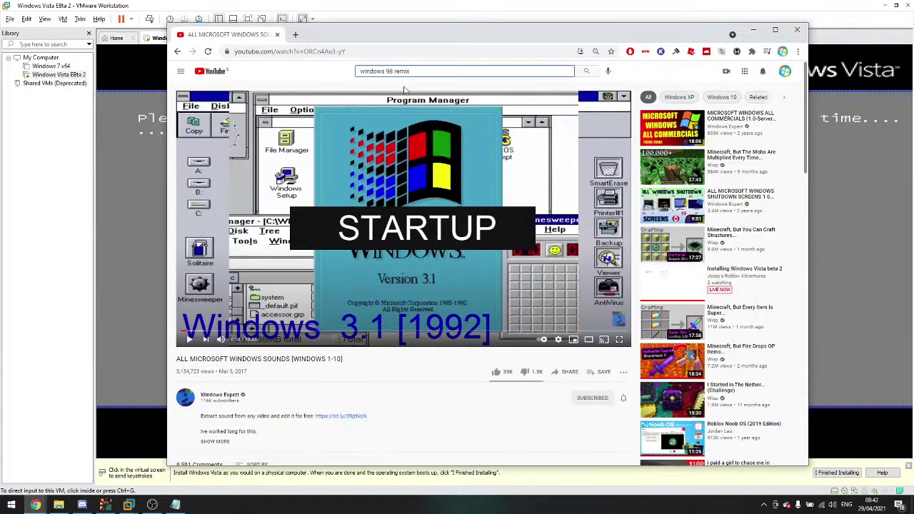
{"action": "key", "text": "BackSpace"}
{"action": "type", "text": "2000"}
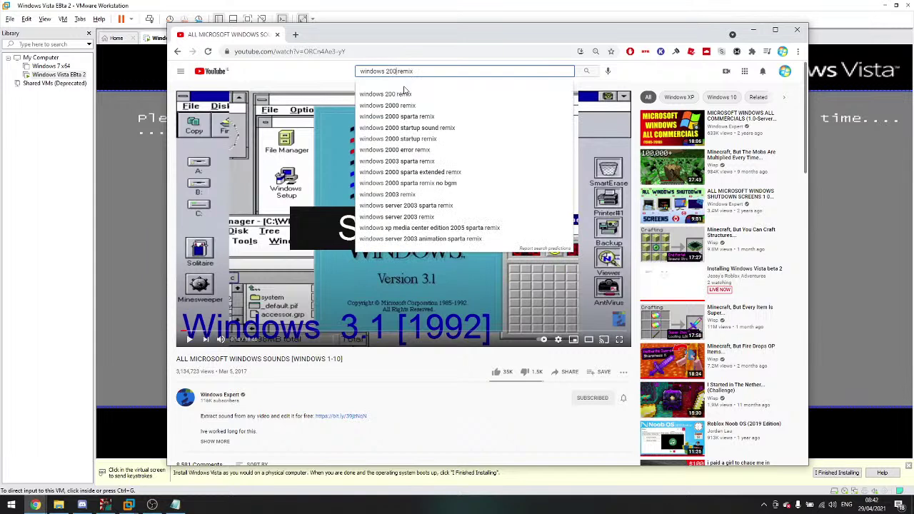
{"action": "key", "text": "Return"}
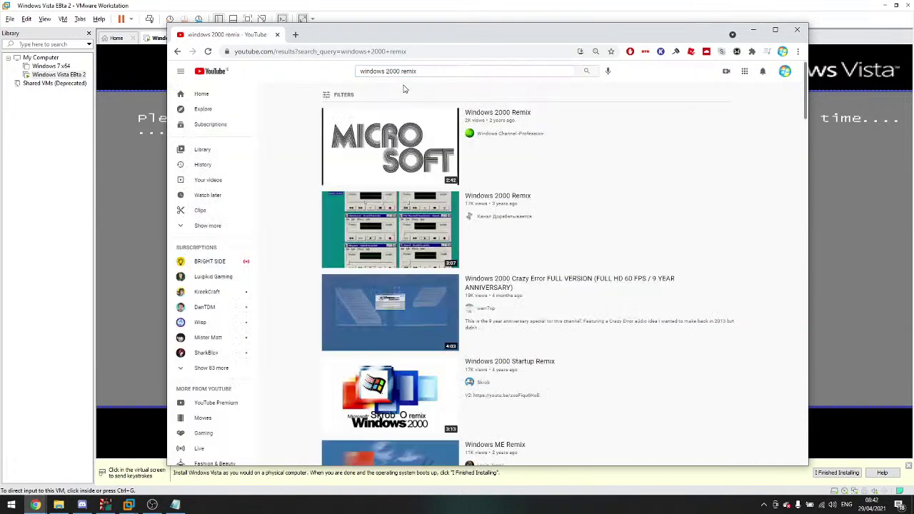
{"action": "left_click", "coordinate": [392, 124]}
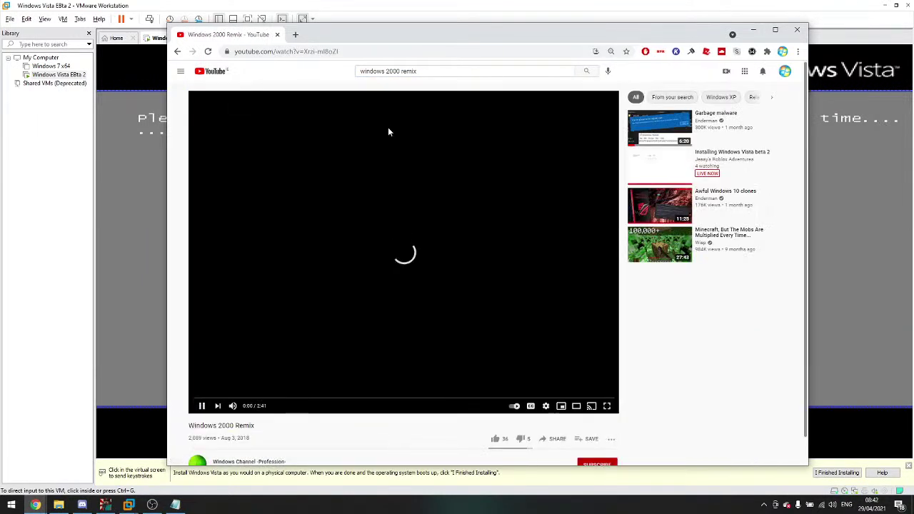
{"action": "left_click", "coordinate": [753, 30]}
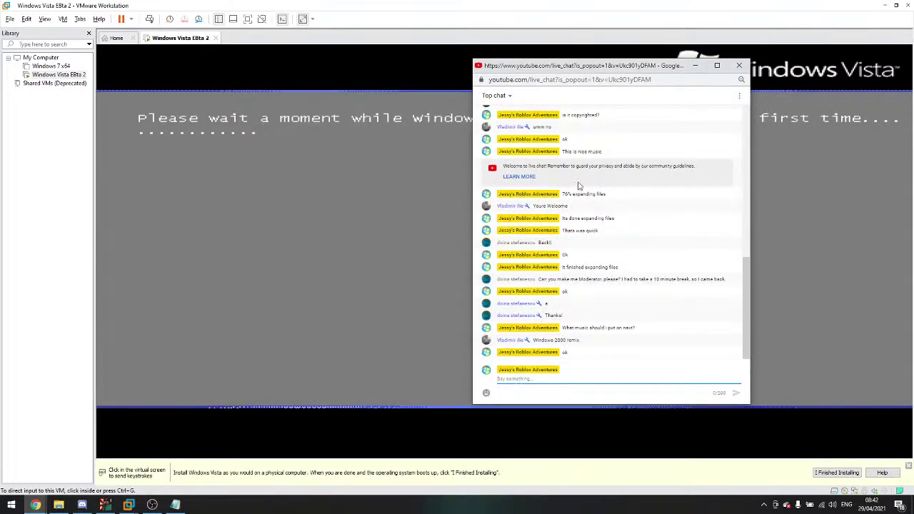
Step: Shift the live chat window left and refocus the VM at the Completing installation stage
{"action": "left_click_drag", "start_coordinate": [646, 67], "coordinate": [517, 83]}
{"action": "left_click", "coordinate": [286, 285]}
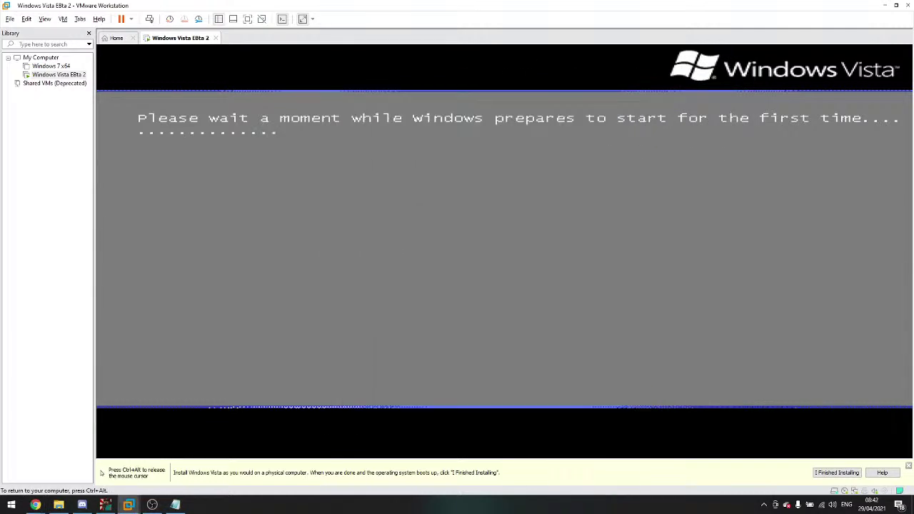
{"action": "key", "text": "ctrl+alt"}
{"action": "mouse_move", "coordinate": [35, 505]}
{"action": "left_click", "coordinate": [115, 461]}
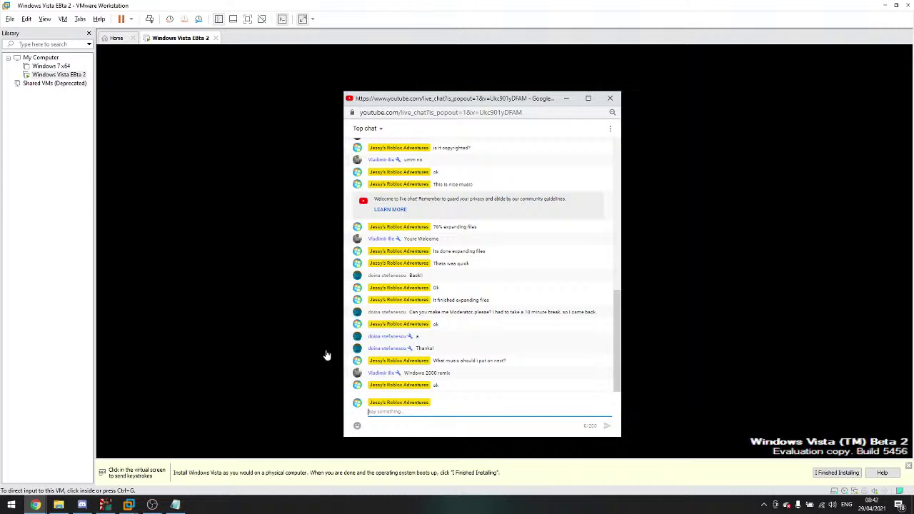
{"action": "left_click", "coordinate": [325, 355]}
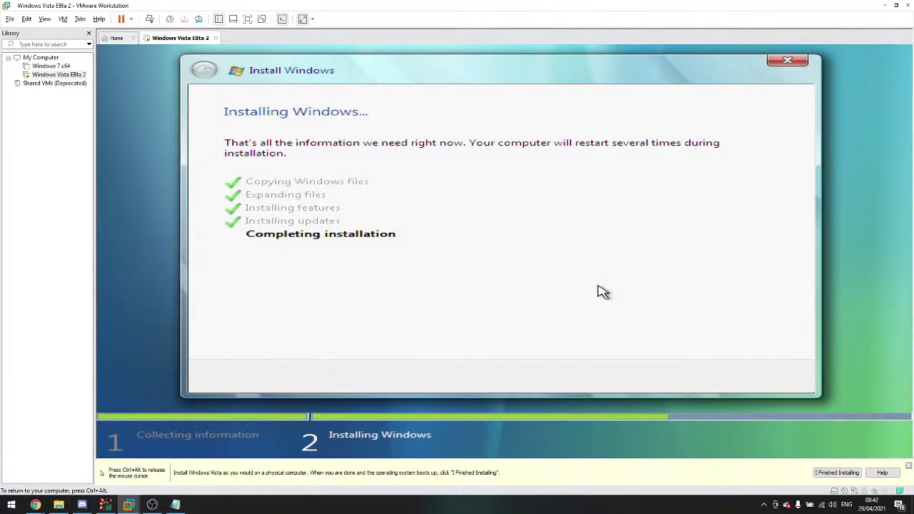
Step: Bring the Windows 2000 Remix Chrome window forward and open a new tab
{"action": "key", "text": "ctrl+alt"}
{"action": "left_click", "coordinate": [63, 427]}
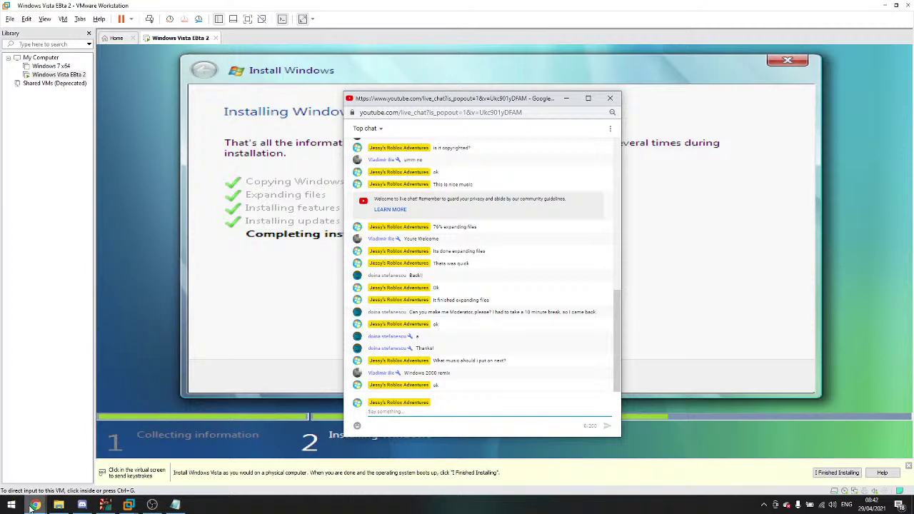
{"action": "mouse_move", "coordinate": [31, 507]}
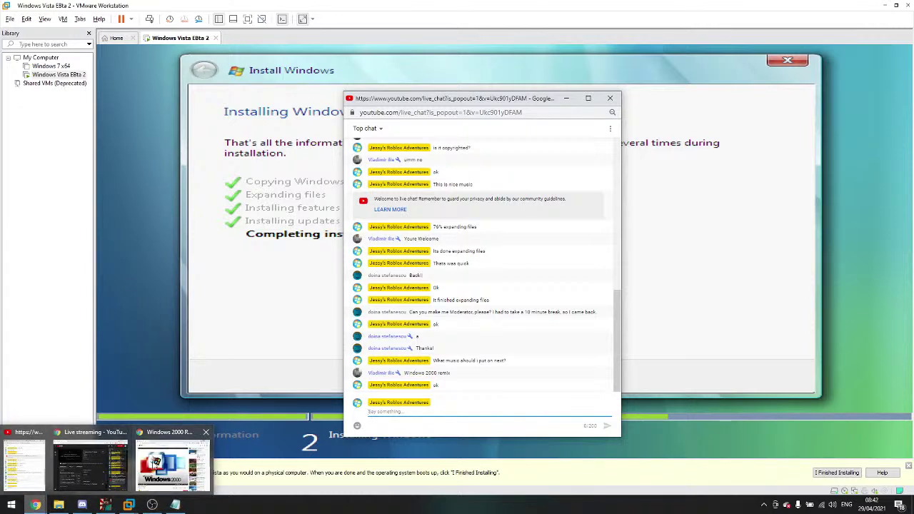
{"action": "left_click", "coordinate": [171, 464]}
{"action": "left_click", "coordinate": [295, 35]}
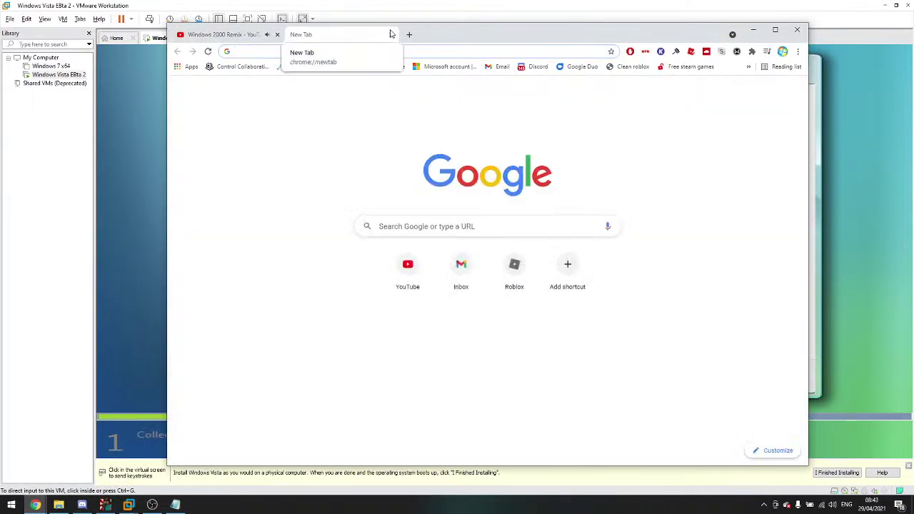
Step: Open a new Chrome window, load the Roblox home page, then minimise it
{"action": "left_click", "coordinate": [754, 32]}
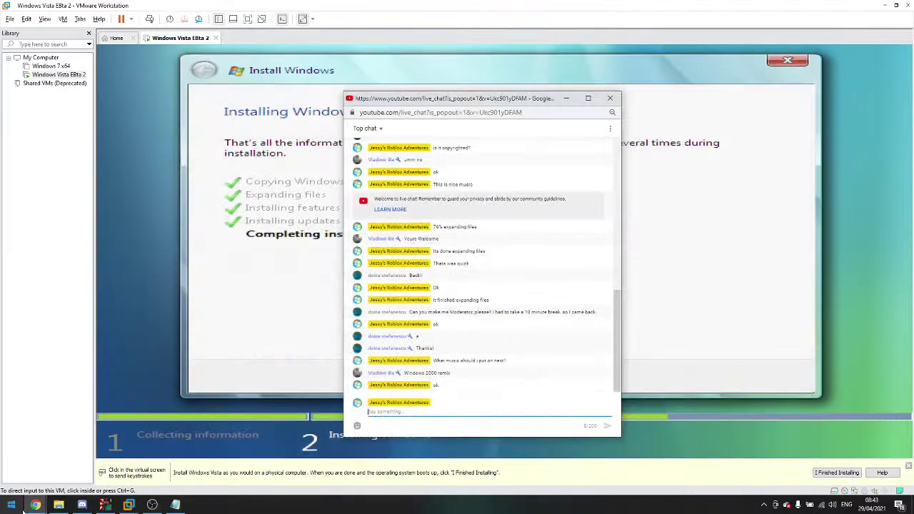
{"action": "right_click", "coordinate": [35, 505]}
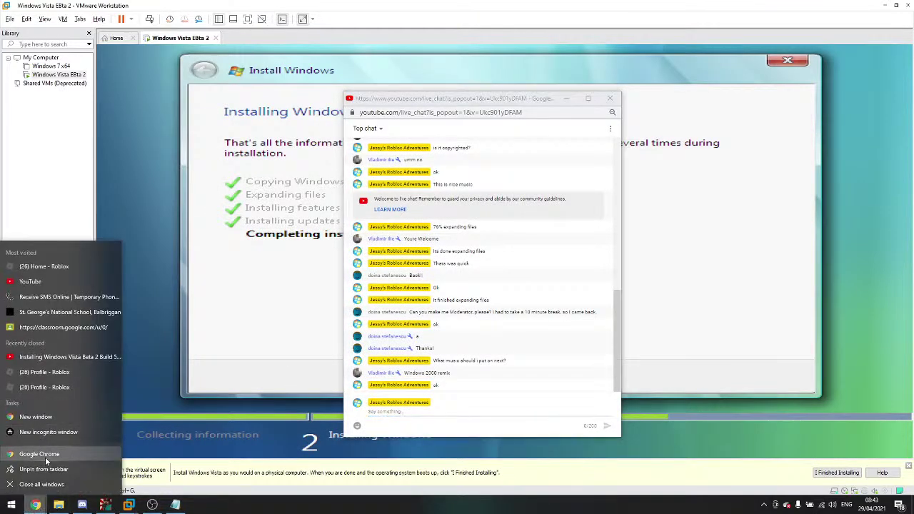
{"action": "left_click", "coordinate": [45, 417]}
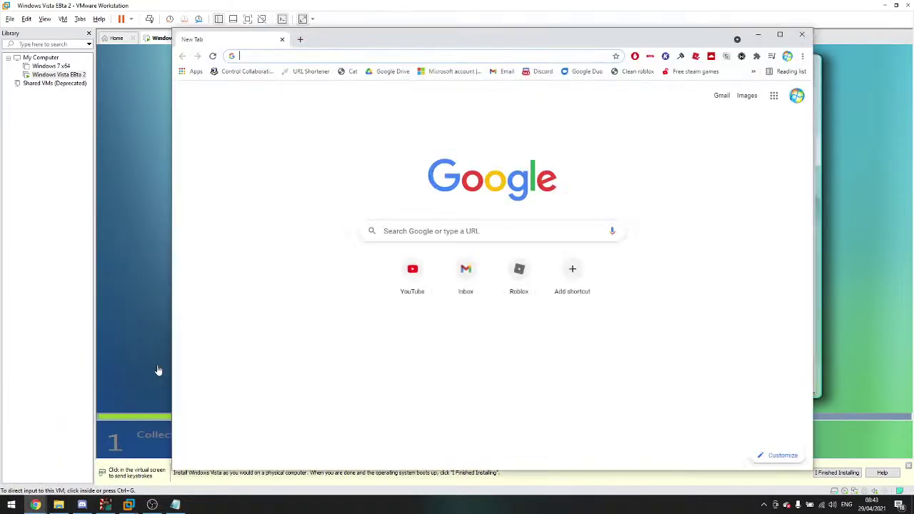
{"action": "left_click", "coordinate": [521, 274]}
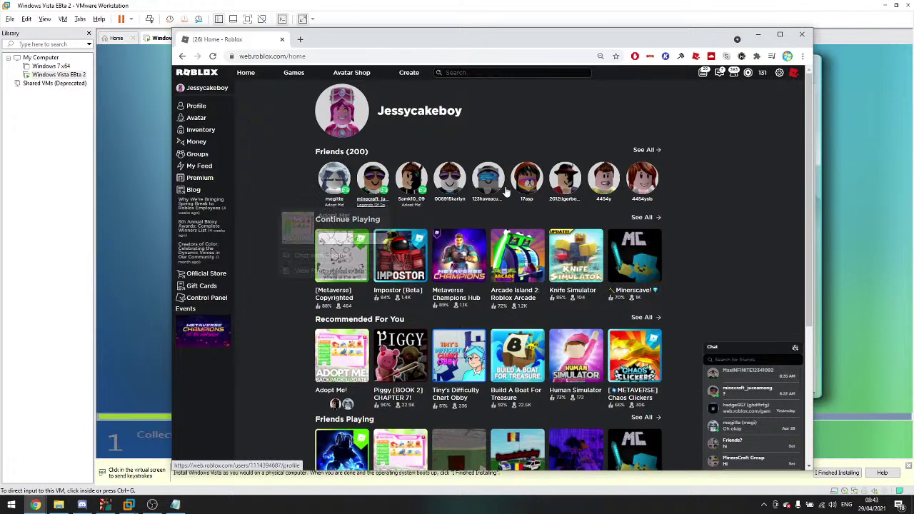
{"action": "scroll", "coordinate": [631, 200], "scroll_direction": "down", "scroll_amount": 1}
{"action": "scroll", "coordinate": [652, 178], "scroll_direction": "up", "scroll_amount": 1}
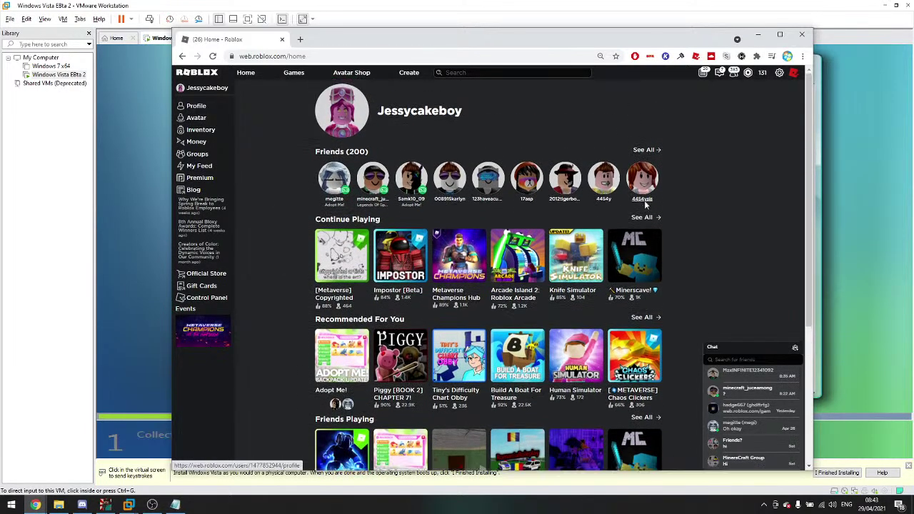
{"action": "left_click", "coordinate": [757, 35]}
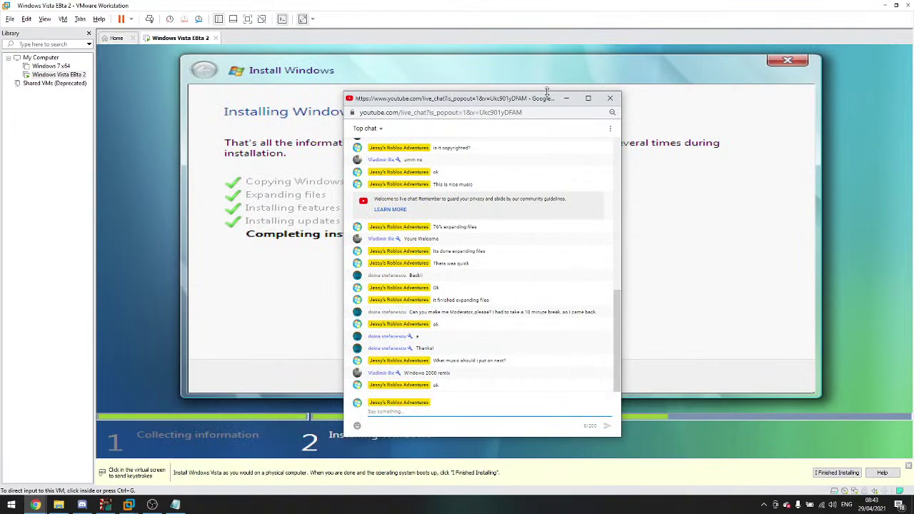
Step: Post a question asking whether anyone has seen Windows Vista beta 2 in live chat
{"action": "left_click_drag", "start_coordinate": [510, 102], "coordinate": [548, 70]}
{"action": "left_click", "coordinate": [35, 504]}
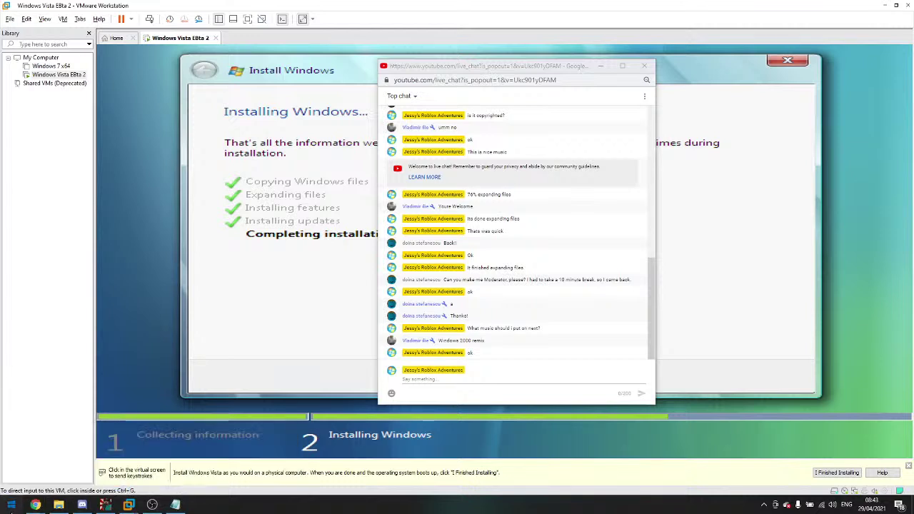
{"action": "left_click", "coordinate": [11, 504]}
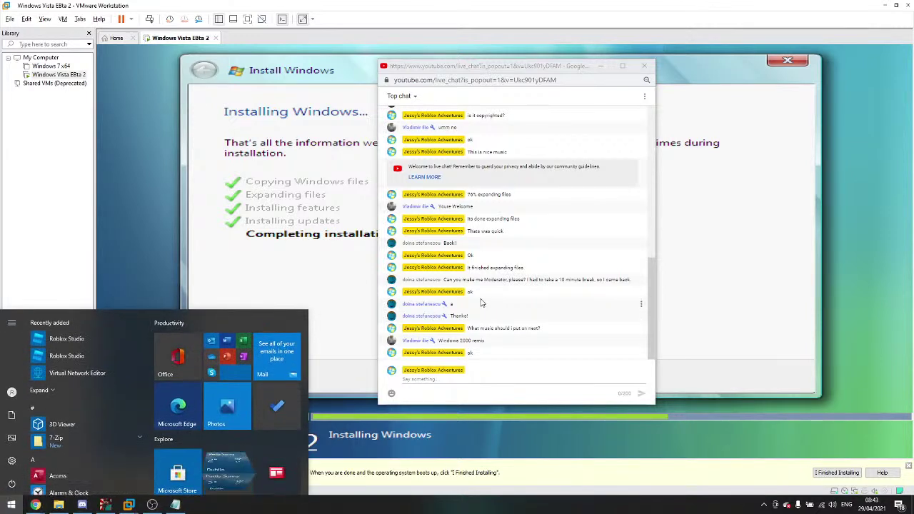
{"action": "left_click", "coordinate": [480, 300]}
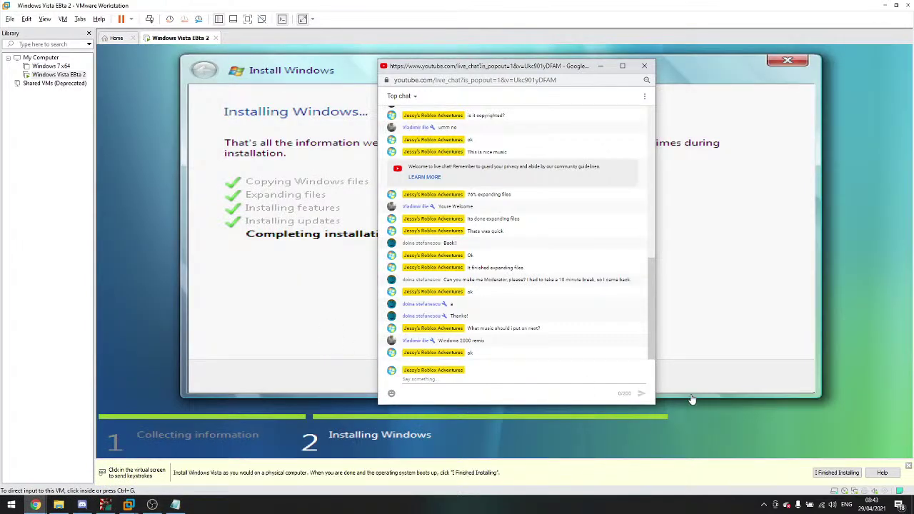
{"action": "left_click", "coordinate": [555, 377]}
{"action": "type", "text": "Hi"}
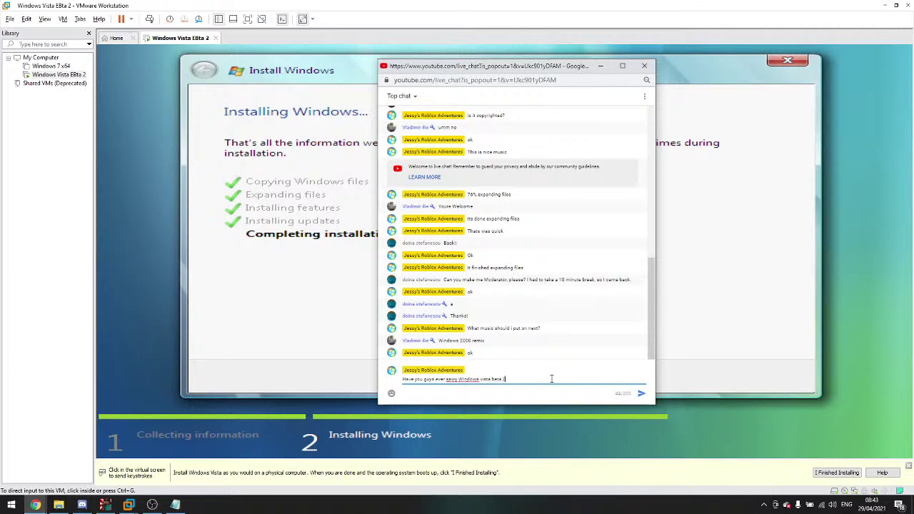
{"action": "key", "text": "Return"}
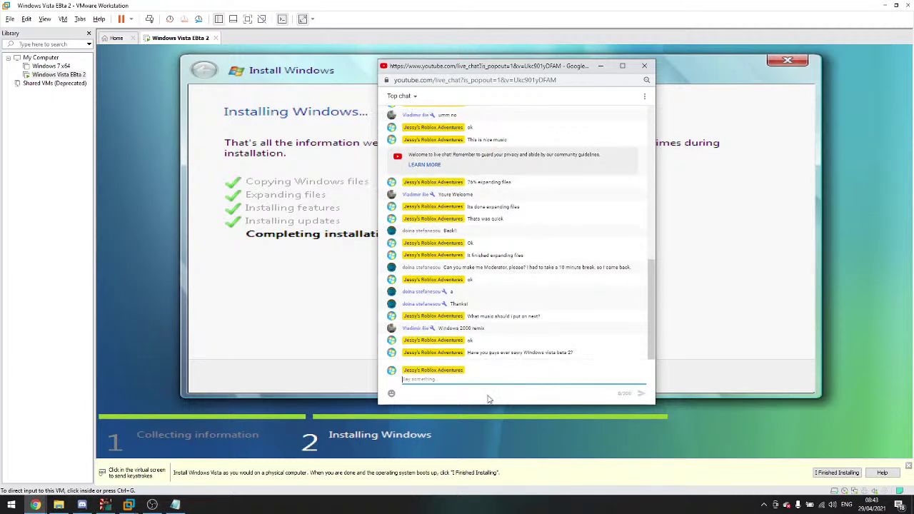
Step: Load the YouTube homepage from the New Tab shortcut and bring that window forward
{"action": "left_click", "coordinate": [35, 505]}
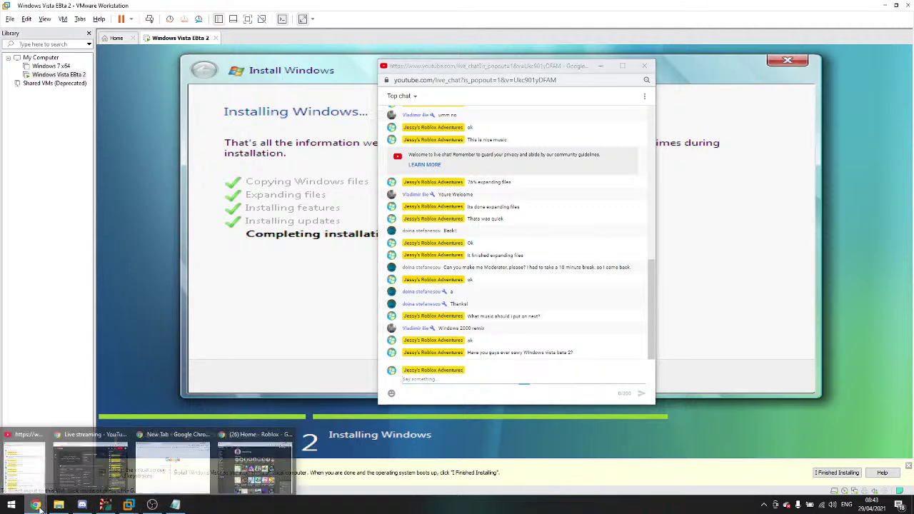
{"action": "left_click", "coordinate": [178, 468]}
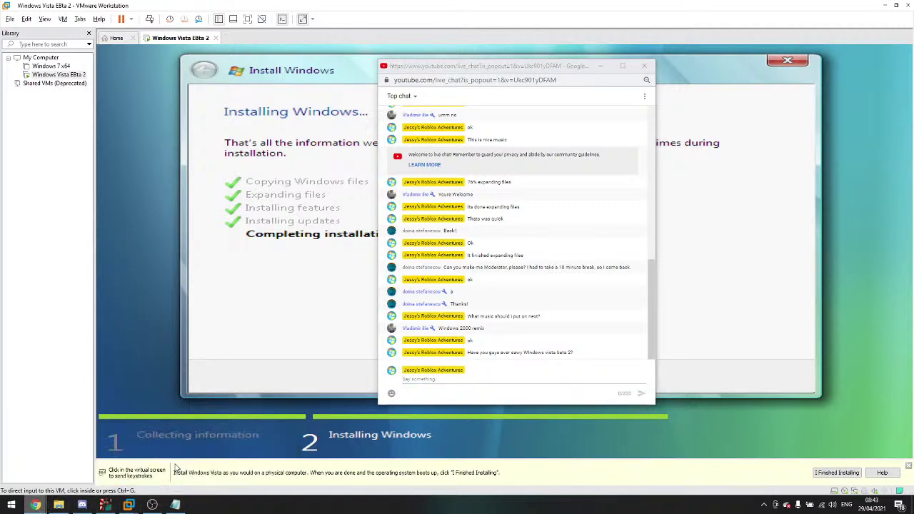
{"action": "left_click", "coordinate": [407, 270]}
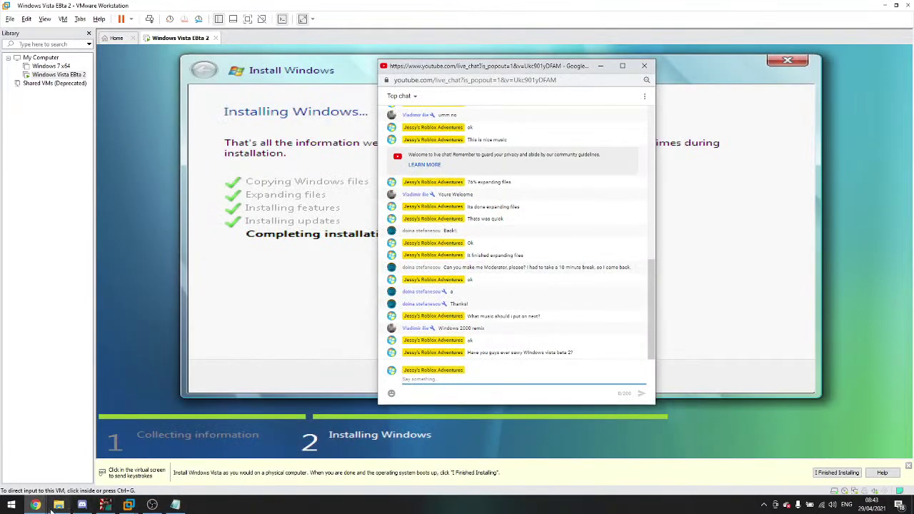
{"action": "left_click", "coordinate": [35, 505]}
{"action": "left_click", "coordinate": [158, 468]}
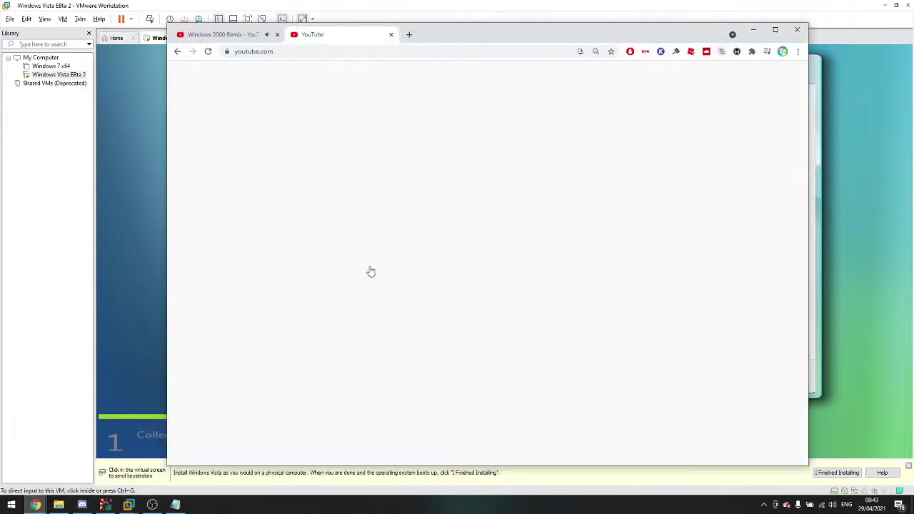
Step: Open the 'Installing Windows Vista beta 2' stream, hide the browser, and reply 'ok' in chat
{"action": "left_click", "coordinate": [340, 175]}
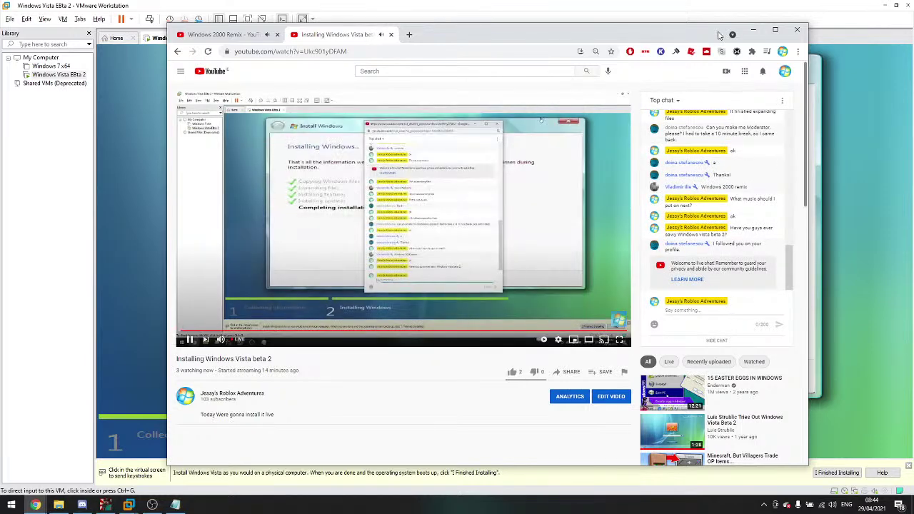
{"action": "left_click", "coordinate": [752, 29]}
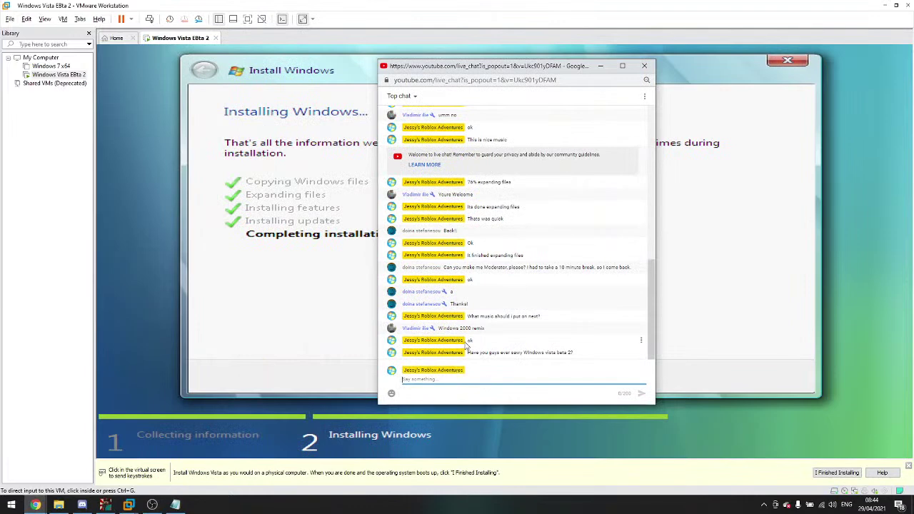
{"action": "key", "text": "Return"}
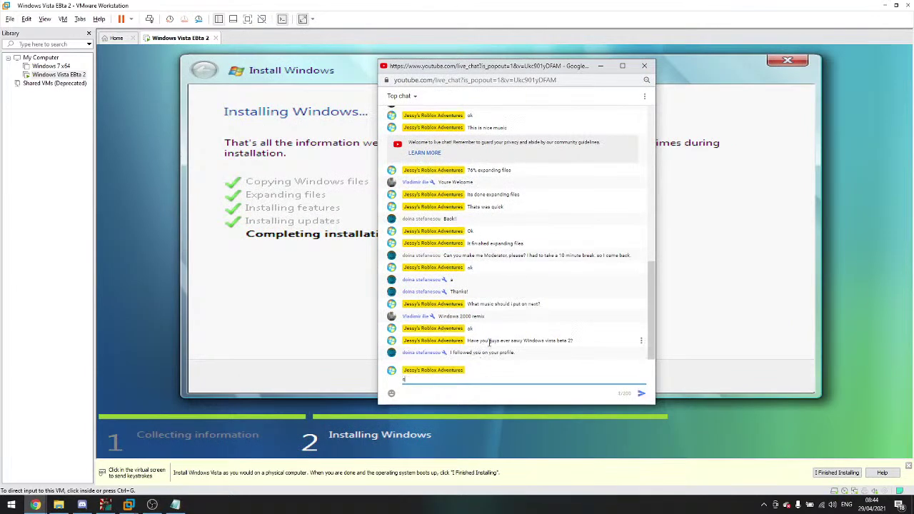
Step: Close the stream's watch page tab with Ctrl+W and hide the browser
{"action": "left_click", "coordinate": [35, 504]}
{"action": "left_click", "coordinate": [147, 476]}
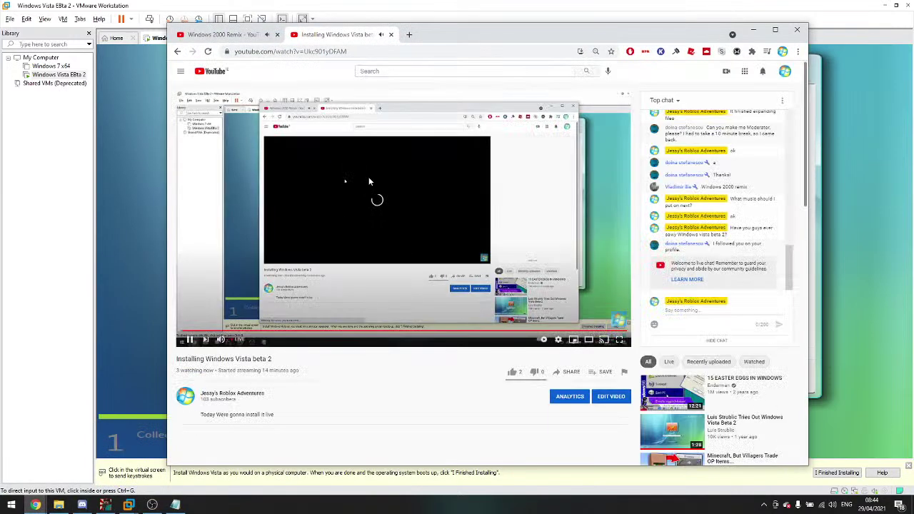
{"action": "left_click", "coordinate": [400, 73]}
{"action": "left_click", "coordinate": [323, 87]}
{"action": "left_click", "coordinate": [391, 51]}
{"action": "key", "text": "ctrl+c"}
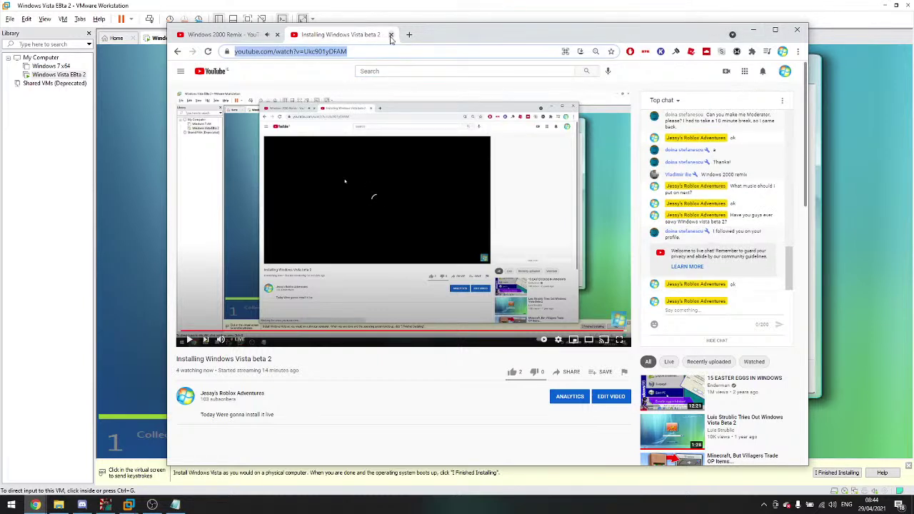
{"action": "key", "text": "ctrl+w"}
{"action": "left_click", "coordinate": [753, 30]}
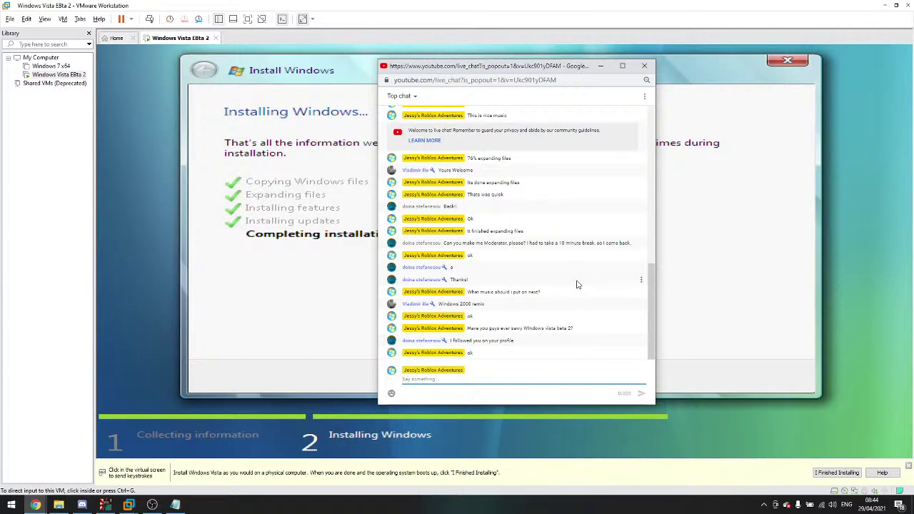
Step: Pin Discord's tray icon to always show, then open Discord
{"action": "left_click", "coordinate": [764, 505]}
{"action": "left_click_drag", "start_coordinate": [770, 490], "coordinate": [754, 506]}
{"action": "left_click", "coordinate": [764, 505]}
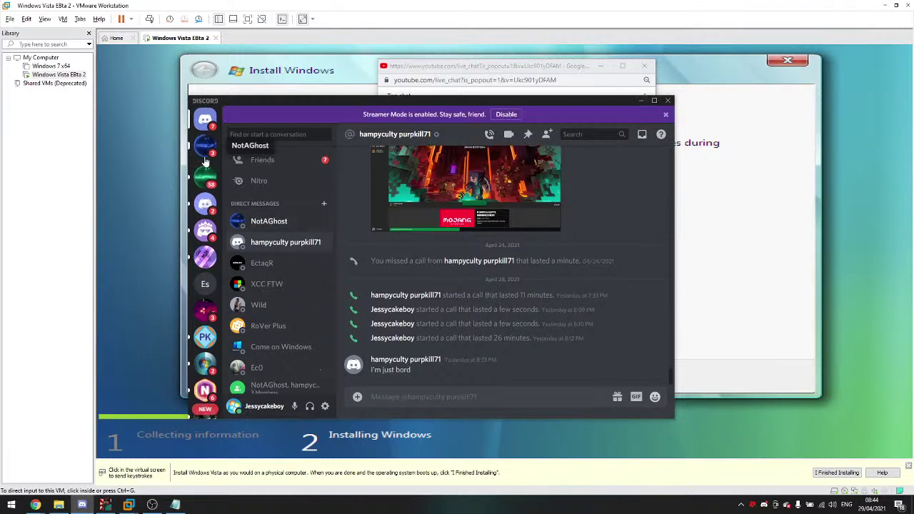
Step: Open the unread direct message in Discord and scroll through the conversation
{"action": "left_click", "coordinate": [205, 148]}
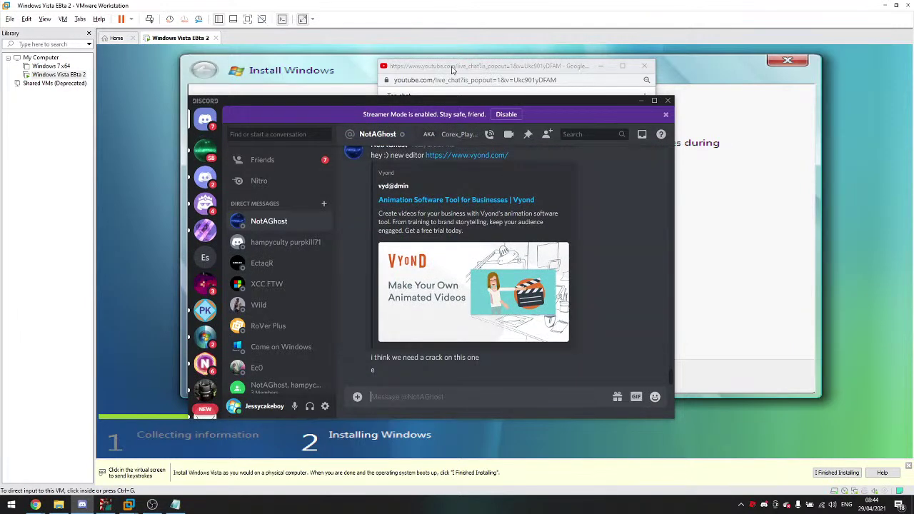
{"action": "left_click_drag", "start_coordinate": [447, 103], "coordinate": [567, 89]}
{"action": "scroll", "coordinate": [423, 294], "scroll_direction": "down", "scroll_amount": 2}
{"action": "scroll", "coordinate": [424, 294], "scroll_direction": "down", "scroll_amount": 1}
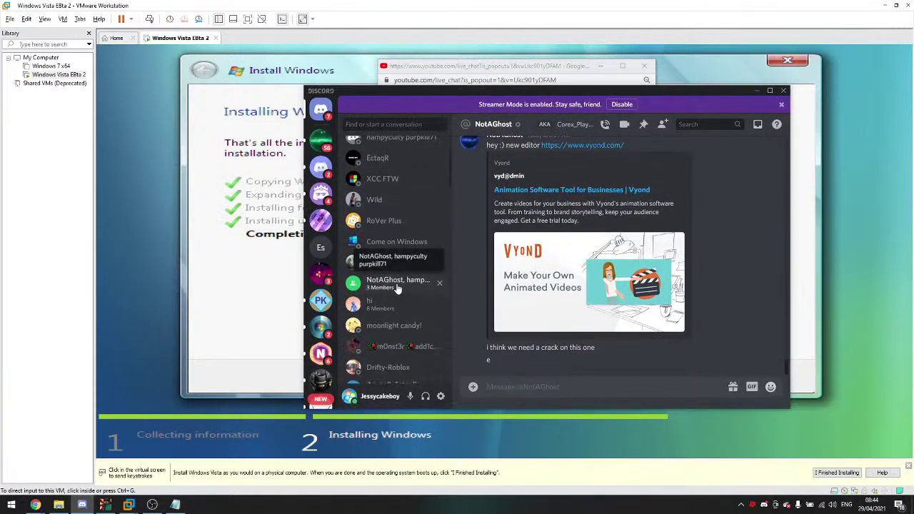
{"action": "scroll", "coordinate": [398, 286], "scroll_direction": "down", "scroll_amount": 1}
{"action": "scroll", "coordinate": [396, 281], "scroll_direction": "down", "scroll_amount": 3}
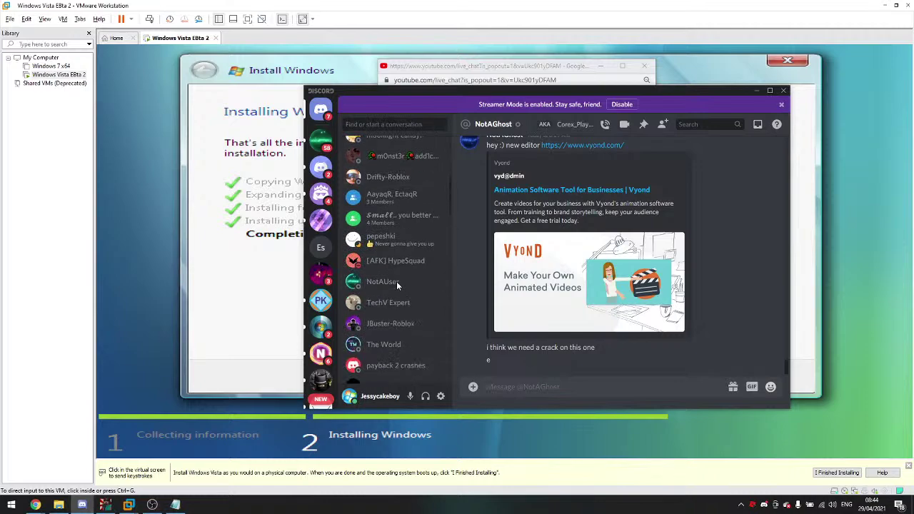
{"action": "scroll", "coordinate": [423, 208], "scroll_direction": "up", "scroll_amount": 7}
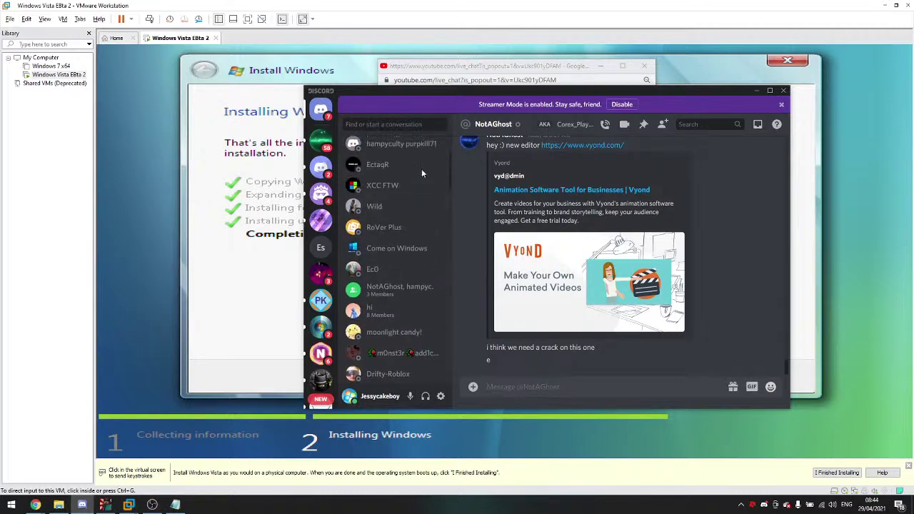
{"action": "left_click_drag", "start_coordinate": [479, 95], "coordinate": [421, 107]}
{"action": "scroll", "coordinate": [302, 281], "scroll_direction": "down", "scroll_amount": 2}
{"action": "scroll", "coordinate": [301, 278], "scroll_direction": "down", "scroll_amount": 2}
{"action": "scroll", "coordinate": [321, 244], "scroll_direction": "up", "scroll_amount": 2}
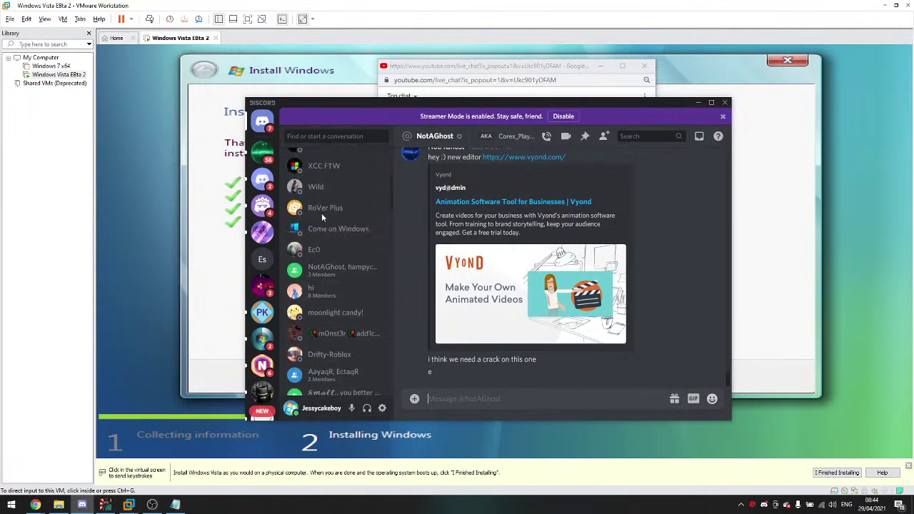
Step: Send another friend 'Im installing windows vista beta 2' with the pasted stream link, then close Discord
{"action": "left_click", "coordinate": [307, 255]}
{"action": "type", "text": "Im installing windows vista beta"}
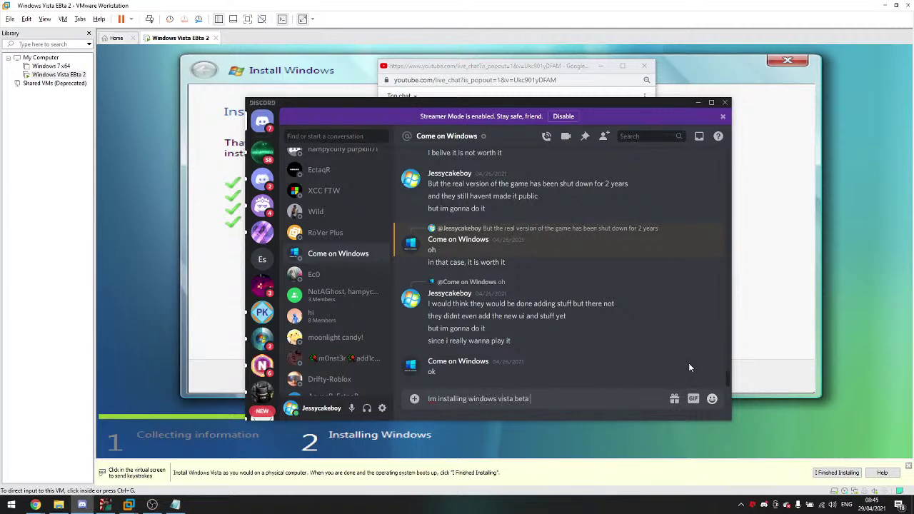
{"action": "key", "text": "ctrl+v"}
{"action": "key", "text": "Return"}
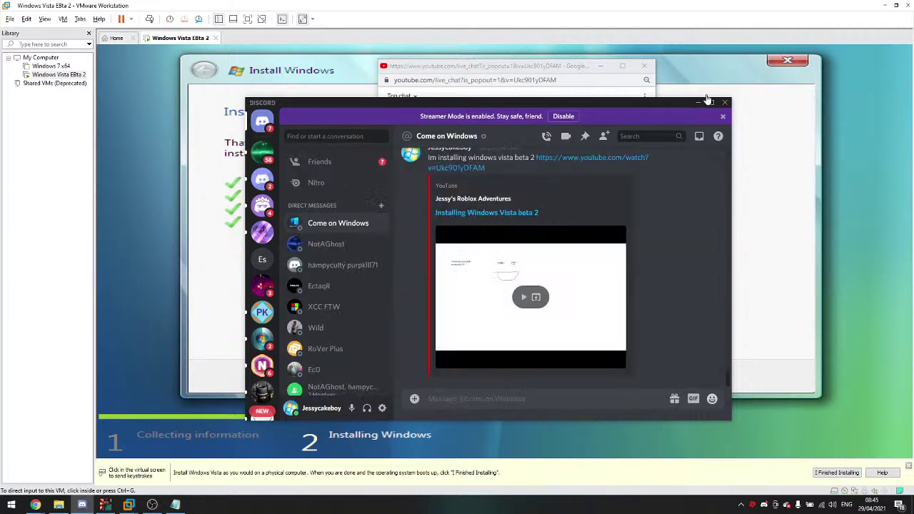
{"action": "left_click", "coordinate": [725, 103]}
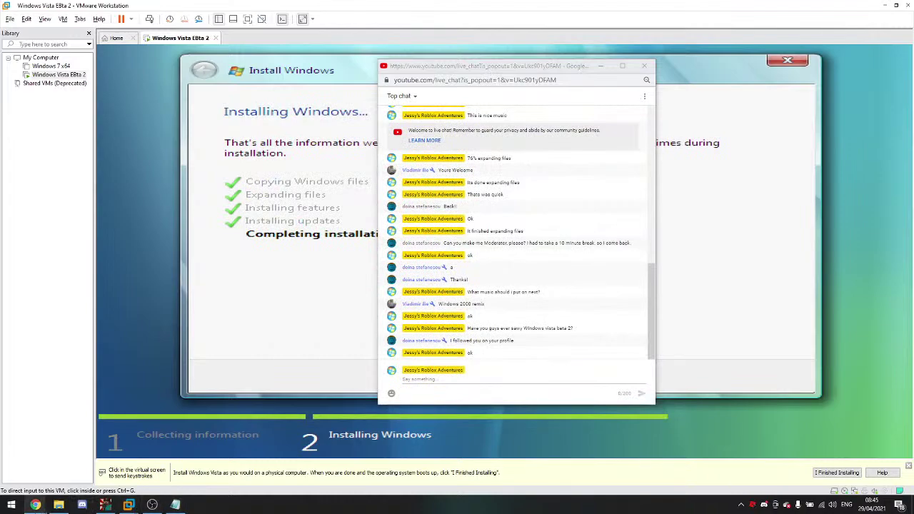
Step: Bring back the Garbage malware video window and pause it near its start
{"action": "left_click", "coordinate": [91, 457]}
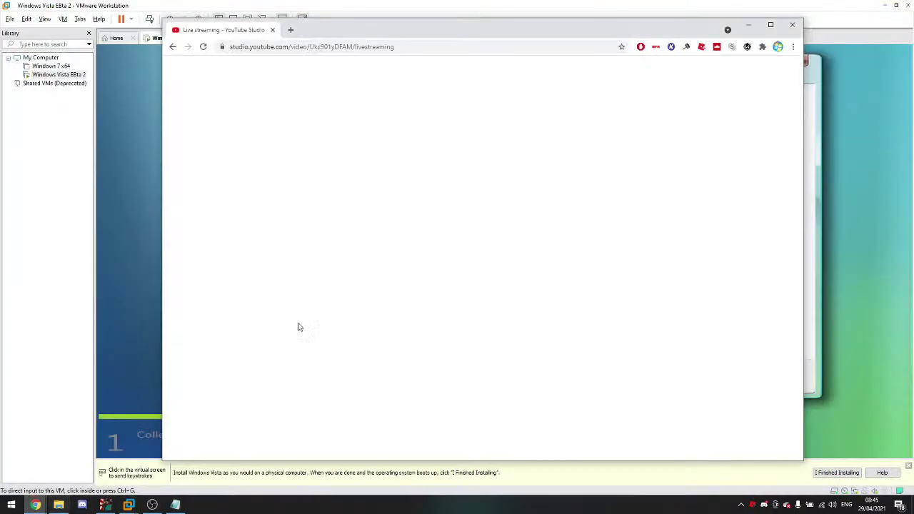
{"action": "left_click", "coordinate": [748, 27]}
{"action": "mouse_move", "coordinate": [35, 504]}
{"action": "left_click", "coordinate": [91, 457]}
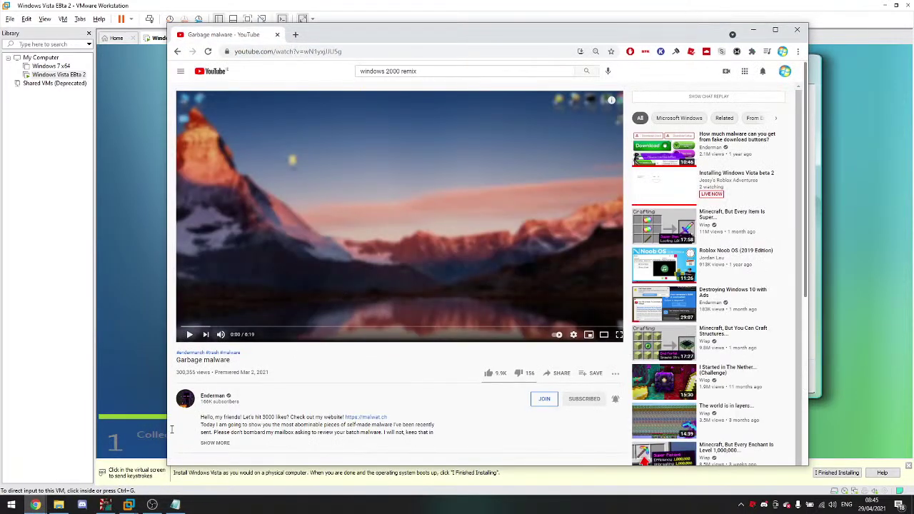
{"action": "left_click", "coordinate": [340, 260]}
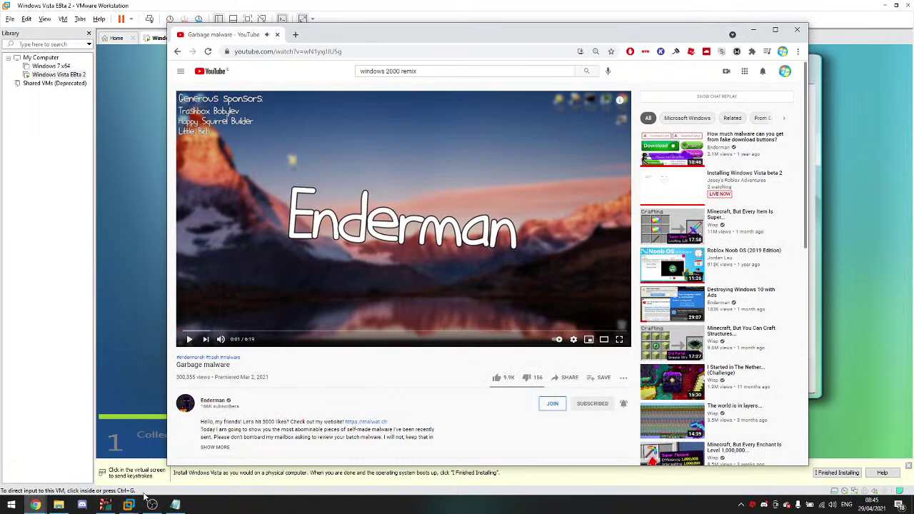
Step: Select the viewer's Discord tag in the live chat, then switch back to Discord
{"action": "mouse_move", "coordinate": [35, 505]}
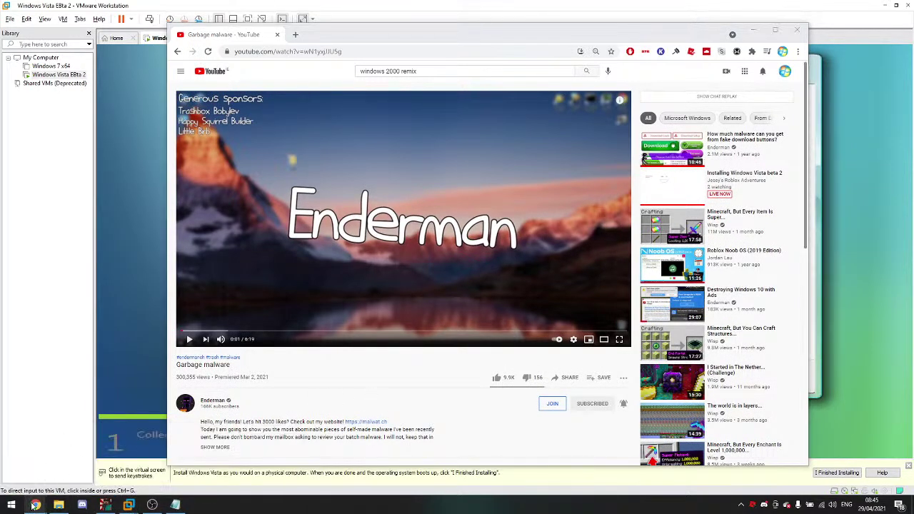
{"action": "left_click", "coordinate": [189, 461]}
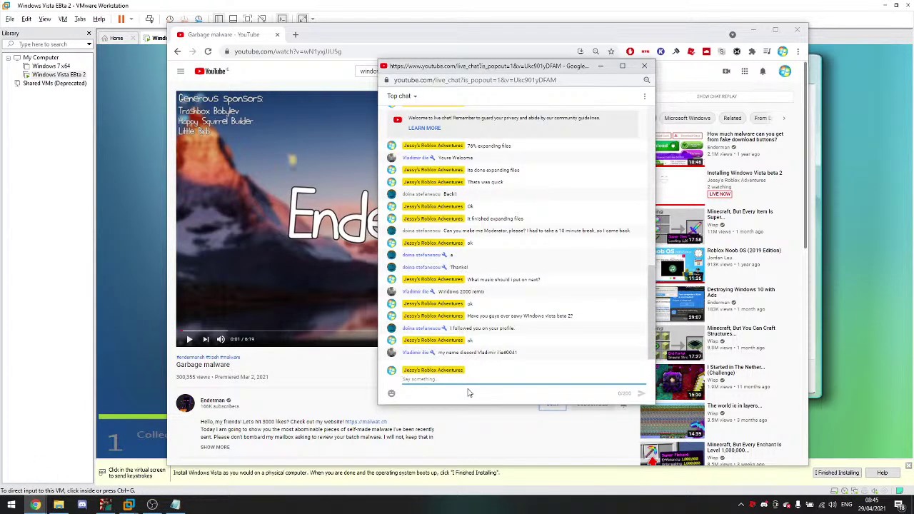
{"action": "left_click_drag", "start_coordinate": [518, 341], "coordinate": [481, 344]}
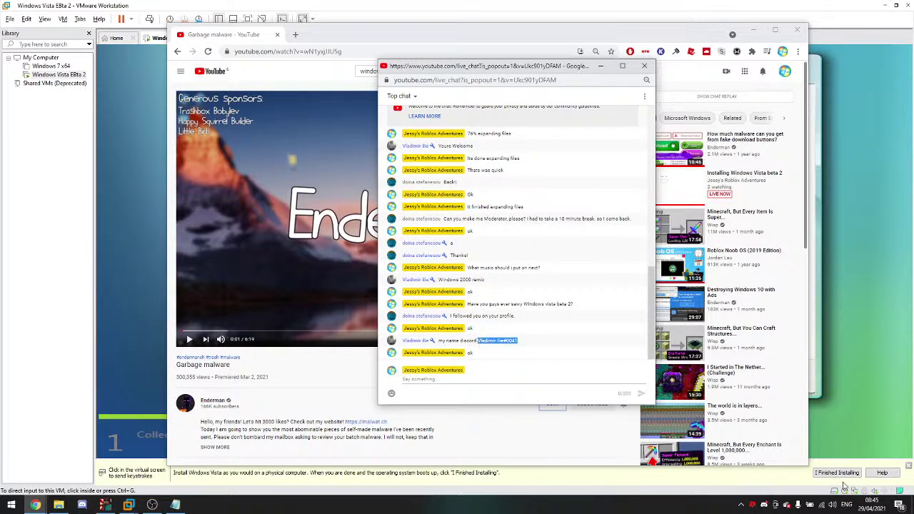
{"action": "left_click", "coordinate": [752, 505]}
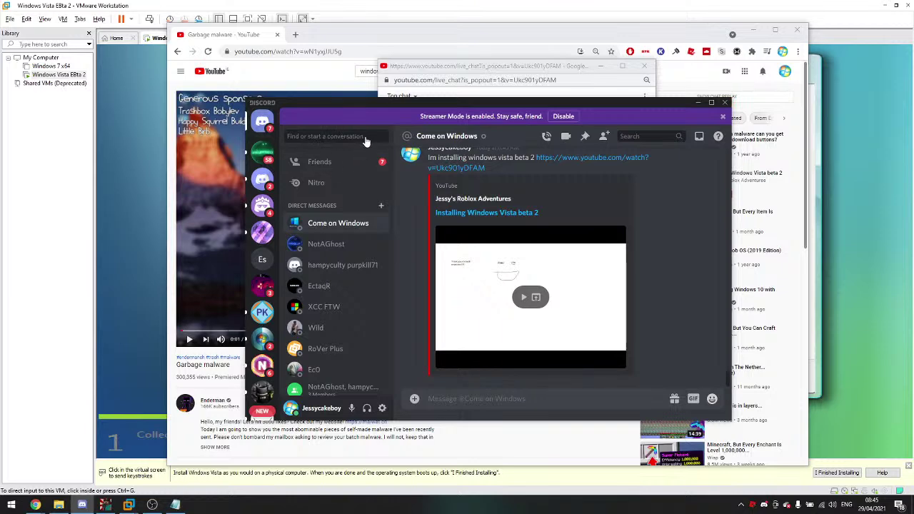
Step: Send a friend request to the pasted Discord tag, then minimize Discord to reach the live chat
{"action": "key", "text": "ctrl+k"}
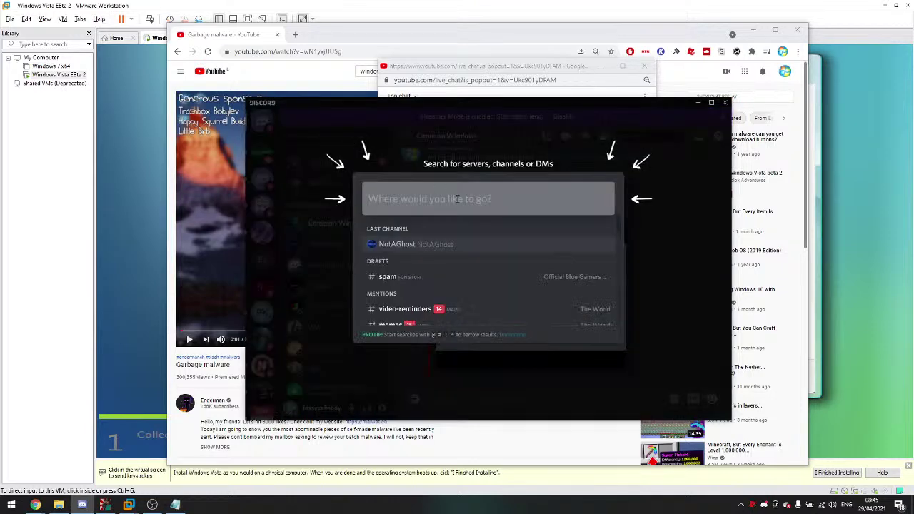
{"action": "left_click", "coordinate": [352, 205]}
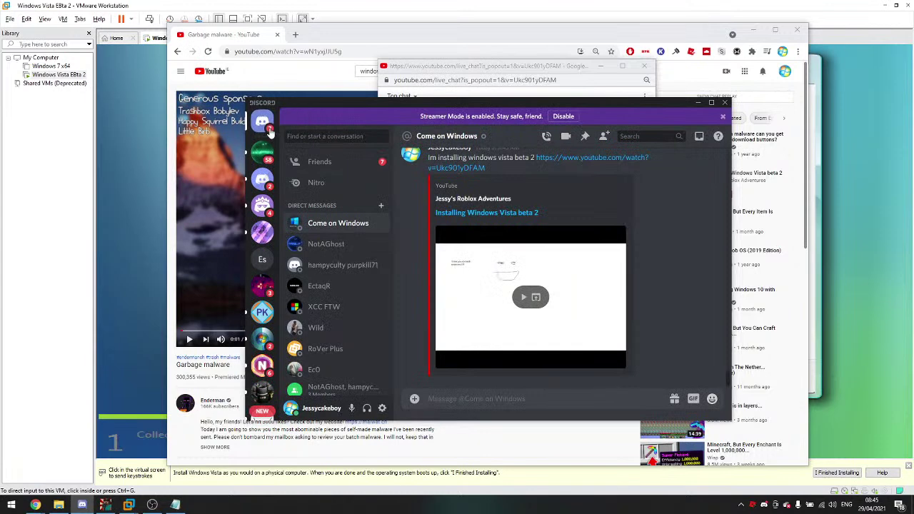
{"action": "left_click", "coordinate": [341, 169]}
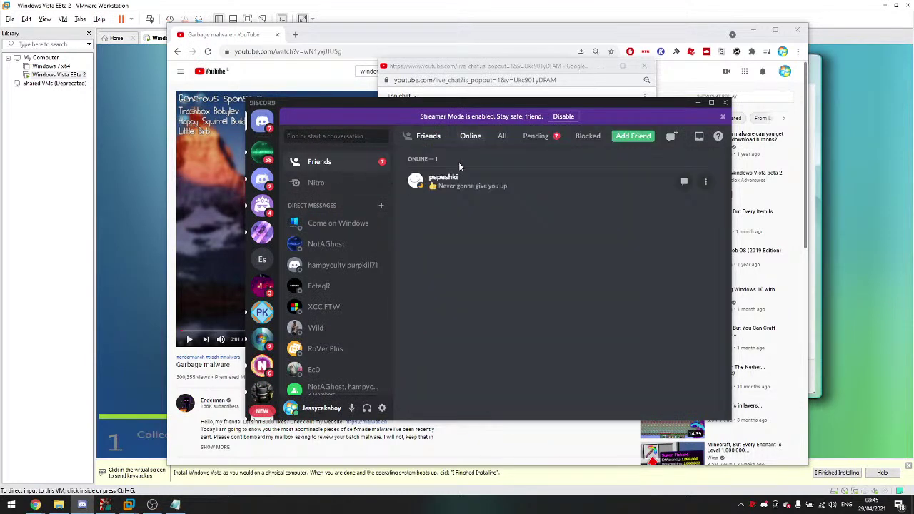
{"action": "left_click", "coordinate": [631, 136]}
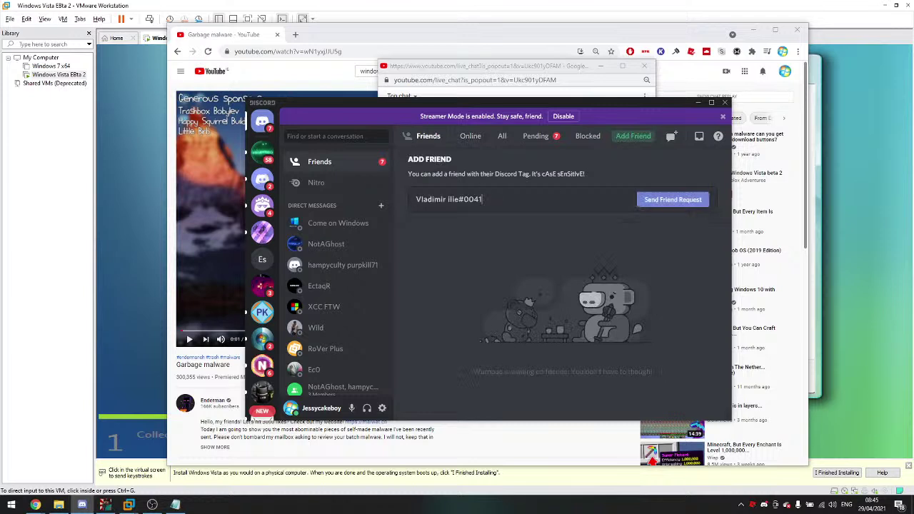
{"action": "left_click", "coordinate": [677, 199]}
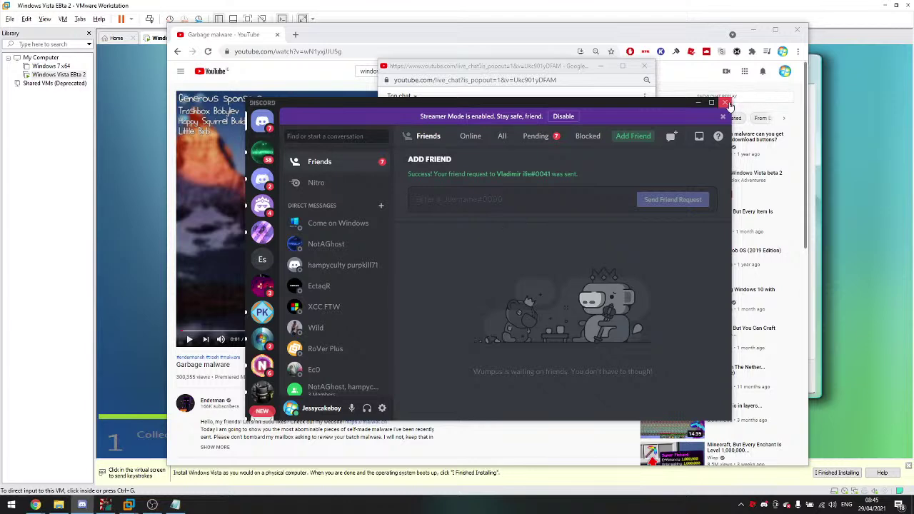
{"action": "left_click", "coordinate": [698, 102]}
{"action": "left_click", "coordinate": [510, 378]}
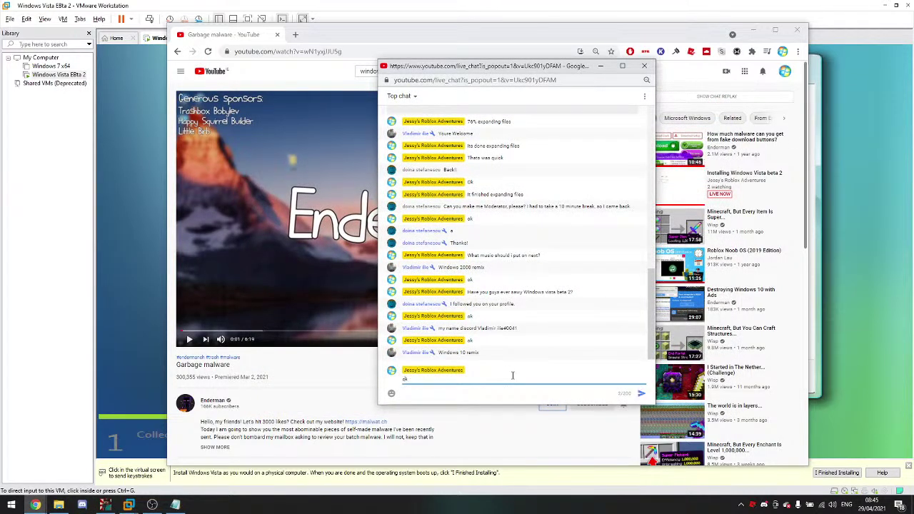
Step: Post 'ok' in the YouTube live chat
{"action": "type", "text": "ok"}
{"action": "key", "text": "Return"}
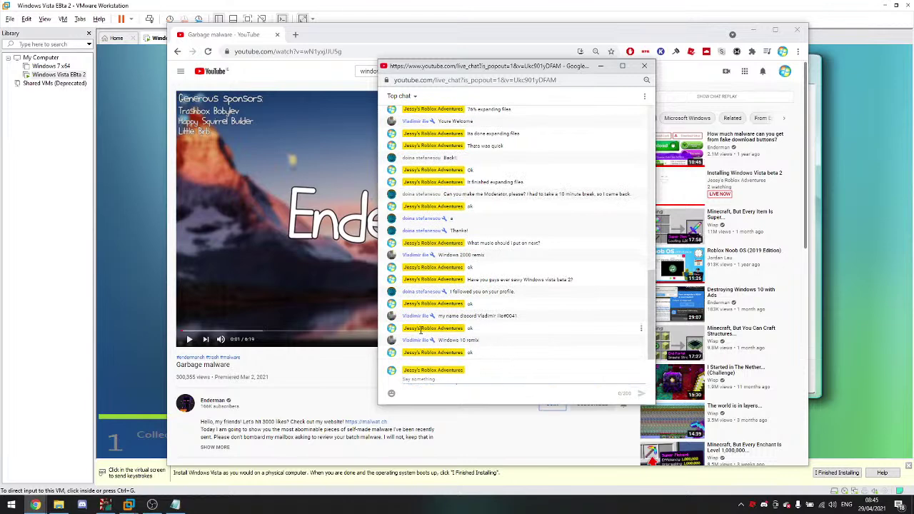
{"action": "left_click", "coordinate": [422, 47]}
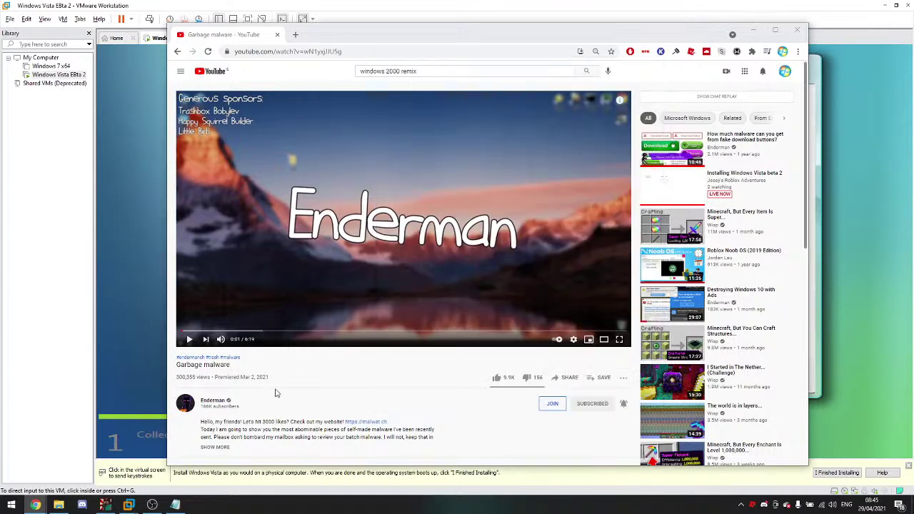
Step: Change the search to 'windows 10 remix', open the first result, and minimize the browser
{"action": "double_click", "coordinate": [402, 72]}
{"action": "key", "text": "BackSpace"}
{"action": "key", "text": "BackSpace"}
{"action": "key", "text": "BackSpace"}
{"action": "key", "text": "BackSpace"}
{"action": "type", "text": "10"}
{"action": "key", "text": "Return"}
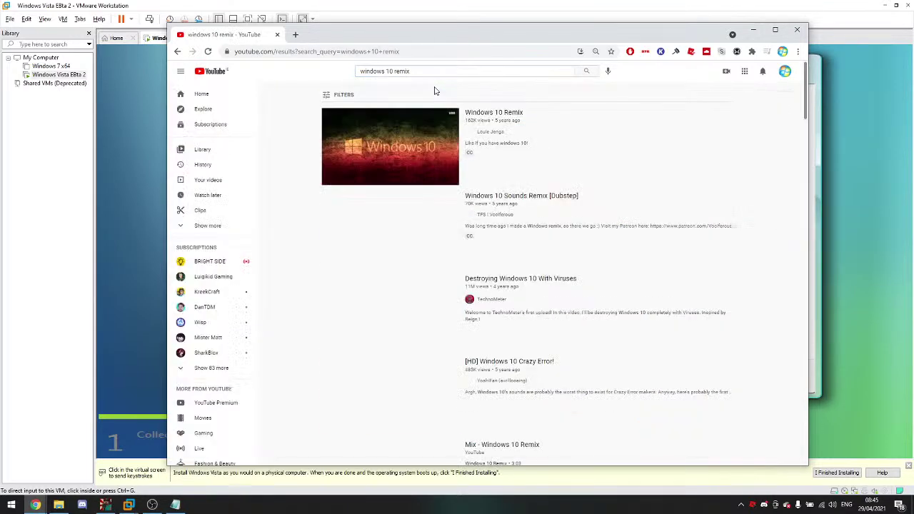
{"action": "left_click", "coordinate": [487, 139]}
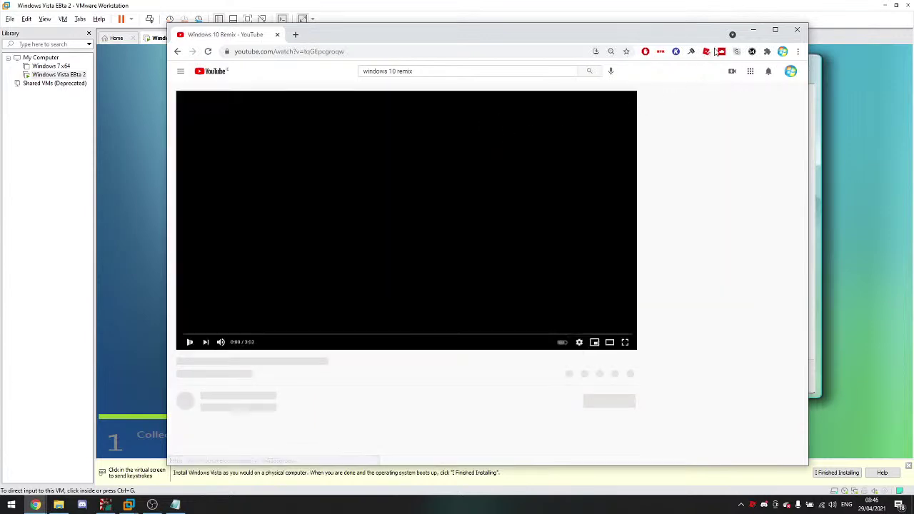
{"action": "left_click", "coordinate": [753, 29]}
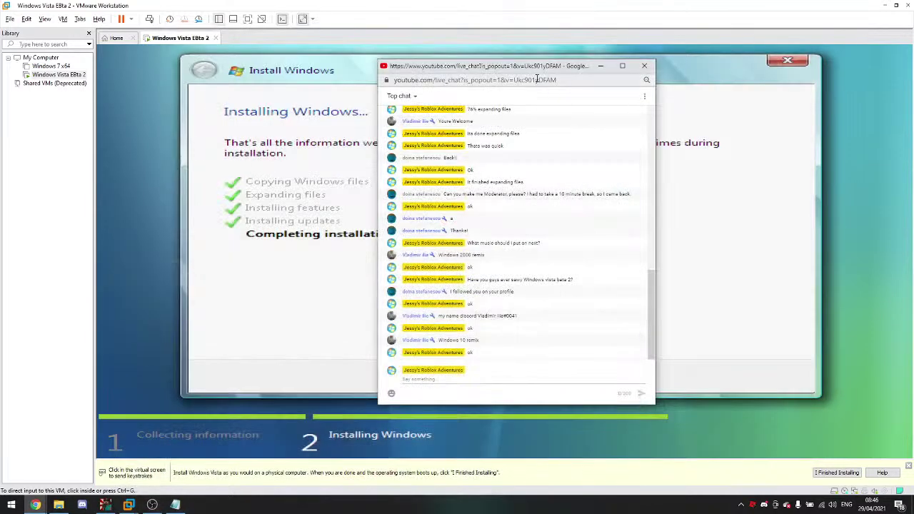
Step: Post 'I Heard this music before' in the YouTube live chat
{"action": "left_click", "coordinate": [282, 227]}
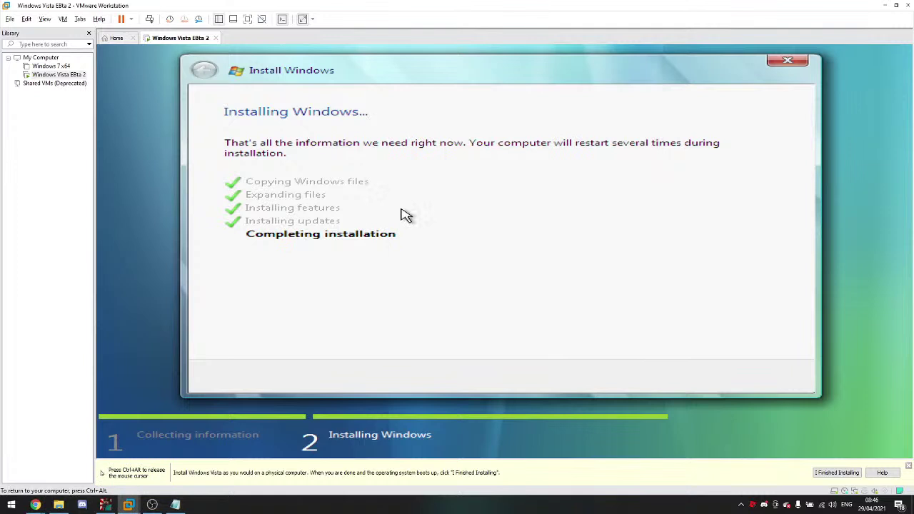
{"action": "key", "text": "ctrl+alt"}
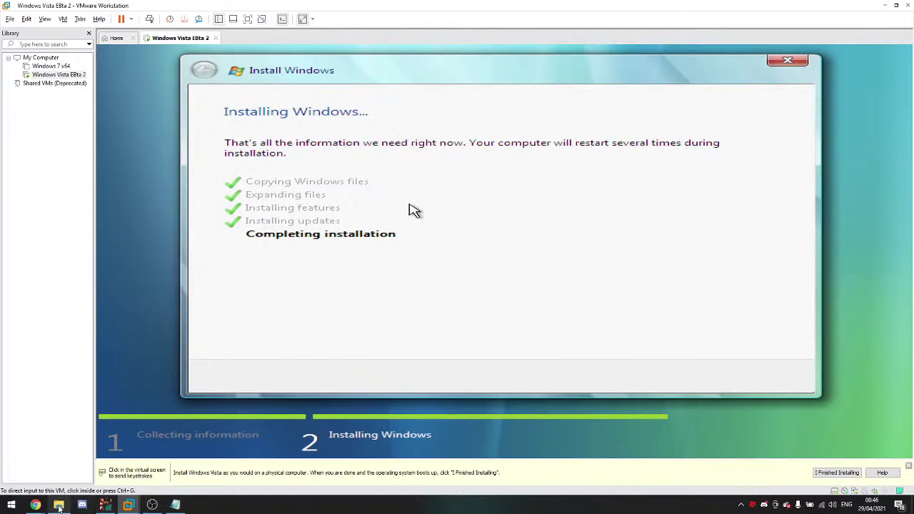
{"action": "mouse_move", "coordinate": [36, 502]}
{"action": "left_click", "coordinate": [24, 465]}
{"action": "left_click", "coordinate": [485, 379]}
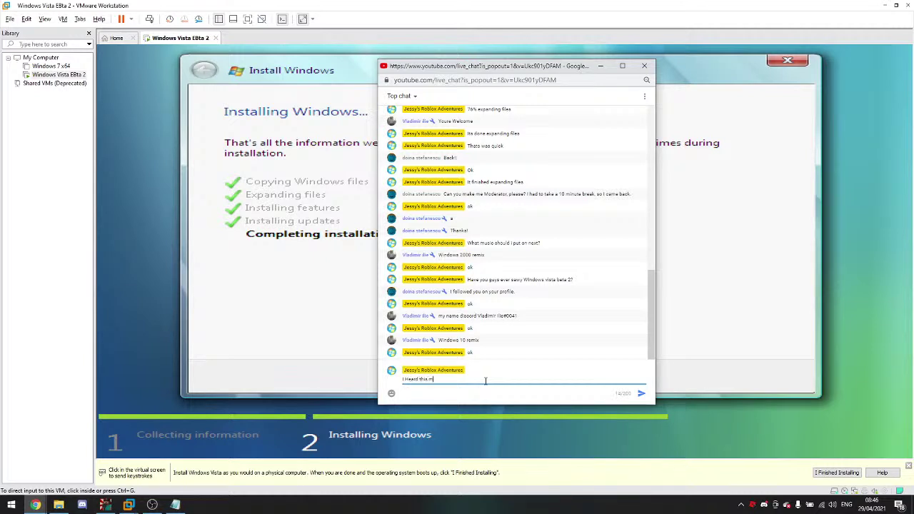
{"action": "type", "text": "I Heard this music before"}
{"action": "key", "text": "Return"}
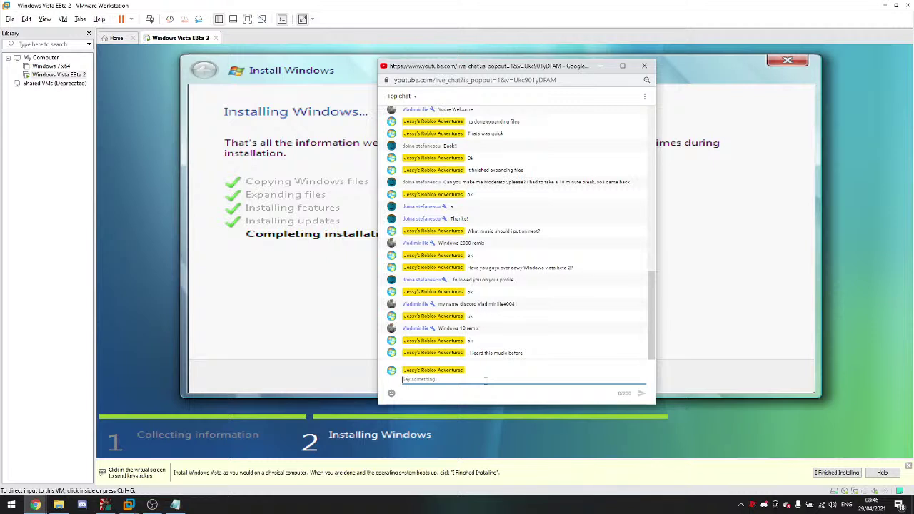
Step: Check Discord's online friends, close Discord, and open a command prompt in Vista setup with Shift+F10
{"action": "left_click", "coordinate": [82, 505]}
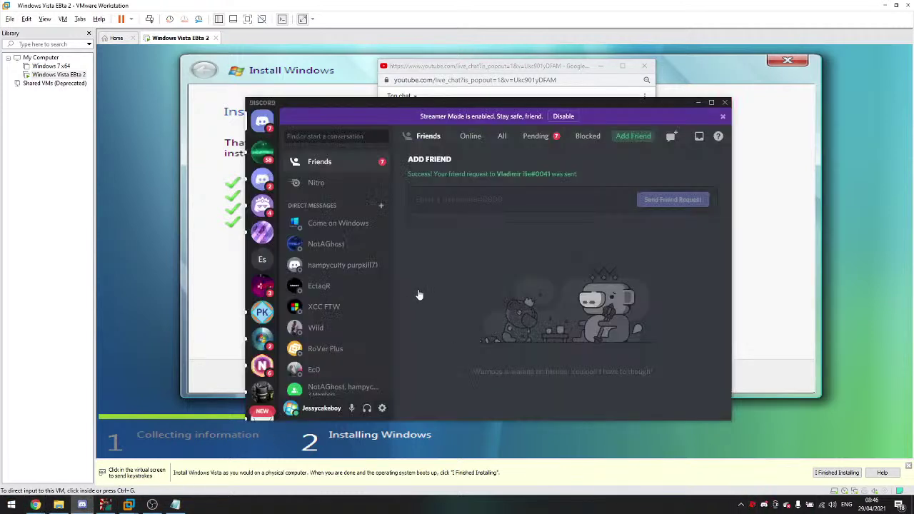
{"action": "left_click", "coordinate": [465, 136]}
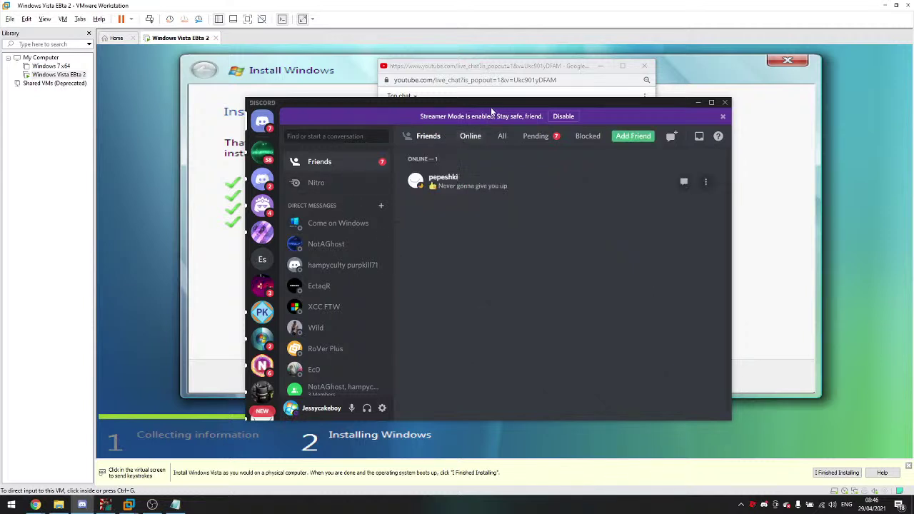
{"action": "left_click_drag", "start_coordinate": [466, 104], "coordinate": [442, 92]}
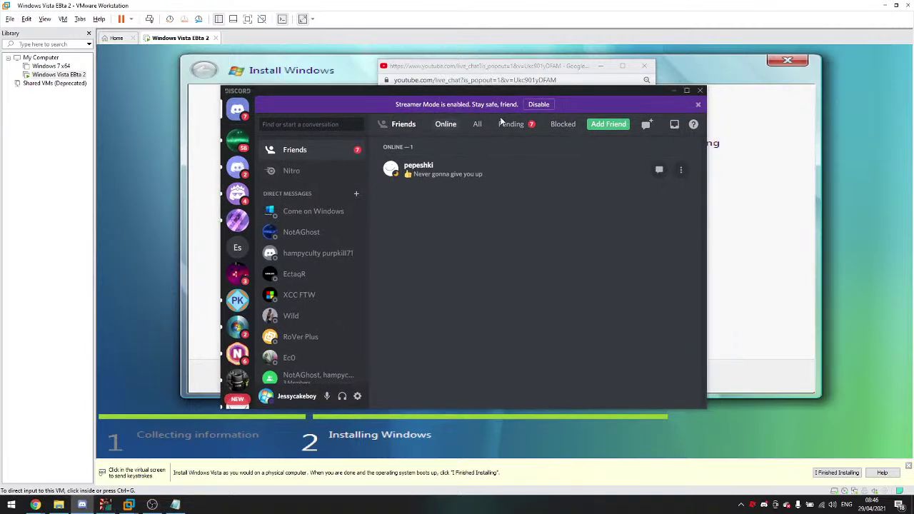
{"action": "left_click", "coordinate": [700, 90]}
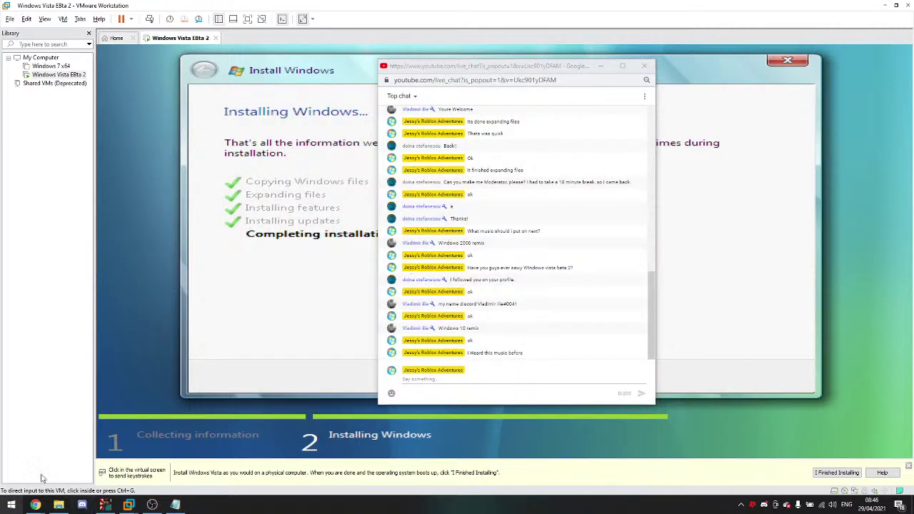
{"action": "mouse_move", "coordinate": [45, 503]}
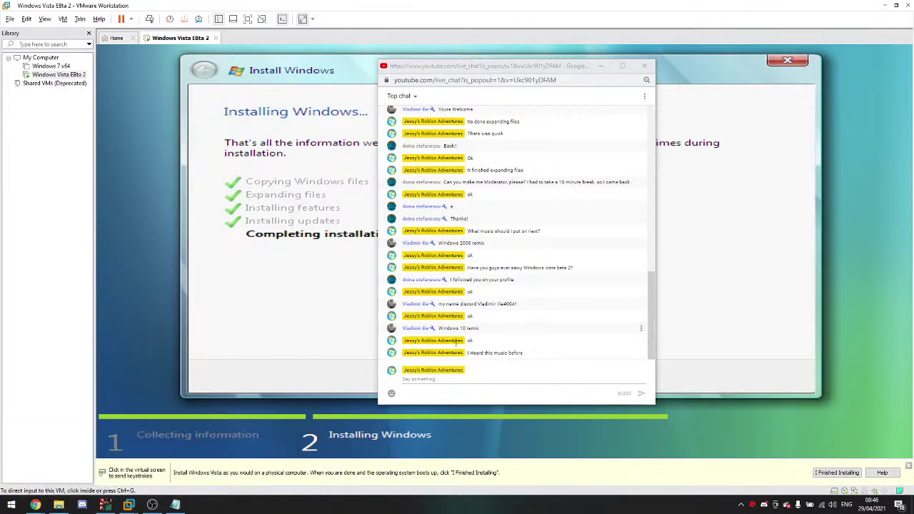
{"action": "left_click", "coordinate": [246, 282]}
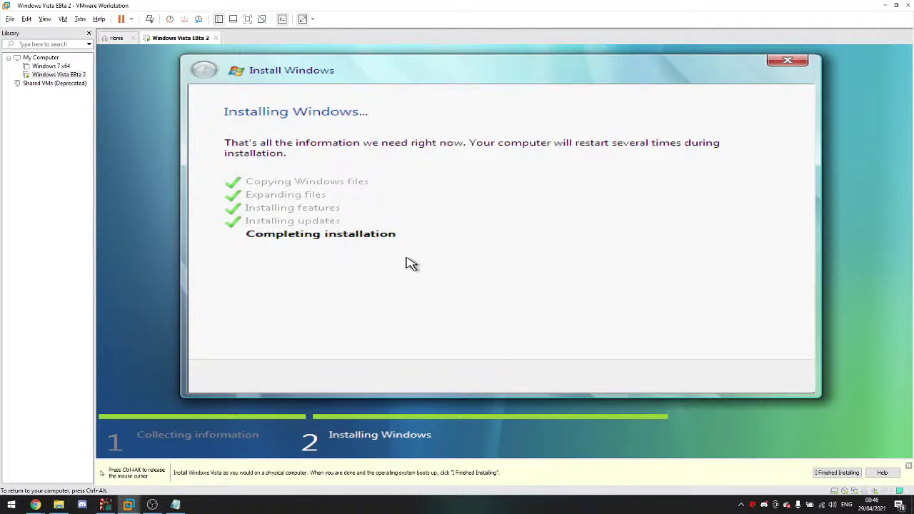
{"action": "key", "text": "shift+F10"}
{"action": "key", "text": "shift+F10"}
{"action": "key", "text": "shift+F10"}
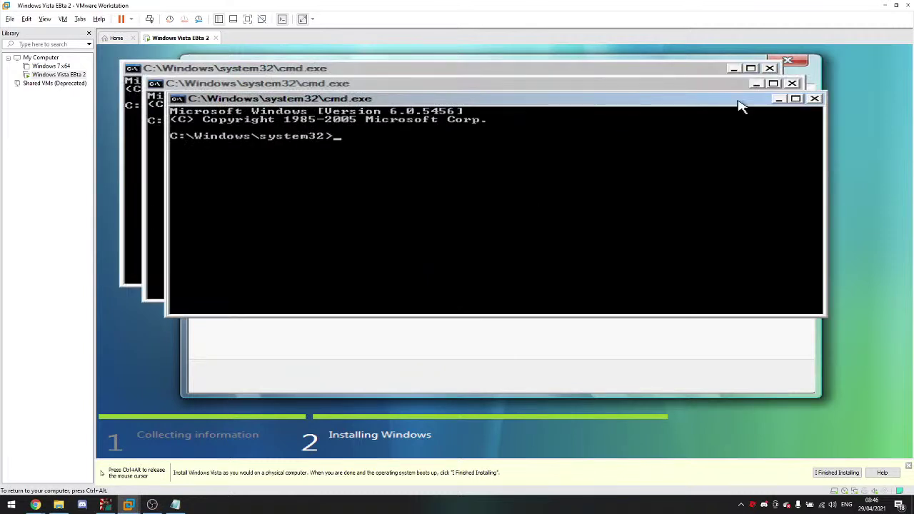
Step: Close the extra command prompts and run winver in the remaining one
{"action": "left_click", "coordinate": [795, 99]}
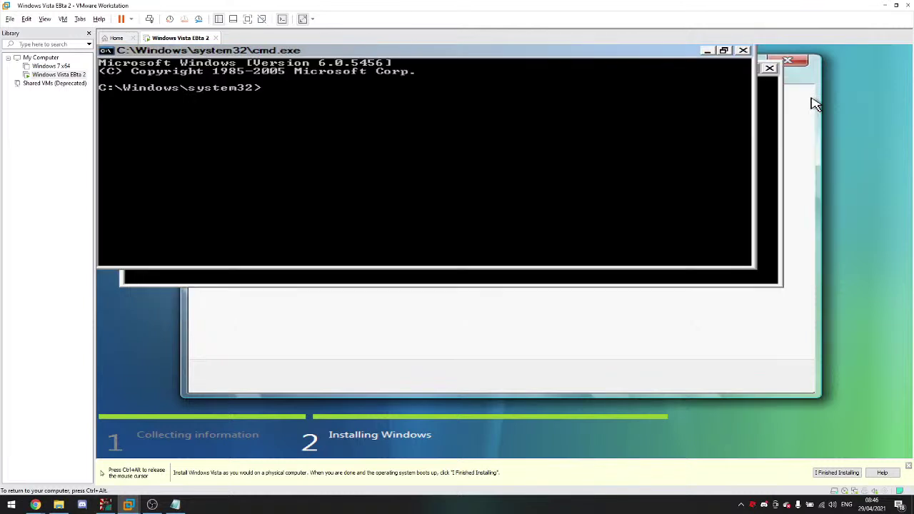
{"action": "left_click", "coordinate": [744, 52]}
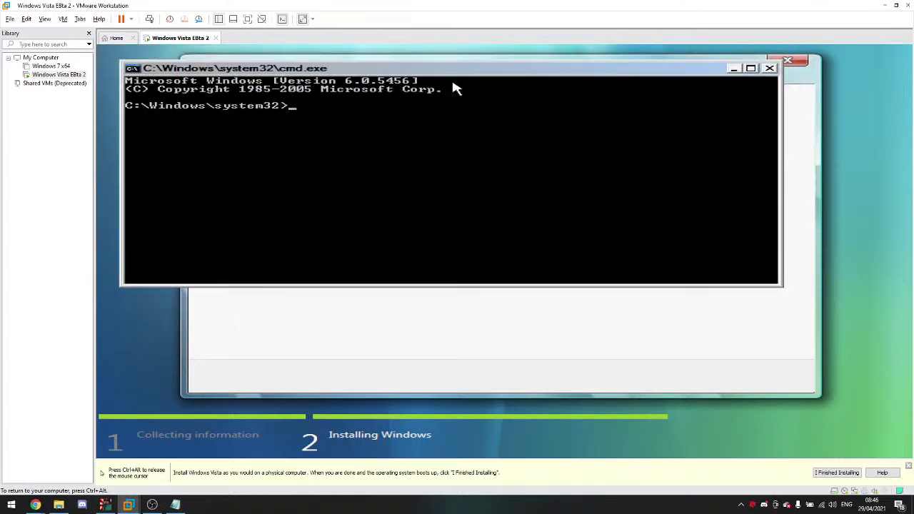
{"action": "type", "text": "winver"}
{"action": "key", "text": "Return"}
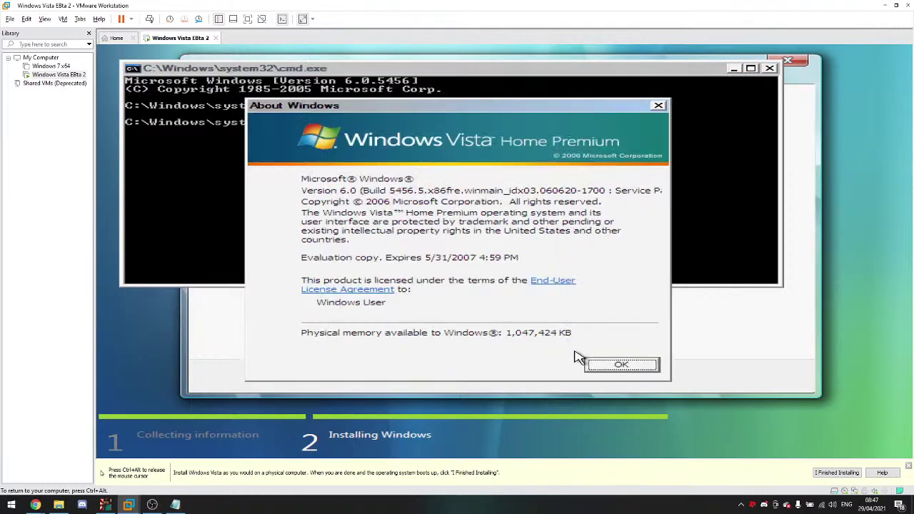
Step: Read through the license terms, then close them and the About Windows dialog
{"action": "left_click", "coordinate": [547, 282]}
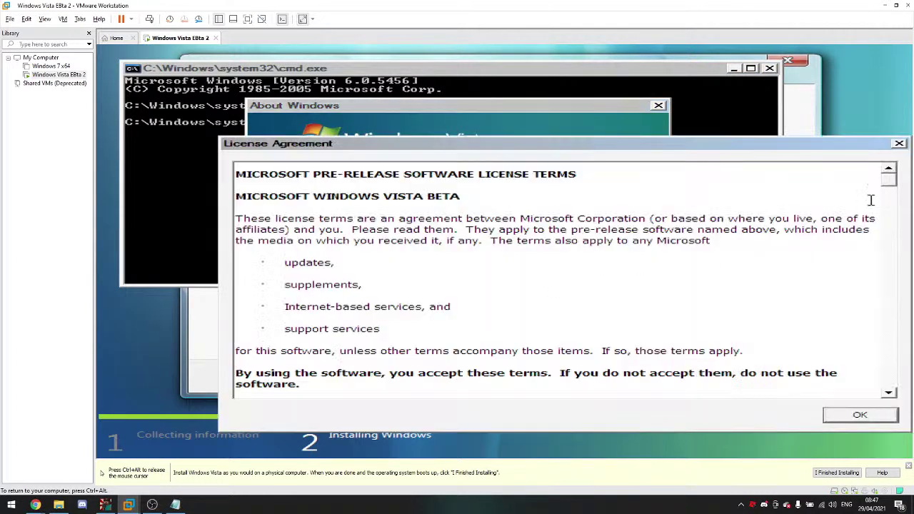
{"action": "left_click_drag", "start_coordinate": [889, 180], "coordinate": [888, 235]}
{"action": "mouse_move", "coordinate": [35, 499]}
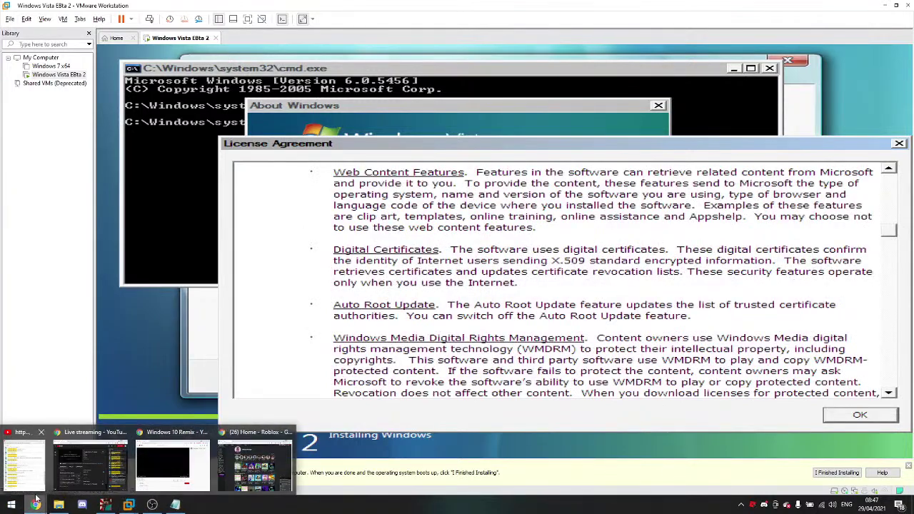
{"action": "left_click", "coordinate": [23, 463]}
{"action": "left_click", "coordinate": [762, 318]}
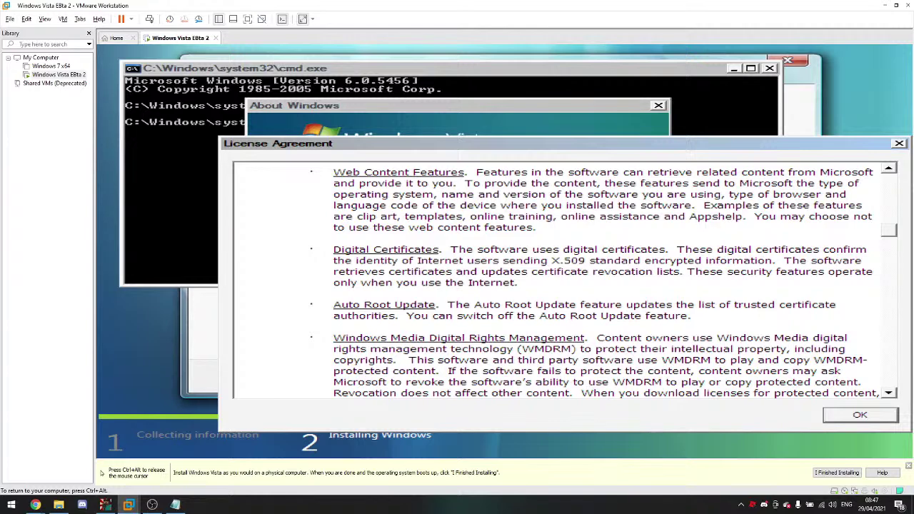
{"action": "scroll", "coordinate": [874, 227], "scroll_direction": "up", "scroll_amount": 1}
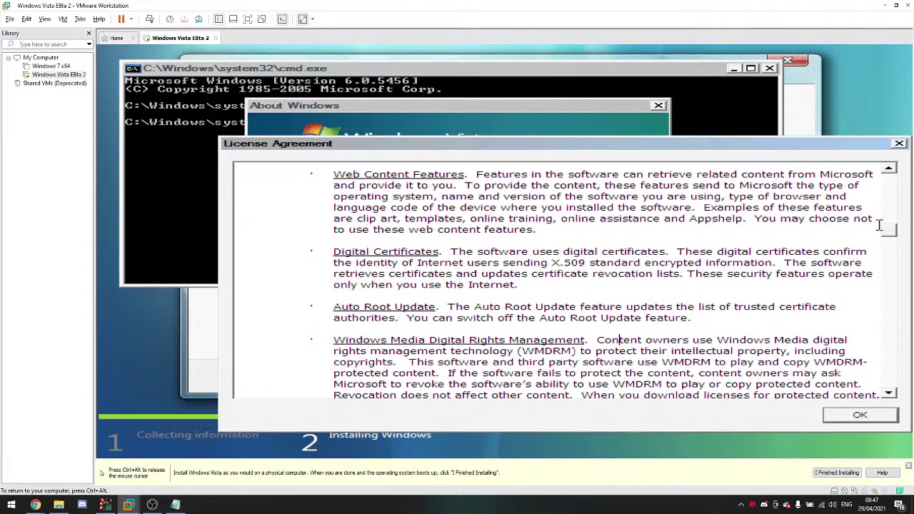
{"action": "left_click", "coordinate": [893, 250]}
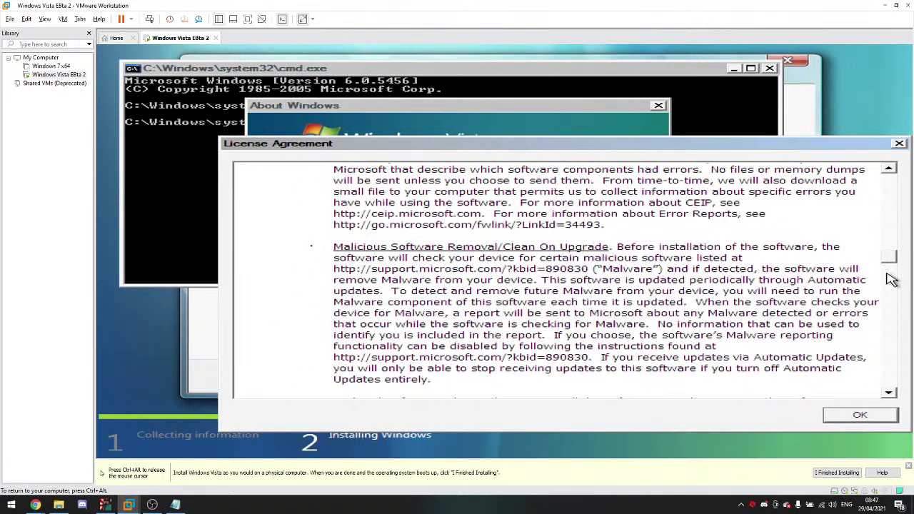
{"action": "scroll", "coordinate": [887, 292], "scroll_direction": "down", "scroll_amount": 1}
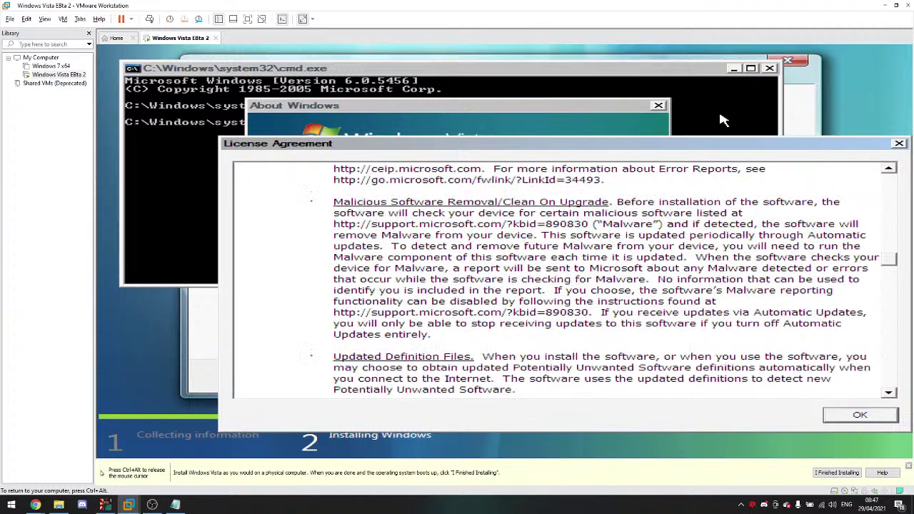
{"action": "key", "text": "Escape"}
{"action": "left_click", "coordinate": [658, 106]}
Step: Briefly bring up the live chat, then return to the virtual machine
{"action": "key", "text": "ctrl+alt"}
{"action": "mouse_move", "coordinate": [35, 504]}
{"action": "left_click", "coordinate": [103, 461]}
{"action": "left_click", "coordinate": [104, 415]}
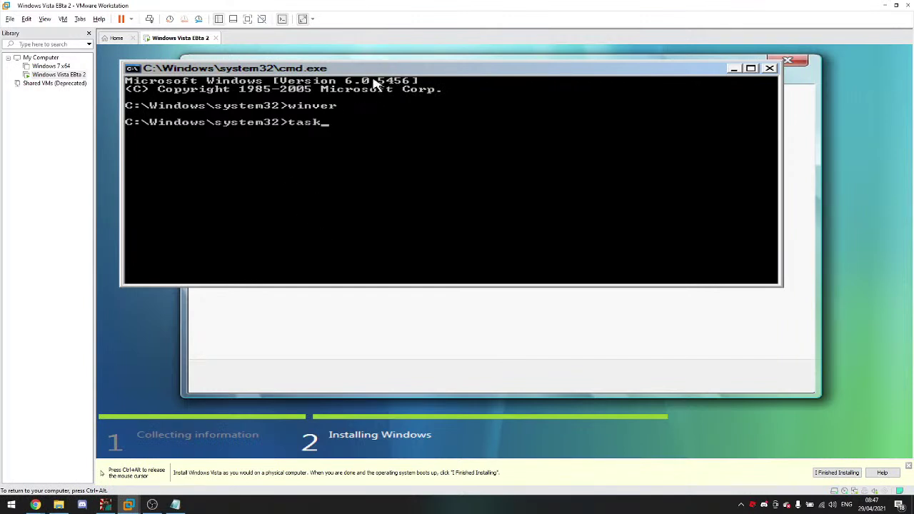
Step: Launch Task Manager with taskmgr and look over the running processes
{"action": "type", "text": "r"}
{"action": "key", "text": "Return"}
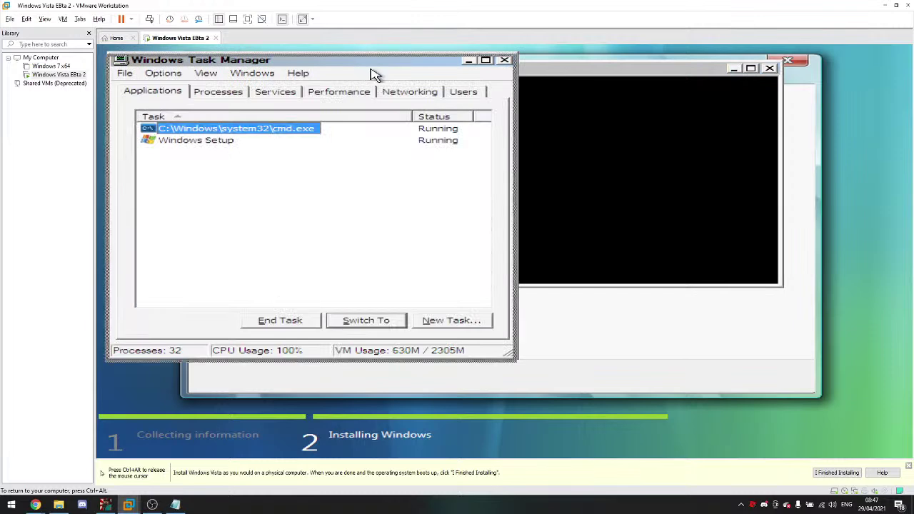
{"action": "left_click_drag", "start_coordinate": [363, 69], "coordinate": [510, 107]}
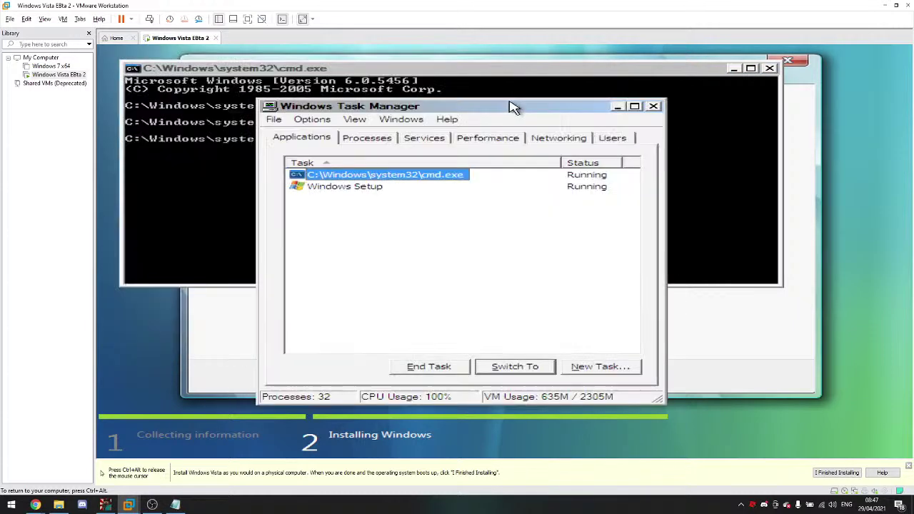
{"action": "left_click", "coordinate": [366, 139]}
{"action": "scroll", "coordinate": [367, 173], "scroll_direction": "down", "scroll_amount": 6}
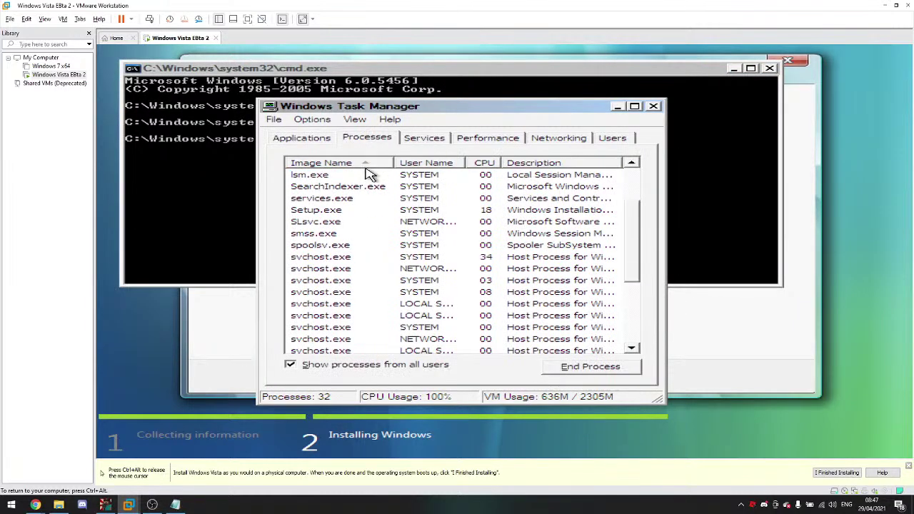
{"action": "mouse_move", "coordinate": [41, 502]}
{"action": "left_click", "coordinate": [17, 471]}
{"action": "left_click", "coordinate": [201, 392]}
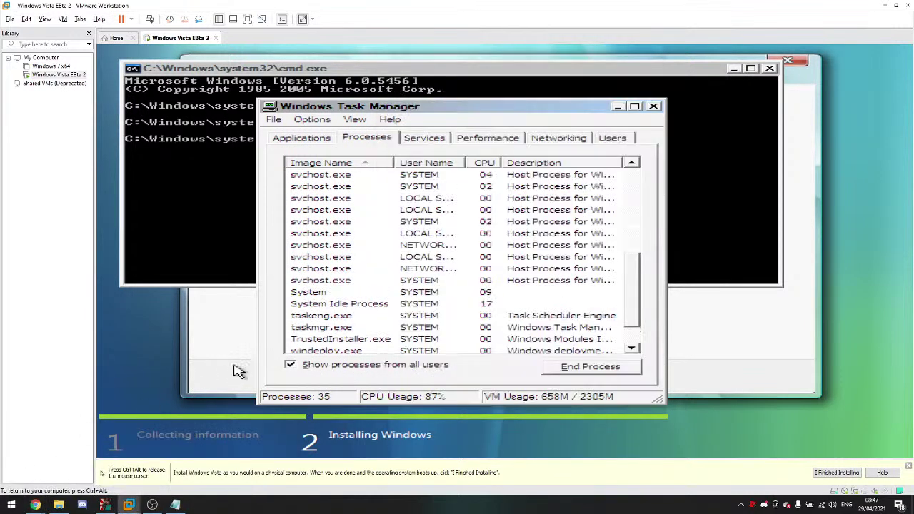
Step: View the Services list and the CPU and memory Performance graphs
{"action": "scroll", "coordinate": [445, 205], "scroll_direction": "up", "scroll_amount": 3}
{"action": "scroll", "coordinate": [444, 205], "scroll_direction": "up", "scroll_amount": 3}
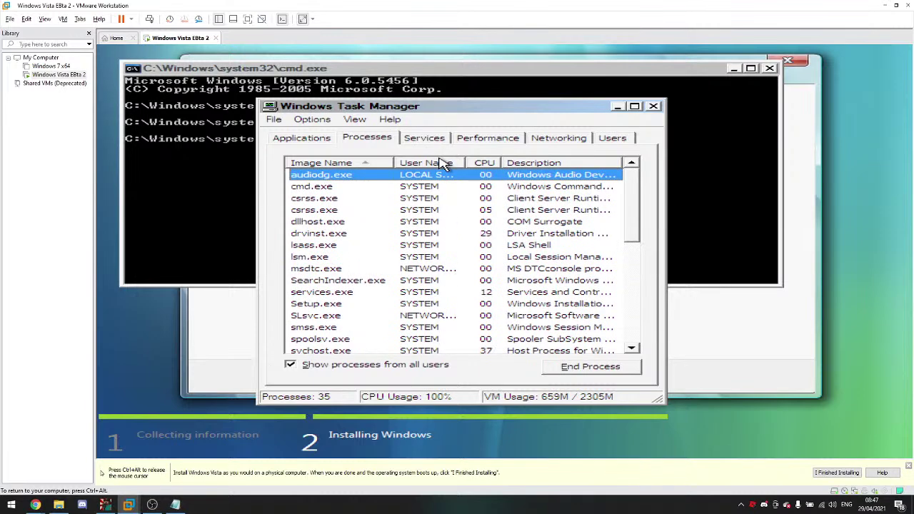
{"action": "left_click", "coordinate": [431, 139]}
{"action": "left_click", "coordinate": [471, 140]}
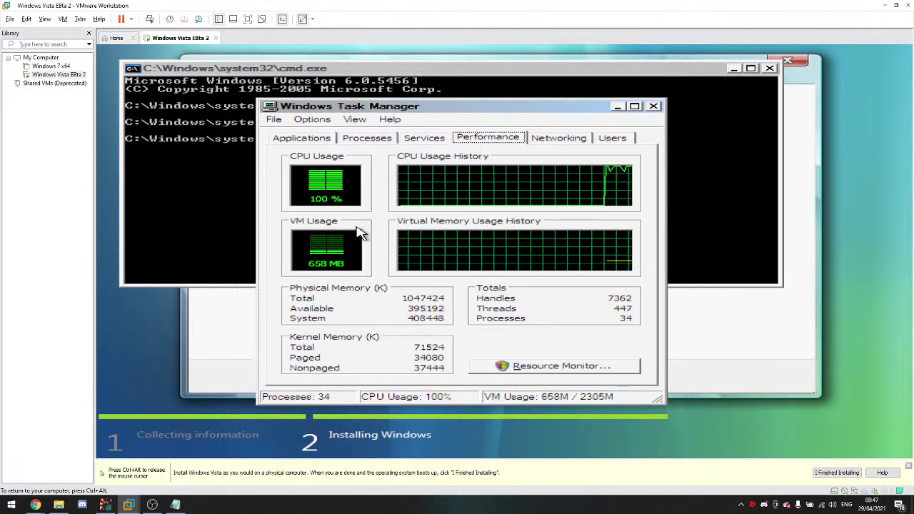
{"action": "double_click", "coordinate": [319, 195]}
{"action": "double_click", "coordinate": [320, 195]}
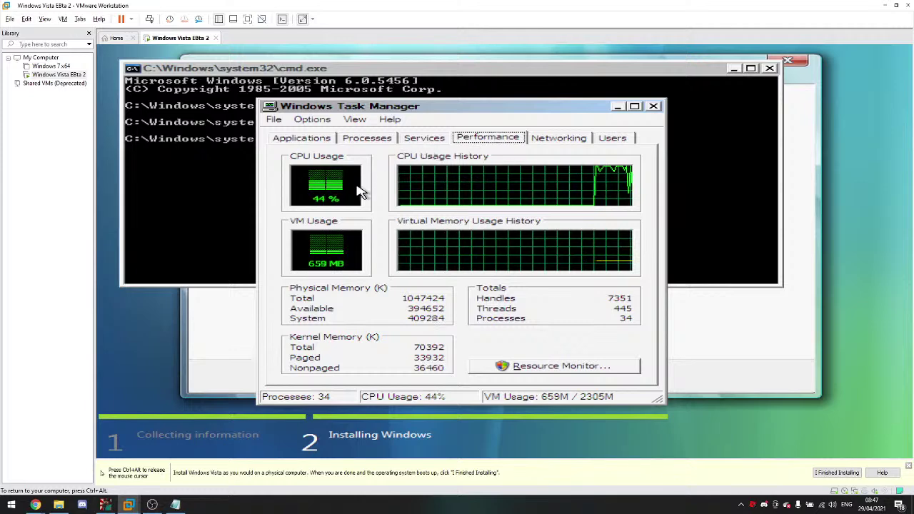
Step: Open Resource Monitor, enlarge it, close it, and switch to the YouTube live chat
{"action": "left_click", "coordinate": [555, 367]}
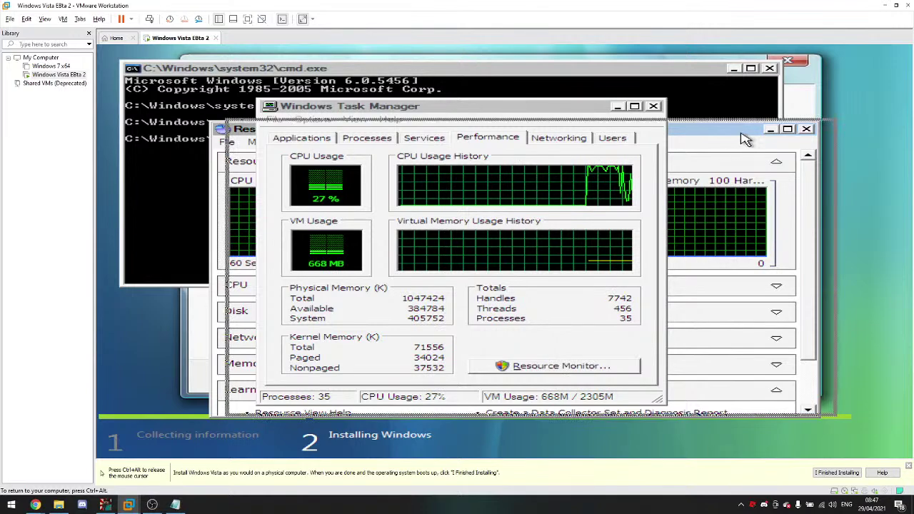
{"action": "left_click", "coordinate": [618, 107]}
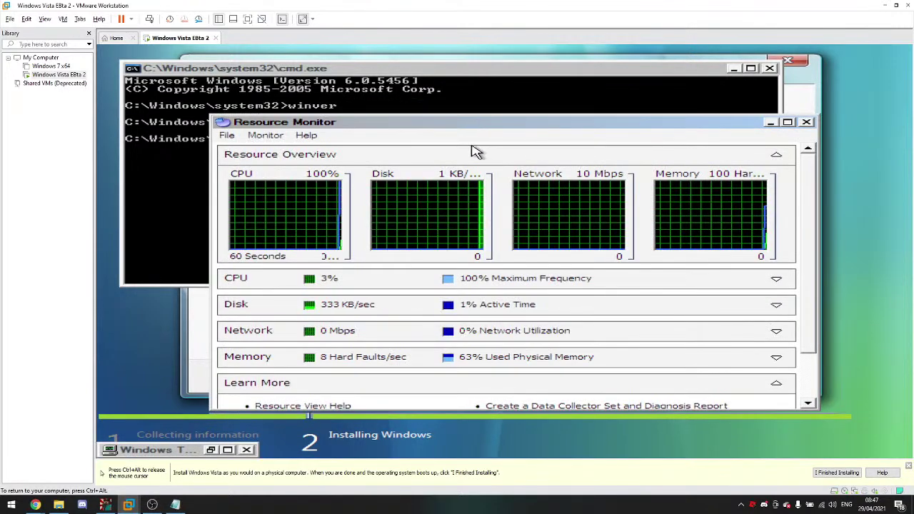
{"action": "left_click_drag", "start_coordinate": [477, 127], "coordinate": [427, 69]}
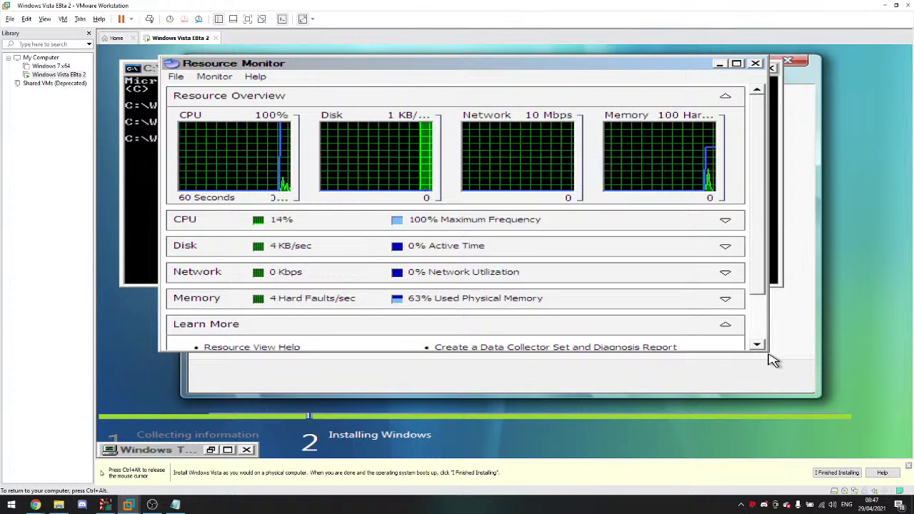
{"action": "left_click_drag", "start_coordinate": [767, 347], "coordinate": [861, 403]}
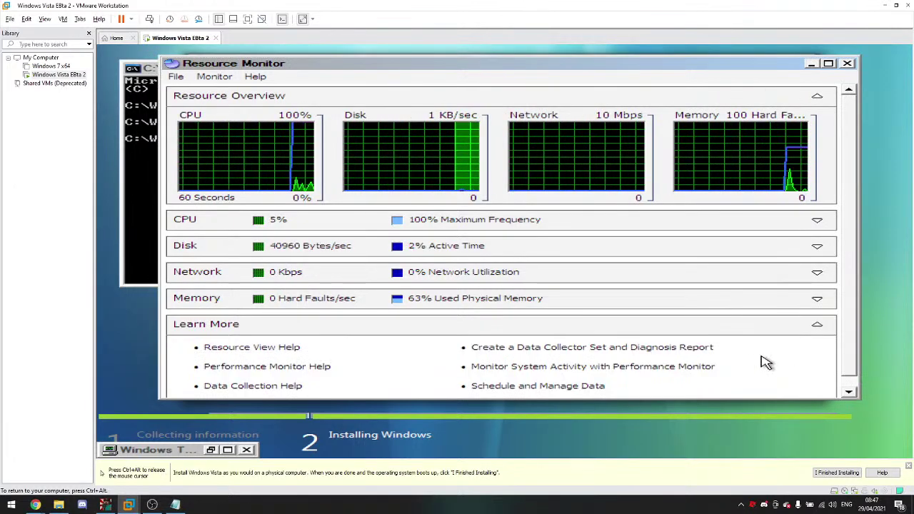
{"action": "left_click", "coordinate": [846, 63]}
{"action": "key", "text": "ctrl+alt"}
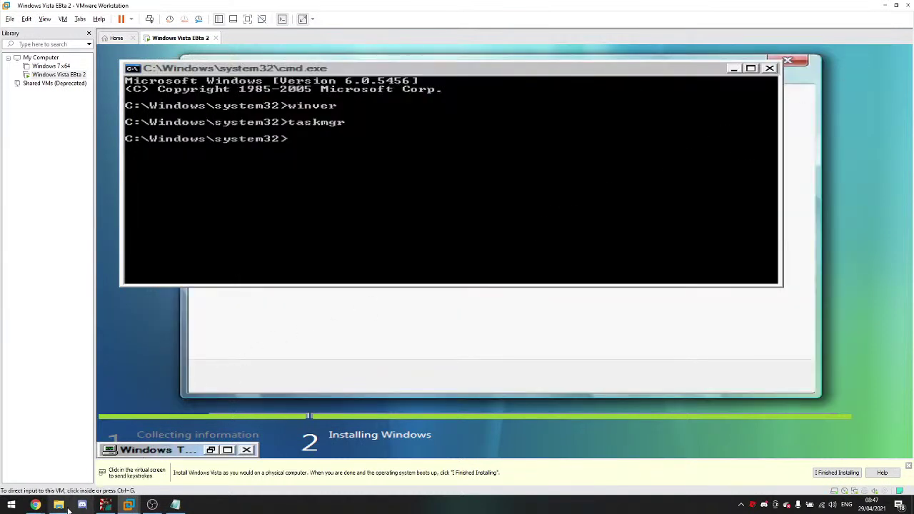
{"action": "mouse_move", "coordinate": [35, 504]}
{"action": "left_click", "coordinate": [71, 453]}
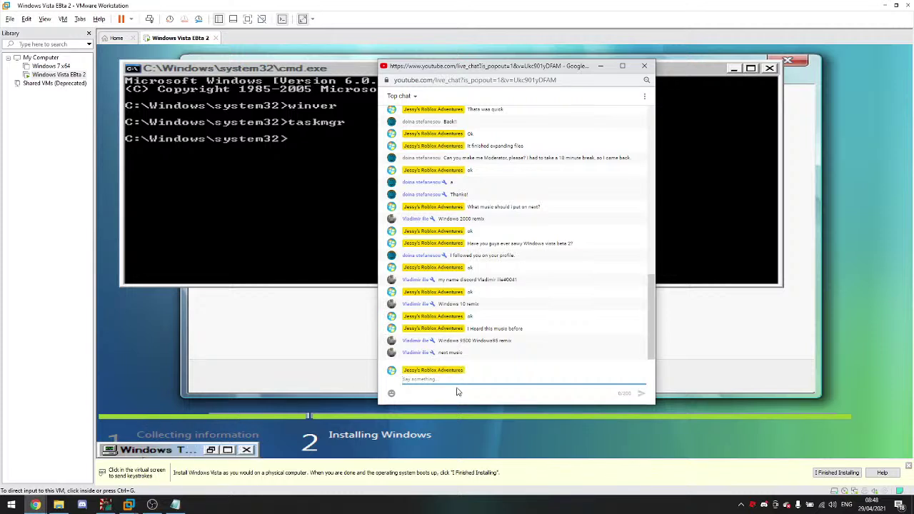
Step: Reply 'ok' in the live chat, then move the command prompt to reveal installer progress
{"action": "type", "text": "ok"}
{"action": "key", "text": "Return"}
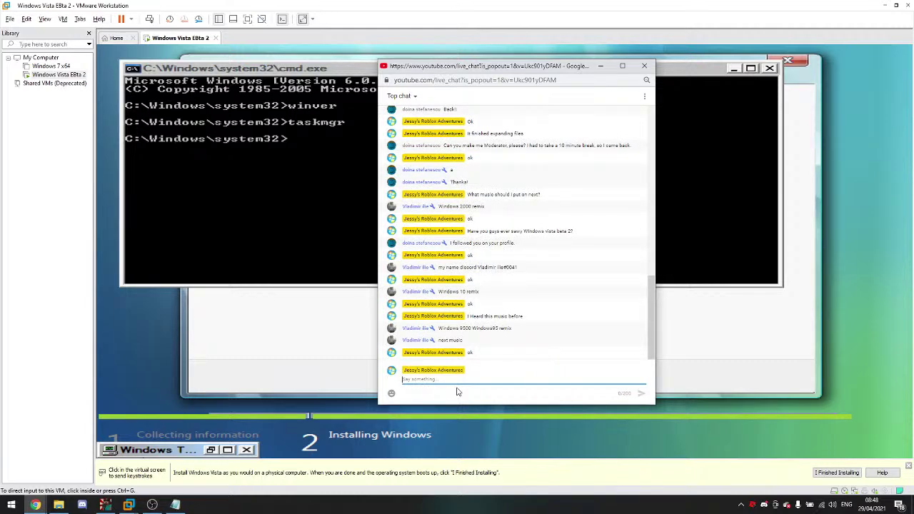
{"action": "left_click", "coordinate": [111, 191]}
{"action": "left_click_drag", "start_coordinate": [349, 72], "coordinate": [371, 149]}
{"action": "left_click_drag", "start_coordinate": [450, 150], "coordinate": [357, 67]}
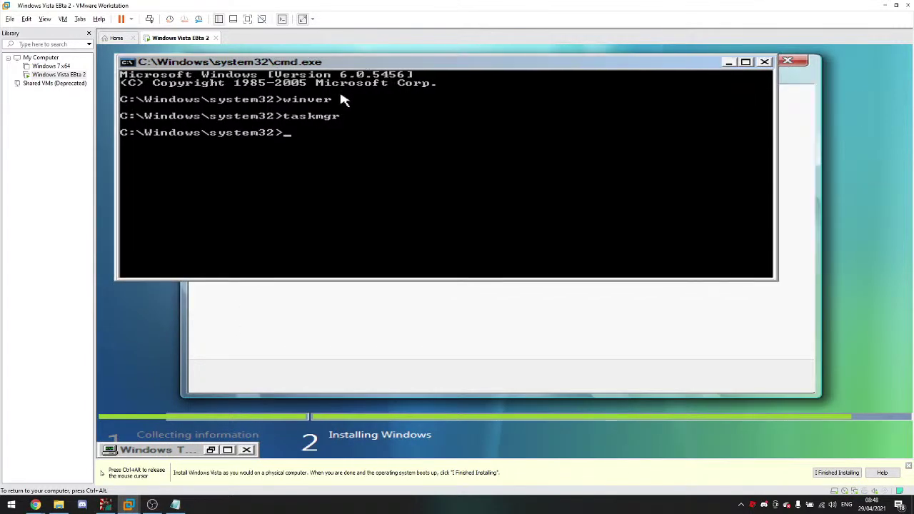
Step: Run dir, then dir /s in the command prompt to list system32 recursively
{"action": "type", "text": "dir"}
{"action": "key", "text": "Return"}
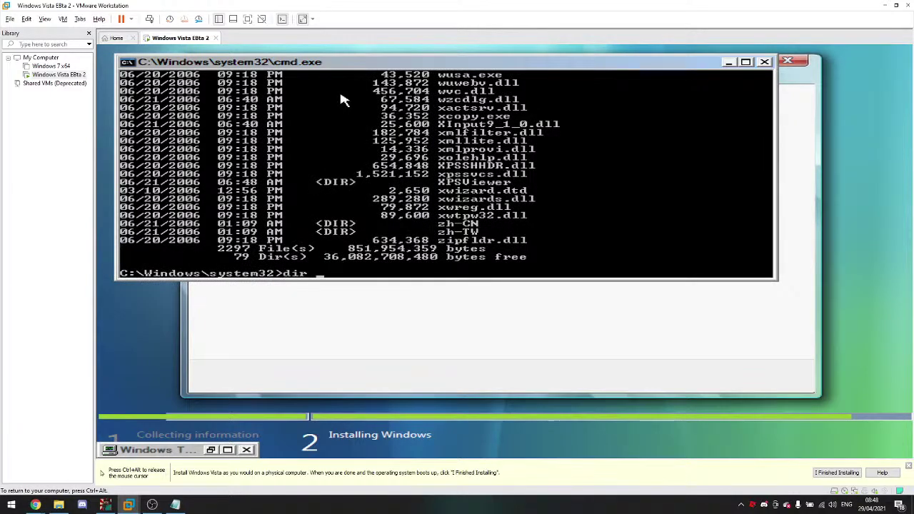
{"action": "type", "text": "dir  /s"}
{"action": "key", "text": "Return"}
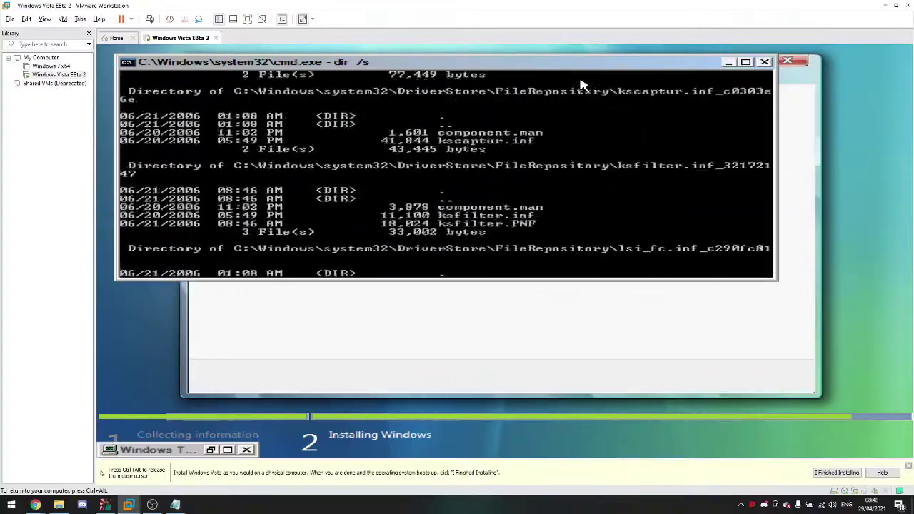
{"action": "right_click", "coordinate": [582, 85]}
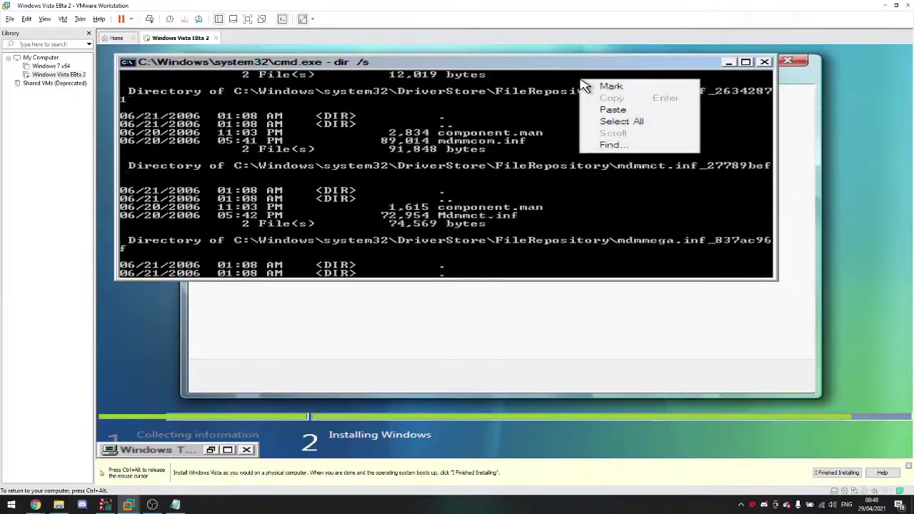
{"action": "left_click", "coordinate": [449, 164]}
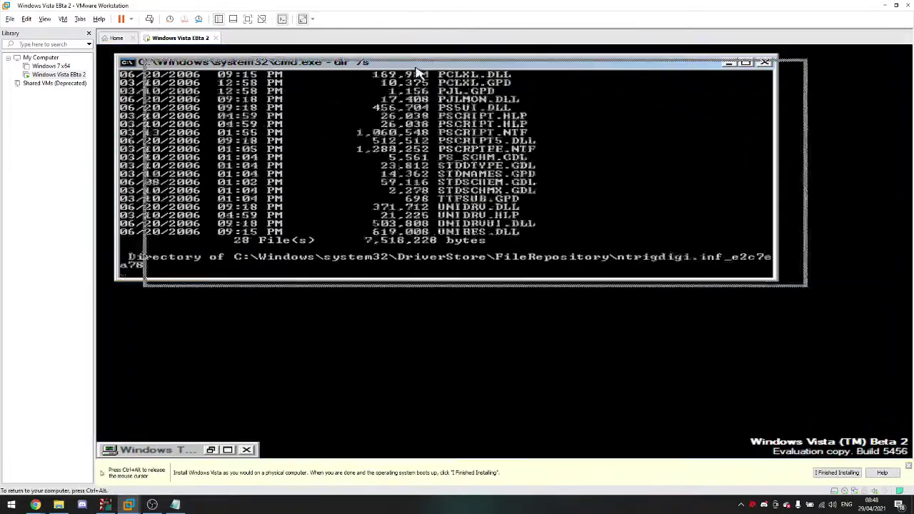
{"action": "left_click_drag", "start_coordinate": [386, 65], "coordinate": [453, 71]}
{"action": "key", "text": "ctrl+alt"}
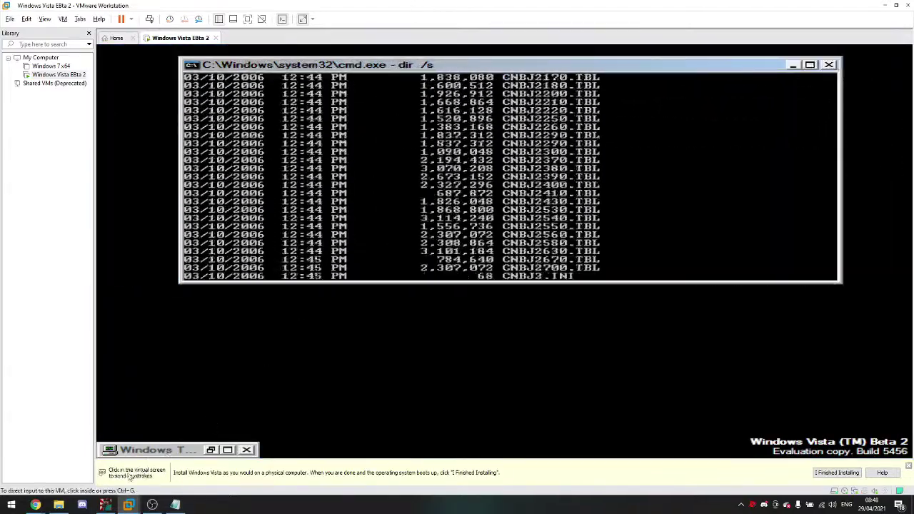
Step: Glance at the YouTube live chat, then return to the virtual machine
{"action": "mouse_move", "coordinate": [39, 506]}
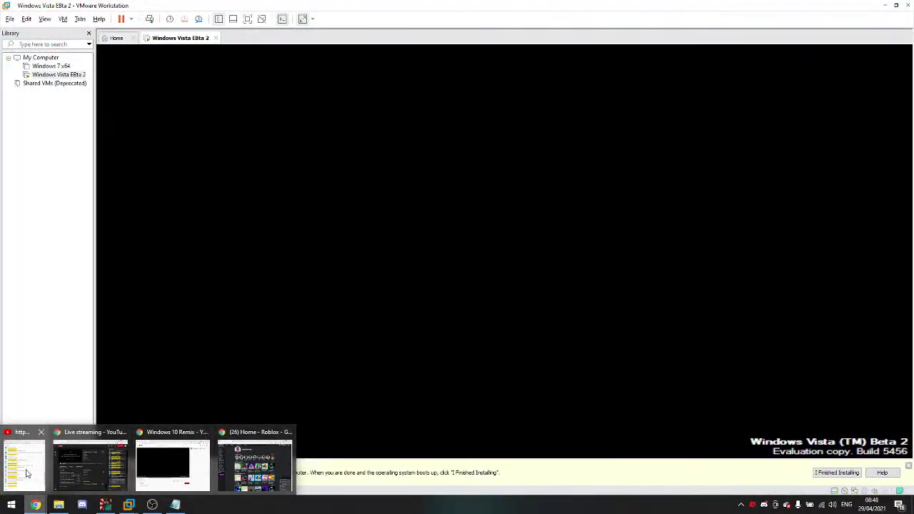
{"action": "left_click", "coordinate": [26, 473]}
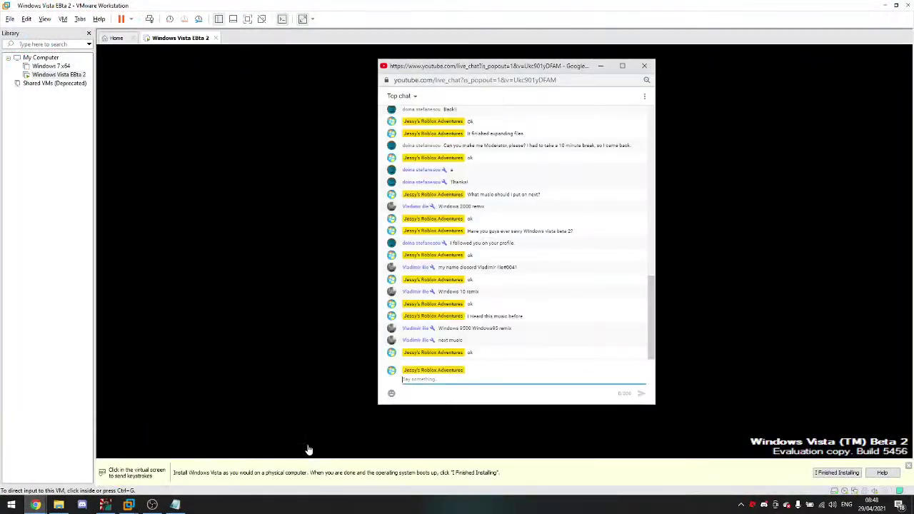
{"action": "mouse_move", "coordinate": [35, 504]}
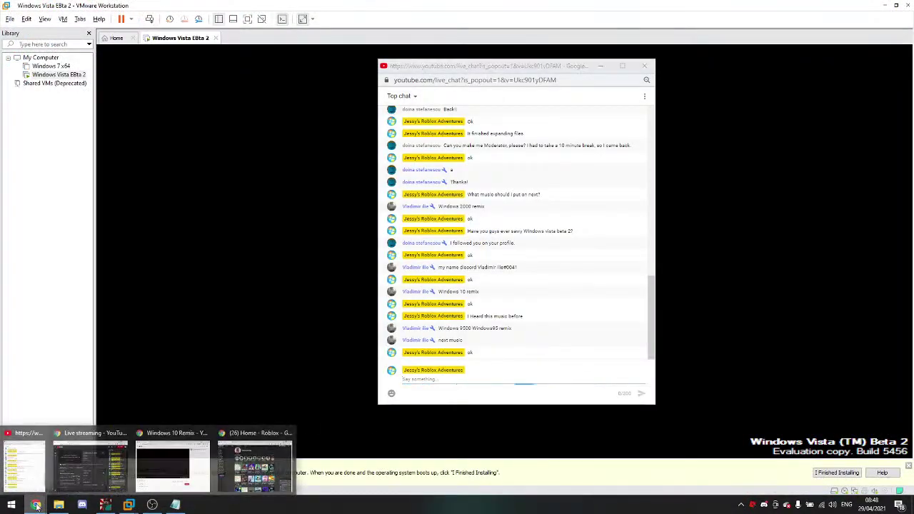
{"action": "mouse_move", "coordinate": [73, 472]}
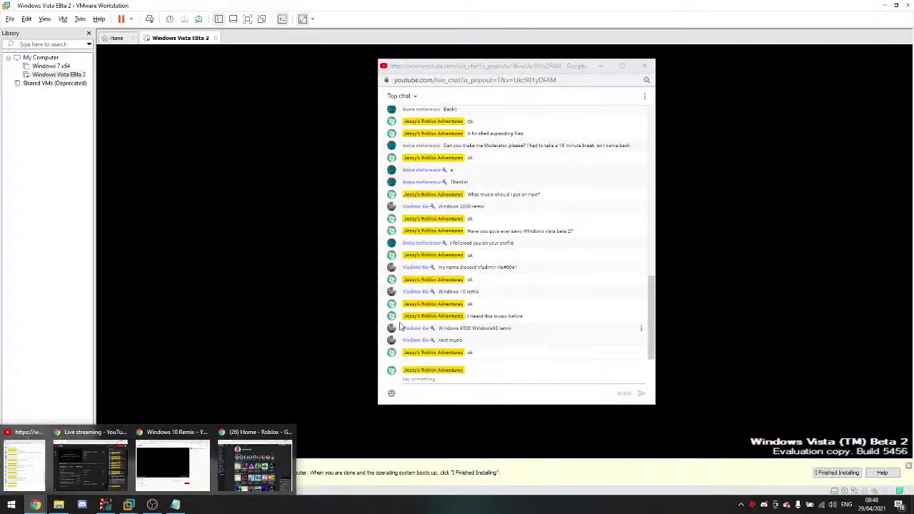
{"action": "left_click", "coordinate": [364, 309]}
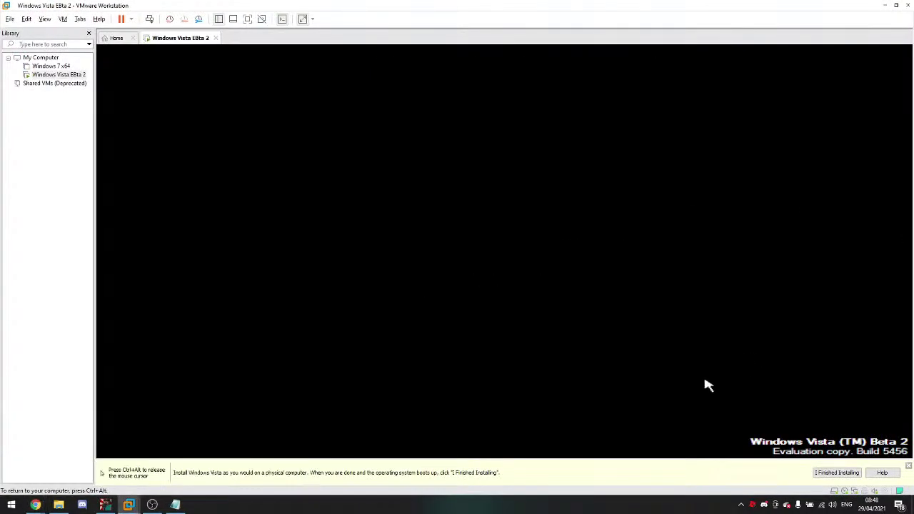
Step: Reset the VM from the Power menu and accept the Windows Error Recovery startup choice
{"action": "key", "text": "ctrl+alt"}
{"action": "left_click", "coordinate": [131, 19]}
{"action": "left_click", "coordinate": [147, 108]}
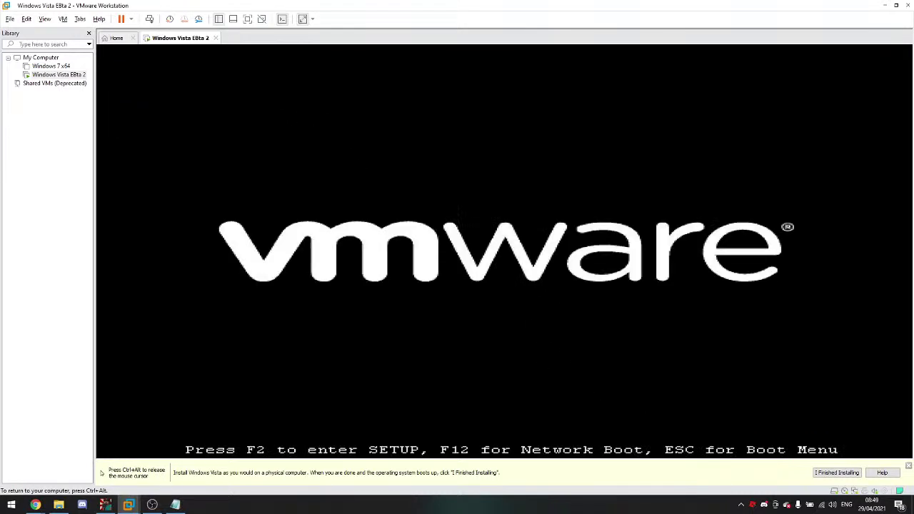
{"action": "key", "text": "Return"}
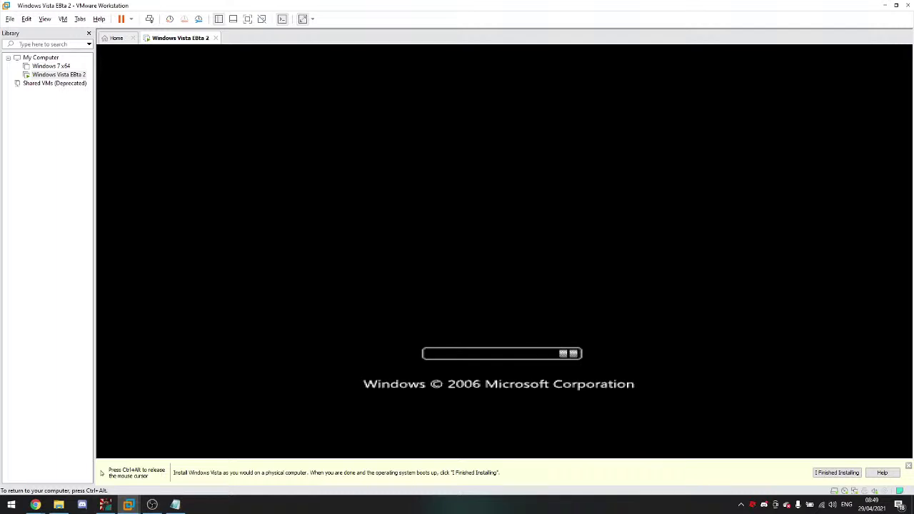
{"action": "key", "text": "ctrl+alt"}
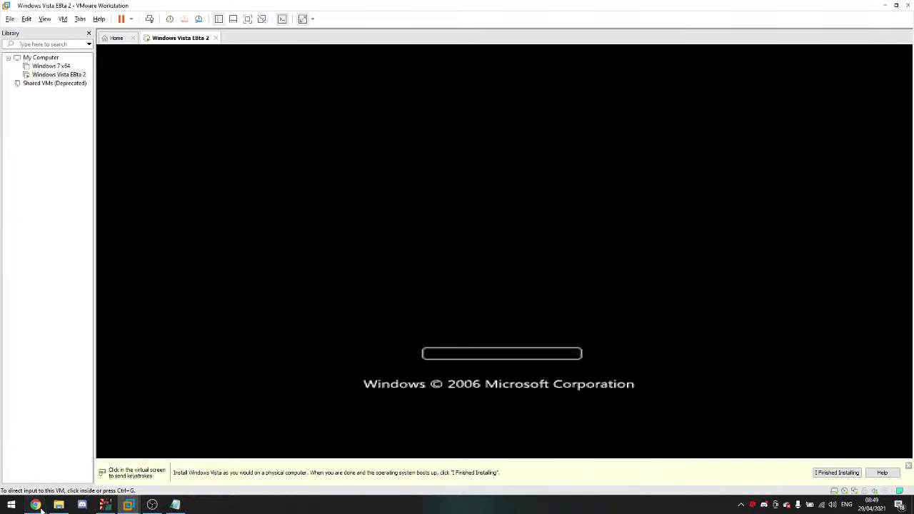
{"action": "mouse_move", "coordinate": [35, 505]}
{"action": "left_click", "coordinate": [175, 464]}
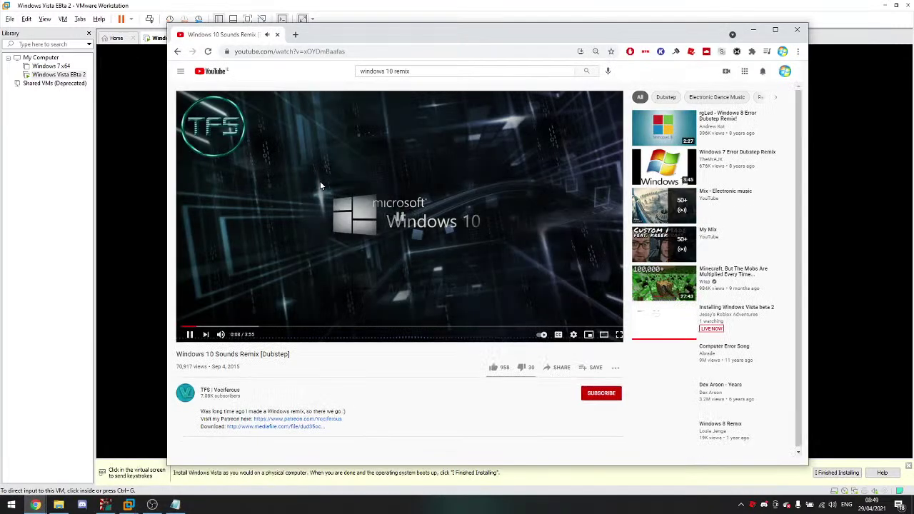
Step: Open a fresh Chrome window from the taskbar for a new YouTube music search
{"action": "left_click", "coordinate": [439, 71]}
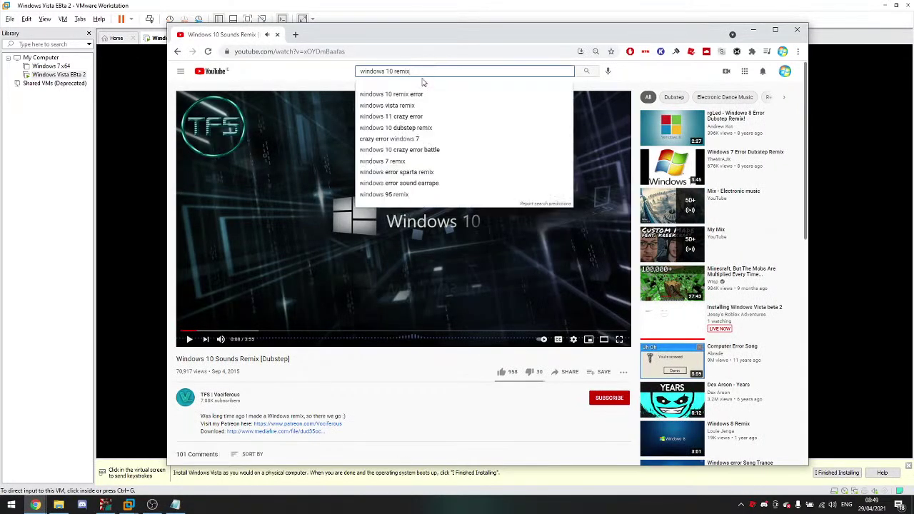
{"action": "key", "text": "alt+Tab"}
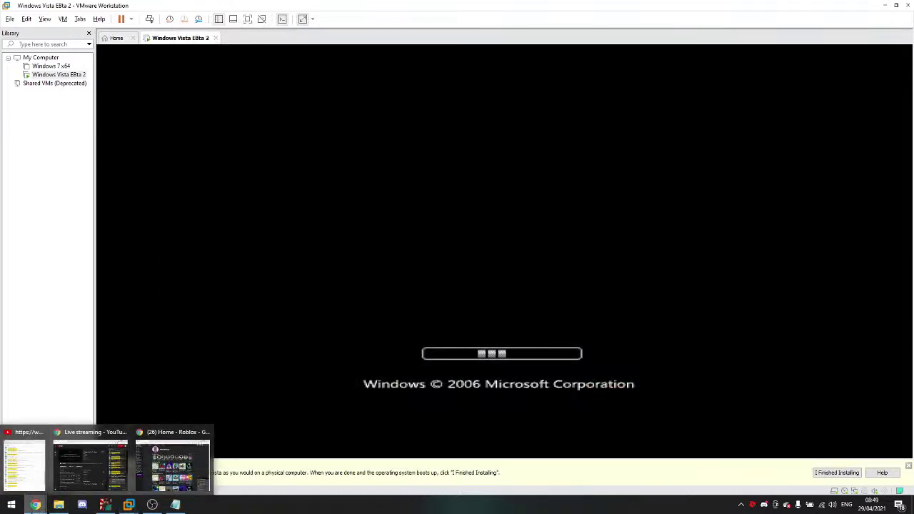
{"action": "left_click", "coordinate": [38, 506]}
{"action": "right_click", "coordinate": [38, 505]}
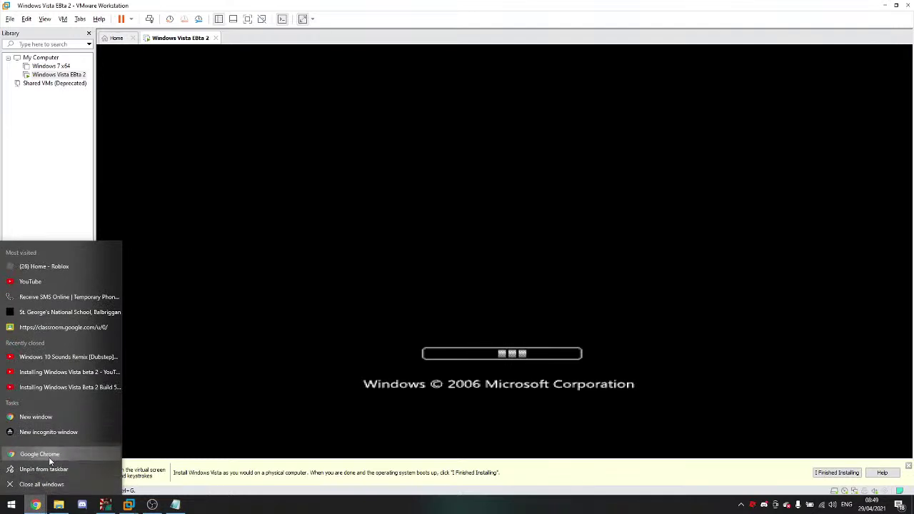
{"action": "left_click", "coordinate": [48, 456]}
Step: Search YouTube for 'Windows 95 remix', start the Windows 95 Remix 2016 video, and minimize Chrome
{"action": "type", "text": "y"}
{"action": "key", "text": "Tab"}
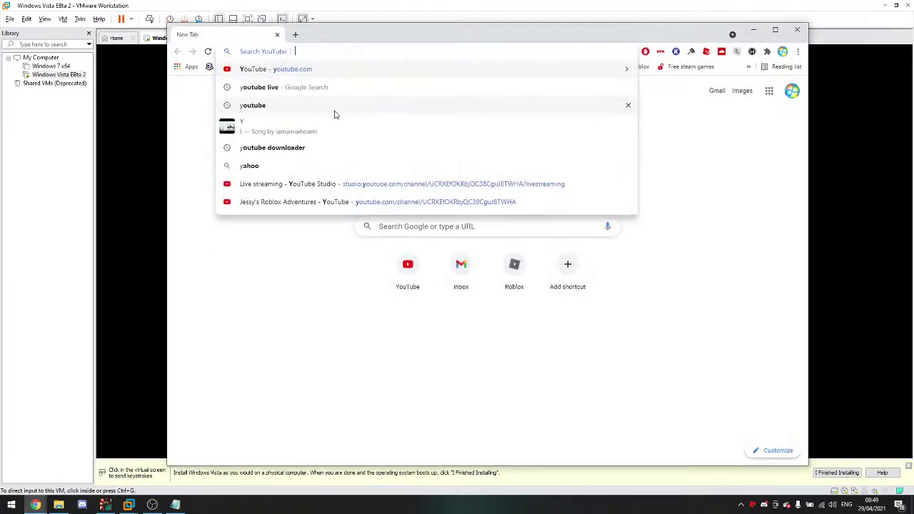
{"action": "type", "text": "Windows"}
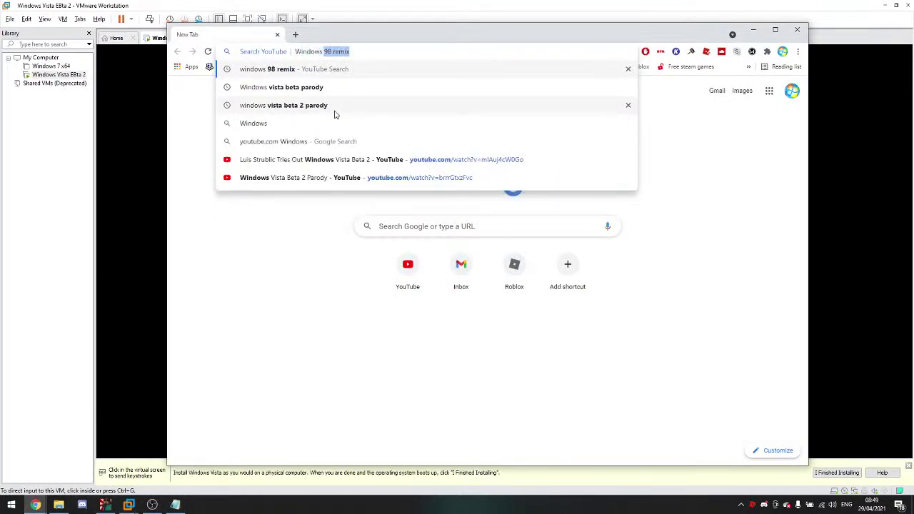
{"action": "type", "text": " 95 remix"}
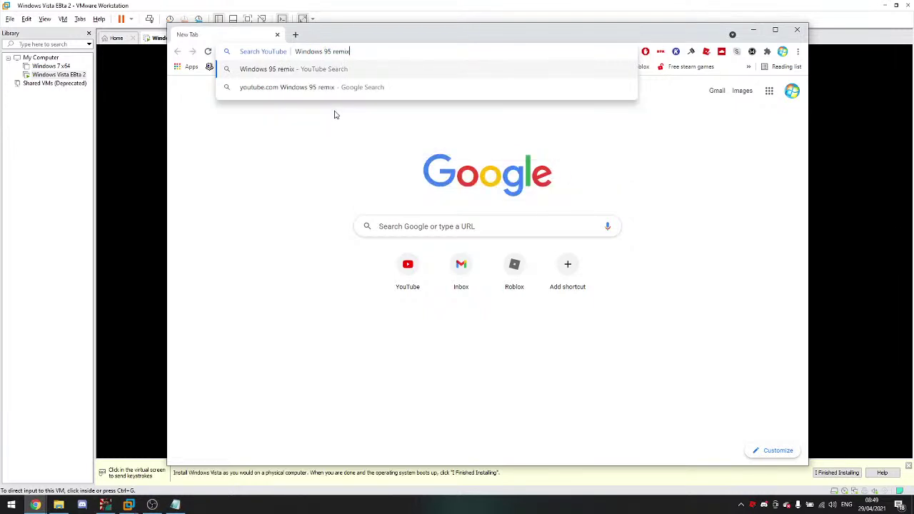
{"action": "key", "text": "Return"}
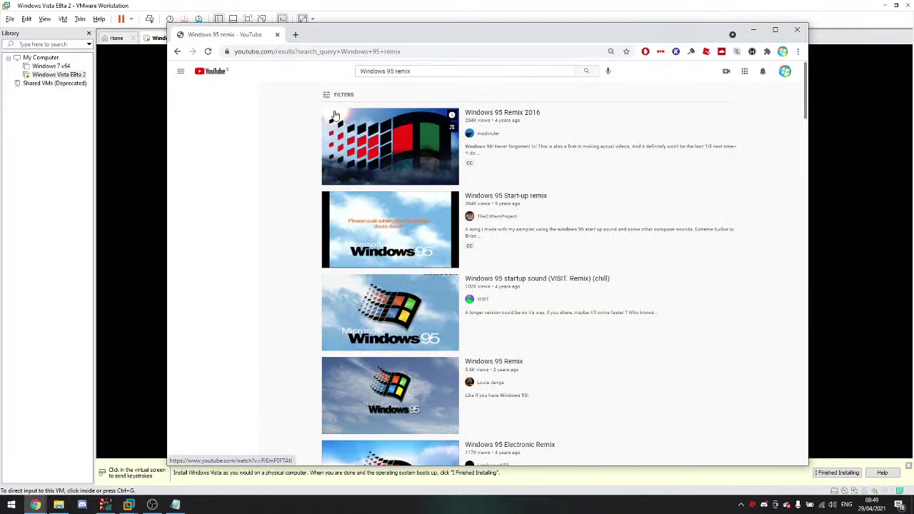
{"action": "left_click", "coordinate": [357, 136]}
{"action": "left_click", "coordinate": [751, 31]}
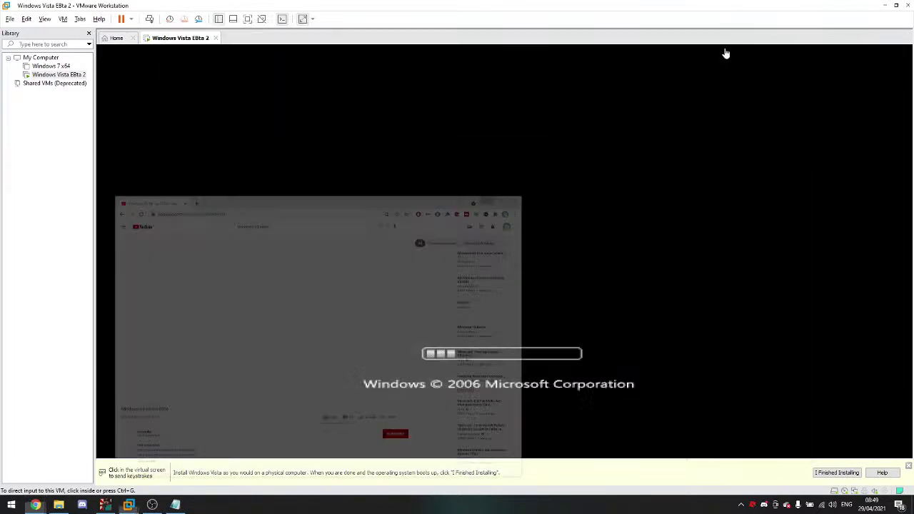
Step: Alternate between the YouTube live chat window and the booting Vista VM
{"action": "mouse_move", "coordinate": [35, 505]}
{"action": "left_click", "coordinate": [39, 474]}
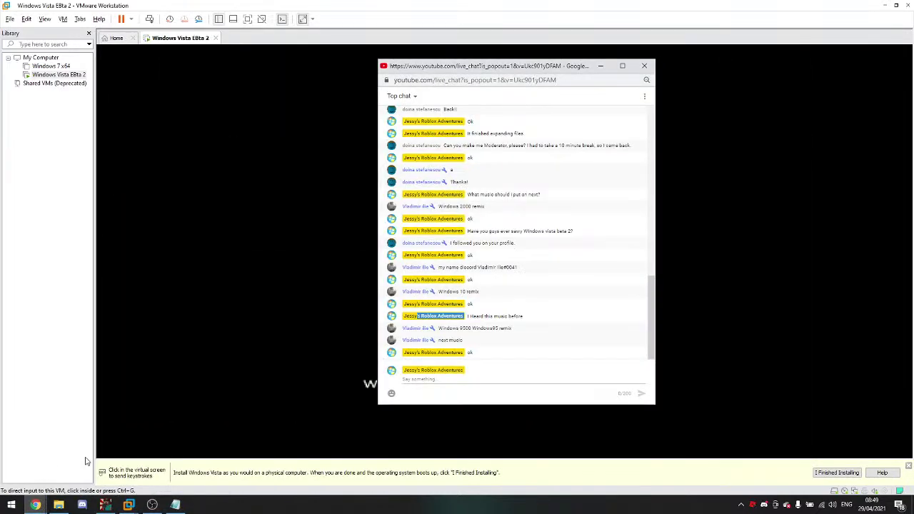
{"action": "left_click", "coordinate": [170, 427]}
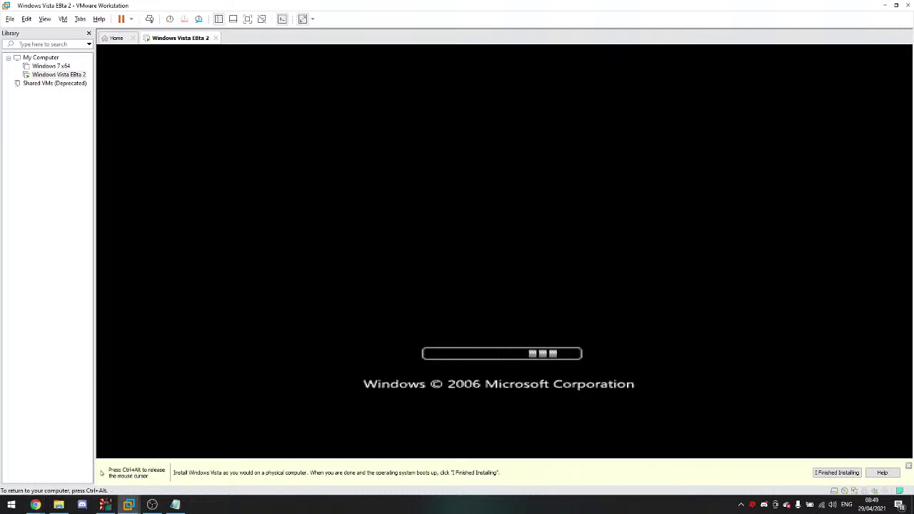
{"action": "key", "text": "ctrl+alt"}
{"action": "mouse_move", "coordinate": [35, 504]}
{"action": "left_click", "coordinate": [39, 478]}
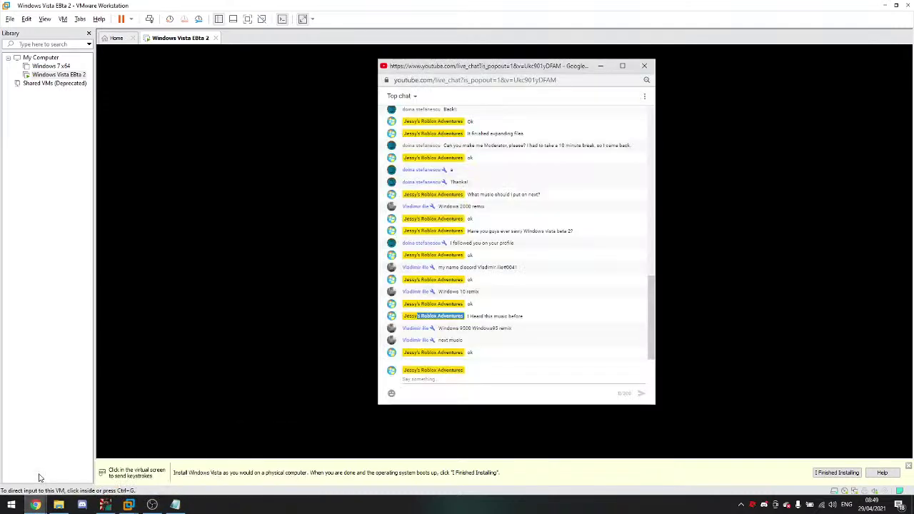
{"action": "left_click", "coordinate": [176, 385]}
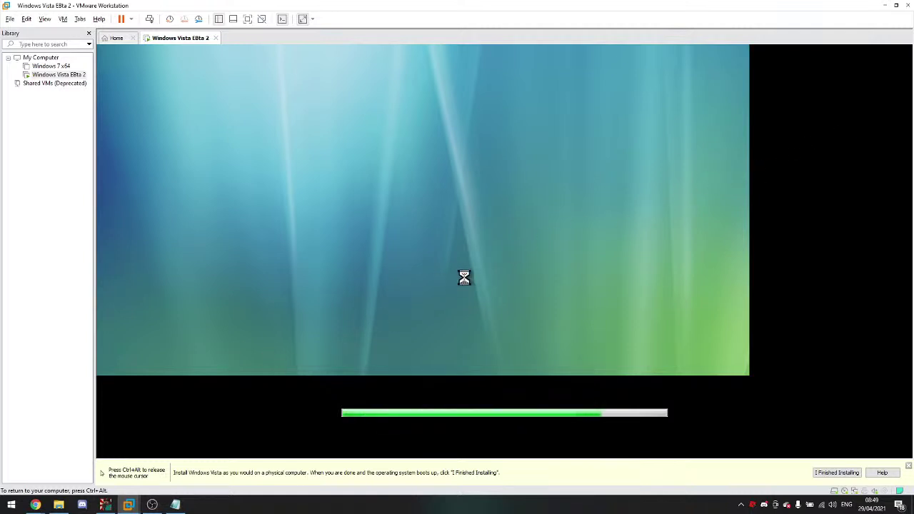
{"action": "key", "text": "ctrl+alt"}
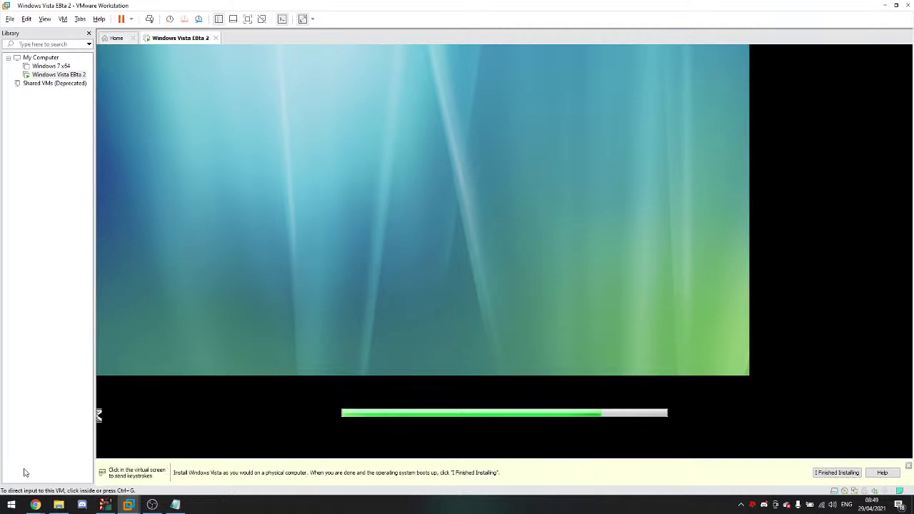
Step: Nudge the chat popout up-left, switch it from Top chat to Live chat, and return to the VM
{"action": "mouse_move", "coordinate": [34, 508]}
{"action": "left_click", "coordinate": [42, 464]}
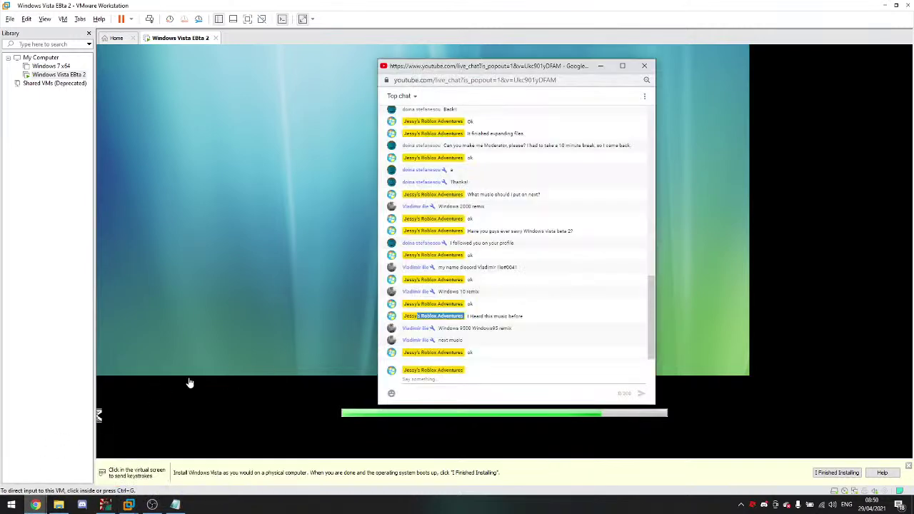
{"action": "left_click_drag", "start_coordinate": [438, 69], "coordinate": [431, 66]}
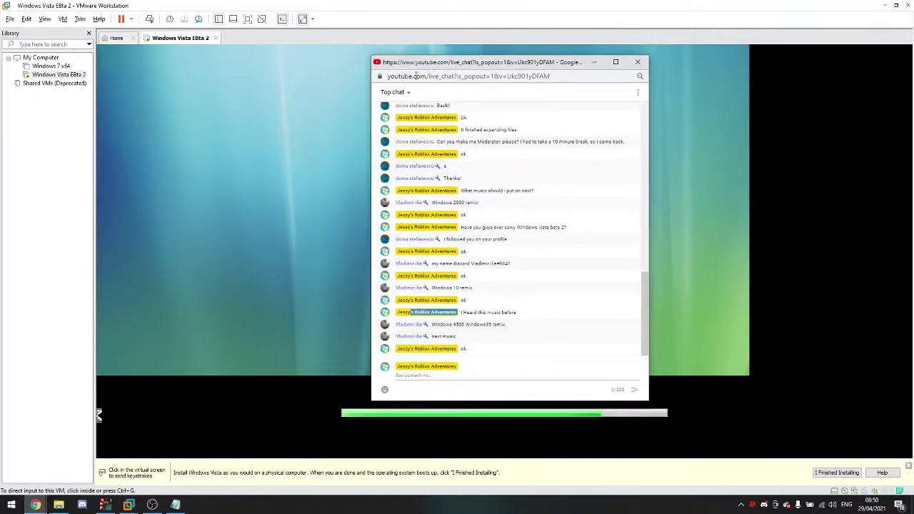
{"action": "left_click", "coordinate": [397, 94]}
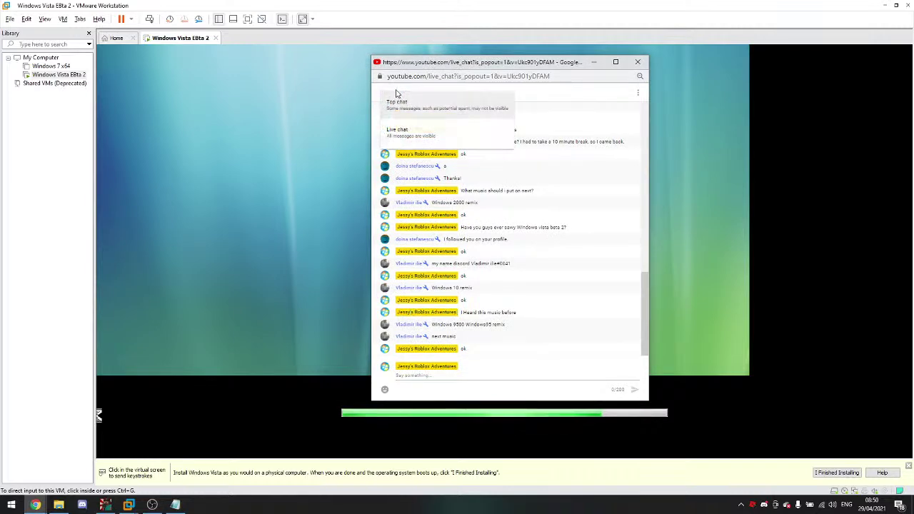
{"action": "left_click", "coordinate": [405, 131]}
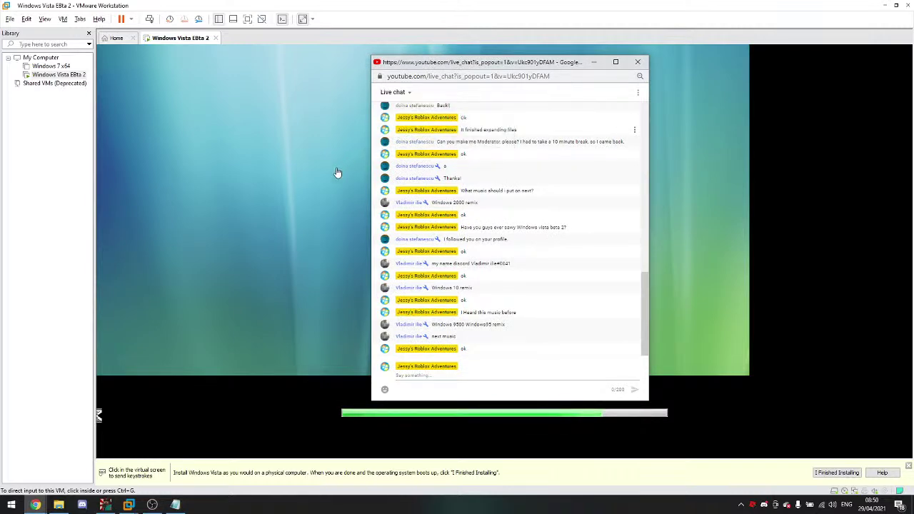
{"action": "left_click", "coordinate": [339, 171]}
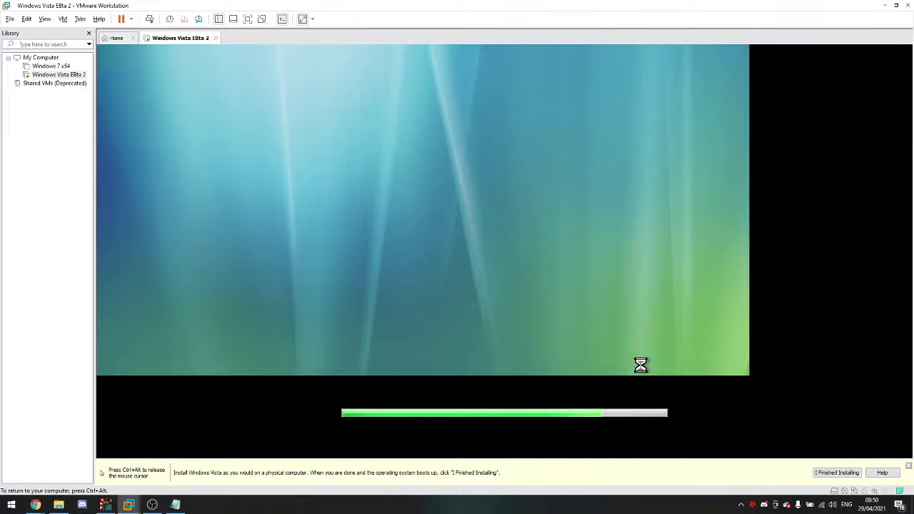
{"action": "key", "text": "ctrl+alt"}
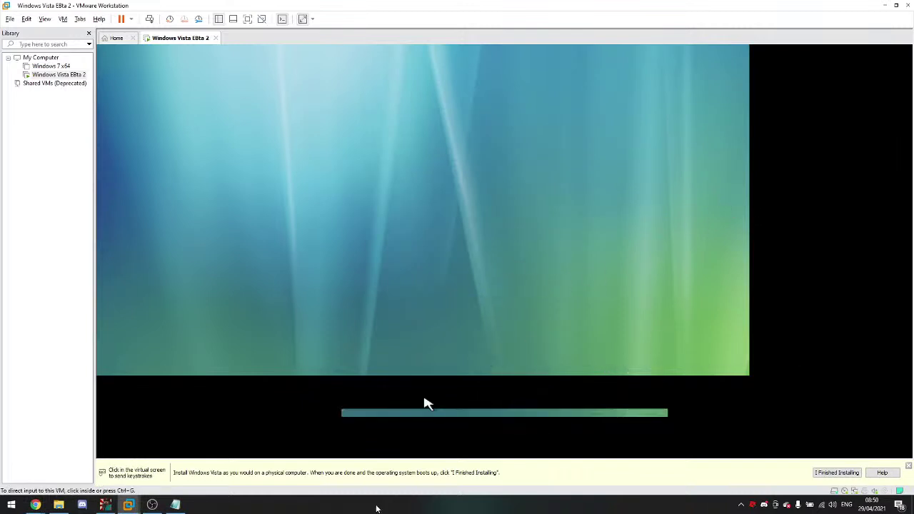
Step: Move the Set Up Windows dialog down-right and enter the account user name
{"action": "left_click", "coordinate": [459, 50]}
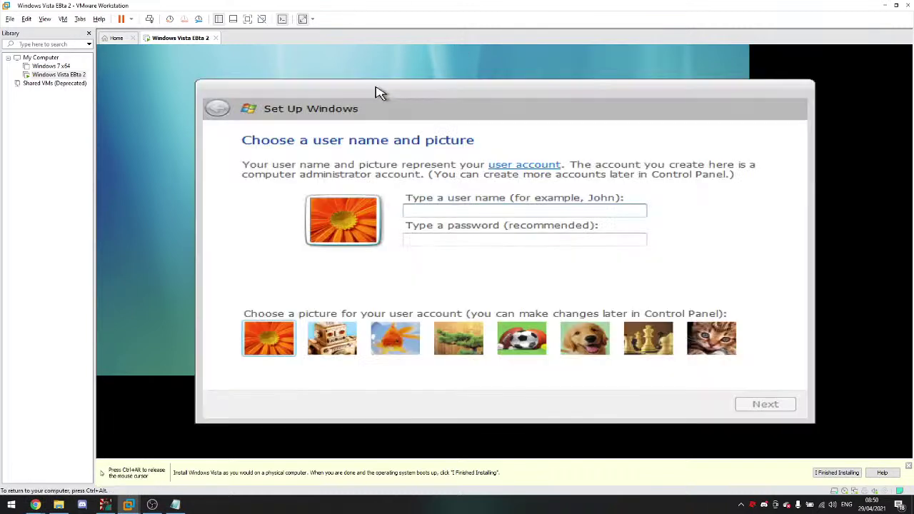
{"action": "mouse_move", "coordinate": [453, 104]}
{"action": "left_mouse_down"}
{"action": "mouse_move", "coordinate": [693, 138]}
{"action": "mouse_move", "coordinate": [643, 139]}
{"action": "mouse_move", "coordinate": [298, 198]}
{"action": "mouse_move", "coordinate": [673, 58]}
{"action": "mouse_move", "coordinate": [475, 96]}
{"action": "mouse_move", "coordinate": [468, 107]}
{"action": "left_mouse_up"}
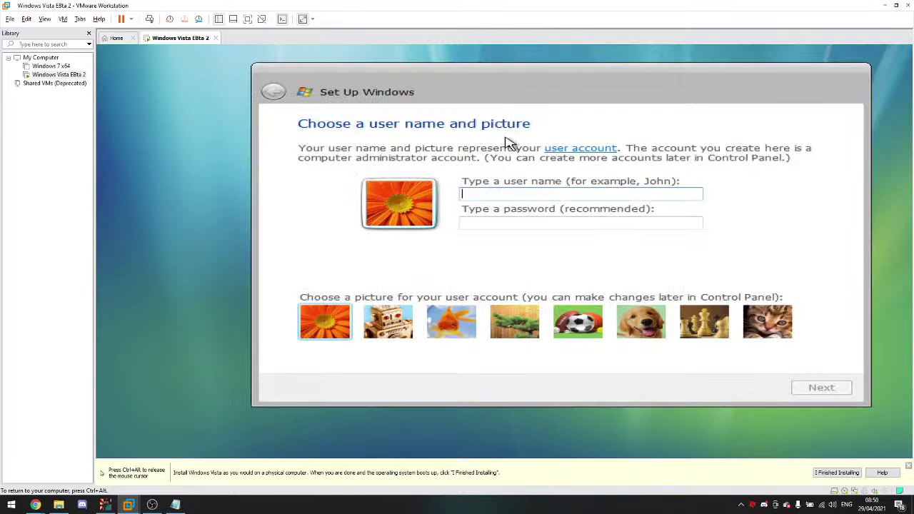
{"action": "type", "text": "Jessy"}
Step: Set and confirm the account password, add a password hint, and choose the tree picture
{"action": "left_click", "coordinate": [466, 222]}
{"action": "type", "text": "123"}
{"action": "left_click", "coordinate": [482, 249]}
{"action": "type", "text": "123"}
{"action": "key", "text": "Tab"}
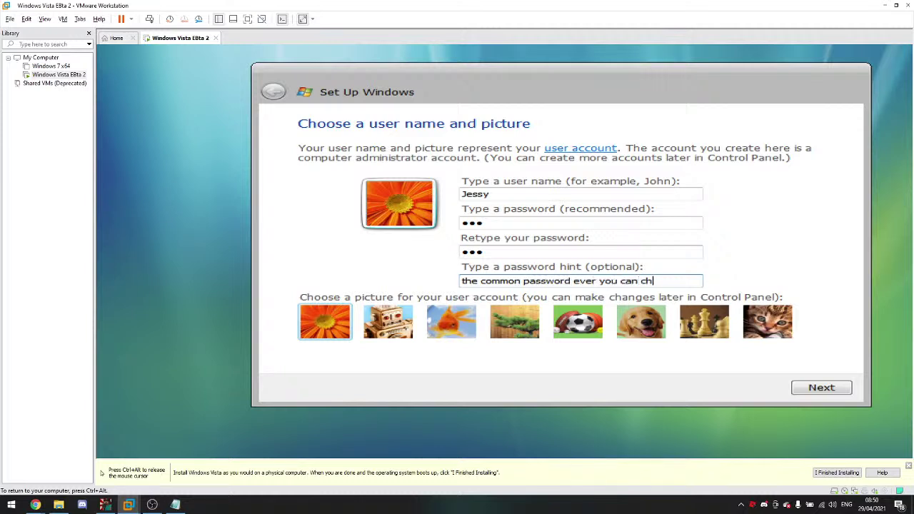
{"action": "type", "text": "ogle"}
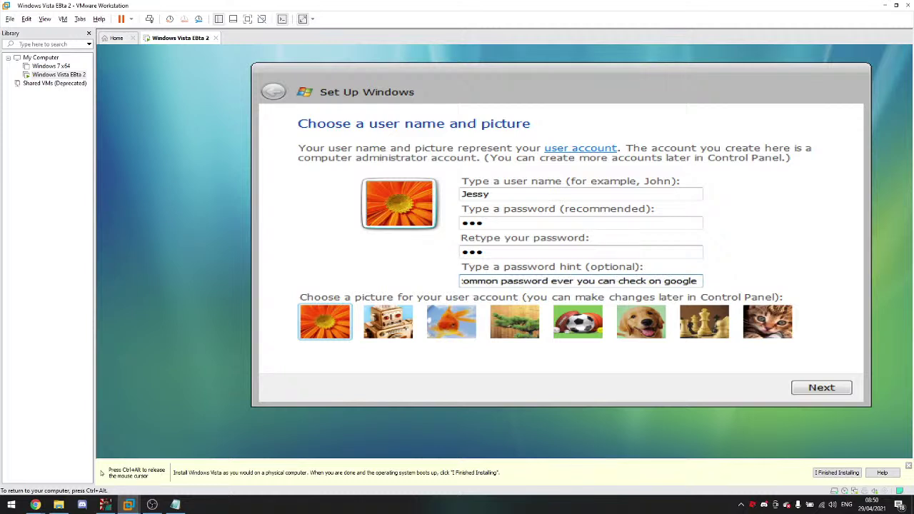
{"action": "type", "text": " or bing or"}
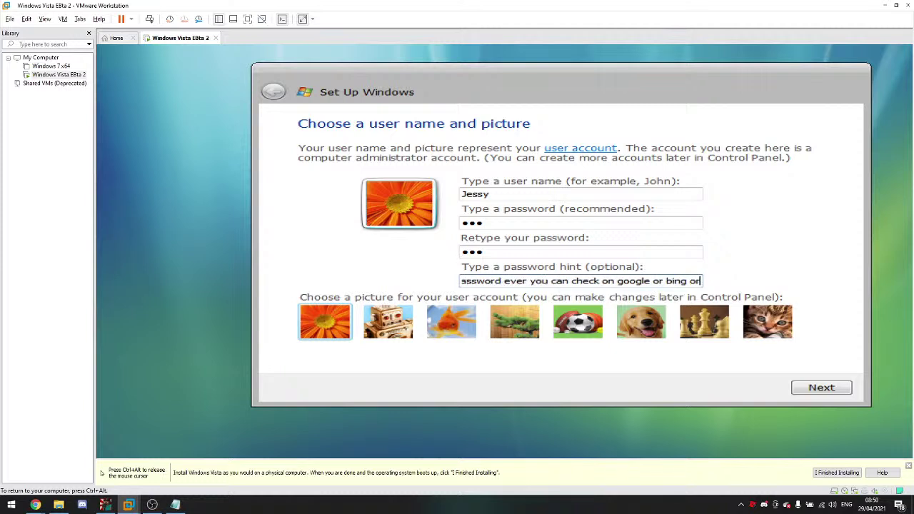
{"action": "type", "text": " firefox "}
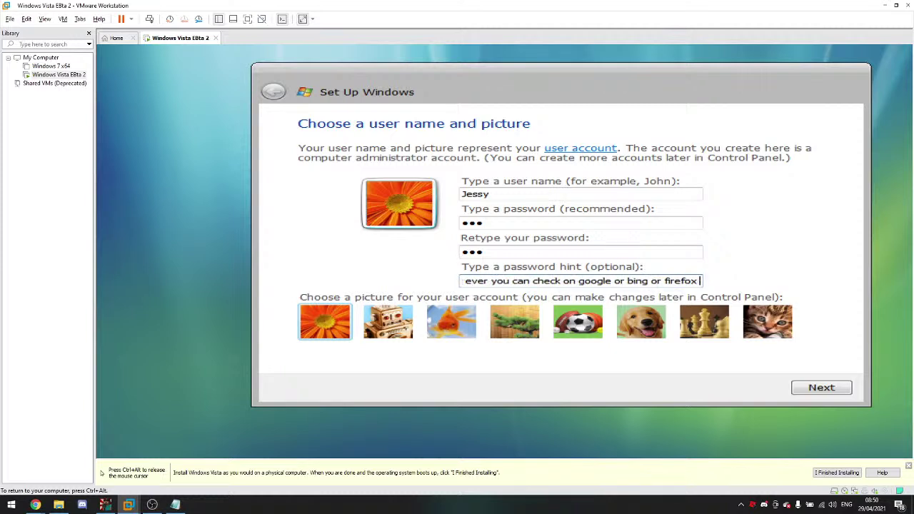
{"action": "type", "text": "and uo"}
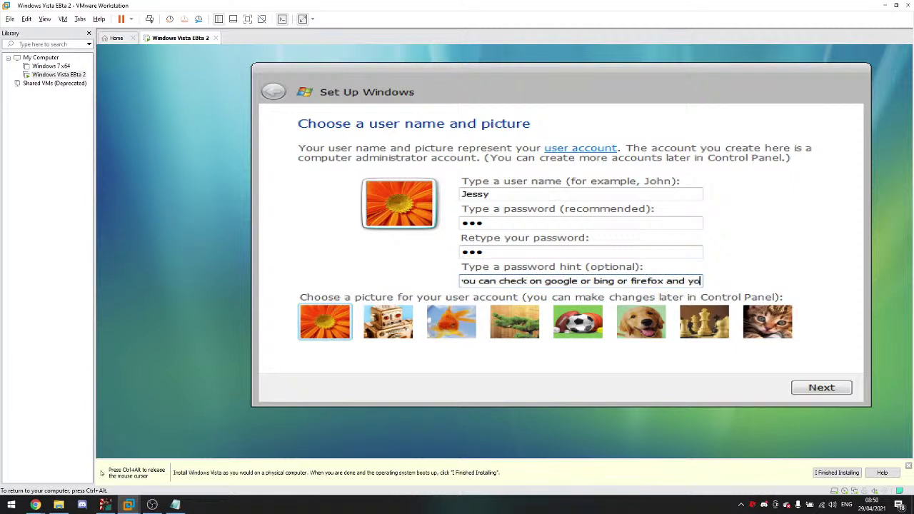
{"action": "type", "text": "u will find it"}
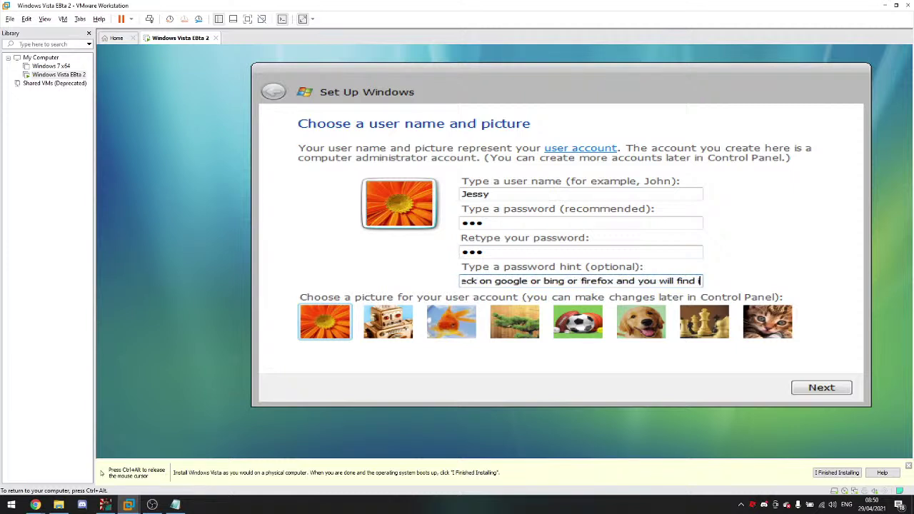
{"action": "left_click", "coordinate": [515, 321]}
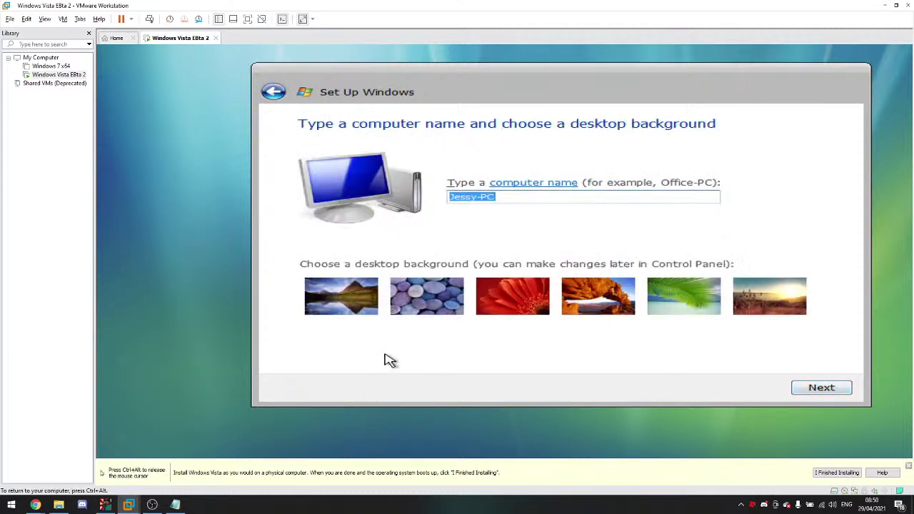
Step: Choose the mountain-lake desktop background and accept the computer name
{"action": "left_click", "coordinate": [605, 300]}
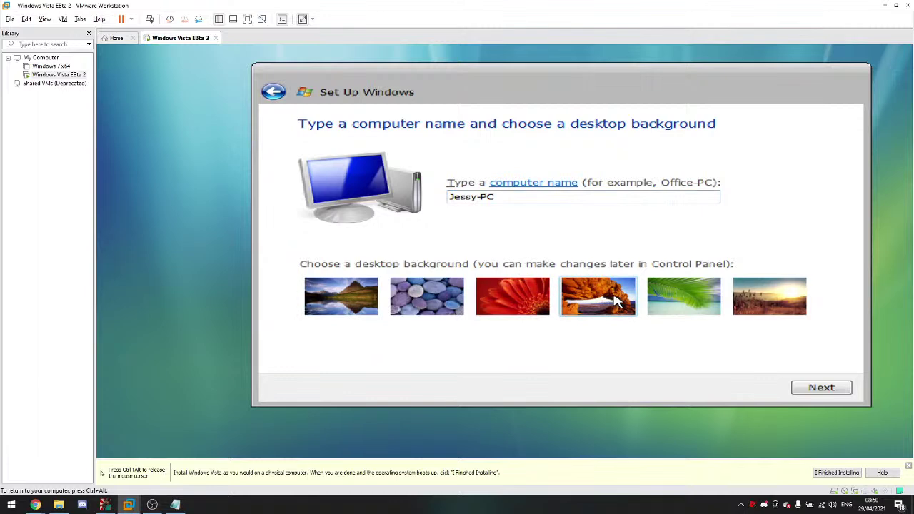
{"action": "left_click", "coordinate": [345, 310]}
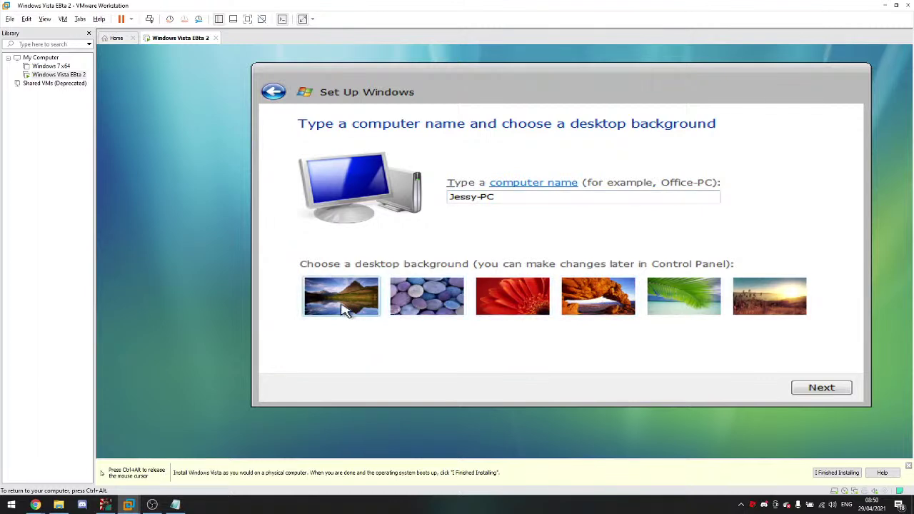
{"action": "left_click", "coordinate": [807, 396]}
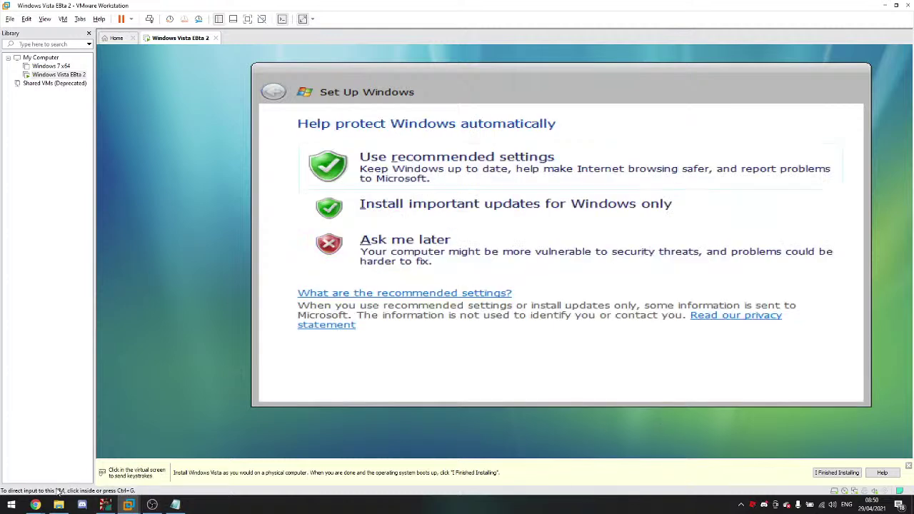
Step: Postpone automatic protection, set the time zone to (GMT) Greenwich Mean Time, and start Windows
{"action": "left_click", "coordinate": [328, 287]}
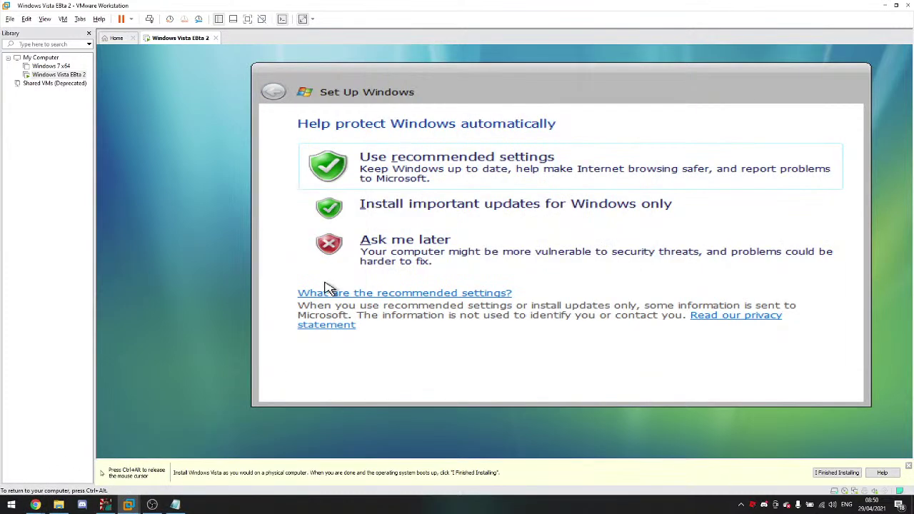
{"action": "left_click", "coordinate": [365, 250]}
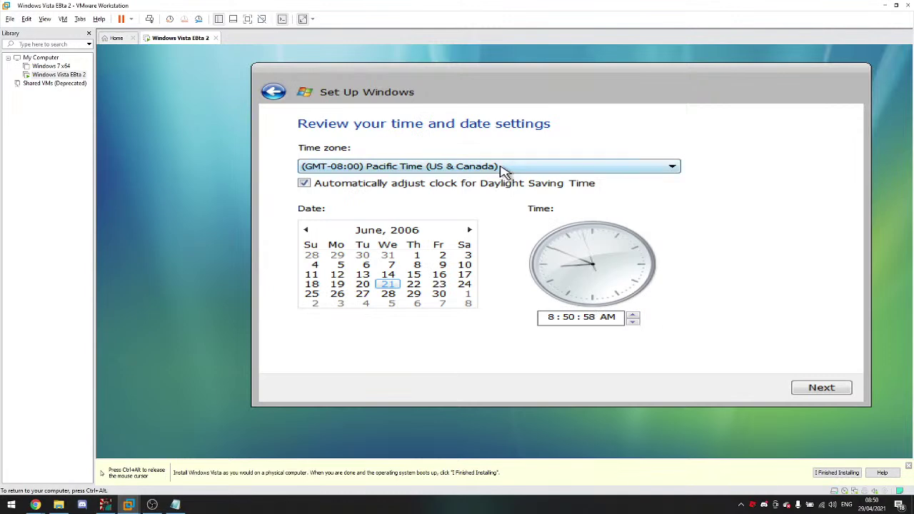
{"action": "left_click", "coordinate": [501, 169]}
{"action": "left_click", "coordinate": [454, 395]}
{"action": "left_click", "coordinate": [811, 389]}
{"action": "left_click", "coordinate": [814, 388]}
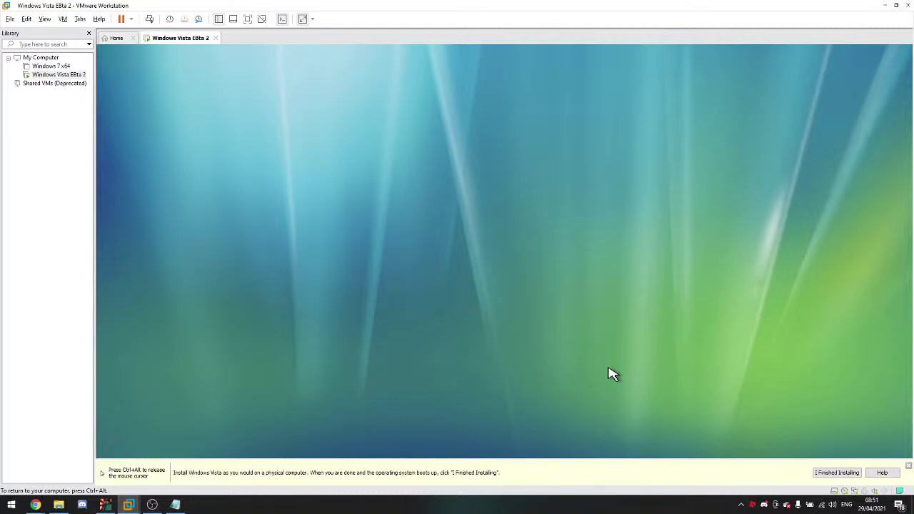
{"action": "key", "text": "ctrl+alt"}
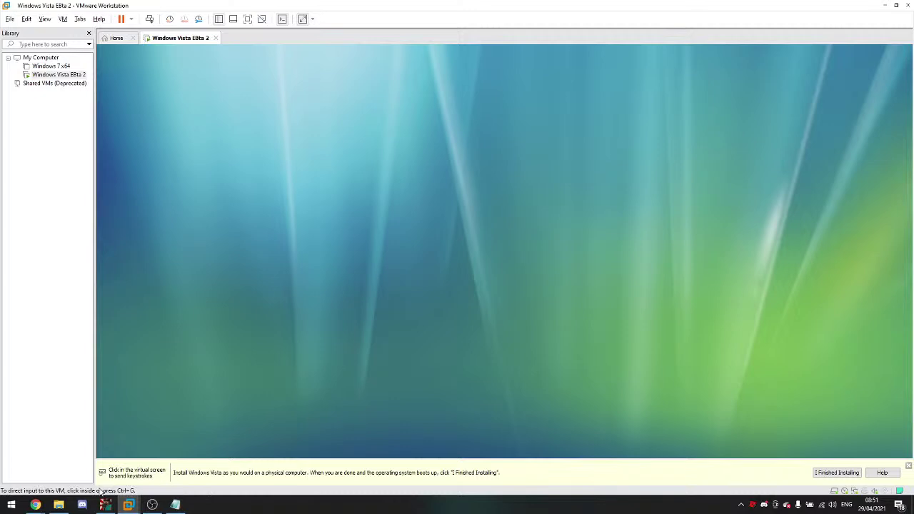
{"action": "left_click", "coordinate": [58, 504]}
{"action": "left_click", "coordinate": [59, 504]}
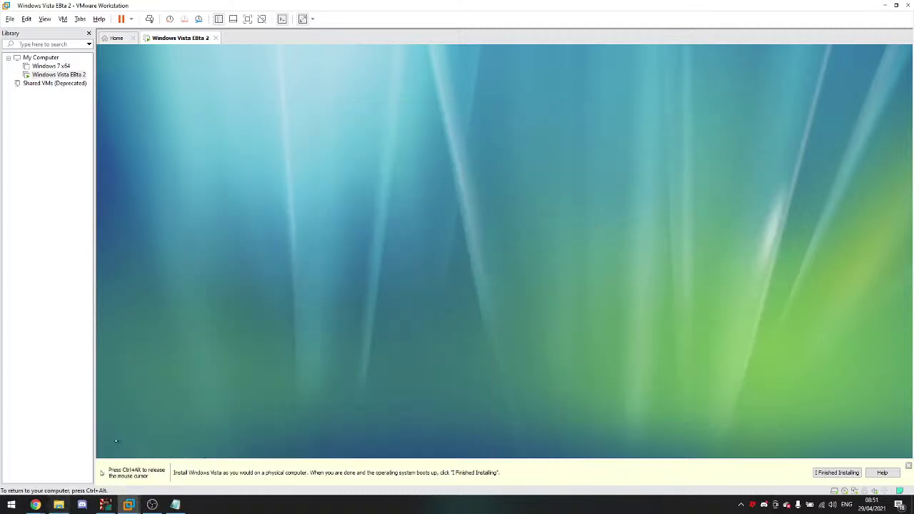
{"action": "mouse_move", "coordinate": [35, 505]}
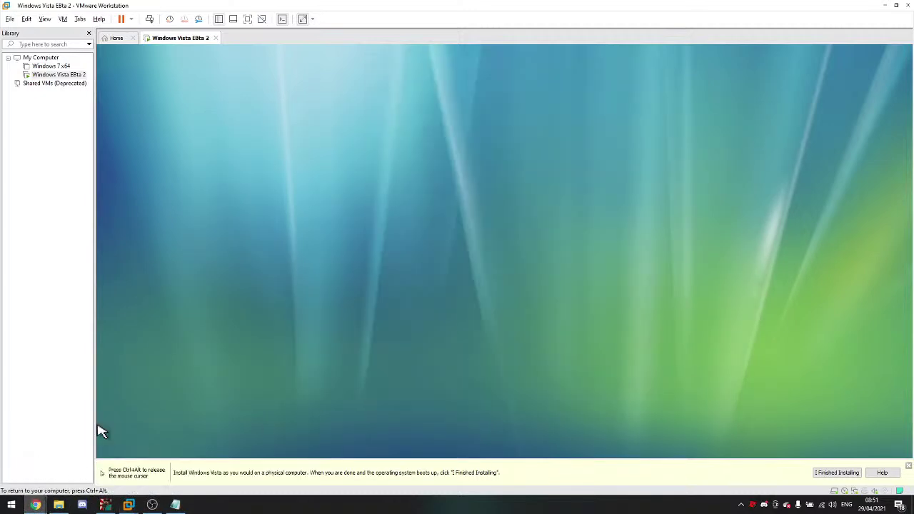
{"action": "left_click", "coordinate": [89, 464]}
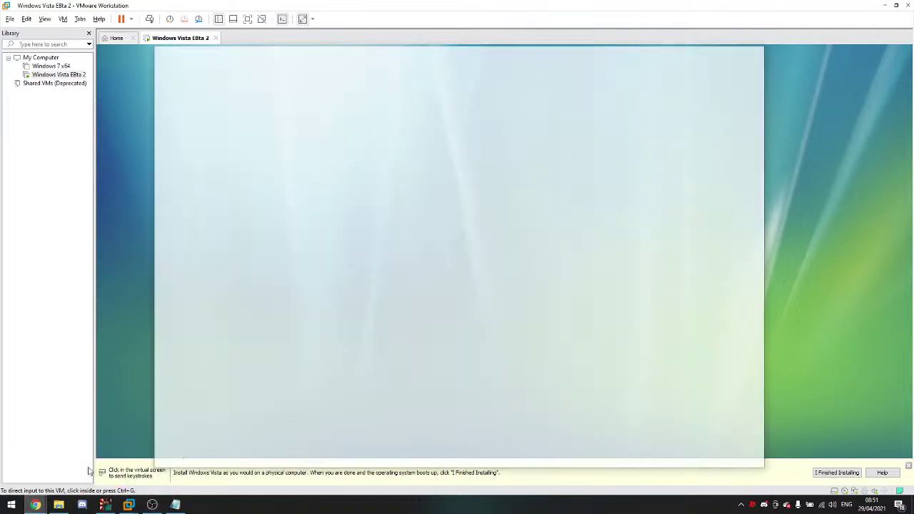
{"action": "left_click", "coordinate": [748, 25]}
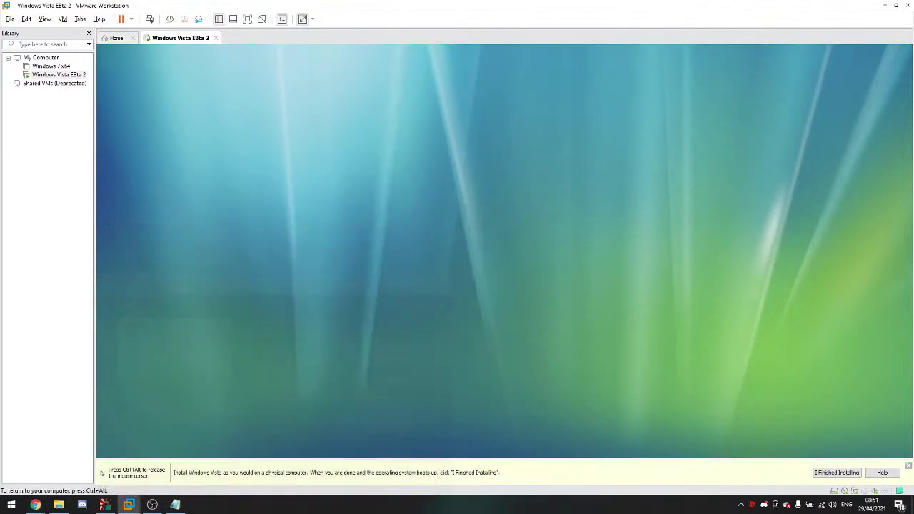
{"action": "mouse_move", "coordinate": [35, 504]}
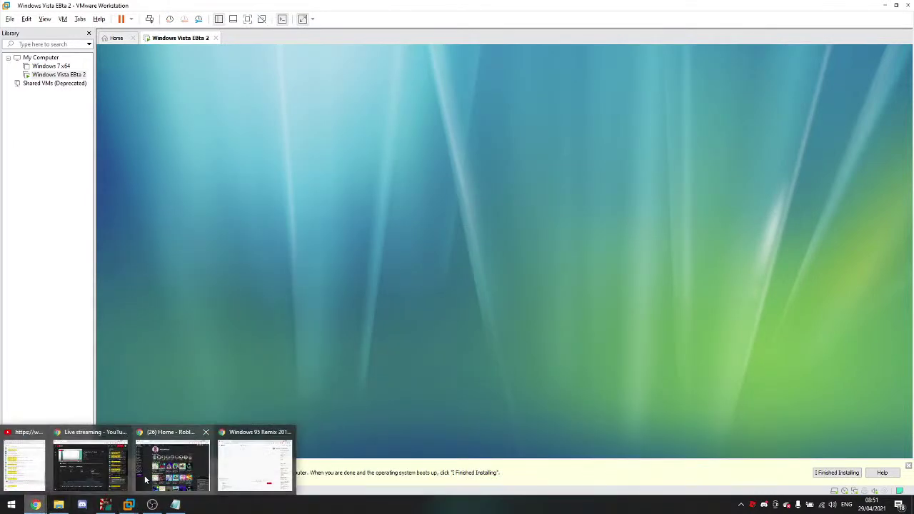
{"action": "left_click", "coordinate": [178, 462]}
{"action": "left_click", "coordinate": [759, 34]}
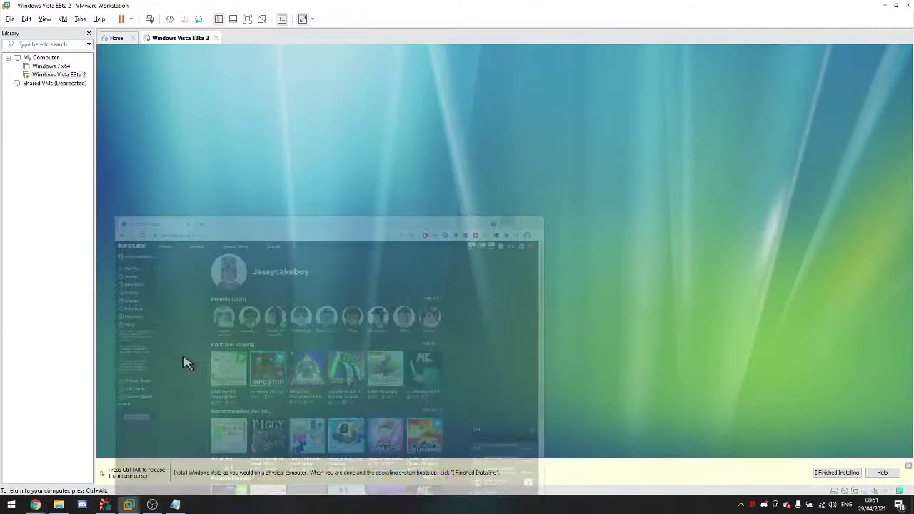
{"action": "mouse_move", "coordinate": [35, 505]}
{"action": "left_click", "coordinate": [212, 465]}
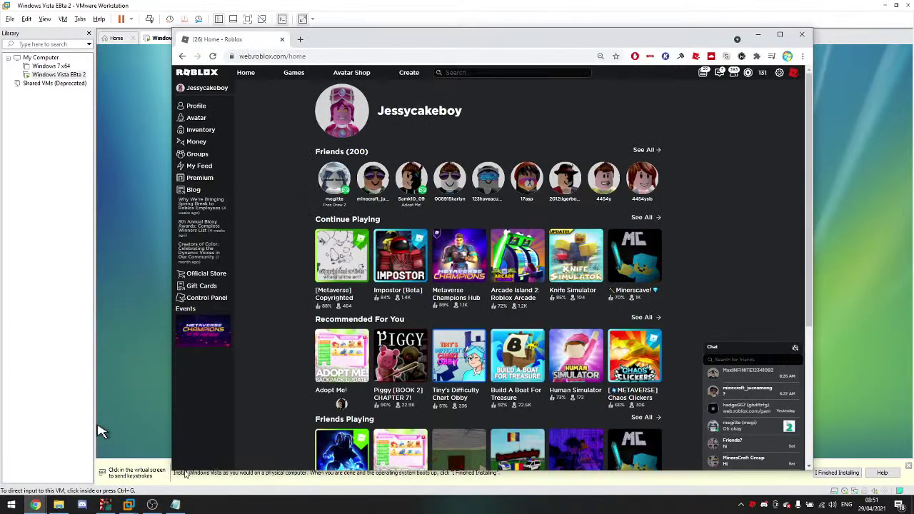
{"action": "left_click", "coordinate": [759, 35]}
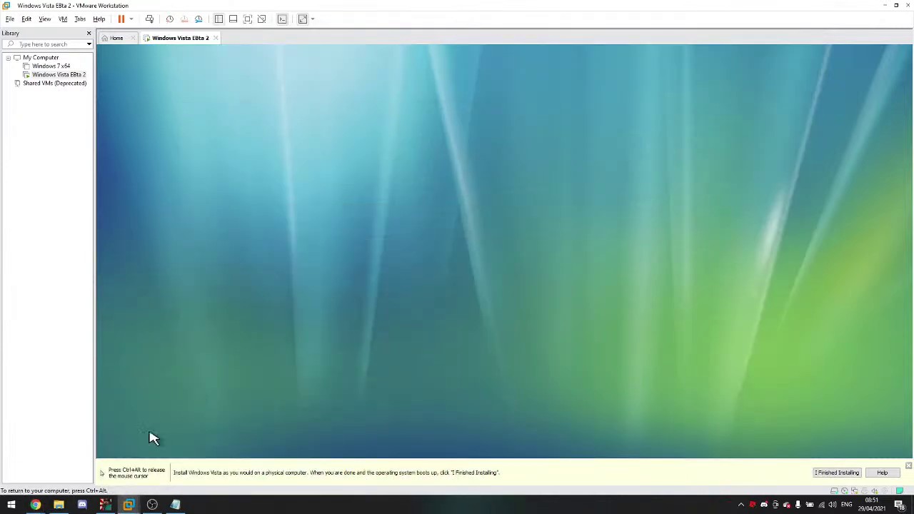
{"action": "mouse_move", "coordinate": [35, 505]}
{"action": "left_click", "coordinate": [292, 468]}
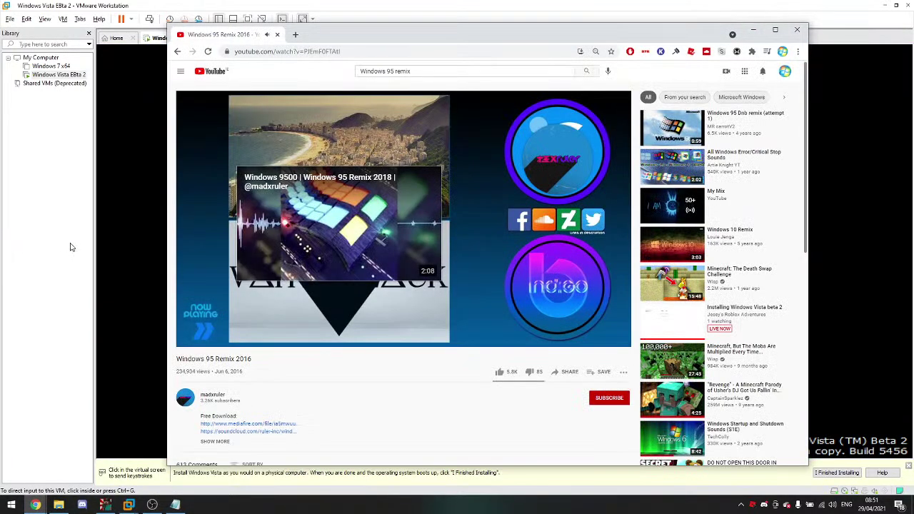
Step: Switch between the Vista VM and the Windows 95 Remix video, then bring the YouTube home page forward
{"action": "left_click", "coordinate": [104, 239]}
{"action": "key", "text": "ctrl+alt"}
{"action": "mouse_move", "coordinate": [35, 505]}
{"action": "left_click", "coordinate": [257, 464]}
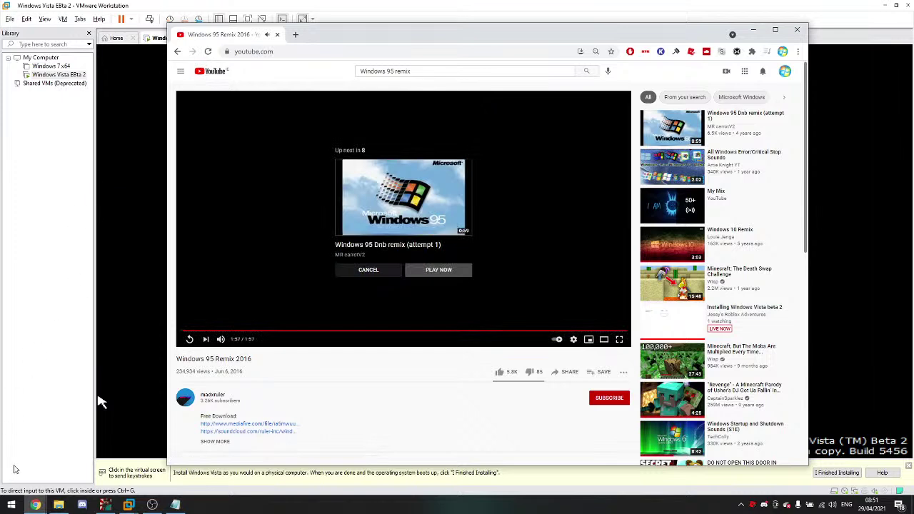
{"action": "left_click", "coordinate": [100, 402]}
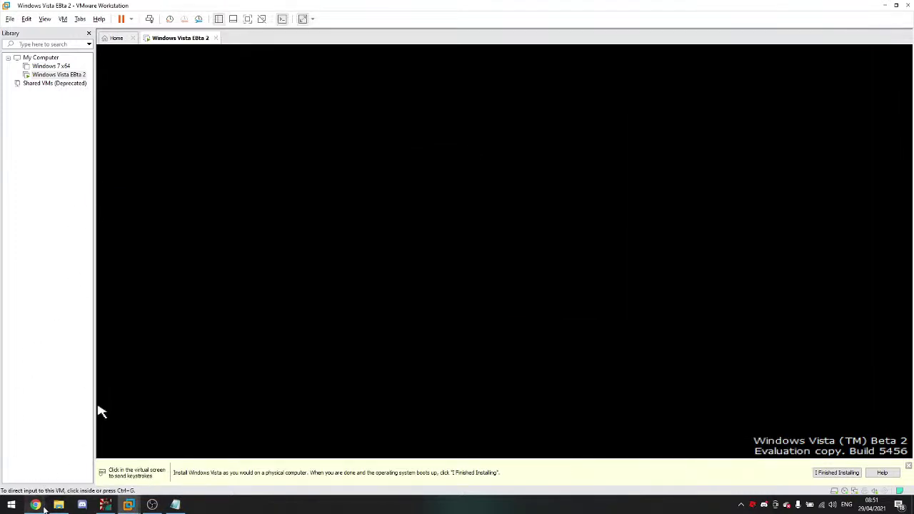
{"action": "mouse_move", "coordinate": [35, 504]}
{"action": "left_click", "coordinate": [253, 461]}
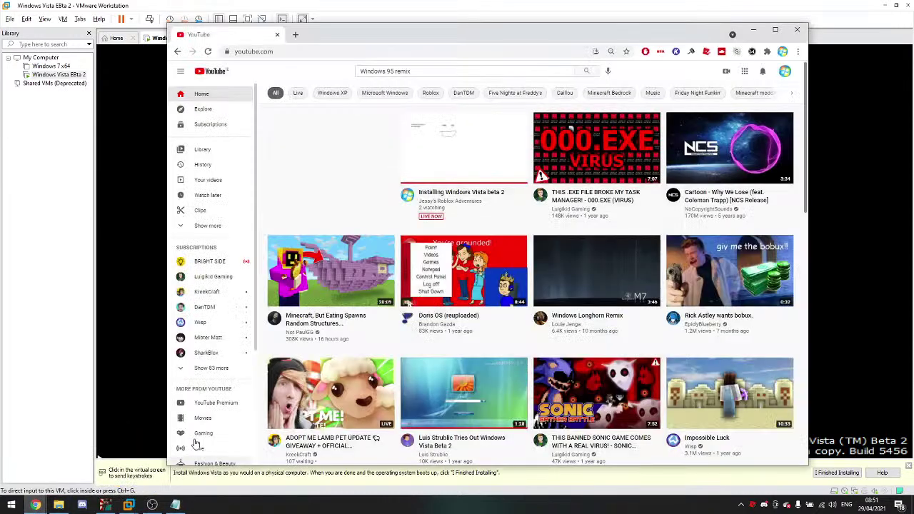
Step: Open the No Copyright Music playlist via Show more and play Tobu - Higher
{"action": "left_click", "coordinate": [196, 227]}
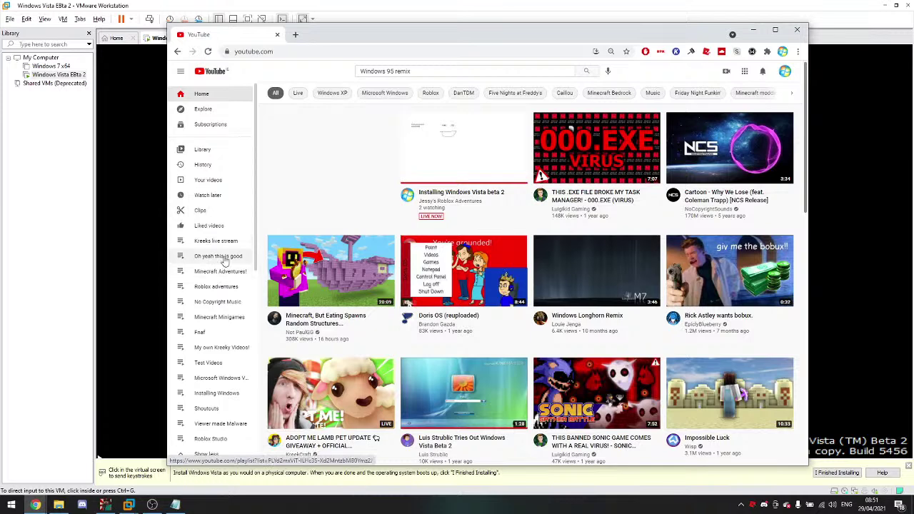
{"action": "left_click", "coordinate": [232, 303]}
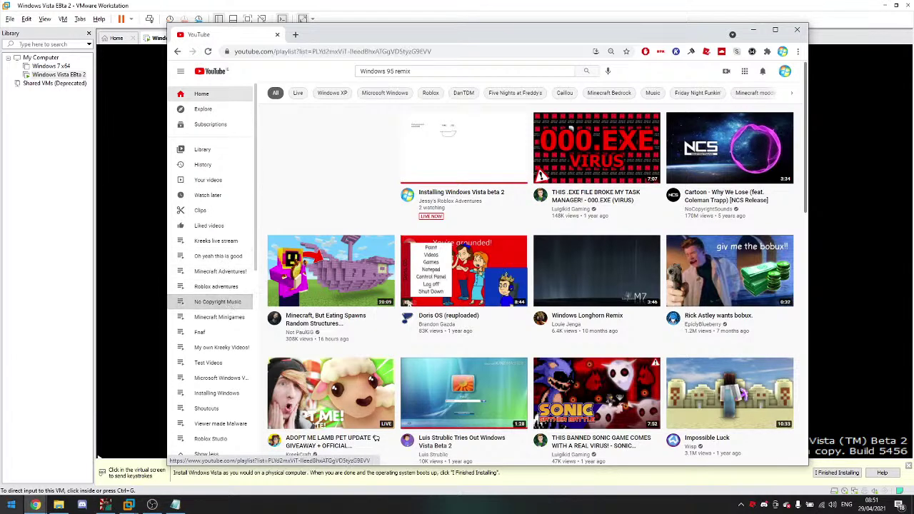
{"action": "mouse_move", "coordinate": [35, 503]}
{"action": "left_click", "coordinate": [38, 482]}
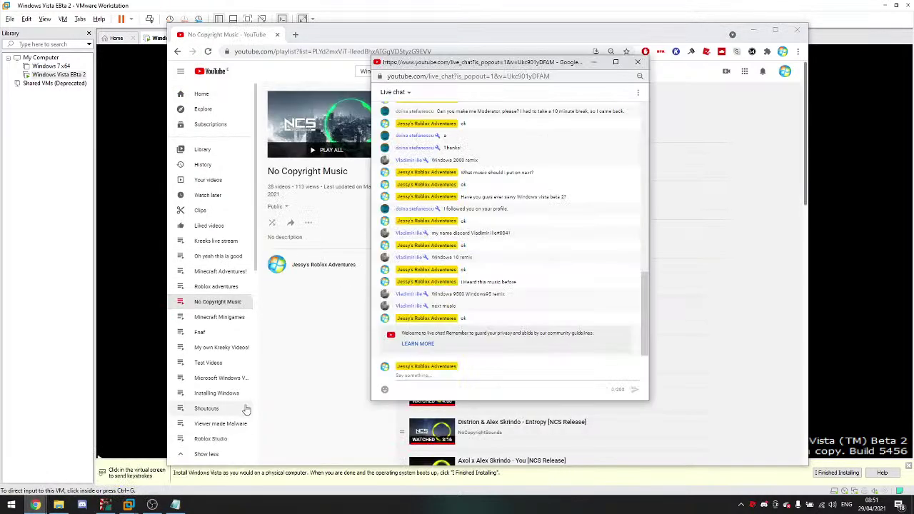
{"action": "left_click", "coordinate": [278, 378]}
{"action": "scroll", "coordinate": [460, 251], "scroll_direction": "down", "scroll_amount": 1}
{"action": "scroll", "coordinate": [461, 251], "scroll_direction": "down", "scroll_amount": 7}
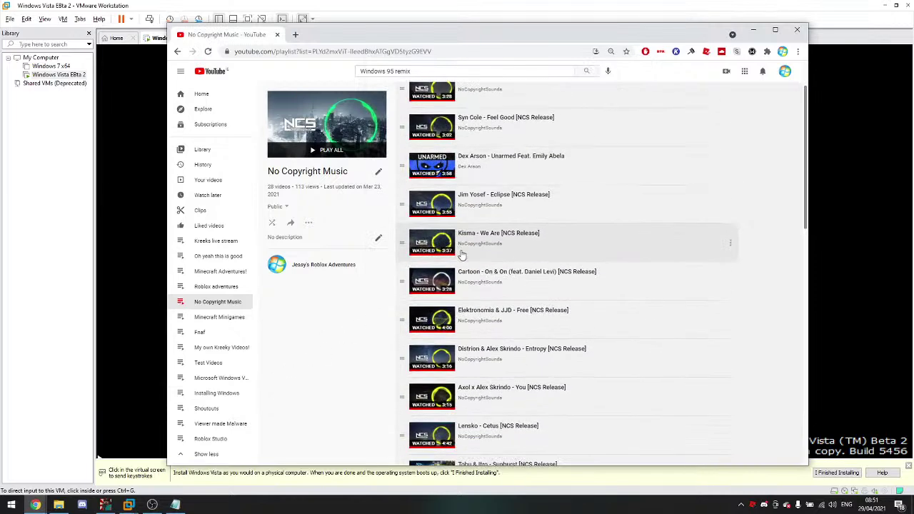
{"action": "scroll", "coordinate": [460, 258], "scroll_direction": "down", "scroll_amount": 3}
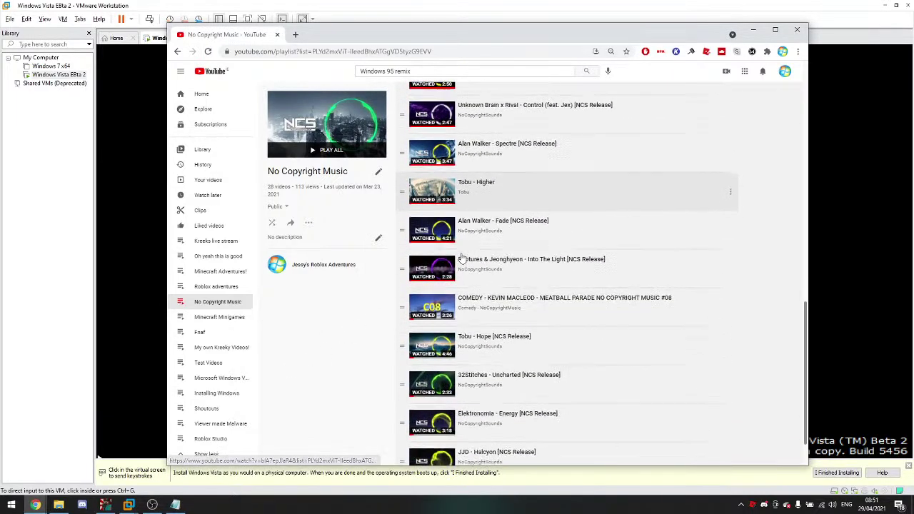
{"action": "left_click", "coordinate": [525, 186]}
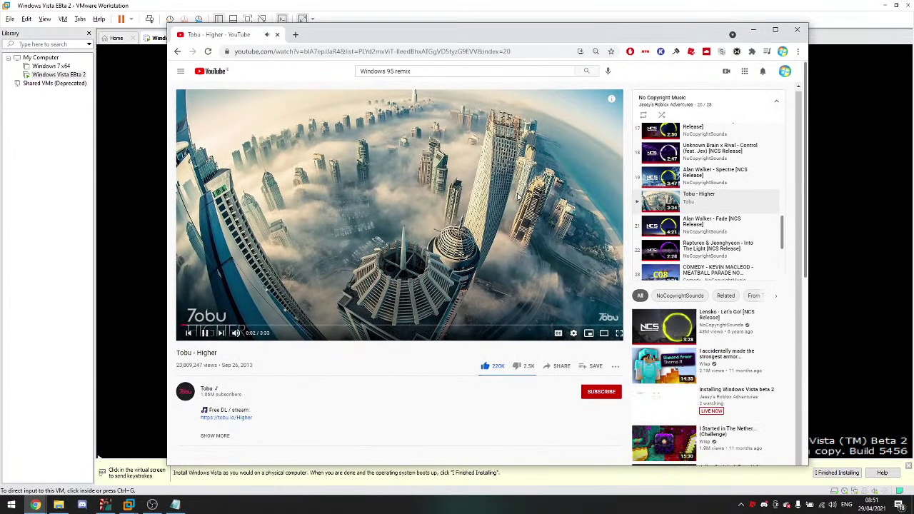
Step: Minimize the browser and reset the Vista virtual machine from the Power menu
{"action": "left_click", "coordinate": [754, 30]}
{"action": "left_click", "coordinate": [275, 373]}
{"action": "key", "text": "ctrl+alt"}
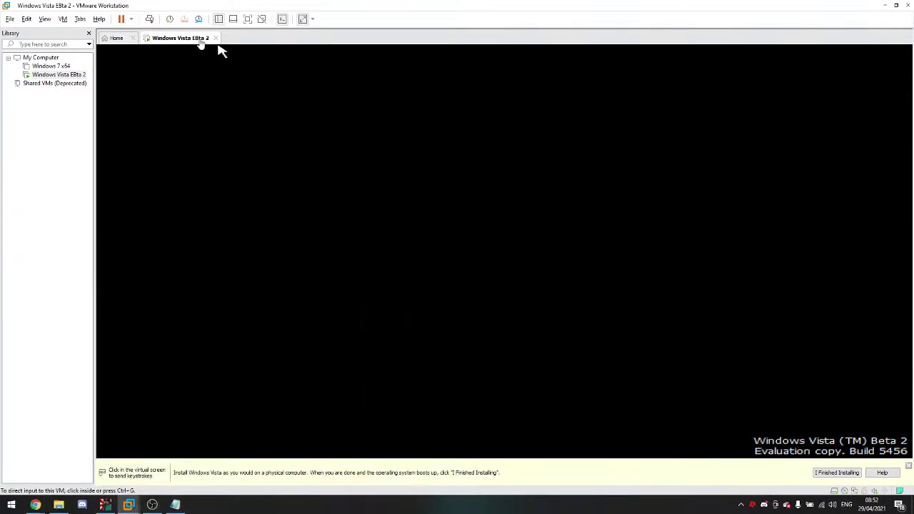
{"action": "left_click", "coordinate": [131, 19]}
{"action": "left_click", "coordinate": [149, 109]}
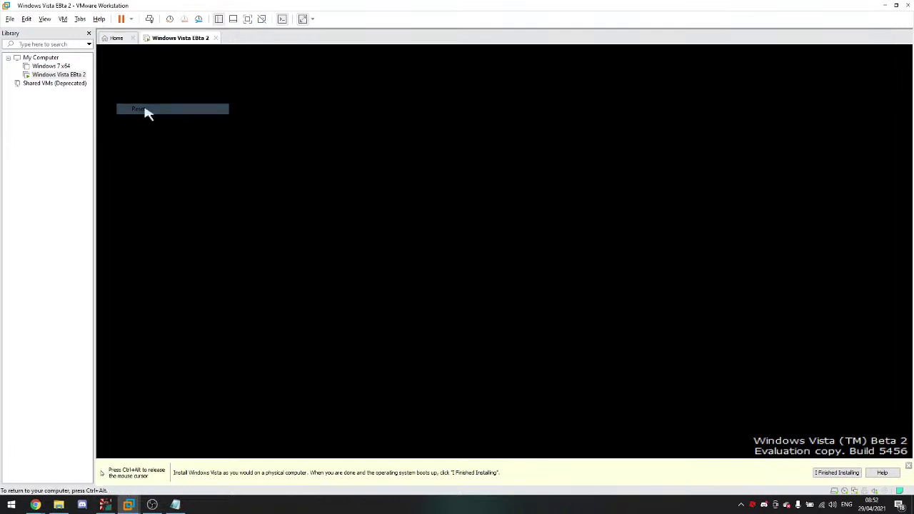
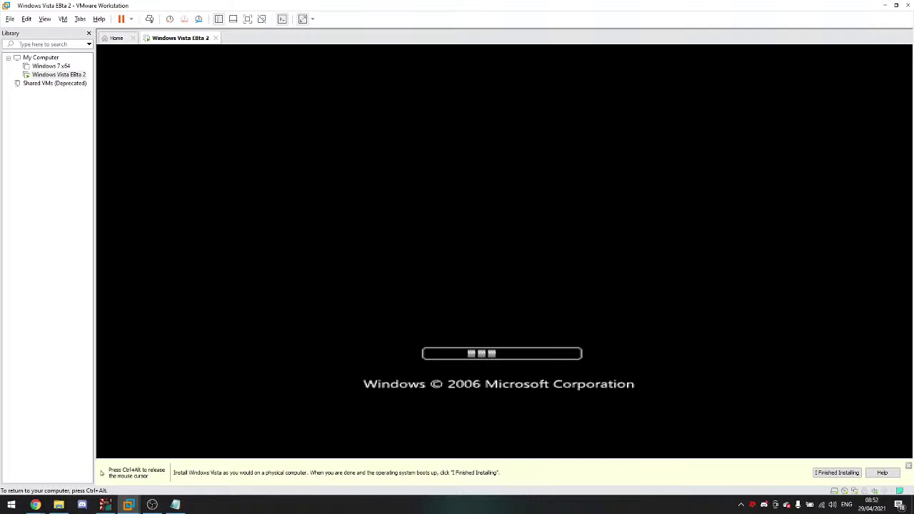
Step: Send the messages 'oh' and 'bye' in the YouTube live chat
{"action": "key", "text": "ctrl+alt"}
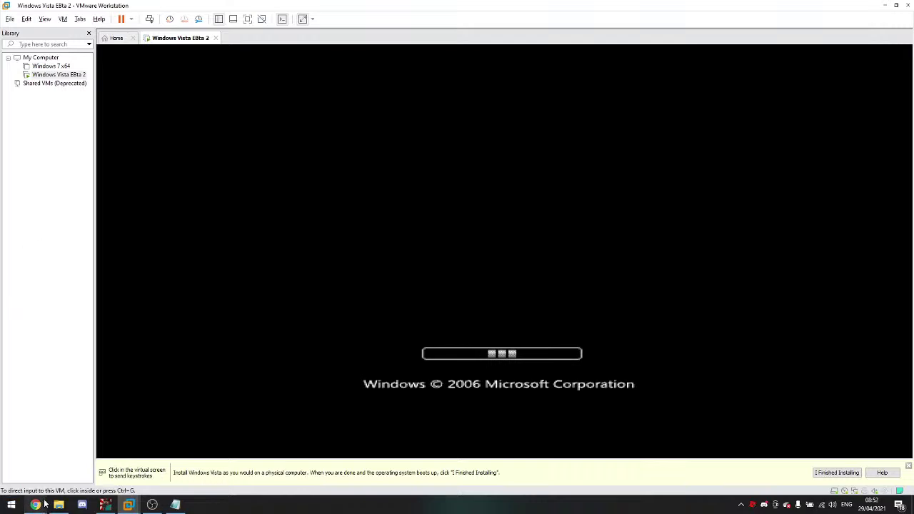
{"action": "left_click", "coordinate": [44, 467]}
{"action": "left_click", "coordinate": [515, 374]}
{"action": "type", "text": "oh"}
{"action": "key", "text": "Return"}
{"action": "type", "text": "bye"}
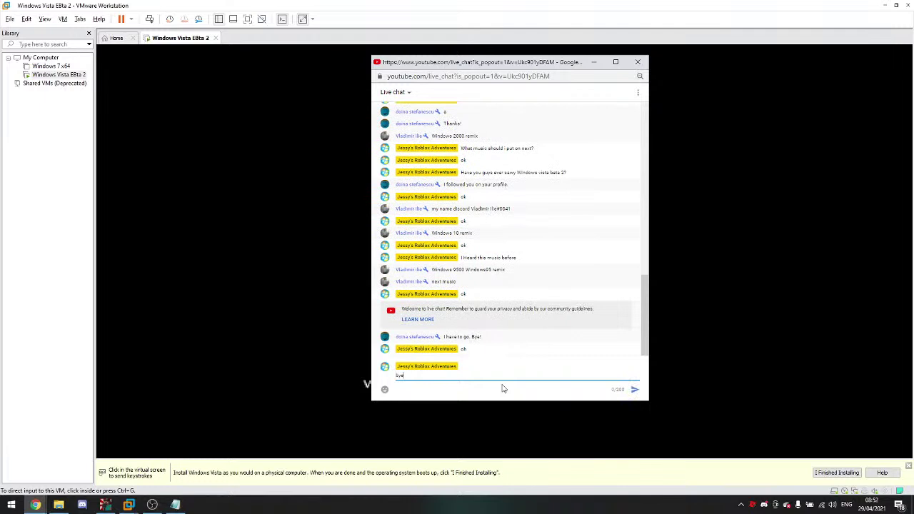
{"action": "key", "text": "Return"}
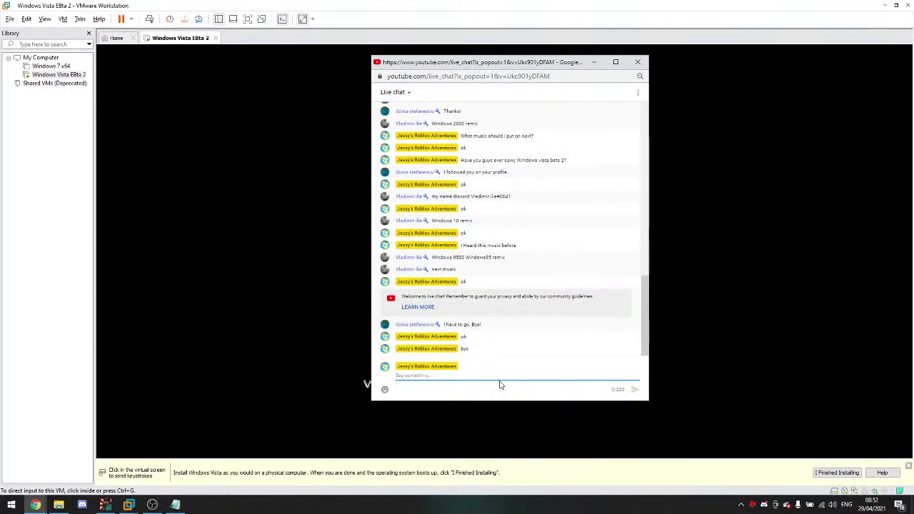
Step: Move the live chat window up-left and make it taller while the Vista VM boots
{"action": "left_click", "coordinate": [268, 383]}
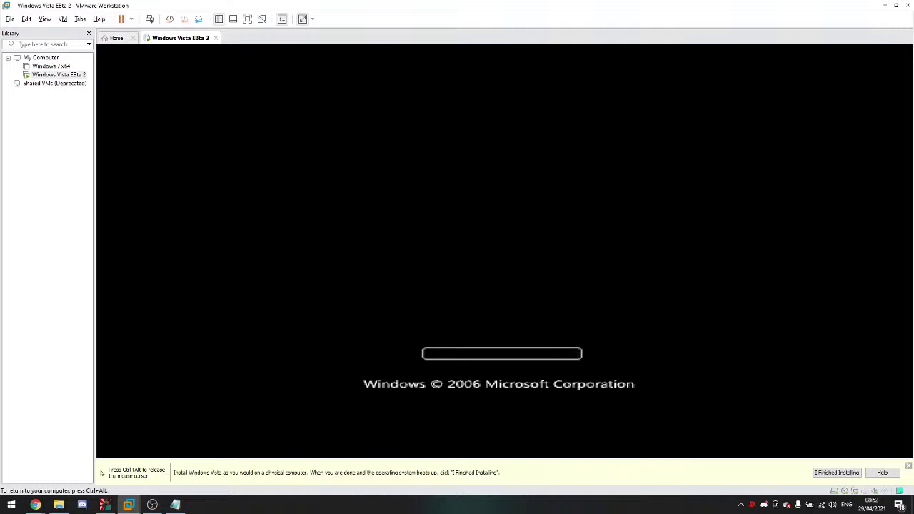
{"action": "key", "text": "ctrl+alt"}
{"action": "mouse_move", "coordinate": [36, 504]}
{"action": "left_click", "coordinate": [42, 484]}
{"action": "left_click_drag", "start_coordinate": [504, 62], "coordinate": [440, 53]}
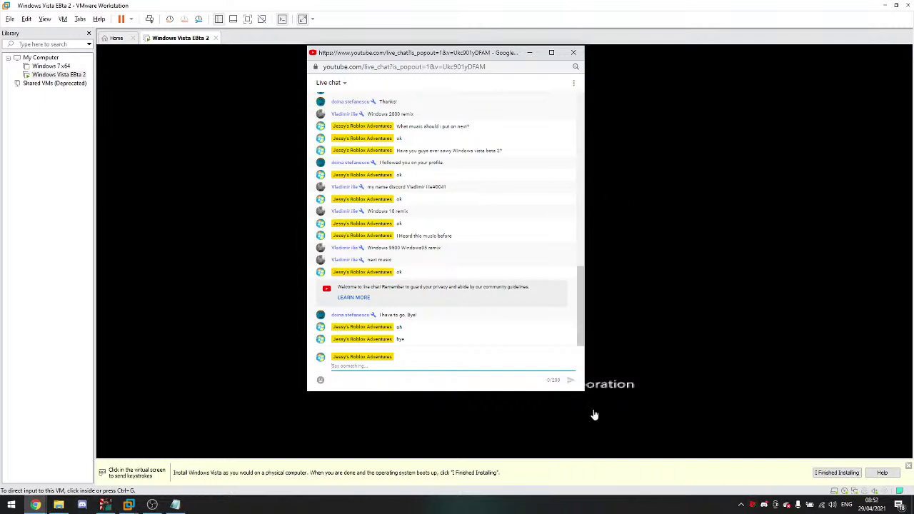
{"action": "left_click_drag", "start_coordinate": [584, 394], "coordinate": [576, 427]}
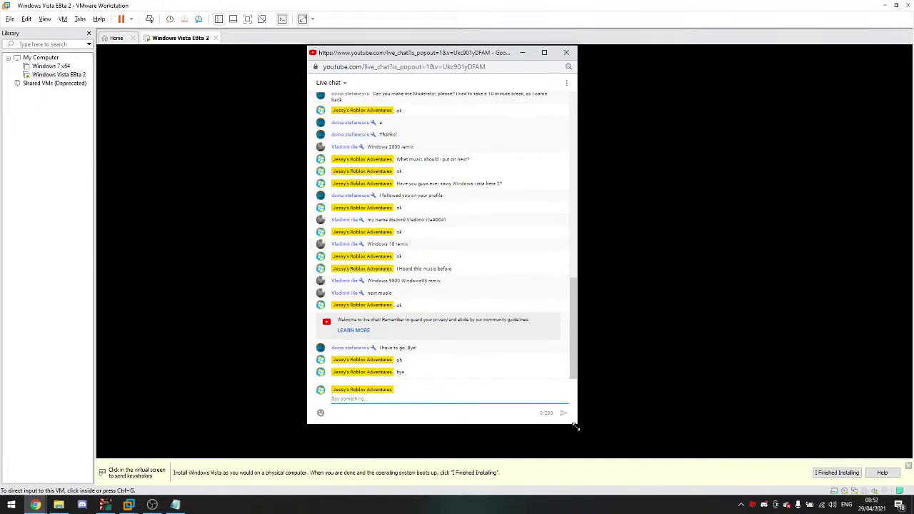
{"action": "left_click", "coordinate": [656, 422]}
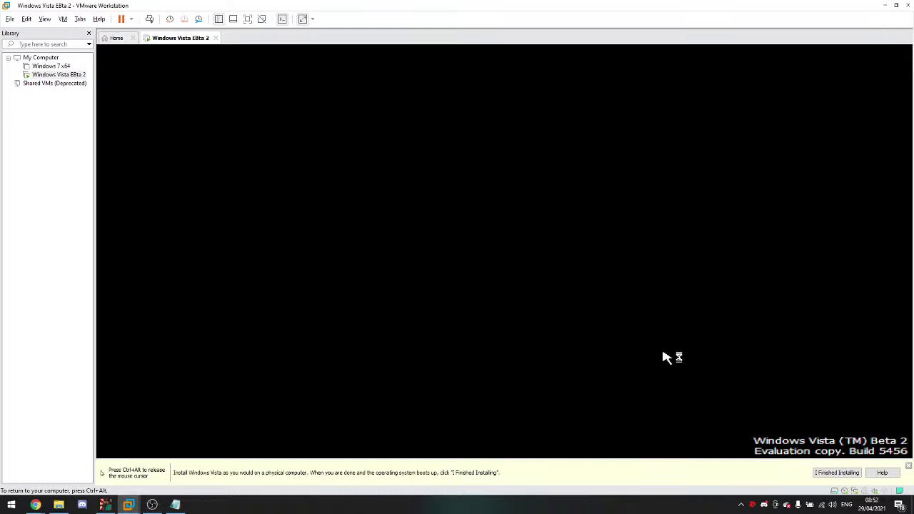
{"action": "key", "text": "ctrl+alt"}
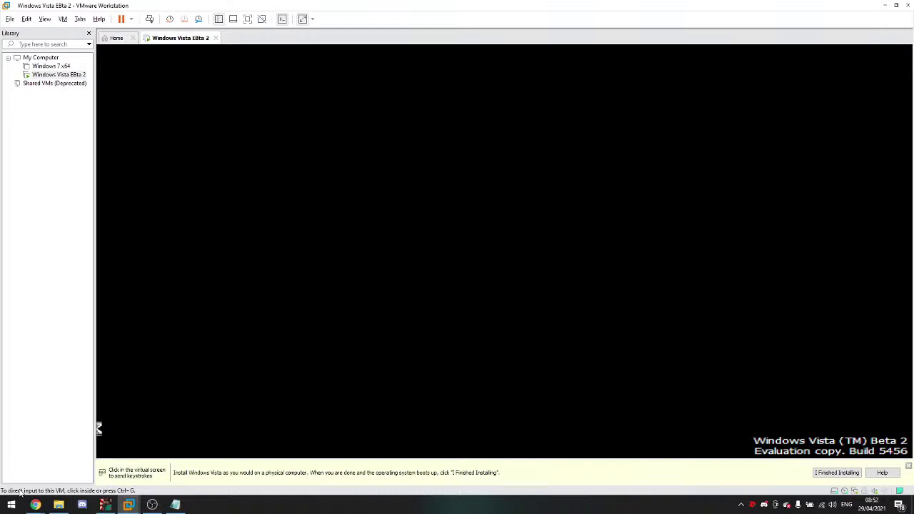
Step: Move the Set Up Windows dialog left and briefly open a Shift+F10 command prompt
{"action": "left_click", "coordinate": [102, 433]}
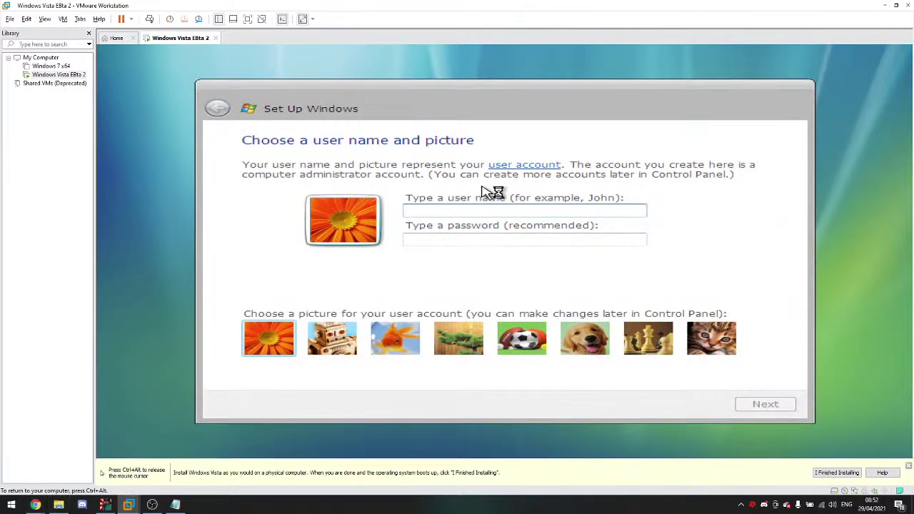
{"action": "left_click_drag", "start_coordinate": [766, 96], "coordinate": [495, 102]}
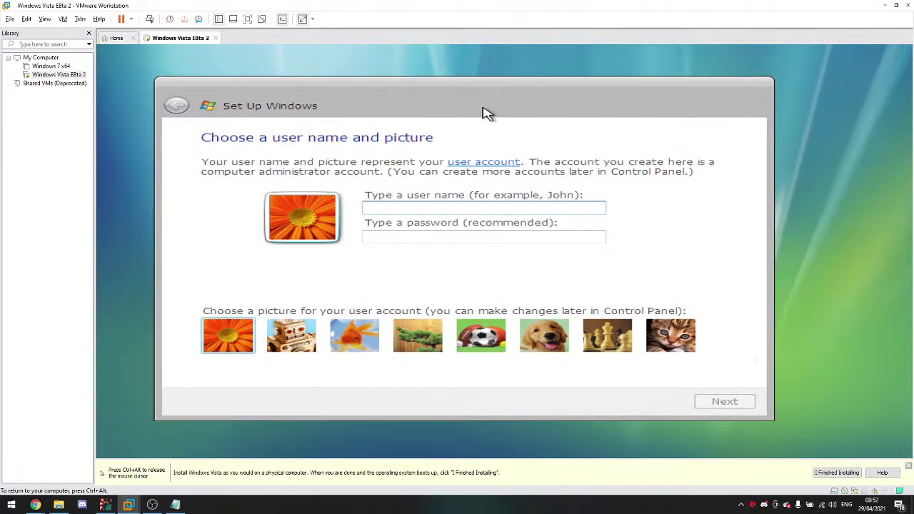
{"action": "key", "text": "shift+F10"}
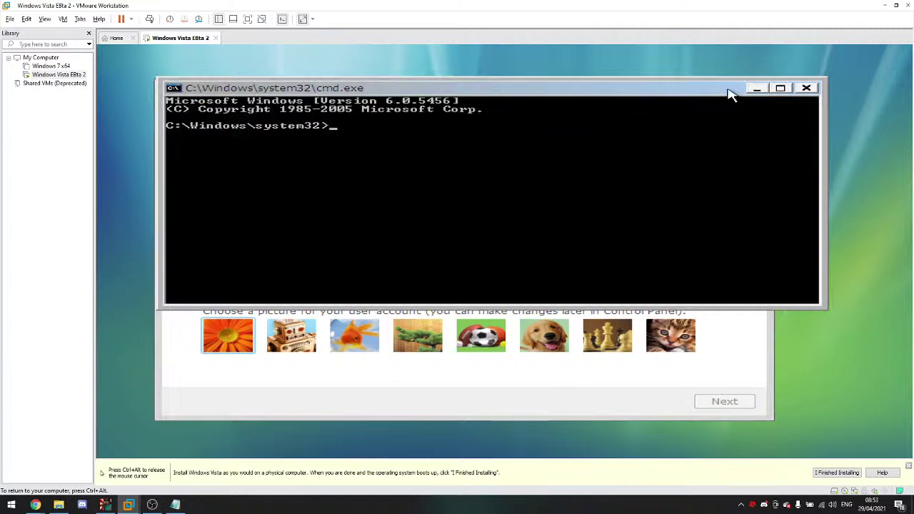
{"action": "left_click", "coordinate": [805, 88]}
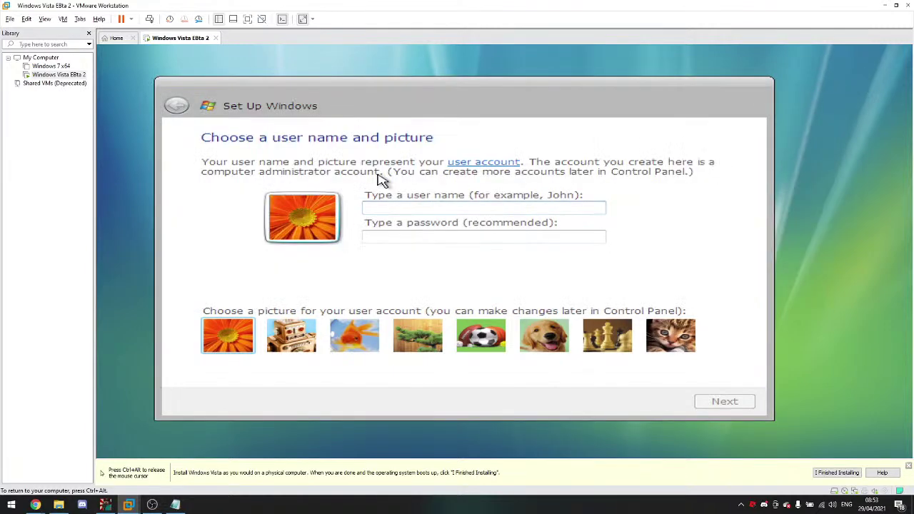
Step: Clear the rejected user name and run 'explore' from a Shift+F10 command prompt
{"action": "left_click", "coordinate": [478, 206]}
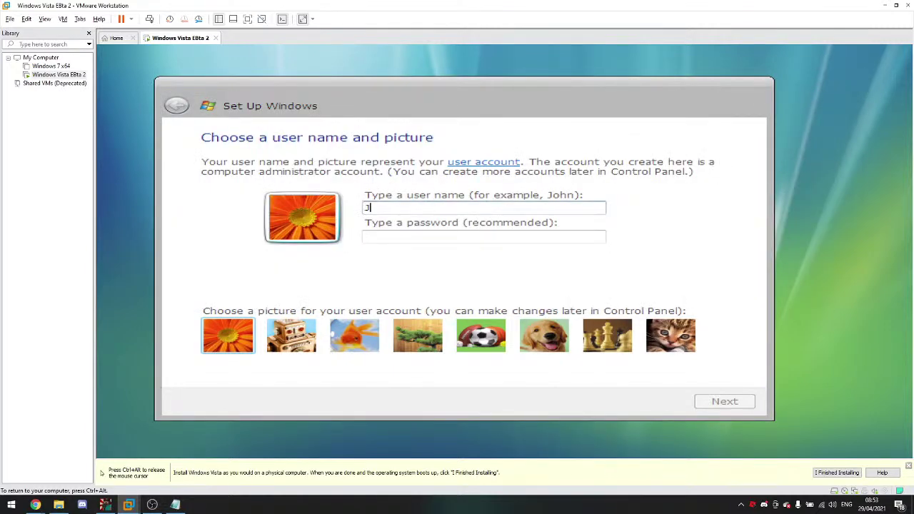
{"action": "type", "text": "Jessy"}
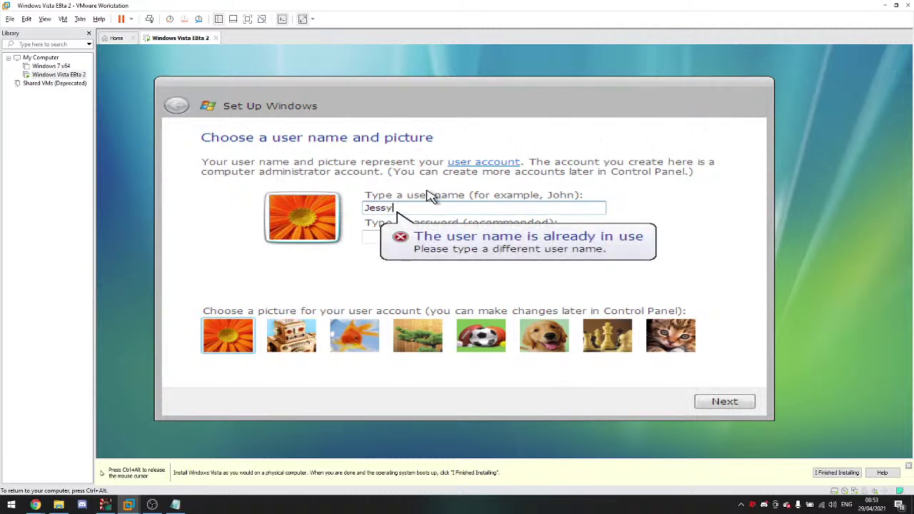
{"action": "key", "text": "ctrl+a"}
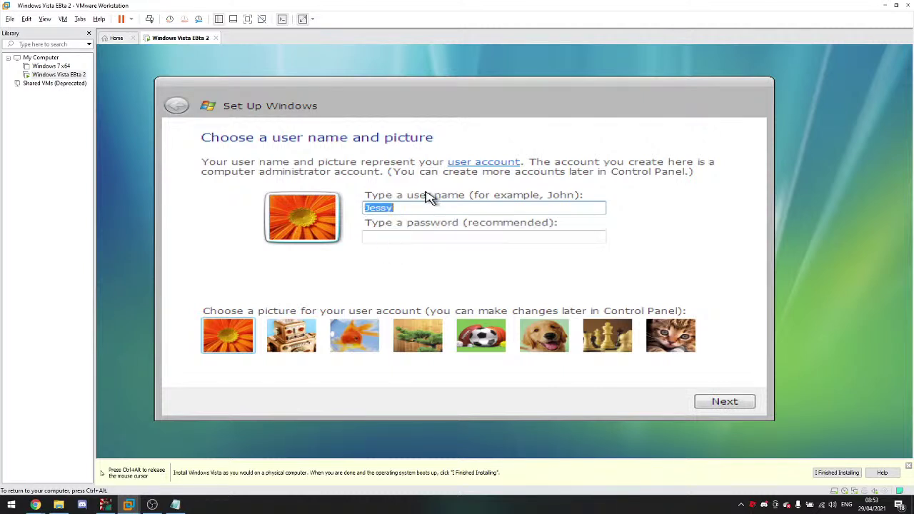
{"action": "key", "text": "BackSpace"}
{"action": "key", "text": "shift+F10"}
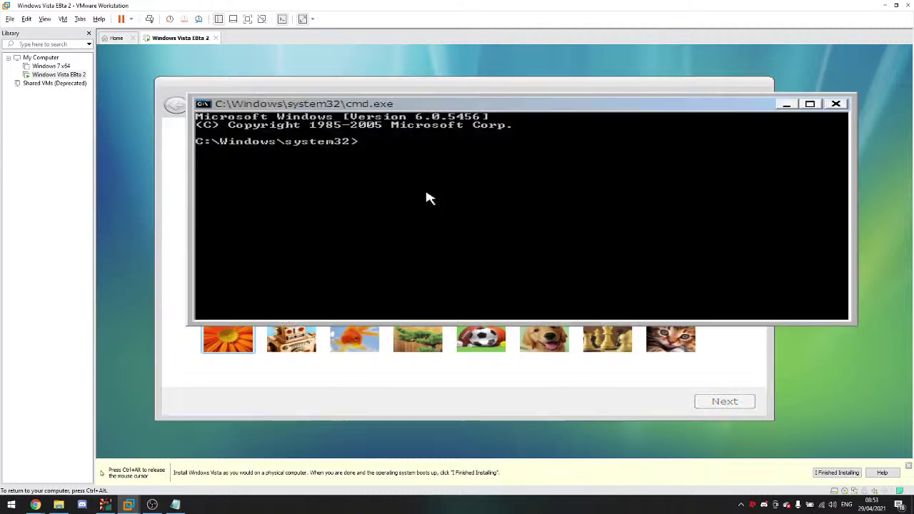
{"action": "type", "text": "explore"}
{"action": "key", "text": "Return"}
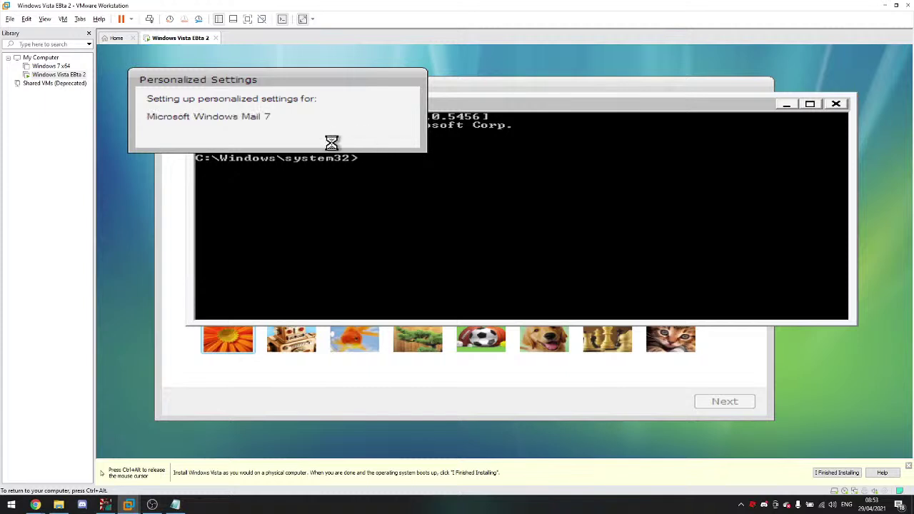
Step: Send 'ok' in the YouTube live chat
{"action": "mouse_move", "coordinate": [35, 503]}
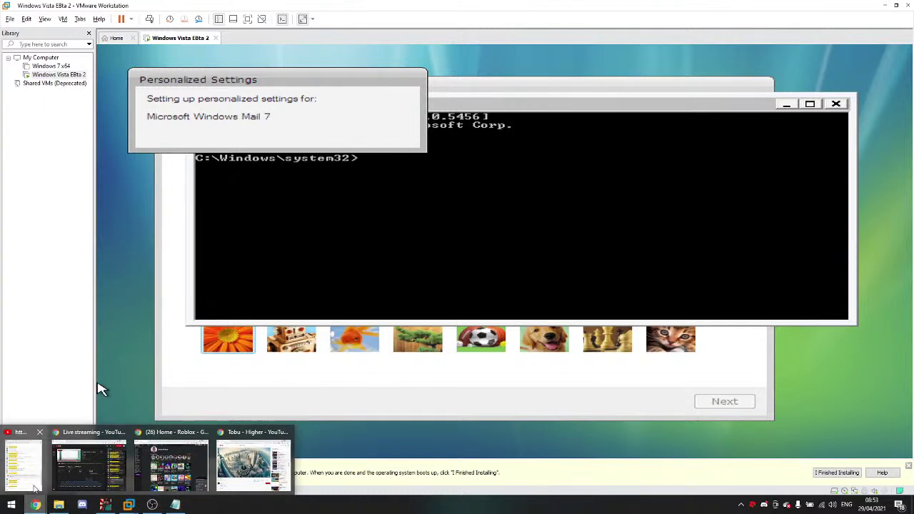
{"action": "left_click", "coordinate": [36, 481]}
{"action": "type", "text": "ok"}
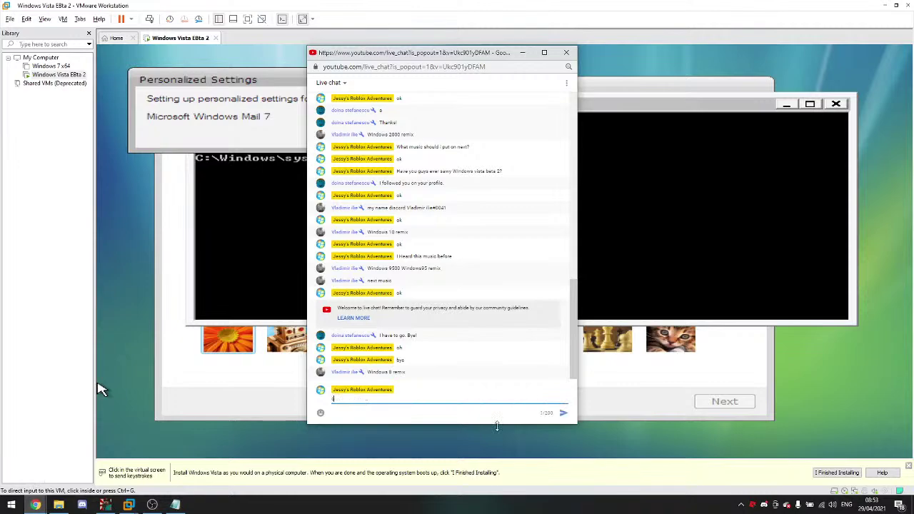
{"action": "key", "text": "Return"}
Step: Search YouTube for 'Windows 8 remix', then minimize Chrome and return to the Vista VM
{"action": "left_click", "coordinate": [35, 504]}
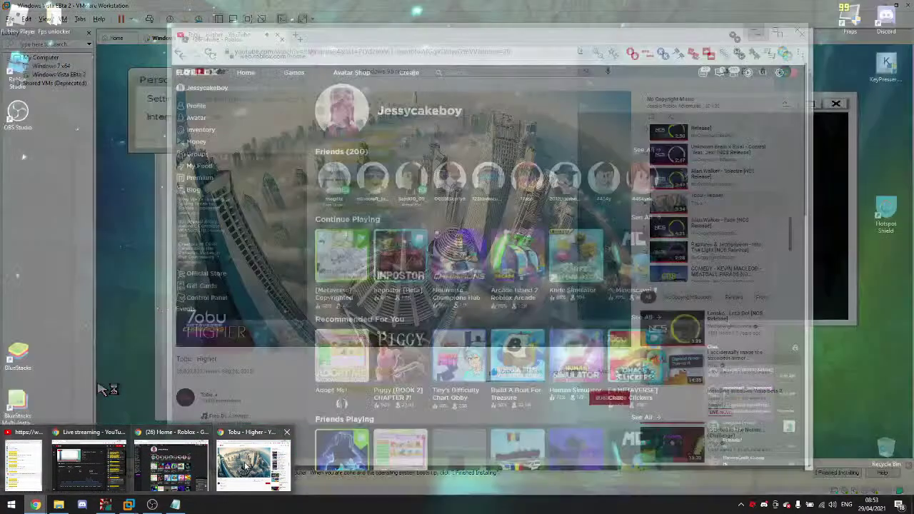
{"action": "left_click", "coordinate": [254, 465]}
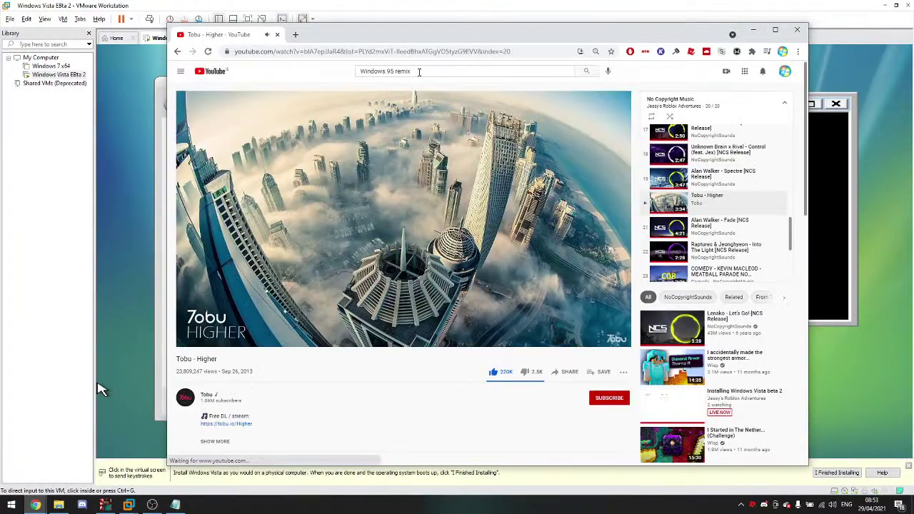
{"action": "left_click", "coordinate": [419, 72]}
{"action": "key", "text": "BackSpace"}
{"action": "key", "text": "BackSpace"}
{"action": "key", "text": "BackSpace"}
{"action": "key", "text": "BackSpace"}
{"action": "key", "text": "BackSpace"}
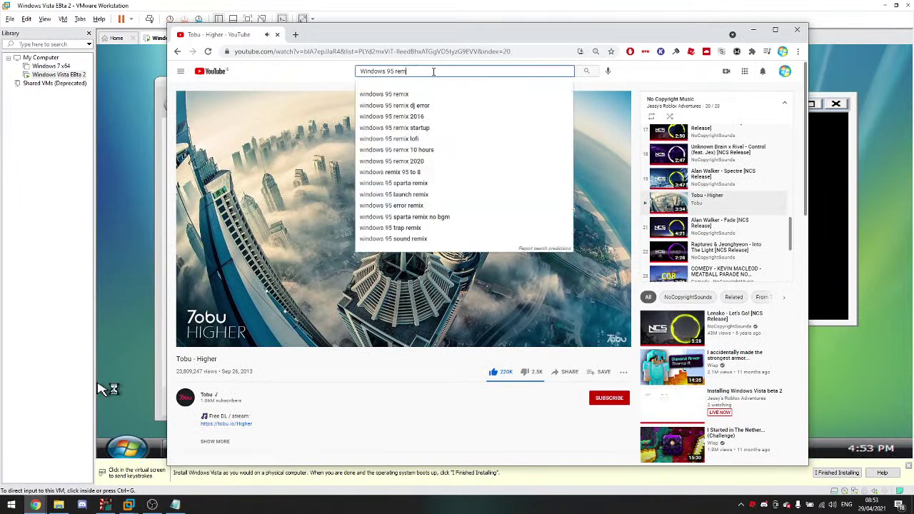
{"action": "key", "text": "BackSpace"}
{"action": "key", "text": "BackSpace"}
{"action": "key", "text": "BackSpace"}
{"action": "type", "text": "8 r"}
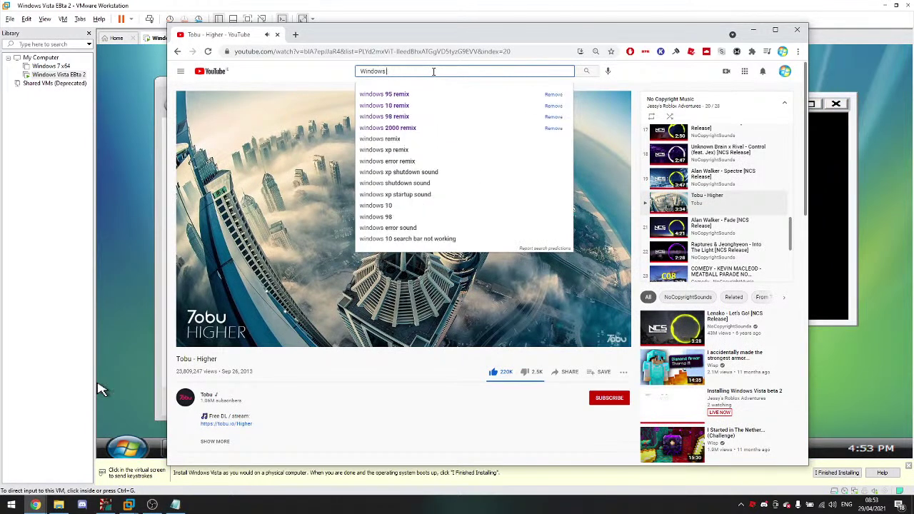
{"action": "type", "text": "emix"}
{"action": "key", "text": "Return"}
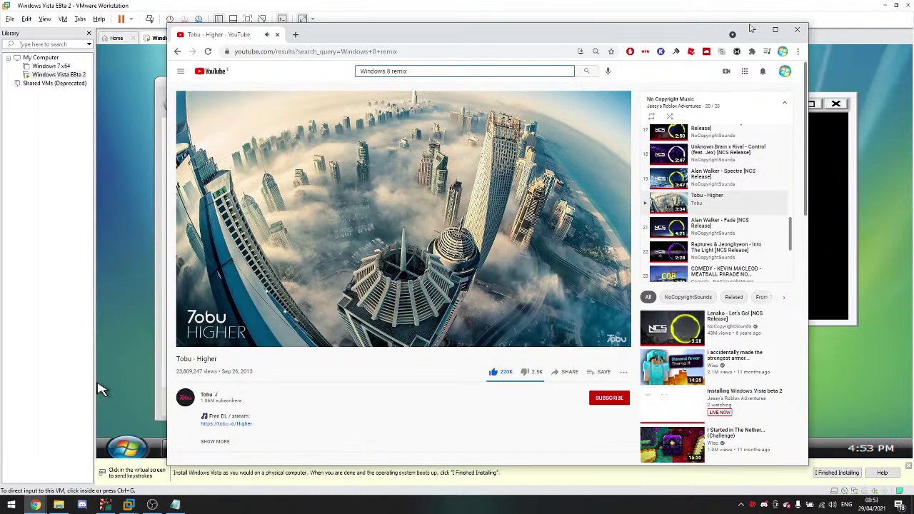
{"action": "left_click", "coordinate": [752, 34]}
{"action": "left_click", "coordinate": [127, 447]}
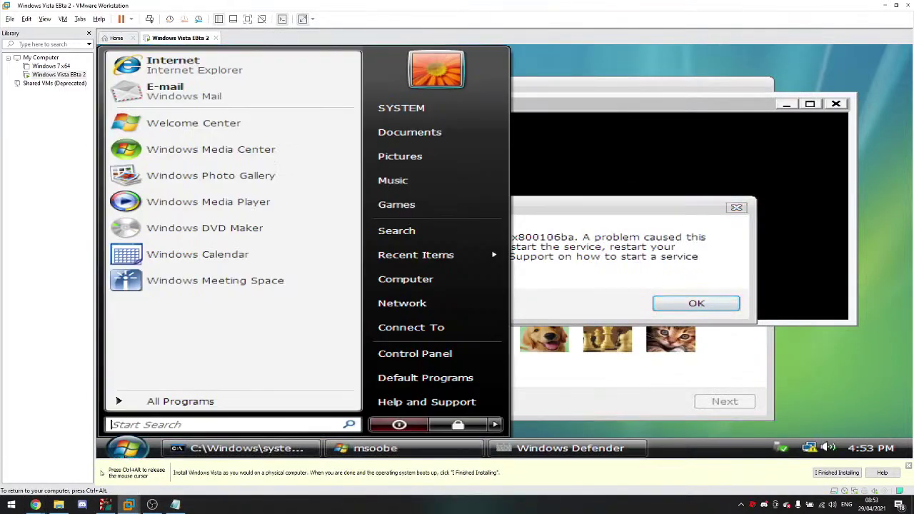
Step: Dismiss the network notification and log off the Vista session
{"action": "left_click", "coordinate": [810, 386]}
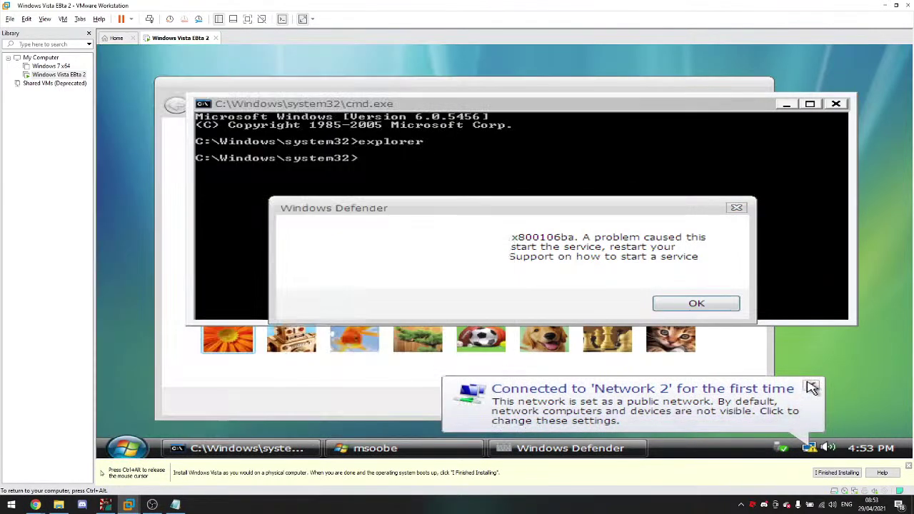
{"action": "left_click", "coordinate": [127, 448]}
{"action": "left_click", "coordinate": [493, 424]}
{"action": "left_click", "coordinate": [584, 339]}
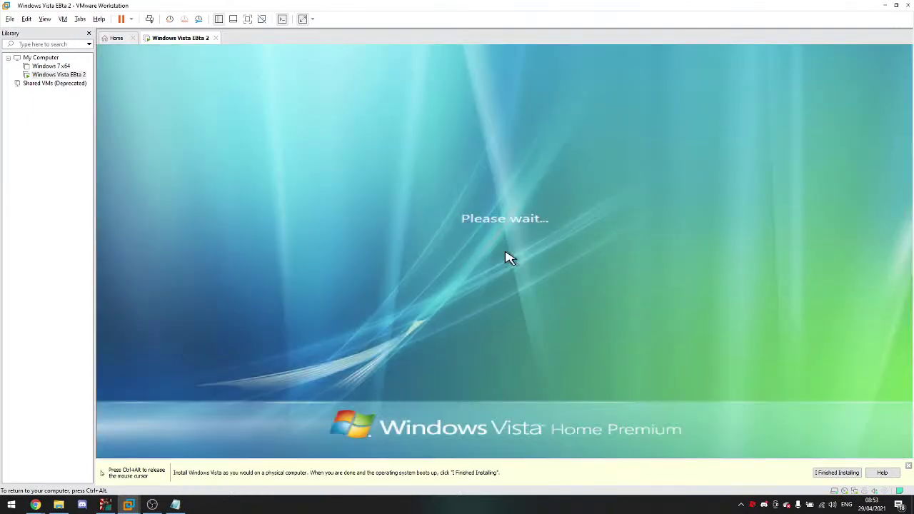
Step: Play the first Windows 8 remix video in Chrome
{"action": "key", "text": "ctrl+alt"}
{"action": "mouse_move", "coordinate": [35, 504]}
{"action": "mouse_move", "coordinate": [12, 486]}
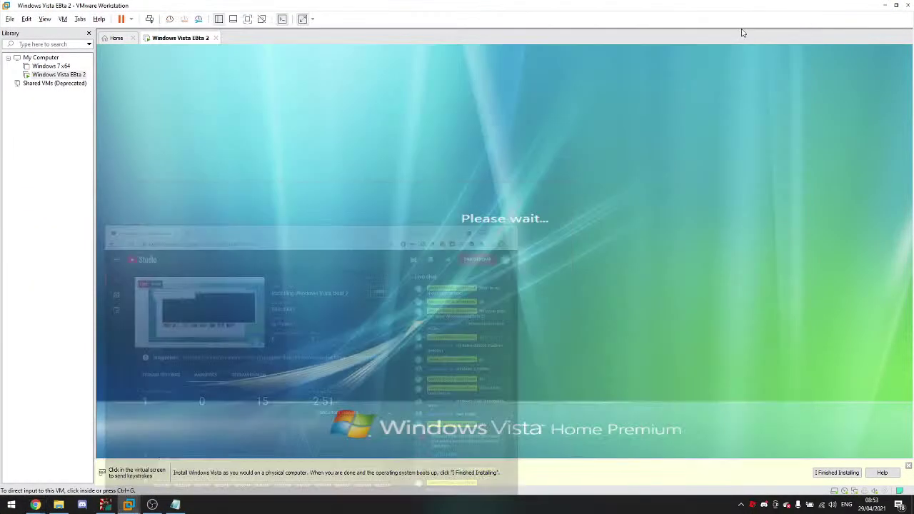
{"action": "left_click", "coordinate": [100, 436]}
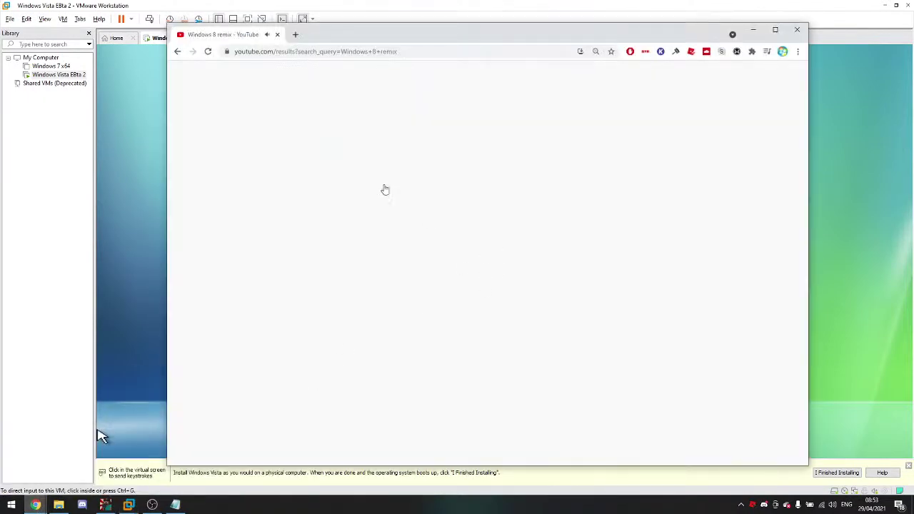
{"action": "left_click", "coordinate": [368, 144]}
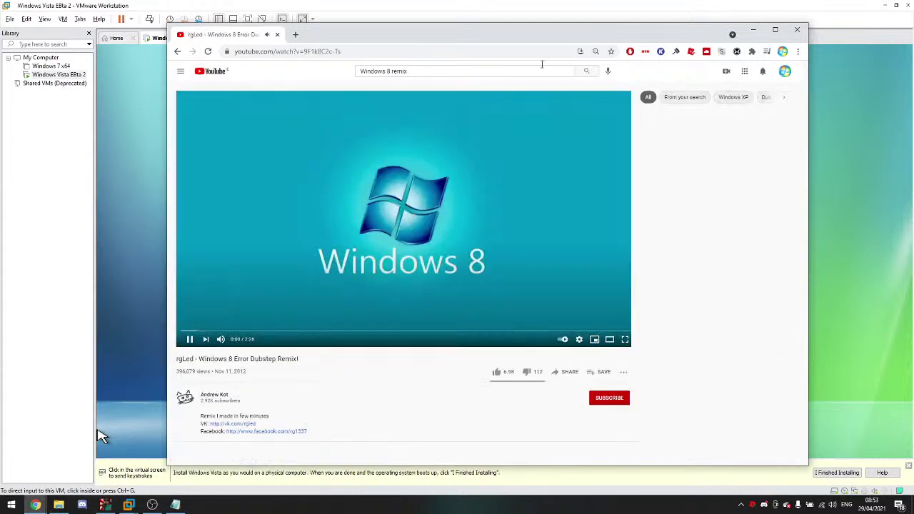
Step: Reset the Vista virtual machine from VMware's power menu
{"action": "left_click", "coordinate": [100, 436]}
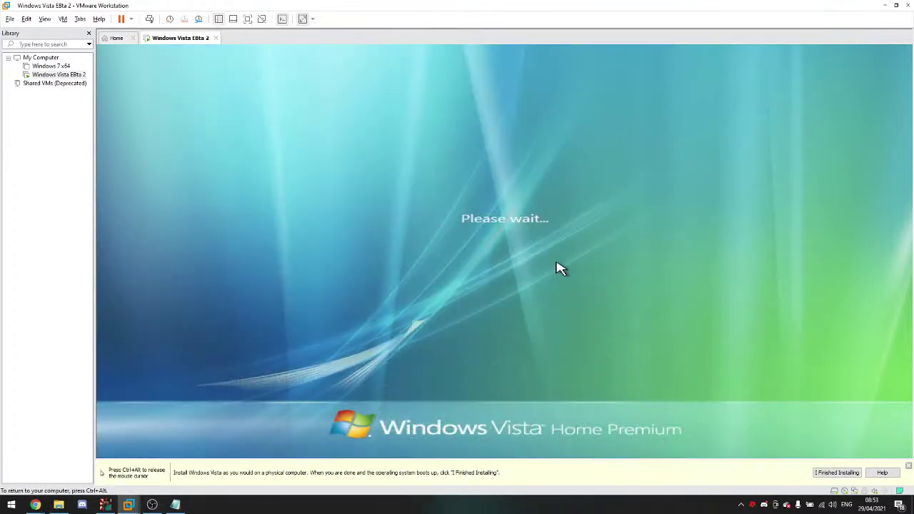
{"action": "key", "text": "ctrl+alt"}
{"action": "left_click", "coordinate": [131, 18]}
{"action": "left_click", "coordinate": [143, 109]}
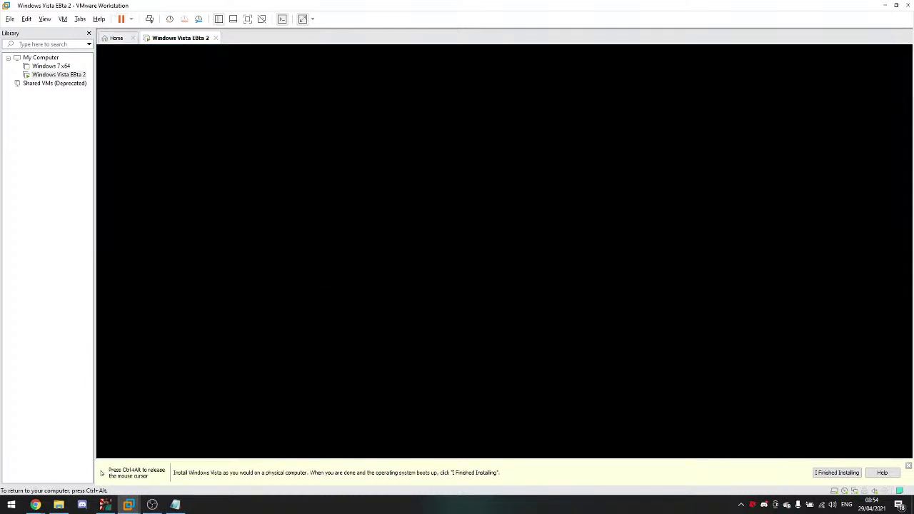
Step: Choose Start Windows Normally in the recovery menu and let Vista boot
{"action": "key", "text": "Return"}
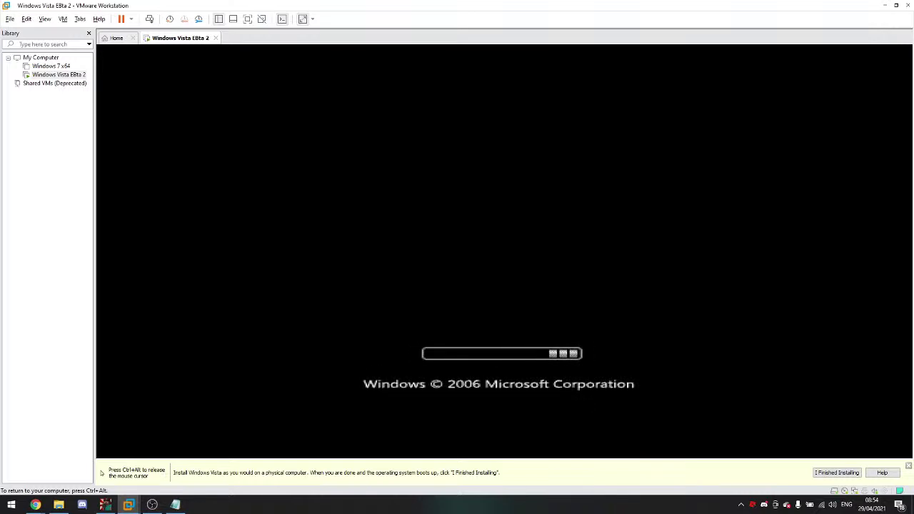
{"action": "key", "text": "ctrl+alt"}
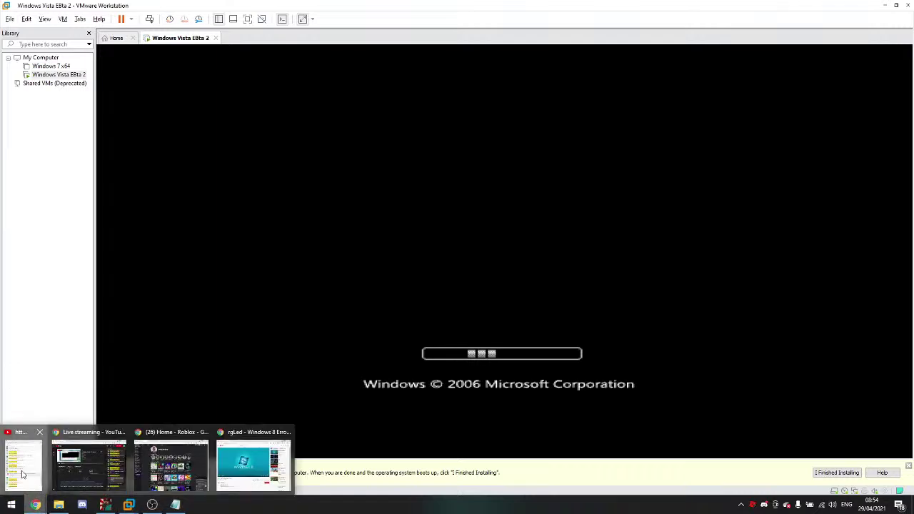
{"action": "left_click", "coordinate": [22, 474]}
{"action": "left_click", "coordinate": [140, 425]}
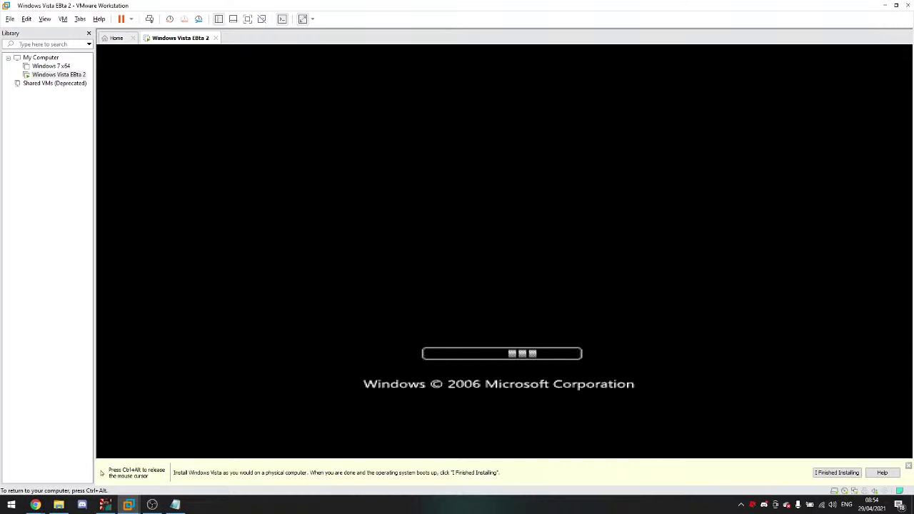
Step: Bring up the YouTube live chat popout while setup reaches the user-name screen
{"action": "key", "text": "ctrl+alt"}
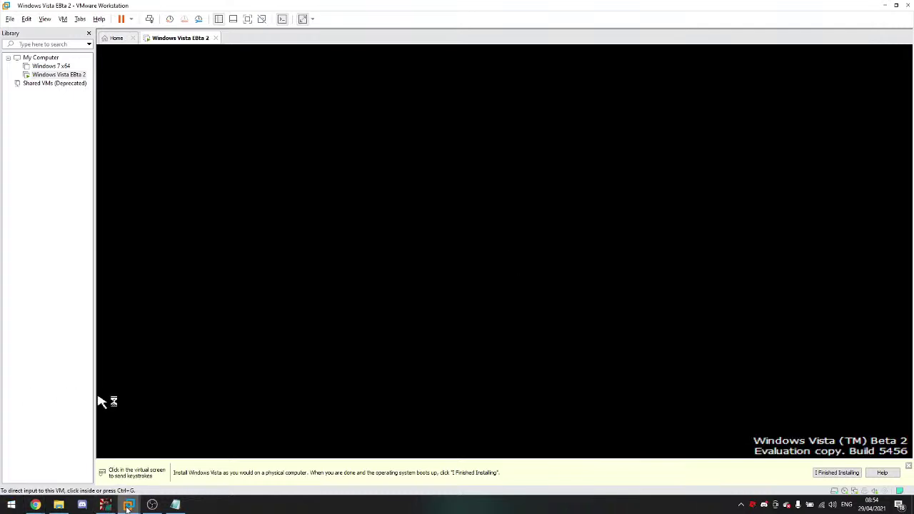
{"action": "left_click", "coordinate": [54, 507]}
{"action": "left_click", "coordinate": [54, 506]}
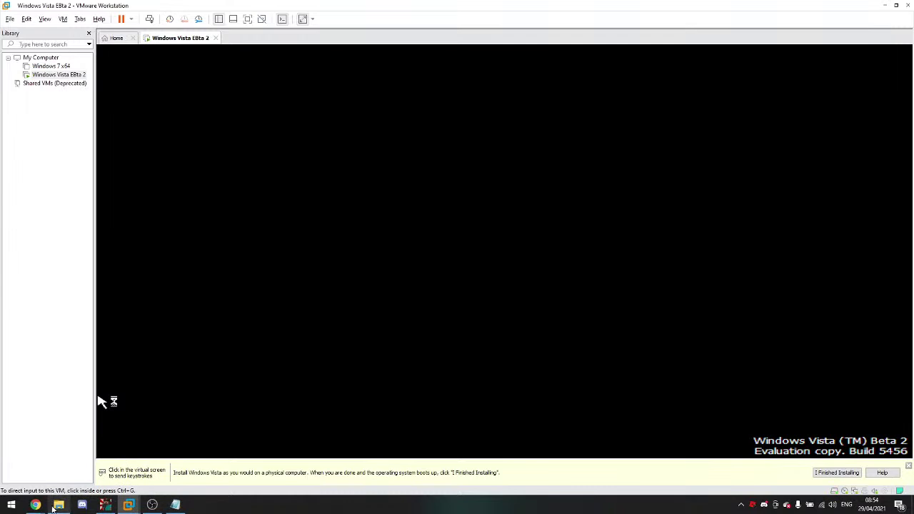
{"action": "mouse_move", "coordinate": [35, 505]}
{"action": "left_click", "coordinate": [39, 477]}
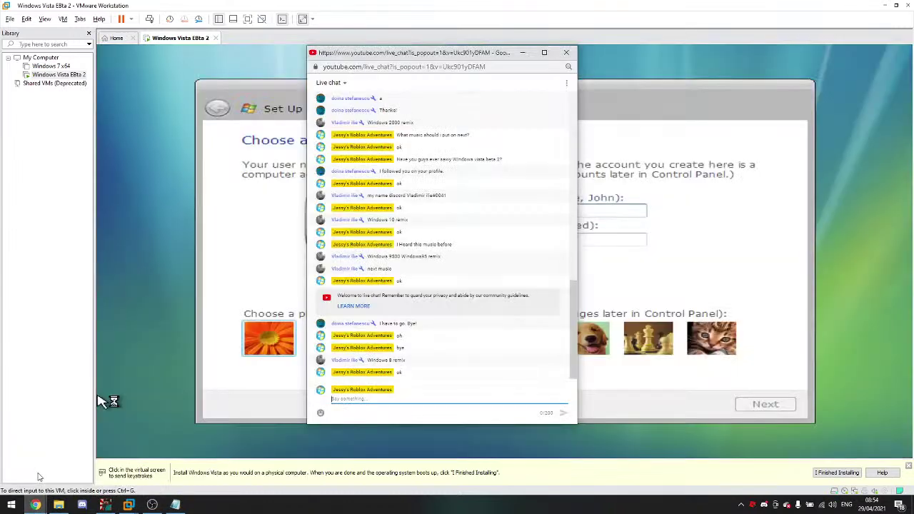
Step: Launch regedit from a Shift+F10 prompt and expand HKEY_LOCAL_MACHINE > SYSTEM
{"action": "left_click", "coordinate": [100, 401]}
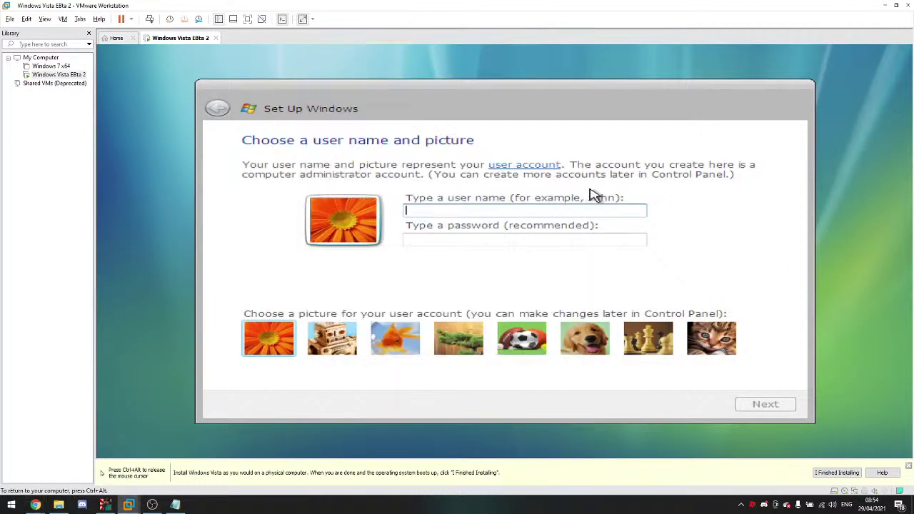
{"action": "key", "text": "shift+F10"}
{"action": "type", "text": "regedit"}
{"action": "key", "text": "Return"}
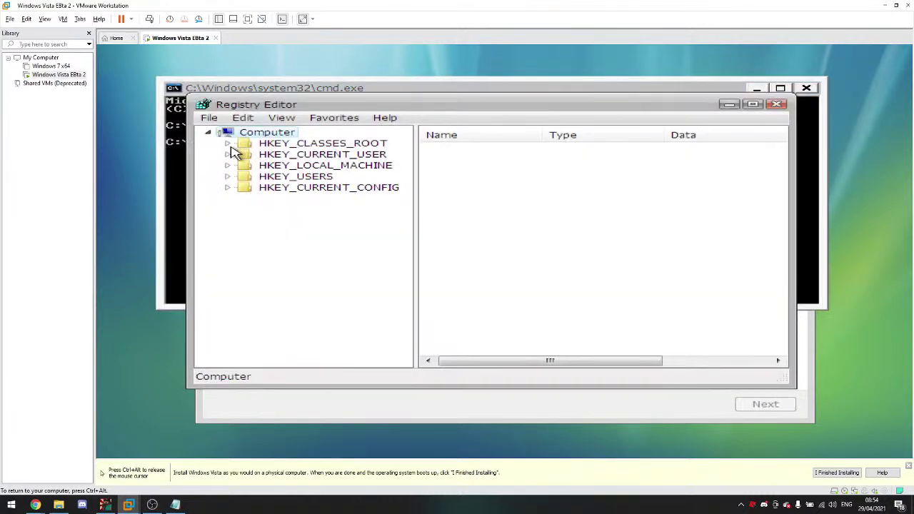
{"action": "left_click", "coordinate": [227, 165]}
{"action": "left_click", "coordinate": [246, 243]}
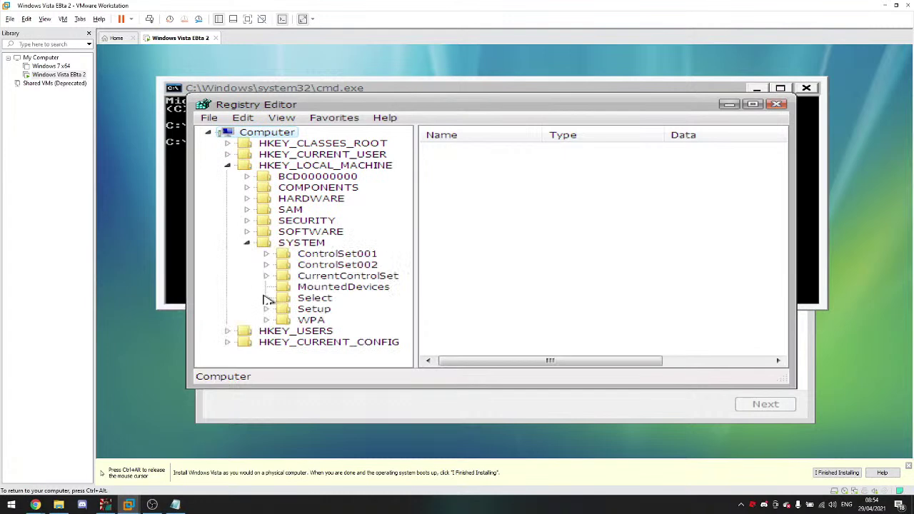
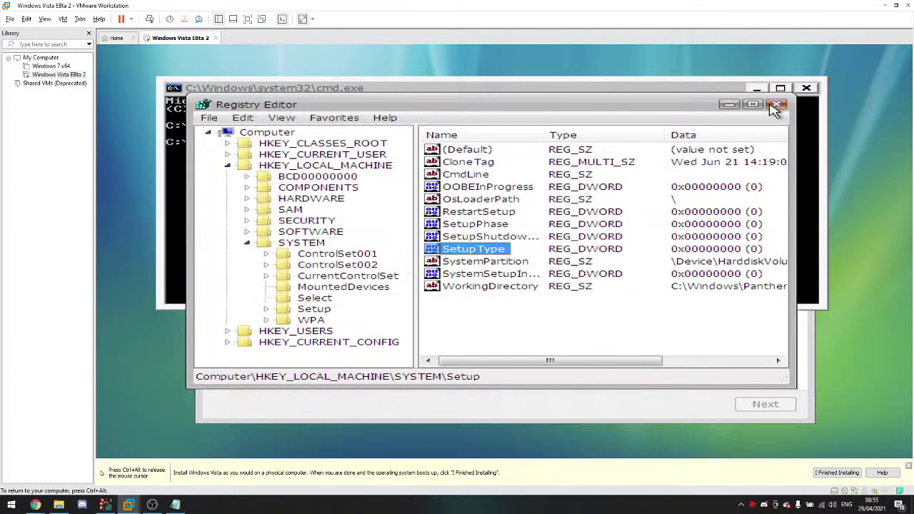
Step: Close the Registry Editor in the Vista guest to return to the command prompt
{"action": "left_click", "coordinate": [776, 106]}
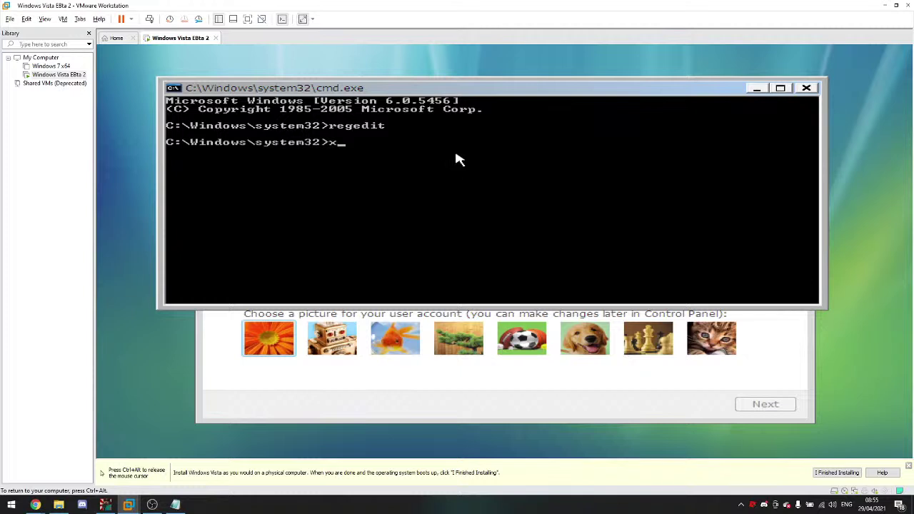
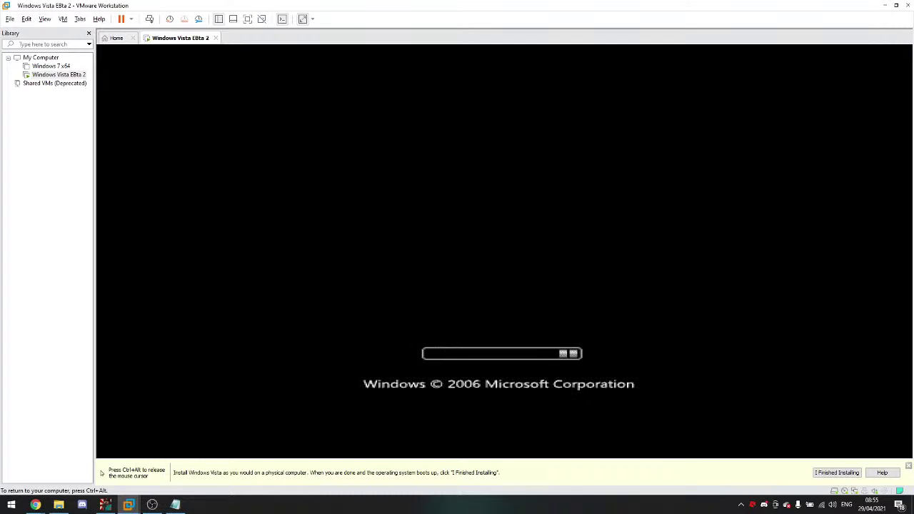
Step: Post 'Hi' and a message about installing Vista Beta 2 in the YouTube live chat
{"action": "mouse_move", "coordinate": [35, 505]}
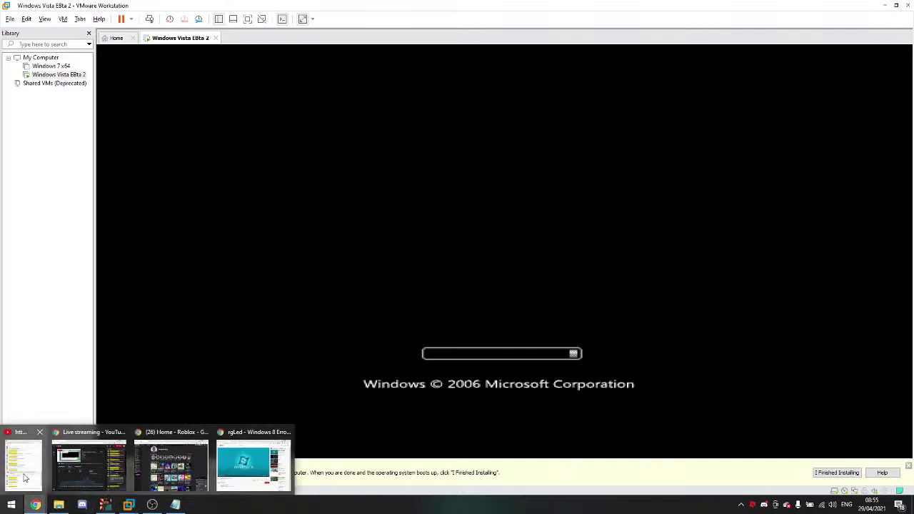
{"action": "left_click", "coordinate": [25, 476]}
{"action": "type", "text": "H"}
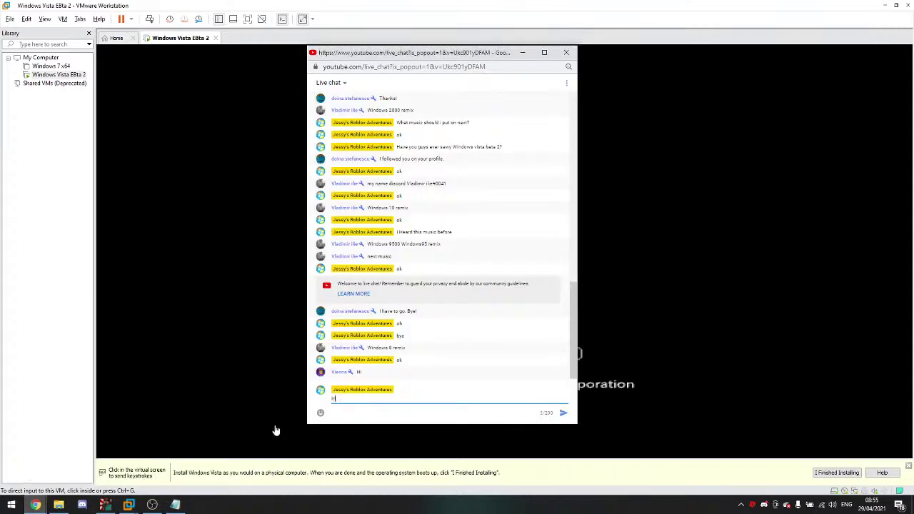
{"action": "type", "text": "i"}
{"action": "key", "text": "Return"}
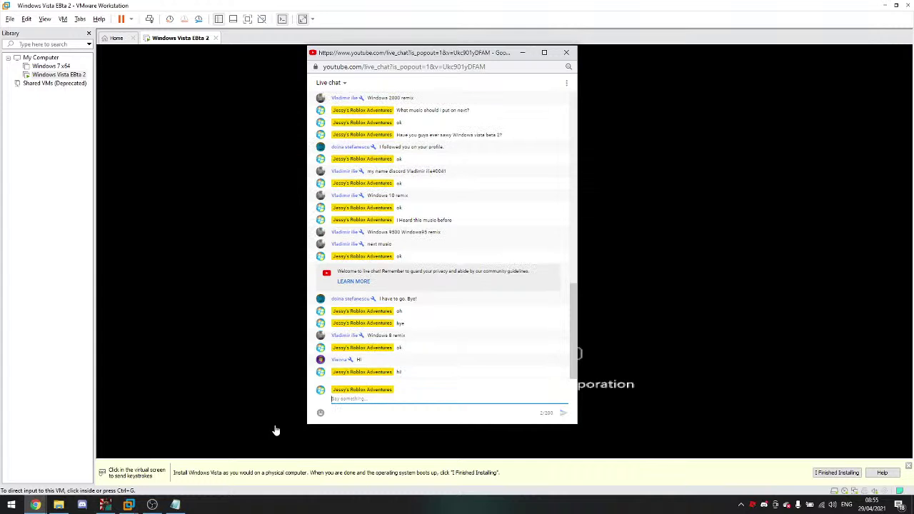
{"action": "type", "text": "Win"}
{"action": "key", "text": "Return"}
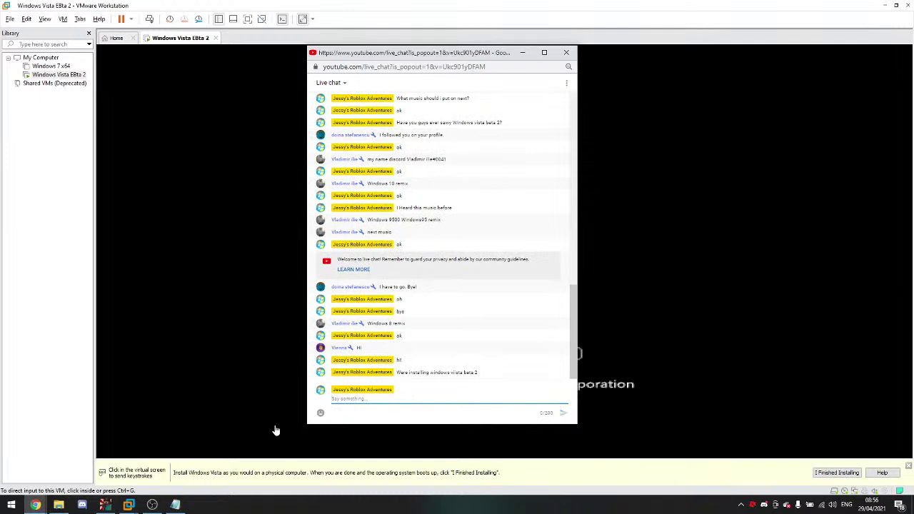
Step: Post 'Were about to log in' in the chat and recapture the VM's input
{"action": "type", "text": "Were about to log in"}
{"action": "key", "text": "Return"}
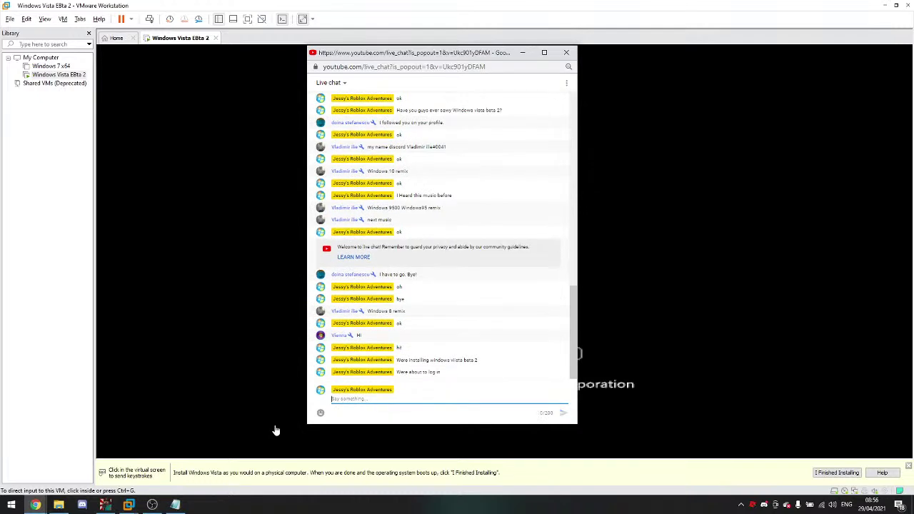
{"action": "left_click", "coordinate": [270, 403]}
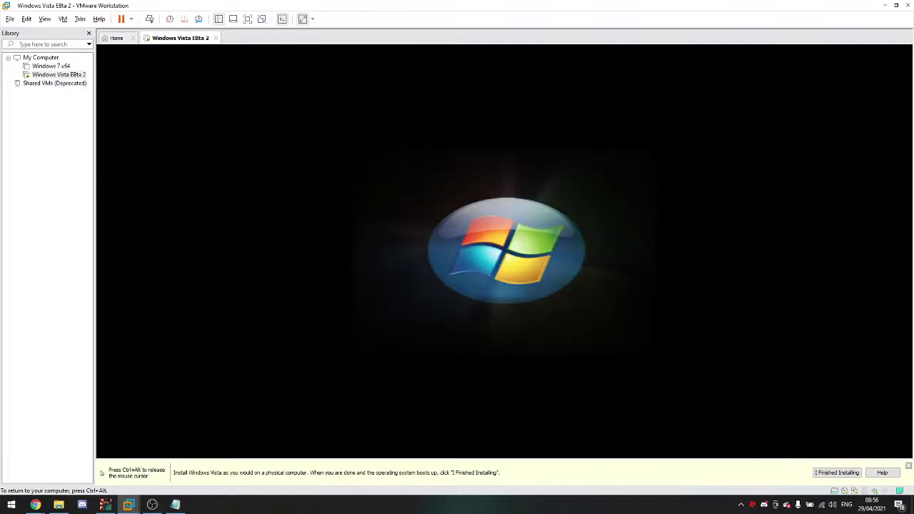
Step: Log in to Vista with the account password, checking the live chat while it loads
{"action": "type", "text": "123"}
{"action": "key", "text": "Return"}
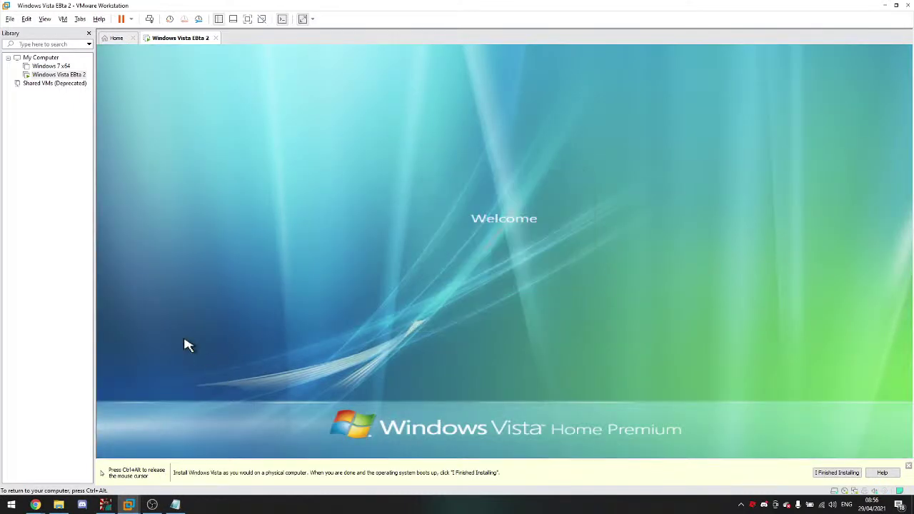
{"action": "mouse_move", "coordinate": [35, 504]}
{"action": "left_click", "coordinate": [60, 478]}
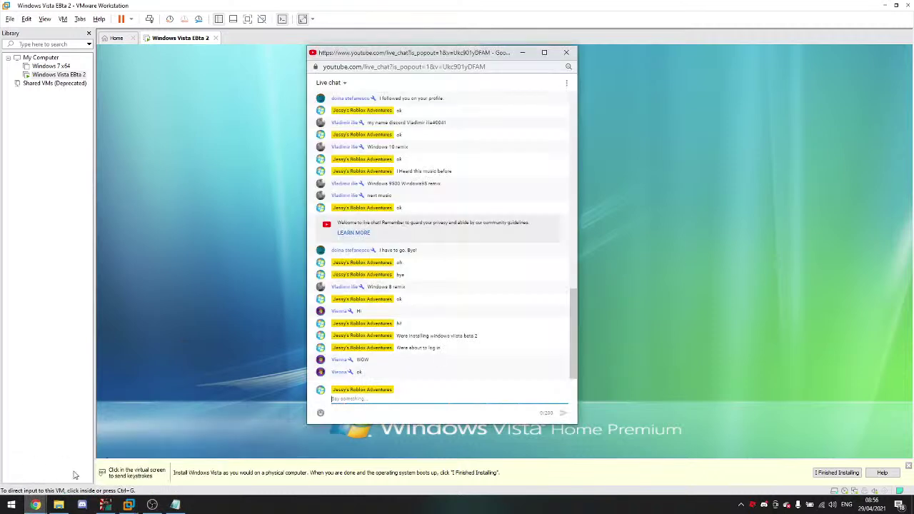
{"action": "left_click", "coordinate": [199, 434]}
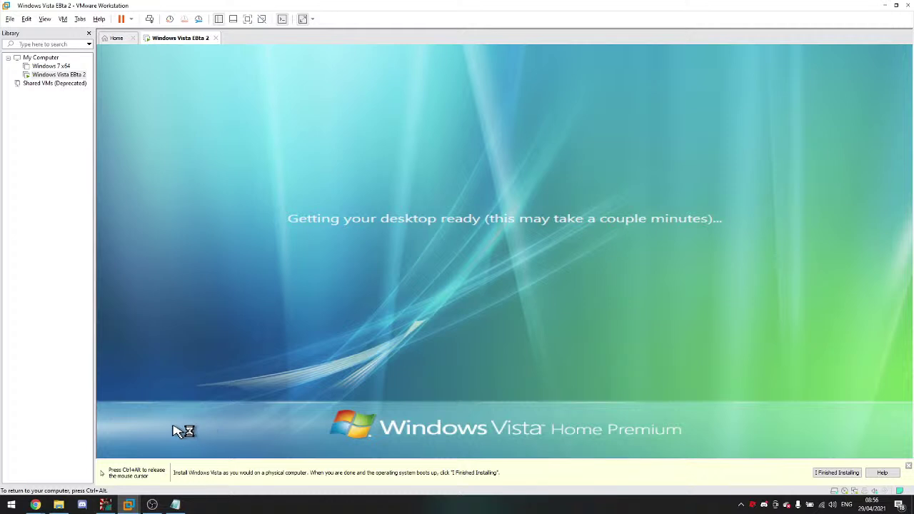
Step: Bring up the Vista security options screen with Ctrl+Alt+Insert, dismiss it, and release input
{"action": "key", "text": "ctrl+alt+Insert"}
{"action": "left_click", "coordinate": [477, 382]}
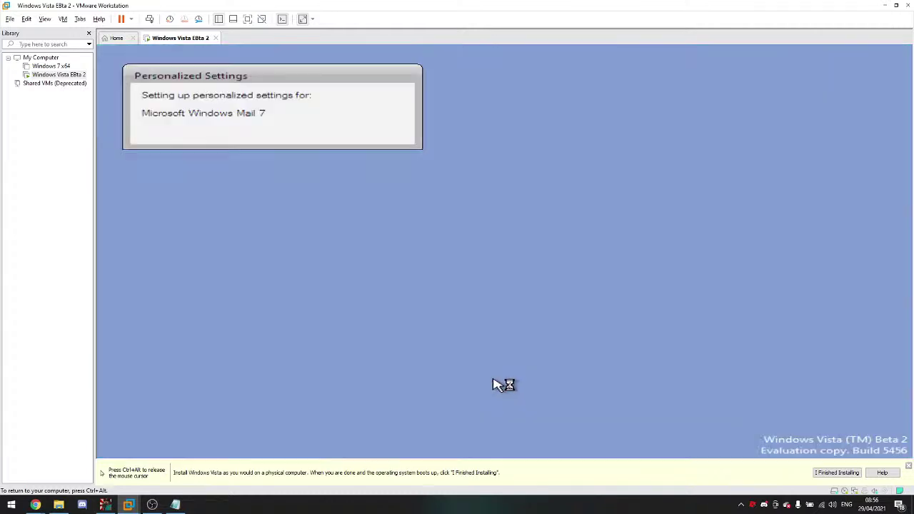
{"action": "key", "text": "ctrl+alt"}
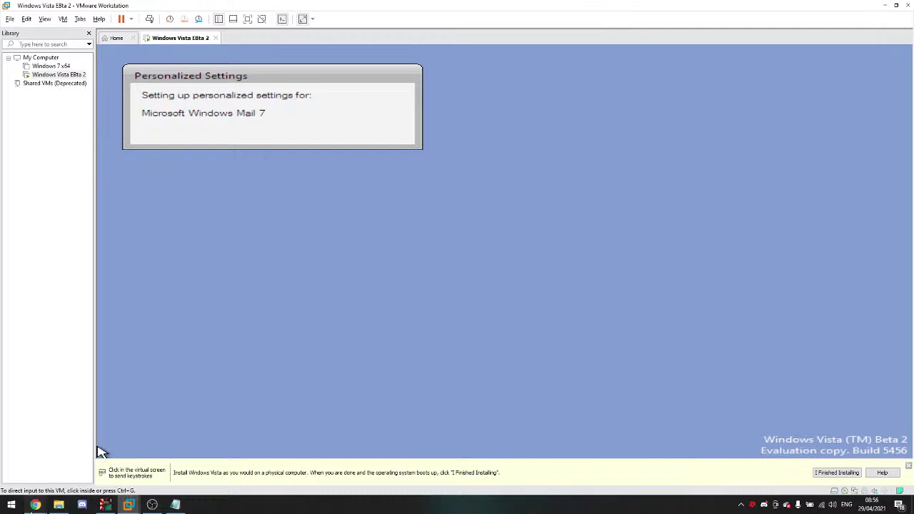
Step: Check the YouTube music video window, then close the Vista Welcome Center
{"action": "mouse_move", "coordinate": [35, 505]}
{"action": "left_click", "coordinate": [250, 457]}
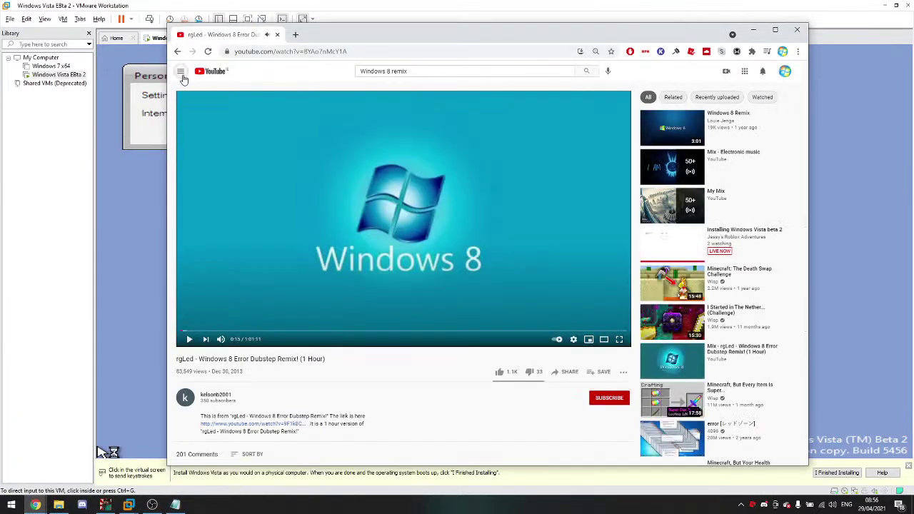
{"action": "left_click", "coordinate": [182, 74]}
{"action": "left_click", "coordinate": [160, 263]}
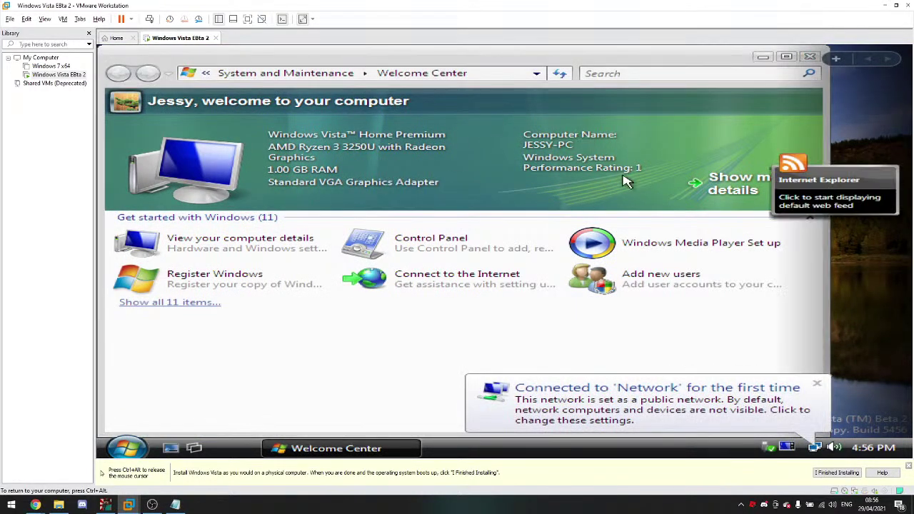
{"action": "left_click", "coordinate": [812, 57]}
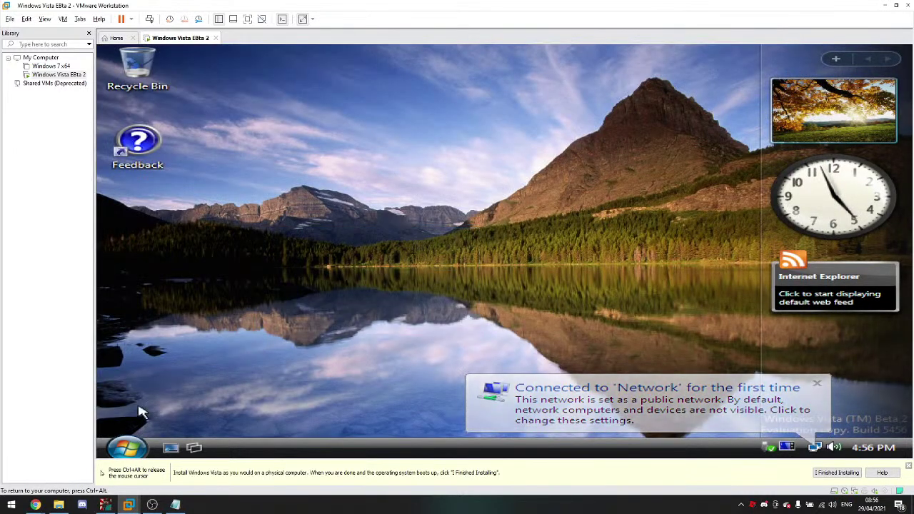
Step: Open the Computer window from the Vista Start menu and switch the VM to full screen
{"action": "mouse_move", "coordinate": [33, 506]}
{"action": "left_click", "coordinate": [42, 448]}
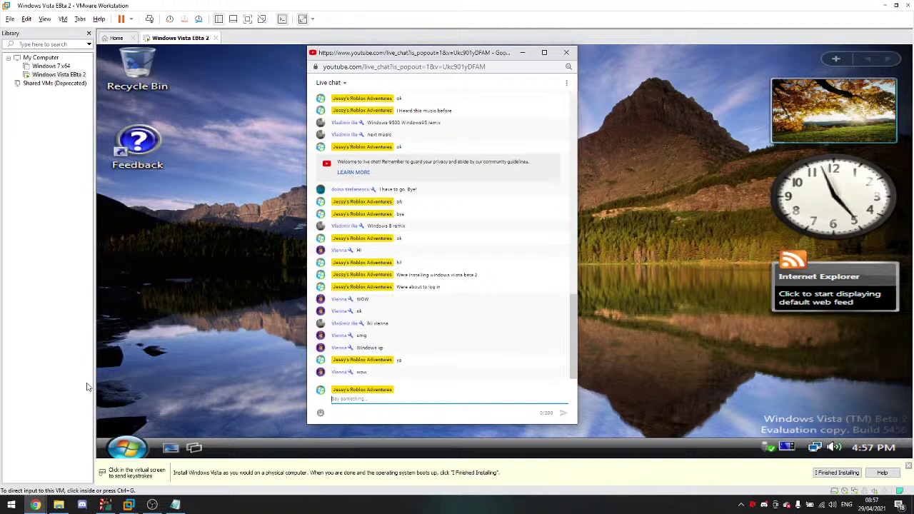
{"action": "left_click", "coordinate": [110, 379]}
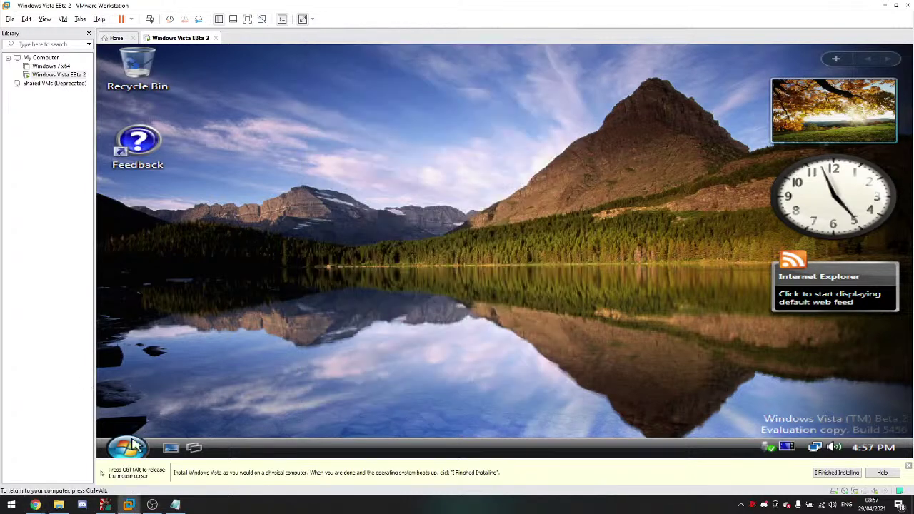
{"action": "left_click", "coordinate": [127, 448]}
{"action": "left_click", "coordinate": [391, 284]}
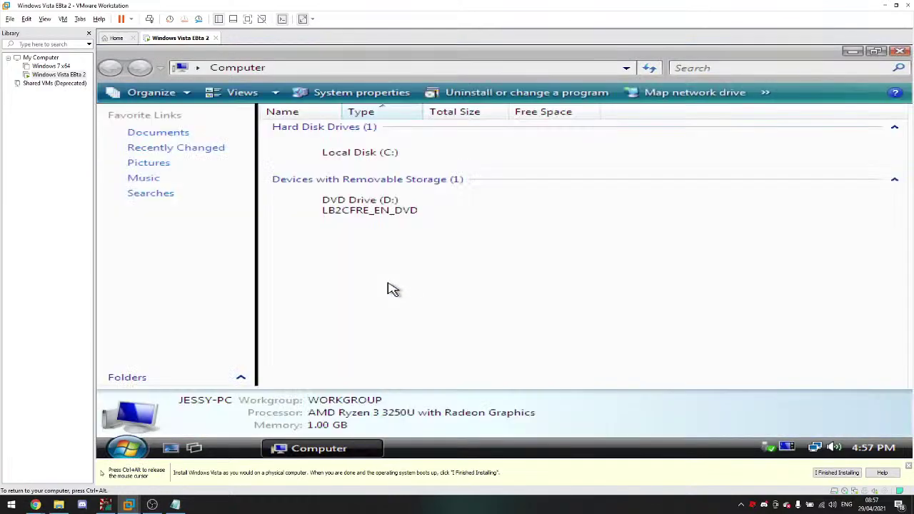
{"action": "left_click", "coordinate": [247, 20]}
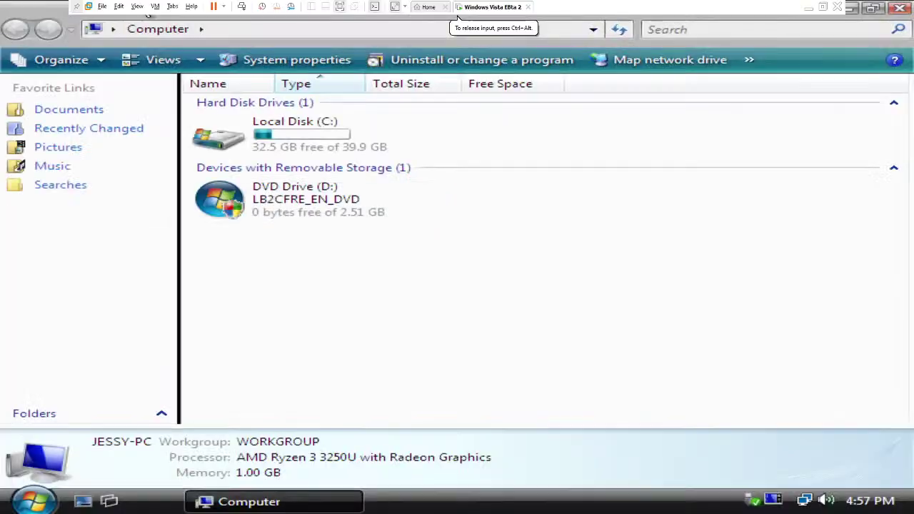
Step: Raise the guest resolution to 1920 by 1080 through Personalize > Display Settings and keep it
{"action": "left_click", "coordinate": [903, 7]}
{"action": "right_click", "coordinate": [357, 155]}
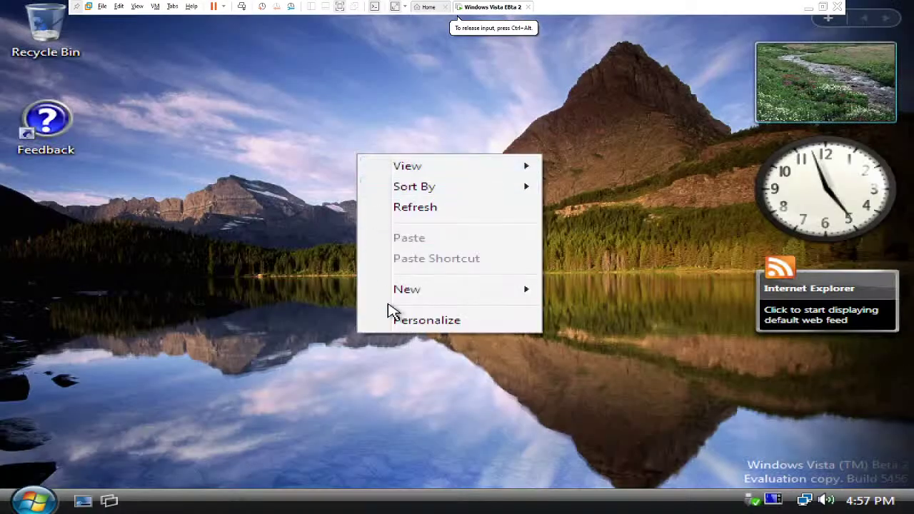
{"action": "left_click", "coordinate": [392, 321]}
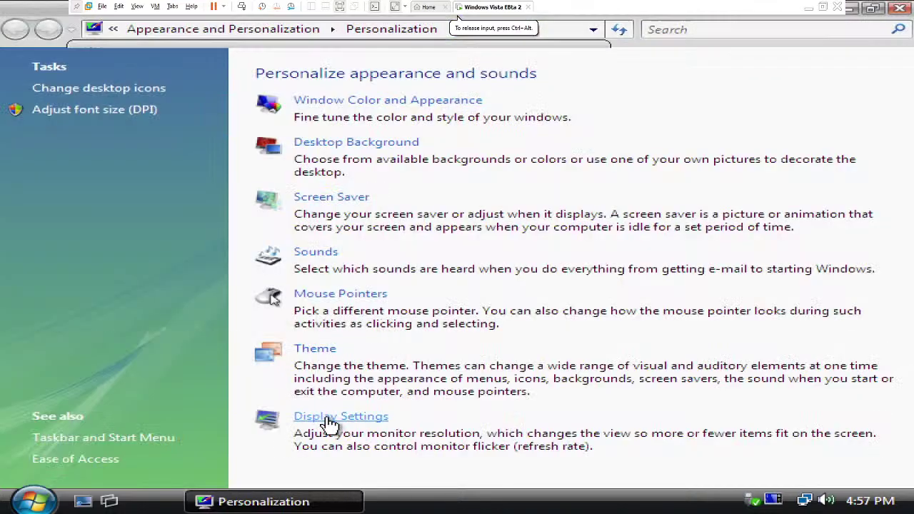
{"action": "left_click", "coordinate": [327, 417]}
{"action": "left_click_drag", "start_coordinate": [157, 345], "coordinate": [316, 343]}
{"action": "left_click", "coordinate": [343, 426]}
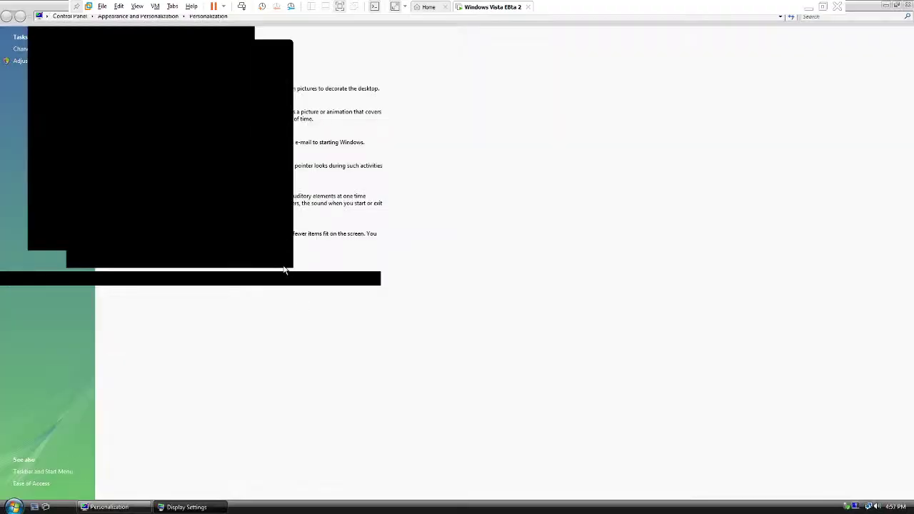
{"action": "left_click", "coordinate": [130, 143]}
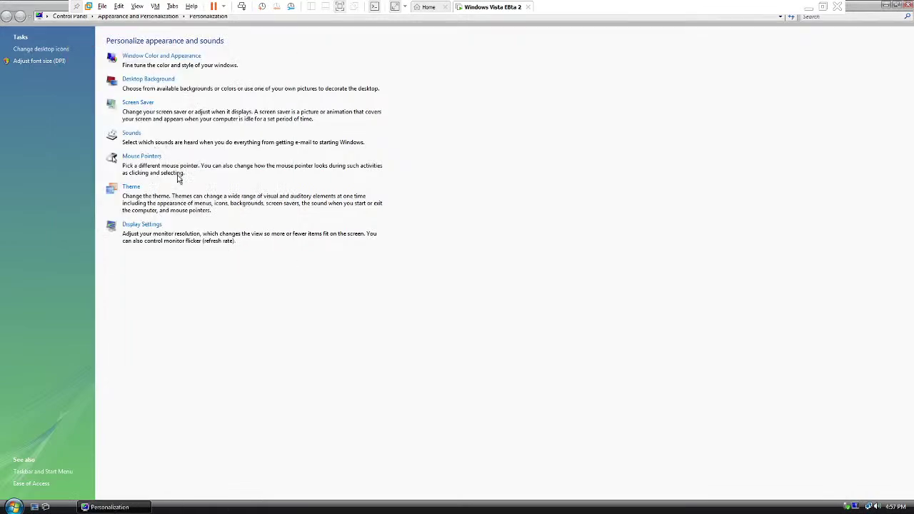
{"action": "left_click", "coordinate": [909, 6]}
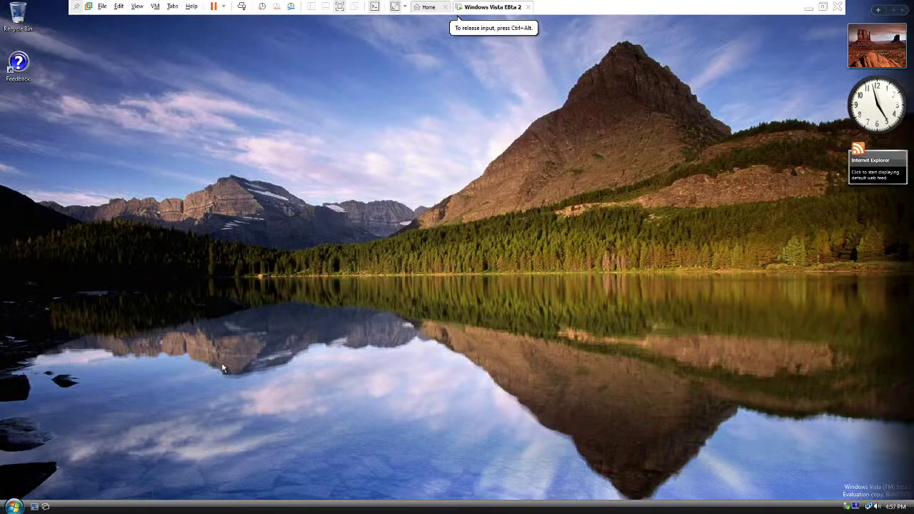
Step: Leave full-screen mode for the windowed VMware Workstation view
{"action": "left_click", "coordinate": [15, 506]}
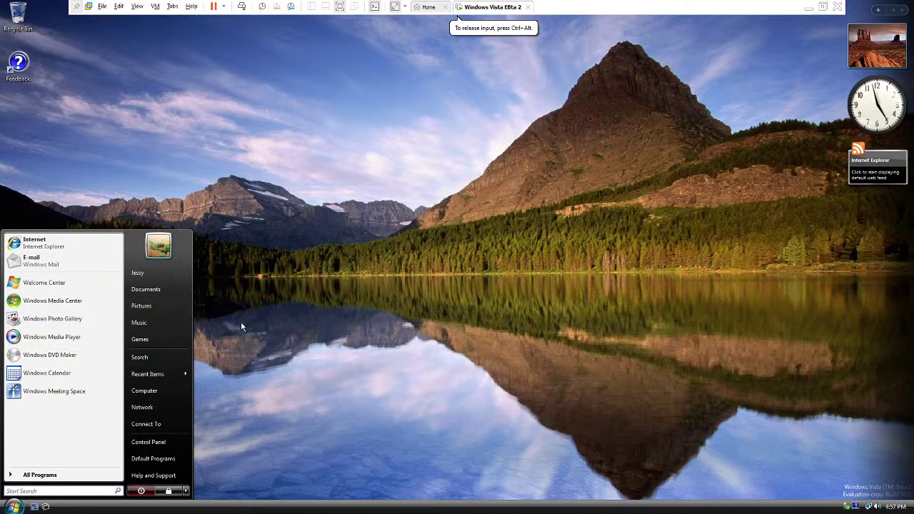
{"action": "left_click", "coordinate": [235, 323]}
{"action": "key", "text": "ctrl+alt+Return"}
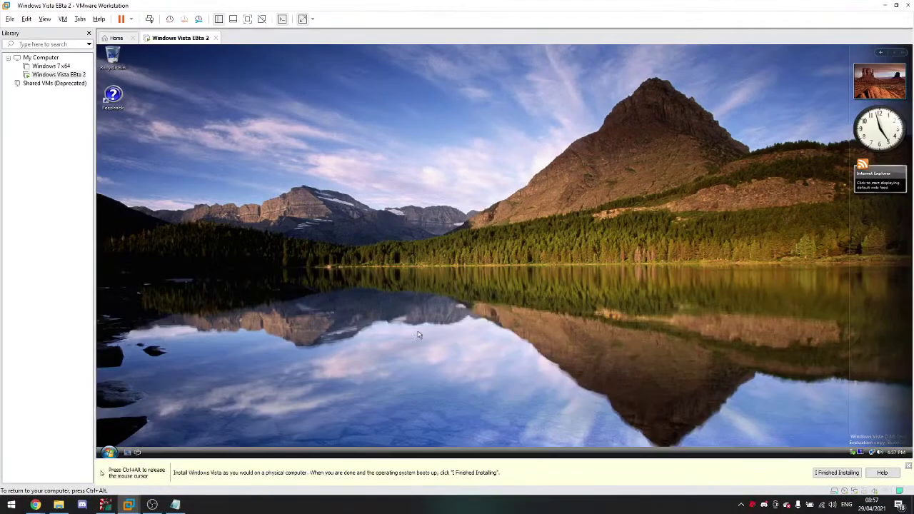
{"action": "mouse_move", "coordinate": [35, 505]}
{"action": "left_click", "coordinate": [38, 476]}
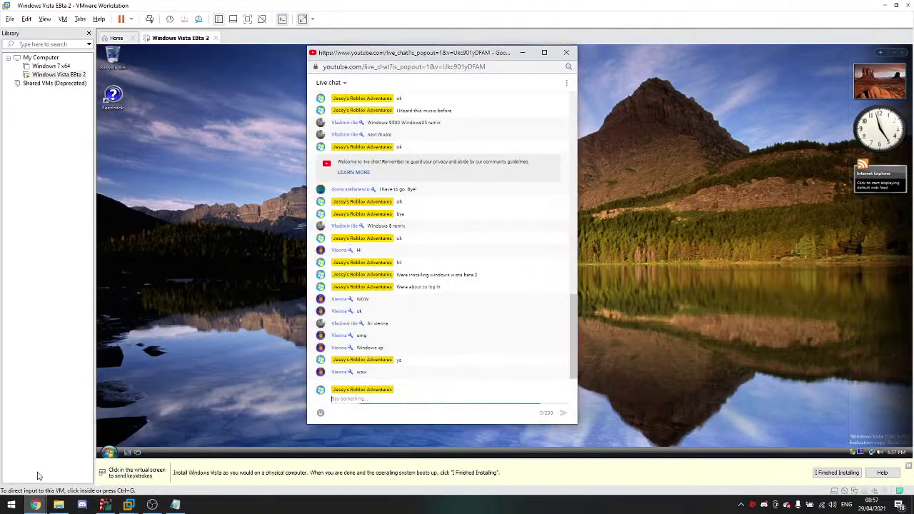
{"action": "left_click", "coordinate": [122, 388]}
Step: Open User Accounts from the Vista Start menu and send a 'VMware i…' chat message
{"action": "left_click", "coordinate": [109, 452]}
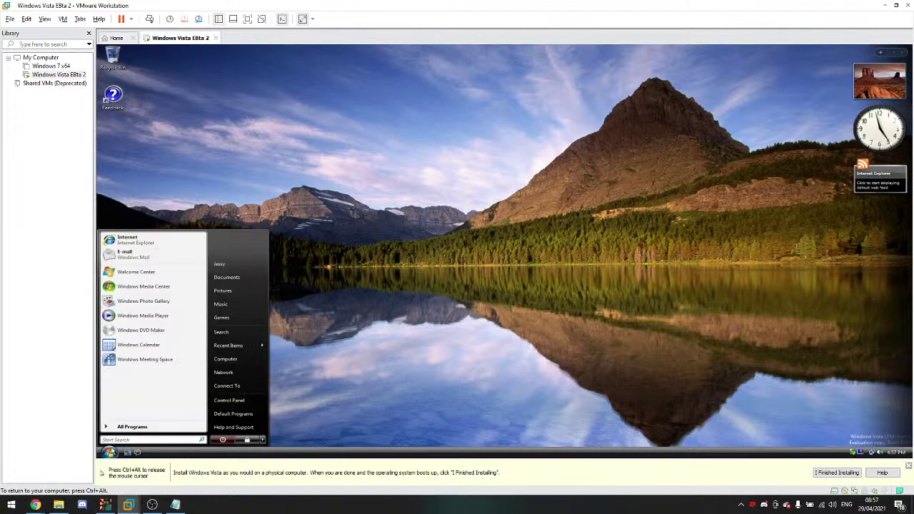
{"action": "left_click", "coordinate": [243, 242]}
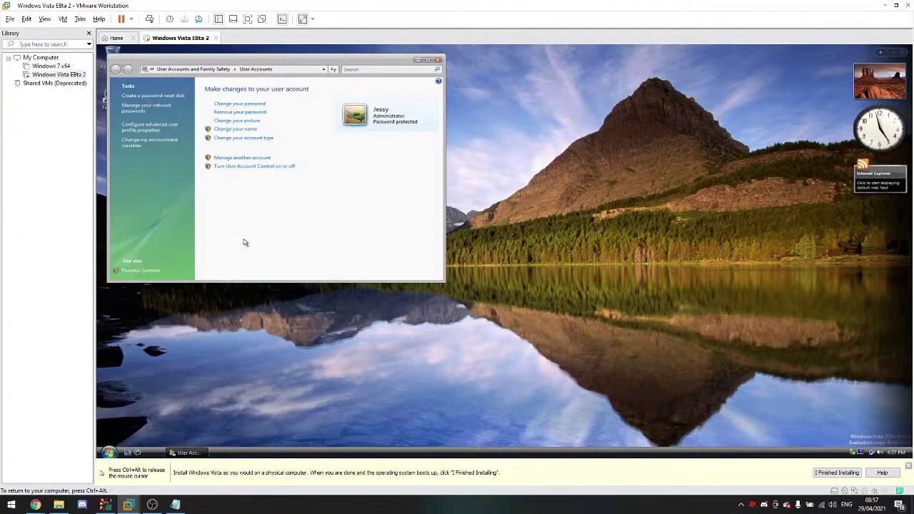
{"action": "key", "text": "ctrl+alt"}
{"action": "mouse_move", "coordinate": [35, 505]}
{"action": "left_click", "coordinate": [43, 475]}
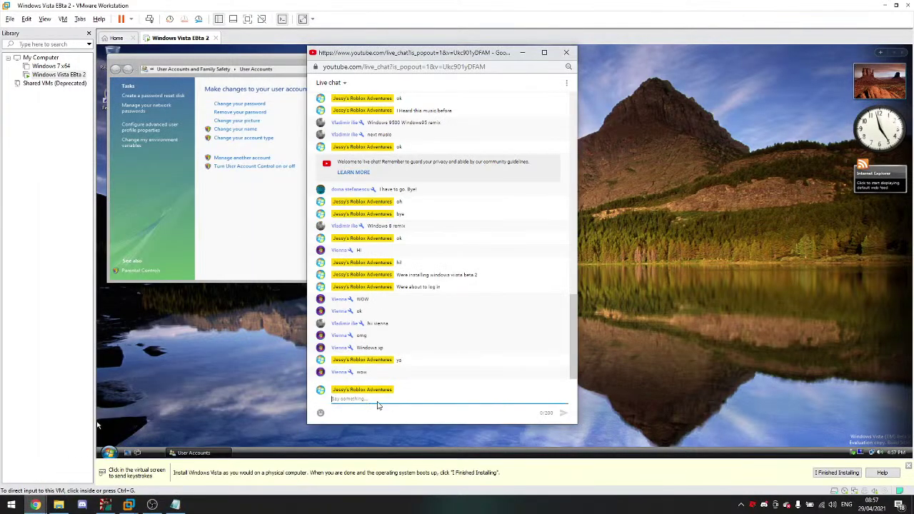
{"action": "type", "text": "VMware i"}
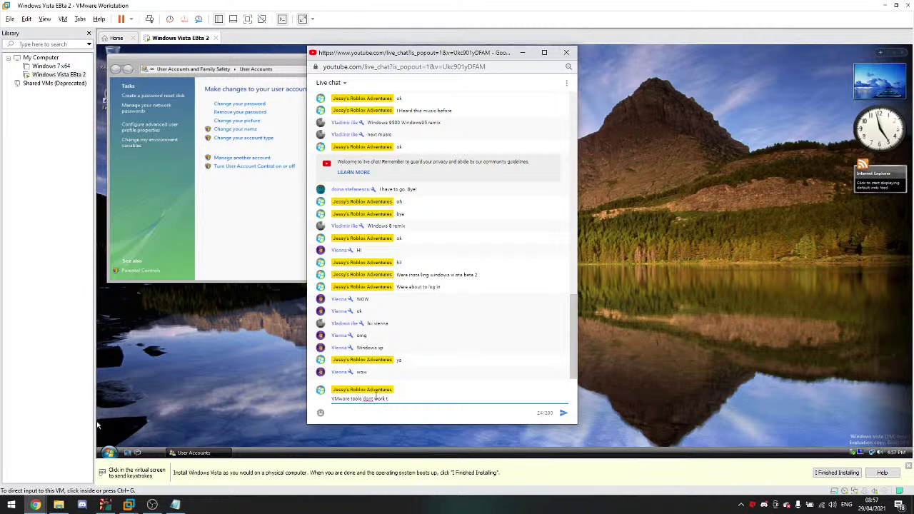
{"action": "key", "text": "Return"}
{"action": "left_click", "coordinate": [283, 383]}
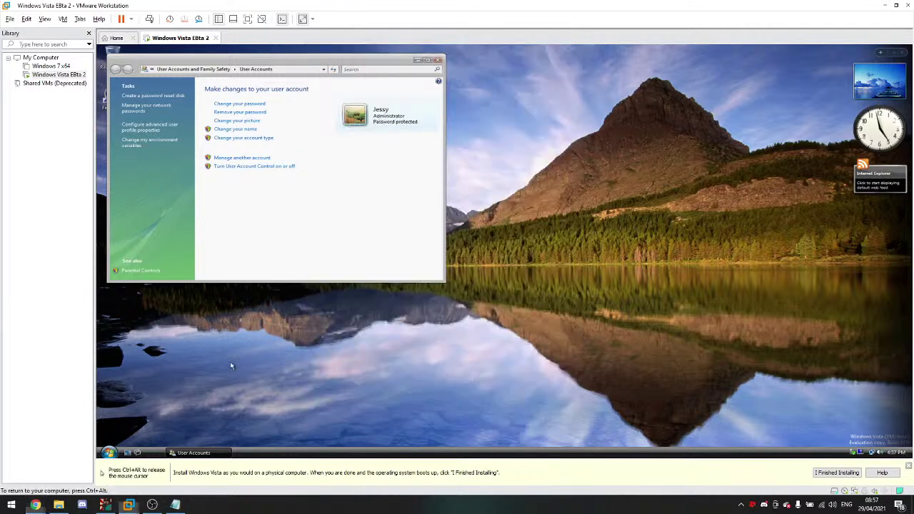
Step: Remove the account password by entering the current one, then close User Accounts
{"action": "left_click_drag", "start_coordinate": [377, 59], "coordinate": [460, 91]}
{"action": "left_click", "coordinate": [322, 143]}
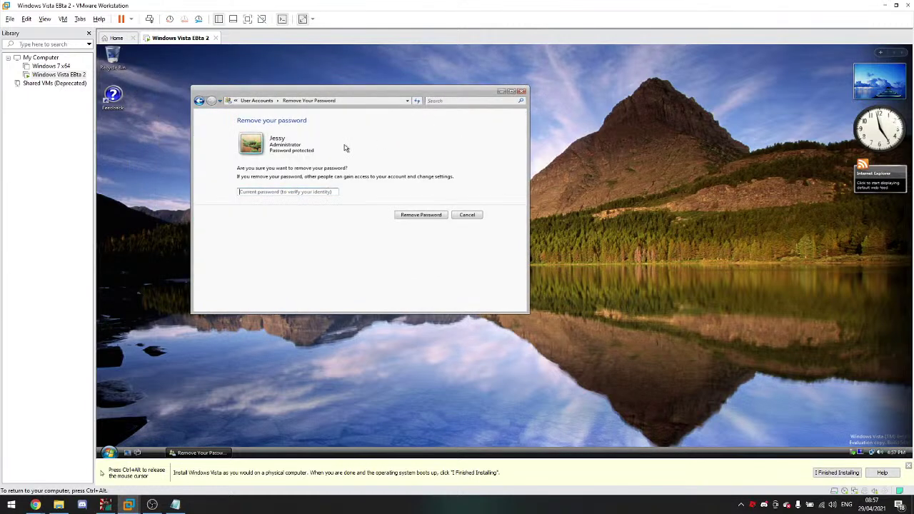
{"action": "type", "text": "12"}
{"action": "key", "text": "Return"}
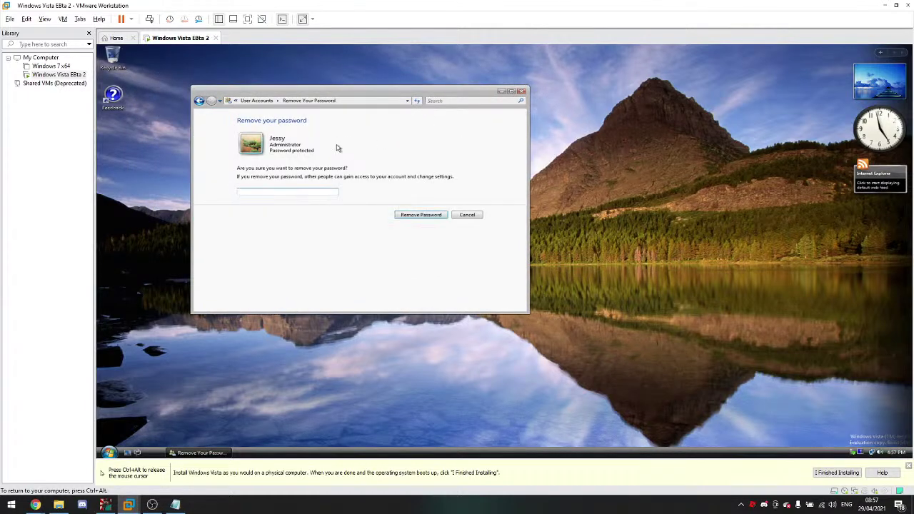
{"action": "left_click", "coordinate": [522, 92]}
Step: Release input from the guest and open the Workstation VM menu
{"action": "left_click_drag", "start_coordinate": [486, 131], "coordinate": [313, 271]}
{"action": "left_click", "coordinate": [109, 452]}
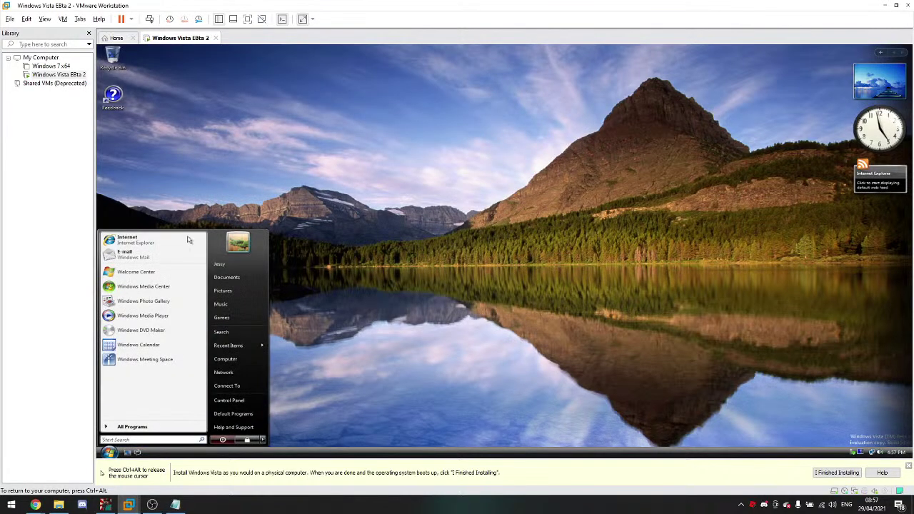
{"action": "key", "text": "ctrl+alt"}
{"action": "left_click", "coordinate": [79, 19]}
Step: Choose Install VMware Tools from the VM menu, then check YouTube Studio
{"action": "mouse_move", "coordinate": [63, 20]}
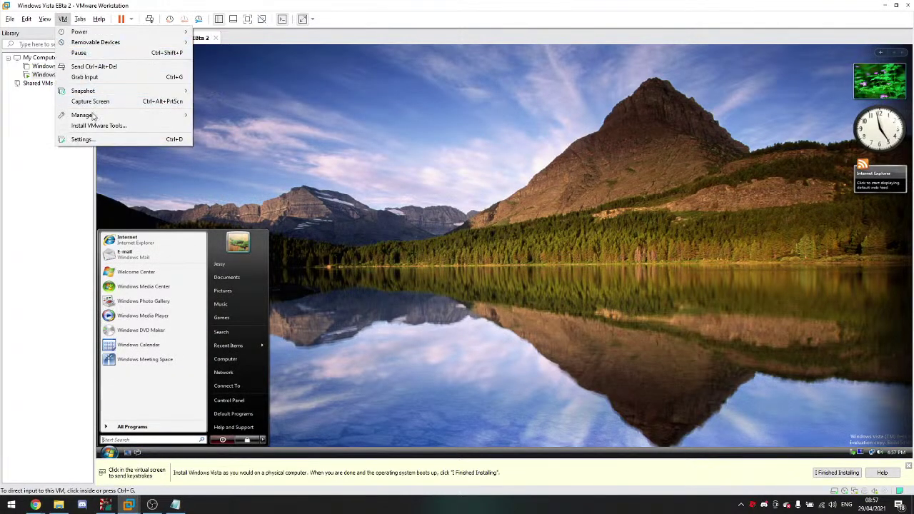
{"action": "left_click", "coordinate": [125, 124]}
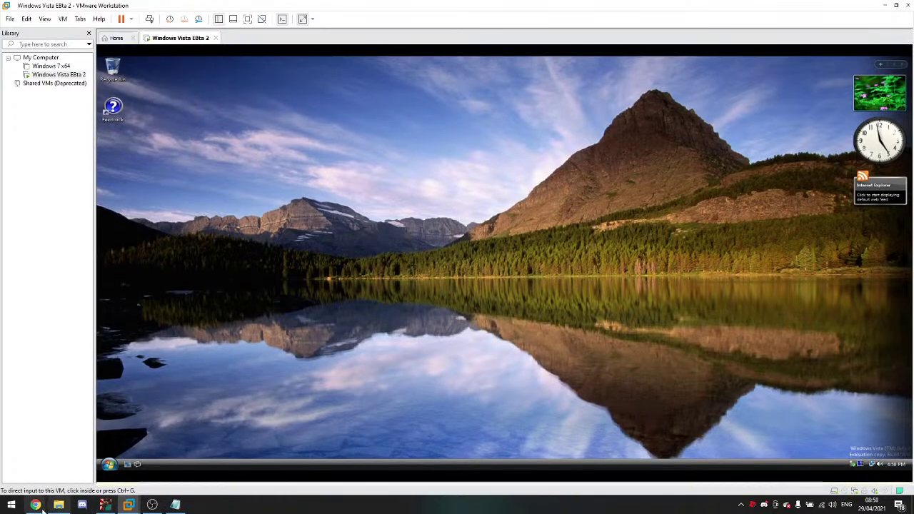
{"action": "mouse_move", "coordinate": [35, 507]}
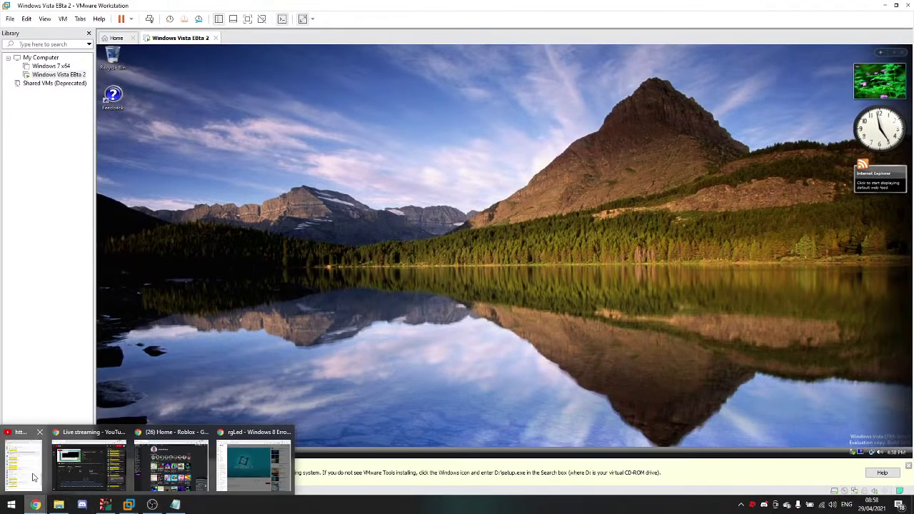
{"action": "mouse_move", "coordinate": [32, 477]}
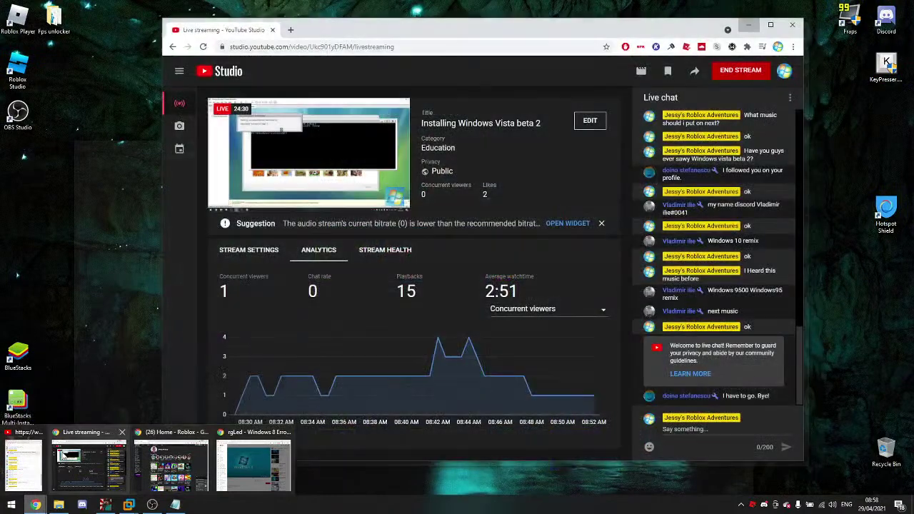
{"action": "left_click", "coordinate": [89, 465]}
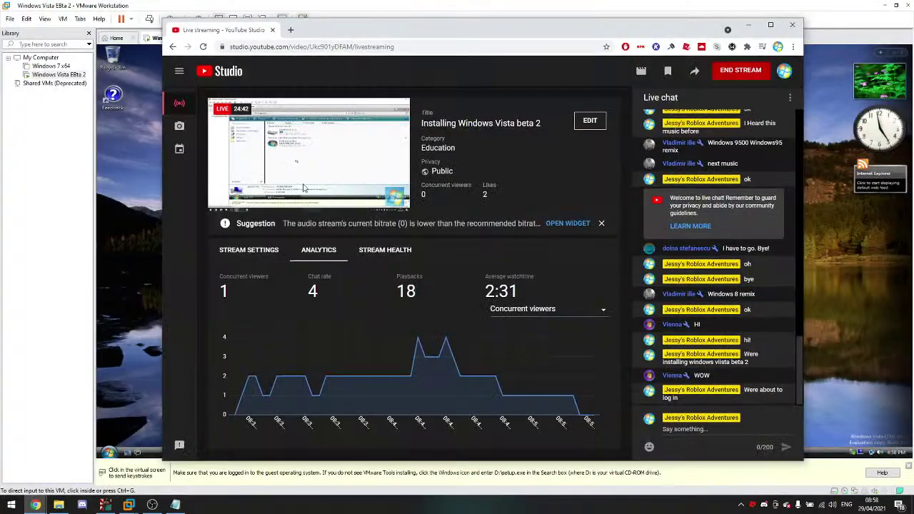
{"action": "left_click", "coordinate": [35, 505]}
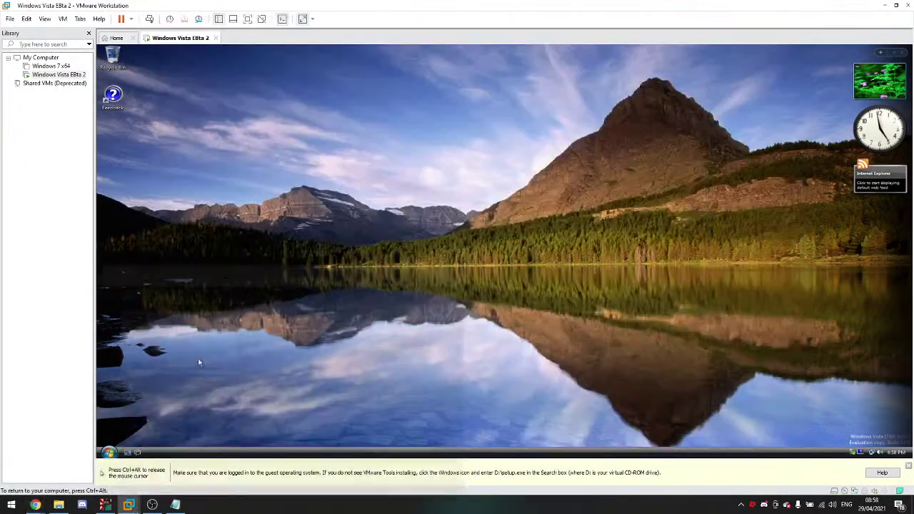
Step: Add a squinting-grin emoji to the live chat message and return to the VM
{"action": "mouse_move", "coordinate": [36, 505]}
{"action": "left_click", "coordinate": [34, 475]}
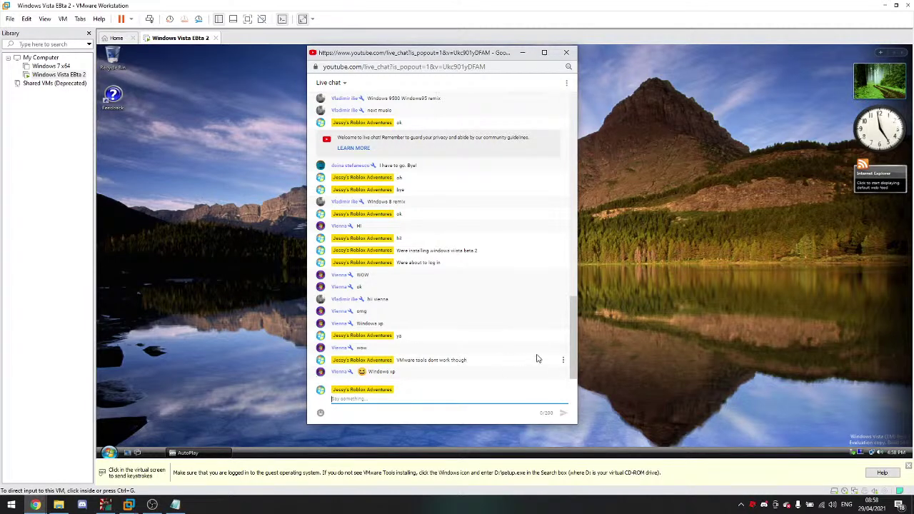
{"action": "key", "text": "super+period"}
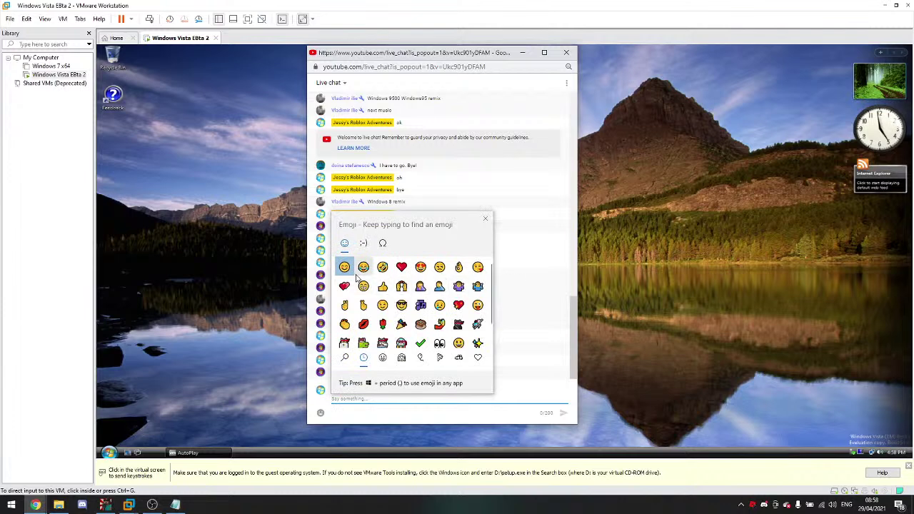
{"action": "left_click", "coordinate": [364, 268]}
{"action": "left_click", "coordinate": [485, 217]}
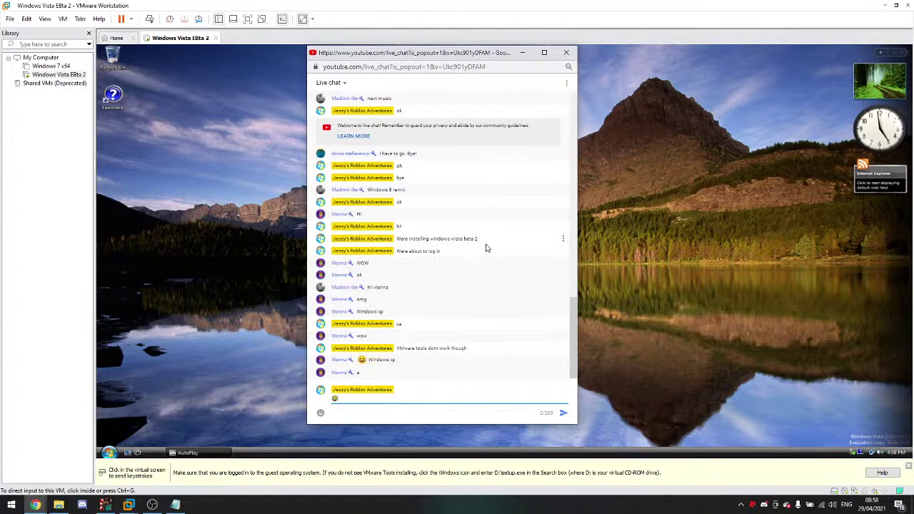
{"action": "left_click", "coordinate": [486, 248]}
Step: Run setup.exe from AutoPlay and allow it in the User Account Control prompt
{"action": "left_click", "coordinate": [474, 213]}
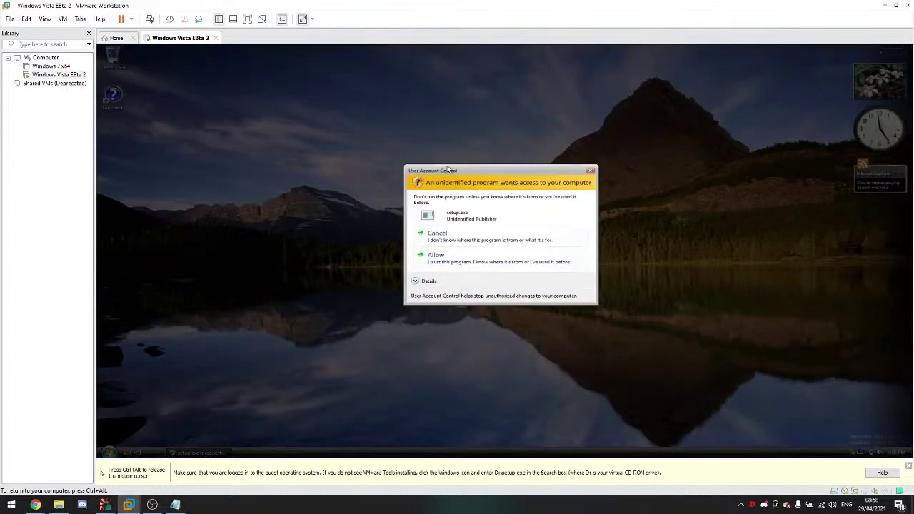
{"action": "left_click_drag", "start_coordinate": [449, 169], "coordinate": [421, 151]}
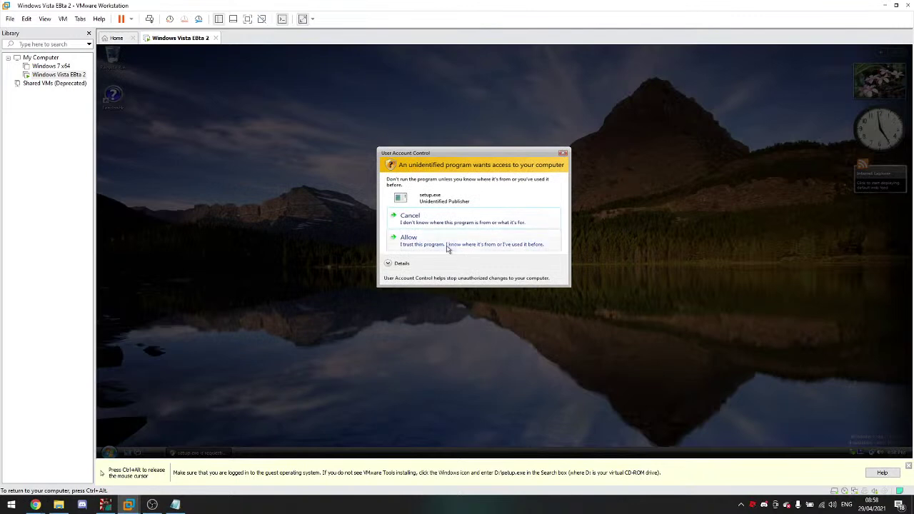
{"action": "left_click", "coordinate": [448, 246]}
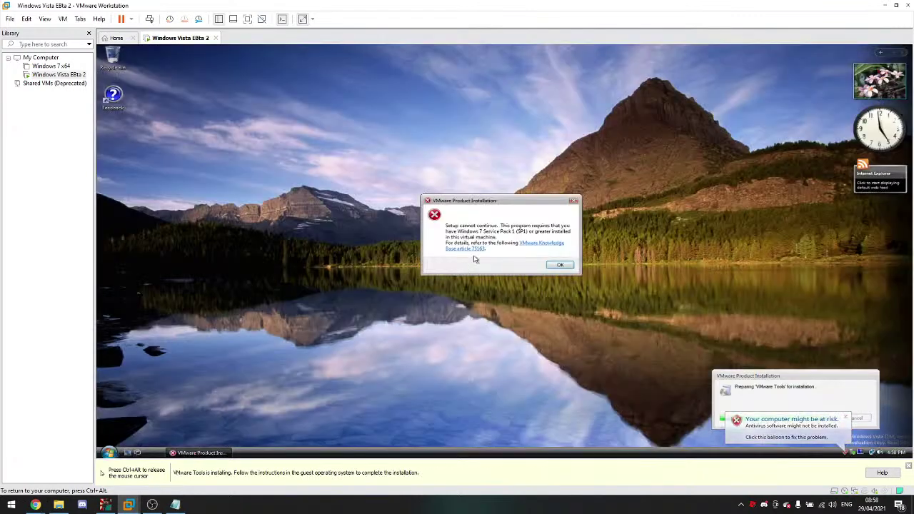
Step: Dismiss the 'Setup cannot continue' error requiring Windows 7 SP1
{"action": "mouse_move", "coordinate": [35, 505]}
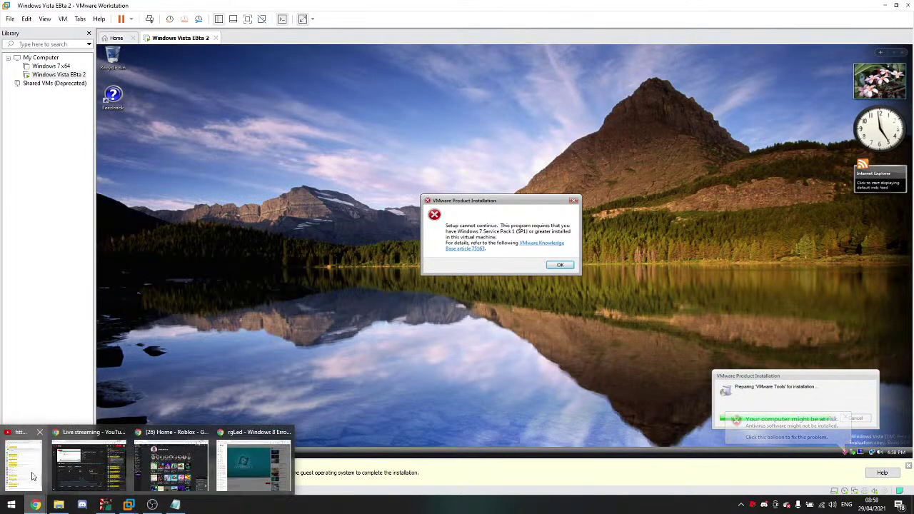
{"action": "left_click", "coordinate": [24, 464]}
{"action": "left_click", "coordinate": [128, 505]}
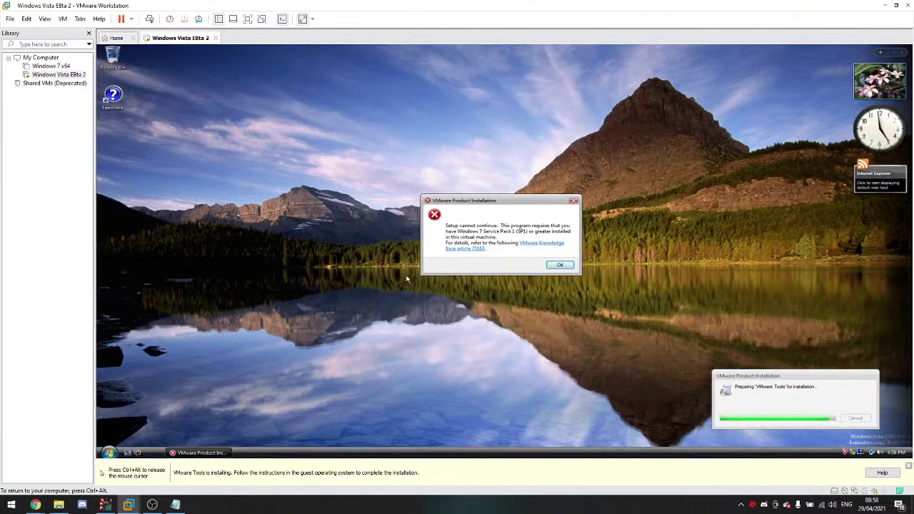
{"action": "left_click", "coordinate": [568, 267]}
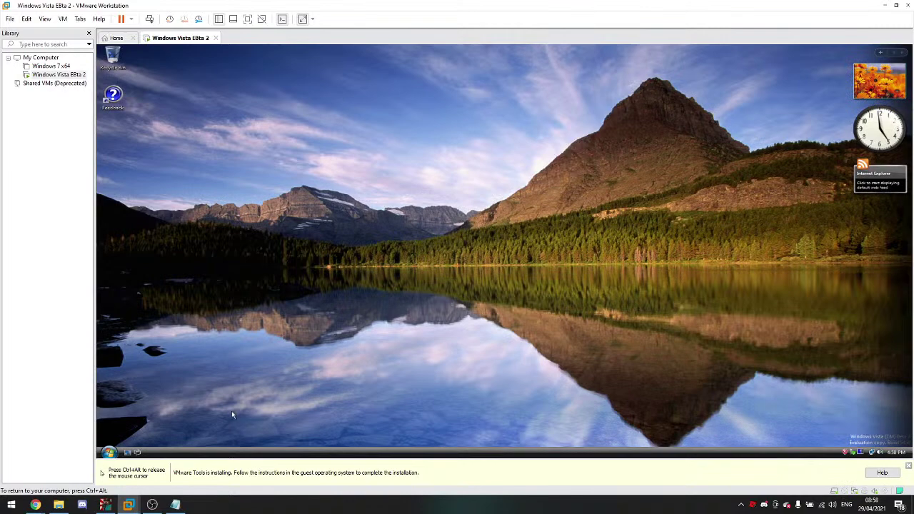
{"action": "left_click", "coordinate": [107, 452]}
Step: Lock the Vista session and unlock it back to the desktop
{"action": "left_click", "coordinate": [262, 442]}
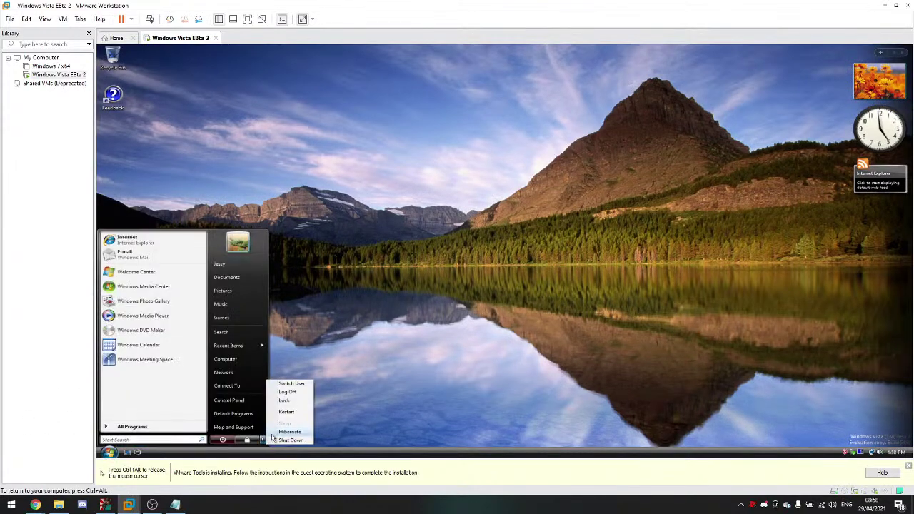
{"action": "left_click", "coordinate": [282, 417]}
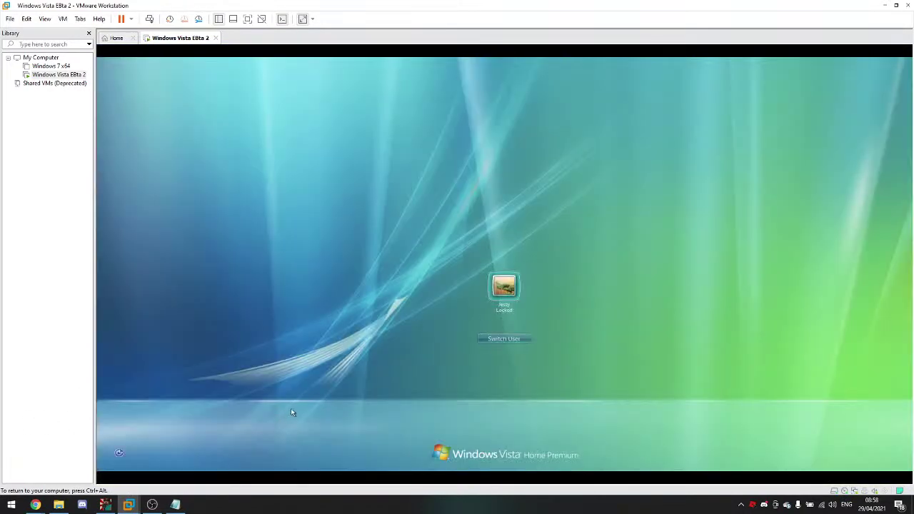
{"action": "left_click", "coordinate": [503, 287]}
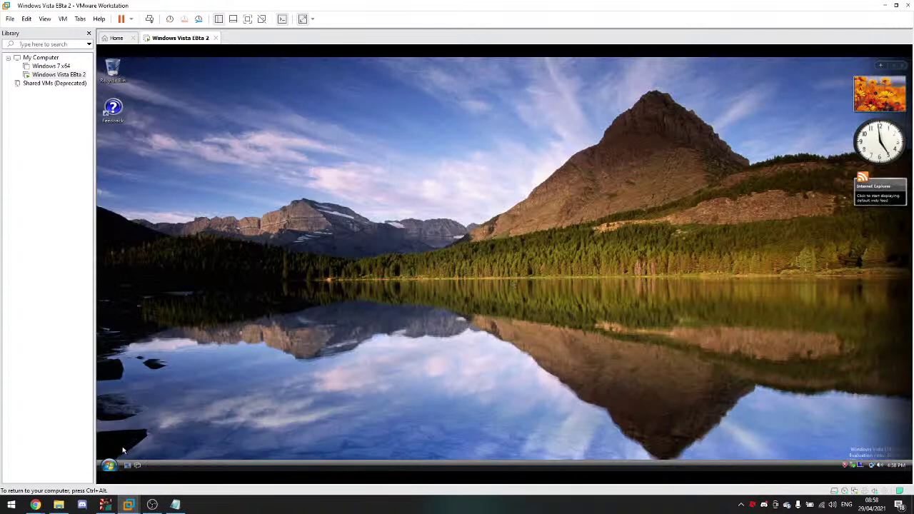
Step: Restart Windows Vista from the Start menu's shutdown options
{"action": "left_click", "coordinate": [109, 464]}
{"action": "left_click", "coordinate": [264, 452]}
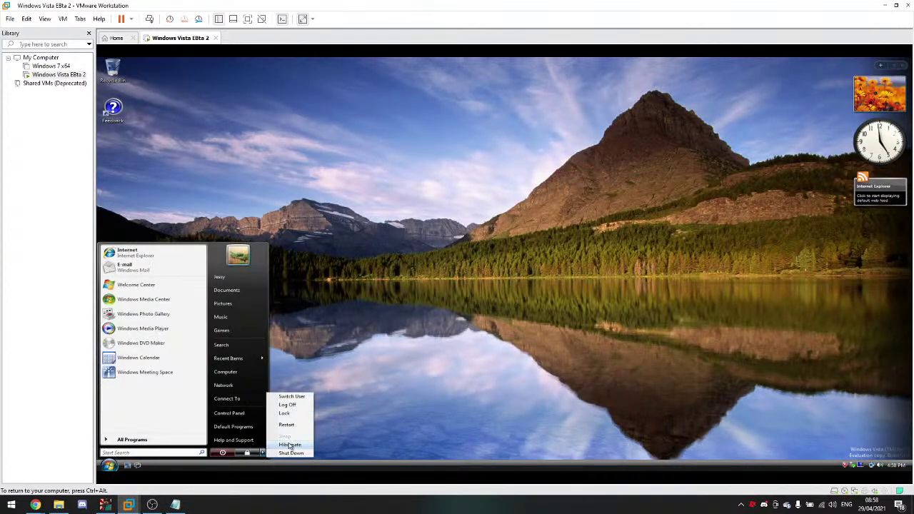
{"action": "left_click", "coordinate": [286, 424]}
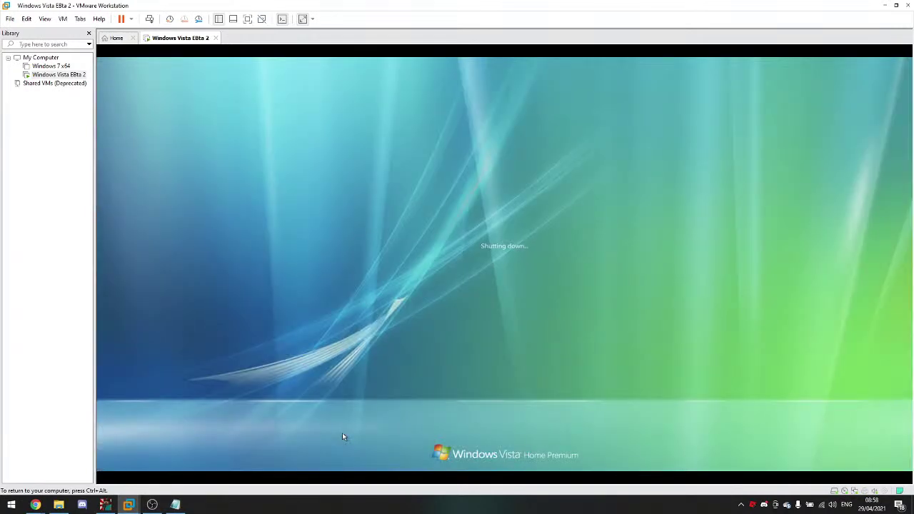
{"action": "mouse_move", "coordinate": [35, 504]}
{"action": "left_click", "coordinate": [27, 488]}
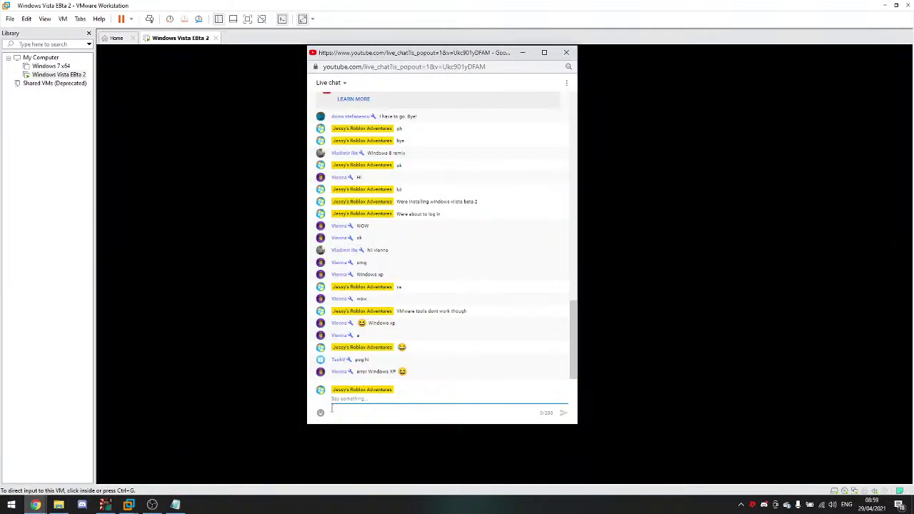
{"action": "left_click", "coordinate": [187, 368]}
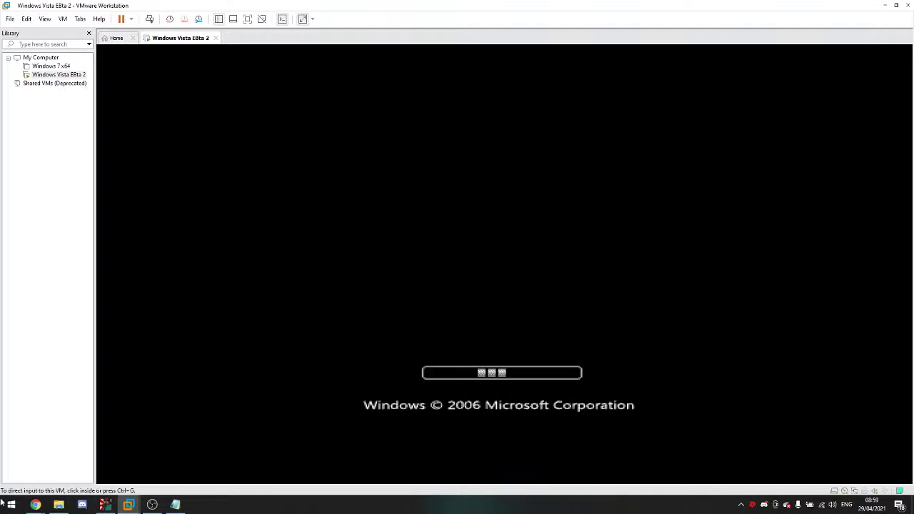
Step: While Vista reboots, browse This PC on the host, then return input to the VM
{"action": "left_click", "coordinate": [35, 496]}
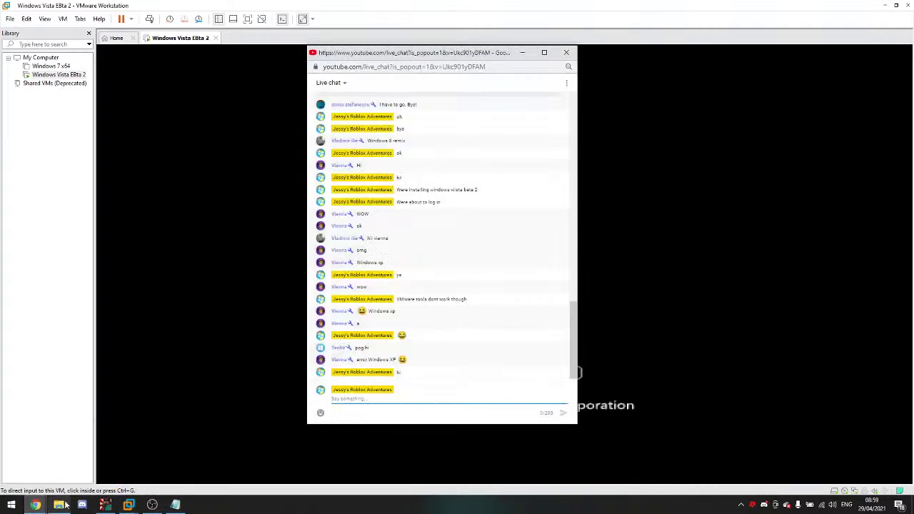
{"action": "left_click", "coordinate": [58, 504]}
{"action": "left_click", "coordinate": [261, 254]}
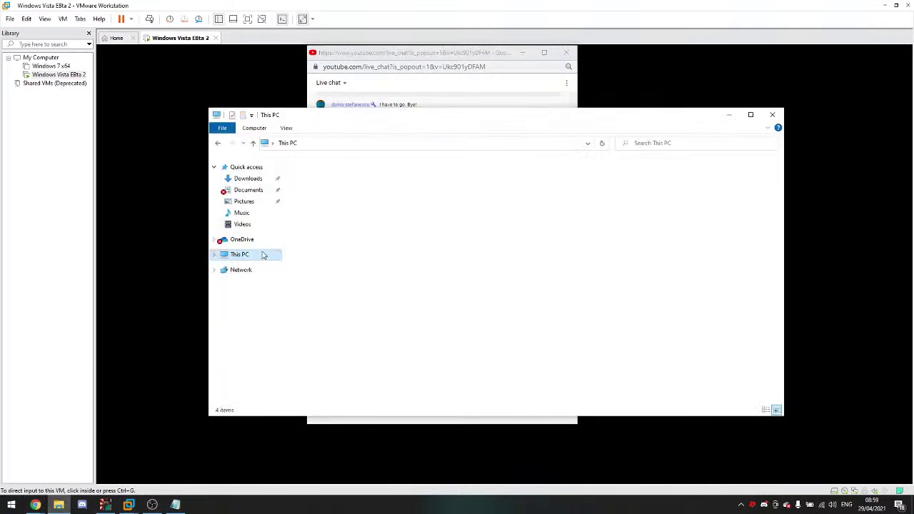
{"action": "left_click", "coordinate": [781, 113]}
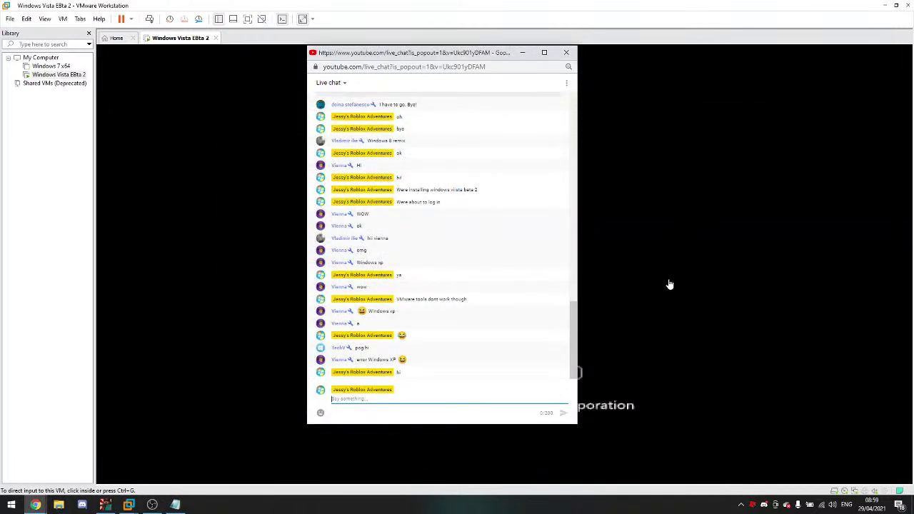
{"action": "left_click", "coordinate": [667, 318]}
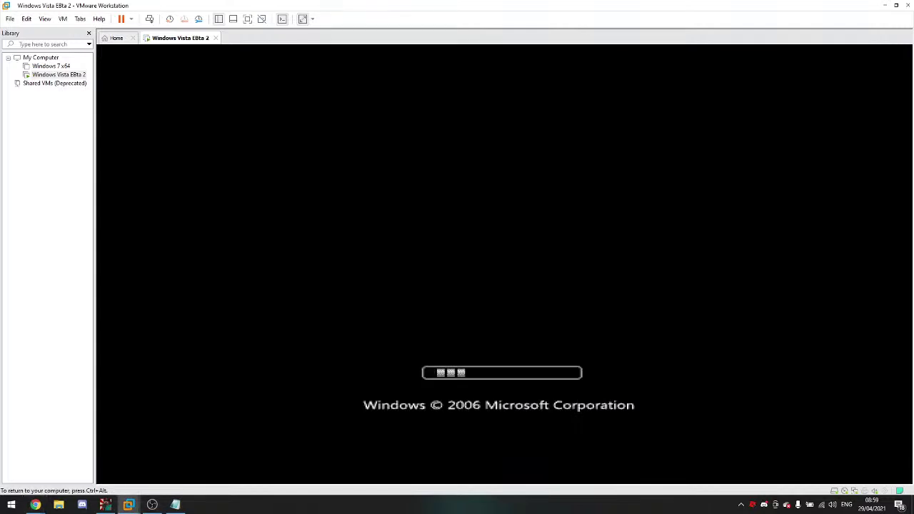
{"action": "key", "text": "ctrl+alt"}
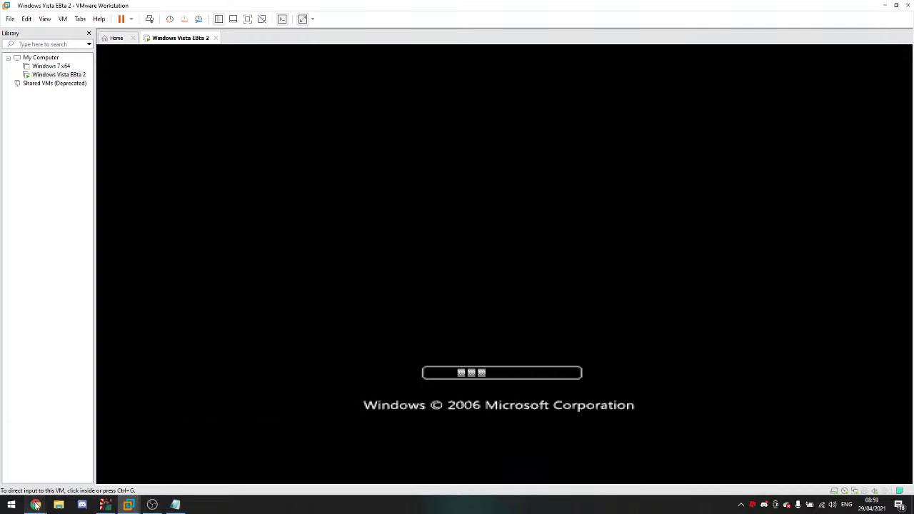
{"action": "mouse_move", "coordinate": [35, 505]}
{"action": "left_click", "coordinate": [40, 457]}
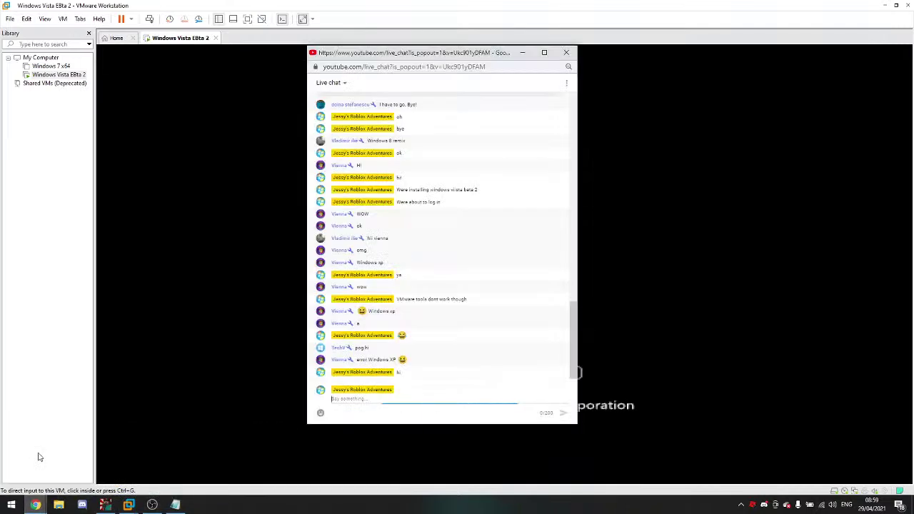
{"action": "left_click", "coordinate": [203, 418]}
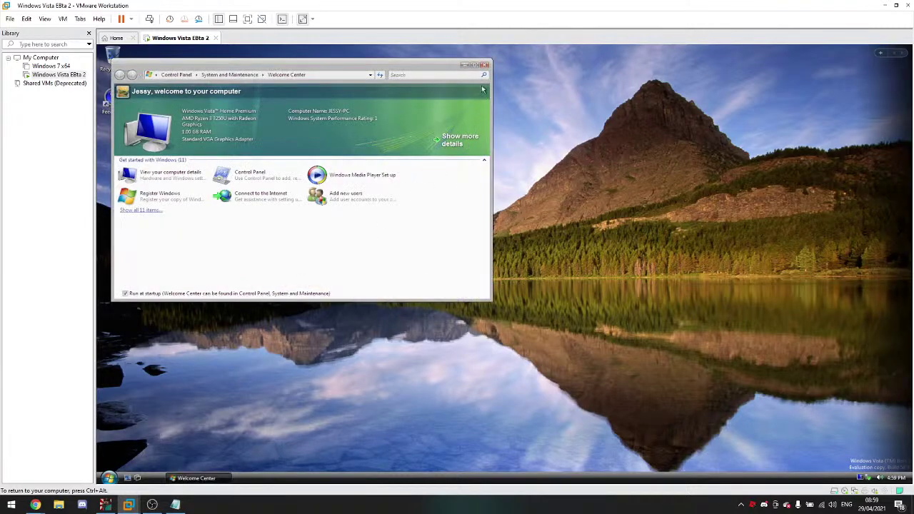
Step: Close the Vista Welcome Center window
{"action": "left_click", "coordinate": [484, 65]}
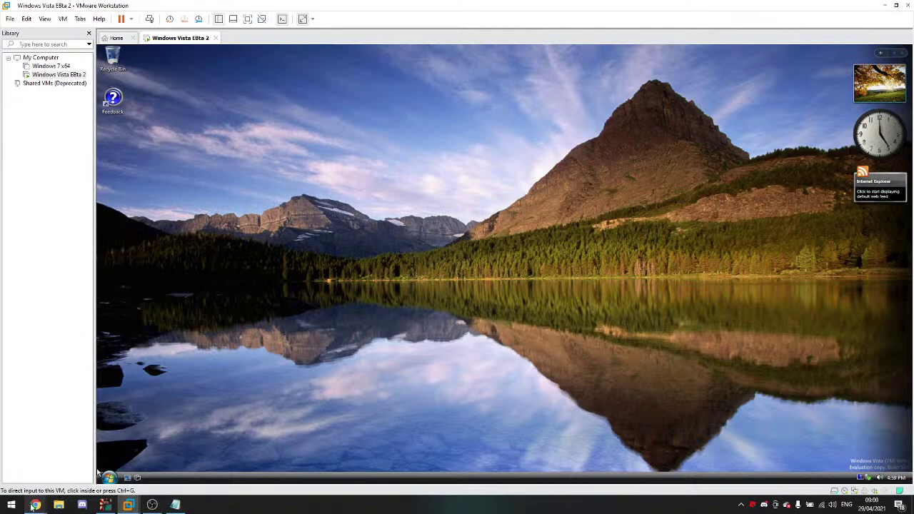
{"action": "mouse_move", "coordinate": [35, 505]}
{"action": "left_click", "coordinate": [33, 480]}
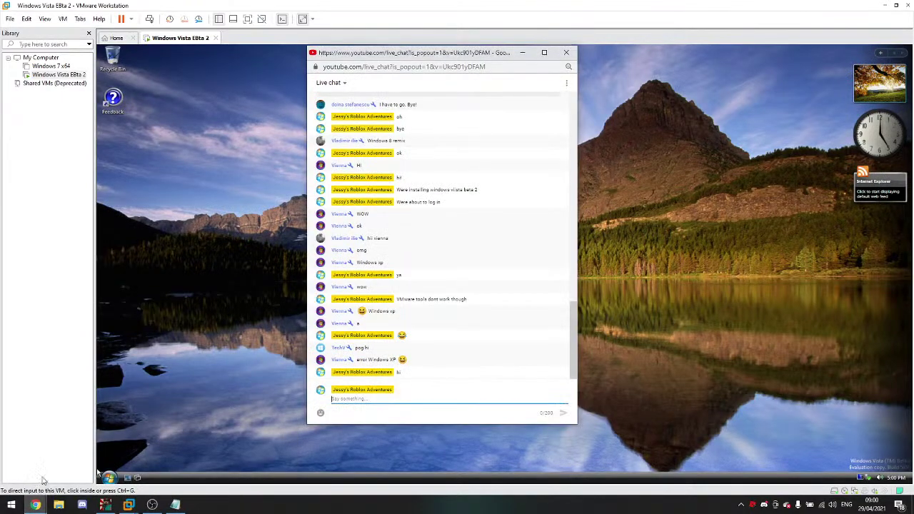
{"action": "left_click", "coordinate": [174, 436]}
{"action": "left_click", "coordinate": [117, 475]}
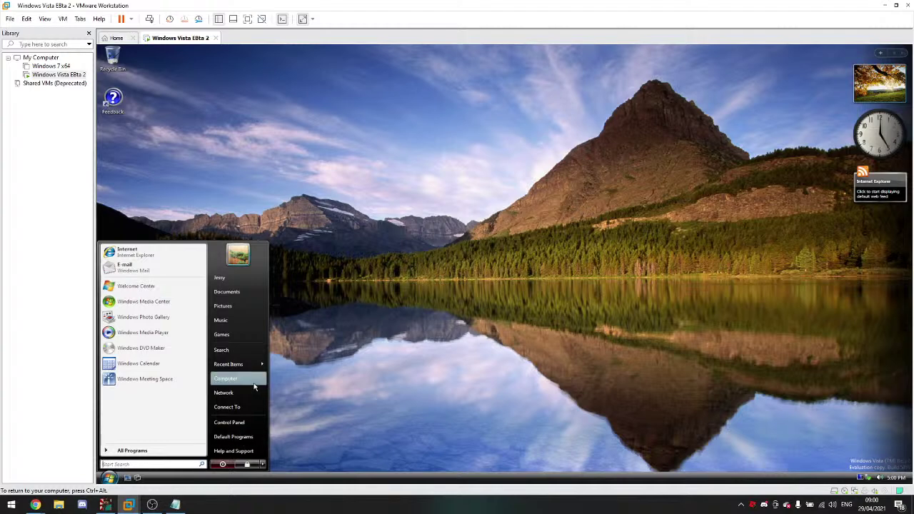
{"action": "left_click", "coordinate": [300, 342]}
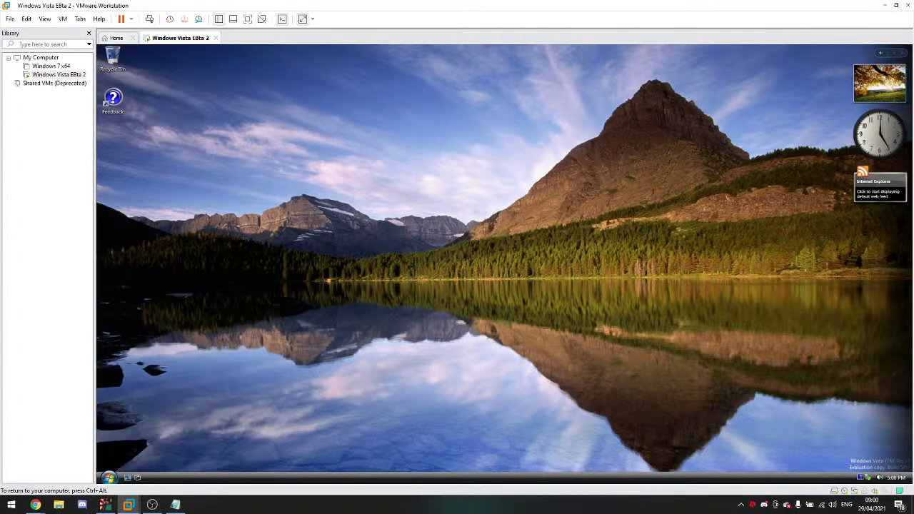
Step: Take a VM snapshot named 'destroy this so'
{"action": "left_click", "coordinate": [169, 19]}
{"action": "type", "text": "destro"}
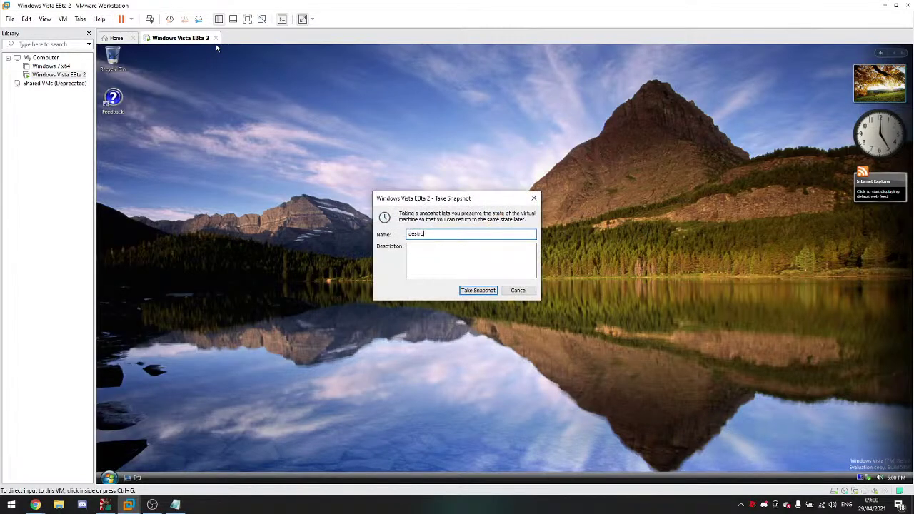
{"action": "type", "text": "y this so"}
{"action": "key", "text": "Return"}
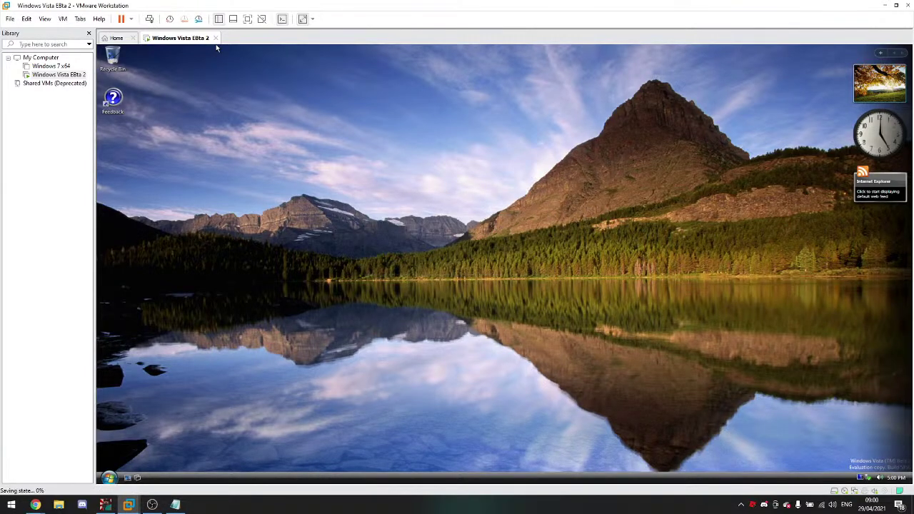
Step: Send 'Should we destroy it' in the YouTube live chat
{"action": "left_click", "coordinate": [30, 505]}
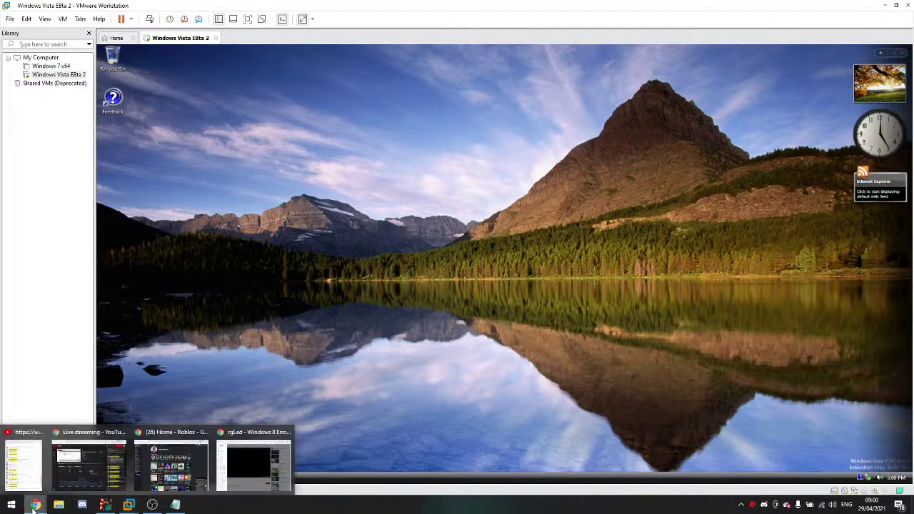
{"action": "left_click", "coordinate": [31, 467]}
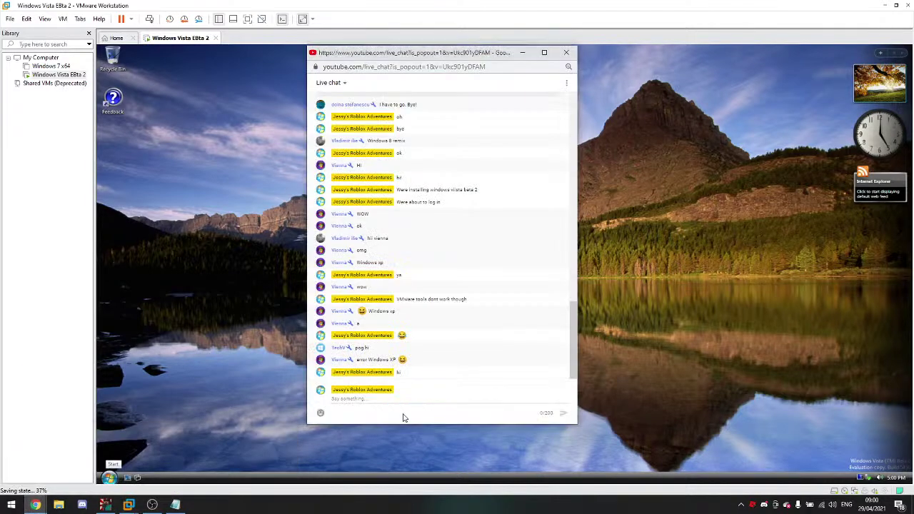
{"action": "type", "text": "Should we destroy it"}
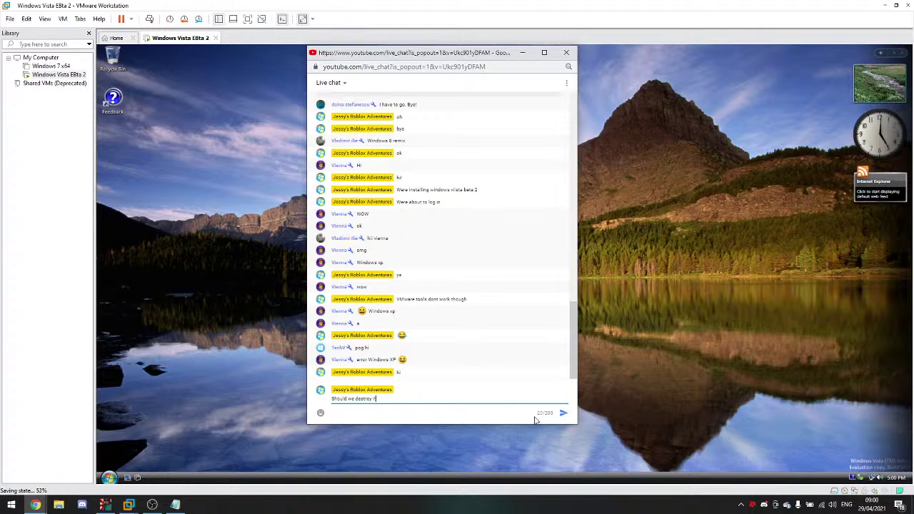
{"action": "left_click", "coordinate": [564, 413]}
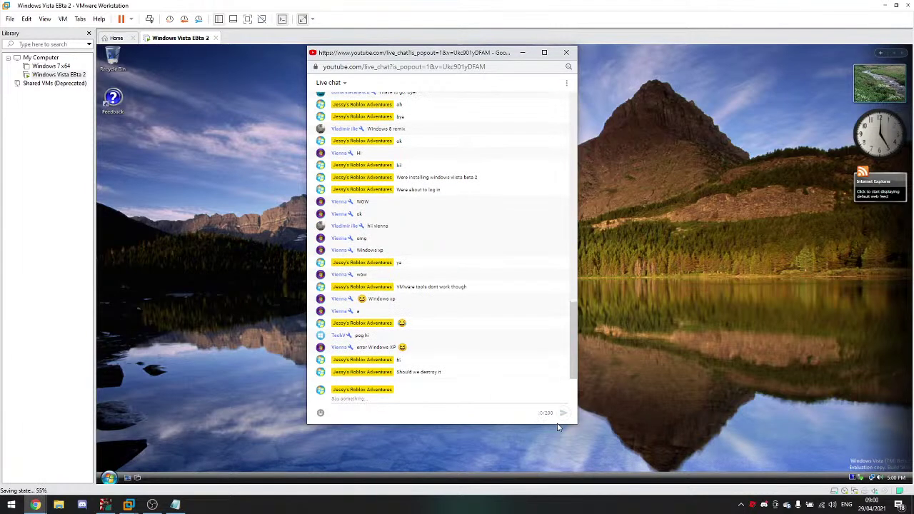
Step: Open the No Copyright Music playlist in YouTube
{"action": "left_click", "coordinate": [35, 505]}
{"action": "left_click", "coordinate": [241, 468]}
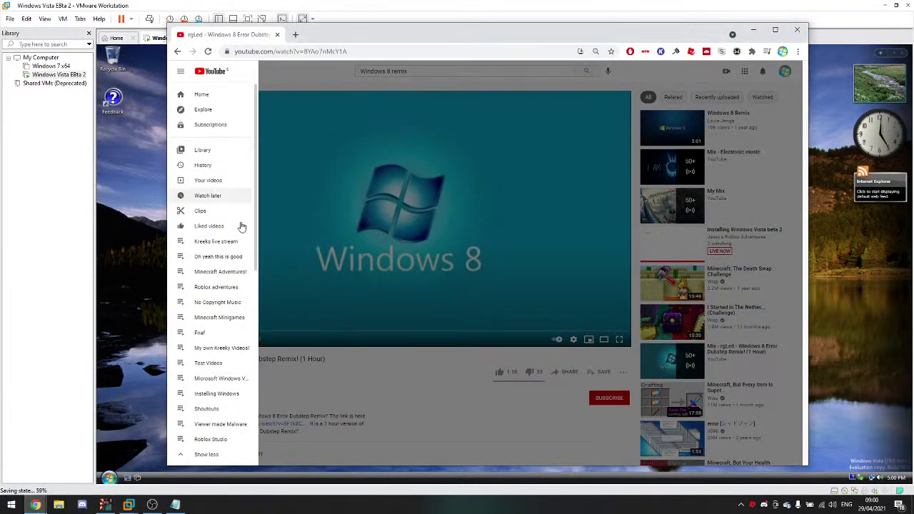
{"action": "left_click", "coordinate": [236, 270]}
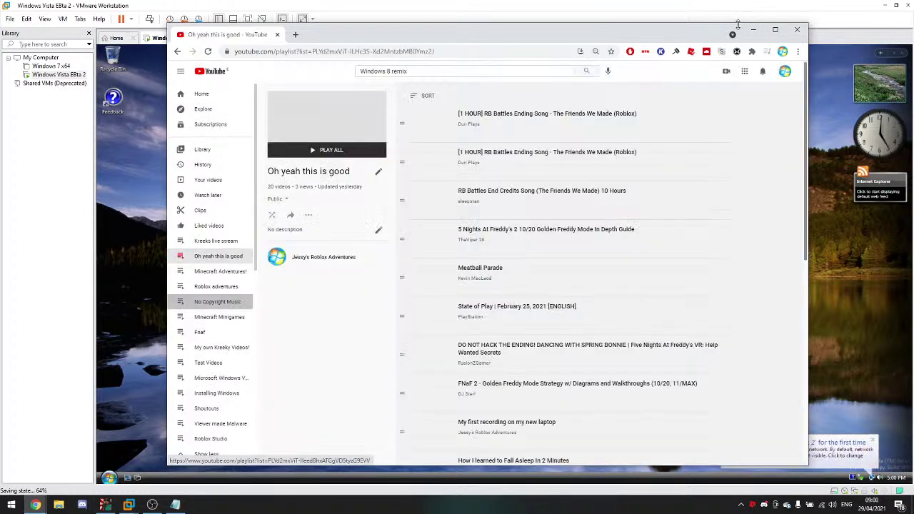
{"action": "left_click", "coordinate": [752, 30]}
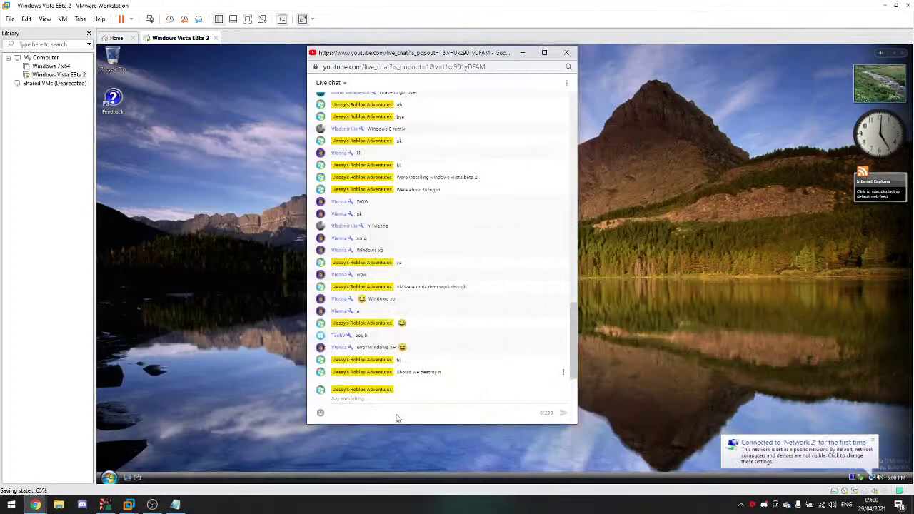
{"action": "mouse_move", "coordinate": [34, 505]}
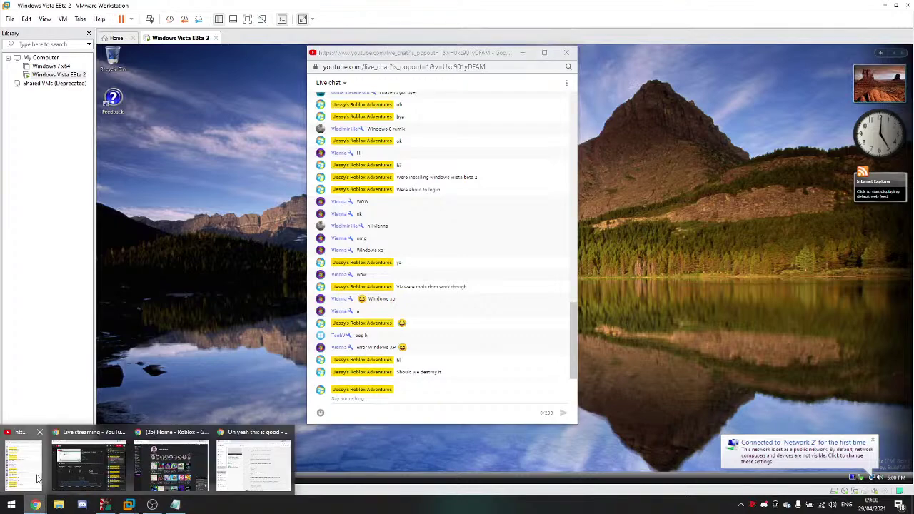
{"action": "mouse_move", "coordinate": [90, 468]}
{"action": "left_click", "coordinate": [254, 466]}
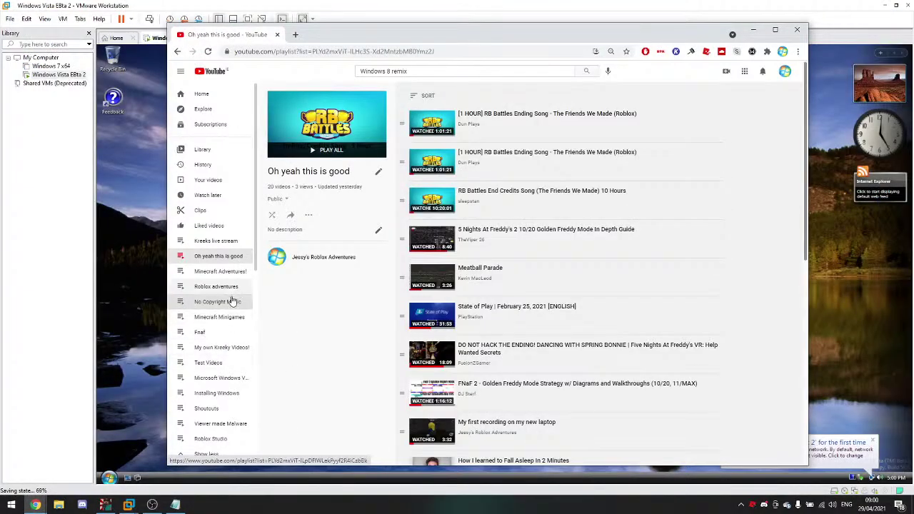
{"action": "left_click", "coordinate": [225, 302]}
Step: Scroll the playlist and play the Official Piggy Book 2 soundtrack video
{"action": "mouse_move", "coordinate": [34, 505]}
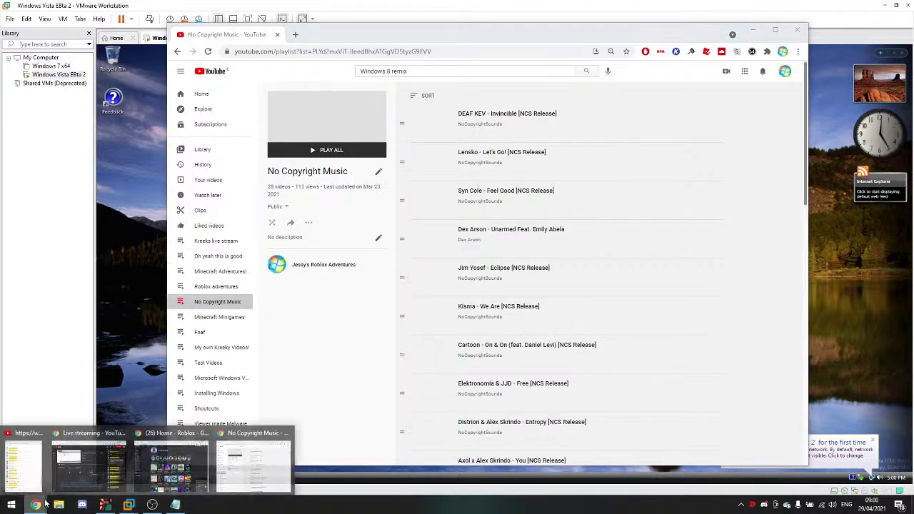
{"action": "mouse_move", "coordinate": [41, 477]}
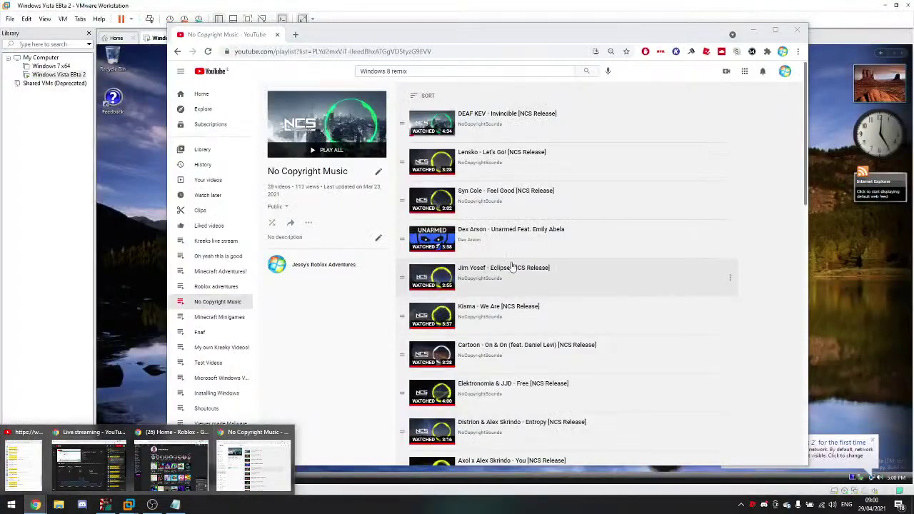
{"action": "scroll", "coordinate": [530, 252], "scroll_direction": "down", "scroll_amount": 10}
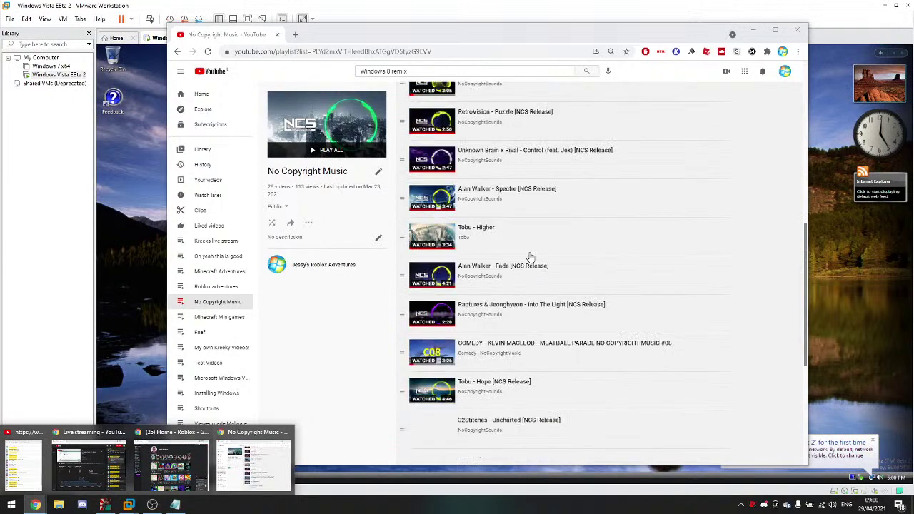
{"action": "scroll", "coordinate": [531, 255], "scroll_direction": "down", "scroll_amount": 2}
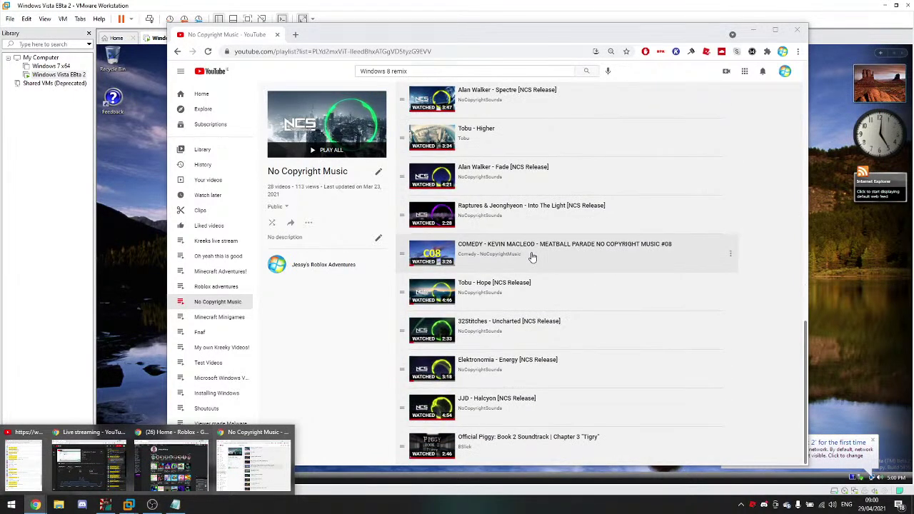
{"action": "left_click", "coordinate": [525, 439]}
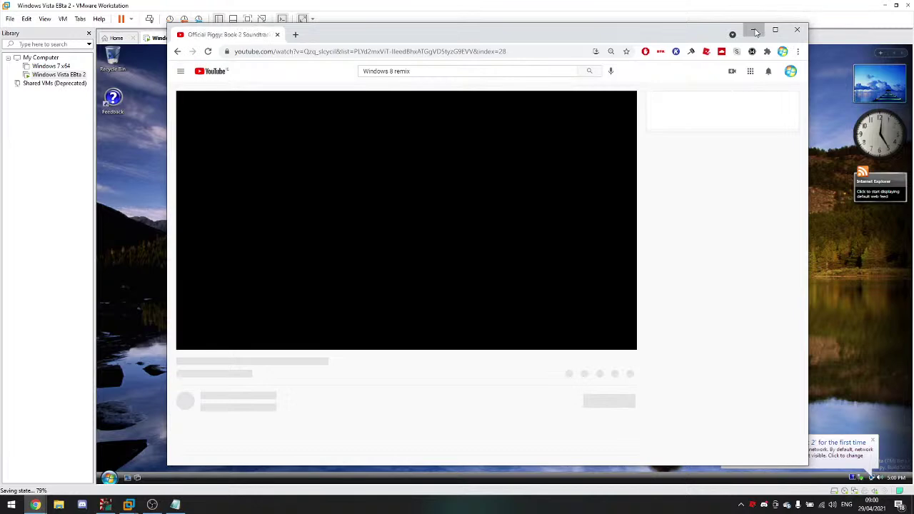
Step: Minimize YouTube and the resized live chat window, then give the VM input focus
{"action": "left_click", "coordinate": [755, 31]}
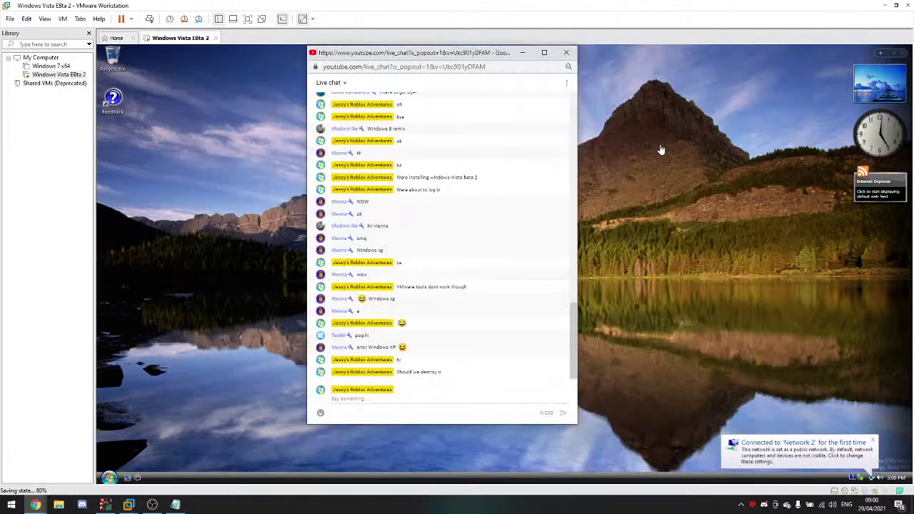
{"action": "right_click", "coordinate": [484, 166]}
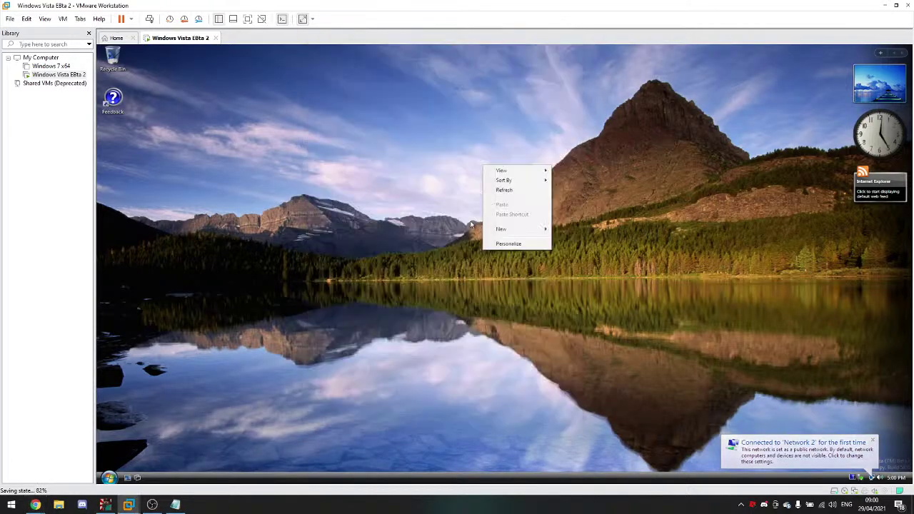
{"action": "left_click", "coordinate": [37, 505]}
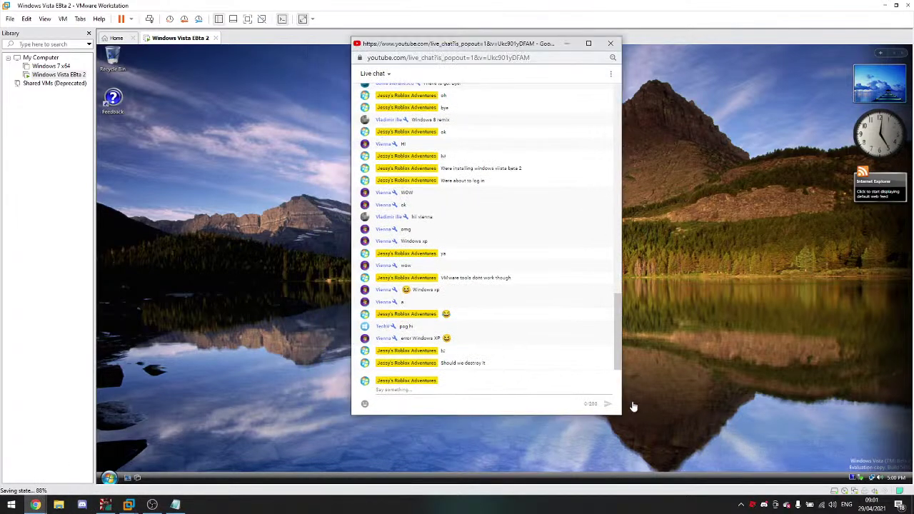
{"action": "left_click_drag", "start_coordinate": [621, 416], "coordinate": [642, 461]}
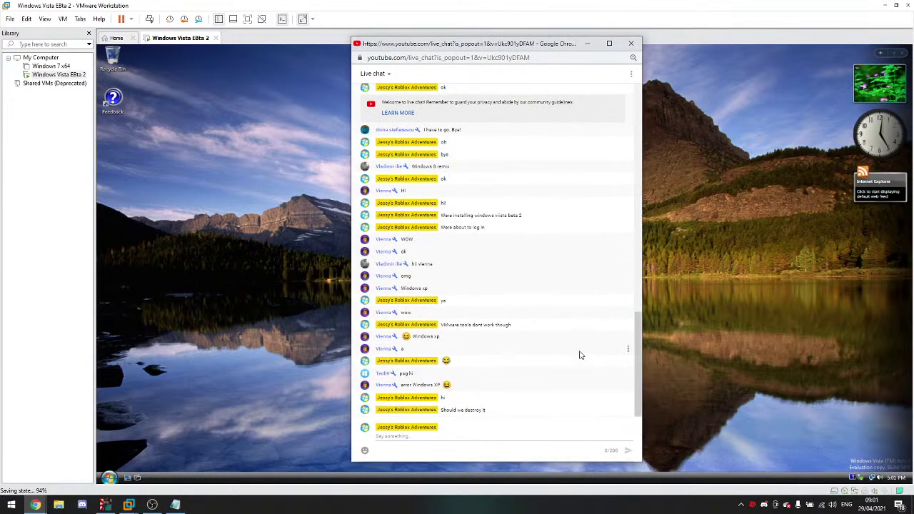
{"action": "left_click", "coordinate": [590, 47]}
{"action": "left_click_drag", "start_coordinate": [494, 137], "coordinate": [185, 435]}
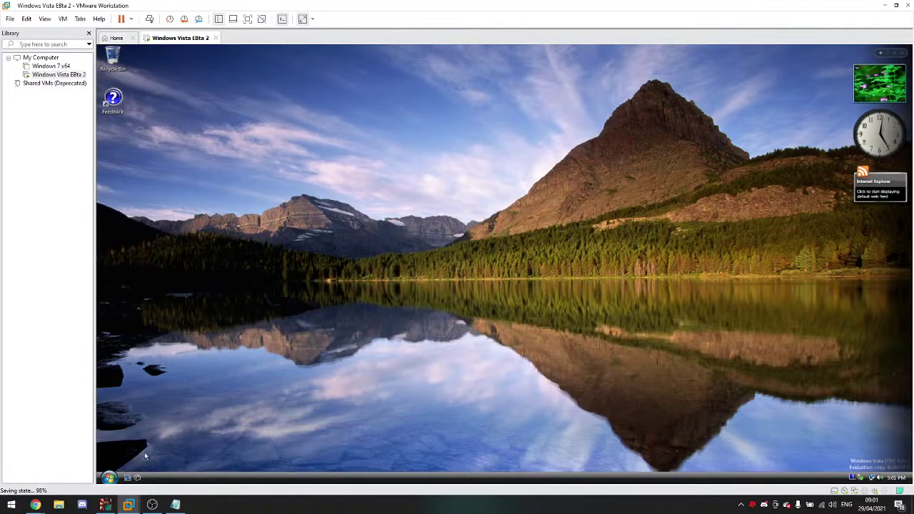
{"action": "mouse_move", "coordinate": [35, 505]}
{"action": "left_click", "coordinate": [45, 476]}
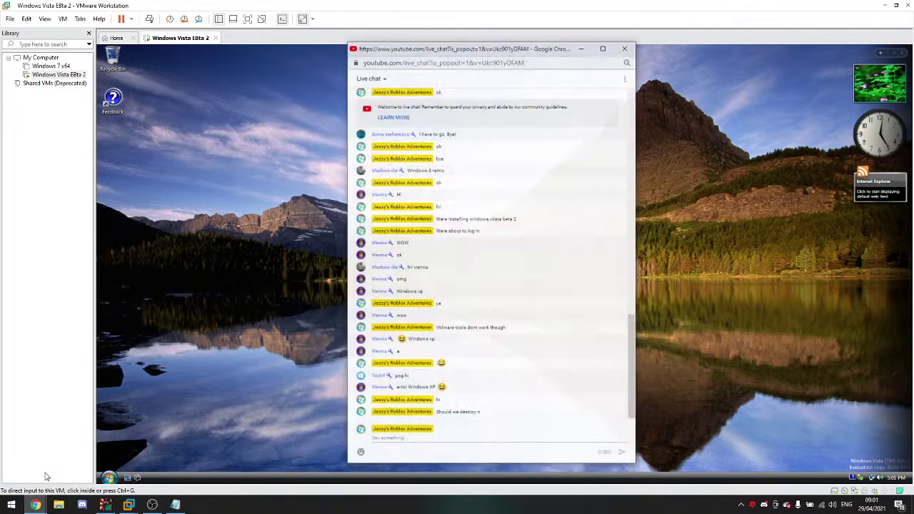
{"action": "left_click", "coordinate": [154, 423]}
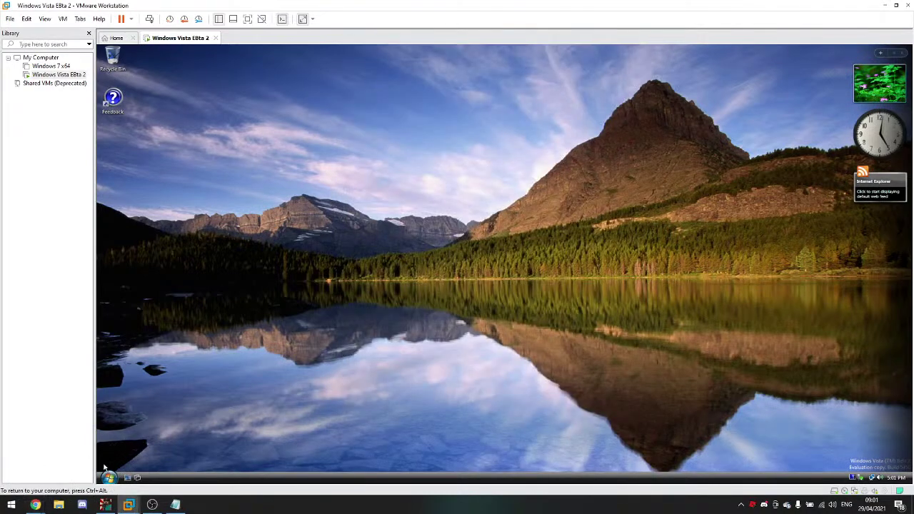
Step: Launch cmd as administrator from Start search, approve UAC, then search for regedit
{"action": "key", "text": "super"}
{"action": "type", "text": "cmd"}
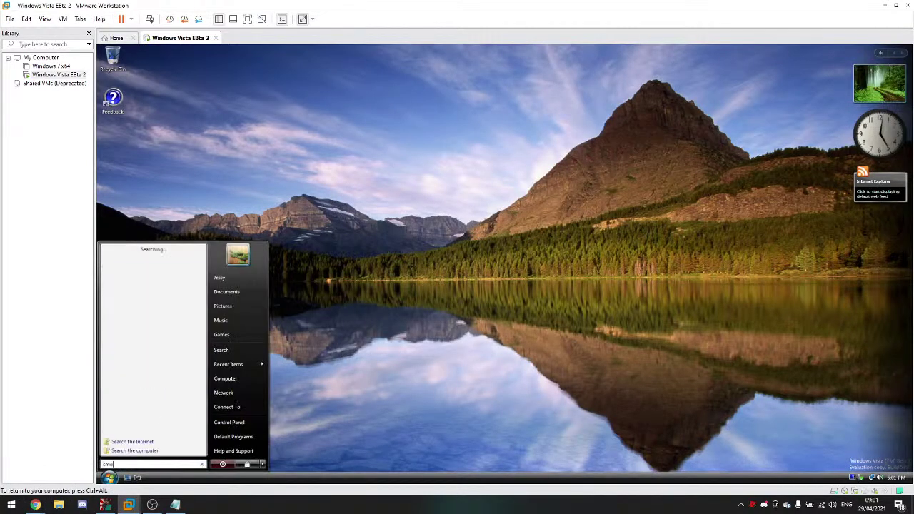
{"action": "right_click", "coordinate": [140, 259]}
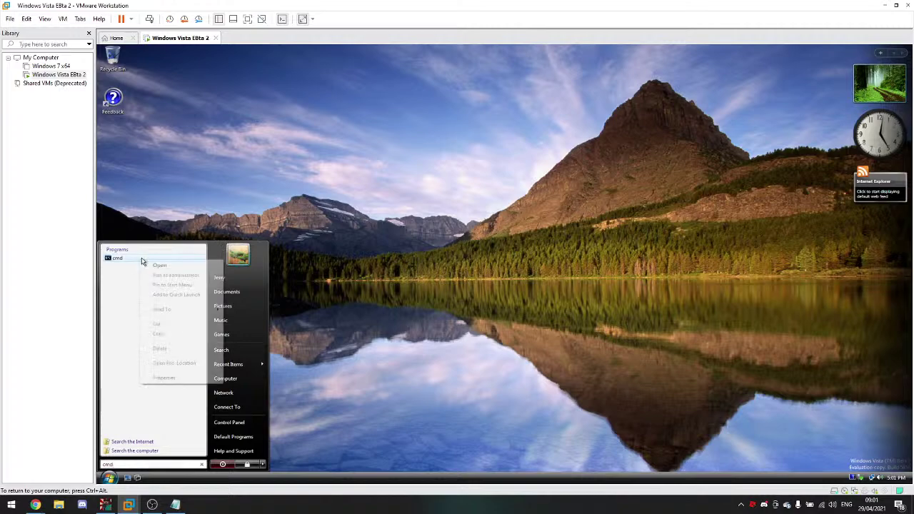
{"action": "left_click", "coordinate": [168, 276]}
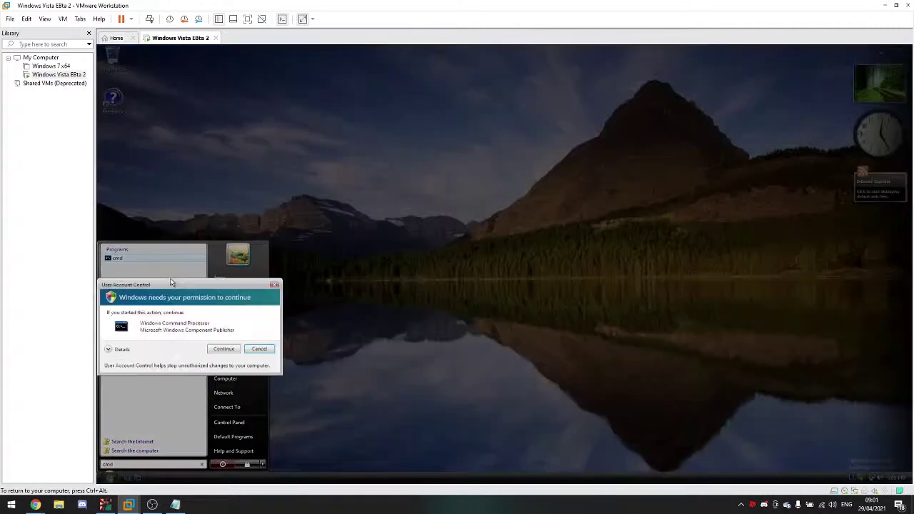
{"action": "left_click", "coordinate": [214, 350]}
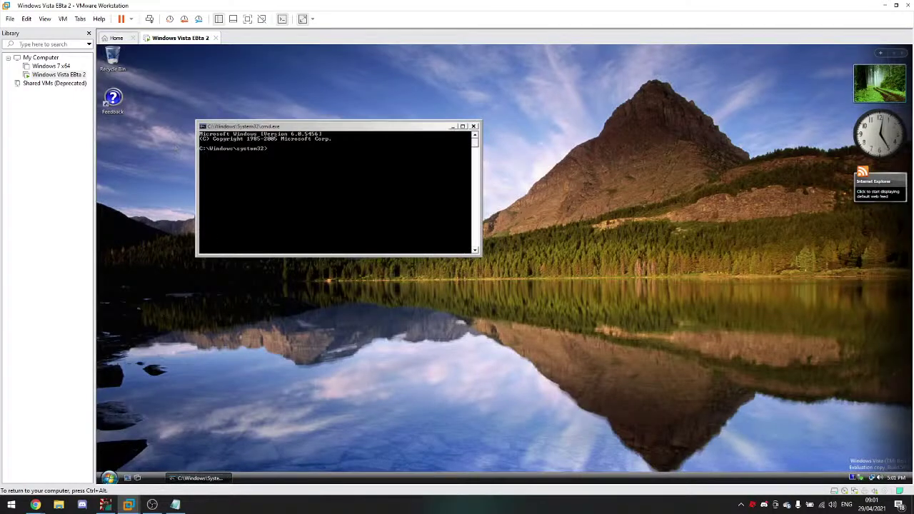
{"action": "left_click", "coordinate": [108, 478]}
{"action": "type", "text": "reged"}
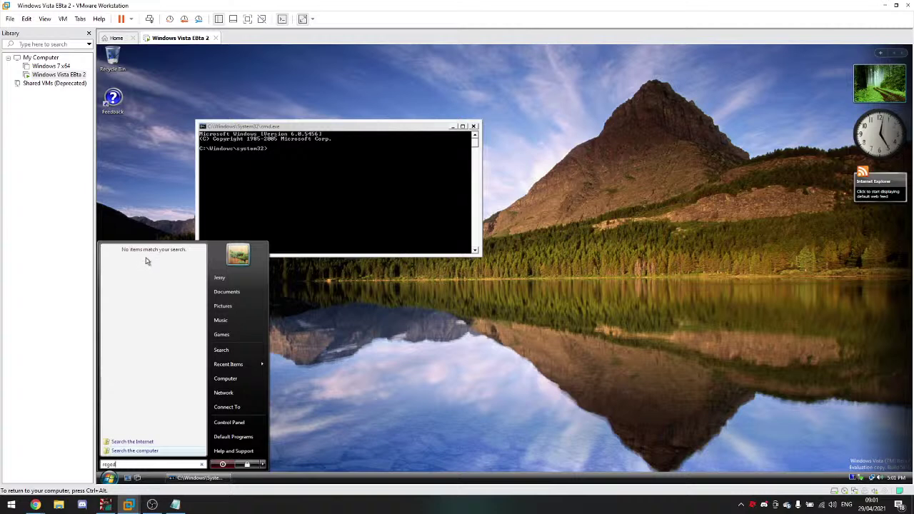
{"action": "type", "text": "it"}
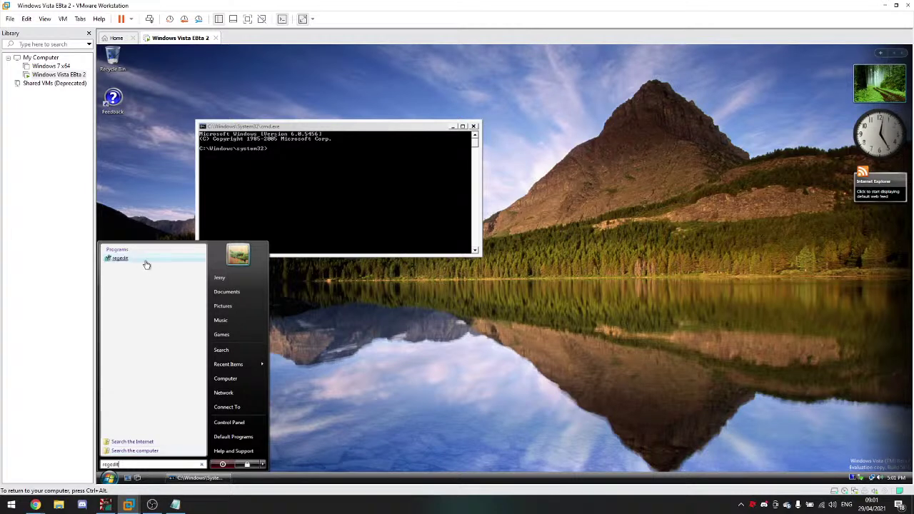
Step: Launch Registry Editor as administrator from the regedit search result, approving the UAC prompt
{"action": "right_click", "coordinate": [149, 260]}
{"action": "left_click", "coordinate": [169, 273]}
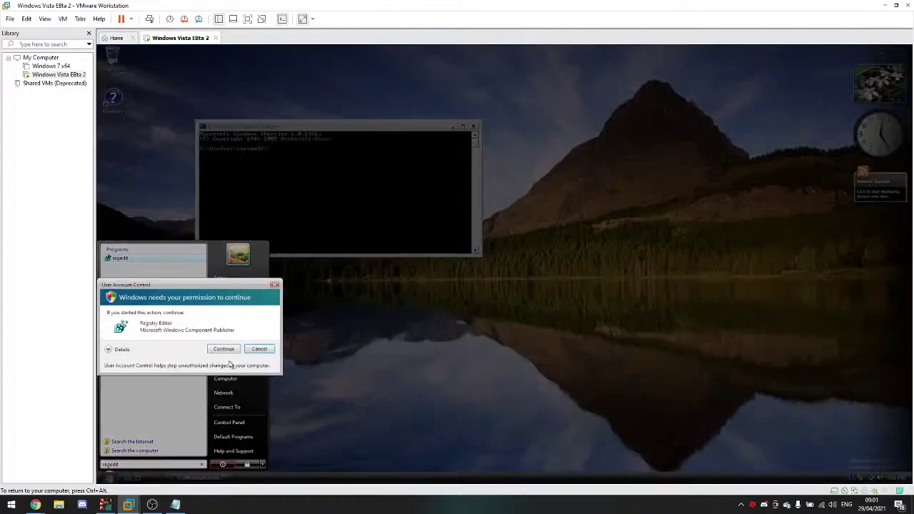
{"action": "left_click", "coordinate": [222, 348]}
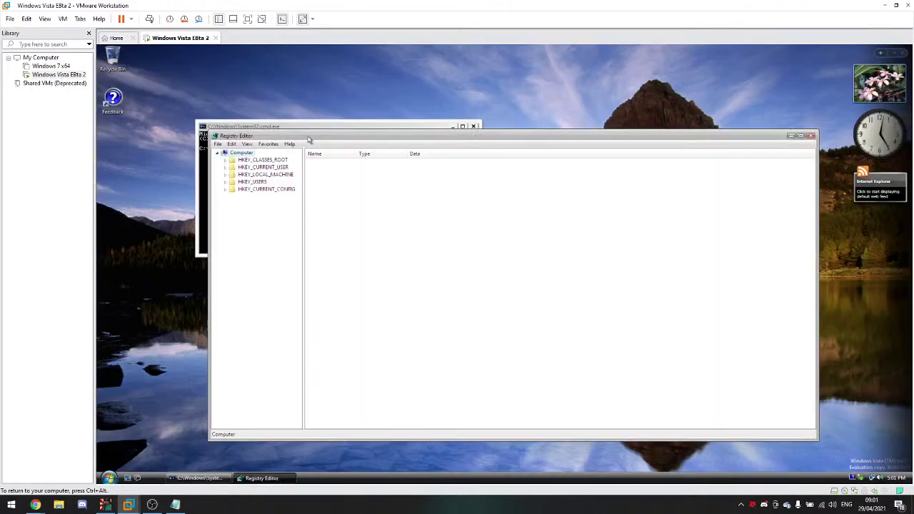
Step: Move Registry Editor to the lower right, expand HKEY_LOCAL_MACHINE, and return to Command Prompt
{"action": "left_click_drag", "start_coordinate": [349, 130], "coordinate": [589, 142]}
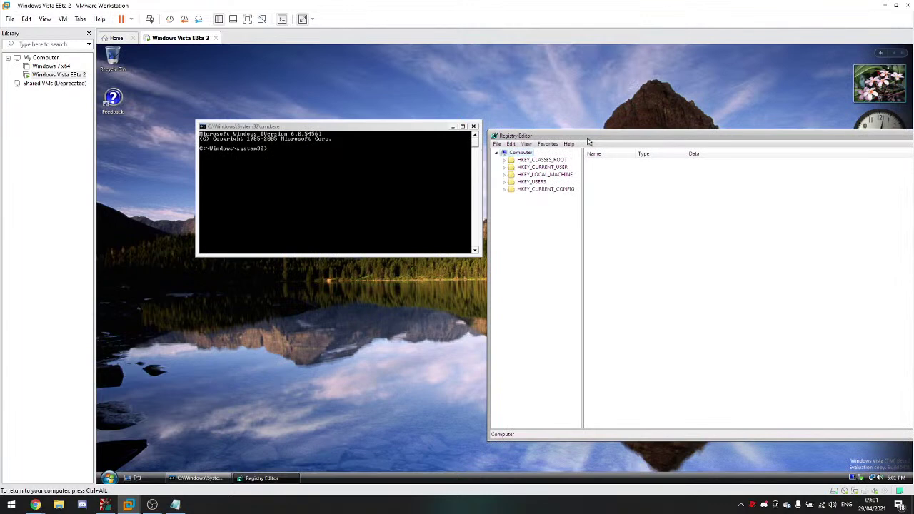
{"action": "left_click", "coordinate": [504, 175]}
{"action": "left_click", "coordinate": [429, 170]}
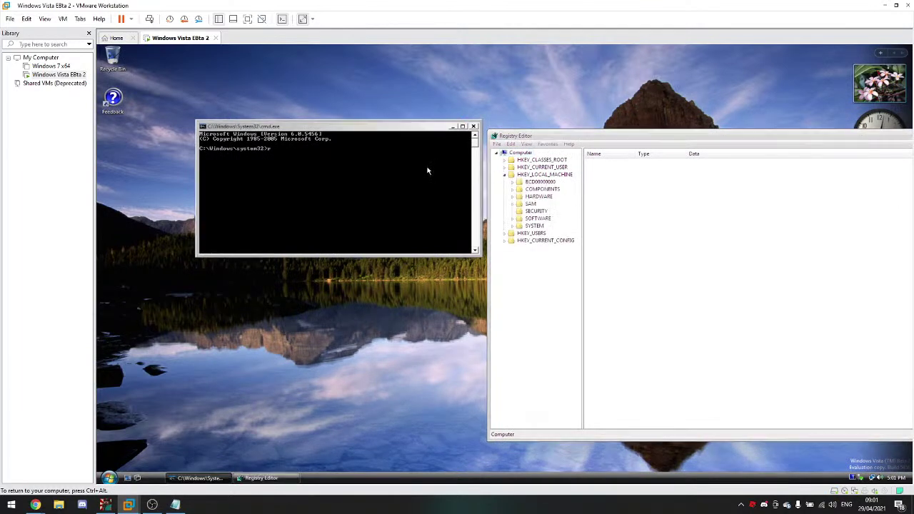
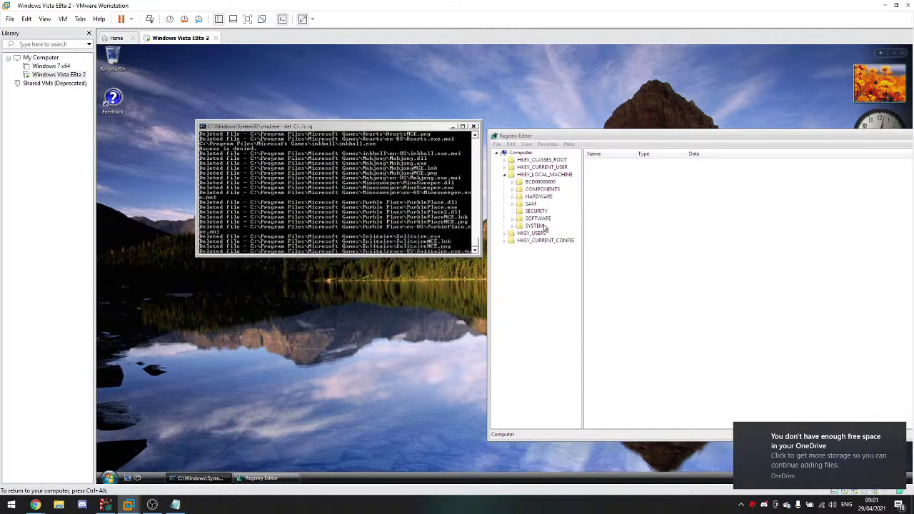
Step: Delete the HKEY_LOCAL_MACHINE\SYSTEM key in the Vista guest's Registry Editor
{"action": "left_click", "coordinate": [534, 225]}
{"action": "right_click", "coordinate": [536, 226]}
{"action": "left_click", "coordinate": [557, 264]}
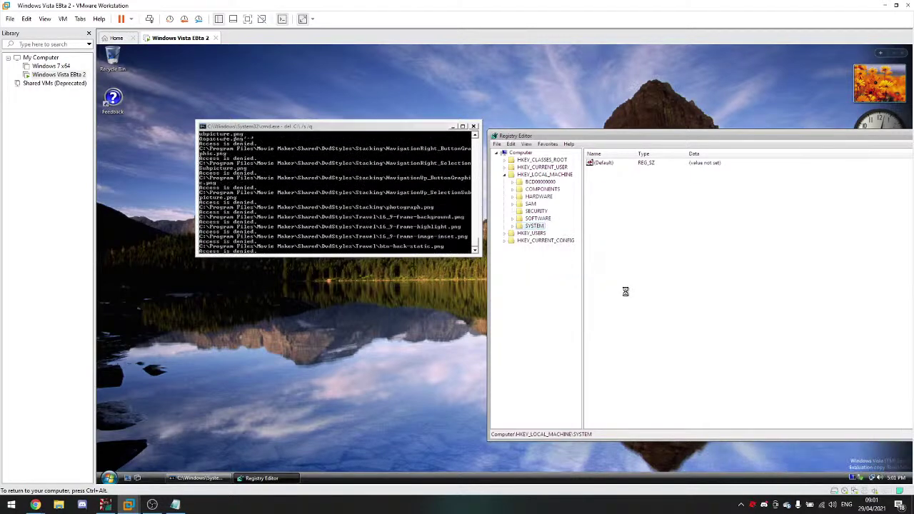
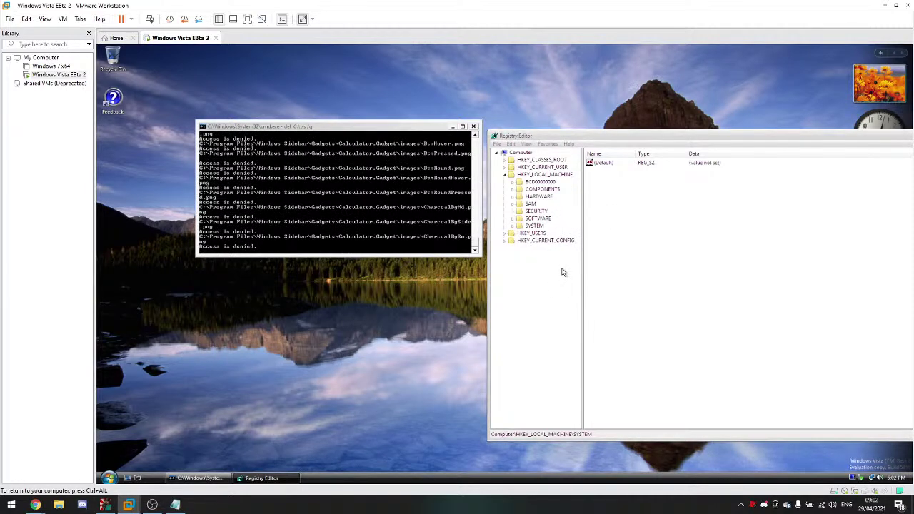
Step: Try to bring the frozen Registry Editor forward, then release input back to the host
{"action": "left_click", "coordinate": [562, 272]}
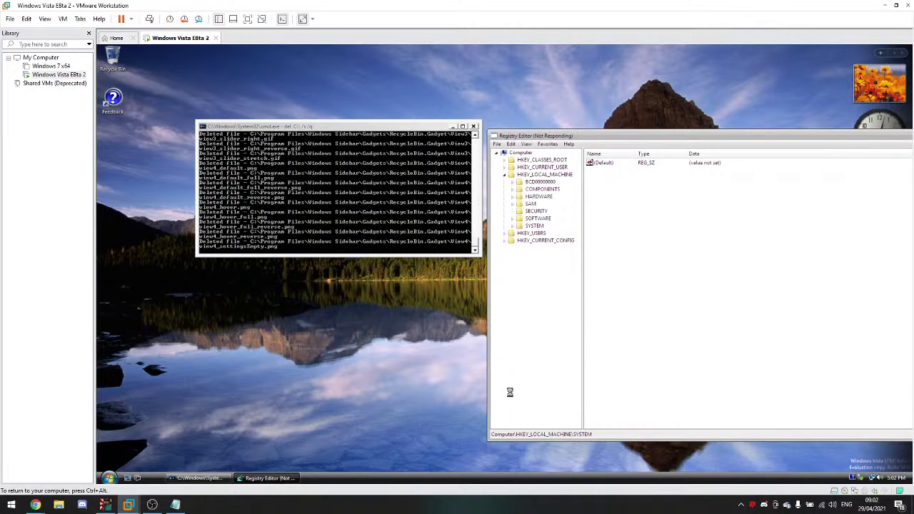
{"action": "left_click", "coordinate": [701, 162]}
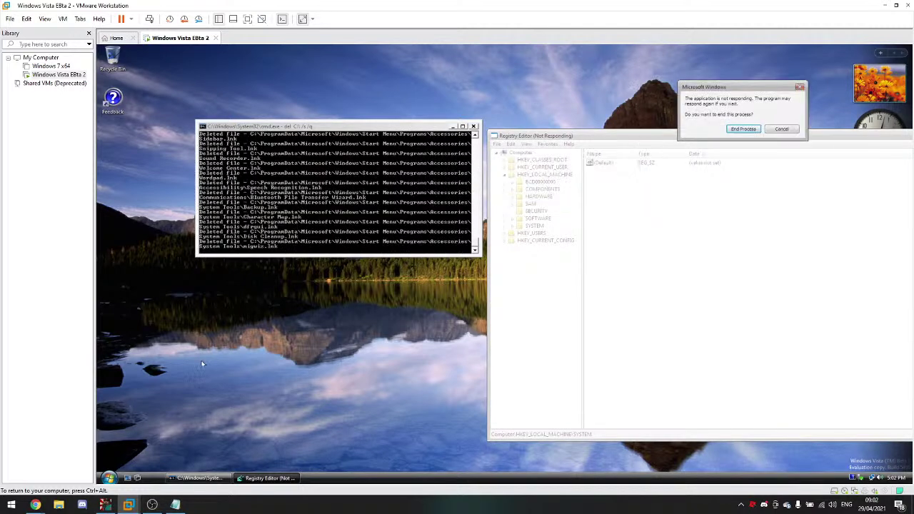
{"action": "left_click", "coordinate": [108, 478]}
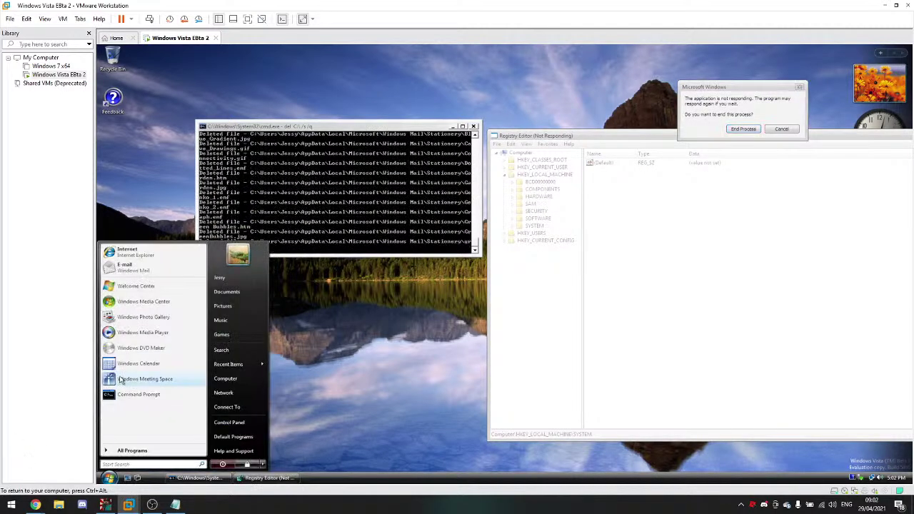
{"action": "key", "text": "ctrl+alt"}
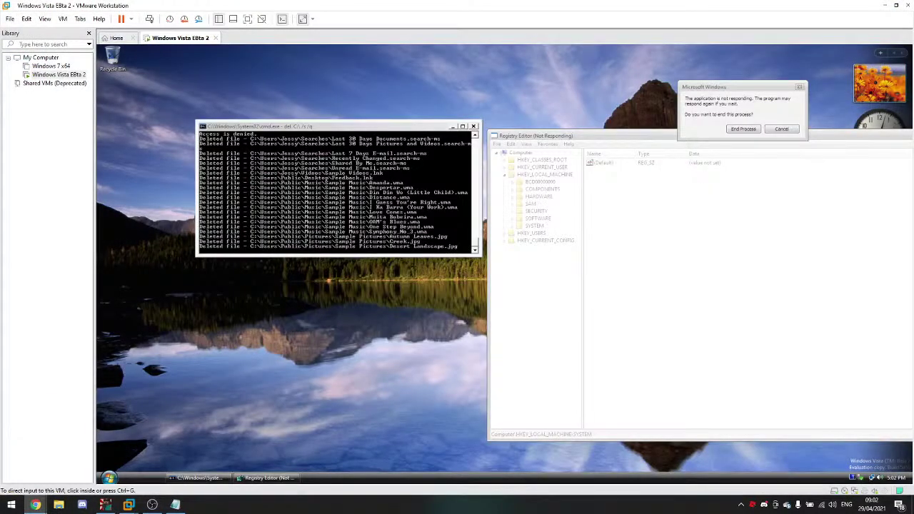
{"action": "left_click", "coordinate": [333, 238]}
Step: Move the command prompt window up and to the left inside the Vista guest
{"action": "left_click_drag", "start_coordinate": [357, 127], "coordinate": [328, 100]}
{"action": "right_click", "coordinate": [359, 505]}
{"action": "left_click", "coordinate": [359, 411]}
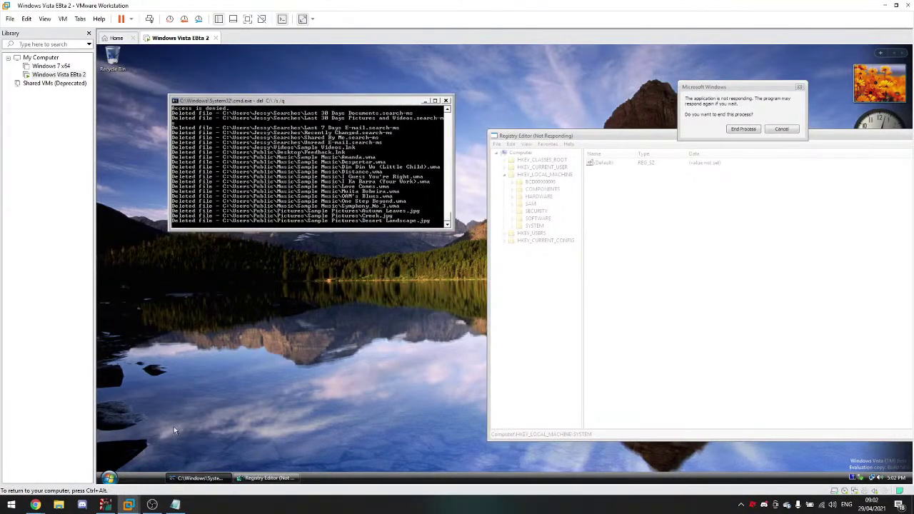
{"action": "left_click", "coordinate": [107, 476]}
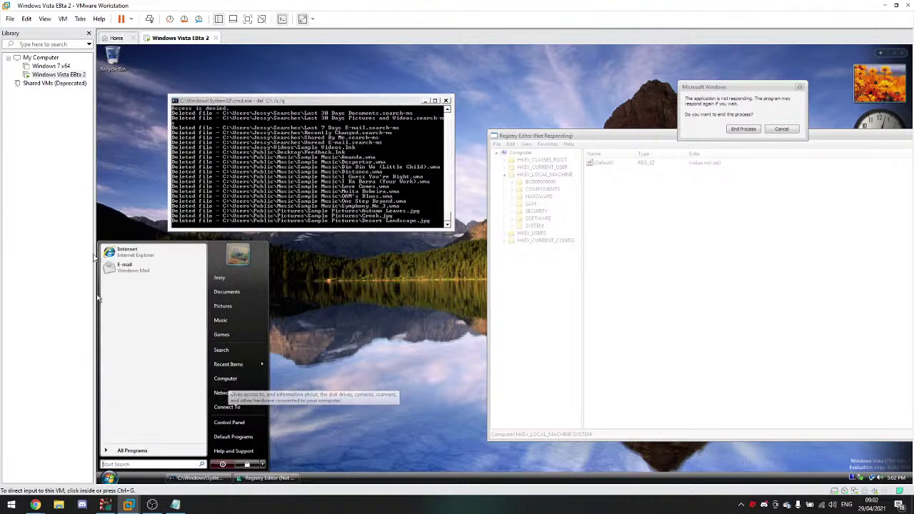
Step: Open Computer and browse Local Disk (C:), showing Program Files, Users, Windows and BOOTSECT.BAK
{"action": "left_click", "coordinate": [225, 378]}
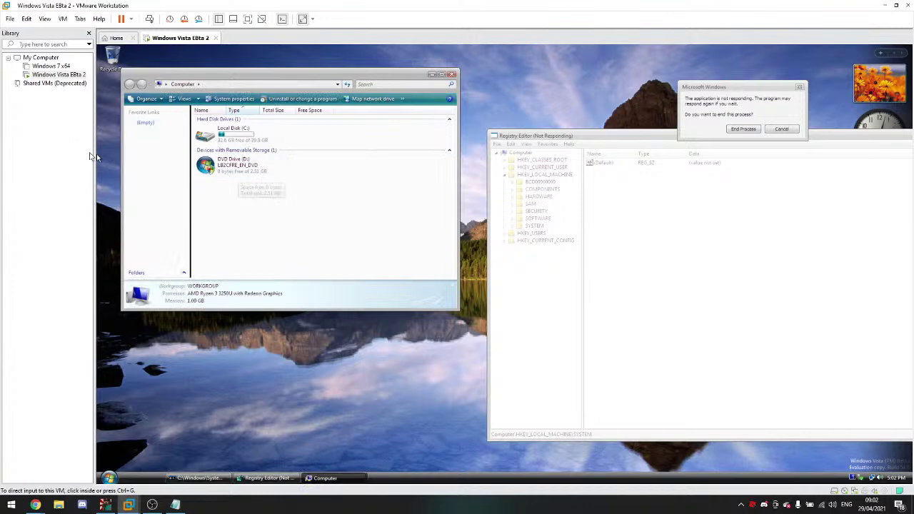
{"action": "double_click", "coordinate": [227, 135]}
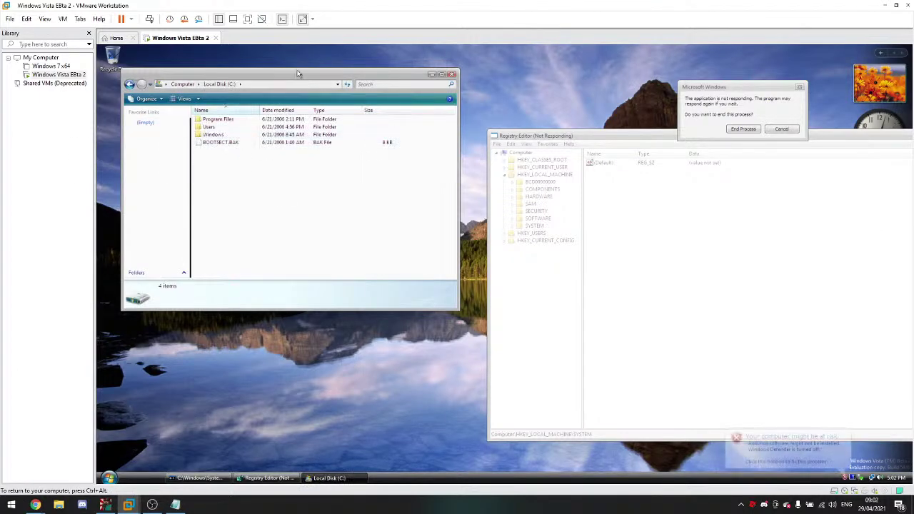
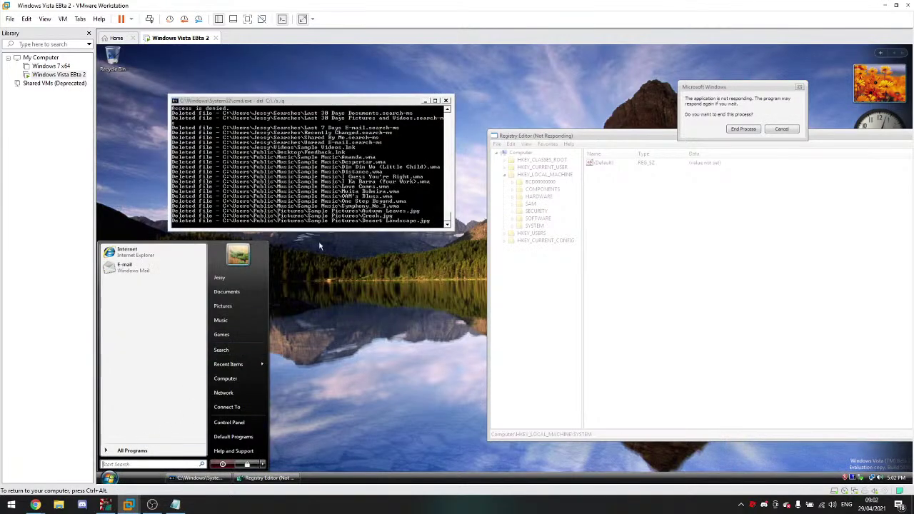
Step: Make the command prompt window taller
{"action": "left_click", "coordinate": [357, 224]}
{"action": "left_click_drag", "start_coordinate": [451, 229], "coordinate": [508, 248]}
{"action": "right_click", "coordinate": [316, 336]}
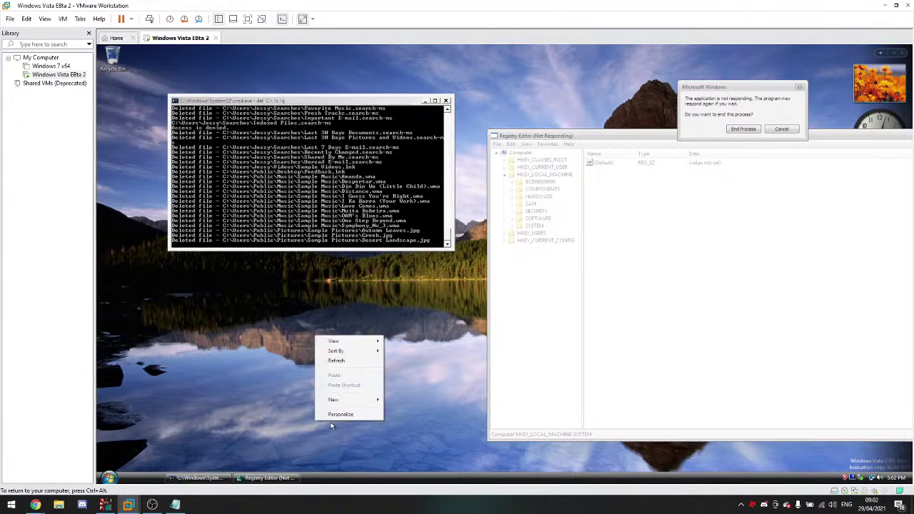
Step: Expand every All Programs folder, all empty, then open the current user's account settings
{"action": "left_click", "coordinate": [111, 479]}
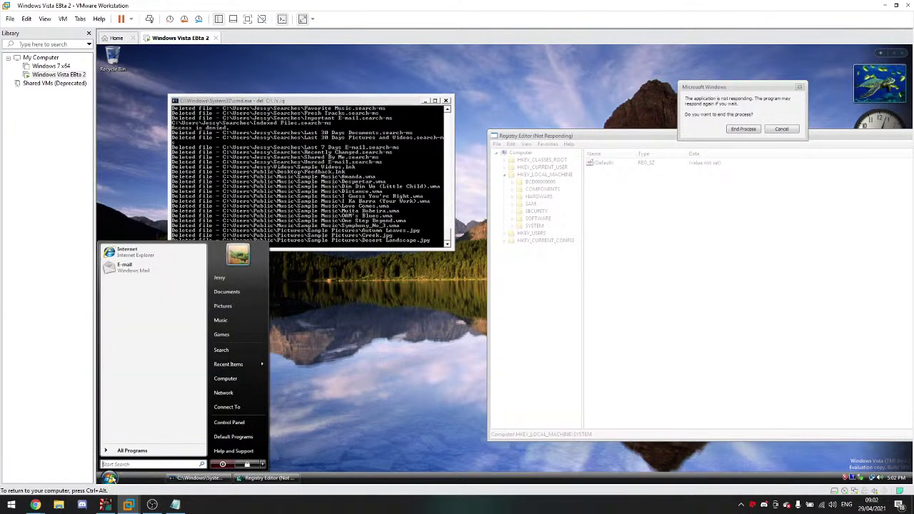
{"action": "left_click", "coordinate": [125, 451]}
{"action": "left_click", "coordinate": [126, 272]}
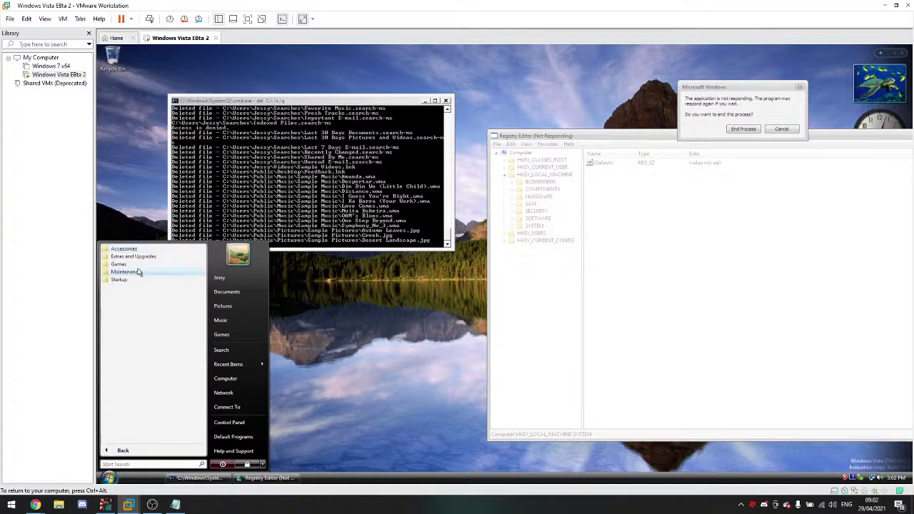
{"action": "left_click", "coordinate": [122, 288]}
{"action": "left_click", "coordinate": [120, 265]}
{"action": "left_click", "coordinate": [131, 256]}
{"action": "left_click", "coordinate": [125, 249]}
{"action": "left_click", "coordinate": [142, 272]}
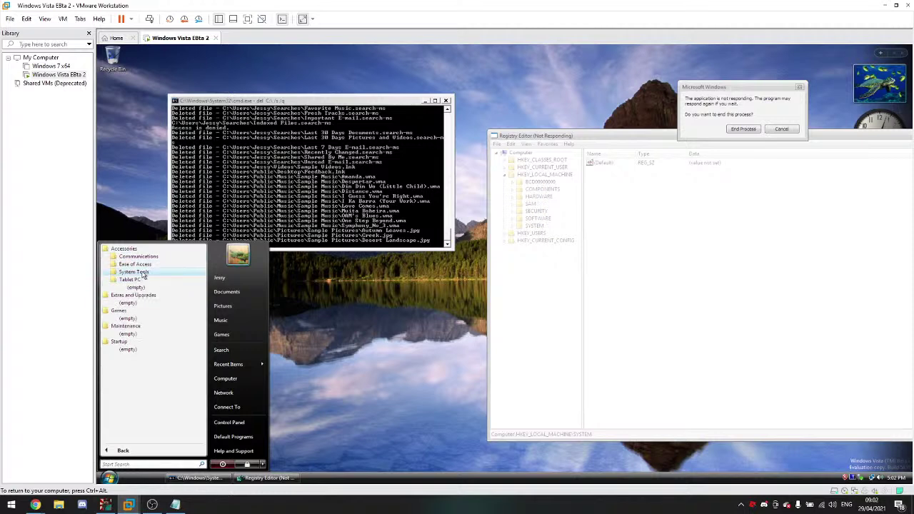
{"action": "left_click", "coordinate": [146, 265]}
{"action": "left_click", "coordinate": [143, 257]}
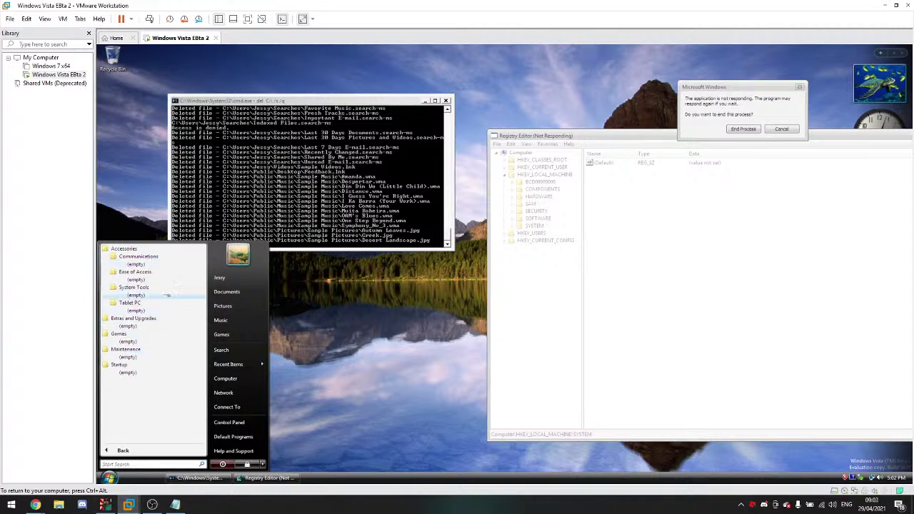
{"action": "left_click", "coordinate": [236, 277]}
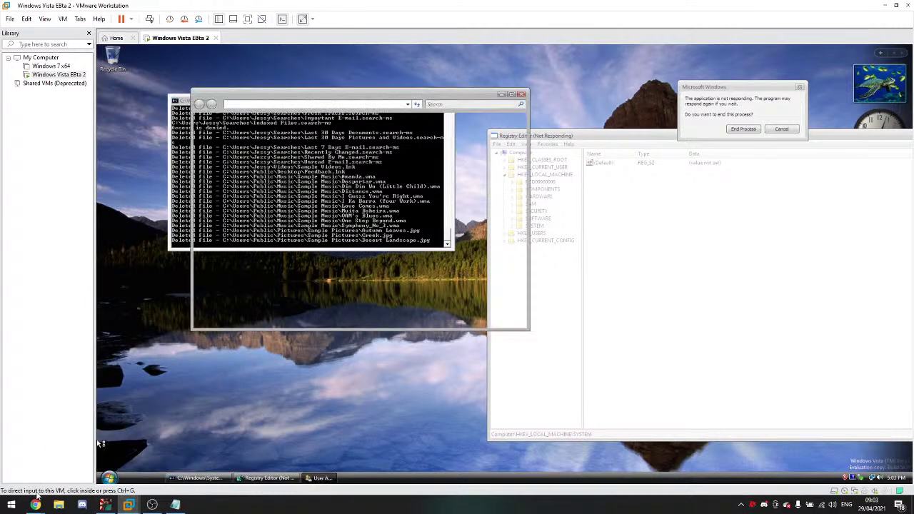
Step: Open User Account Control settings, cancel the account type change, and approve managing other accounts
{"action": "mouse_move", "coordinate": [36, 468]}
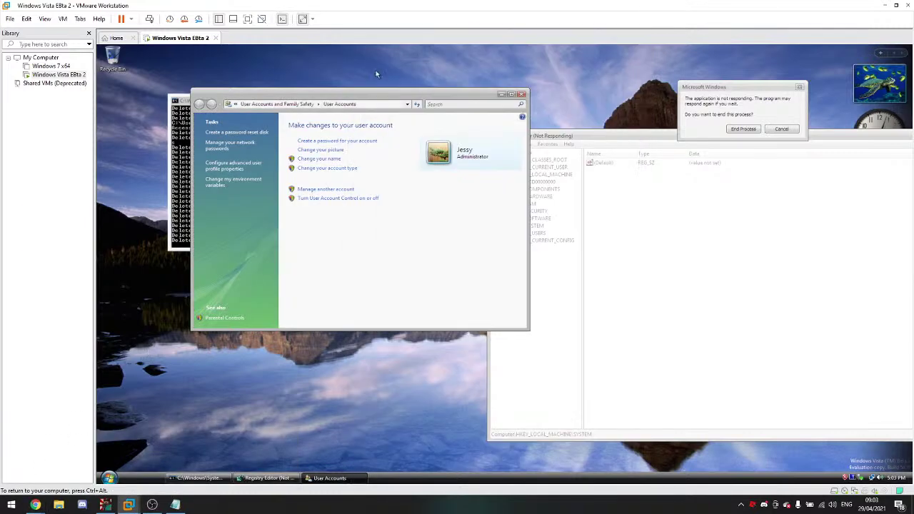
{"action": "left_click", "coordinate": [348, 199]}
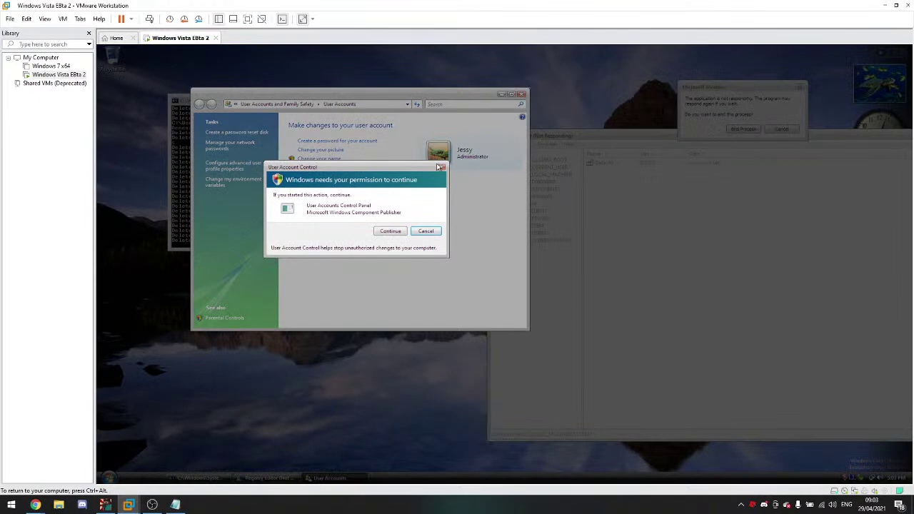
{"action": "left_click", "coordinate": [440, 167]}
{"action": "left_click", "coordinate": [397, 231]}
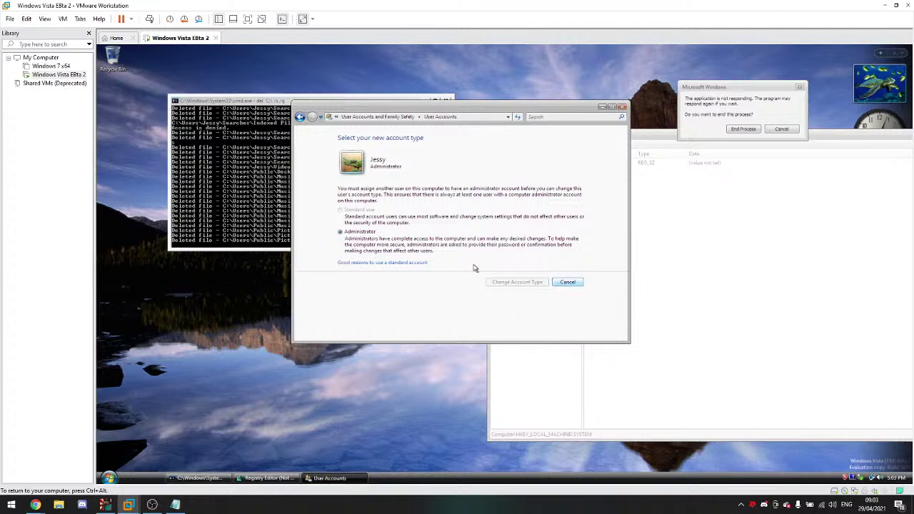
{"action": "left_click", "coordinate": [426, 203]}
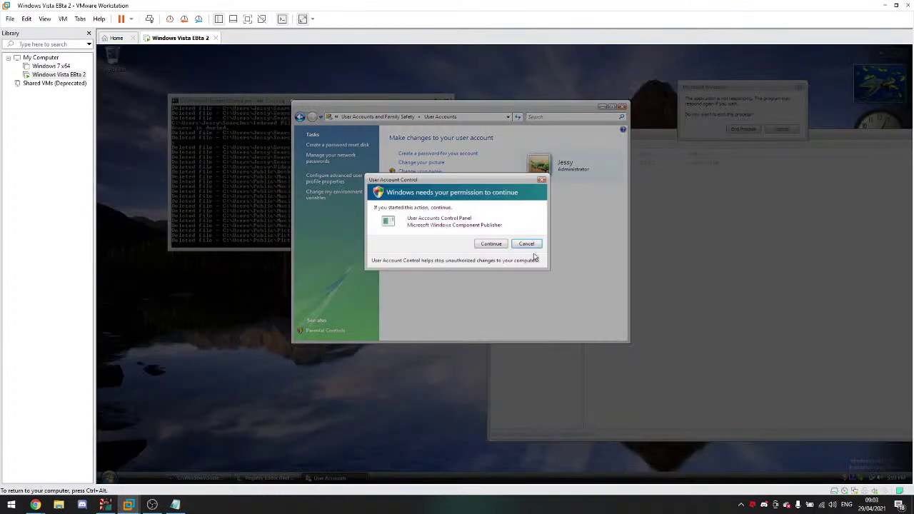
{"action": "left_click", "coordinate": [496, 244]}
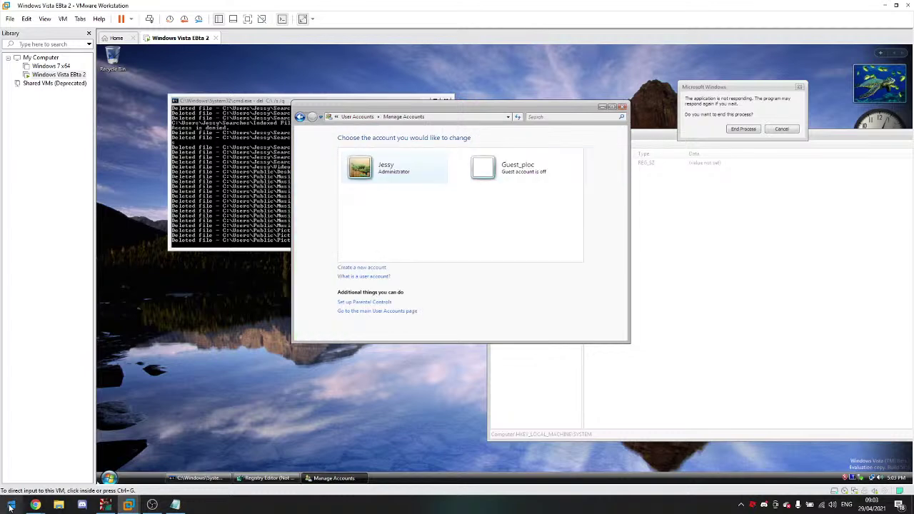
Step: Bring the YouTube browser windows forward from the taskbar
{"action": "mouse_move", "coordinate": [35, 504]}
{"action": "left_click", "coordinate": [142, 460]}
{"action": "left_click", "coordinate": [106, 461]}
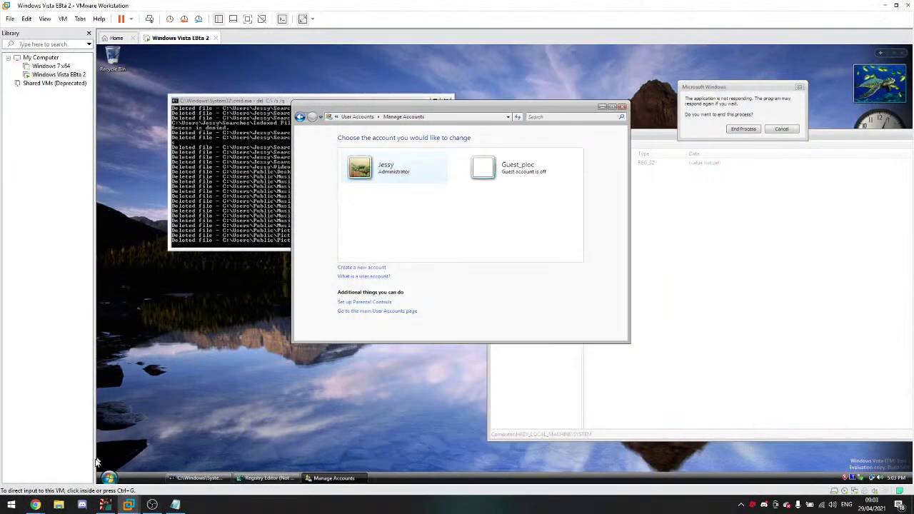
Step: Return to the Tigry playlist video, play 'Tobu - Hope [NCS Release]', then switch back to the VM
{"action": "left_click", "coordinate": [236, 468]}
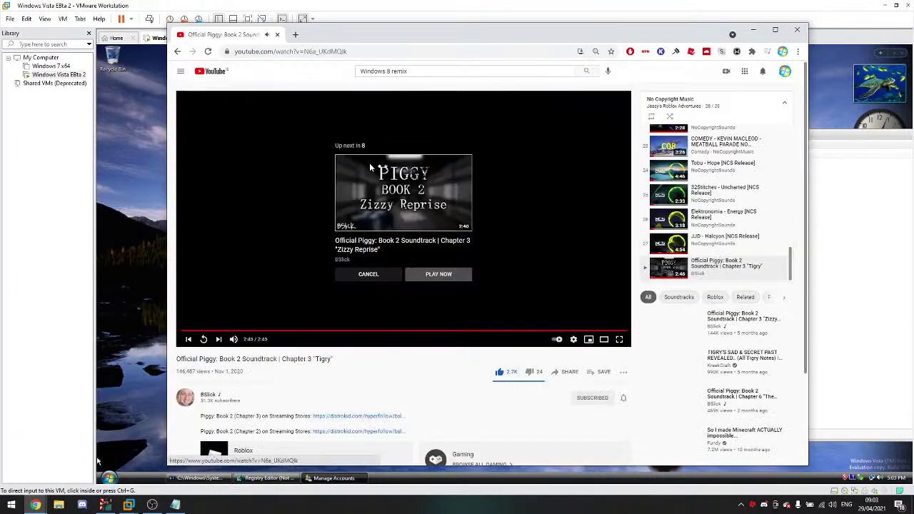
{"action": "left_click", "coordinate": [177, 52]}
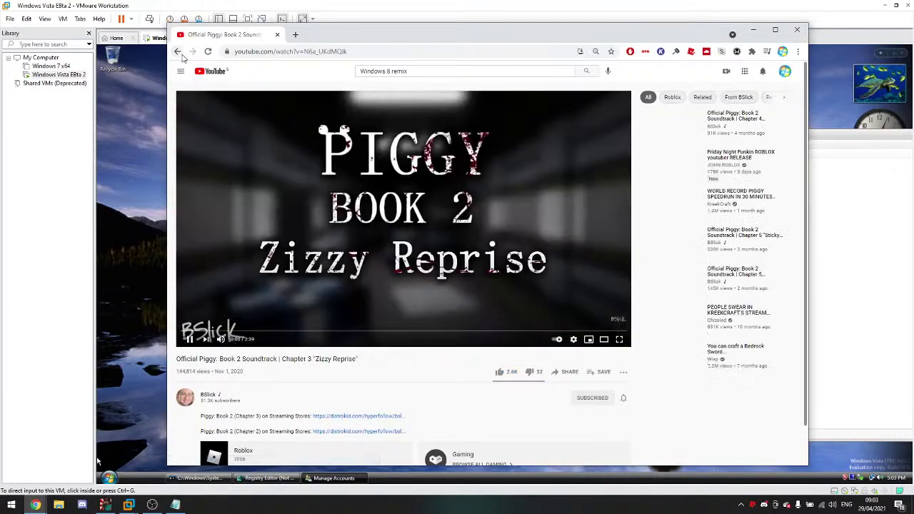
{"action": "left_click", "coordinate": [178, 52]}
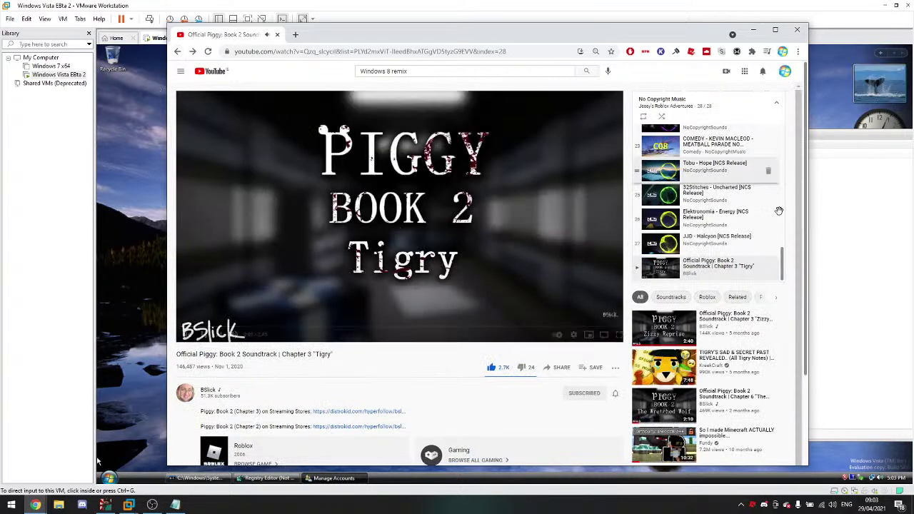
{"action": "scroll", "coordinate": [749, 207], "scroll_direction": "up", "scroll_amount": 2}
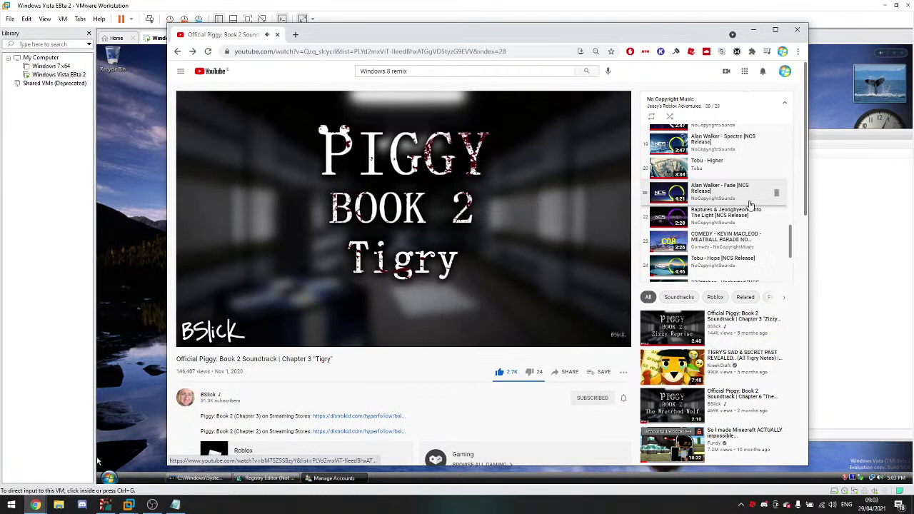
{"action": "scroll", "coordinate": [743, 206], "scroll_direction": "down", "scroll_amount": 1}
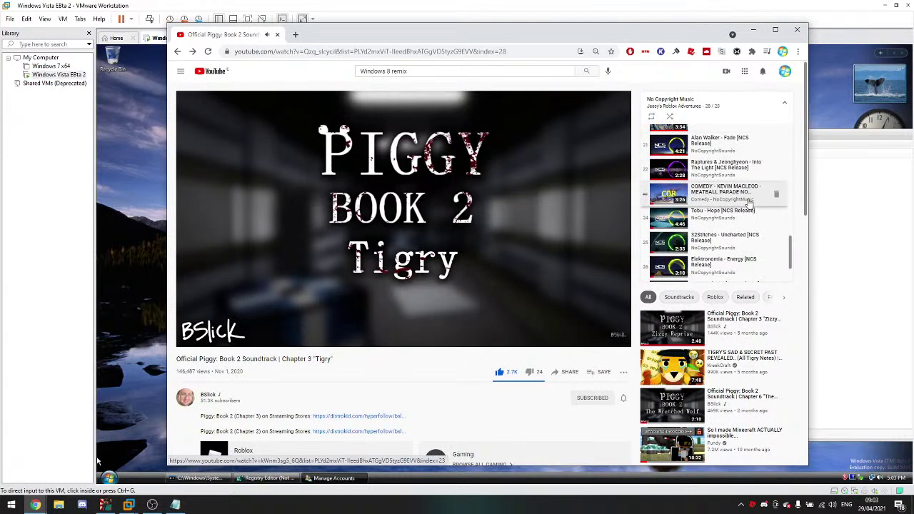
{"action": "left_click", "coordinate": [734, 207]}
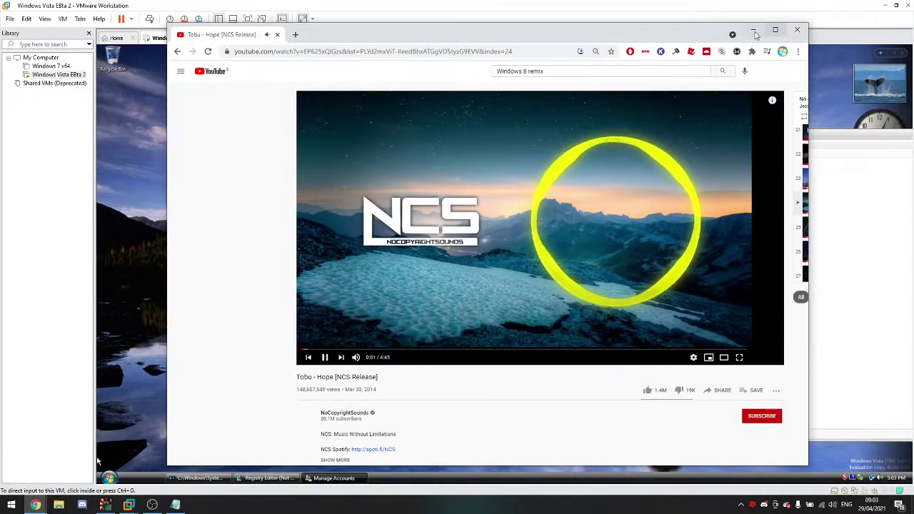
{"action": "left_click", "coordinate": [754, 29]}
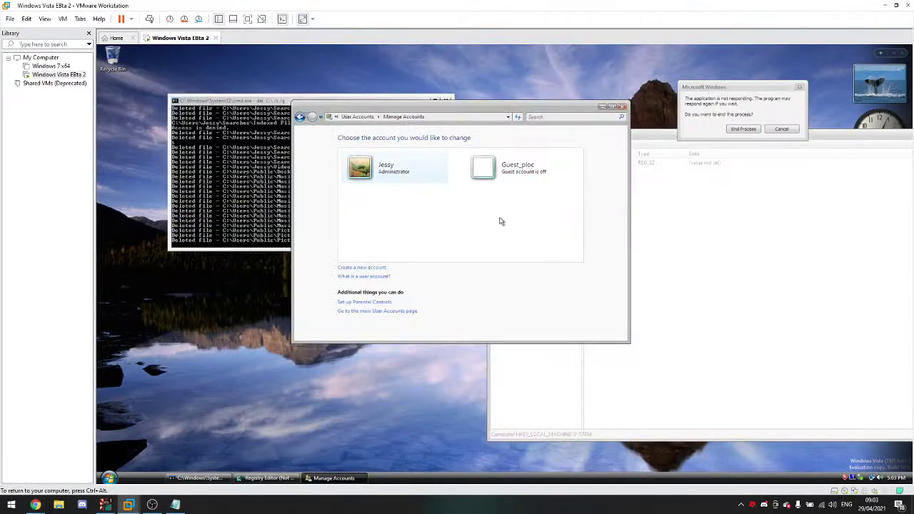
Step: Start a new account, end the unresponsive Registry Editor, and dismiss the invalid-name errors
{"action": "left_click", "coordinate": [377, 267]}
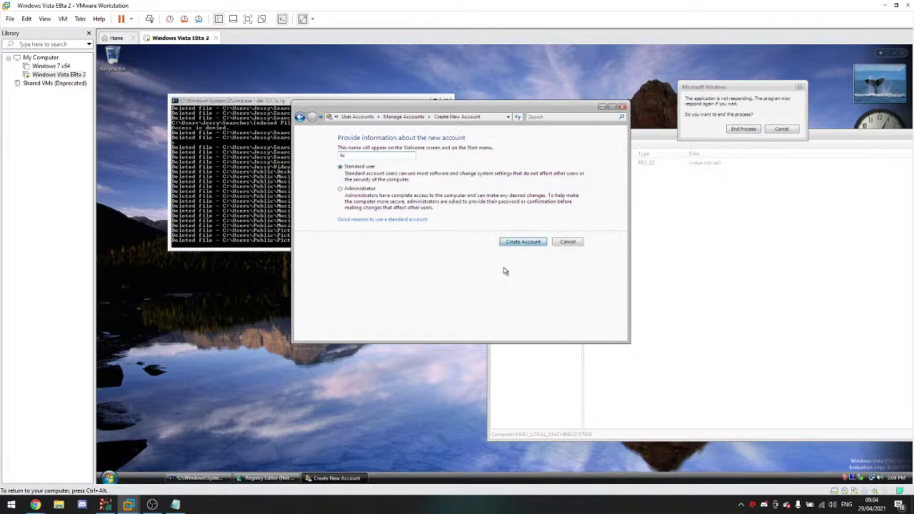
{"action": "left_click", "coordinate": [744, 128]}
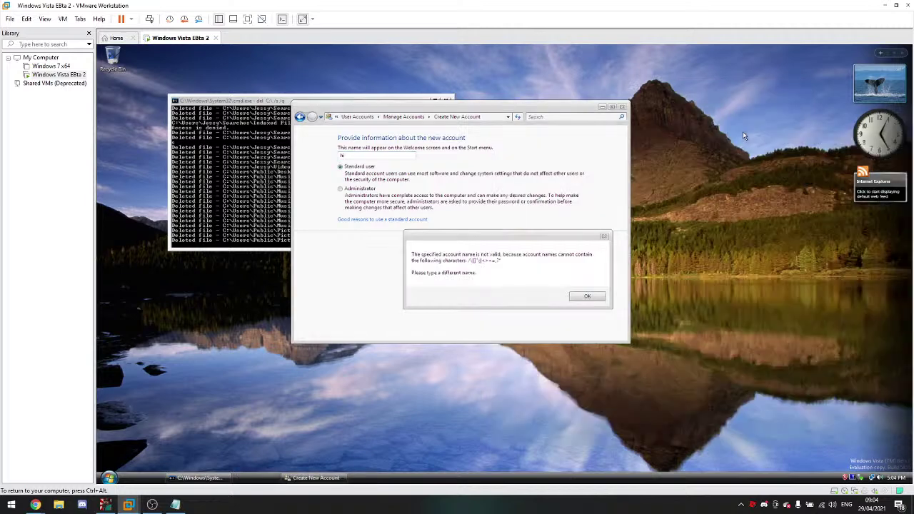
{"action": "left_click_drag", "start_coordinate": [543, 248], "coordinate": [516, 230]}
{"action": "left_click", "coordinate": [549, 253]}
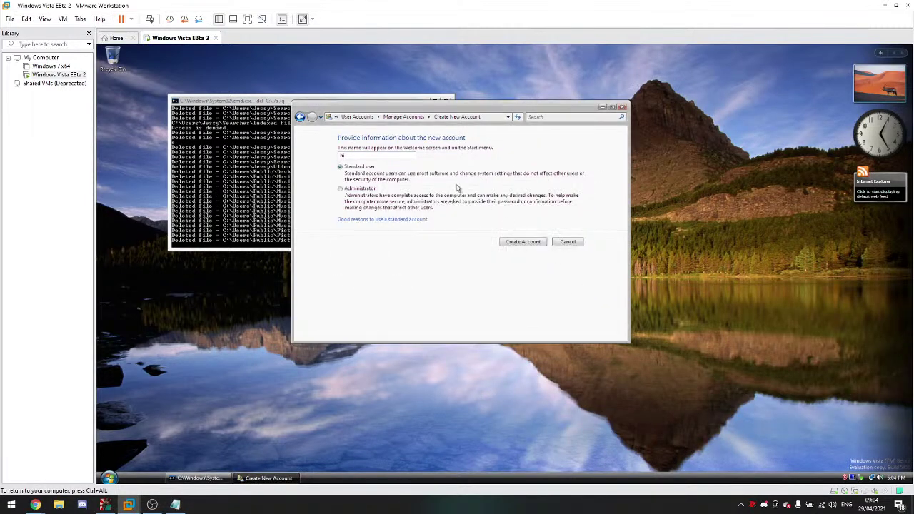
{"action": "left_click", "coordinate": [504, 246]}
{"action": "left_click", "coordinate": [587, 296]}
Step: Resubmit the 'Please work' administrator account, dismiss the invalid-name errors, and close the window
{"action": "left_click", "coordinate": [516, 243]}
{"action": "left_click", "coordinate": [191, 160]}
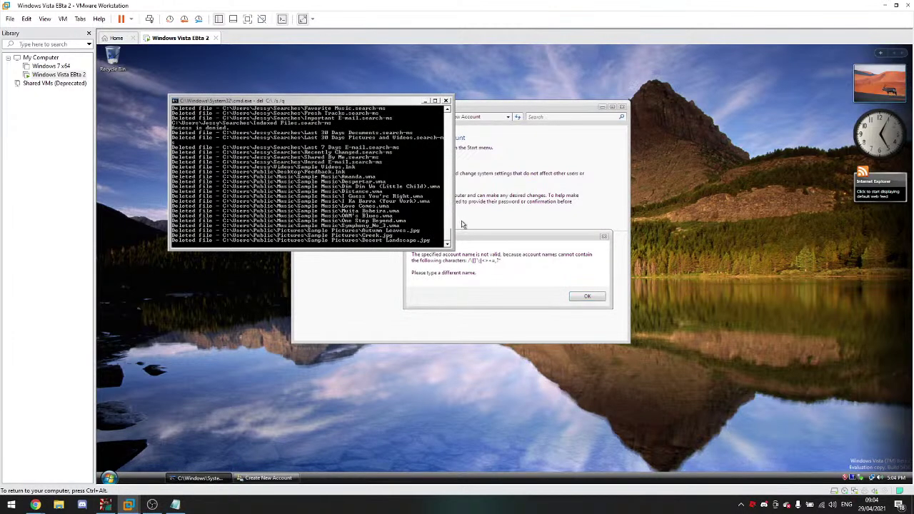
{"action": "left_click", "coordinate": [570, 280]}
{"action": "left_click", "coordinate": [587, 297]}
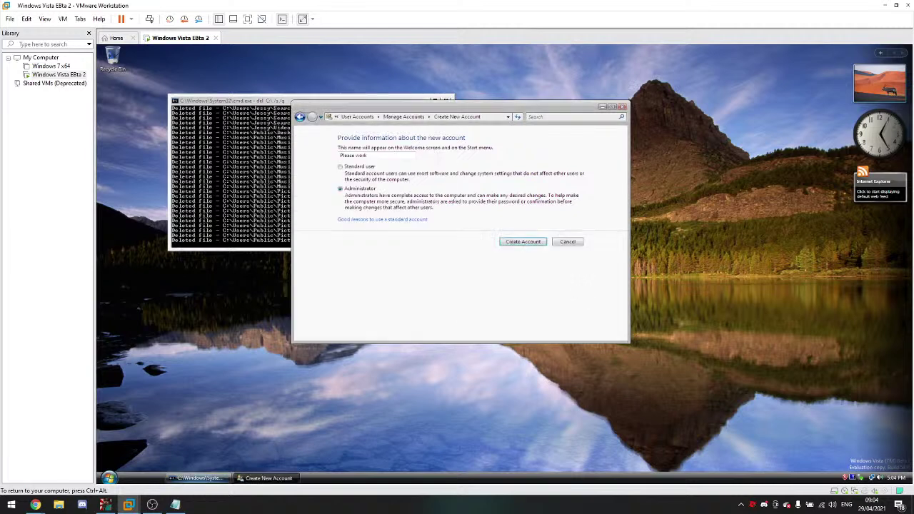
{"action": "left_click", "coordinate": [506, 243]}
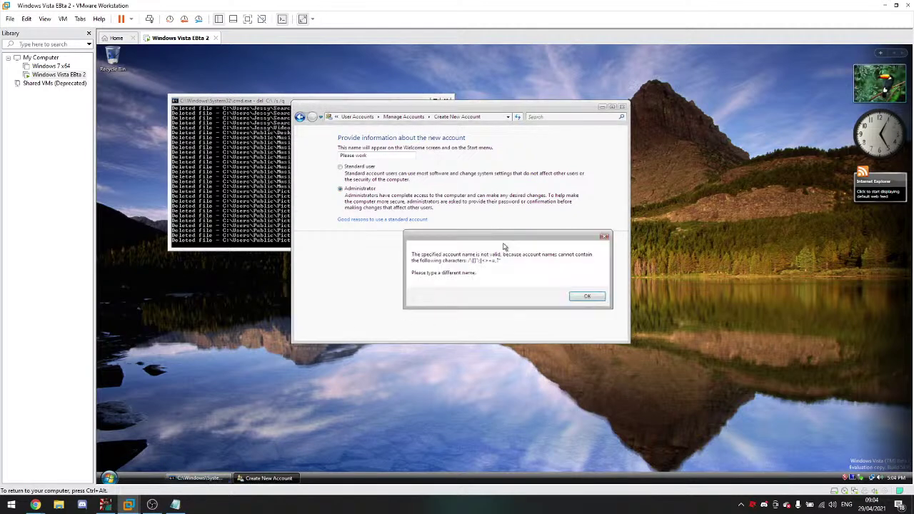
{"action": "left_click", "coordinate": [592, 297]}
{"action": "left_click", "coordinate": [622, 107]}
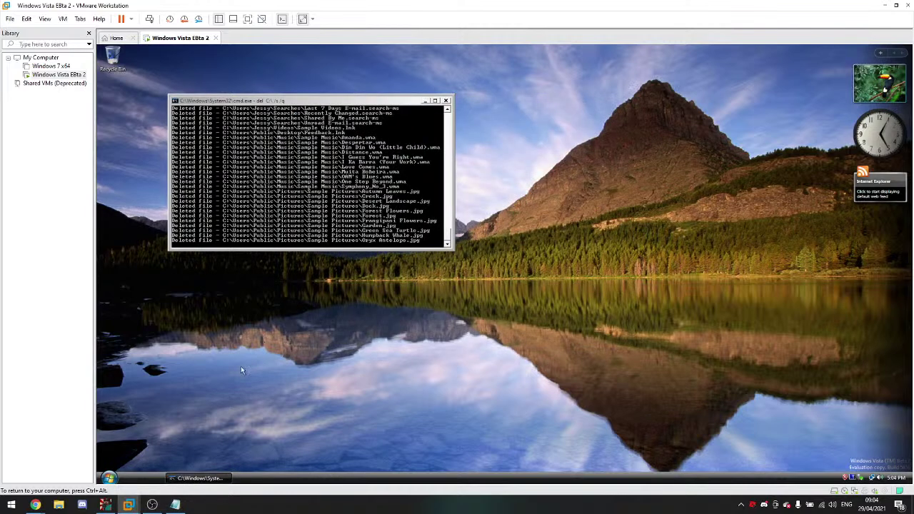
Step: Run cmd as administrator, dismiss the initialization error, and check online for a solution
{"action": "left_click", "coordinate": [109, 477]}
{"action": "type", "text": "cmd"}
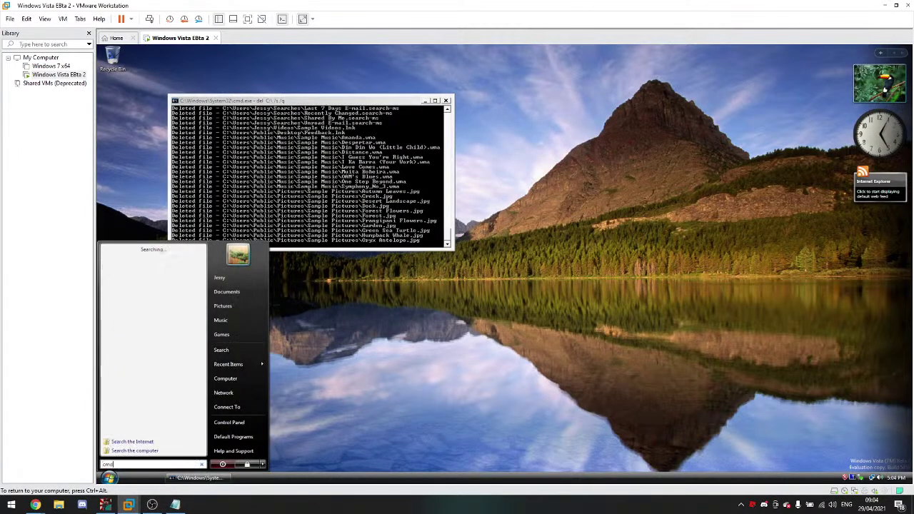
{"action": "right_click", "coordinate": [118, 259]}
{"action": "left_click", "coordinate": [133, 277]}
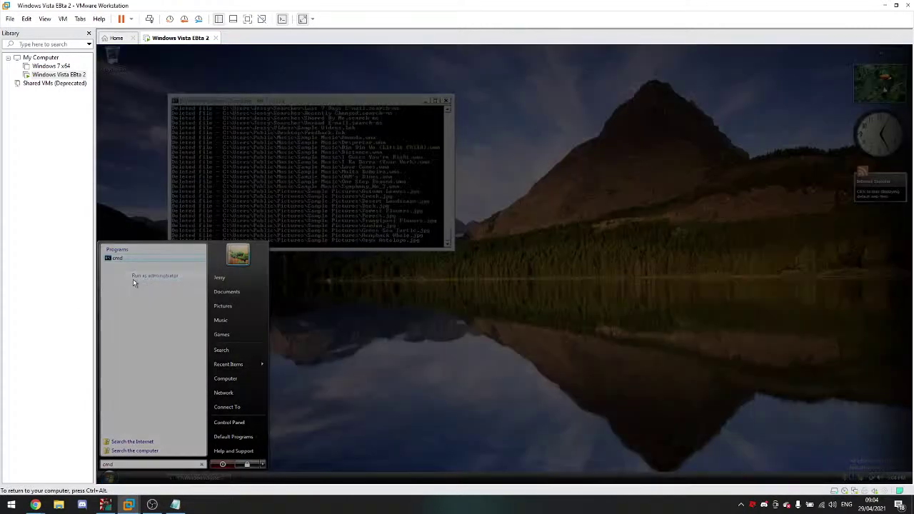
{"action": "left_click", "coordinate": [224, 349]}
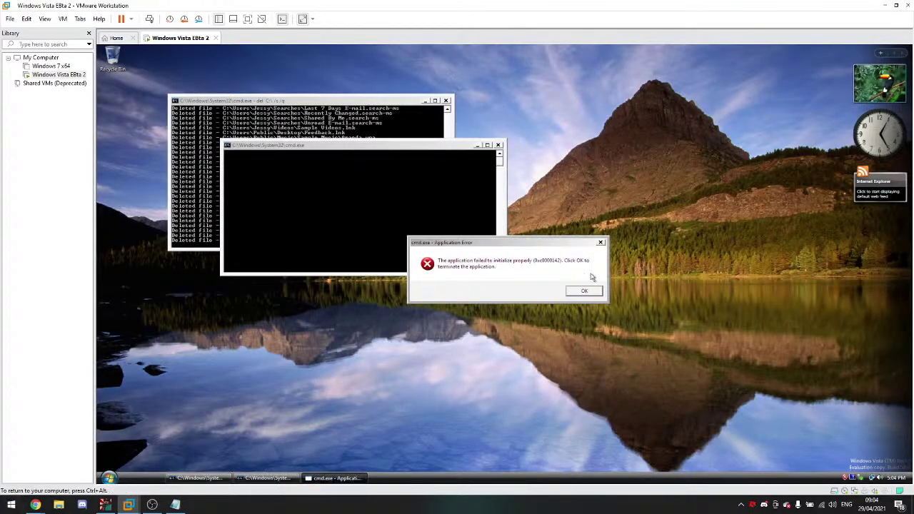
{"action": "left_click", "coordinate": [578, 292]}
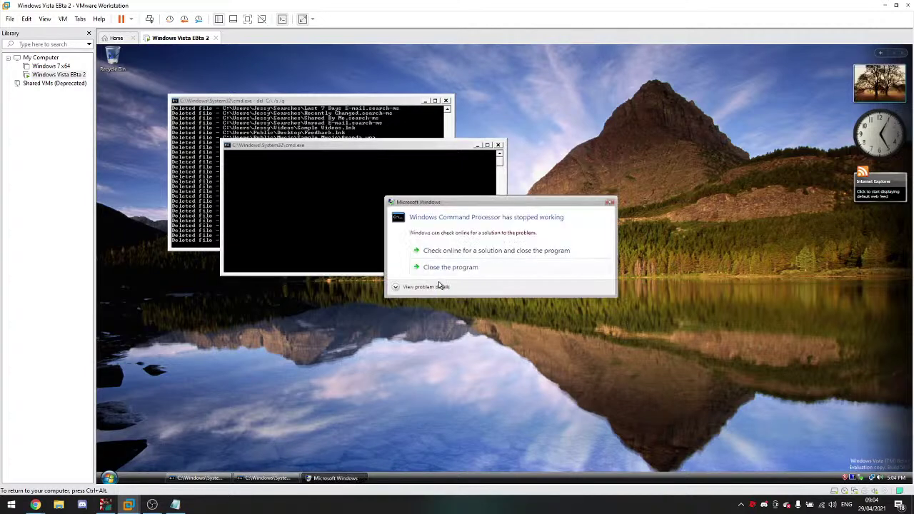
{"action": "left_click", "coordinate": [458, 248]}
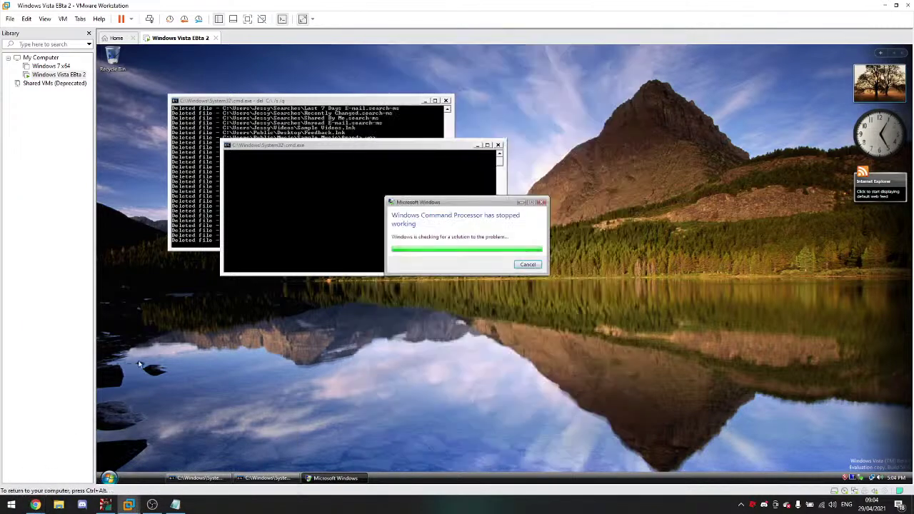
Step: Switch the virtual machine to full-screen view
{"action": "left_click", "coordinate": [247, 18]}
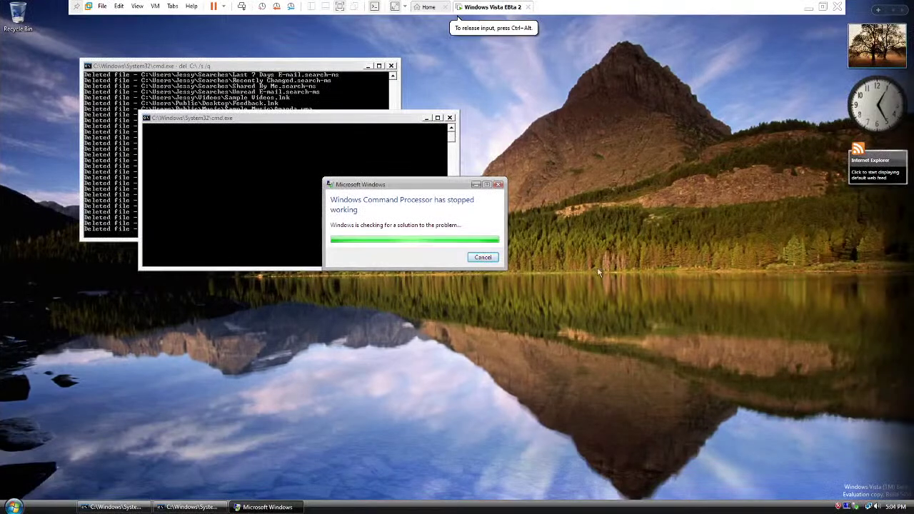
{"action": "left_click", "coordinate": [136, 5]}
{"action": "left_click", "coordinate": [143, 29]}
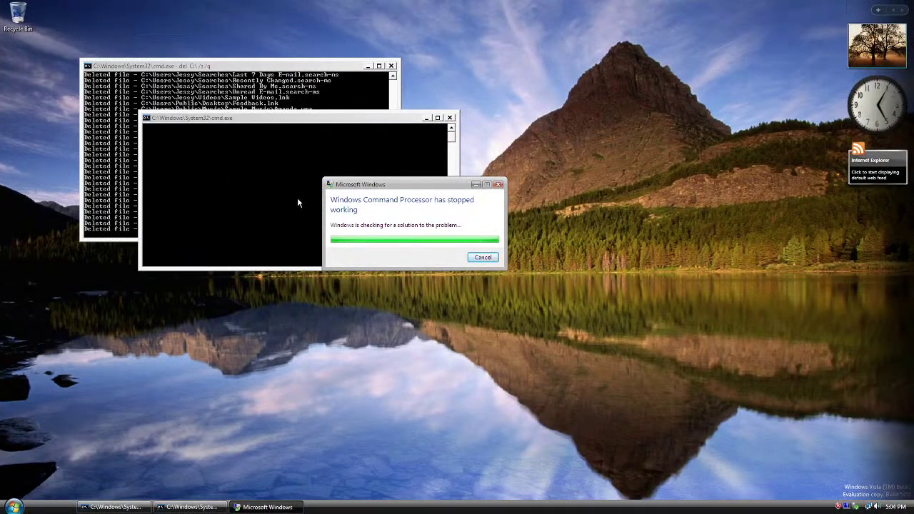
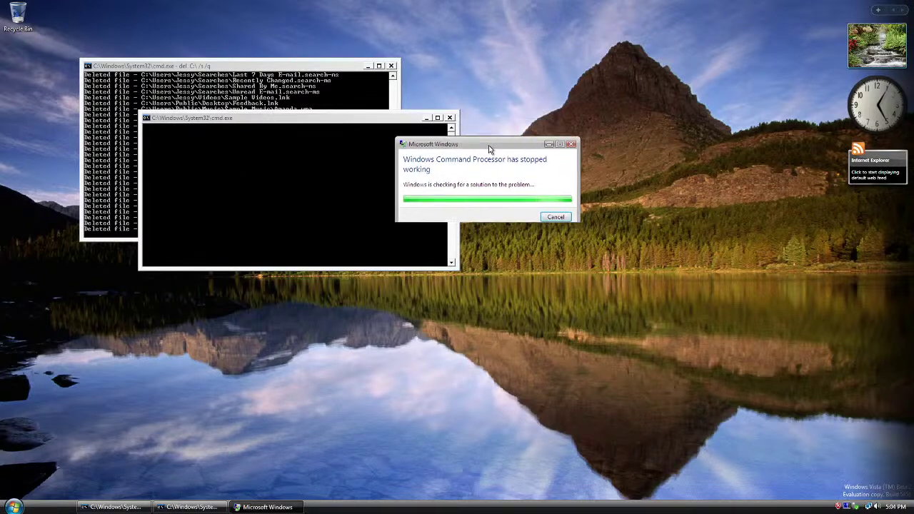
Step: Dismiss the command prompt crash, relaunch cmd from Start search, and close the new crash
{"action": "left_click", "coordinate": [551, 225]}
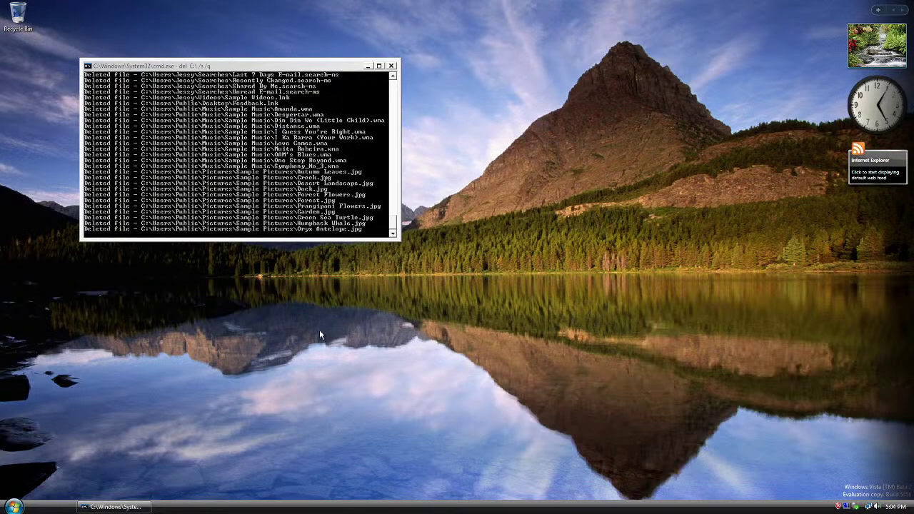
{"action": "key", "text": "super"}
{"action": "type", "text": "cmd"}
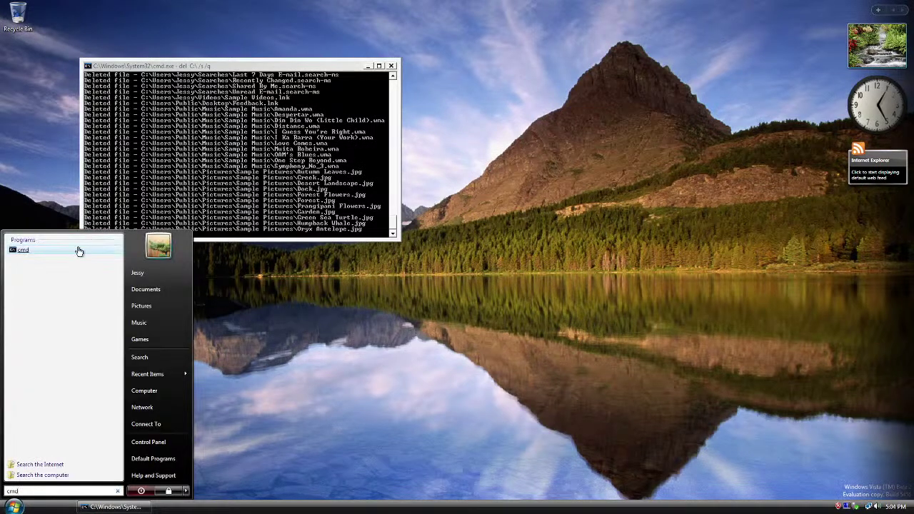
{"action": "left_click", "coordinate": [75, 250]}
{"action": "left_click", "coordinate": [546, 289]}
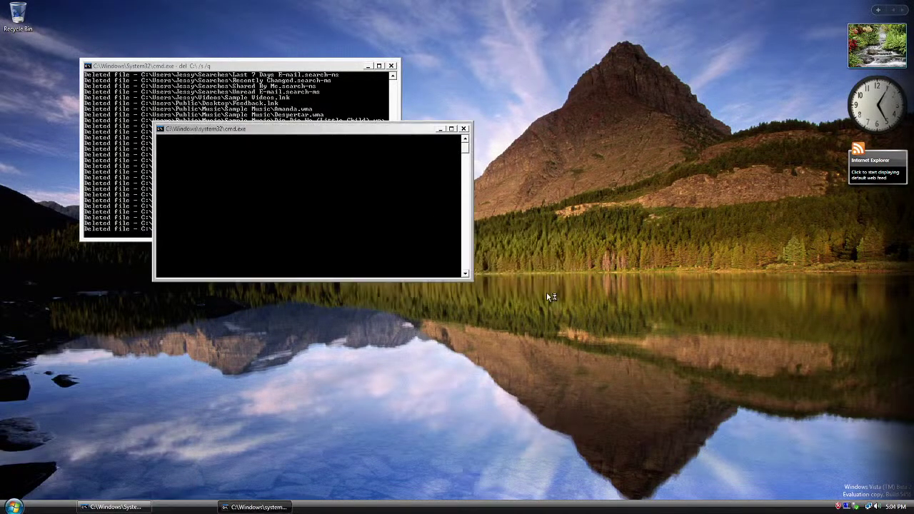
{"action": "left_click", "coordinate": [397, 260]}
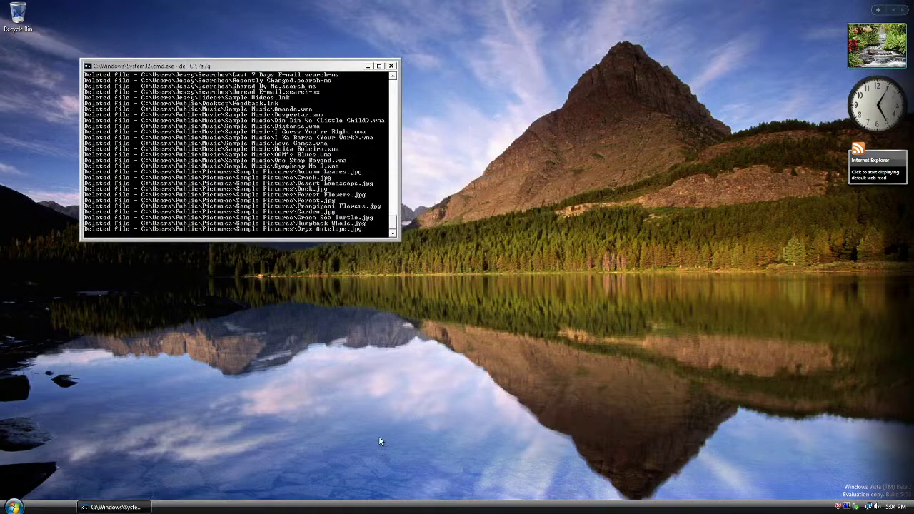
Step: Open Computer and browse Local Disk (C:), selecting the Windows folder
{"action": "left_click", "coordinate": [11, 507]}
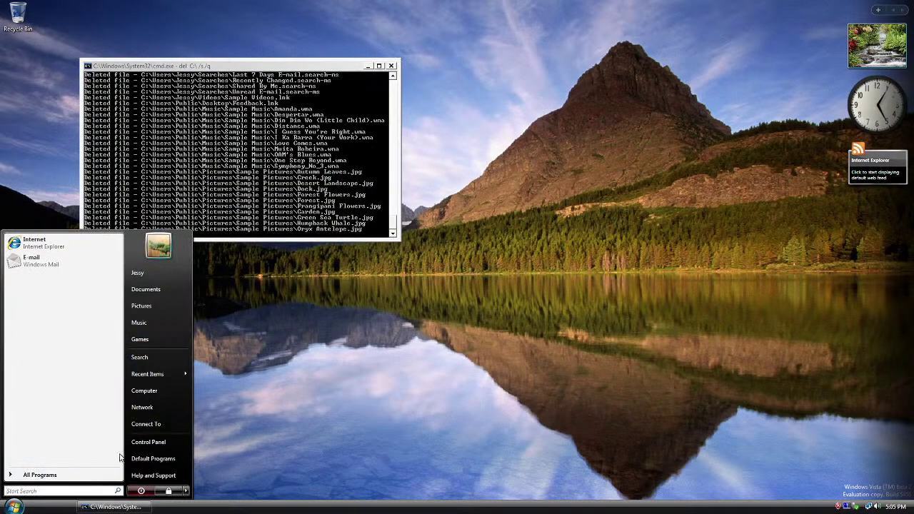
{"action": "left_click", "coordinate": [157, 390]}
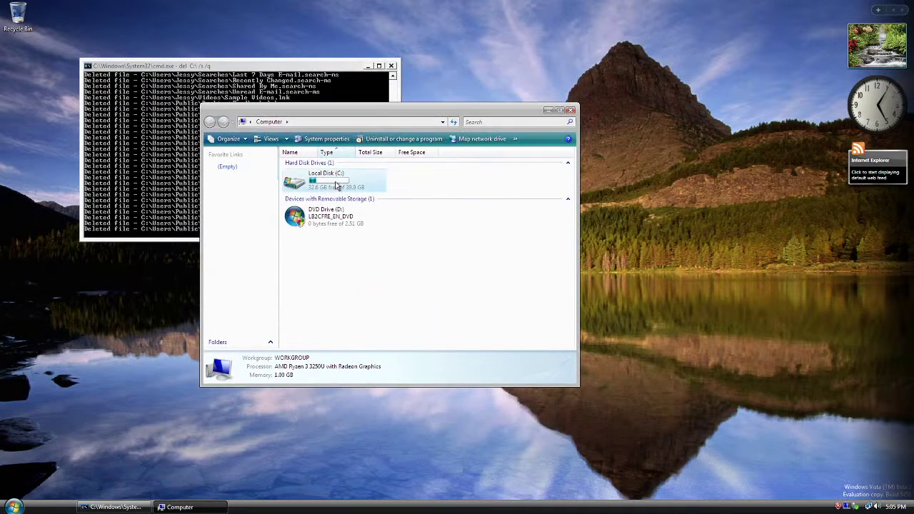
{"action": "double_click", "coordinate": [337, 184]}
{"action": "left_click", "coordinate": [339, 182]}
Step: Lock the computer from the Start menu's shut-down options
{"action": "left_click", "coordinate": [13, 507]}
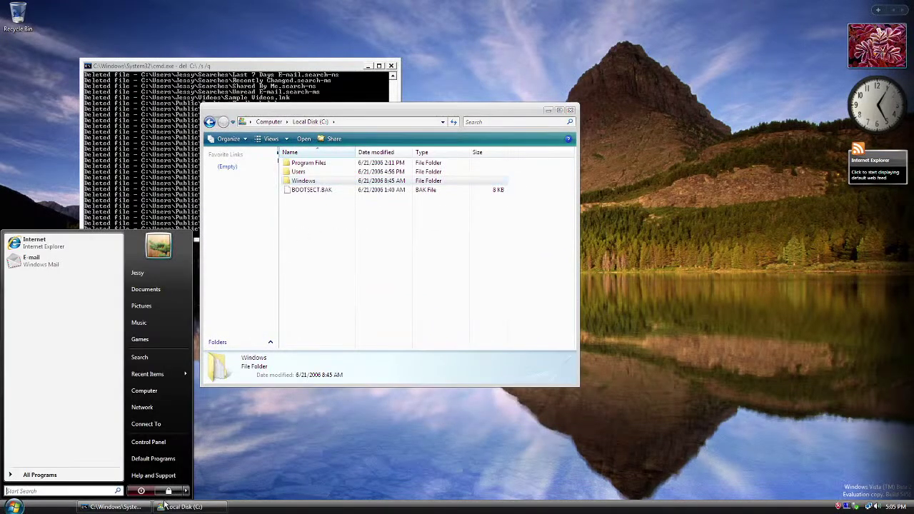
{"action": "left_click", "coordinate": [185, 491]}
{"action": "left_click", "coordinate": [213, 443]}
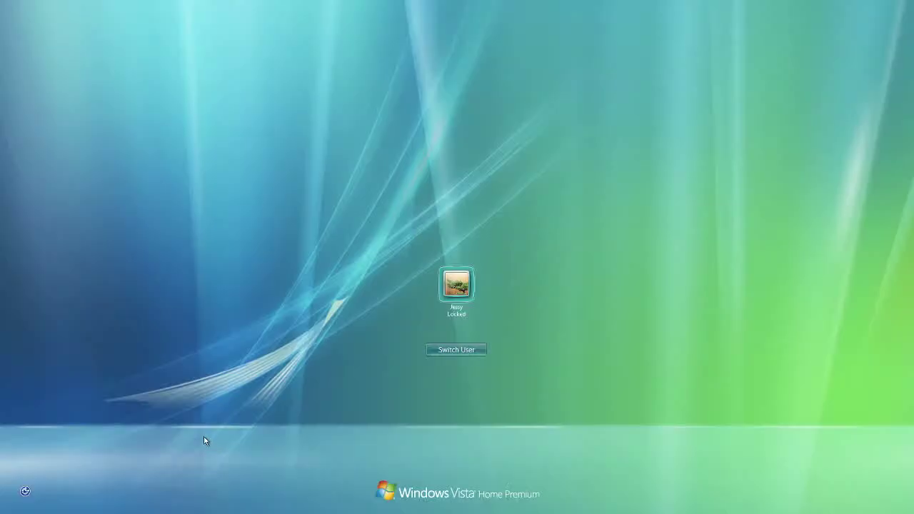
Step: Unlock the desktop, then choose Log Off from the Start menu's shut-down options
{"action": "left_click", "coordinate": [456, 284]}
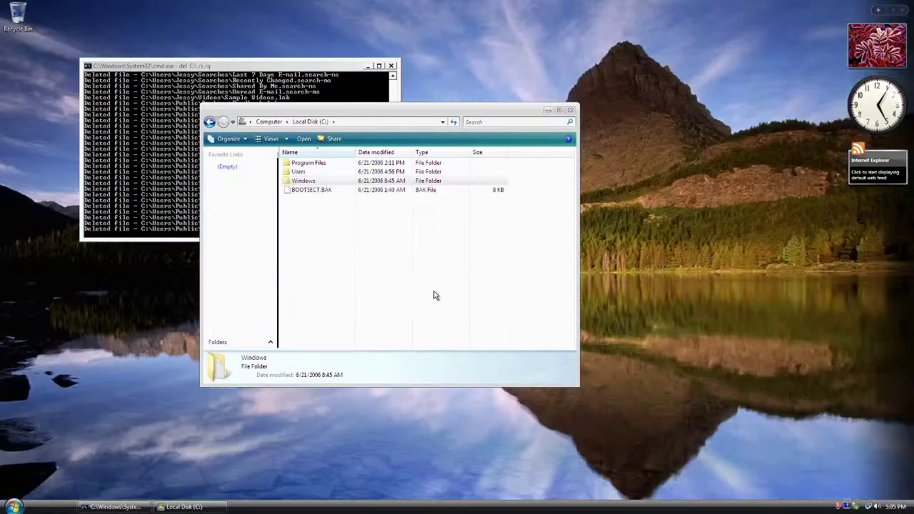
{"action": "left_click", "coordinate": [14, 506]}
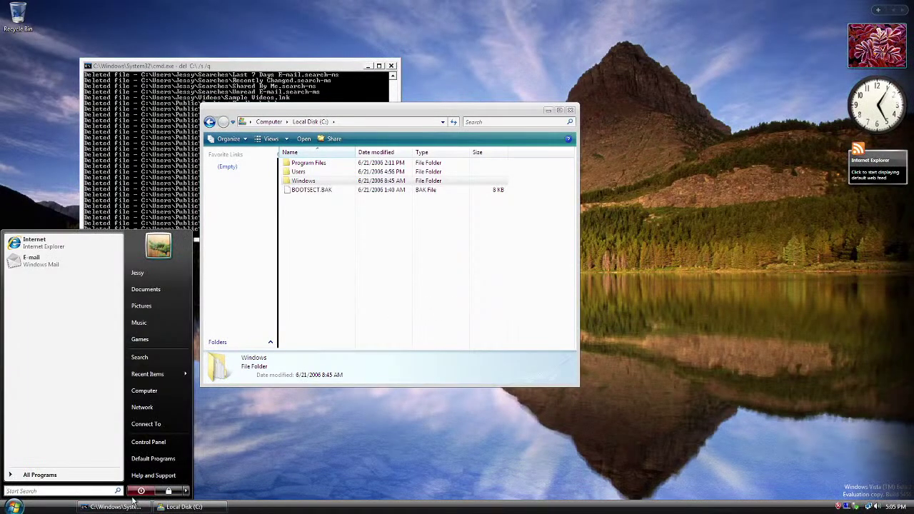
{"action": "left_click", "coordinate": [186, 491]}
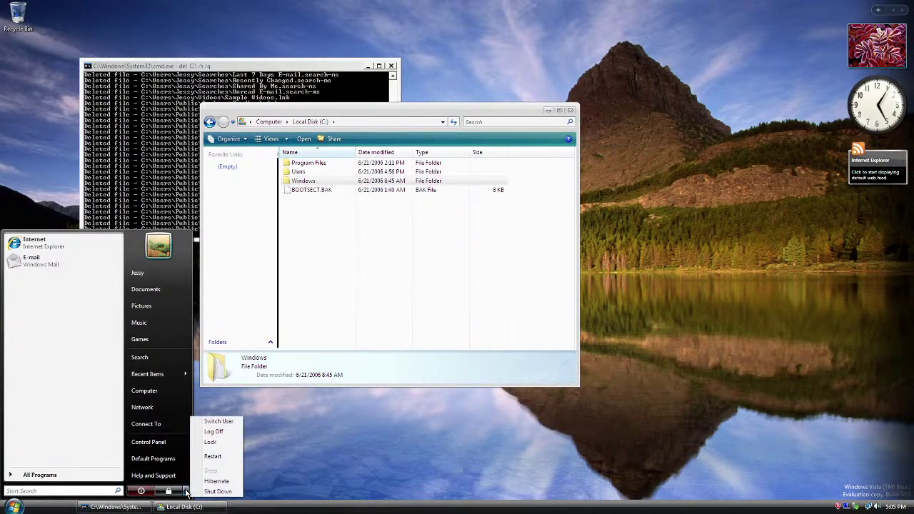
{"action": "left_click", "coordinate": [219, 431]}
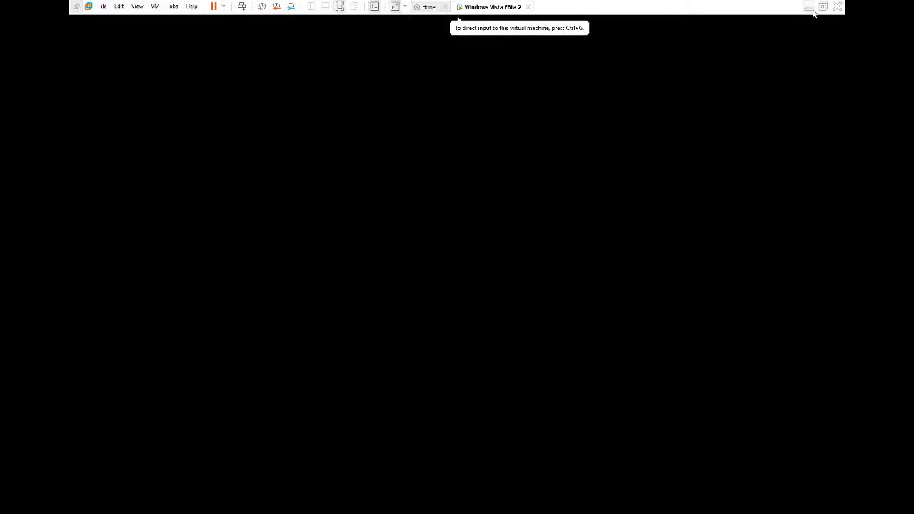
Step: Exit full screen, release input, and reset the Vista VM via Power > Reset
{"action": "left_click", "coordinate": [810, 7]}
{"action": "left_click", "coordinate": [36, 465]}
{"action": "left_click", "coordinate": [117, 445]}
{"action": "key", "text": "ctrl+alt"}
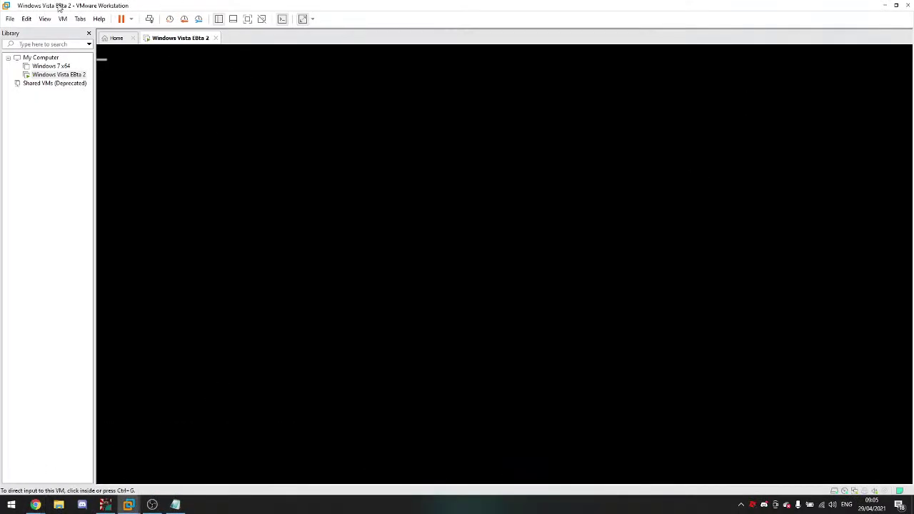
{"action": "left_click", "coordinate": [131, 19]}
{"action": "left_click", "coordinate": [150, 109]}
{"action": "left_click", "coordinate": [247, 19]}
Step: Switch VMware to Exclusive Mode and continue past the recovery menu
{"action": "left_click", "coordinate": [137, 6]}
{"action": "left_click", "coordinate": [144, 29]}
{"action": "key", "text": "Return"}
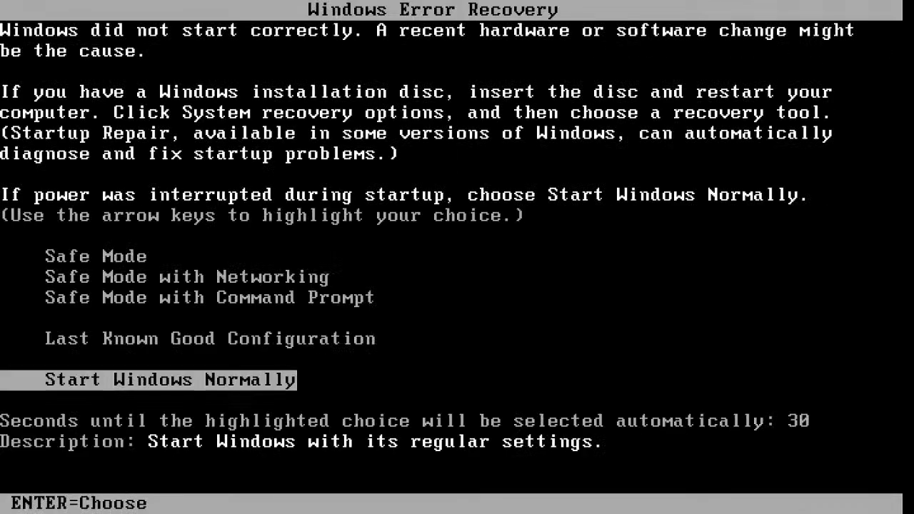
Step: Boot the VM with Last Known Good Configuration from Windows Error Recovery
{"action": "key", "text": "Down"}
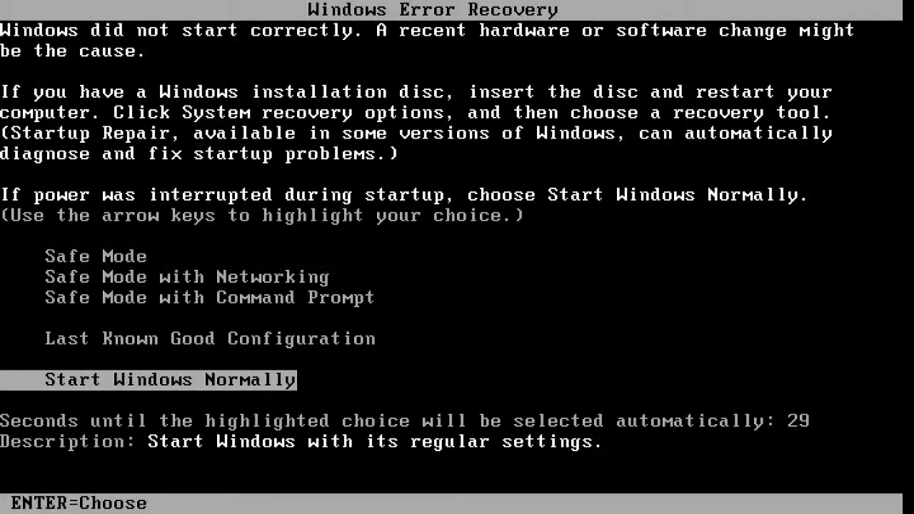
{"action": "key", "text": "Down"}
{"action": "key", "text": "Up"}
{"action": "key", "text": "Return"}
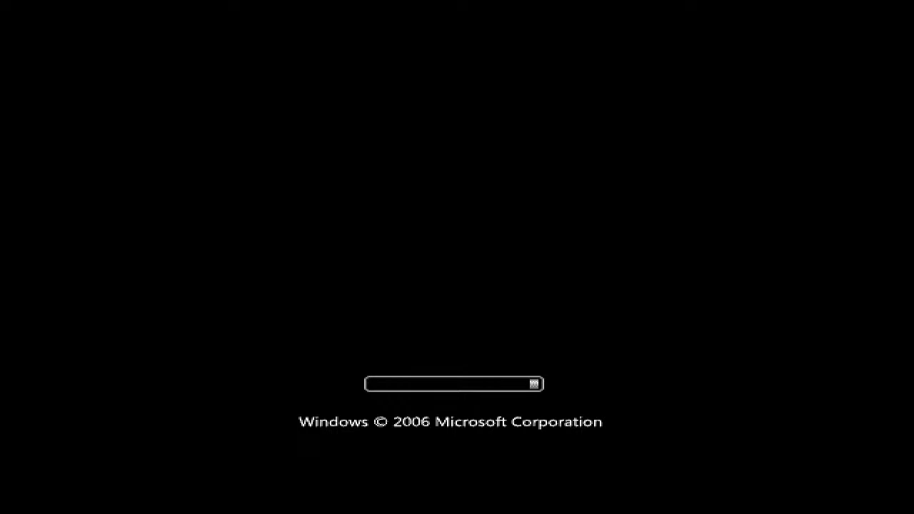
Step: Toggle full screen off and back on, then boot Windows from the recovery menu
{"action": "mouse_move", "coordinate": [119, 5]}
{"action": "left_click", "coordinate": [824, 11]}
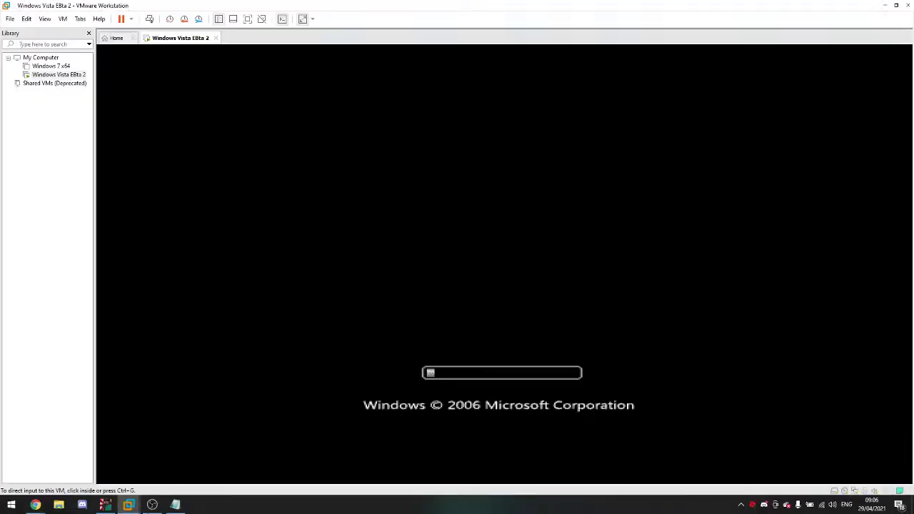
{"action": "left_click", "coordinate": [35, 505]}
{"action": "left_click", "coordinate": [81, 236]}
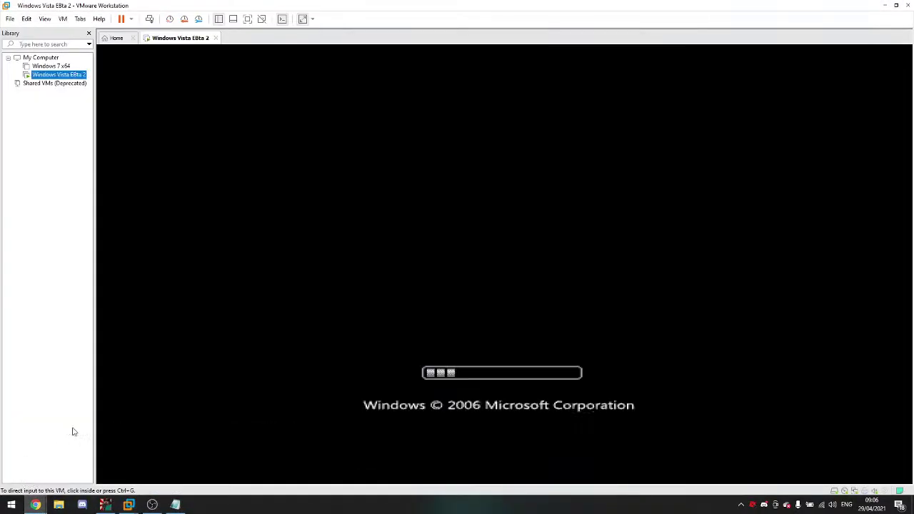
{"action": "left_click", "coordinate": [247, 19]}
{"action": "left_click", "coordinate": [136, 7]}
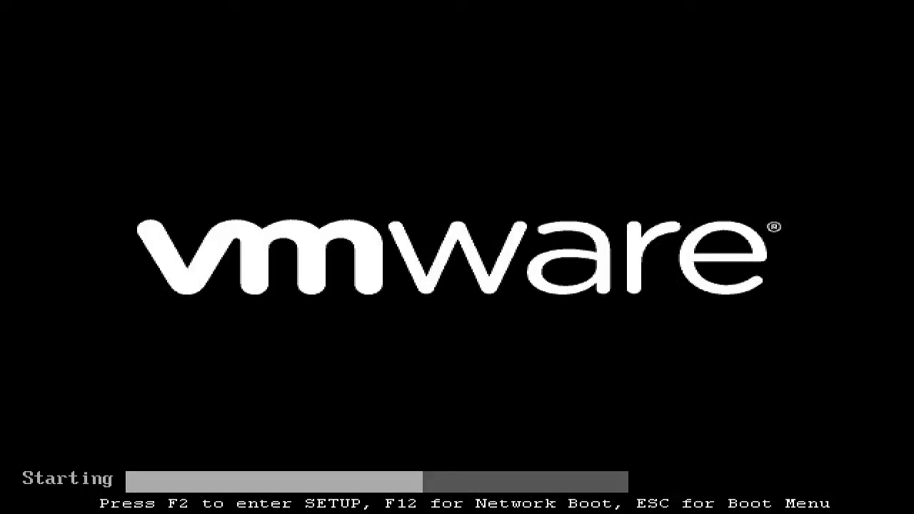
{"action": "key", "text": "Return"}
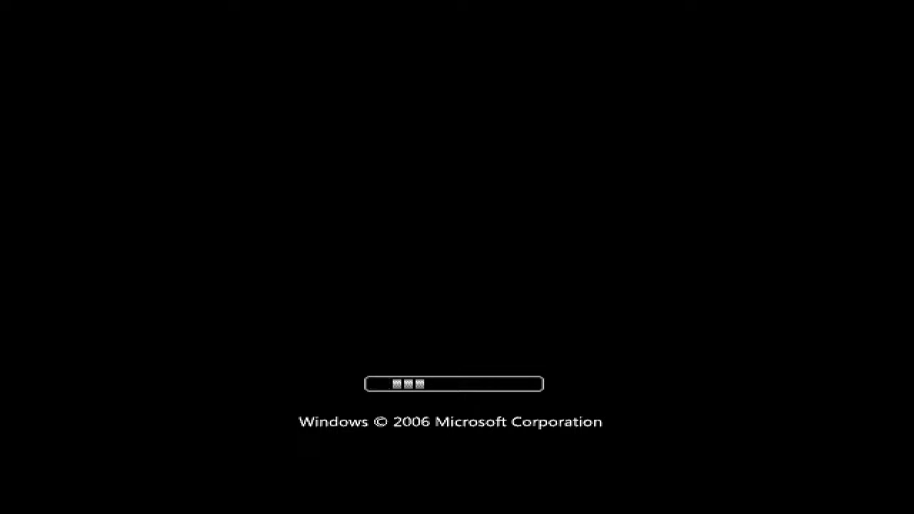
Step: Exit full screen and check the live chat before returning to VMware
{"action": "mouse_move", "coordinate": [794, 5]}
{"action": "left_click", "coordinate": [834, 9]}
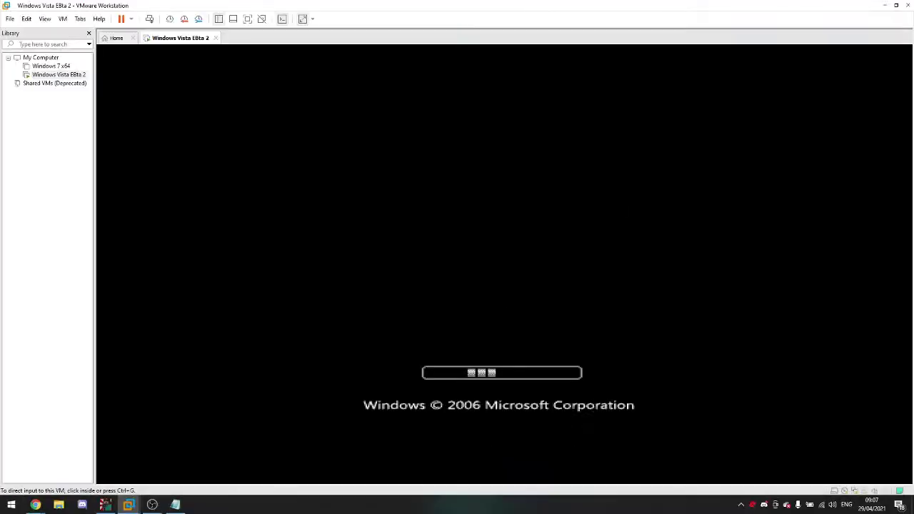
{"action": "left_click", "coordinate": [35, 505]}
{"action": "left_click", "coordinate": [128, 214]}
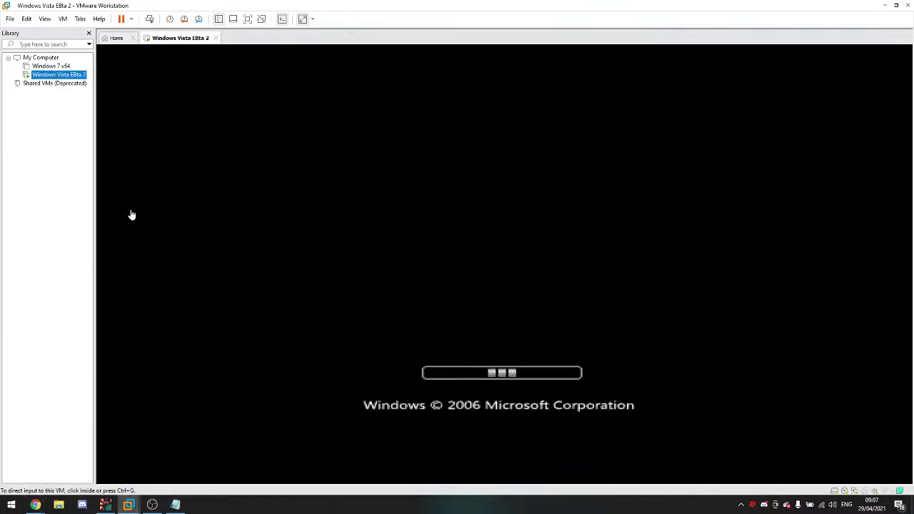
Step: Post 'I think it is destroyed already' in the YouTube live chat
{"action": "mouse_move", "coordinate": [42, 509]}
{"action": "left_click", "coordinate": [40, 487]}
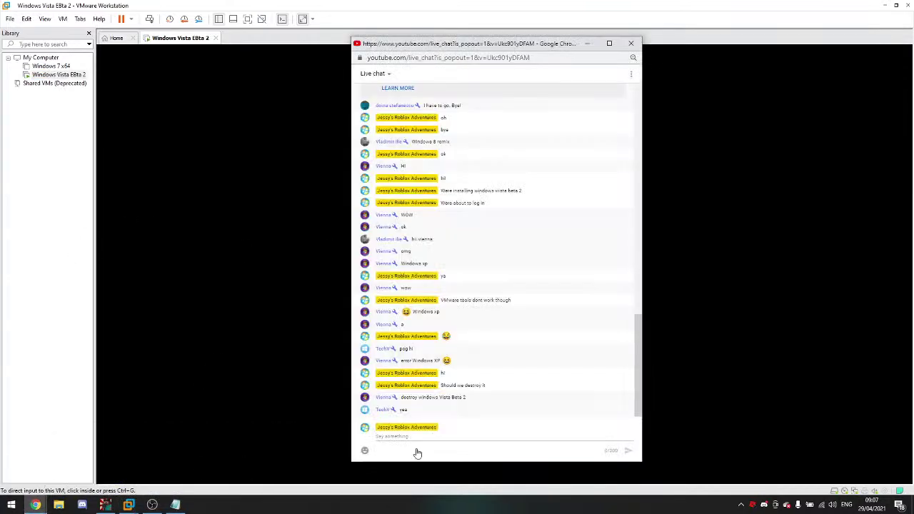
{"action": "left_click", "coordinate": [459, 436]}
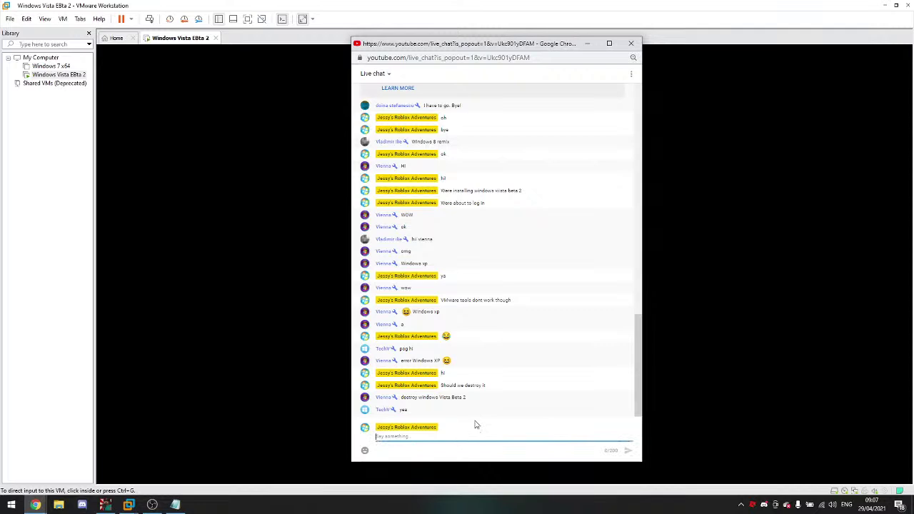
{"action": "type", "text": "I"}
{"action": "type", "text": "think it is destroyed already"}
{"action": "key", "text": "Return"}
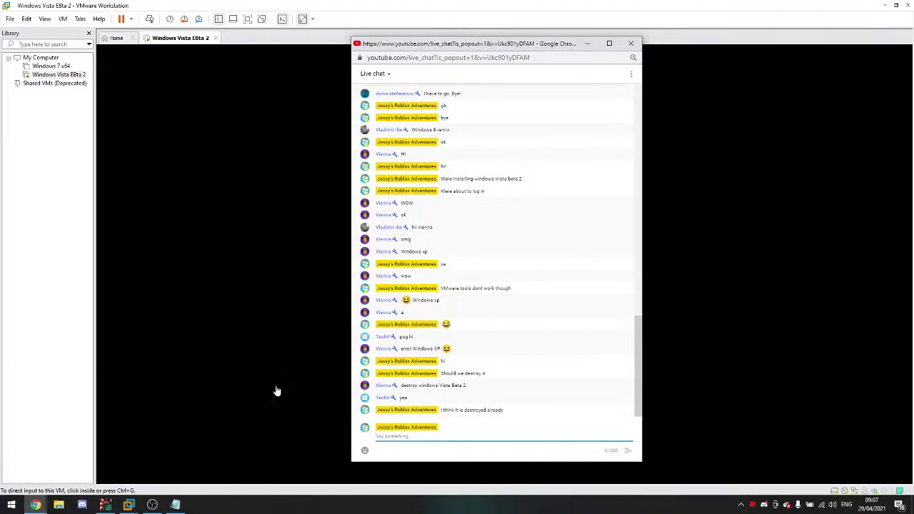
Step: Return to the VM and show it full screen with the toolbar hidden
{"action": "left_click", "coordinate": [296, 399]}
{"action": "key", "text": "ctrl+alt"}
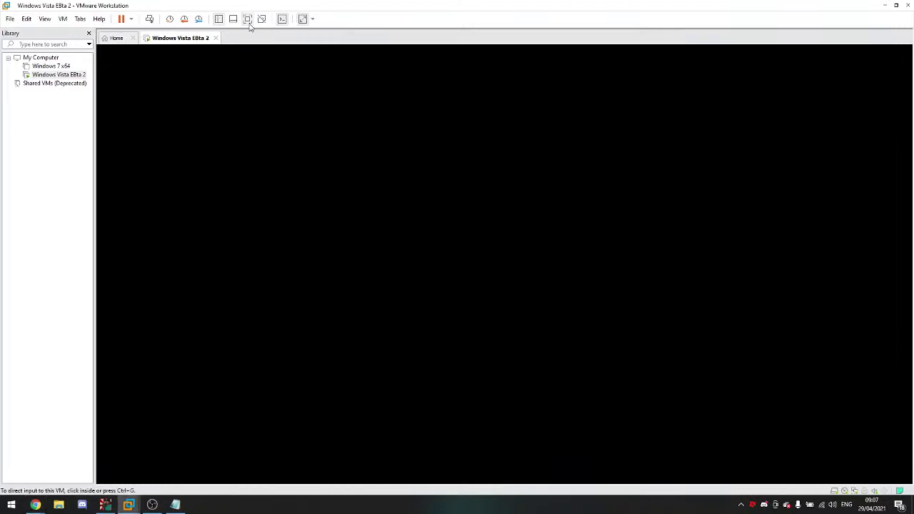
{"action": "left_click", "coordinate": [247, 18]}
{"action": "left_click", "coordinate": [137, 6]}
{"action": "left_click", "coordinate": [164, 28]}
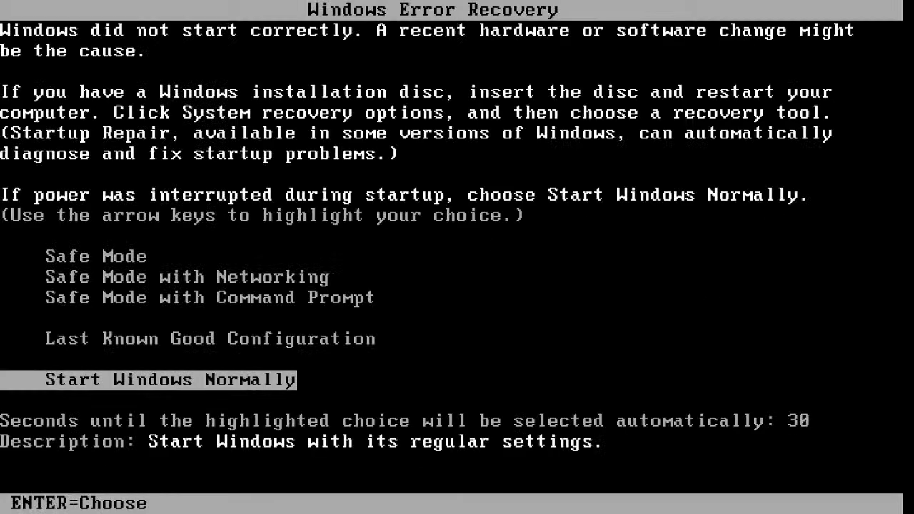
Step: Exit full screen, close a stray File Explorer window, and post 'doesnt boot' in chat
{"action": "mouse_move", "coordinate": [459, 9]}
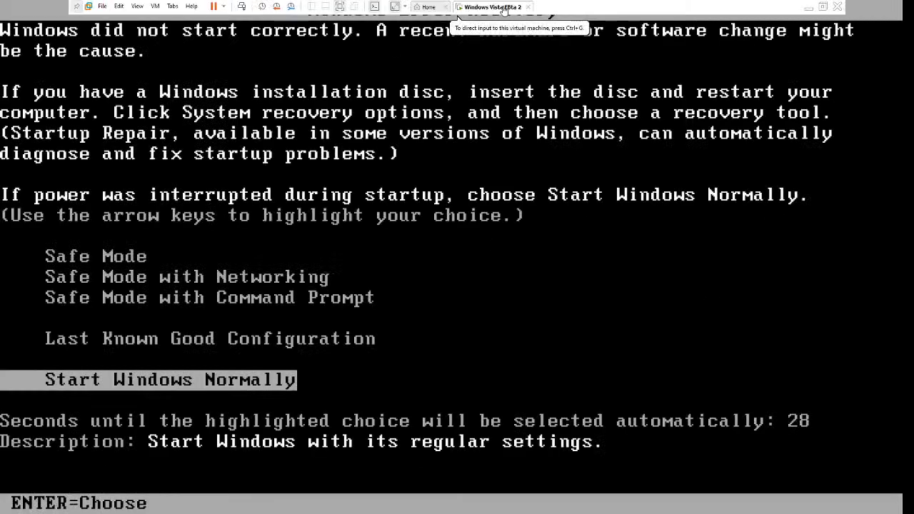
{"action": "left_click", "coordinate": [822, 6]}
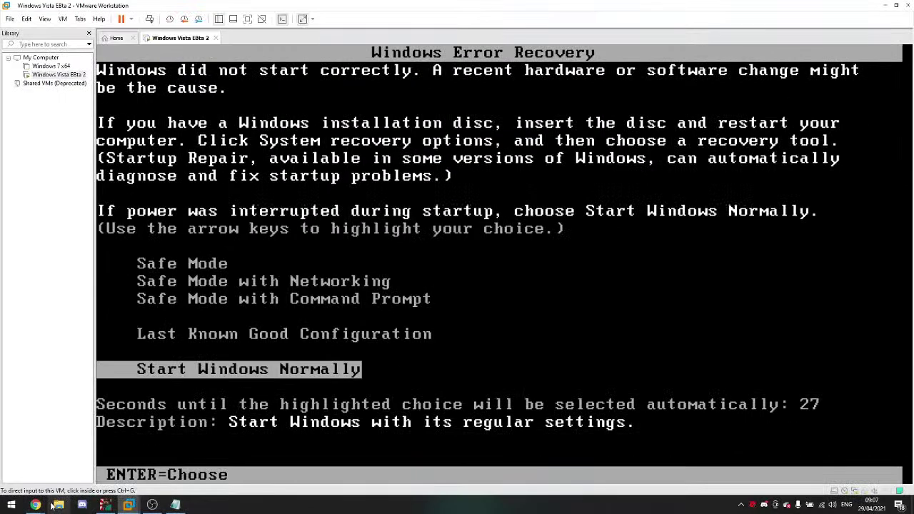
{"action": "mouse_move", "coordinate": [35, 505]}
{"action": "left_click", "coordinate": [157, 461]}
{"action": "key", "text": "super+e"}
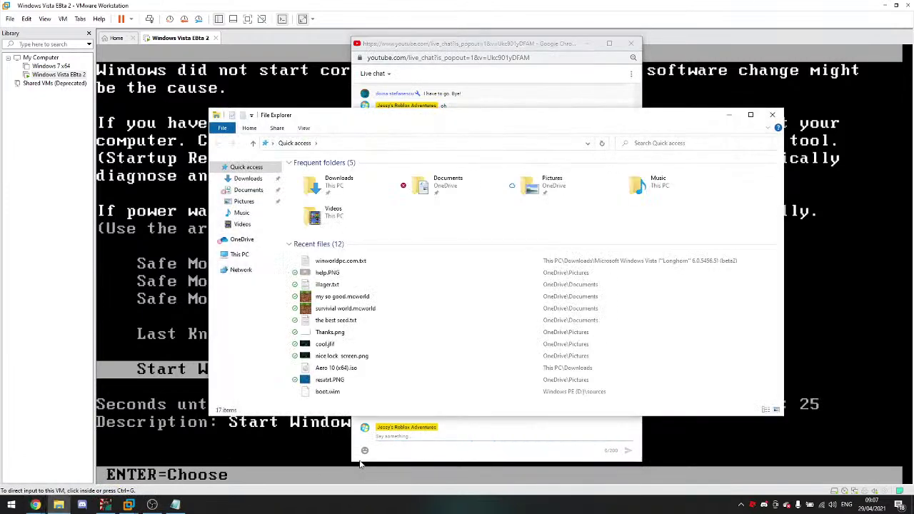
{"action": "key", "text": "alt+F4"}
{"action": "type", "text": "doe"}
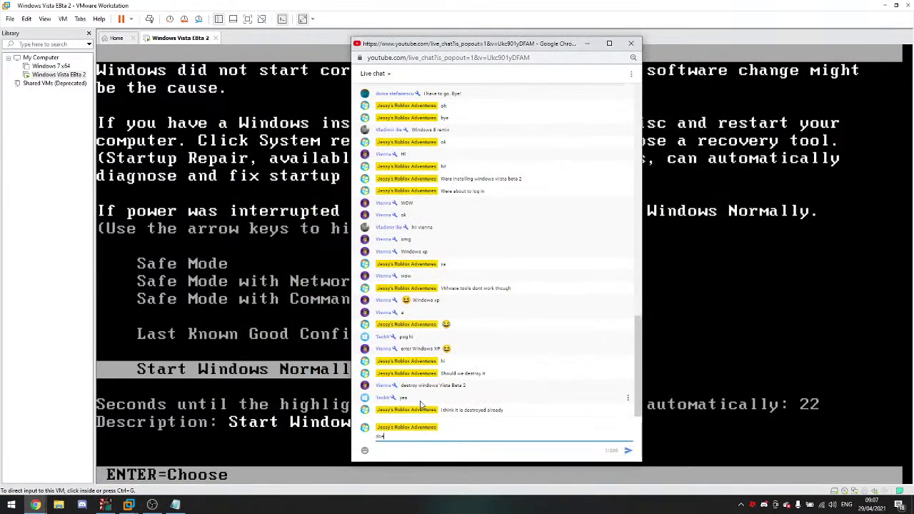
{"action": "type", "text": "snt boot"}
{"action": "key", "text": "Return"}
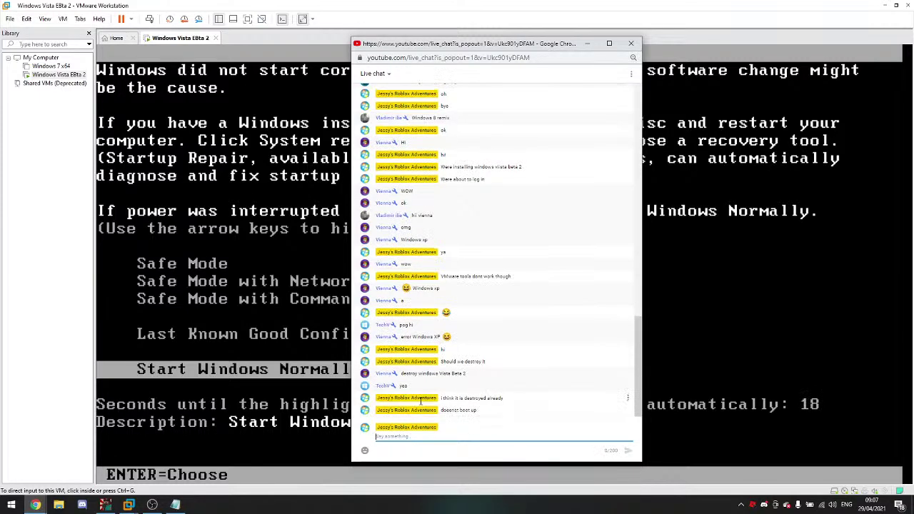
Step: Choose Safe Mode with Command Prompt in Windows Error Recovery and boot it
{"action": "left_click", "coordinate": [321, 443]}
{"action": "key", "text": "Up"}
{"action": "key", "text": "Up"}
{"action": "key", "text": "Up"}
{"action": "key", "text": "Down"}
{"action": "key", "text": "Return"}
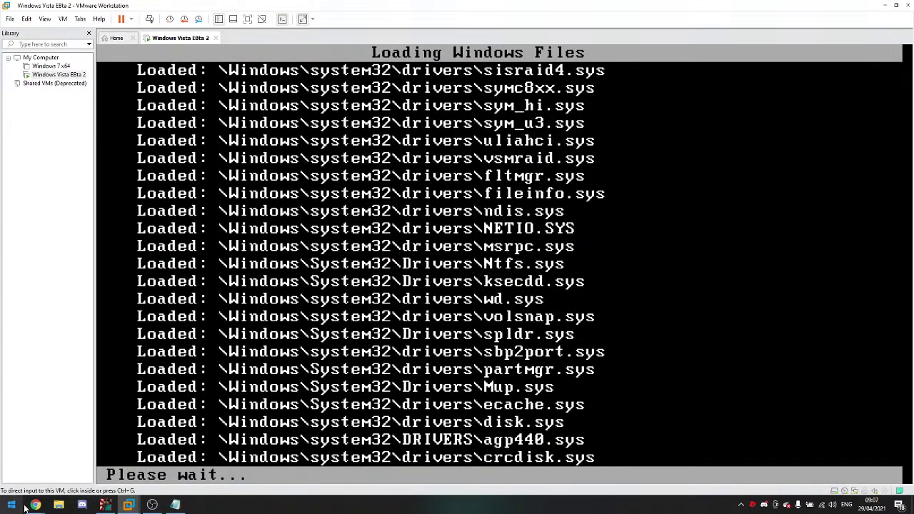
Step: Check the live chat, then put the VM back in full screen with the toolbar hidden
{"action": "mouse_move", "coordinate": [35, 505]}
{"action": "left_click", "coordinate": [254, 453]}
{"action": "left_click", "coordinate": [214, 286]}
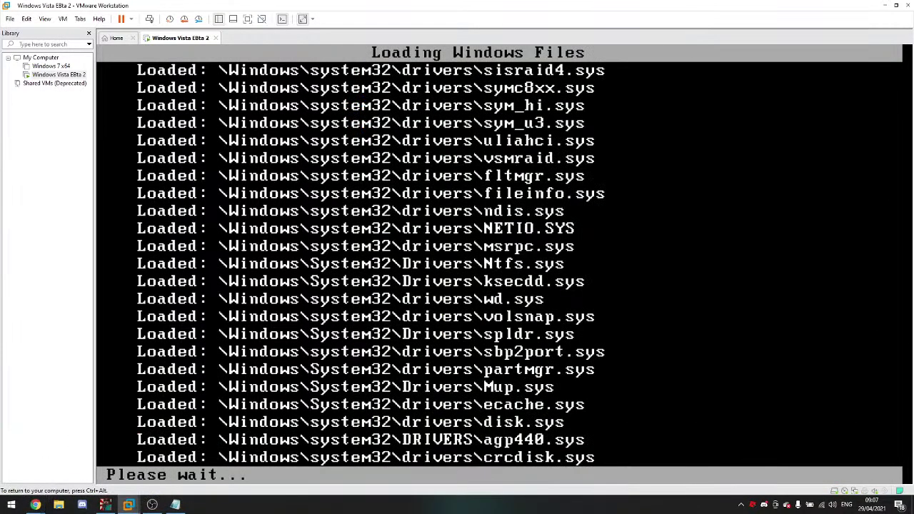
{"action": "left_click", "coordinate": [247, 19]}
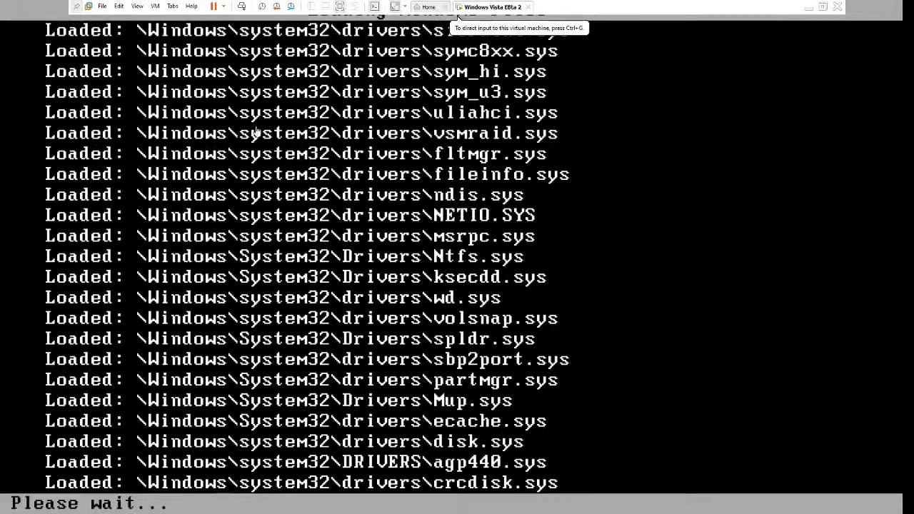
{"action": "left_click", "coordinate": [137, 6]}
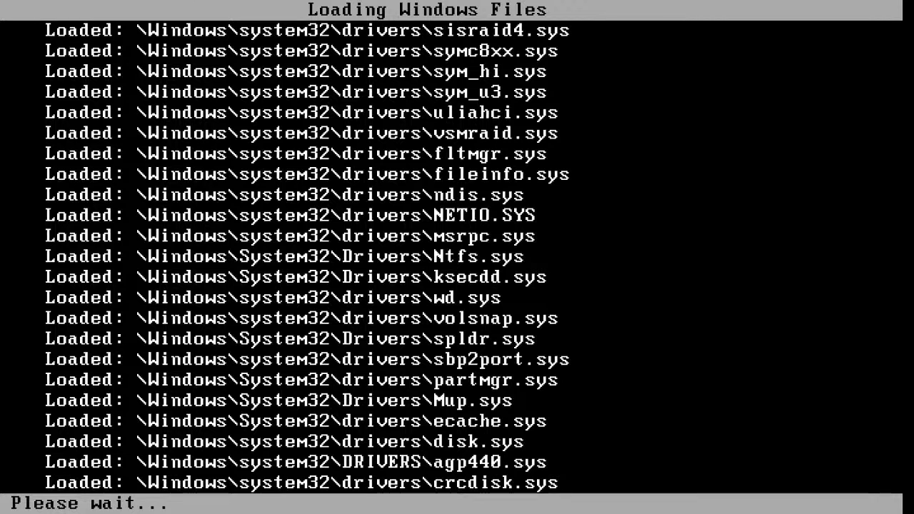
Step: Exit full screen, check the live chat twice, and restore the VM to full screen
{"action": "mouse_move", "coordinate": [458, 9]}
{"action": "left_click", "coordinate": [823, 7]}
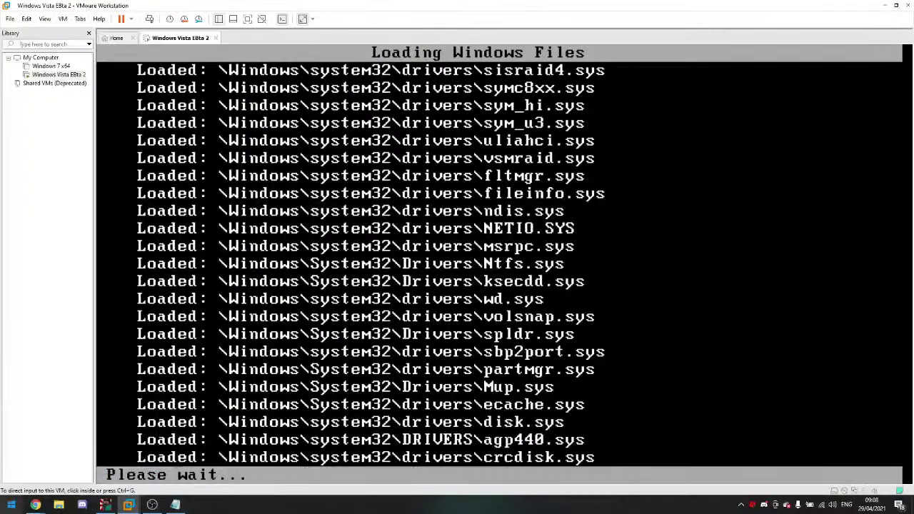
{"action": "mouse_move", "coordinate": [35, 505]}
{"action": "left_click", "coordinate": [31, 478]}
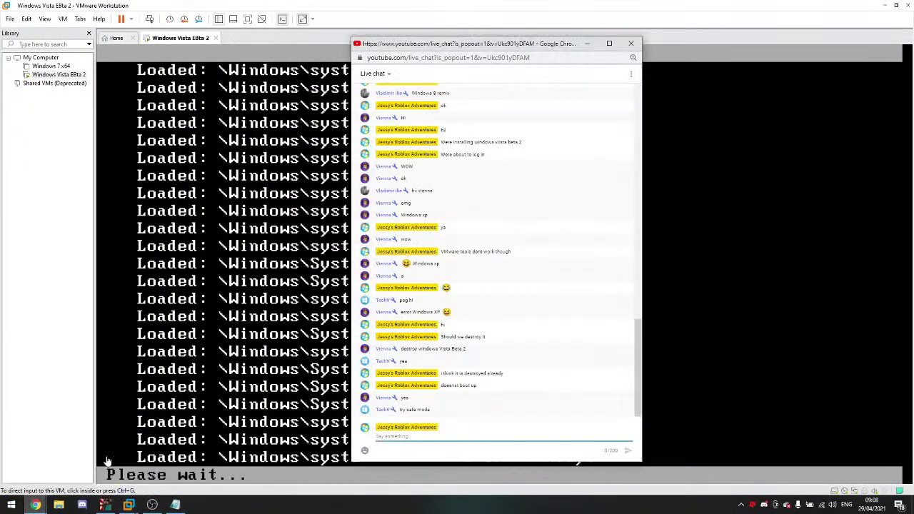
{"action": "left_click", "coordinate": [267, 440]}
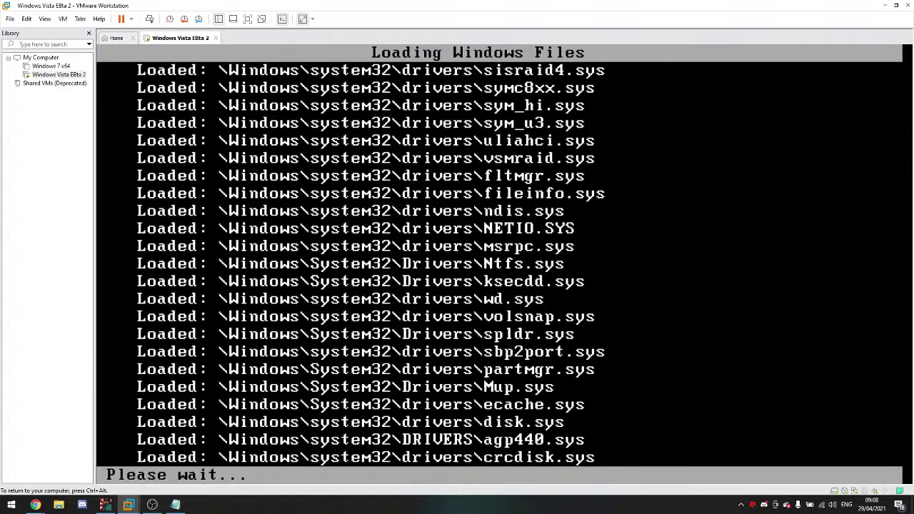
{"action": "key", "text": "ctrl+alt"}
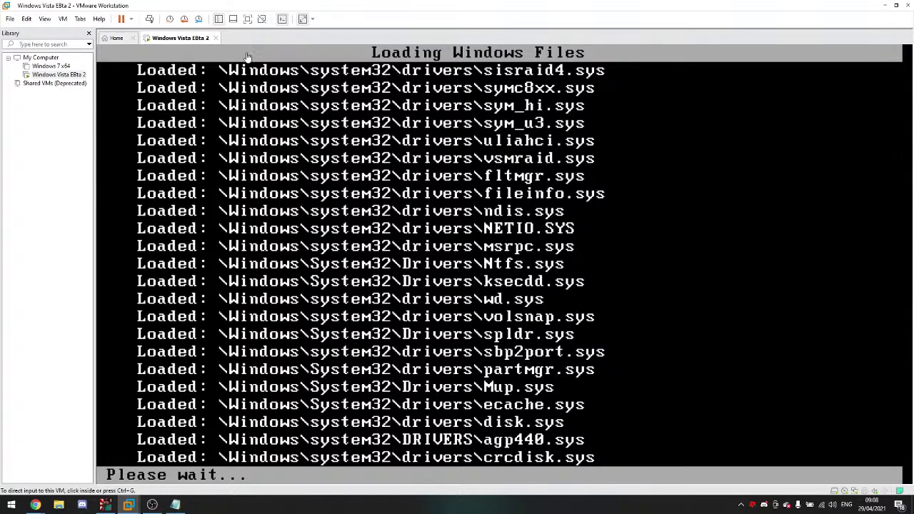
{"action": "mouse_move", "coordinate": [35, 504]}
{"action": "left_click", "coordinate": [263, 459]}
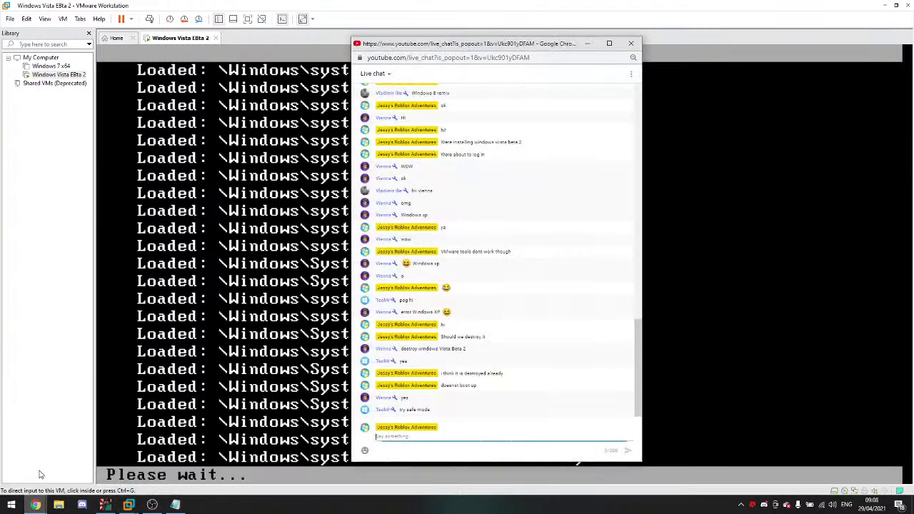
{"action": "left_click", "coordinate": [317, 436]}
{"action": "key", "text": "ctrl+alt"}
{"action": "left_click", "coordinate": [247, 18]}
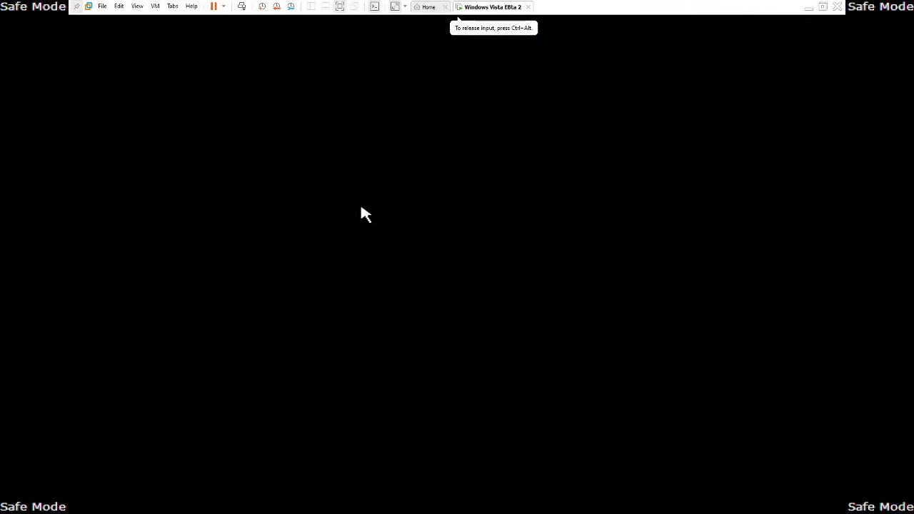
Step: Dismiss the Sticky Keys prompt and exit full screen
{"action": "key", "text": "shift"}
{"action": "key", "text": "shift"}
{"action": "key", "text": "shift"}
{"action": "key", "text": "shift"}
{"action": "key", "text": "shift"}
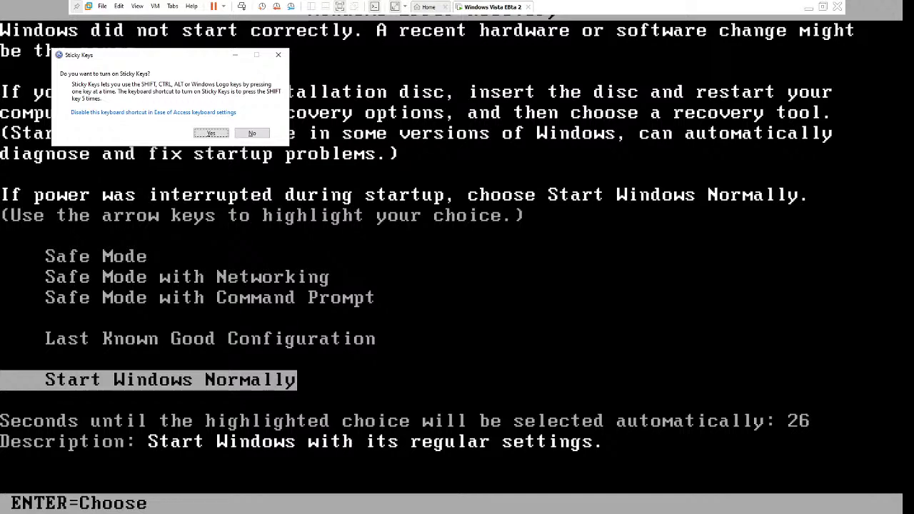
{"action": "left_click", "coordinate": [278, 55]}
{"action": "left_click", "coordinate": [822, 6]}
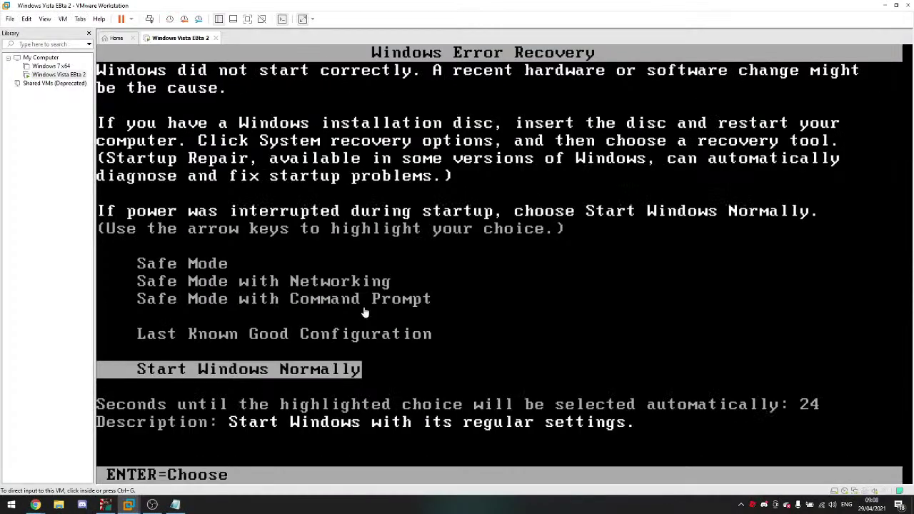
Step: Reply 'Yo' in the live chat and choose Revert to Snapshot on the toolbar
{"action": "mouse_move", "coordinate": [35, 504]}
{"action": "left_click", "coordinate": [143, 464]}
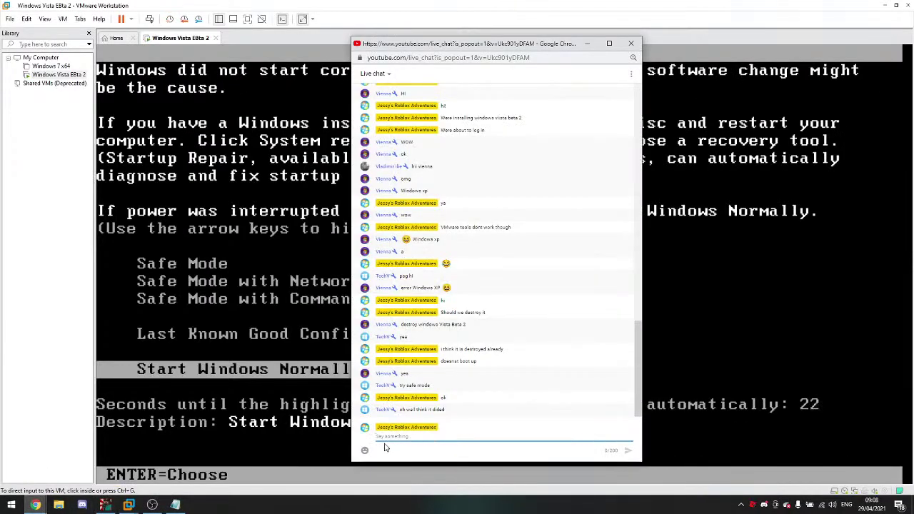
{"action": "type", "text": "Yo"}
{"action": "key", "text": "Return"}
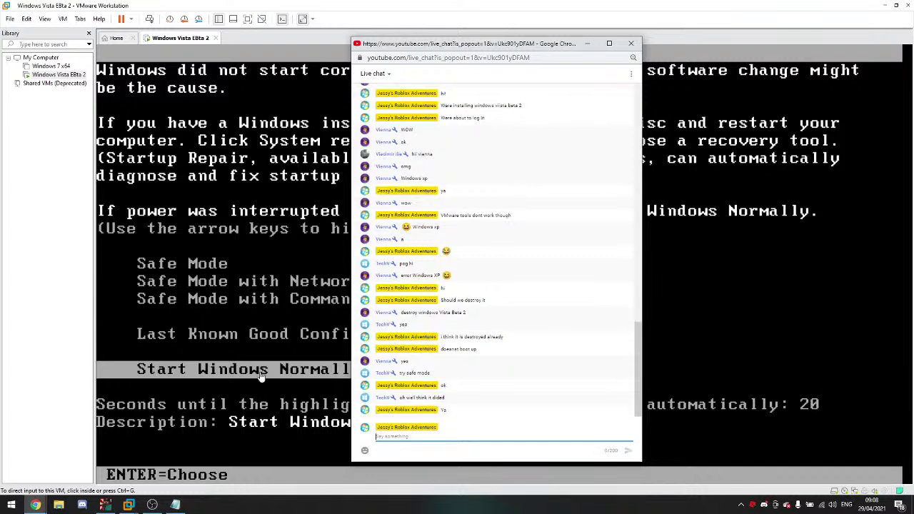
{"action": "left_click", "coordinate": [188, 22]}
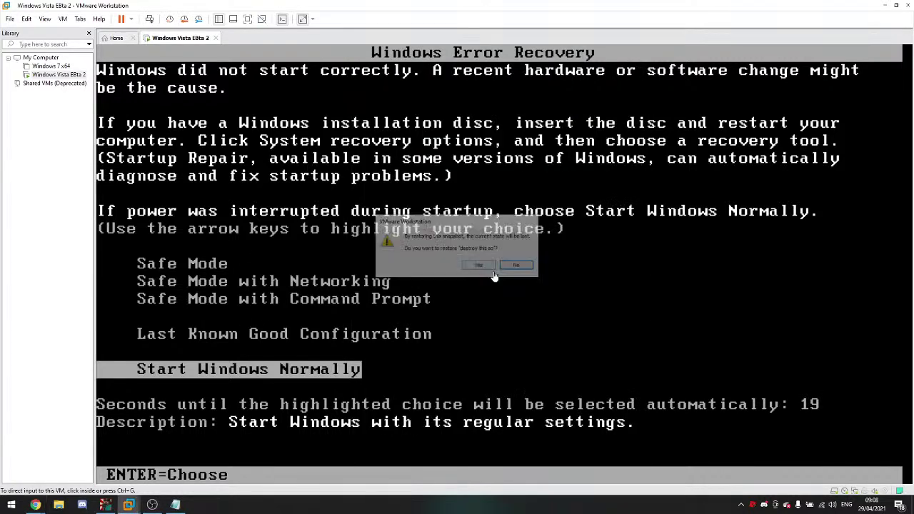
Step: Confirm restoring the snapshot and dismiss the removable devices notice
{"action": "left_click", "coordinate": [493, 273]}
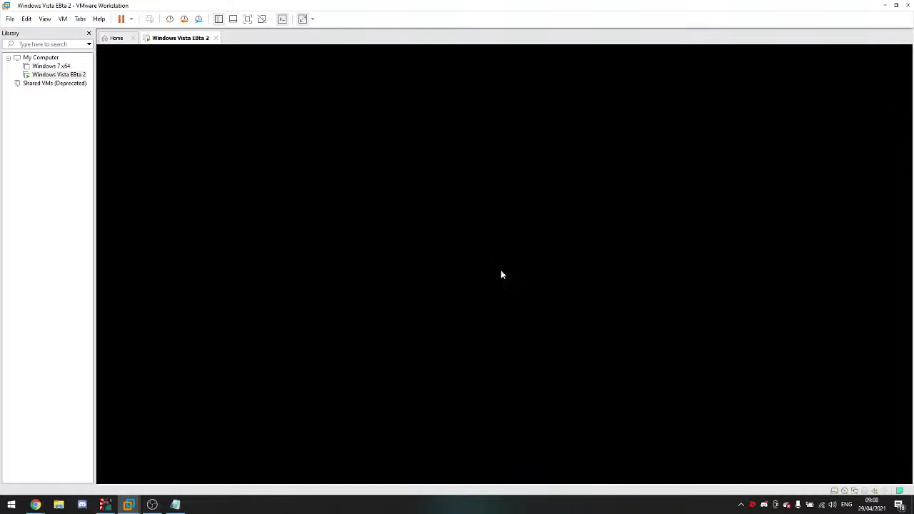
{"action": "left_click", "coordinate": [34, 504]}
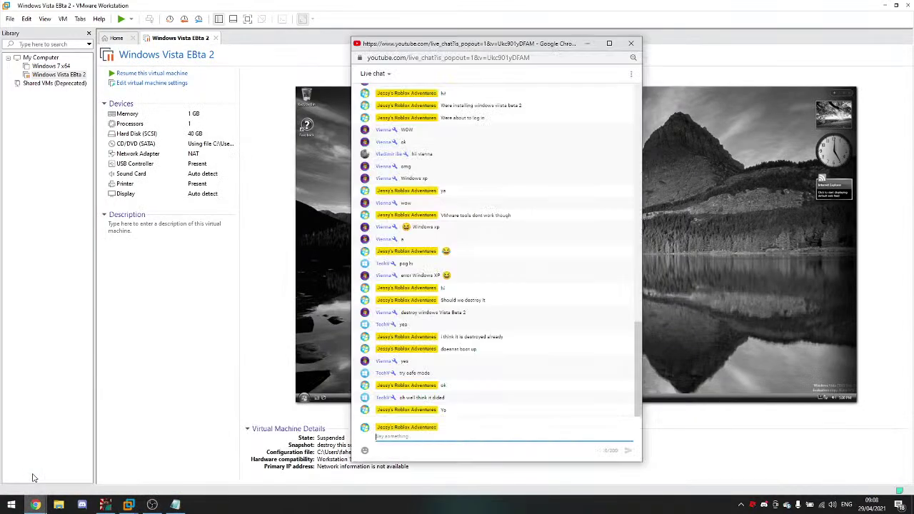
{"action": "left_click", "coordinate": [167, 400]}
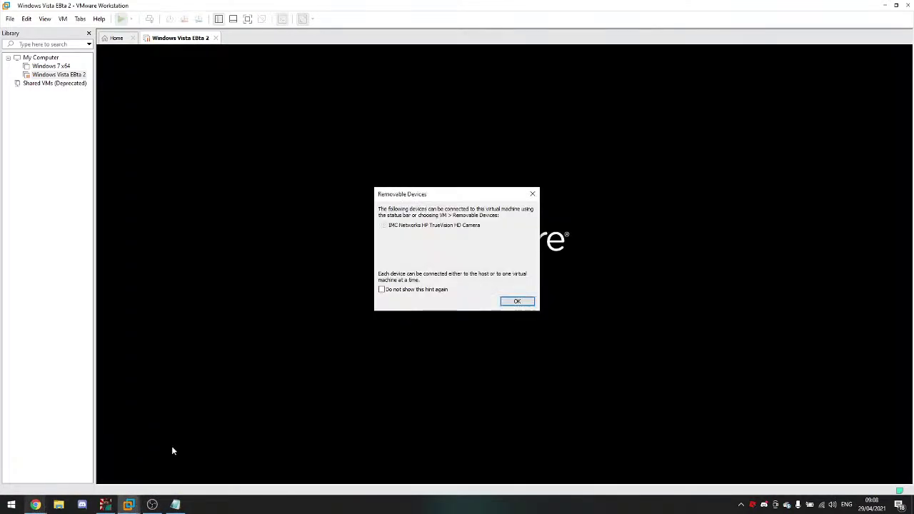
{"action": "left_click", "coordinate": [518, 303]}
Step: Minimize the YouTube video window to watch the snapshot restore finish
{"action": "mouse_move", "coordinate": [39, 505]}
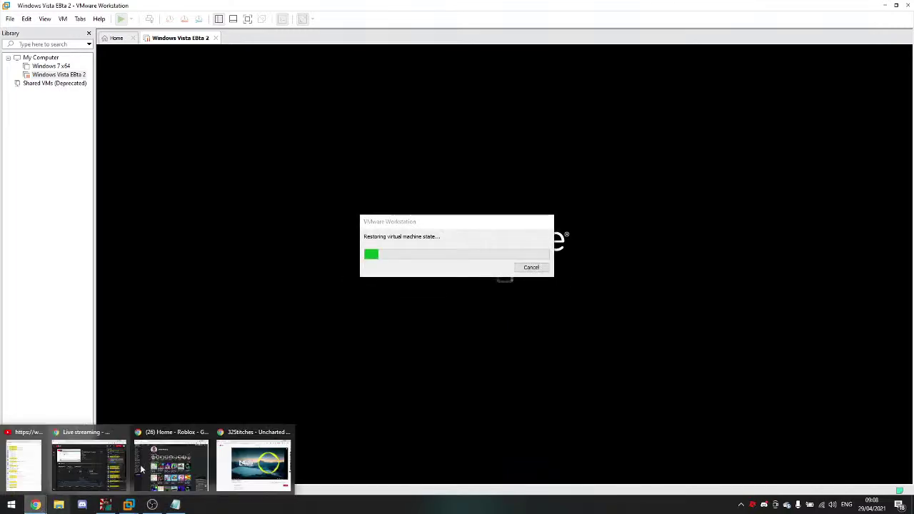
{"action": "left_click", "coordinate": [243, 457]}
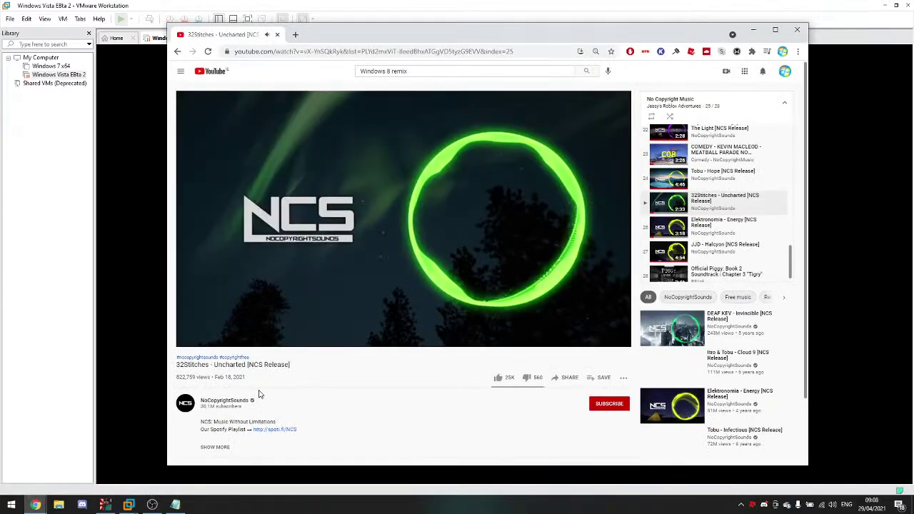
{"action": "scroll", "coordinate": [260, 394], "scroll_direction": "down", "scroll_amount": 1}
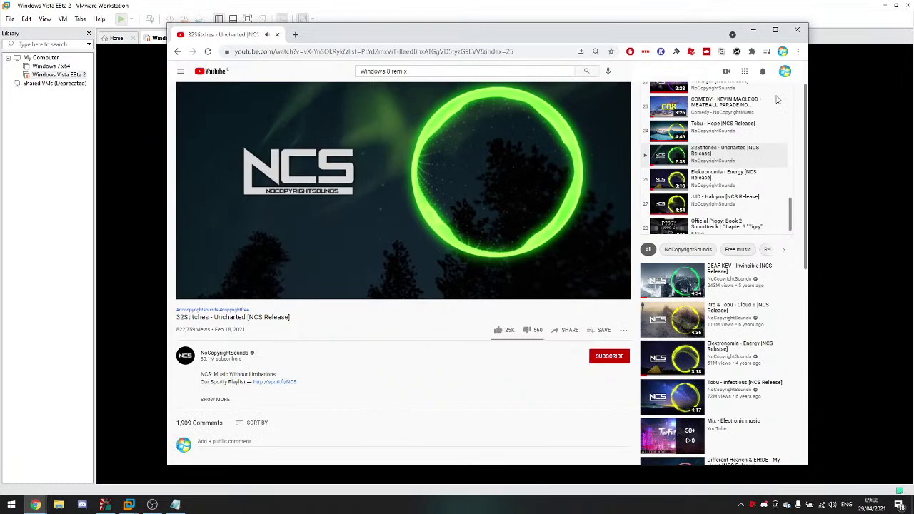
{"action": "left_click", "coordinate": [754, 29]}
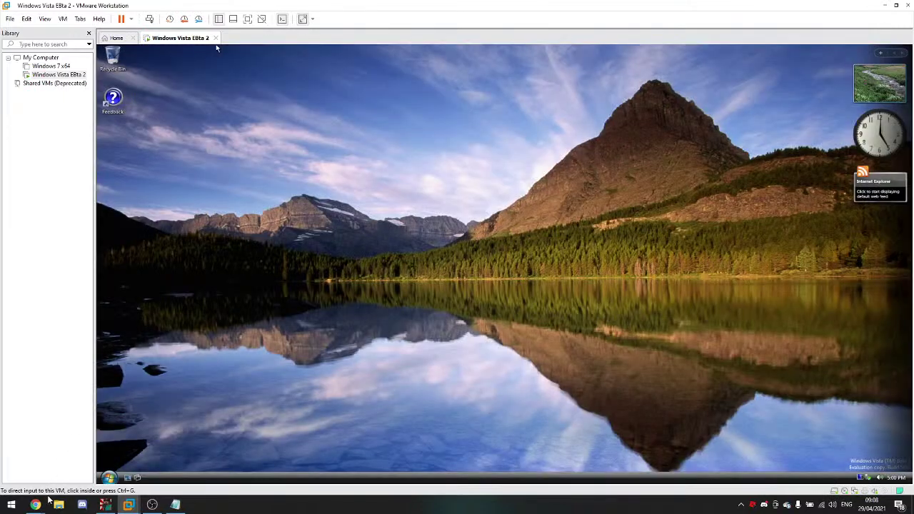
Step: Send a live-chat message asking viewers for other ways to destroy the VM
{"action": "mouse_move", "coordinate": [47, 504]}
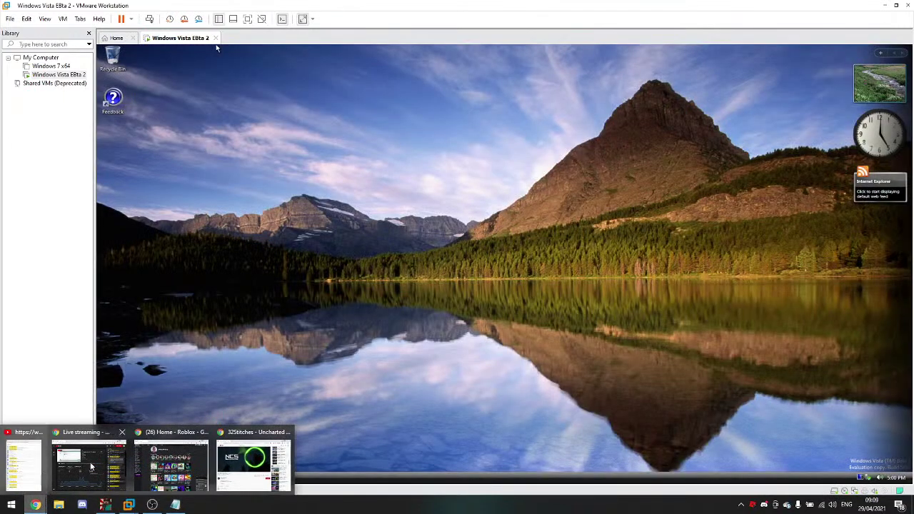
{"action": "left_click", "coordinate": [24, 464]}
{"action": "type", "text": "What at"}
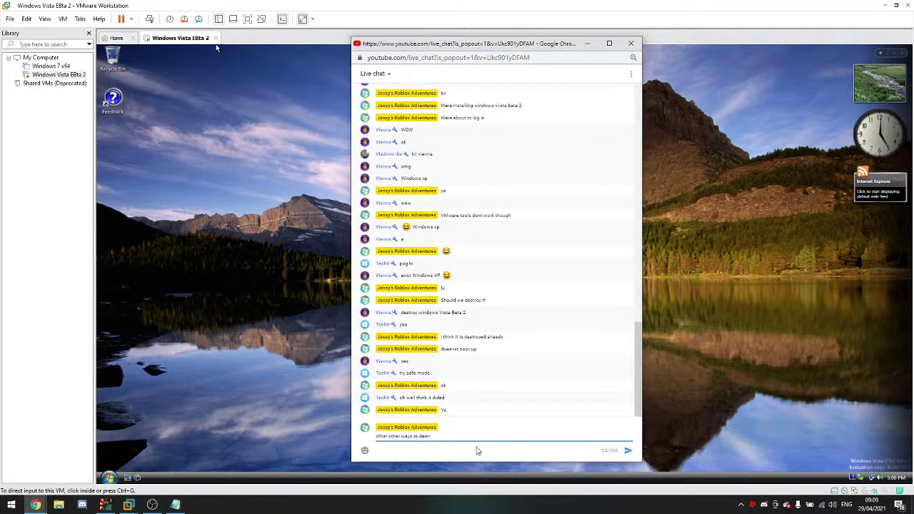
{"action": "key", "text": "Return"}
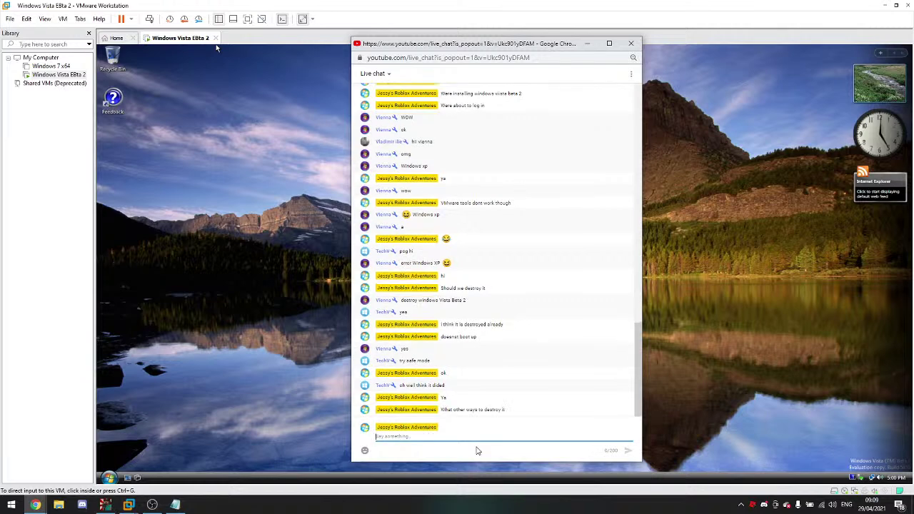
Step: Put the Vista VM in exclusive full-screen mode, then open and close User Accounts
{"action": "left_click", "coordinate": [199, 425]}
{"action": "left_click", "coordinate": [247, 19]}
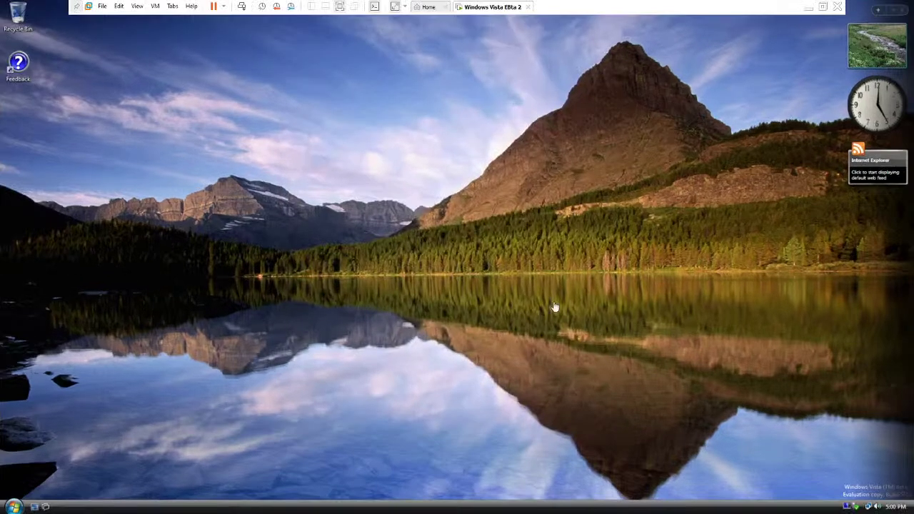
{"action": "left_click", "coordinate": [137, 6]}
{"action": "left_click", "coordinate": [164, 29]}
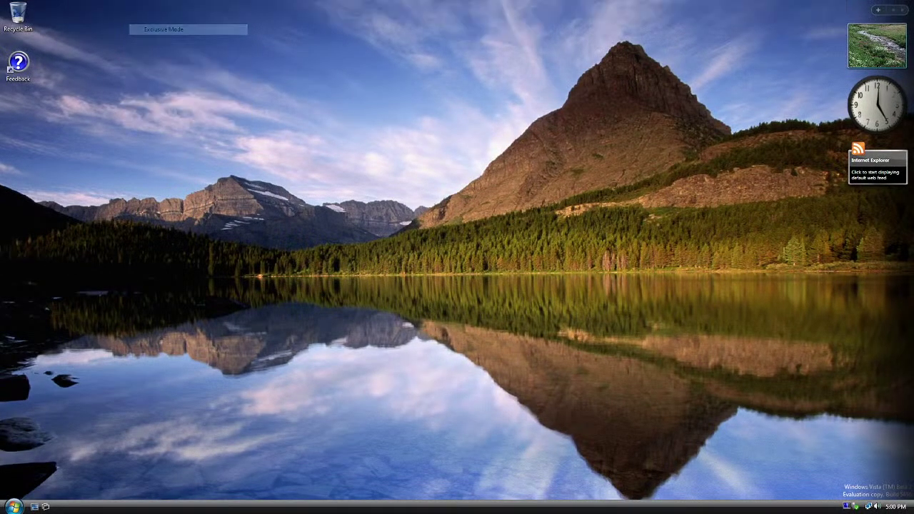
{"action": "left_click", "coordinate": [13, 506]}
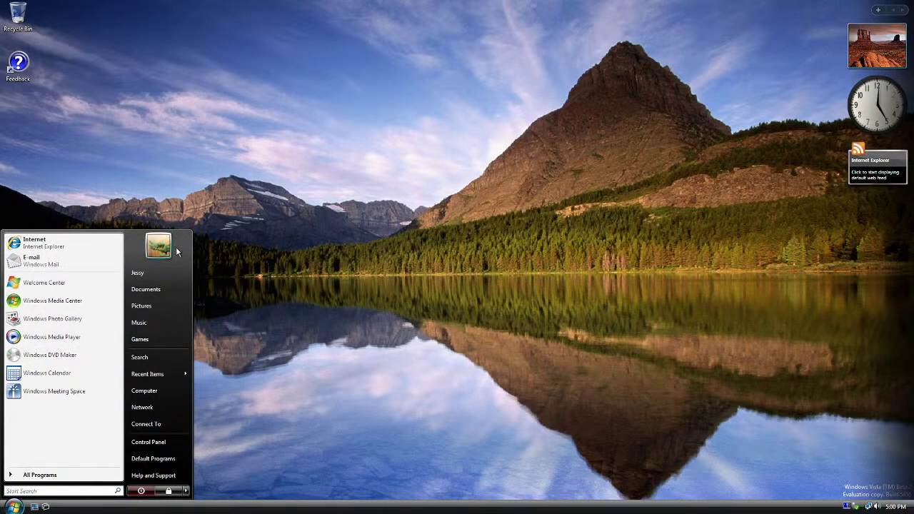
{"action": "left_click", "coordinate": [171, 247]}
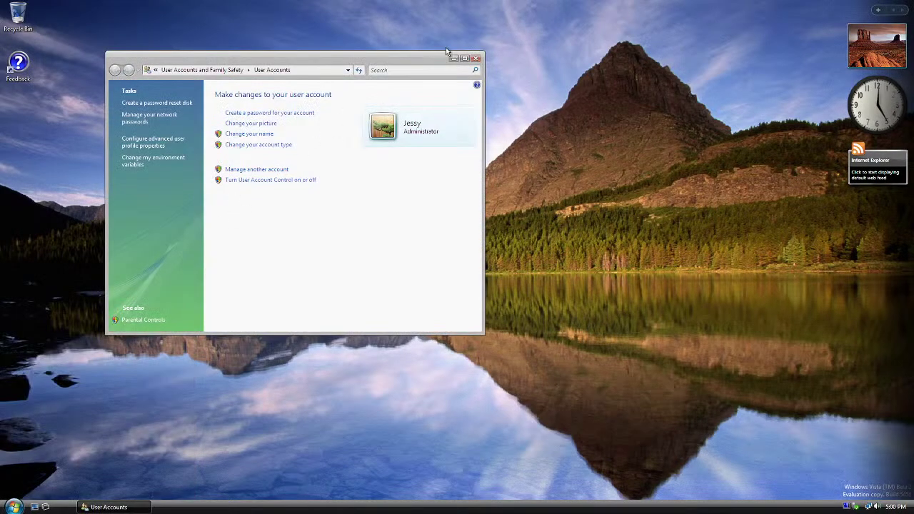
{"action": "left_click", "coordinate": [473, 60]}
Step: Return the VM to a normal window and bring the live chat back up
{"action": "mouse_move", "coordinate": [677, 44]}
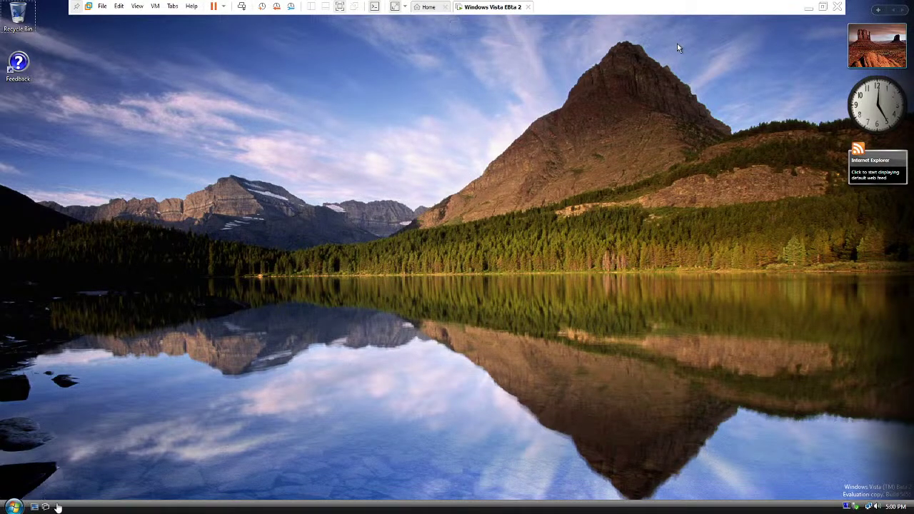
{"action": "left_click", "coordinate": [822, 7]}
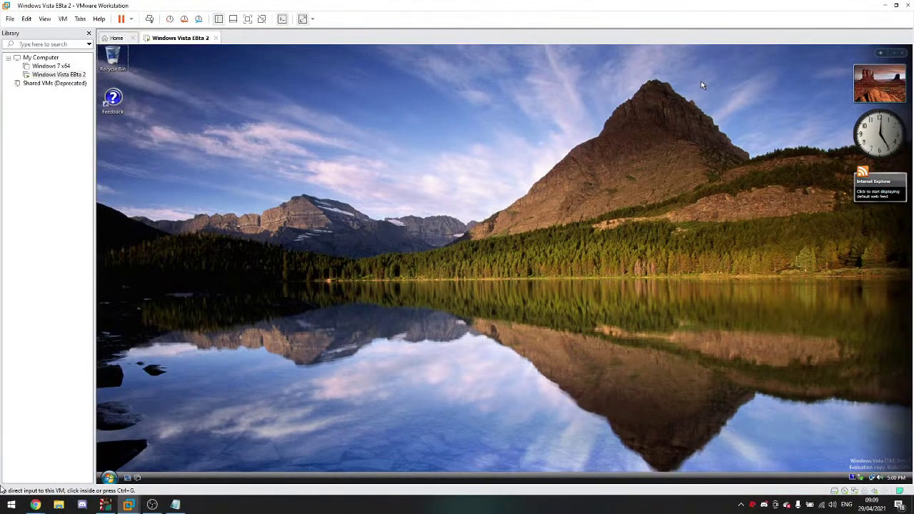
{"action": "mouse_move", "coordinate": [37, 506]}
{"action": "left_click", "coordinate": [33, 471]}
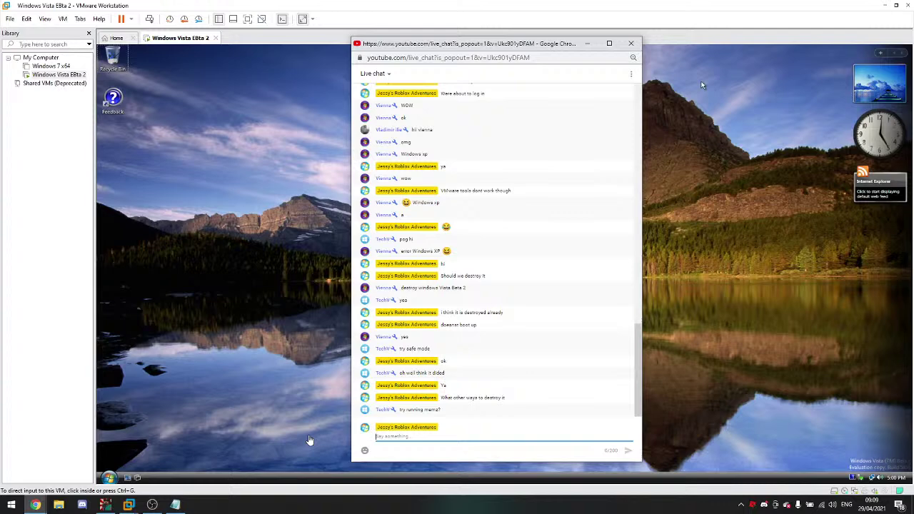
Step: Reply 'well thats pretty easy to fix but ok' in chat, then show the music video window
{"action": "type", "text": "we"}
{"action": "key", "text": "Return"}
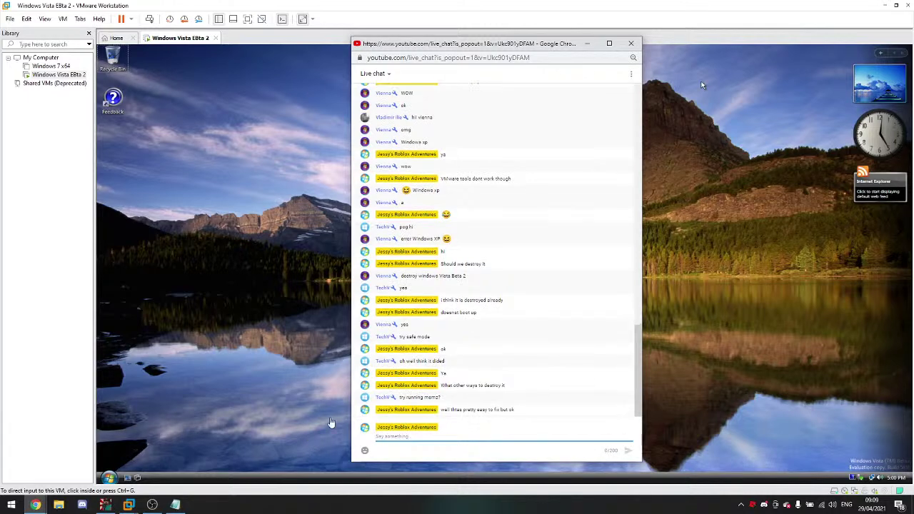
{"action": "left_click", "coordinate": [35, 504]}
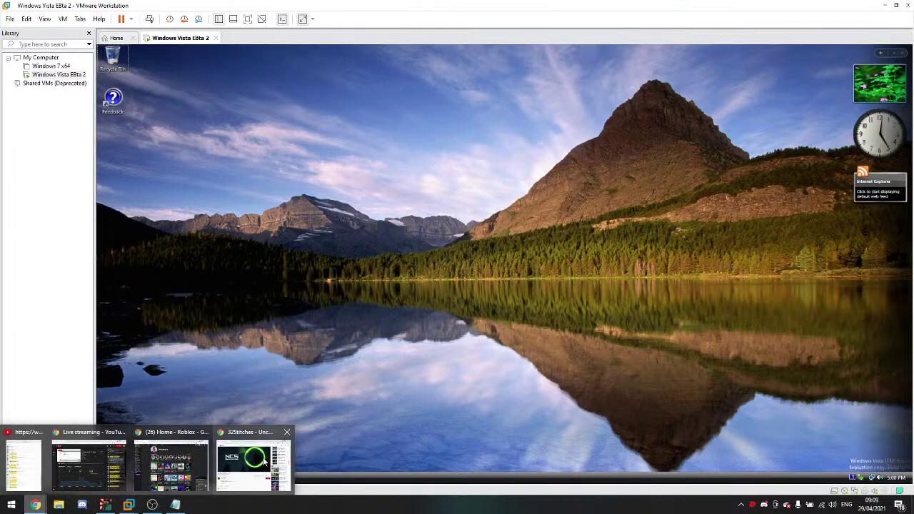
{"action": "left_click", "coordinate": [262, 464]}
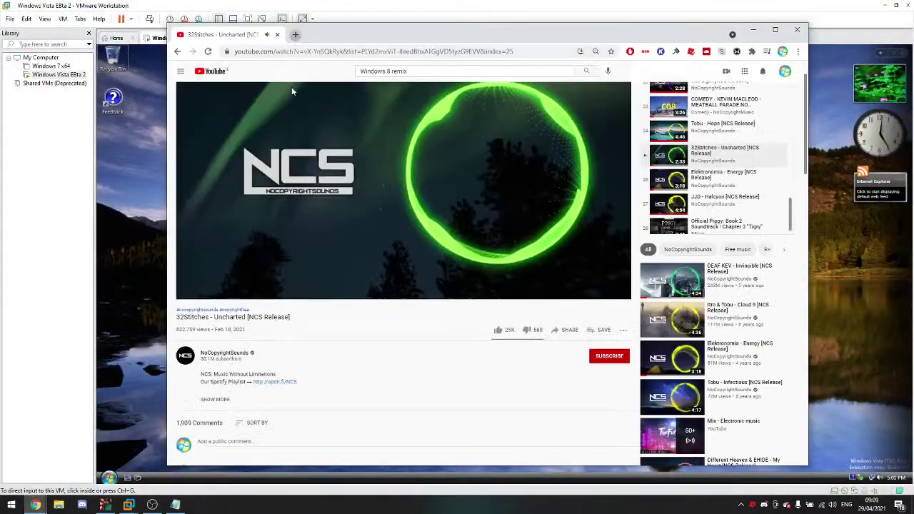
Step: Download MEMZ.zip from the trojans folder of the malwat.ch MalwareDatabase repository
{"action": "left_click", "coordinate": [295, 34]}
{"action": "type", "text": "malwa"}
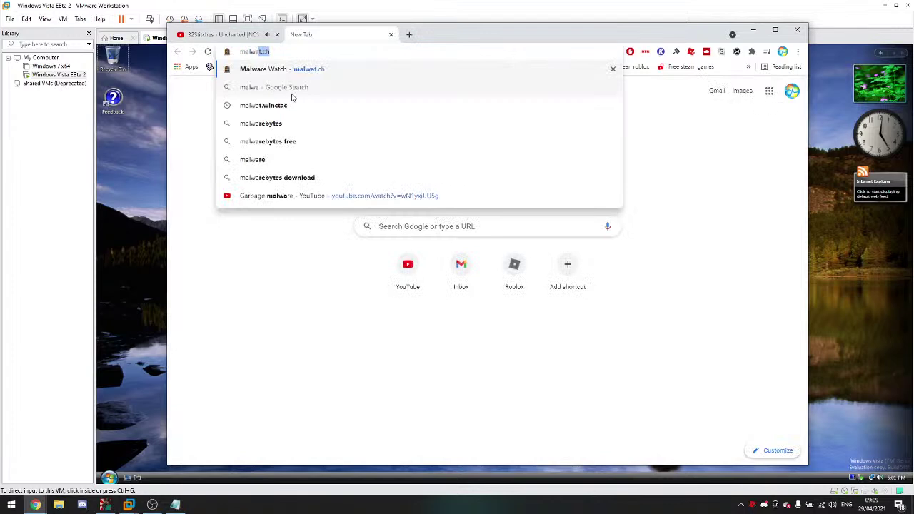
{"action": "key", "text": "Return"}
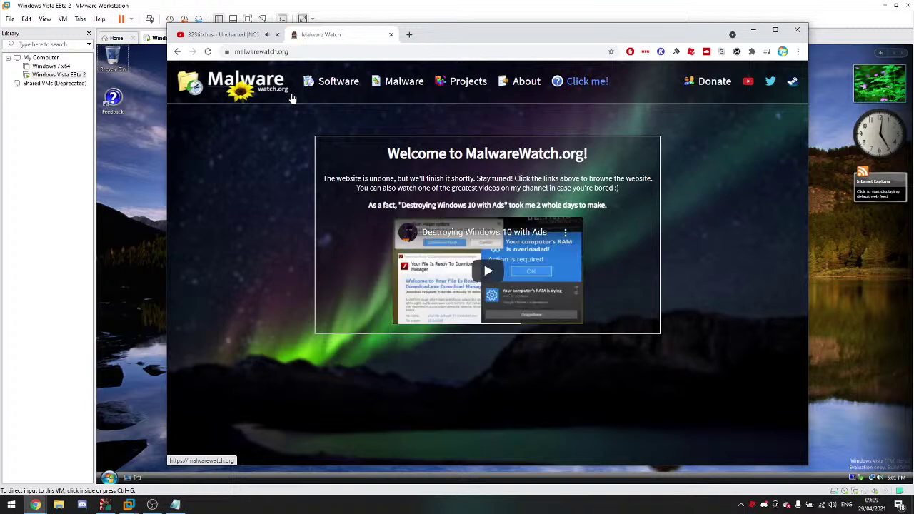
{"action": "left_click", "coordinate": [386, 86]}
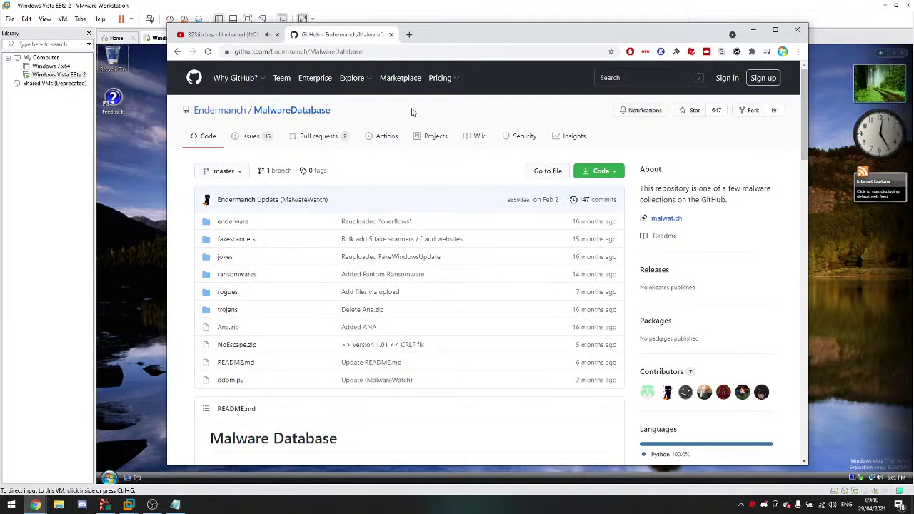
{"action": "left_click", "coordinate": [233, 310]}
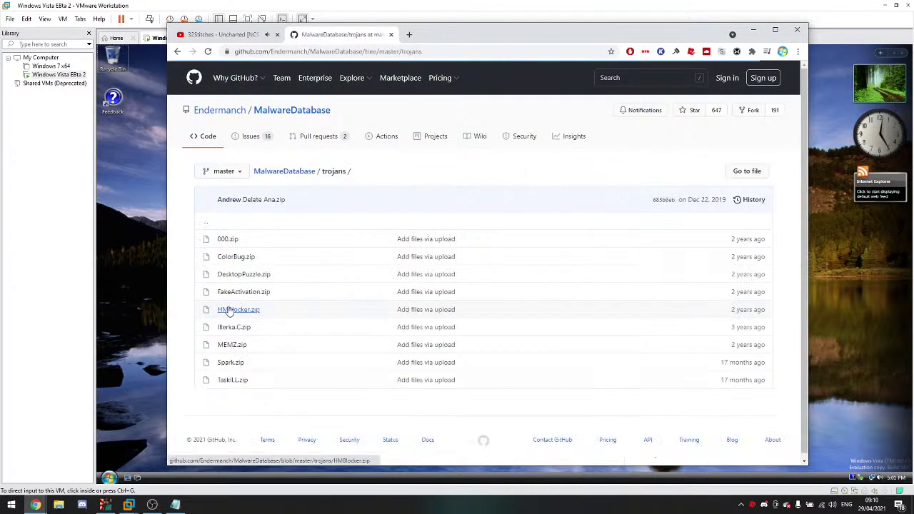
{"action": "left_click", "coordinate": [240, 345]}
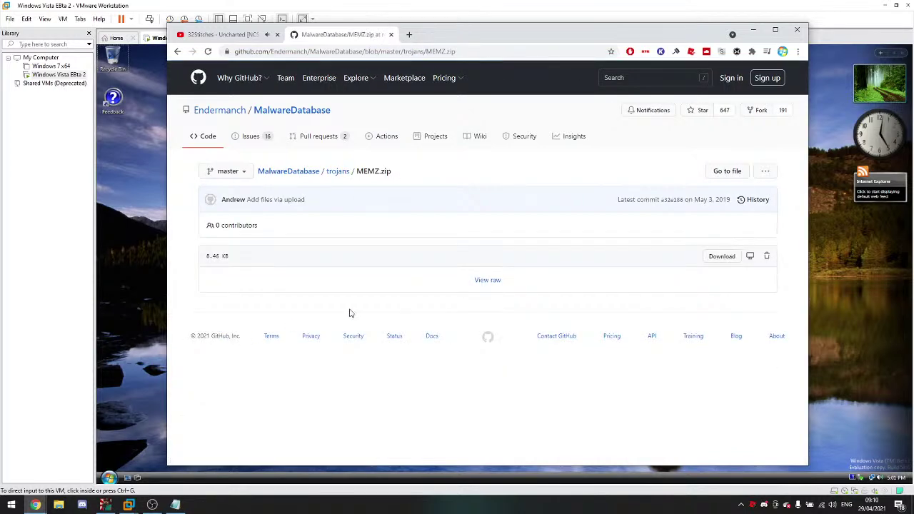
{"action": "left_click", "coordinate": [708, 256]}
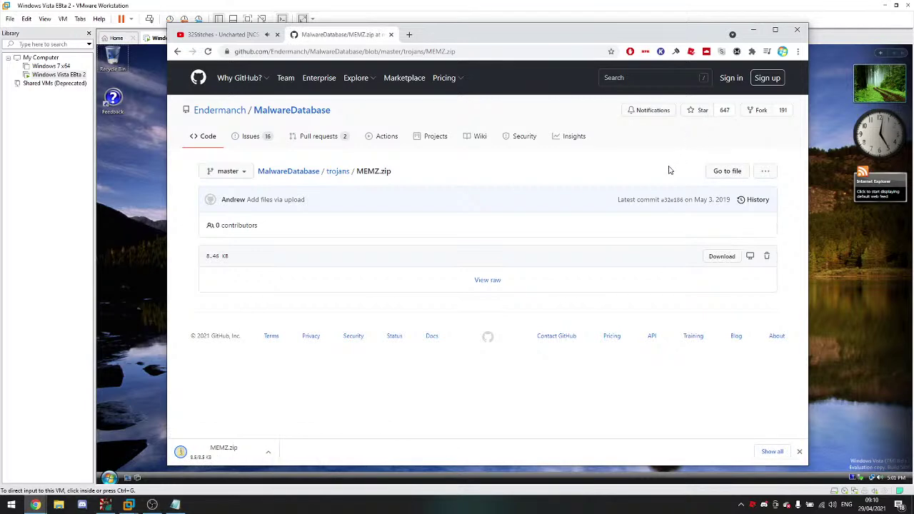
Step: Close the GitHub tab, minimize Chrome, and open File Explorer on the host
{"action": "left_click", "coordinate": [390, 34]}
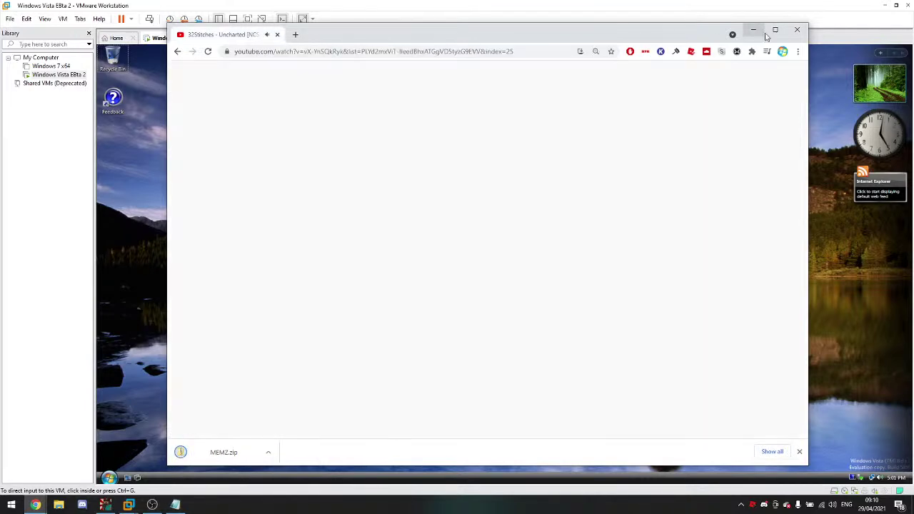
{"action": "left_click", "coordinate": [754, 31]}
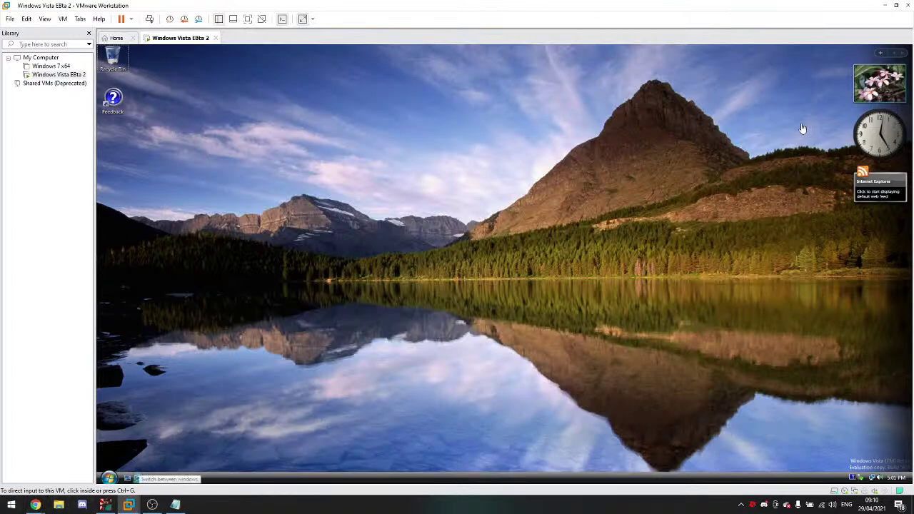
{"action": "left_click", "coordinate": [59, 504]}
{"action": "left_click", "coordinate": [58, 504]}
{"action": "mouse_move", "coordinate": [36, 504]}
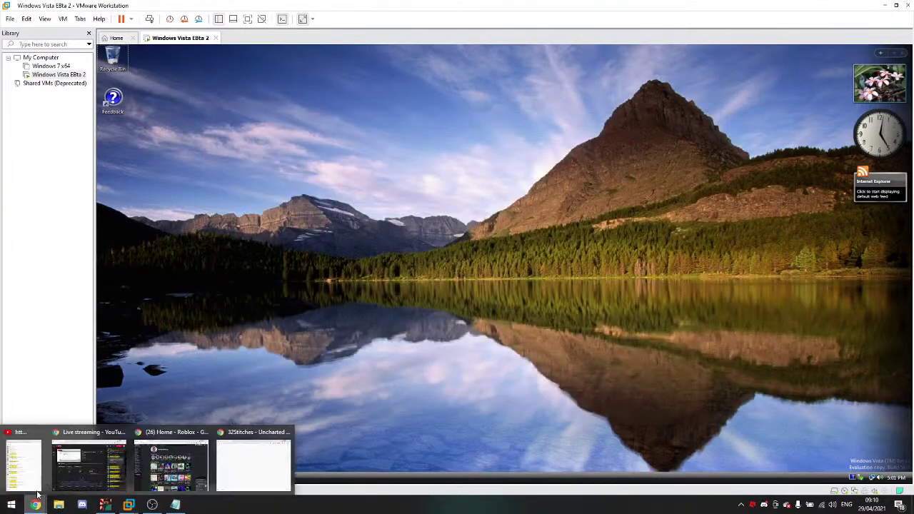
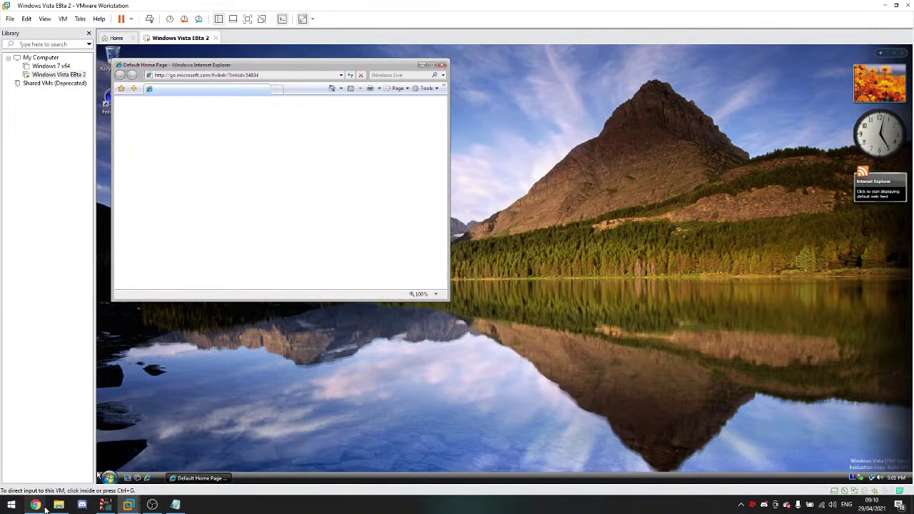
Step: Centre the Internet Explorer 7 window in the Vista VM and keep the recommended phishing filter setting
{"action": "left_click", "coordinate": [220, 60]}
{"action": "left_click_drag", "start_coordinate": [224, 69], "coordinate": [370, 133]}
{"action": "left_click", "coordinate": [400, 139]}
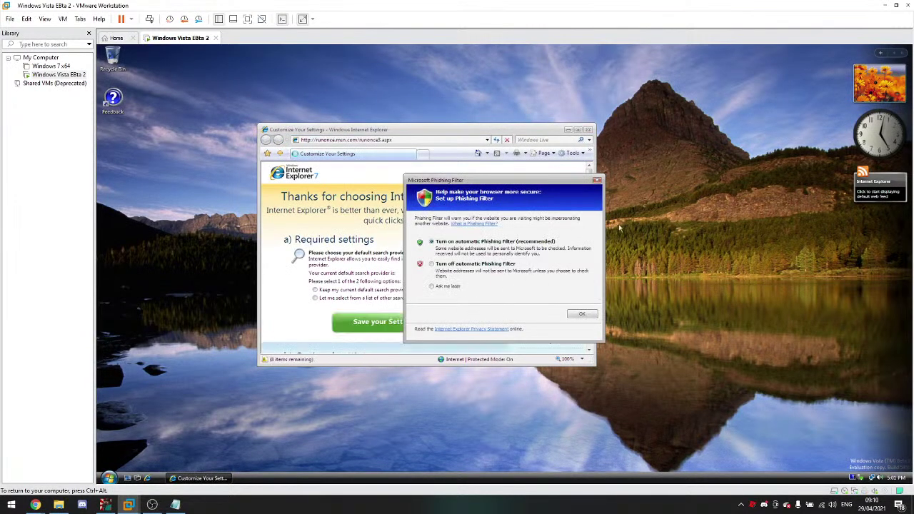
{"action": "left_click", "coordinate": [597, 179]}
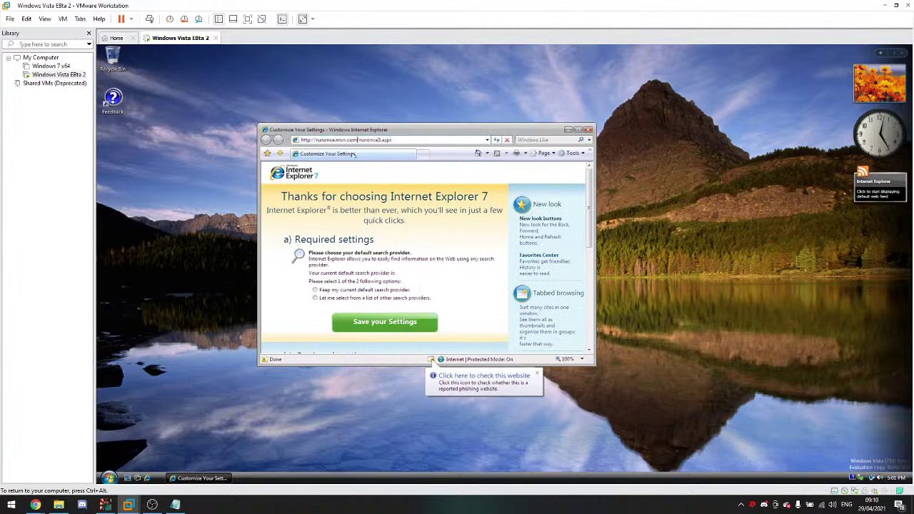
Step: Delete the MEMZ.zip download on the host, then empty IE7's address bar in the VM
{"action": "left_click", "coordinate": [59, 505]}
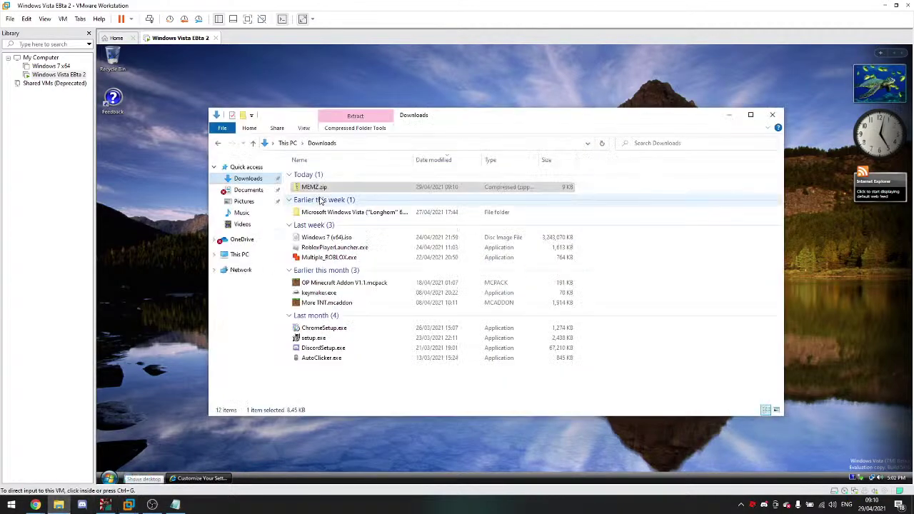
{"action": "key", "text": "Delete"}
{"action": "left_click", "coordinate": [729, 114]}
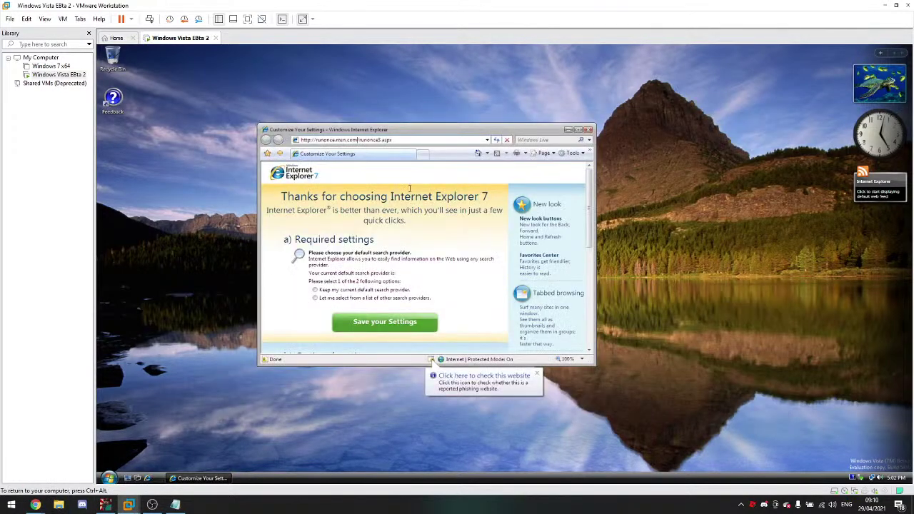
{"action": "left_click", "coordinate": [455, 139]}
{"action": "key", "text": "BackSpace"}
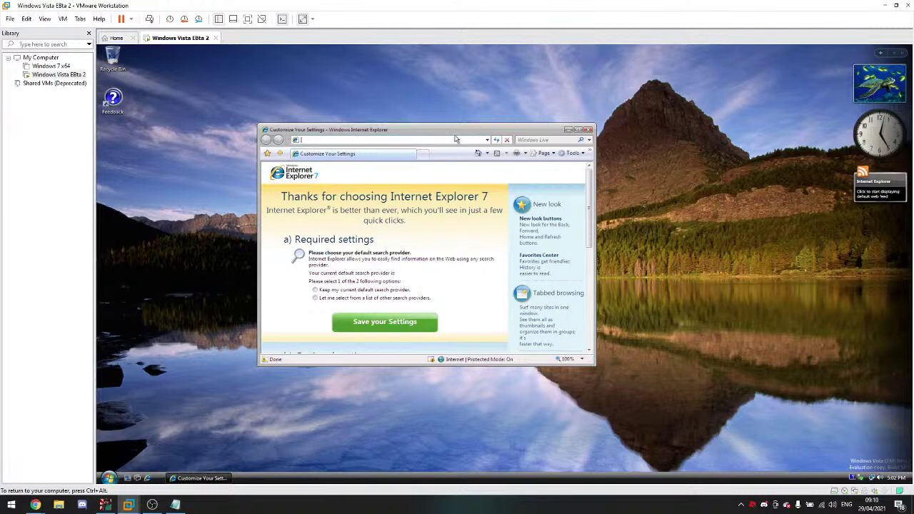
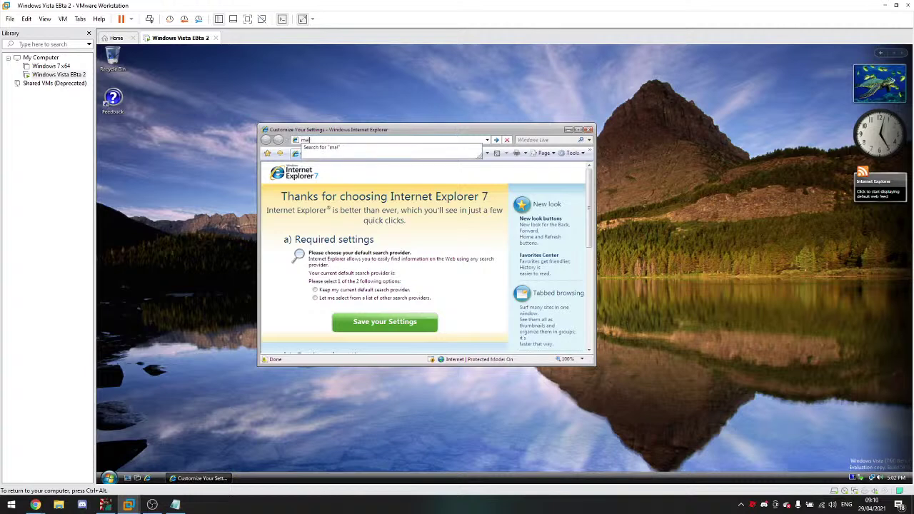
Step: Load malwat.ch, then search 'memz download' from the IE address bar
{"action": "key", "text": "Return"}
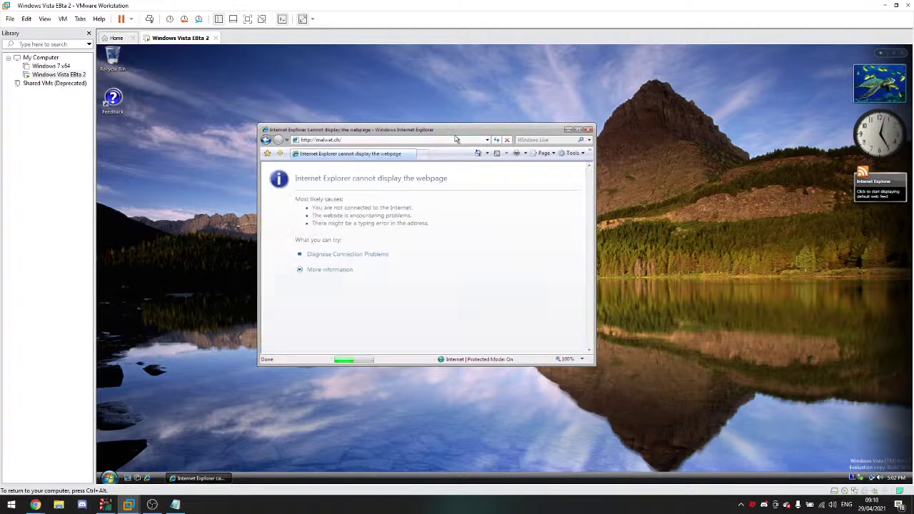
{"action": "left_click", "coordinate": [424, 142]}
{"action": "type", "text": "emz"}
{"action": "key", "text": "BackSpace"}
{"action": "key", "text": "BackSpace"}
{"action": "key", "text": "BackSpace"}
{"action": "type", "text": "memz download"}
{"action": "key", "text": "Return"}
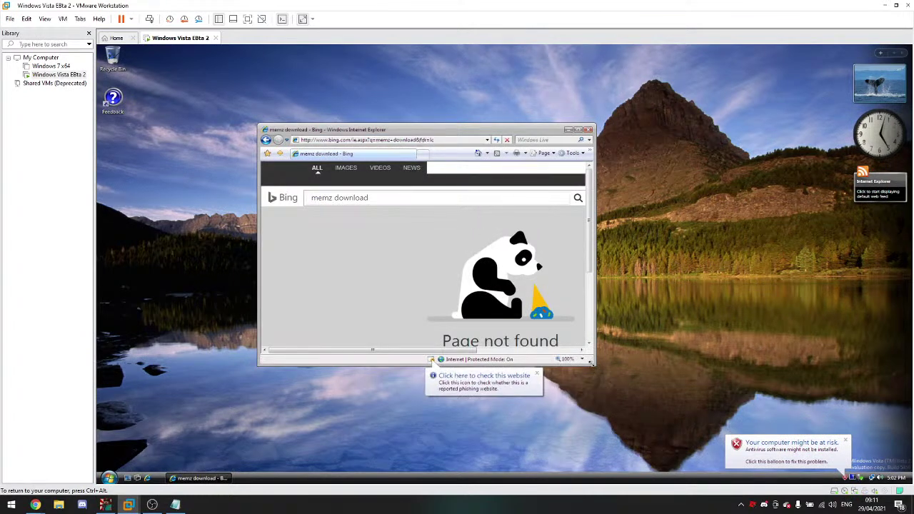
Step: Enlarge the IE window, look up 'chrome' from the address bar, and move the window up-left
{"action": "left_click_drag", "start_coordinate": [593, 365], "coordinate": [770, 462]}
{"action": "left_click", "coordinate": [443, 139]}
{"action": "type", "text": "chrome"}
{"action": "key", "text": "Return"}
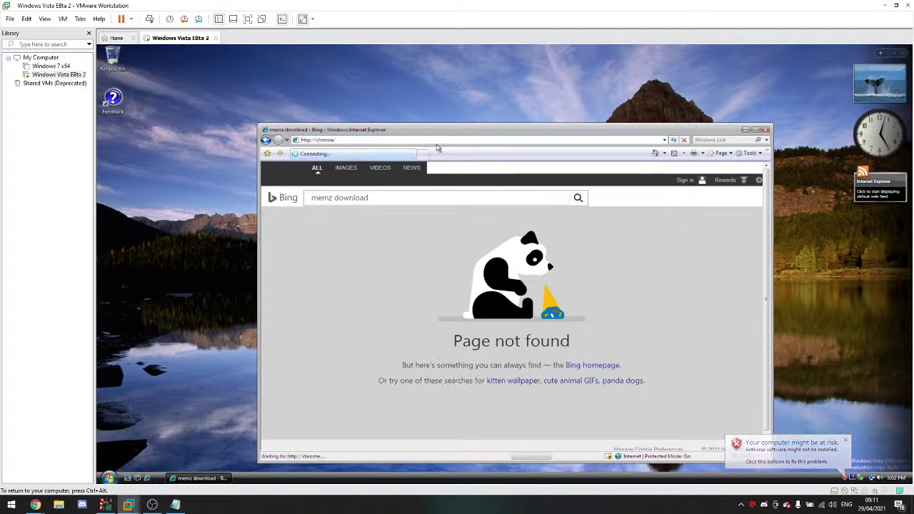
{"action": "left_click_drag", "start_coordinate": [446, 137], "coordinate": [378, 97]}
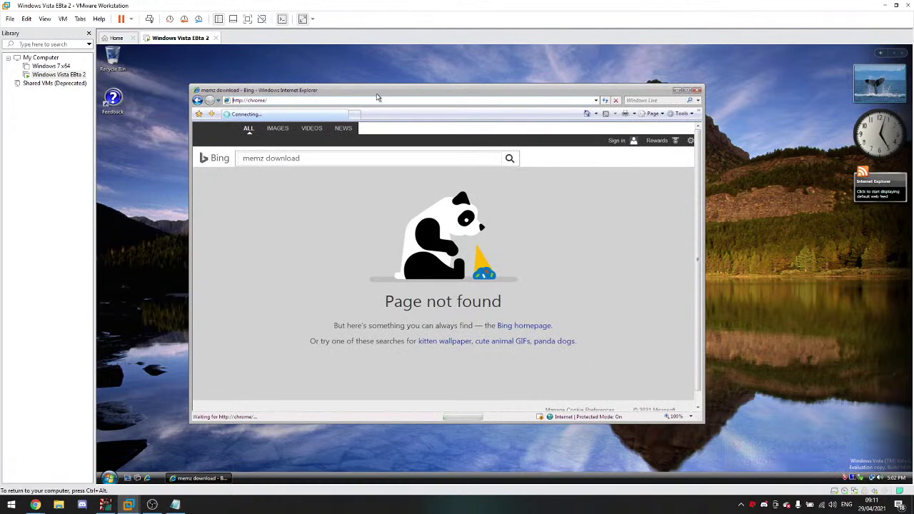
Step: Bring the host's live chat window forward, then return focus to the VM
{"action": "key", "text": "ctrl+alt"}
{"action": "mouse_move", "coordinate": [35, 505]}
{"action": "left_click", "coordinate": [40, 464]}
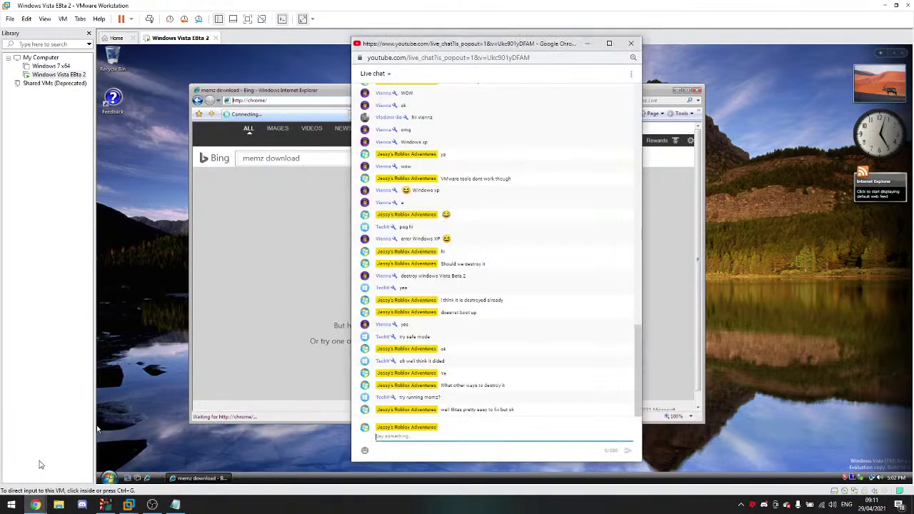
{"action": "left_click", "coordinate": [97, 429]}
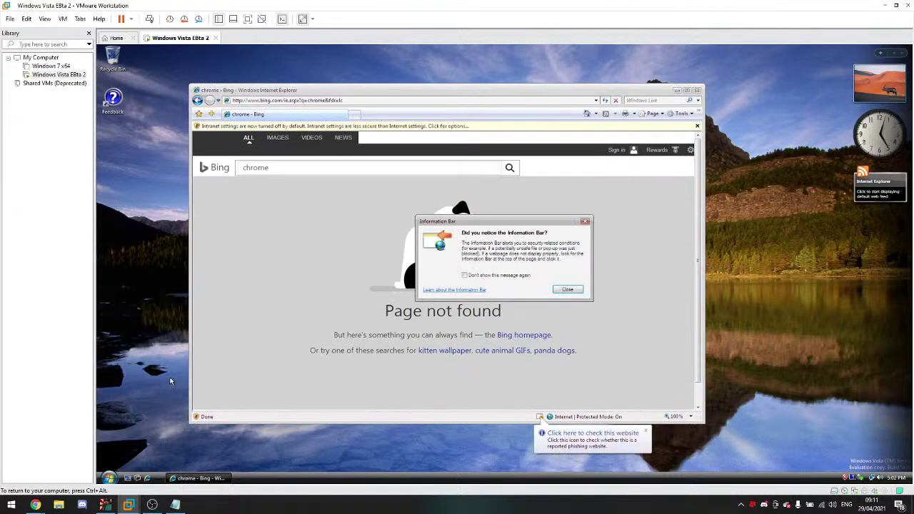
Step: Dismiss the Information Bar notice and open the Bing homepage past the certificate warning
{"action": "left_click", "coordinate": [567, 290]}
{"action": "left_click", "coordinate": [516, 340]}
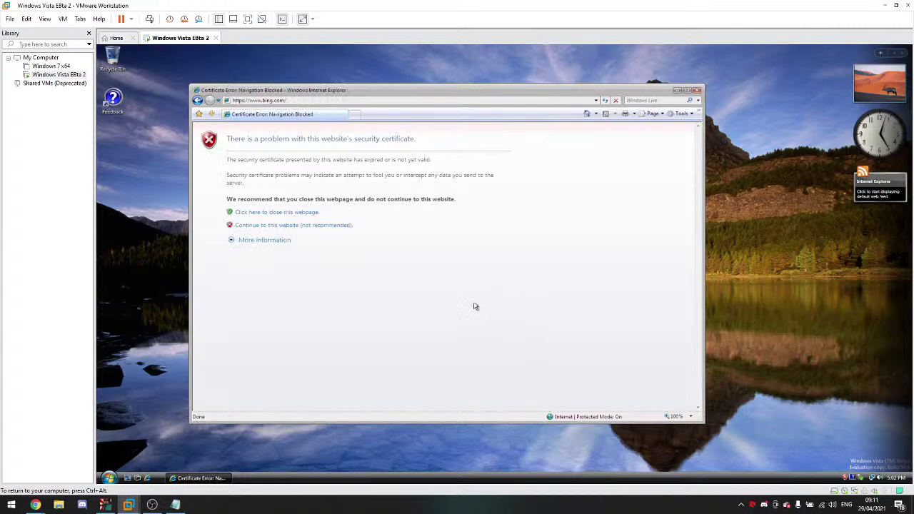
{"action": "left_click", "coordinate": [290, 226]}
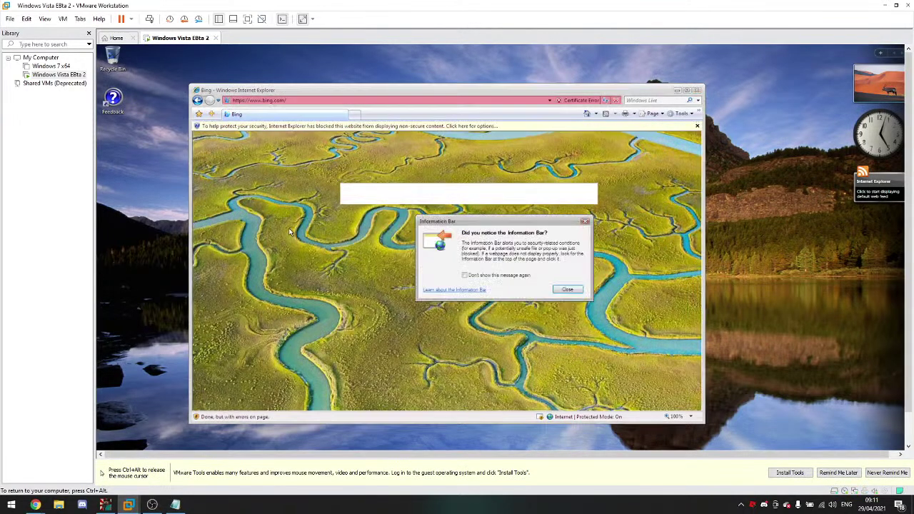
Step: Search Bing for 'Chrome' and open the Google Chrome download result
{"action": "left_click", "coordinate": [567, 289]}
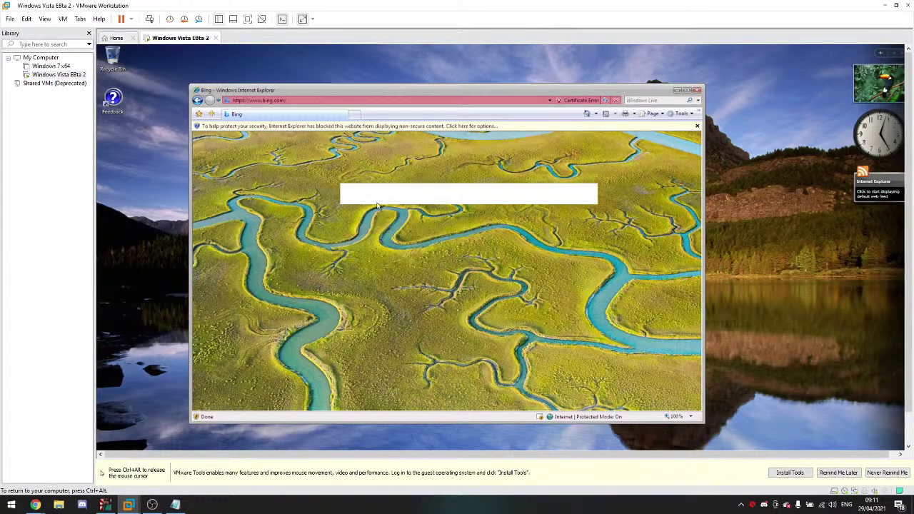
{"action": "type", "text": "Chrome"}
{"action": "key", "text": "Return"}
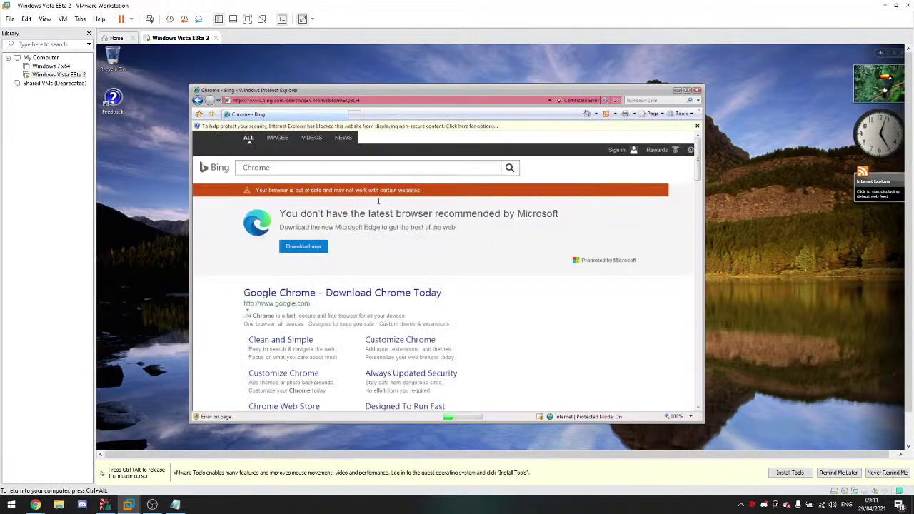
{"action": "left_click", "coordinate": [392, 294]}
Step: Bring the host's live chat window forward, then return focus to the VM
{"action": "key", "text": "ctrl+alt"}
{"action": "mouse_move", "coordinate": [35, 505]}
{"action": "left_click", "coordinate": [29, 476]}
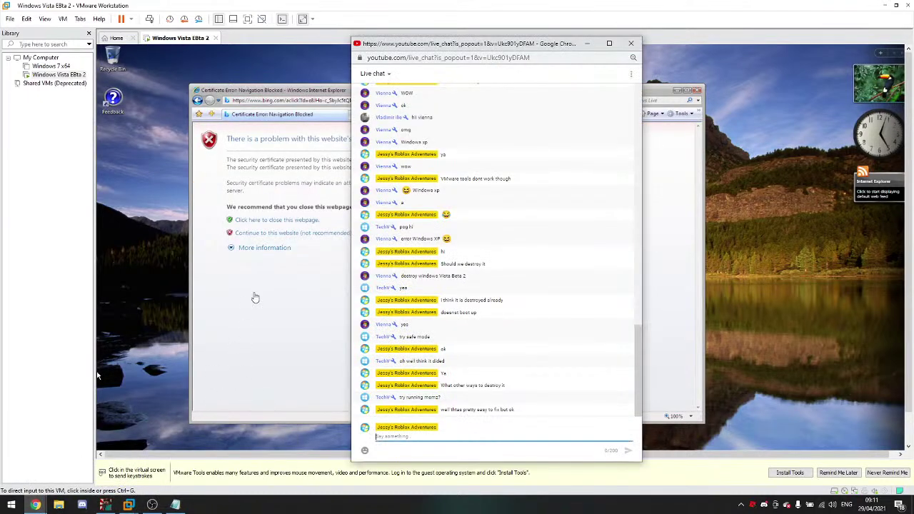
{"action": "left_click", "coordinate": [271, 275]}
Step: Get past the repeated certificate error warnings to reach the Chrome download page
{"action": "left_click", "coordinate": [308, 234]}
{"action": "left_click", "coordinate": [300, 233]}
{"action": "key", "text": "ctrl+alt"}
{"action": "left_click", "coordinate": [569, 447]}
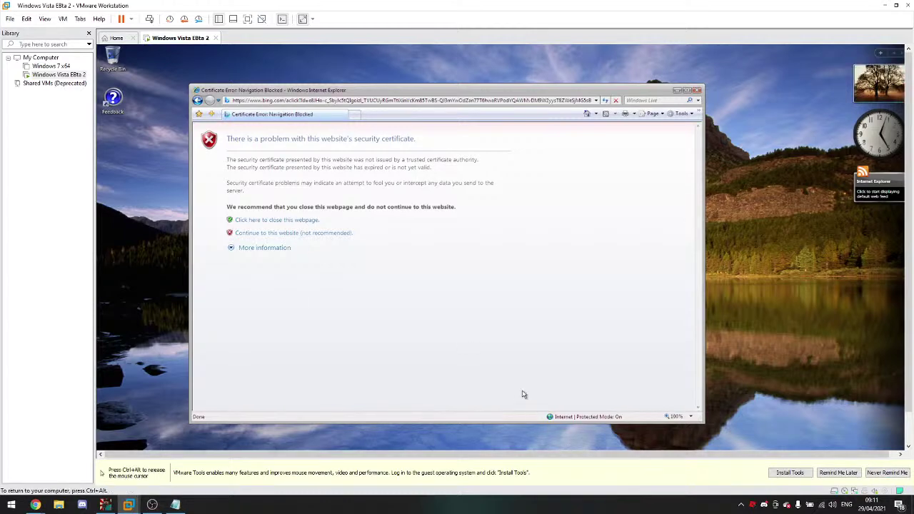
{"action": "left_click", "coordinate": [327, 235]}
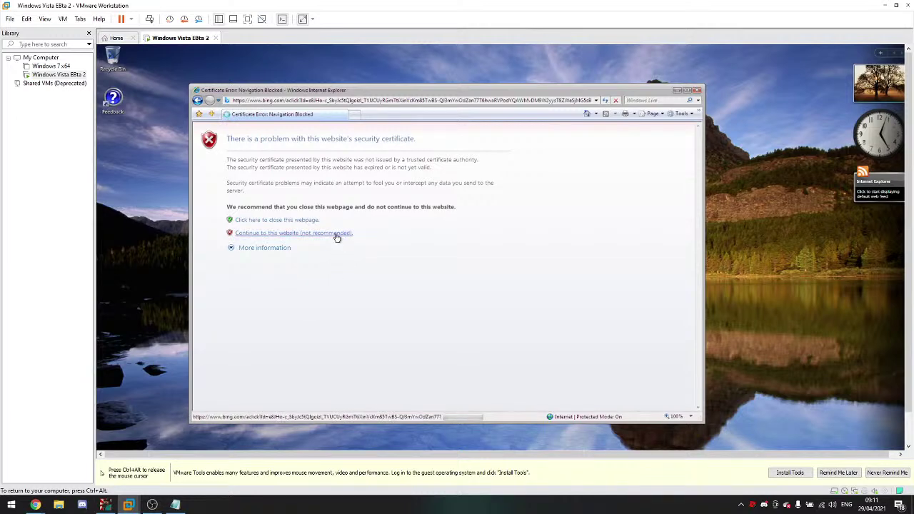
{"action": "left_click", "coordinate": [322, 234]}
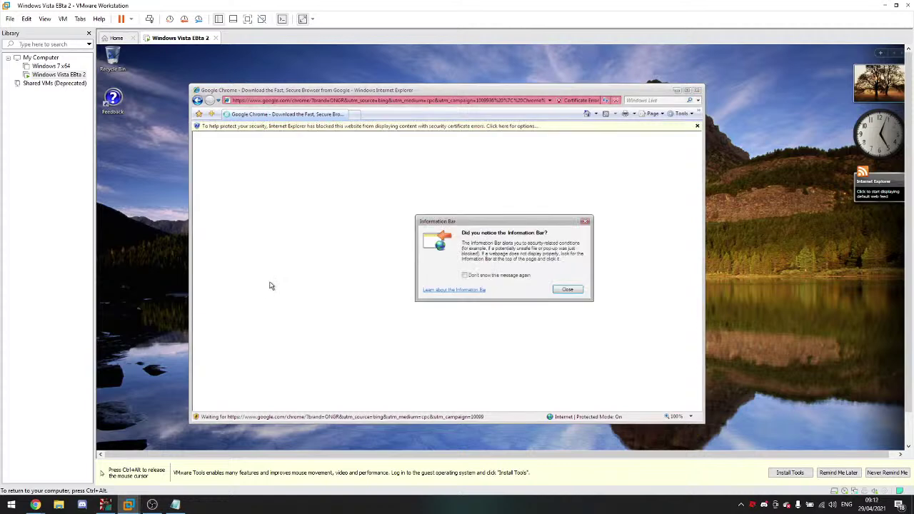
Step: Start the Chrome download, dismissing the Information Bar notices
{"action": "left_click", "coordinate": [559, 289]}
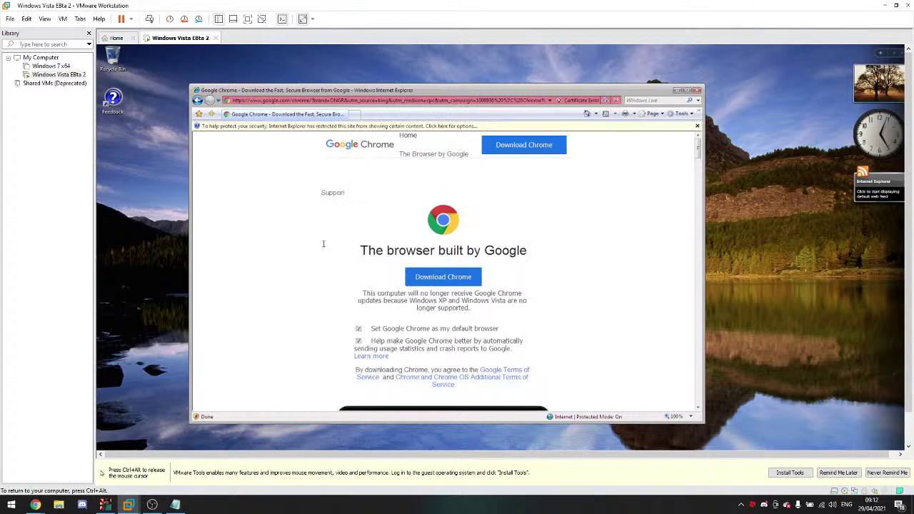
{"action": "left_click", "coordinate": [429, 279]}
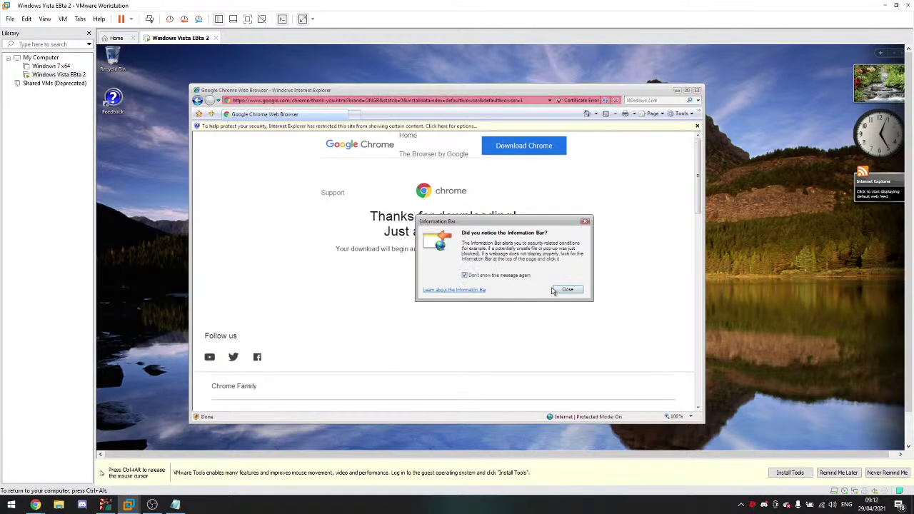
{"action": "left_click", "coordinate": [558, 289]}
Step: Bring the host's live chat window forward, then return focus to the VM
{"action": "key", "text": "ctrl+g"}
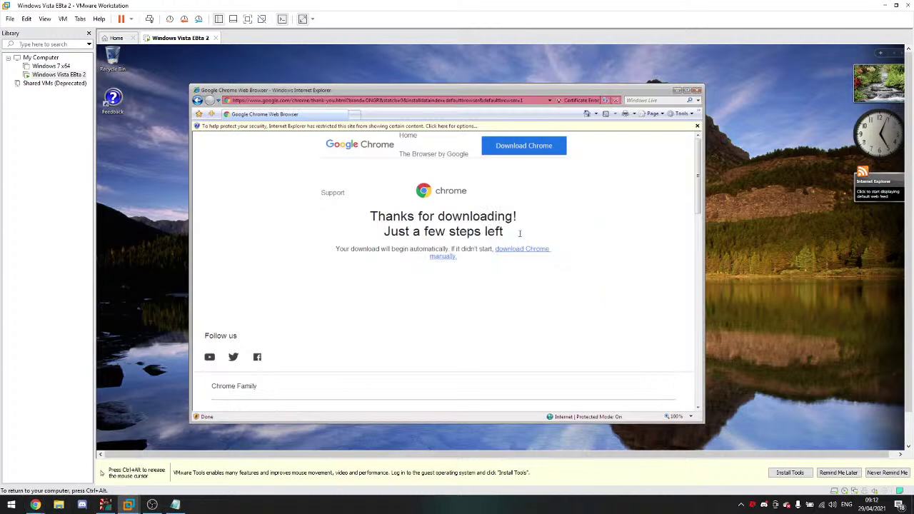
{"action": "key", "text": "ctrl+alt"}
{"action": "mouse_move", "coordinate": [36, 503]}
{"action": "left_click", "coordinate": [85, 457]}
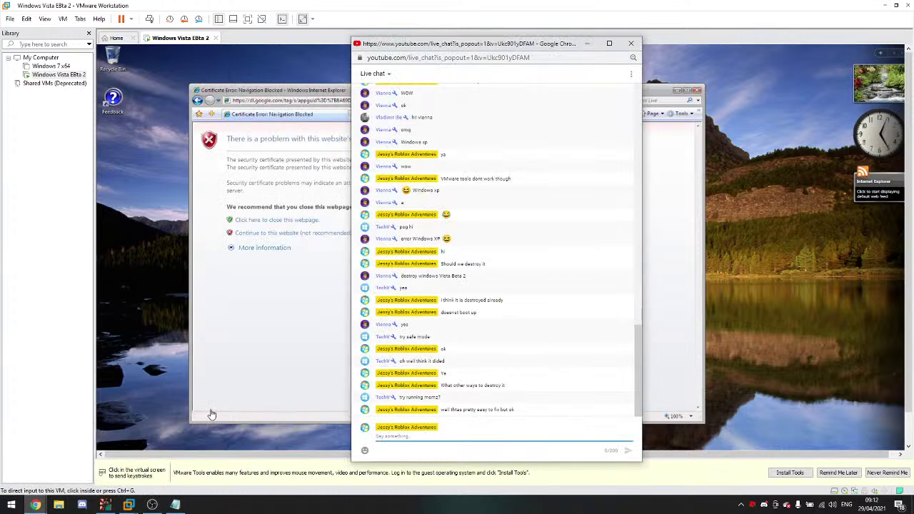
{"action": "left_click", "coordinate": [209, 415]}
Step: Pass the certificate error, run and approve ChromeSetup.exe through UAC, then close IE
{"action": "left_click", "coordinate": [326, 235]}
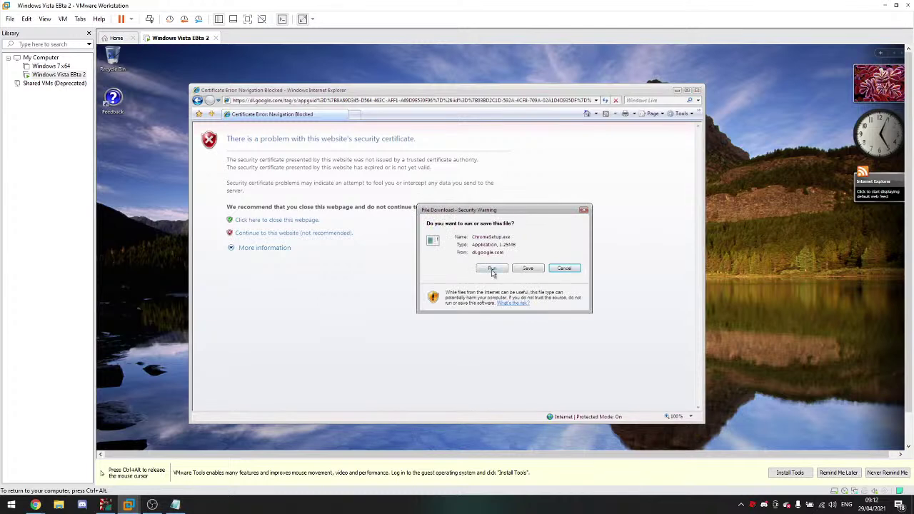
{"action": "left_click", "coordinate": [492, 270]}
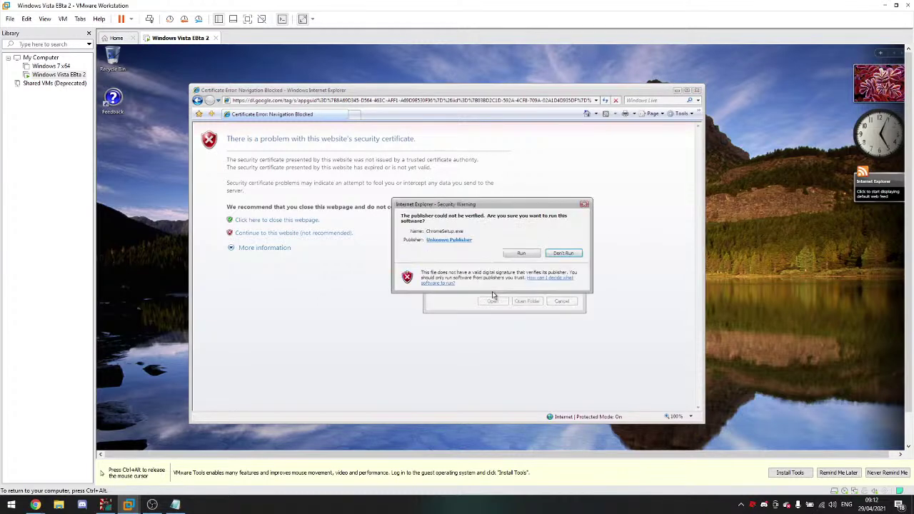
{"action": "left_click", "coordinate": [522, 253]}
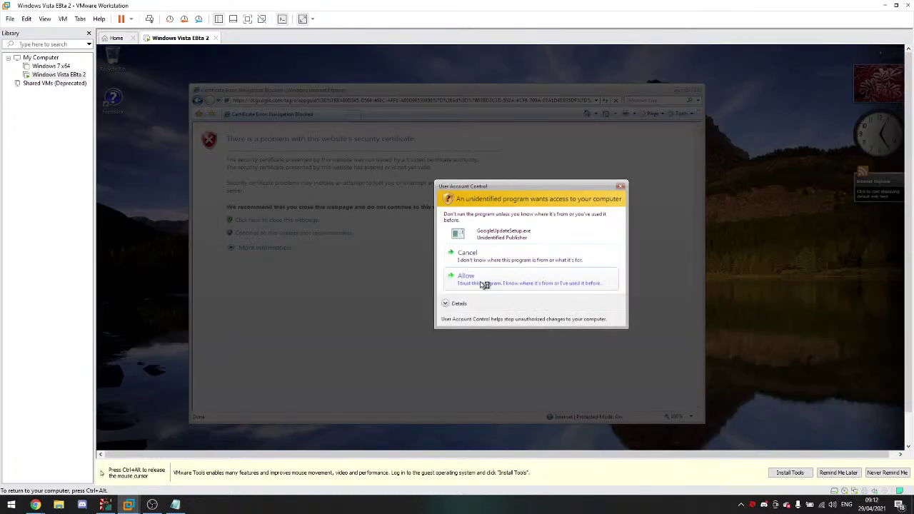
{"action": "left_click", "coordinate": [484, 285]}
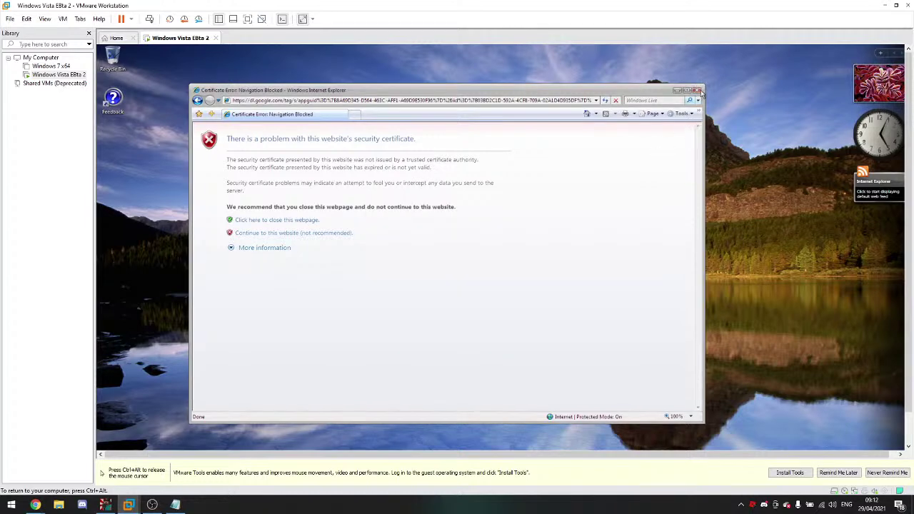
{"action": "left_click", "coordinate": [697, 90]}
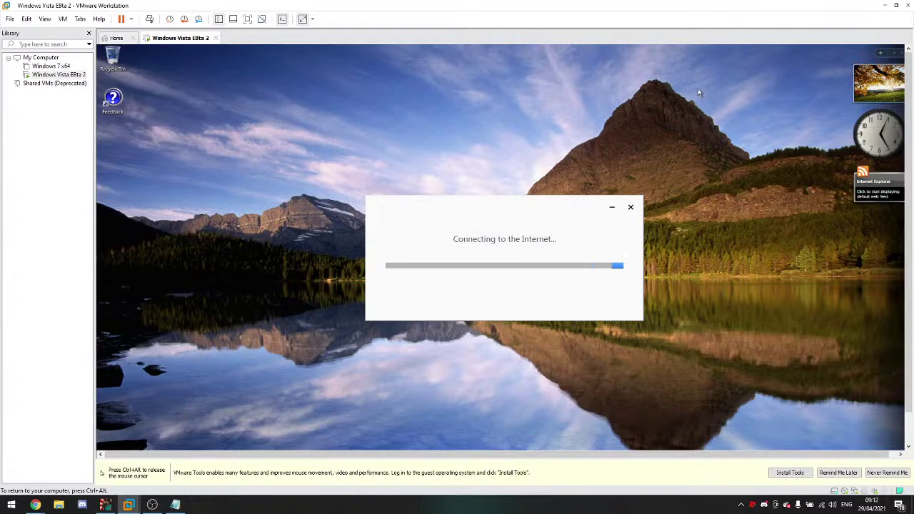
Step: Permanently dismiss the VMware Tools reminder and return input to the VM
{"action": "key", "text": "ctrl+alt"}
{"action": "left_click", "coordinate": [885, 473]}
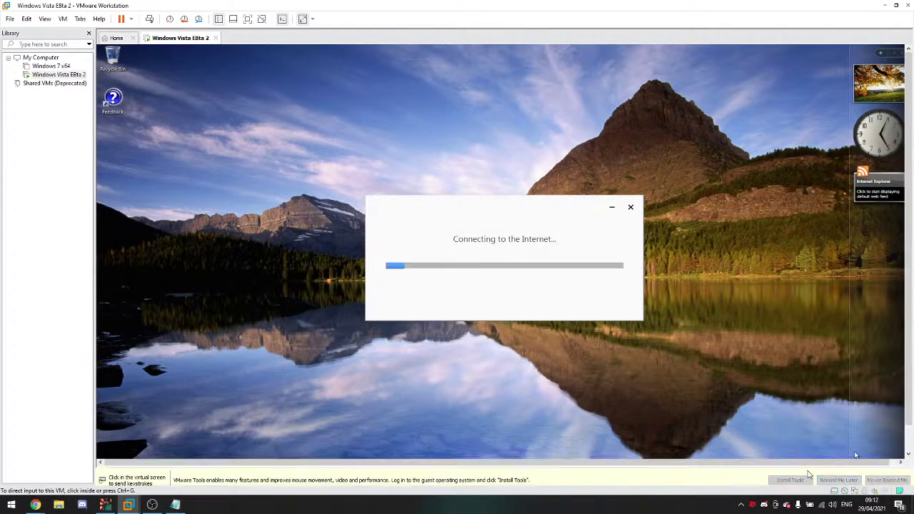
{"action": "left_click", "coordinate": [510, 374]}
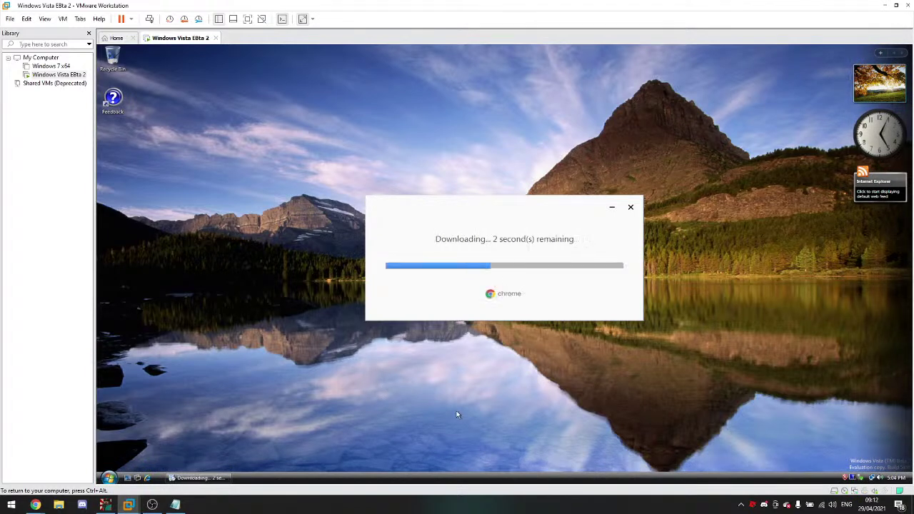
Step: Send two short messages in the live chat, then bring the VM window back to the front
{"action": "key", "text": "ctrl+alt"}
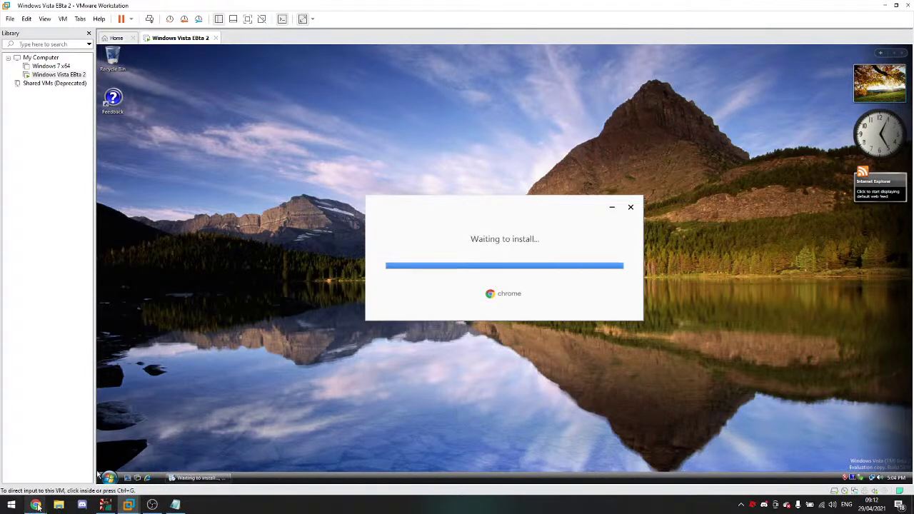
{"action": "left_click", "coordinate": [35, 505]}
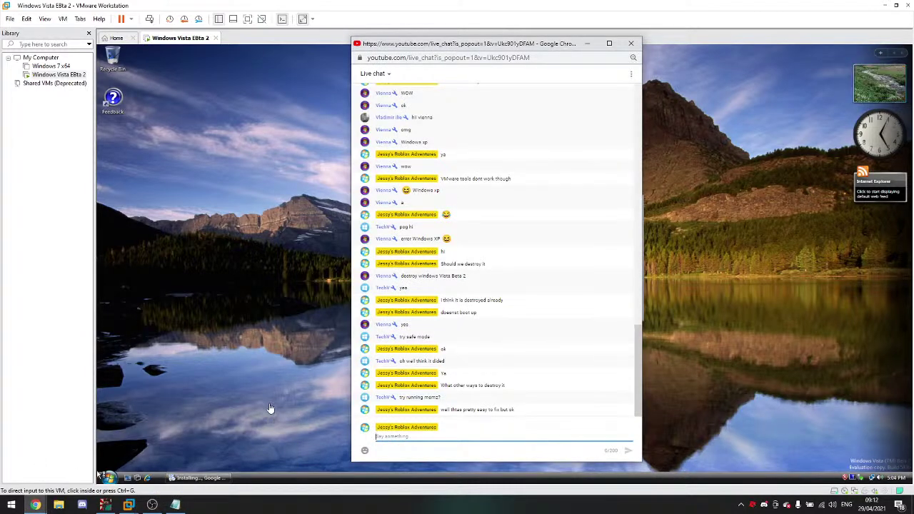
{"action": "type", "text": "h"}
{"action": "key", "text": "Return"}
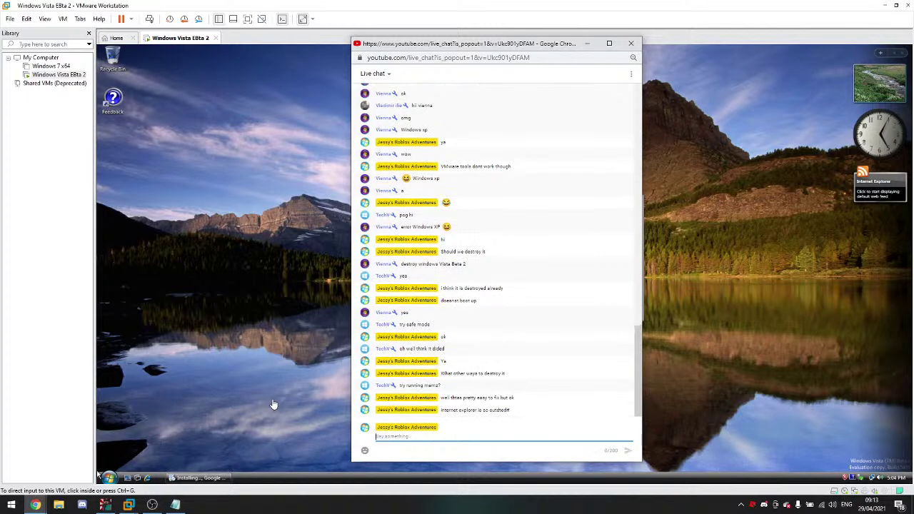
{"action": "type", "text": "I"}
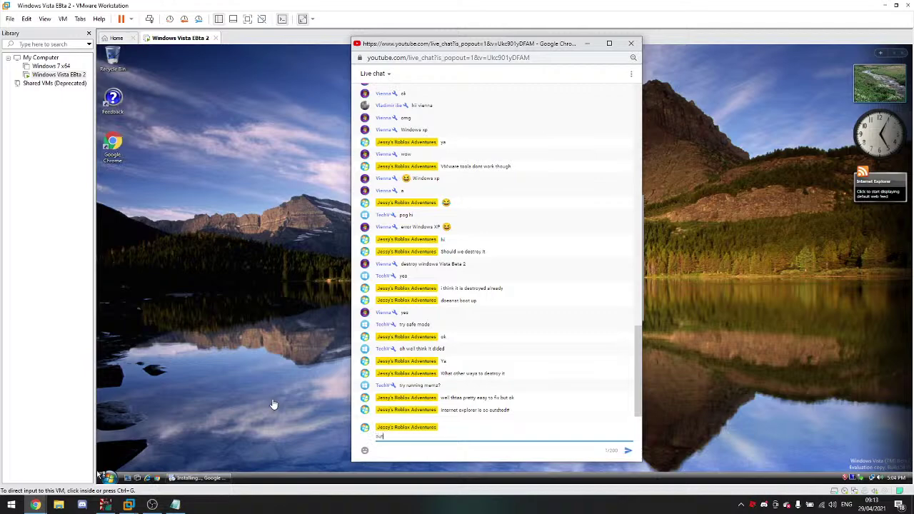
{"action": "type", "text": "l"}
{"action": "key", "text": "Return"}
{"action": "left_click", "coordinate": [199, 402]}
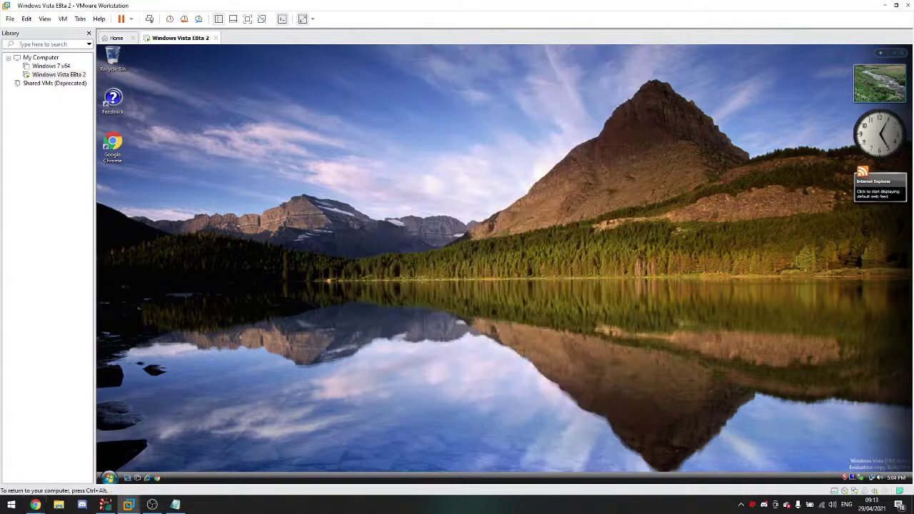
Step: Show the VM full screen in exclusive mode
{"action": "left_click", "coordinate": [248, 19]}
{"action": "left_click", "coordinate": [136, 6]}
{"action": "left_click", "coordinate": [153, 29]}
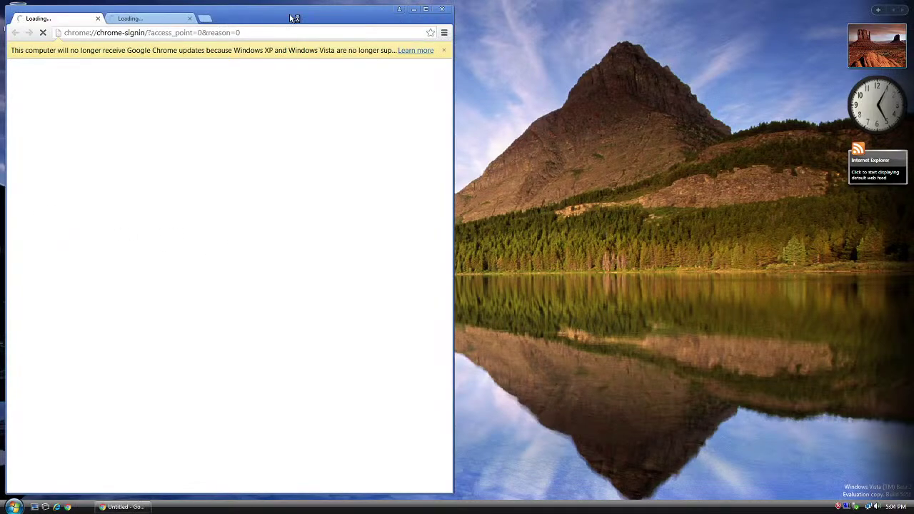
Step: Close the stuck Chrome window and open the VM's Snapshot Manager
{"action": "left_click_drag", "start_coordinate": [296, 19], "coordinate": [506, 35]}
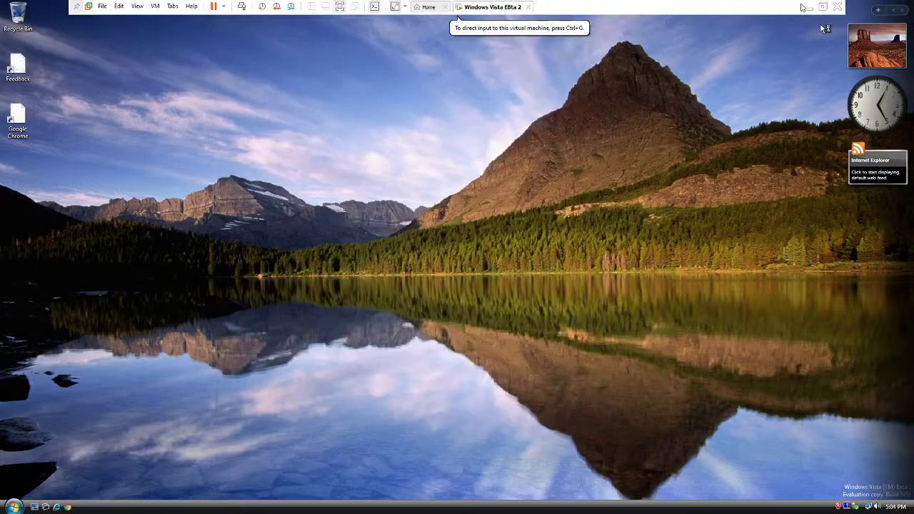
{"action": "left_click", "coordinate": [763, 9]}
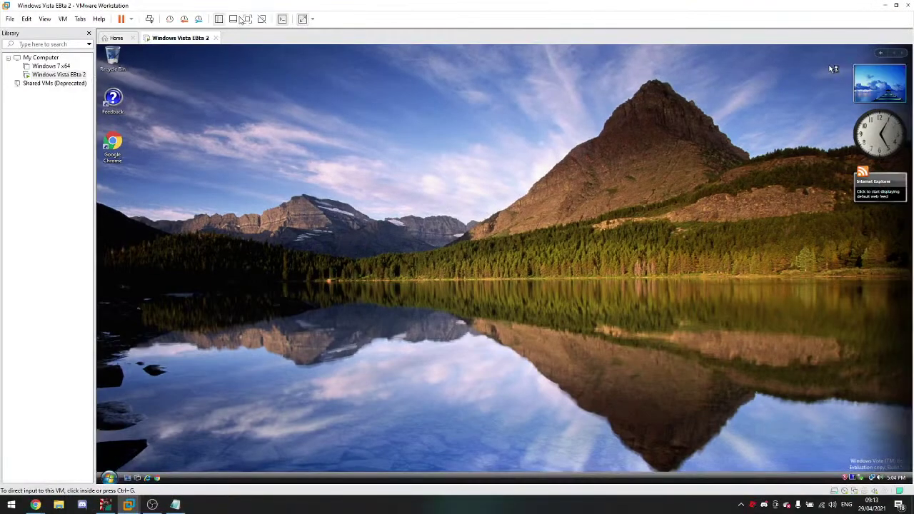
{"action": "left_click", "coordinate": [202, 22]}
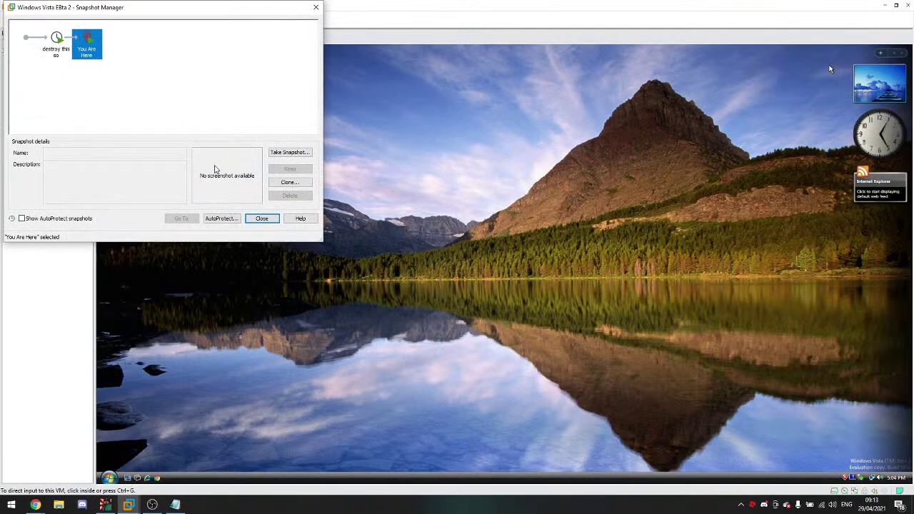
Step: Delete the 'destroy this so' snapshot and close the guest's This PC window
{"action": "left_click", "coordinate": [60, 55]}
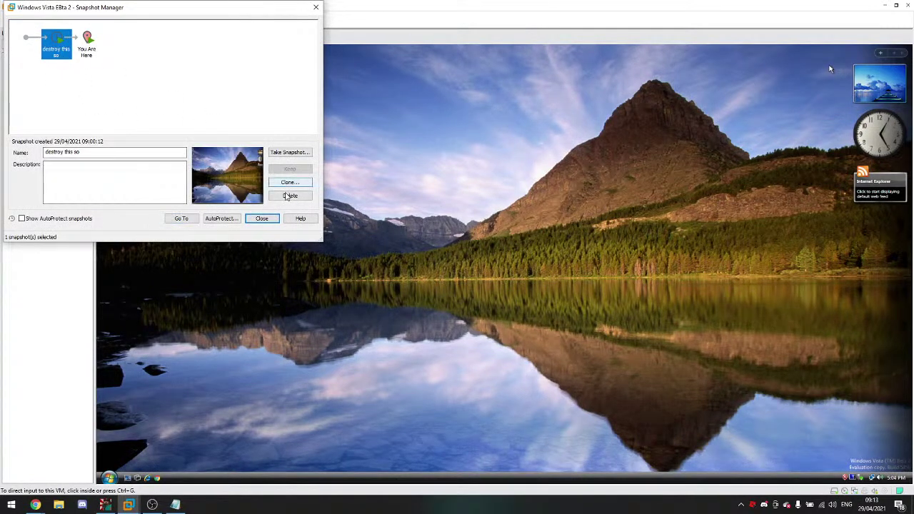
{"action": "left_click", "coordinate": [290, 195]}
{"action": "left_click", "coordinate": [181, 144]}
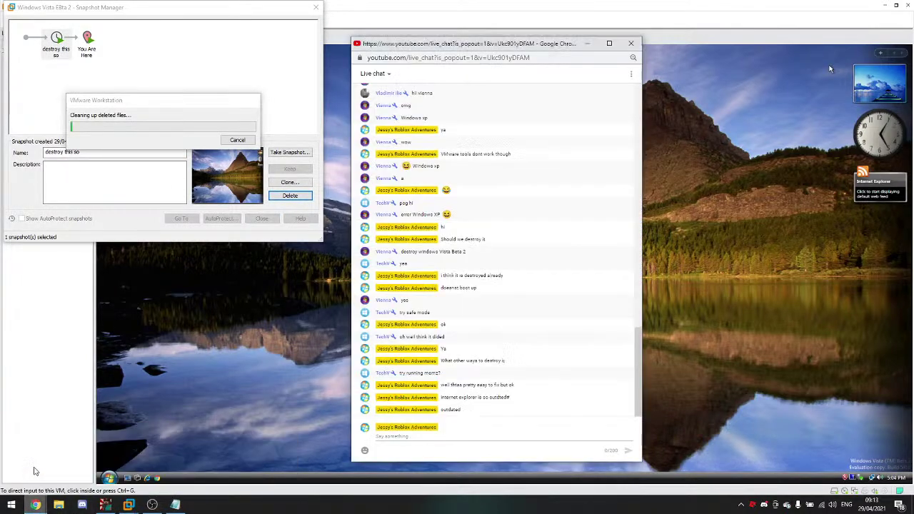
{"action": "left_click", "coordinate": [34, 471]}
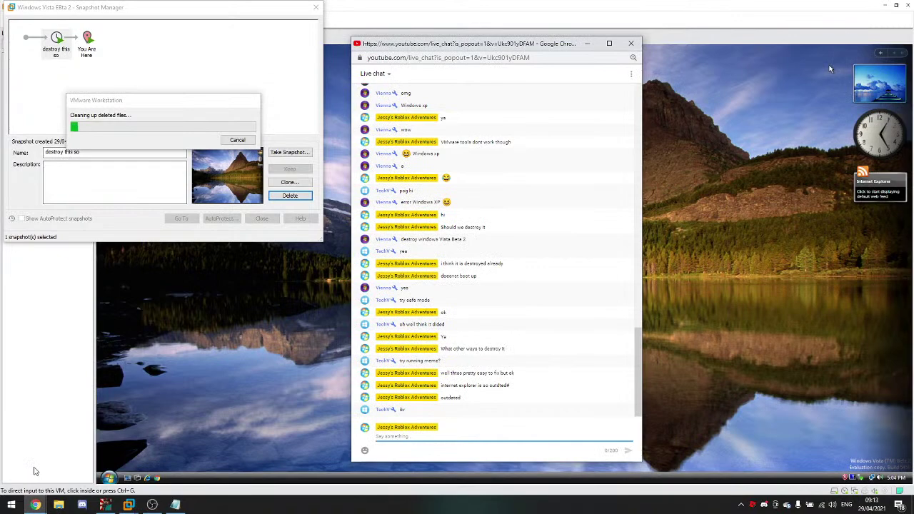
{"action": "left_click", "coordinate": [587, 42]}
{"action": "mouse_move", "coordinate": [99, 104]}
{"action": "left_mouse_down"}
{"action": "mouse_move", "coordinate": [106, 80]}
{"action": "mouse_move", "coordinate": [96, 94]}
{"action": "left_mouse_up"}
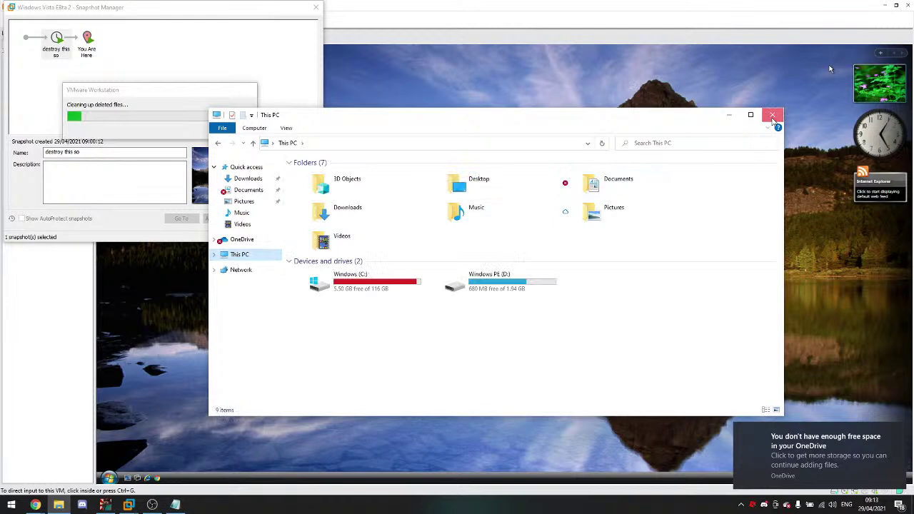
{"action": "left_click", "coordinate": [772, 115]}
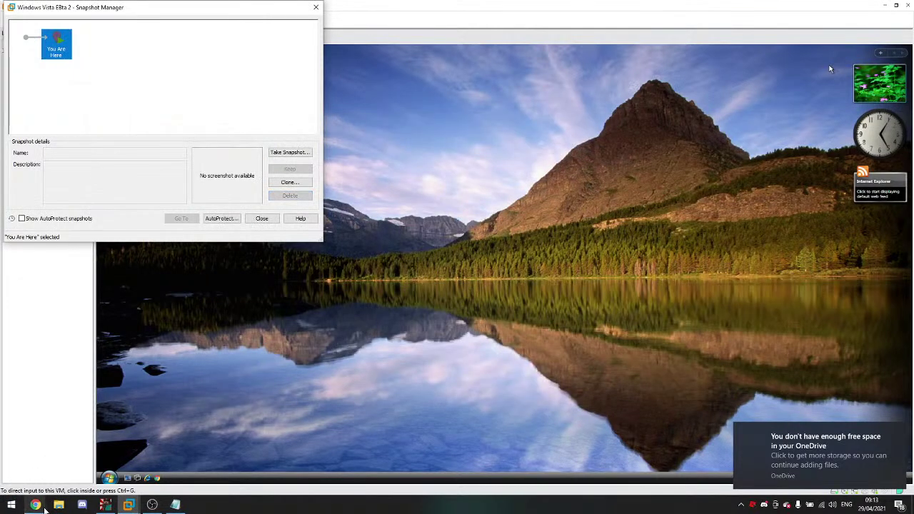
Step: Take a new snapshot named 'chrome' and close the Snapshot Manager
{"action": "left_click", "coordinate": [289, 153]}
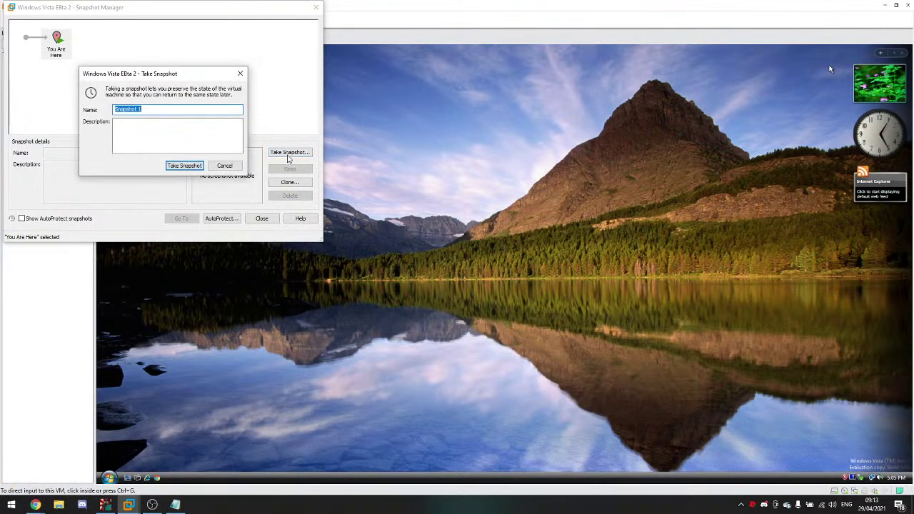
{"action": "type", "text": "chrome"}
{"action": "key", "text": "Return"}
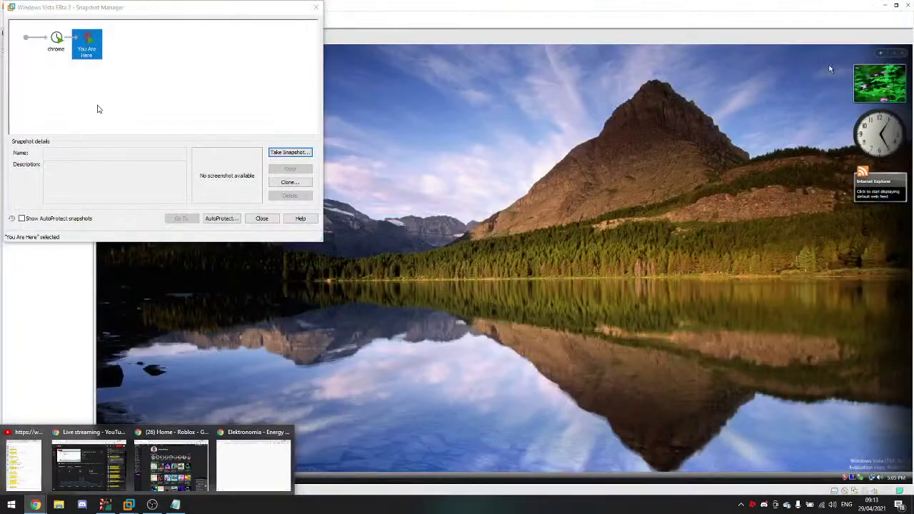
{"action": "left_click", "coordinate": [98, 109]}
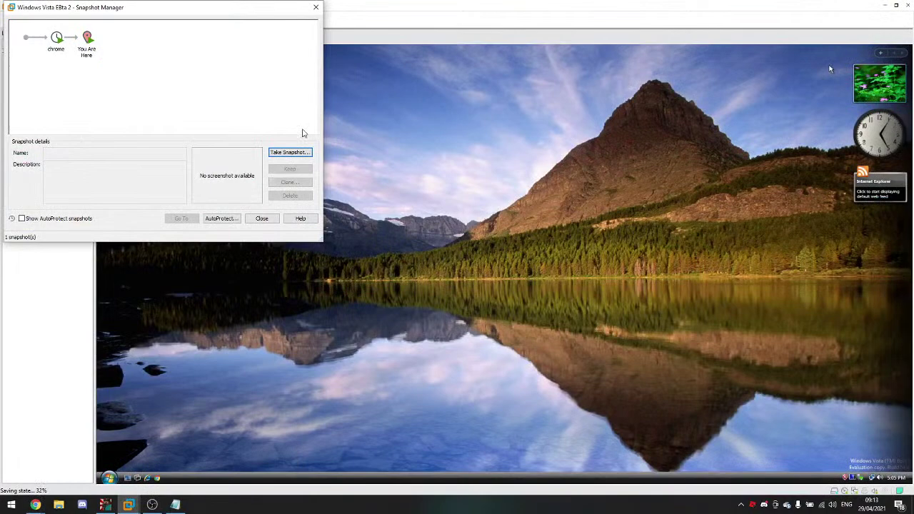
{"action": "left_click", "coordinate": [263, 218]}
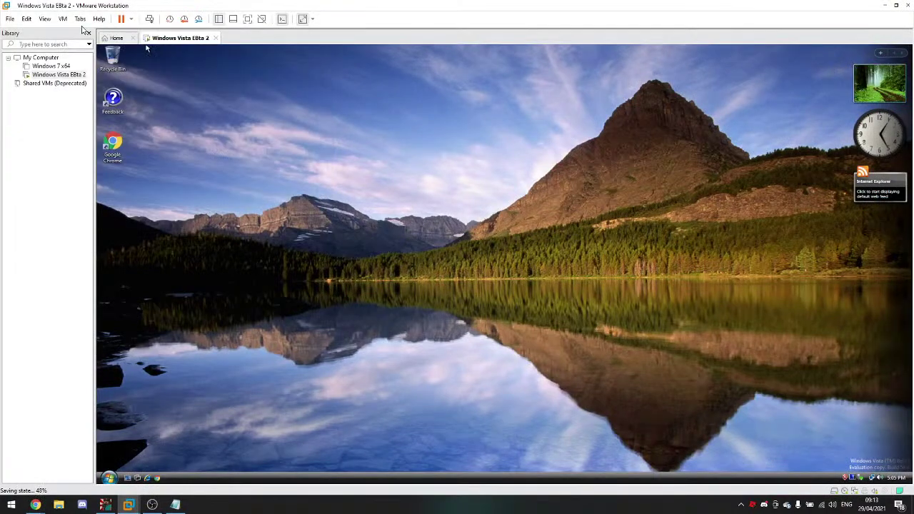
Step: Check the live chat, then return to the VM and show it full screen
{"action": "mouse_move", "coordinate": [35, 504]}
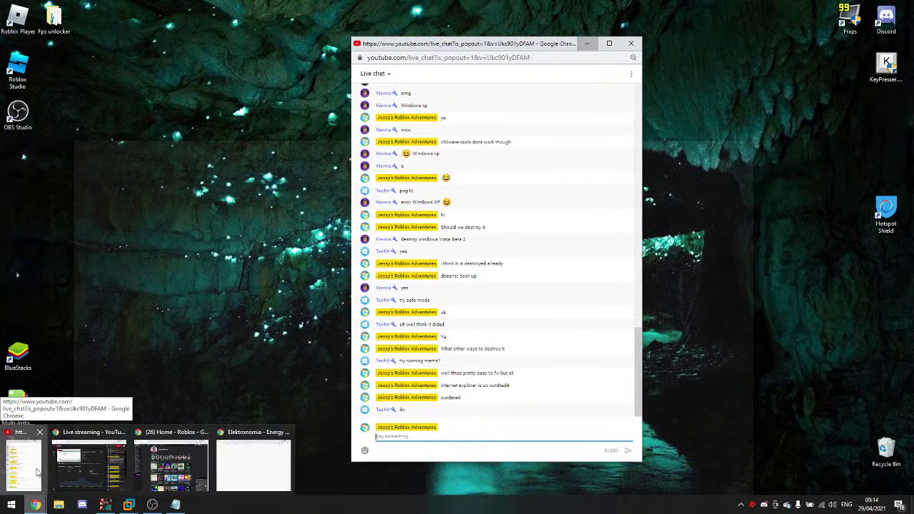
{"action": "left_click", "coordinate": [38, 471]}
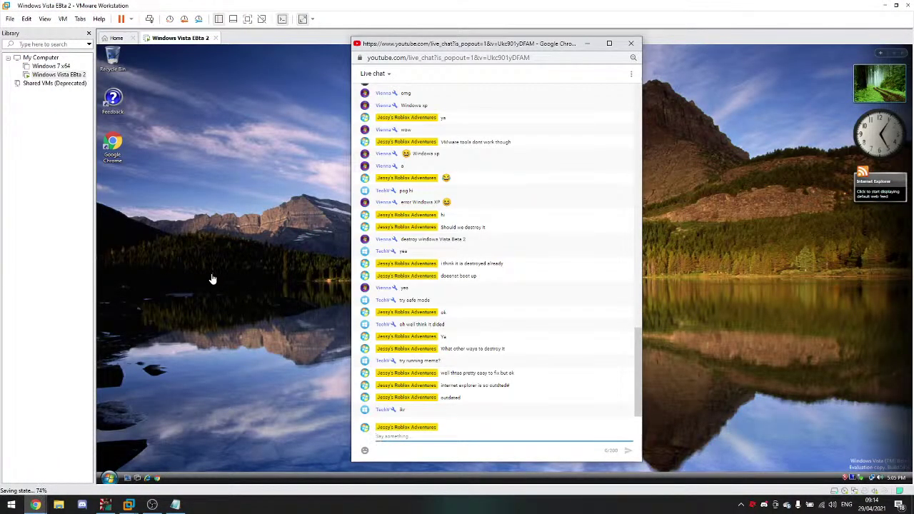
{"action": "left_click", "coordinate": [211, 279]}
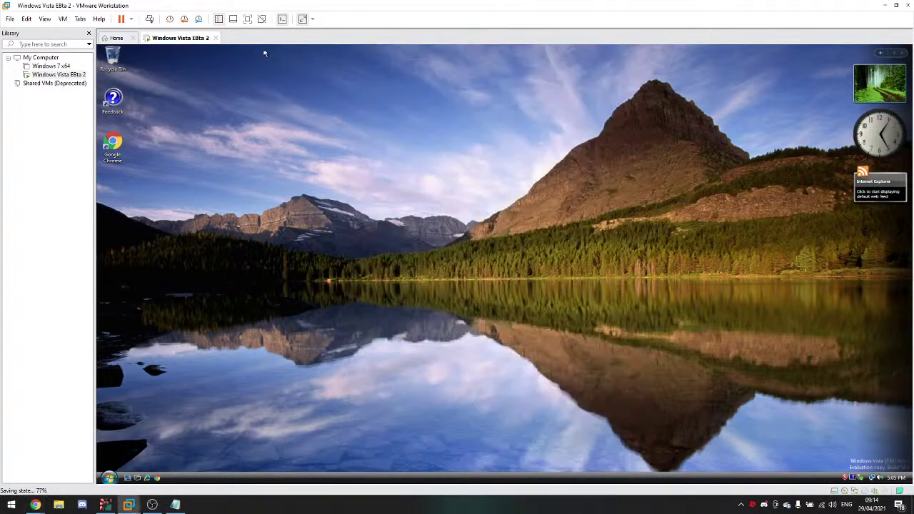
{"action": "left_click", "coordinate": [250, 21]}
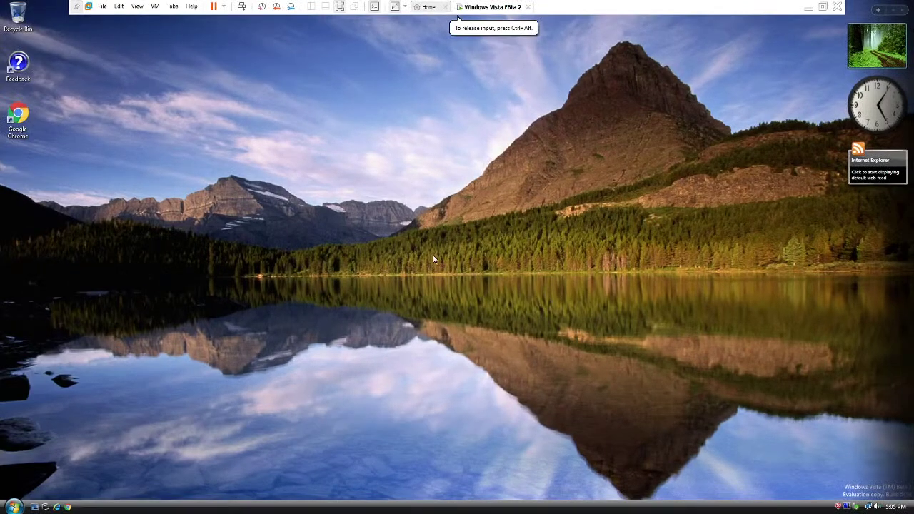
Step: Launch Chrome in the guest, go to malwat.ch, and expand the clock error's advanced details
{"action": "left_click", "coordinate": [137, 7]}
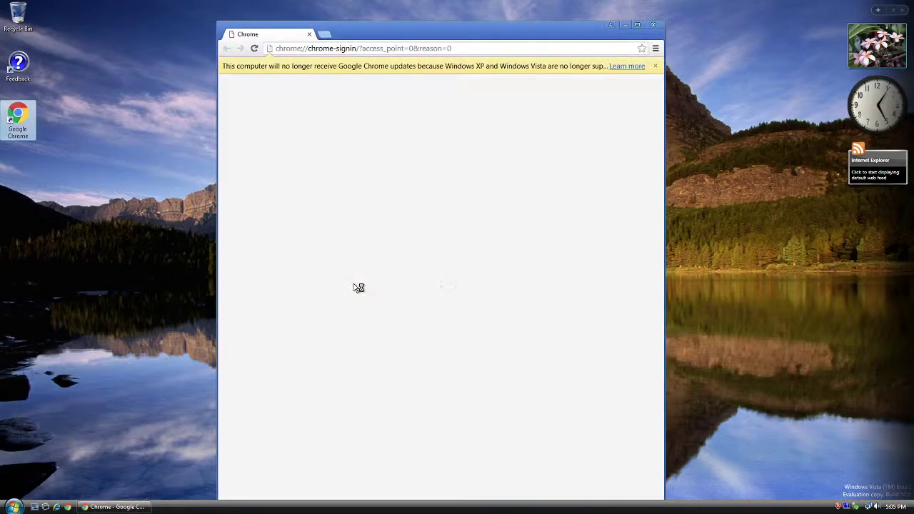
{"action": "left_click", "coordinate": [473, 48]}
{"action": "type", "text": "malwat.ch"}
{"action": "key", "text": "Return"}
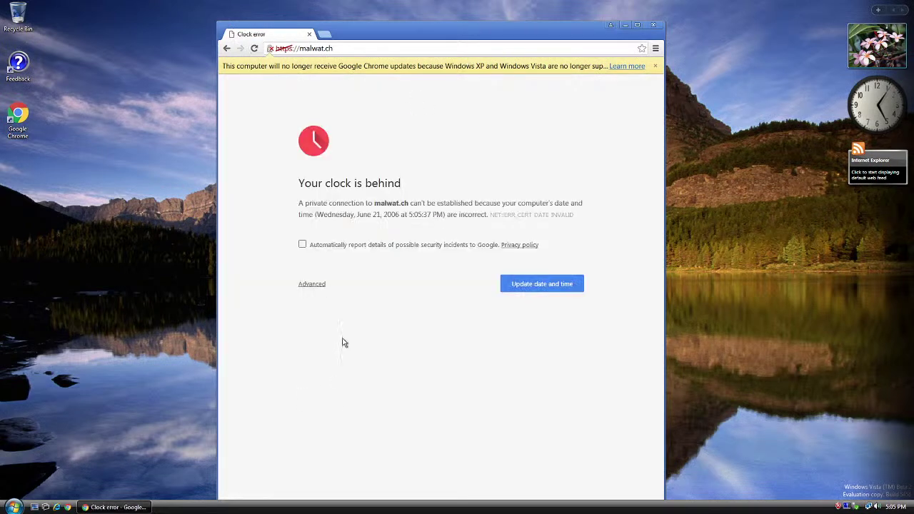
{"action": "left_click", "coordinate": [315, 285]}
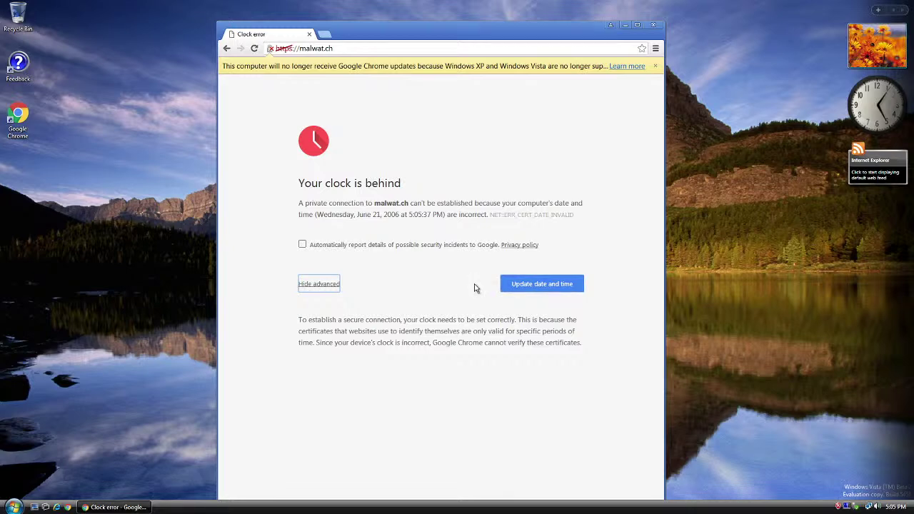
{"action": "left_click_drag", "start_coordinate": [409, 331], "coordinate": [404, 342]}
{"action": "left_click_drag", "start_coordinate": [465, 319], "coordinate": [434, 330]}
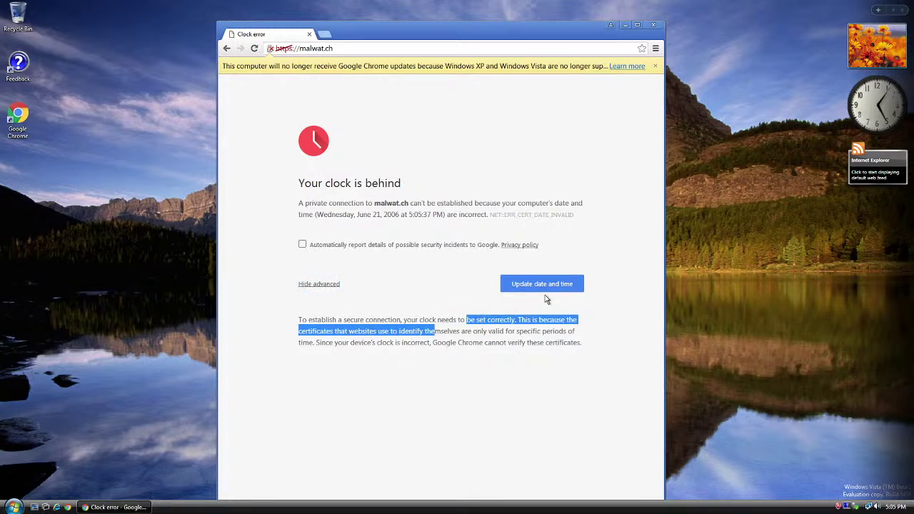
{"action": "left_click", "coordinate": [361, 48]}
Step: Search 'memz download' in guest Chrome, enable security incident reporting, and reload the blocked page
{"action": "key", "text": "BackSpace"}
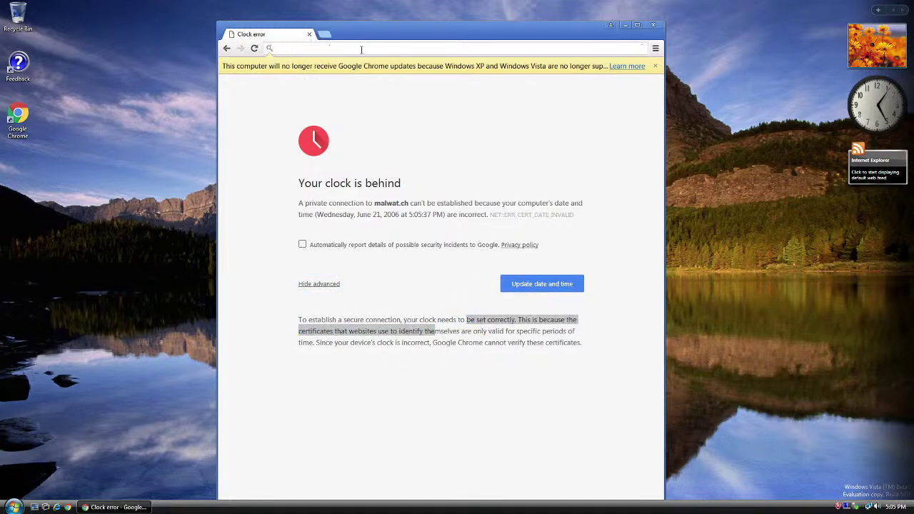
{"action": "type", "text": "memz downloa"}
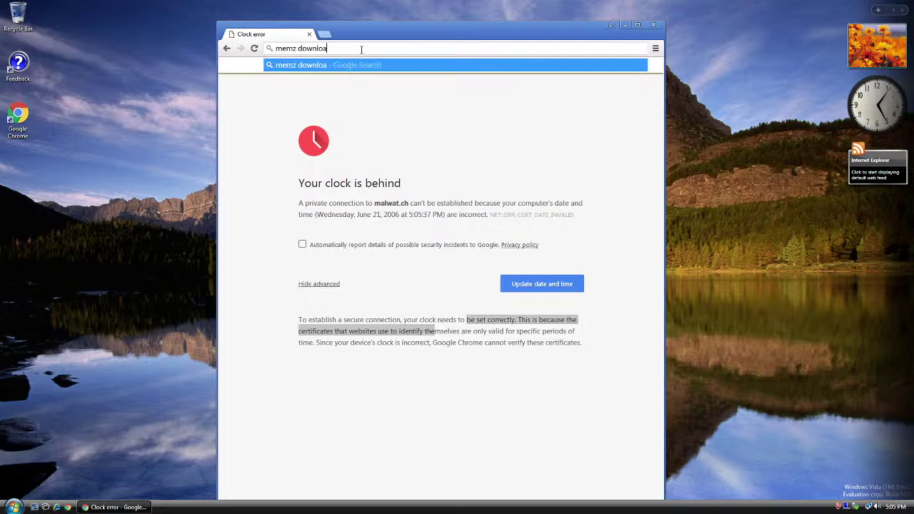
{"action": "type", "text": "d"}
{"action": "key", "text": "Return"}
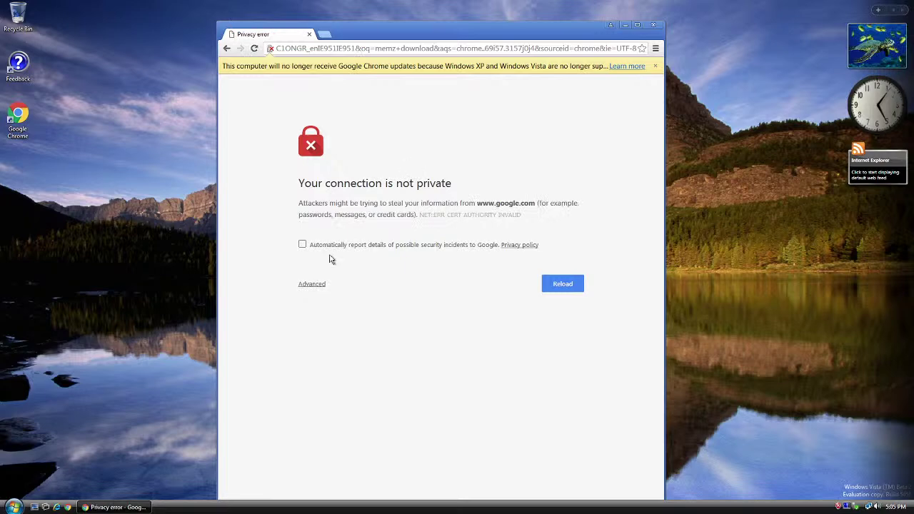
{"action": "left_click", "coordinate": [311, 283]}
{"action": "left_click", "coordinate": [302, 244]}
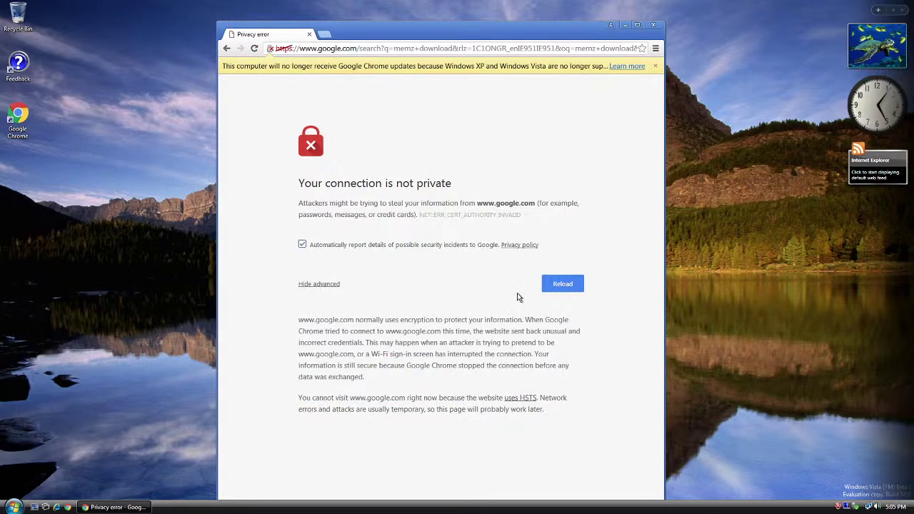
{"action": "left_click", "coordinate": [548, 291]}
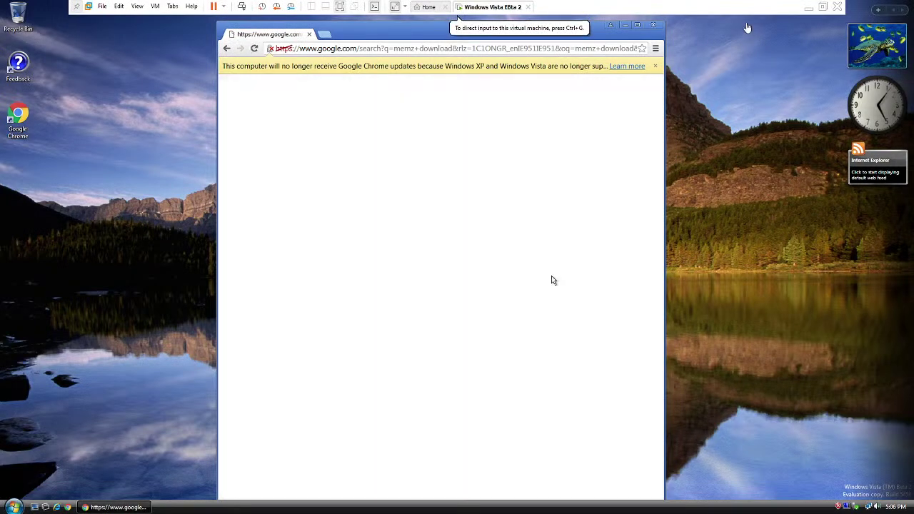
Step: Leave full screen, reload the privacy error again, and open the guest calendar showing June 21, 2006
{"action": "left_click", "coordinate": [822, 8]}
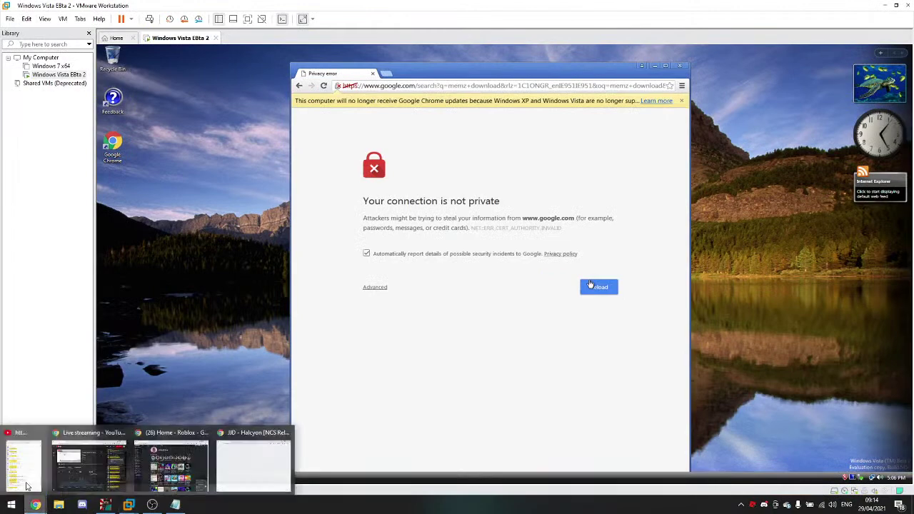
{"action": "left_click", "coordinate": [35, 505]}
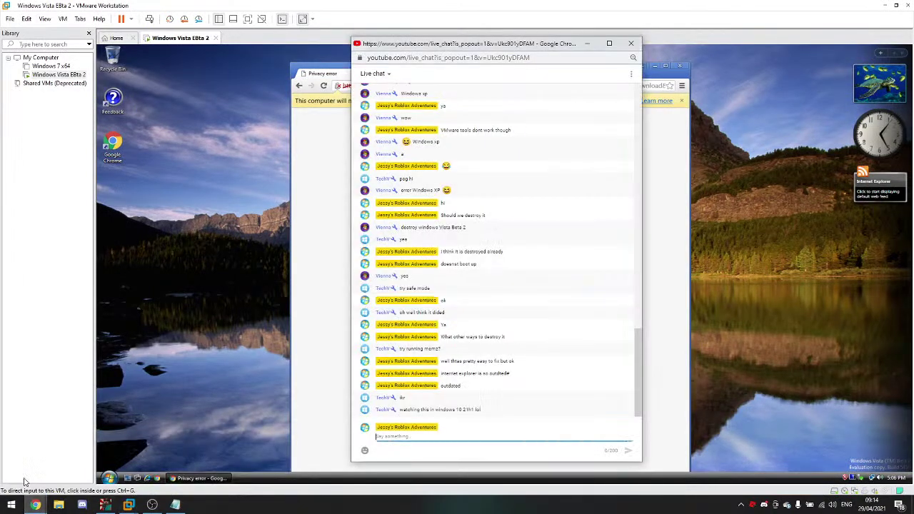
{"action": "left_click", "coordinate": [157, 433]}
{"action": "left_click", "coordinate": [597, 286]}
{"action": "left_click", "coordinate": [372, 288]}
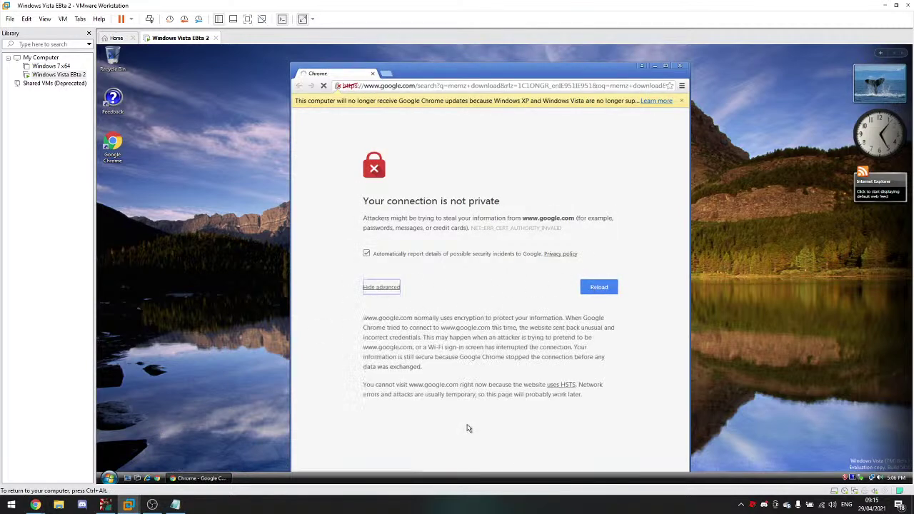
{"action": "left_click_drag", "start_coordinate": [593, 384], "coordinate": [566, 394]}
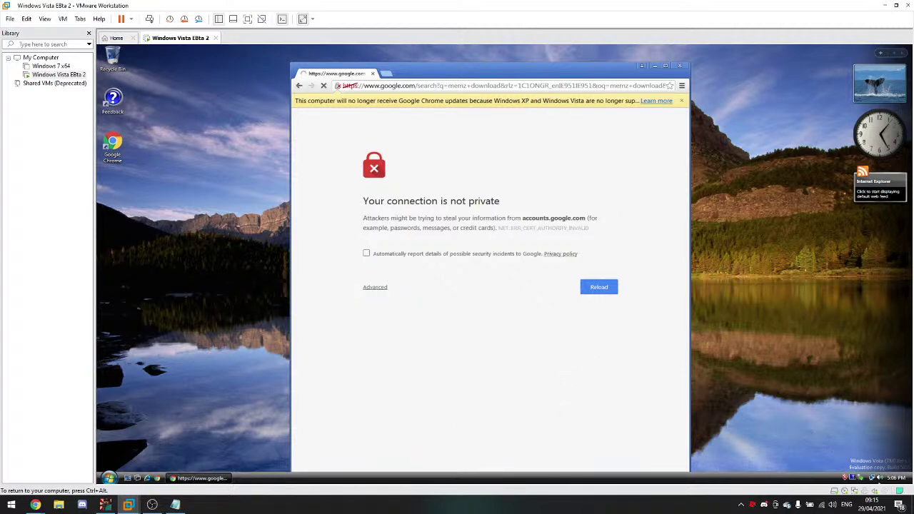
{"action": "left_click", "coordinate": [892, 478]}
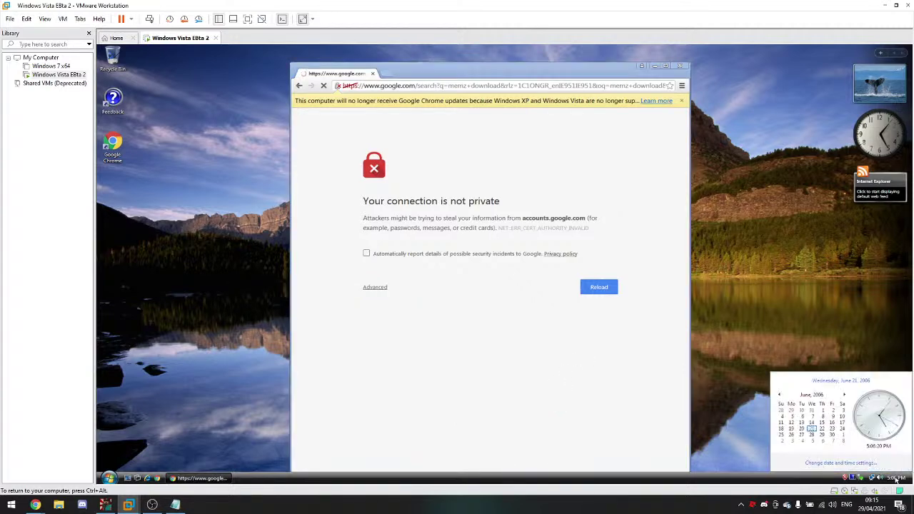
Step: Change the guest time zone to (GMT) Greenwich Mean Time and reload the blocked Google page
{"action": "left_click", "coordinate": [855, 462]}
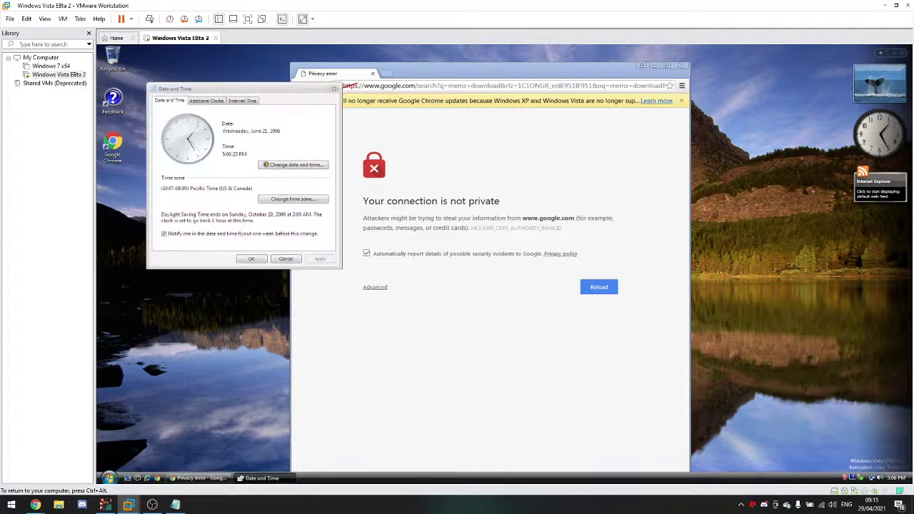
{"action": "left_click", "coordinate": [304, 199]}
{"action": "left_click", "coordinate": [276, 134]}
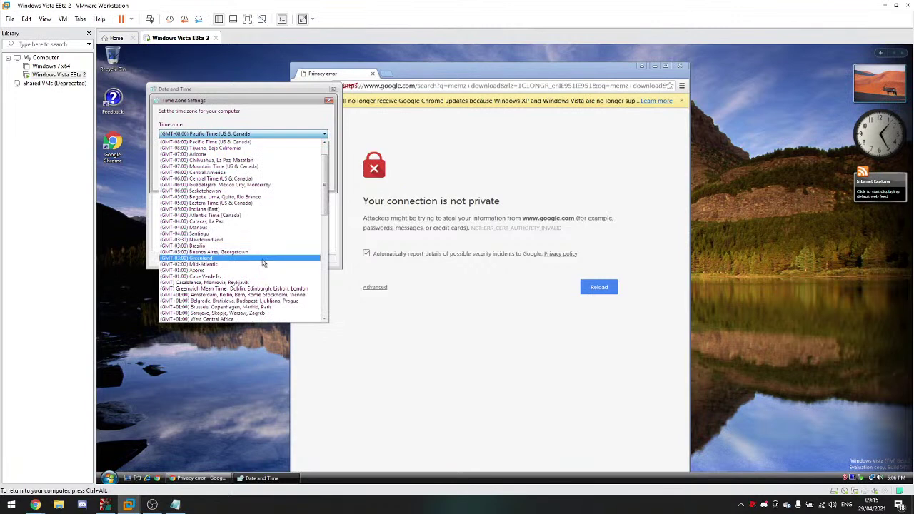
{"action": "left_click", "coordinate": [267, 289]}
{"action": "left_click", "coordinate": [278, 182]}
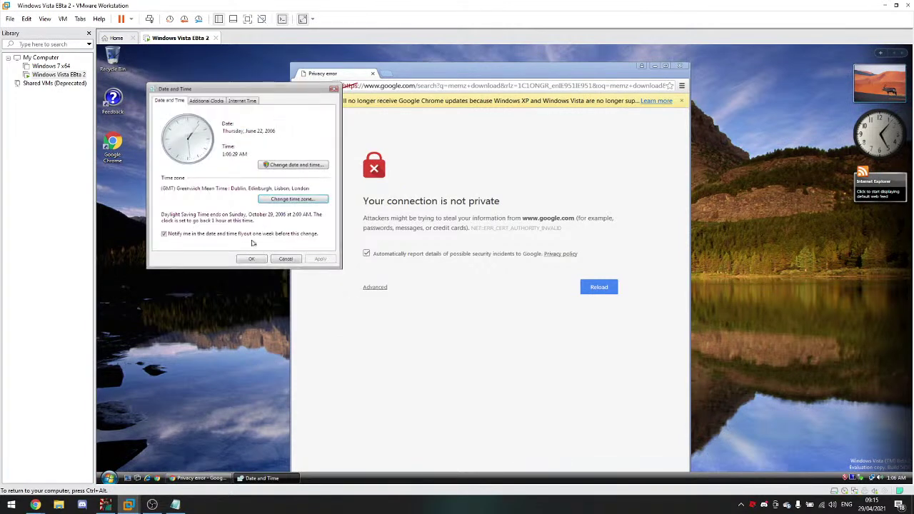
{"action": "left_click", "coordinate": [244, 261]}
{"action": "left_click", "coordinate": [611, 287]}
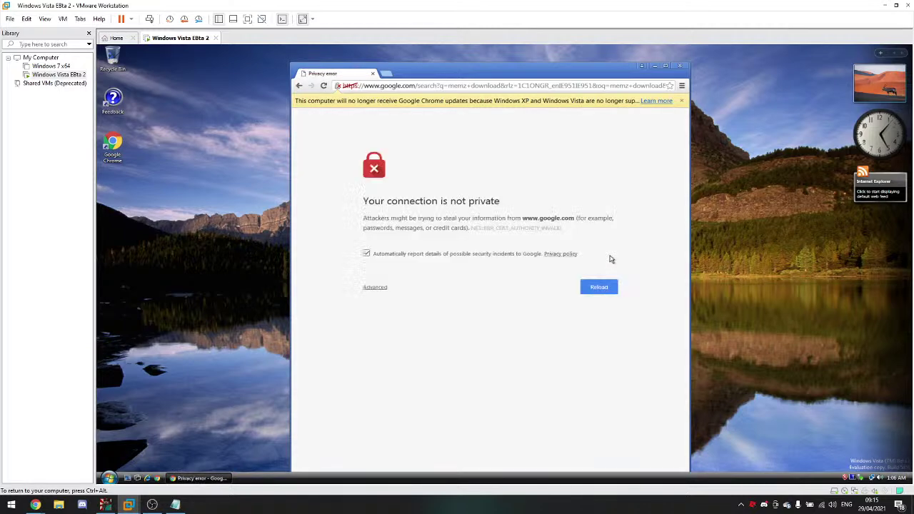
Step: Move the guest Chrome window left and select its address, checking the YouTube chat in between
{"action": "left_click_drag", "start_coordinate": [505, 74], "coordinate": [453, 69]}
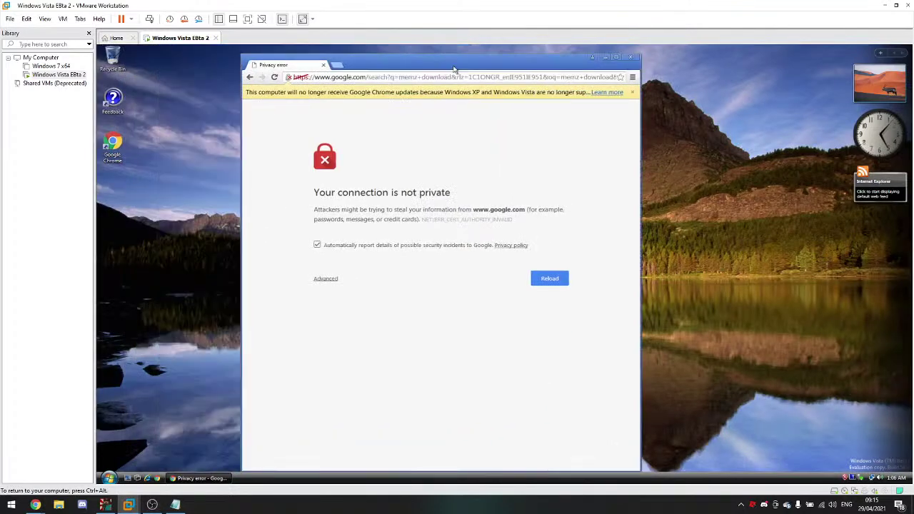
{"action": "left_click", "coordinate": [307, 77]}
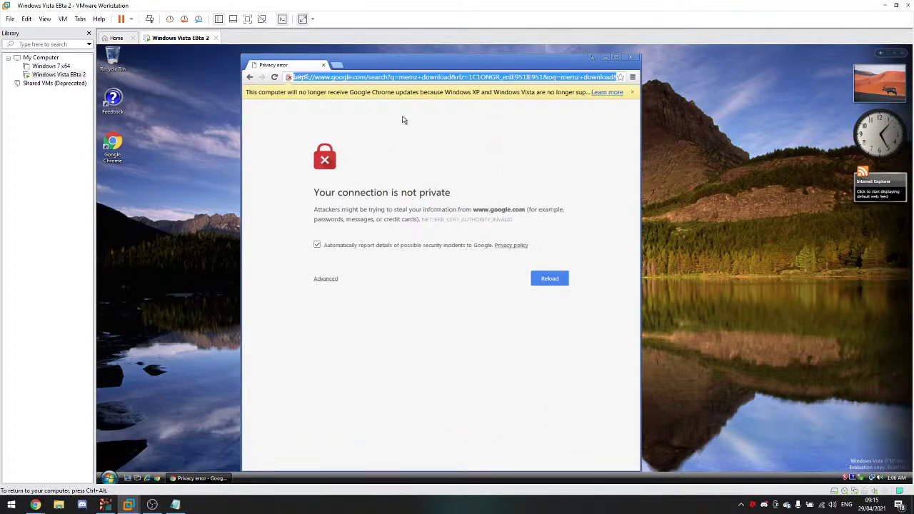
{"action": "mouse_move", "coordinate": [35, 504]}
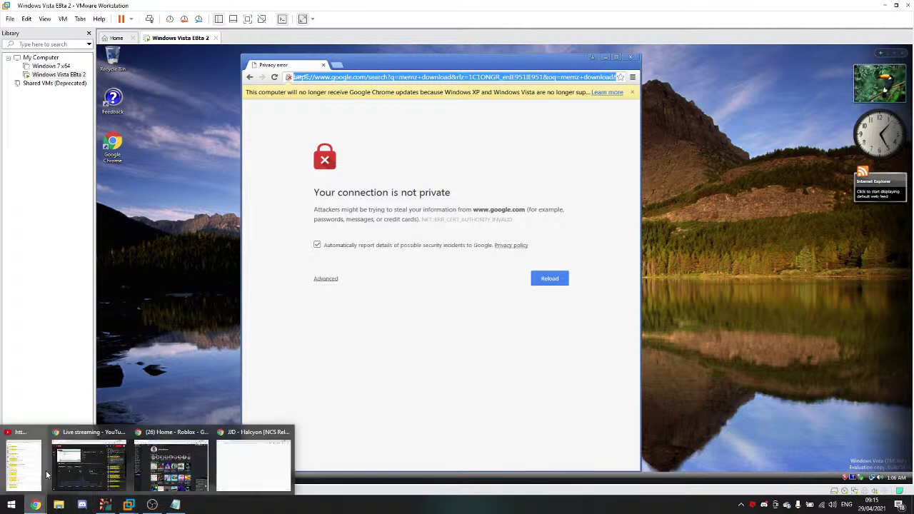
{"action": "left_click", "coordinate": [109, 462]}
{"action": "left_click", "coordinate": [230, 282]}
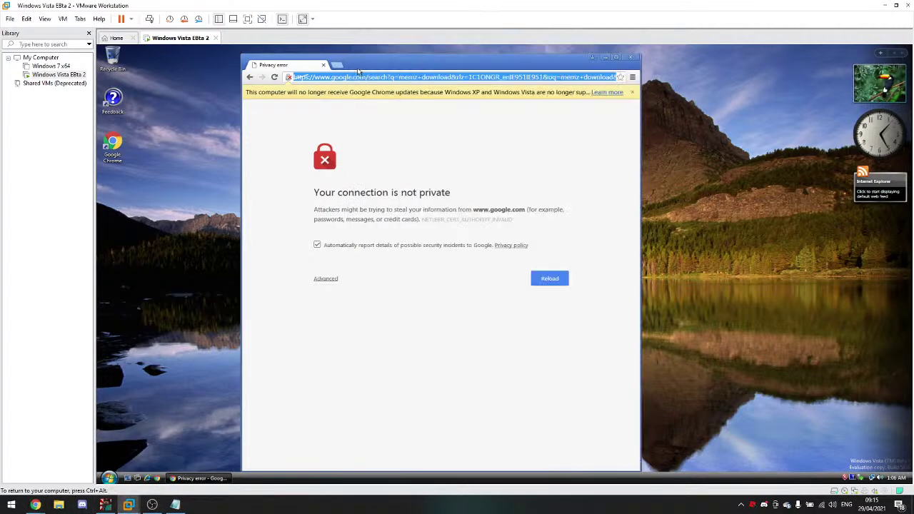
Step: Go to google.com, open the HSTS help link from Advanced, then bring up the YouTube chat
{"action": "key", "text": "BackSpace"}
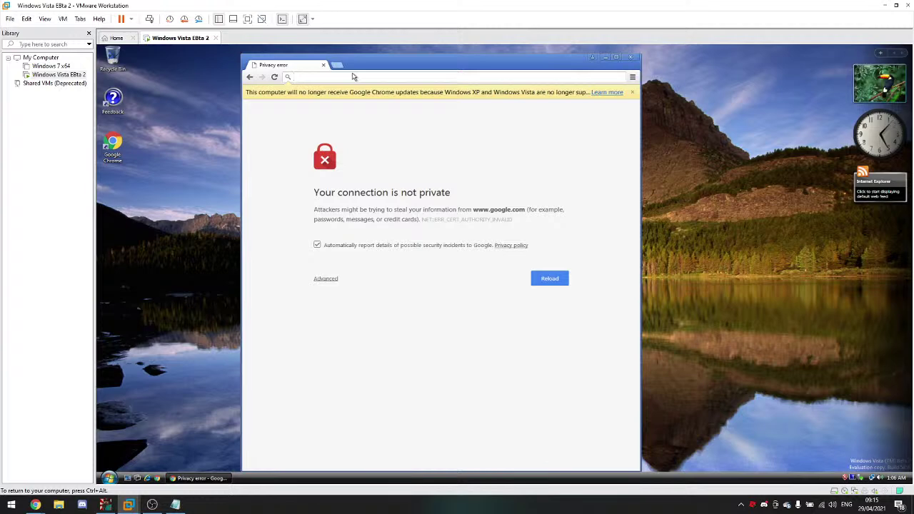
{"action": "type", "text": "google.com"}
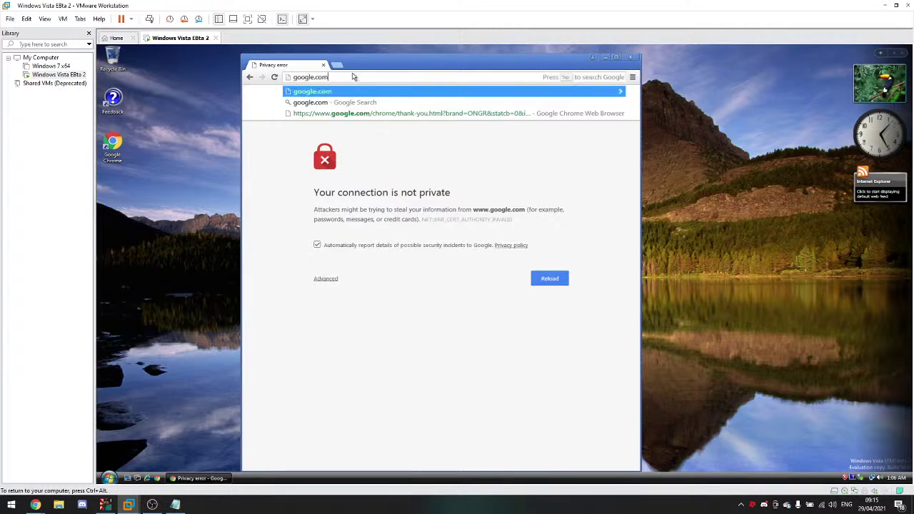
{"action": "key", "text": "Return"}
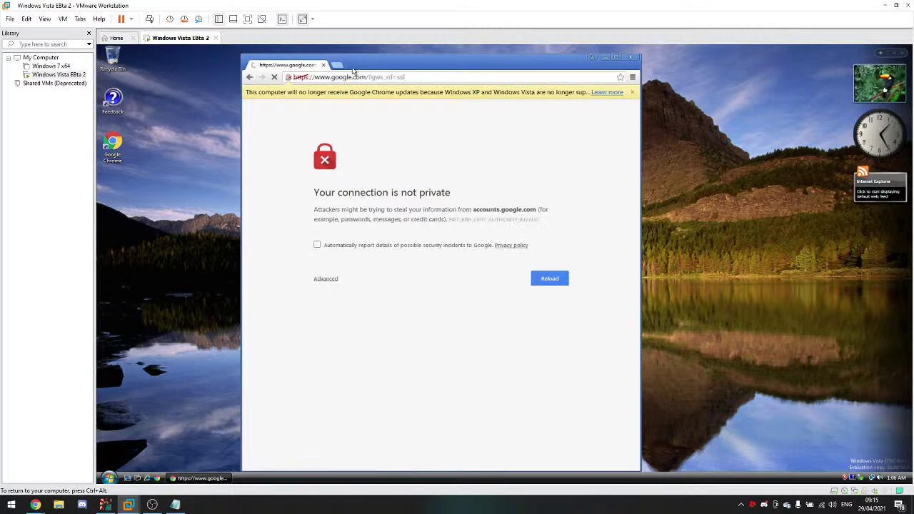
{"action": "left_click", "coordinate": [326, 278]}
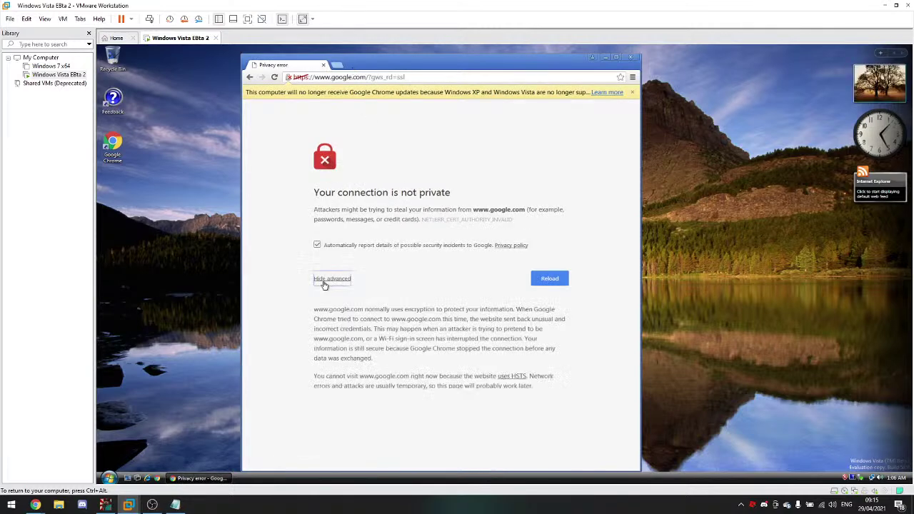
{"action": "left_click_drag", "start_coordinate": [487, 341], "coordinate": [491, 349]}
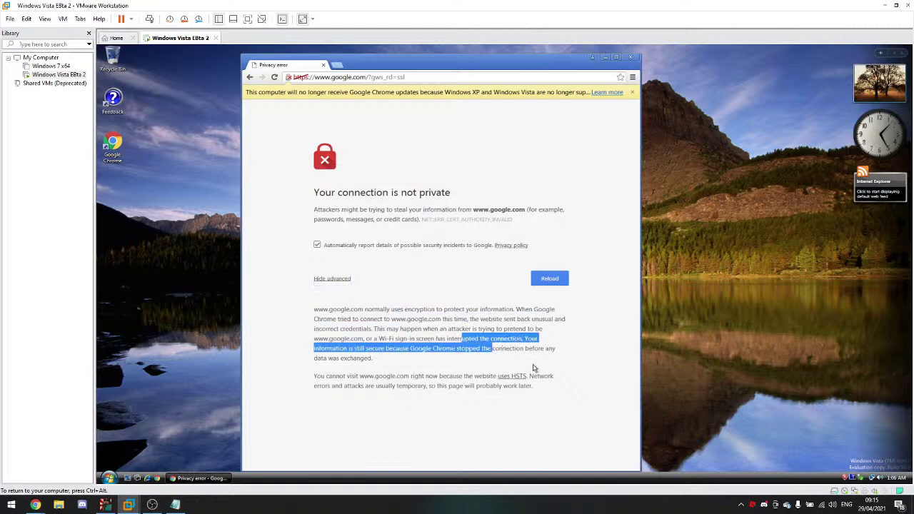
{"action": "left_click", "coordinate": [511, 377]}
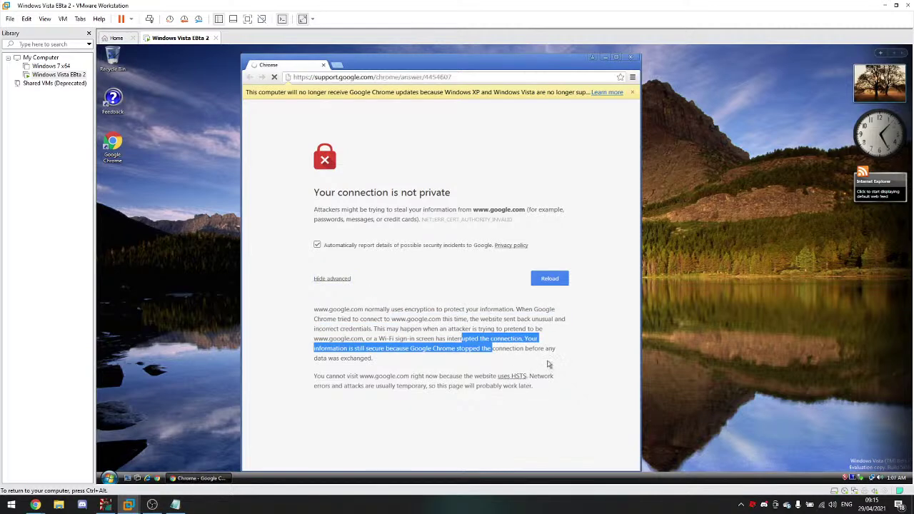
{"action": "left_click", "coordinate": [405, 319]}
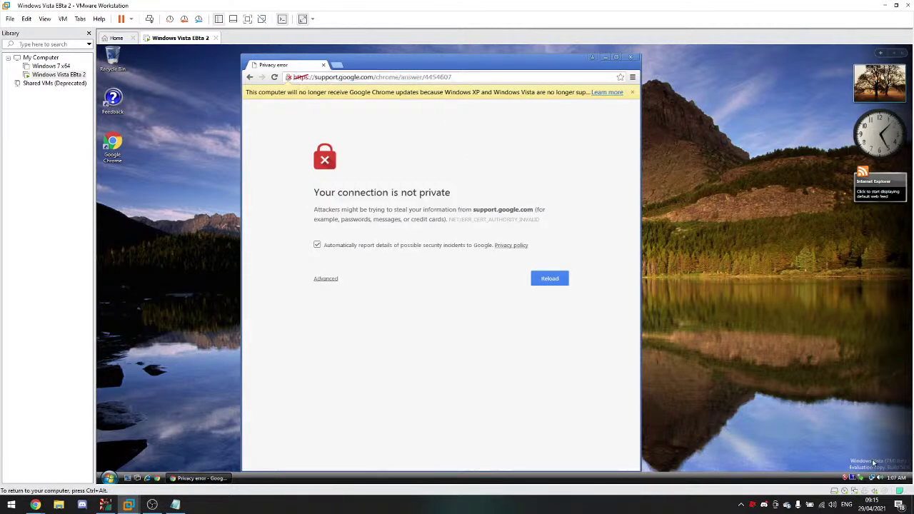
{"action": "left_click", "coordinate": [26, 478]}
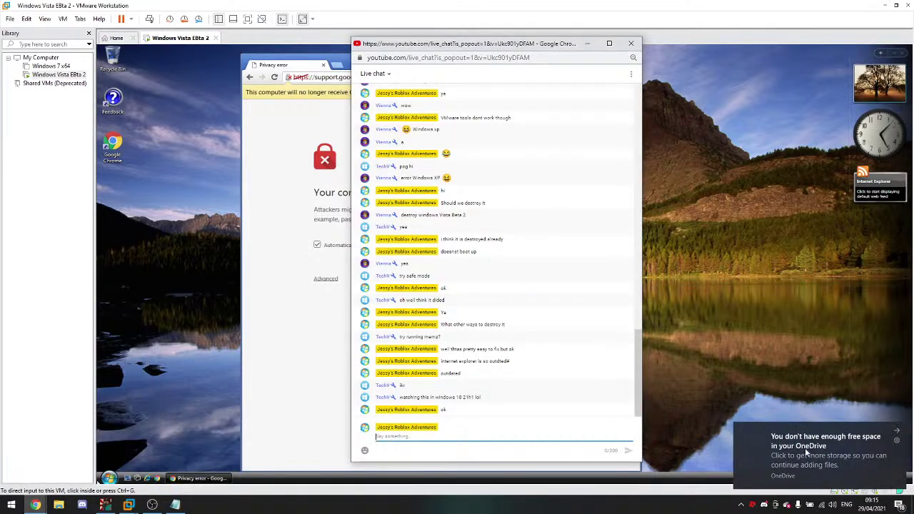
Step: Close the extra privacy error tab in the guest's Chrome, then check the YouTube live chat
{"action": "left_click", "coordinate": [143, 336]}
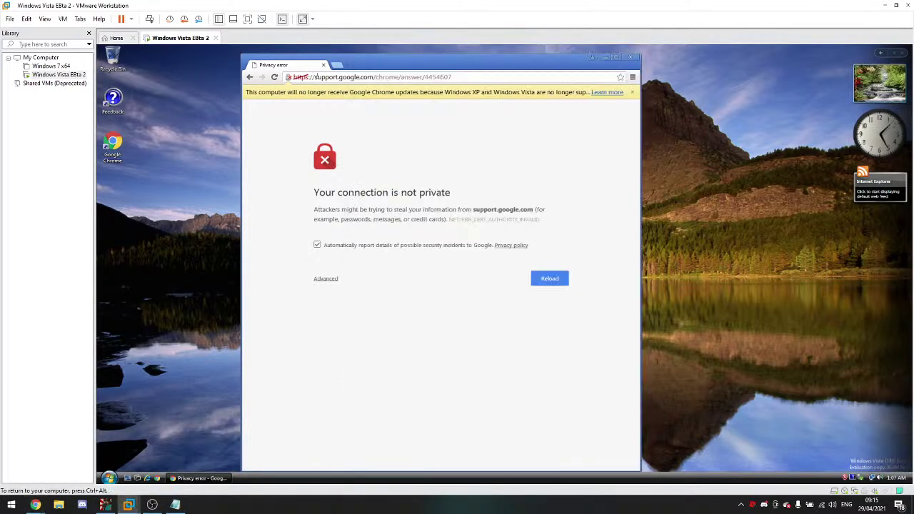
{"action": "left_click", "coordinate": [398, 76]}
{"action": "left_click", "coordinate": [349, 67]}
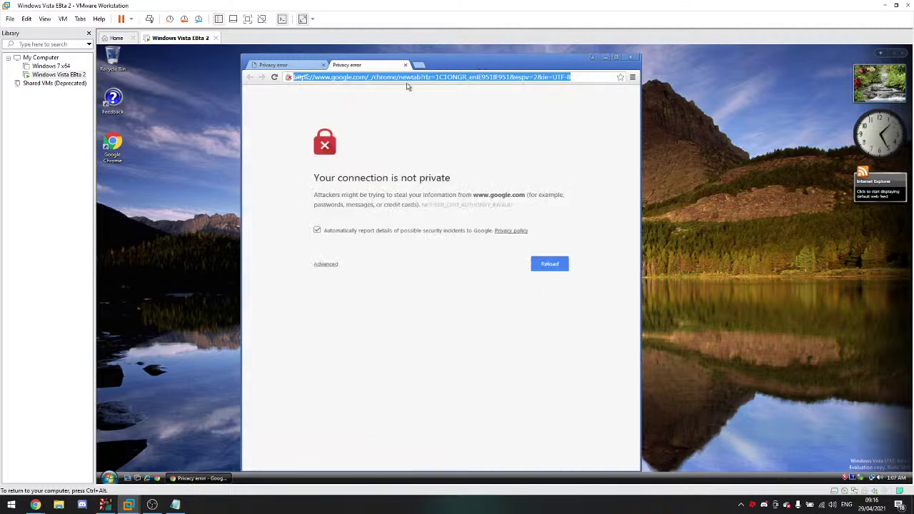
{"action": "left_click", "coordinate": [405, 65]}
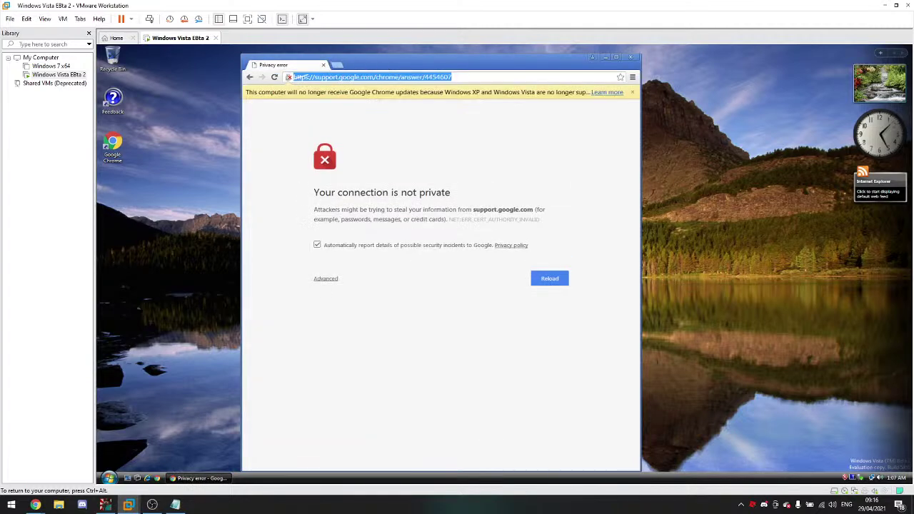
{"action": "mouse_move", "coordinate": [35, 505]}
{"action": "left_click", "coordinate": [60, 466]}
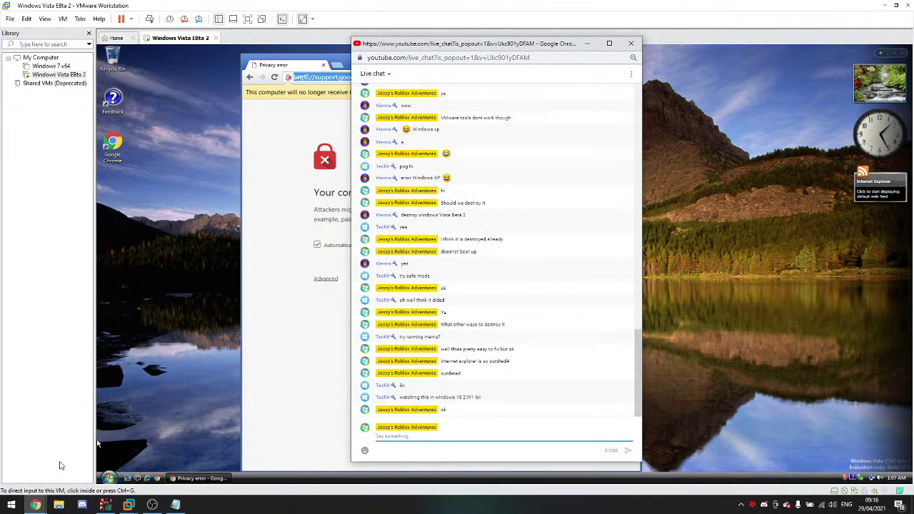
Step: Read through the privacy error page's advanced details in the guest's Chrome
{"action": "left_click", "coordinate": [180, 407]}
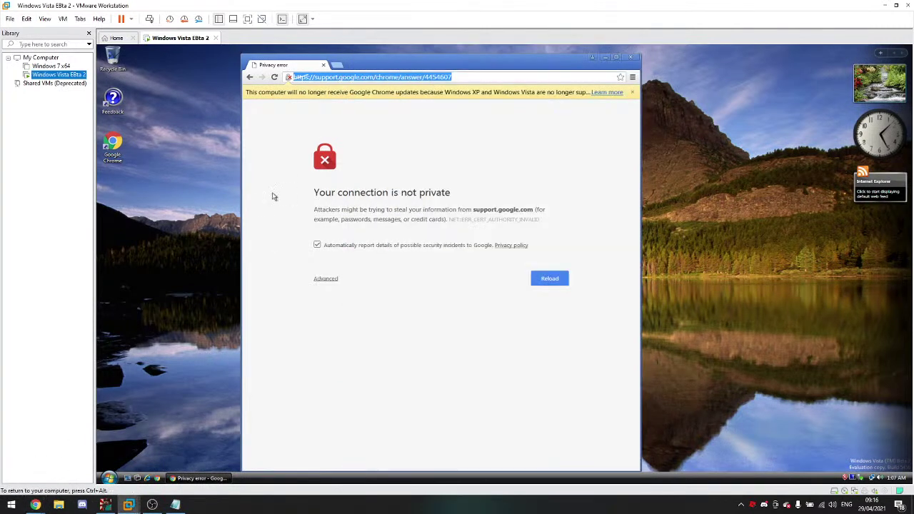
{"action": "left_click", "coordinate": [109, 478]}
{"action": "left_click", "coordinate": [109, 477]}
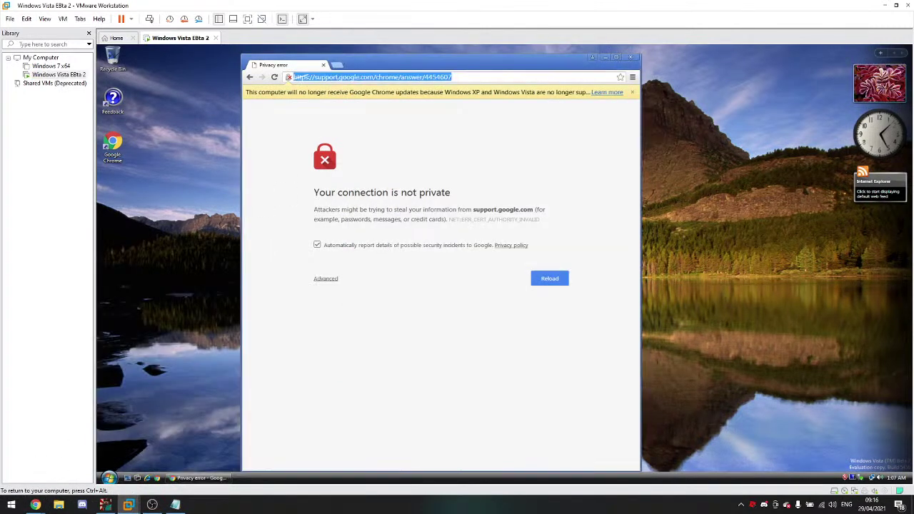
{"action": "left_click_drag", "start_coordinate": [392, 211], "coordinate": [423, 138]}
{"action": "left_click", "coordinate": [273, 315]}
{"action": "left_click", "coordinate": [325, 279]}
{"action": "left_click_drag", "start_coordinate": [411, 348], "coordinate": [372, 359]}
{"action": "left_click", "coordinate": [510, 379]}
{"action": "left_click_drag", "start_coordinate": [320, 318], "coordinate": [528, 389]}
{"action": "left_click", "coordinate": [513, 384]}
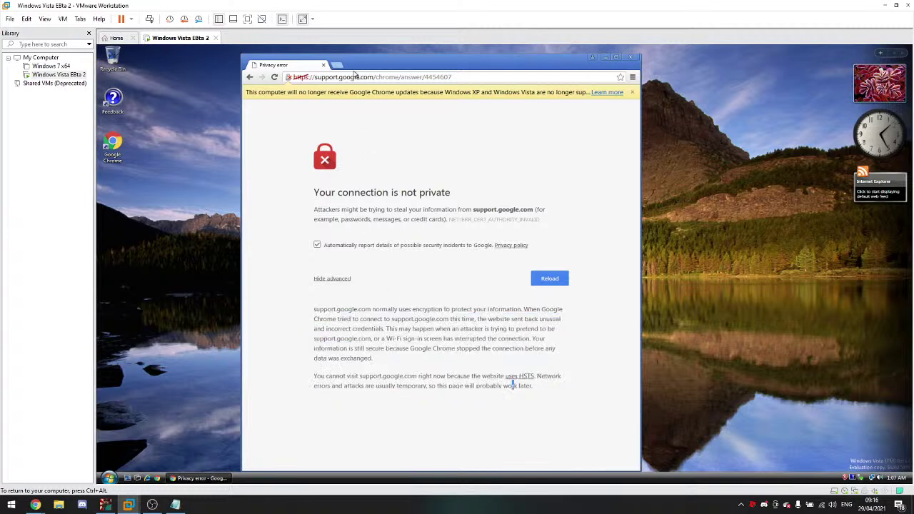
Step: Replace the guest's Chrome address with bing.com and load it
{"action": "left_click", "coordinate": [35, 505]}
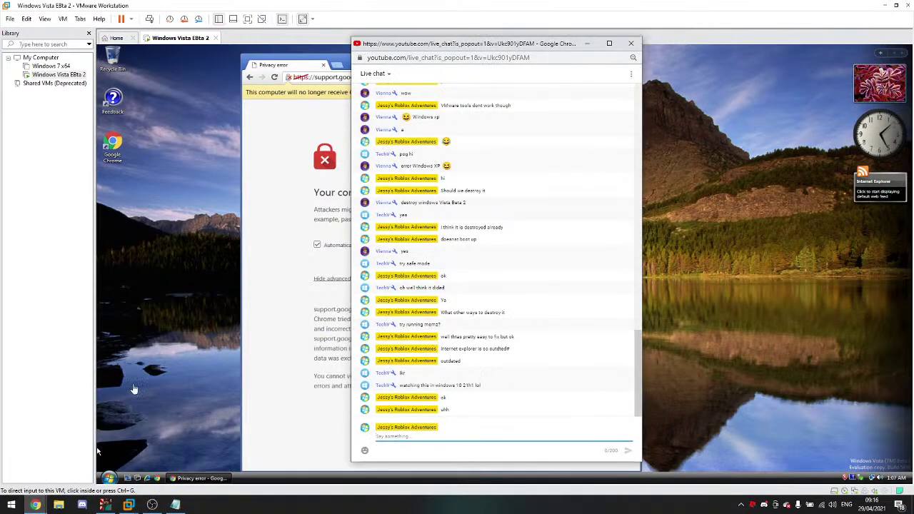
{"action": "left_click", "coordinate": [380, 62]}
{"action": "left_click", "coordinate": [363, 77]}
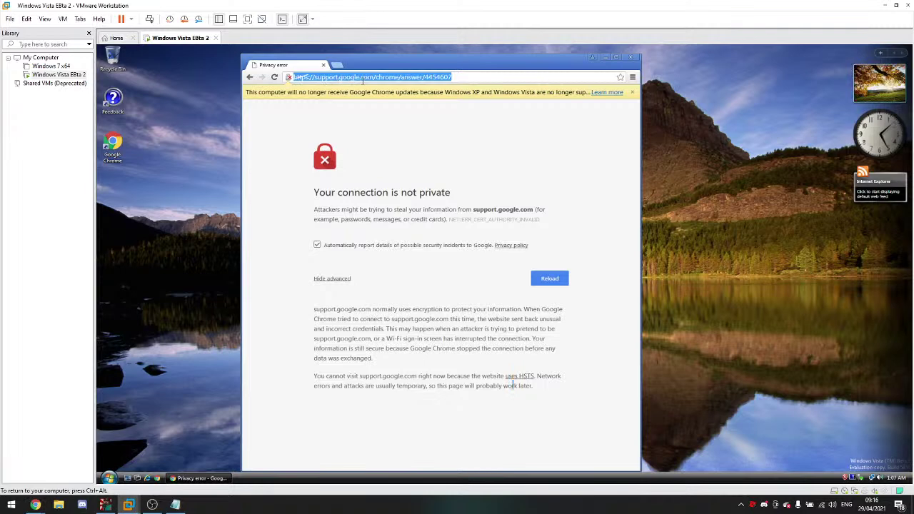
{"action": "type", "text": "bing.com"}
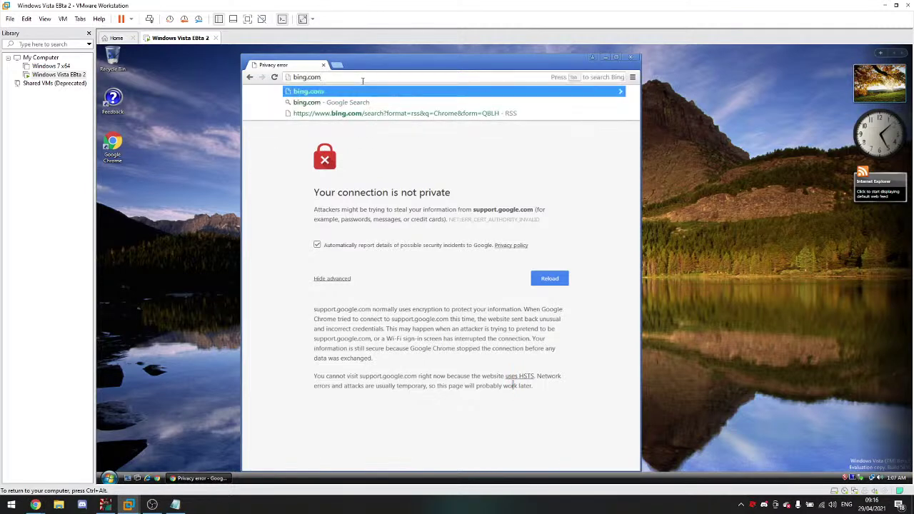
{"action": "key", "text": "Return"}
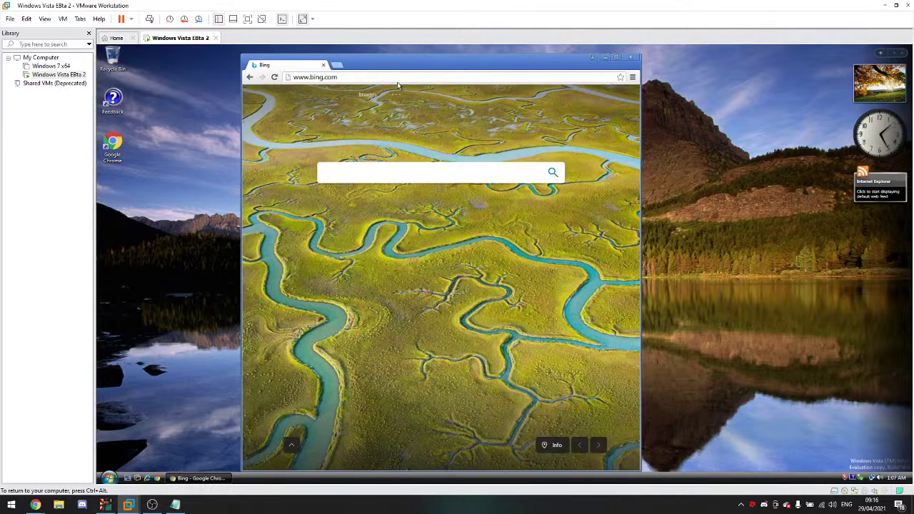
Step: Close the stray Esports tab and search Bing for 'malwat'
{"action": "mouse_move", "coordinate": [396, 94]}
{"action": "left_click", "coordinate": [410, 175]}
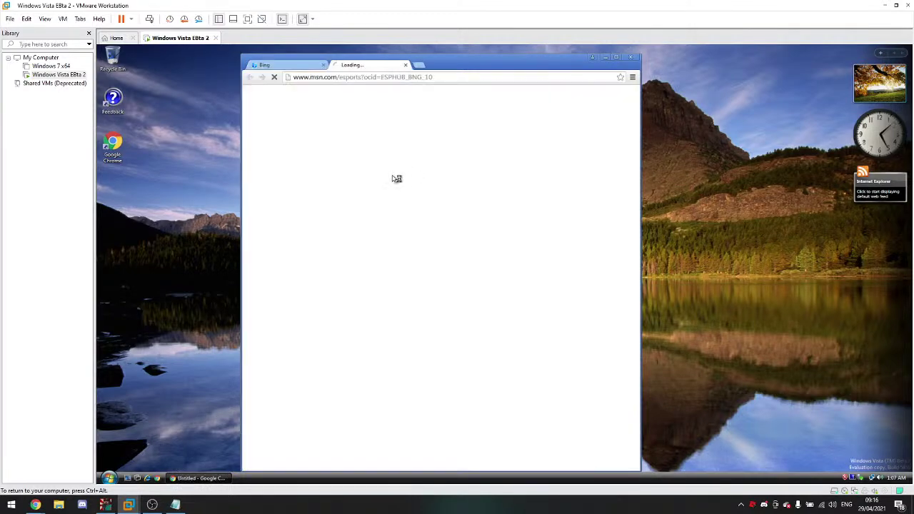
{"action": "left_click", "coordinate": [405, 65]}
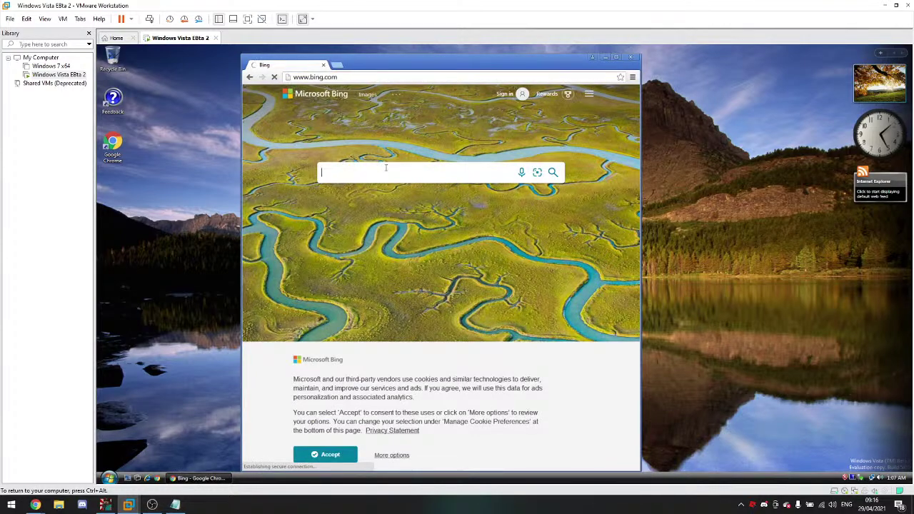
{"action": "type", "text": "malwat"}
{"action": "key", "text": "Return"}
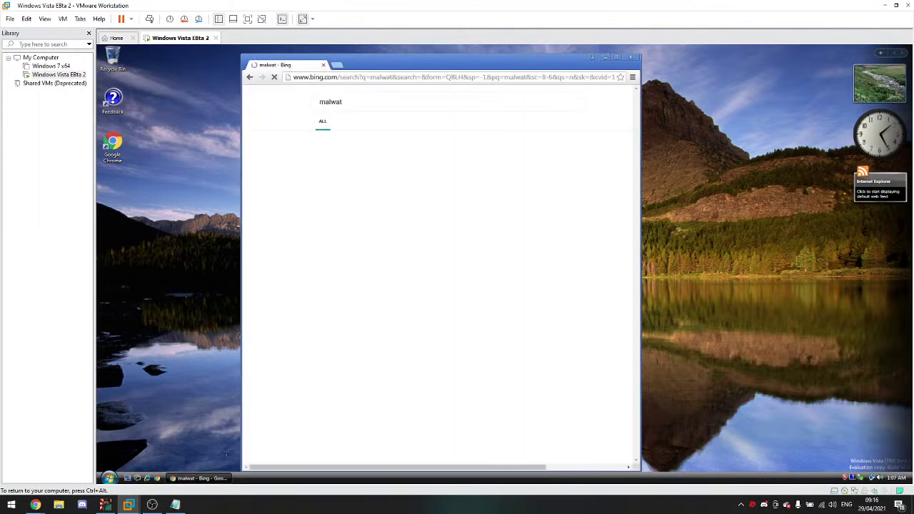
Step: Refine the Bing search to 'malwat.ch' and open the Malware Watch result
{"action": "left_click", "coordinate": [421, 110]}
{"action": "type", "text": ".ch"}
{"action": "key", "text": "Return"}
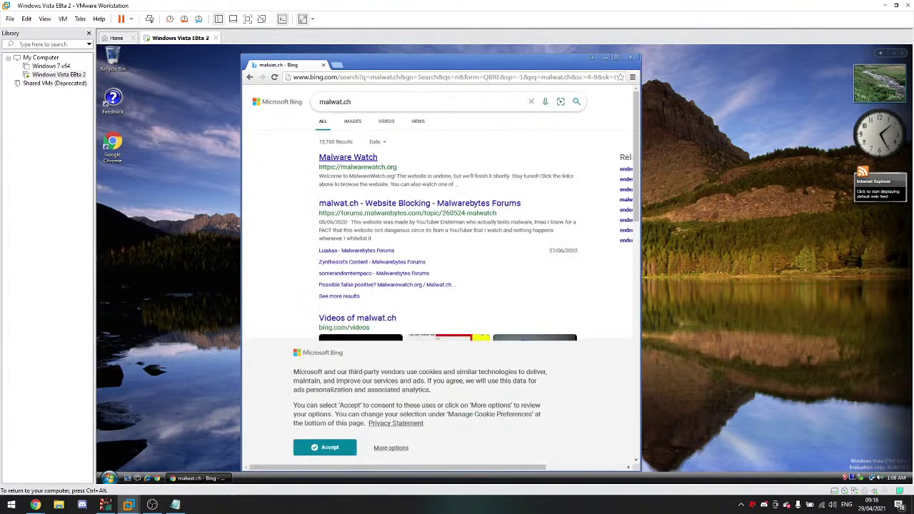
{"action": "left_click", "coordinate": [359, 161]}
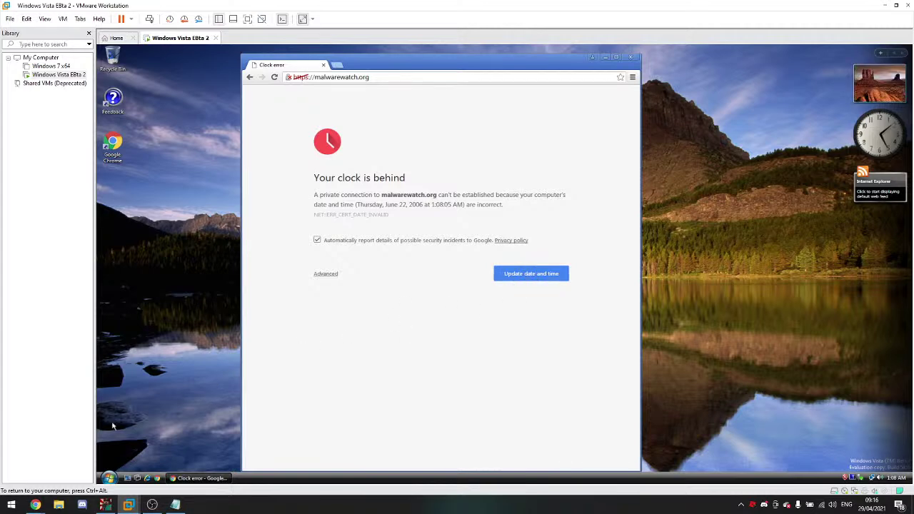
Step: Reply 'ok' in the YouTube live chat
{"action": "left_click", "coordinate": [35, 504]}
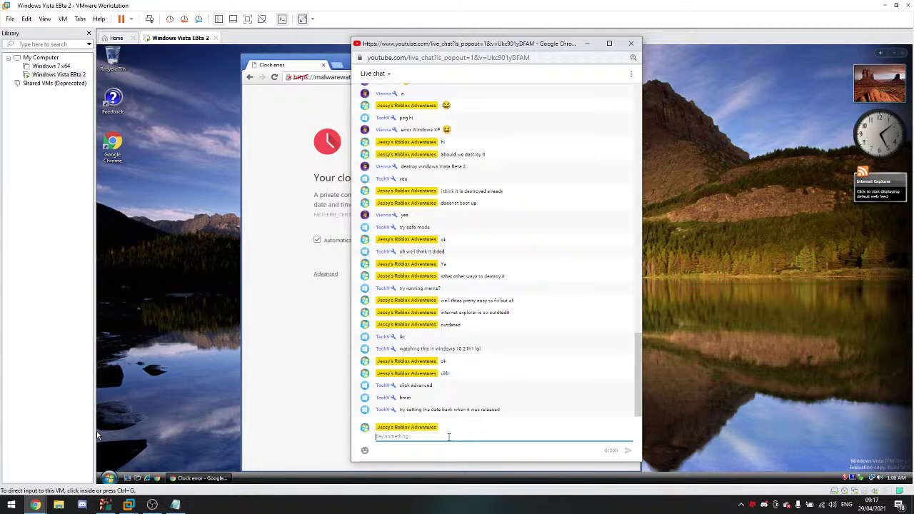
{"action": "type", "text": "ok"}
{"action": "key", "text": "Return"}
Step: Open the guest's date and time settings and cancel without changes
{"action": "left_click", "coordinate": [896, 478]}
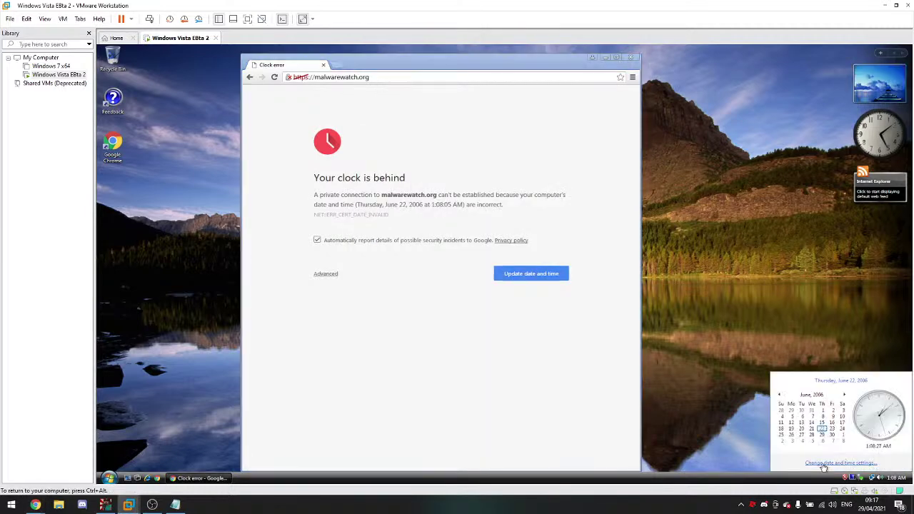
{"action": "left_click", "coordinate": [814, 464]}
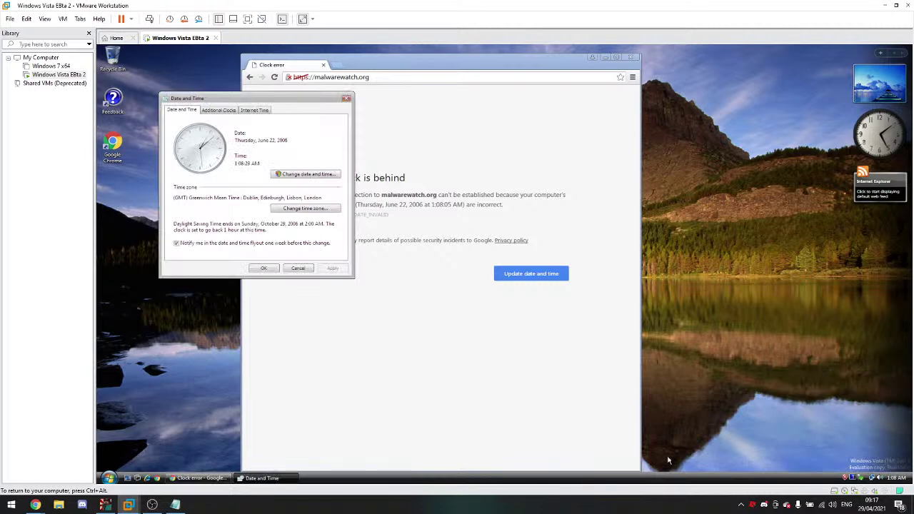
{"action": "left_click", "coordinate": [298, 268]}
Step: Restart the Vista guest from the Start menu's shutdown options
{"action": "left_click", "coordinate": [108, 477]}
{"action": "left_click", "coordinate": [264, 466]}
{"action": "left_click", "coordinate": [286, 437]}
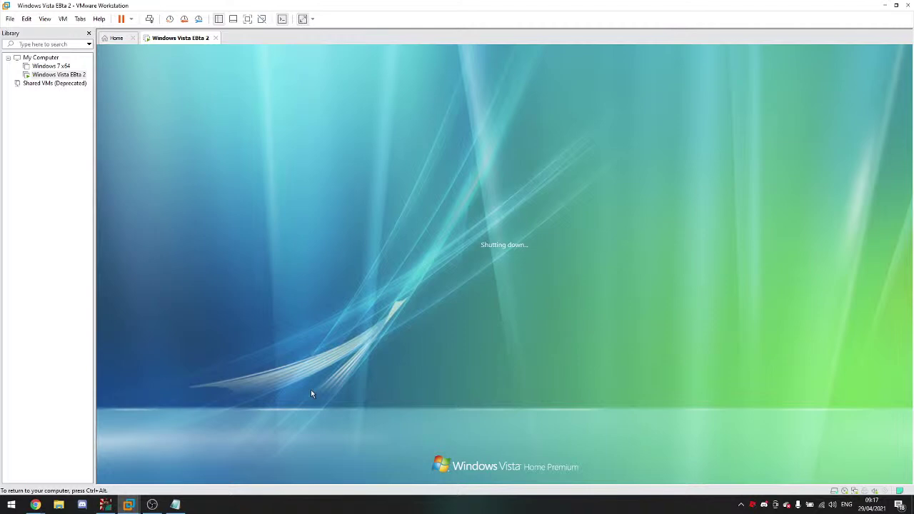
Step: Enter PhoenixBIOS setup with F2 and raise the System Date day
{"action": "key", "text": "F2"}
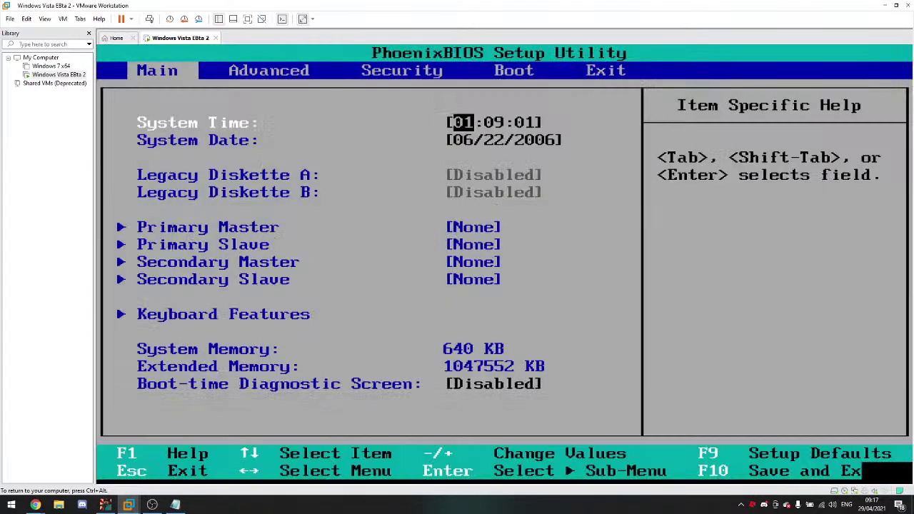
{"action": "key", "text": "Down"}
{"action": "key", "text": "Right"}
{"action": "key", "text": "Left"}
{"action": "key", "text": "Down"}
{"action": "key", "text": "Tab"}
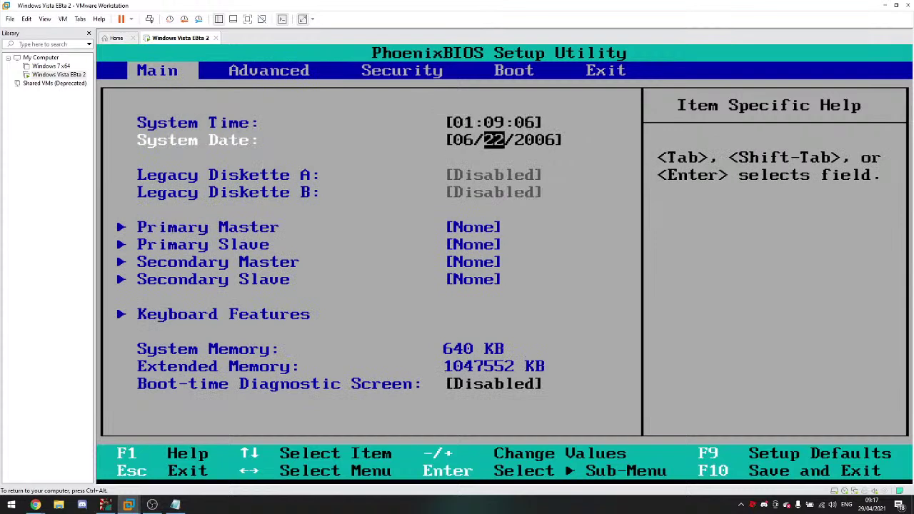
{"action": "key", "text": "plus"}
{"action": "key", "text": "plus"}
{"action": "key", "text": "plus"}
{"action": "key", "text": "plus"}
{"action": "key", "text": "plus"}
{"action": "key", "text": "plus"}
Step: Set the System Date month to 04 and year to 2021, then exit saving changes
{"action": "key", "text": "Escape"}
{"action": "key", "text": "Left"}
{"action": "key", "text": "Left"}
{"action": "key", "text": "Left"}
{"action": "key", "text": "Left"}
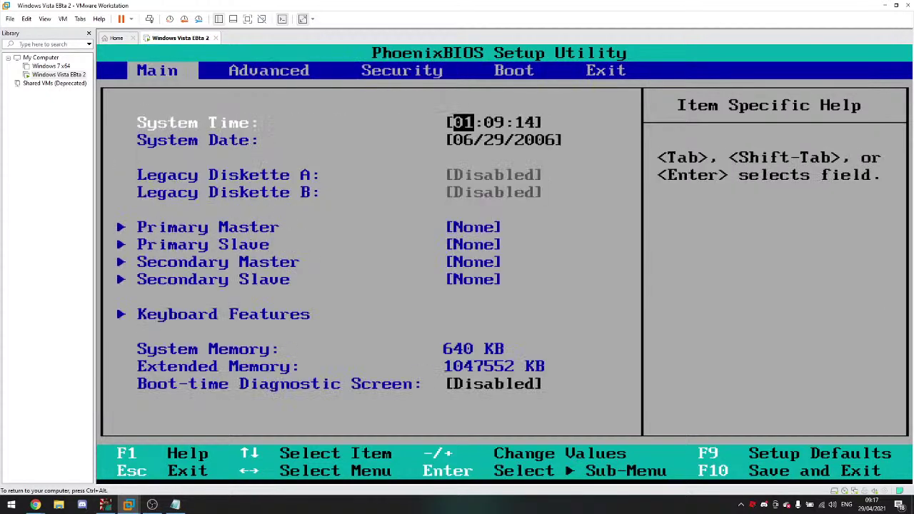
{"action": "key", "text": "Down"}
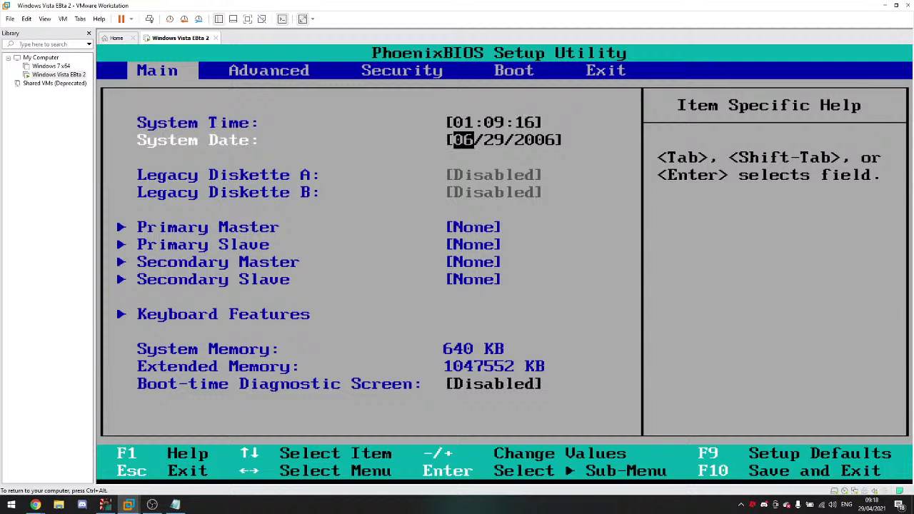
{"action": "key", "text": "Tab"}
{"action": "key", "text": "Tab"}
{"action": "key", "text": "Tab"}
{"action": "key", "text": "minus"}
{"action": "key", "text": "minus"}
{"action": "key", "text": "Tab"}
{"action": "key", "text": "Tab"}
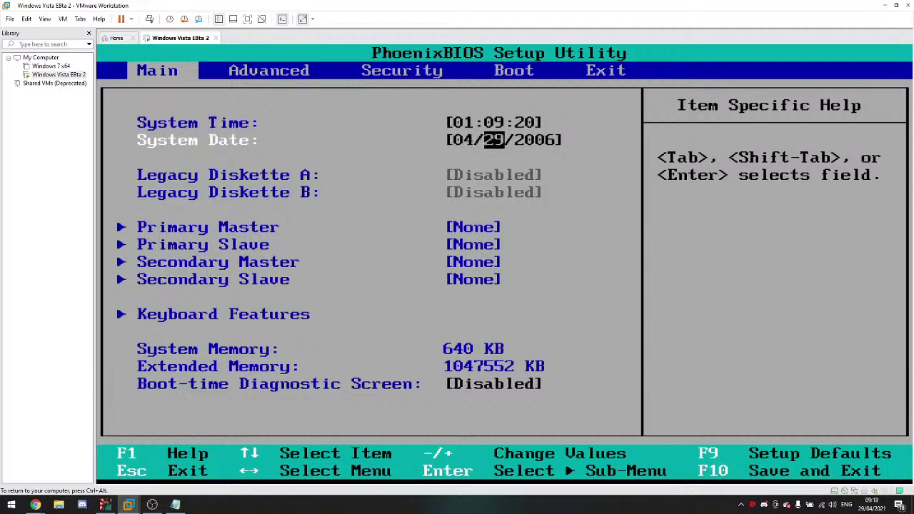
{"action": "key", "text": "plus"}
{"action": "key", "text": "plus"}
{"action": "key", "text": "plus"}
{"action": "key", "text": "plus"}
{"action": "key", "text": "plus"}
{"action": "key", "text": "plus"}
{"action": "key", "text": "plus"}
{"action": "key", "text": "plus"}
{"action": "key", "text": "plus"}
{"action": "key", "text": "plus"}
{"action": "key", "text": "plus"}
{"action": "key", "text": "plus"}
{"action": "key", "text": "plus"}
{"action": "key", "text": "plus"}
{"action": "key", "text": "plus"}
{"action": "key", "text": "plus"}
{"action": "key", "text": "plus"}
{"action": "key", "text": "plus"}
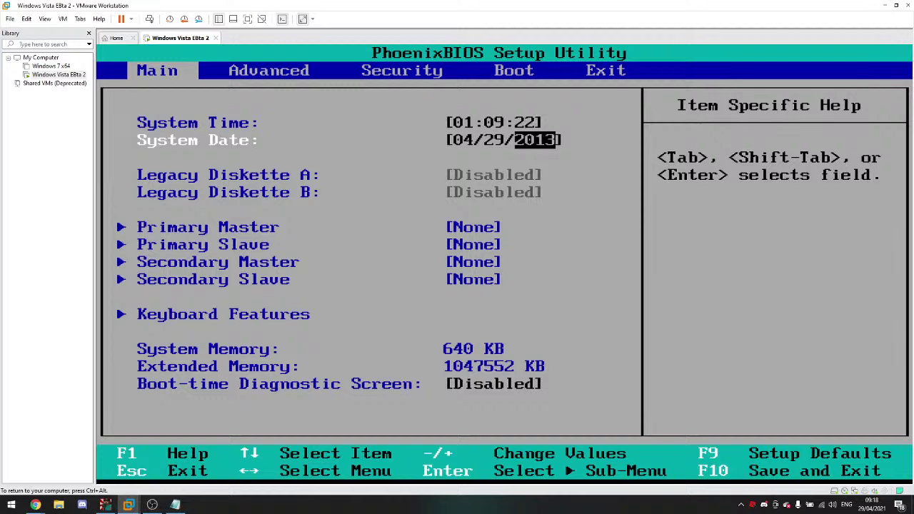
{"action": "key", "text": "minus"}
{"action": "key", "text": "minus"}
{"action": "key", "text": "minus"}
{"action": "key", "text": "Right"}
{"action": "key", "text": "Right"}
{"action": "key", "text": "Right"}
{"action": "key", "text": "Right"}
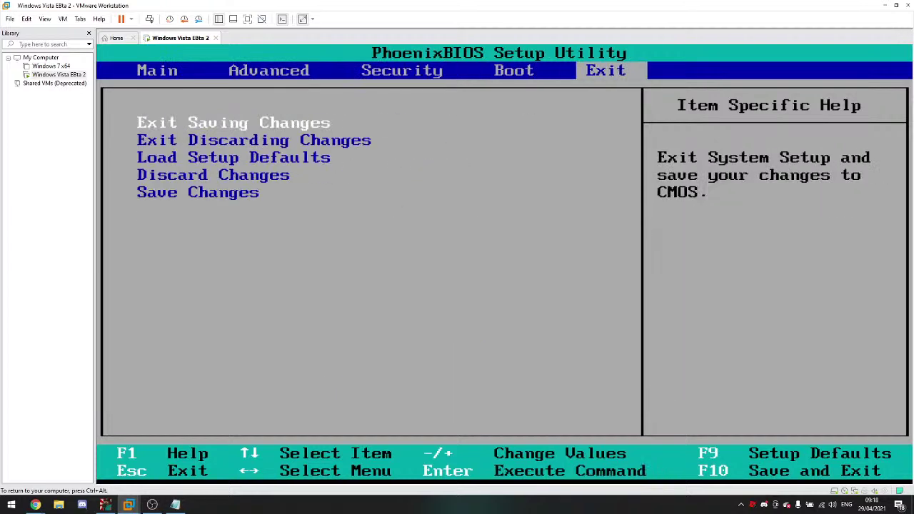
{"action": "key", "text": "Return"}
{"action": "key", "text": "Return"}
{"action": "key", "text": "ctrl+alt"}
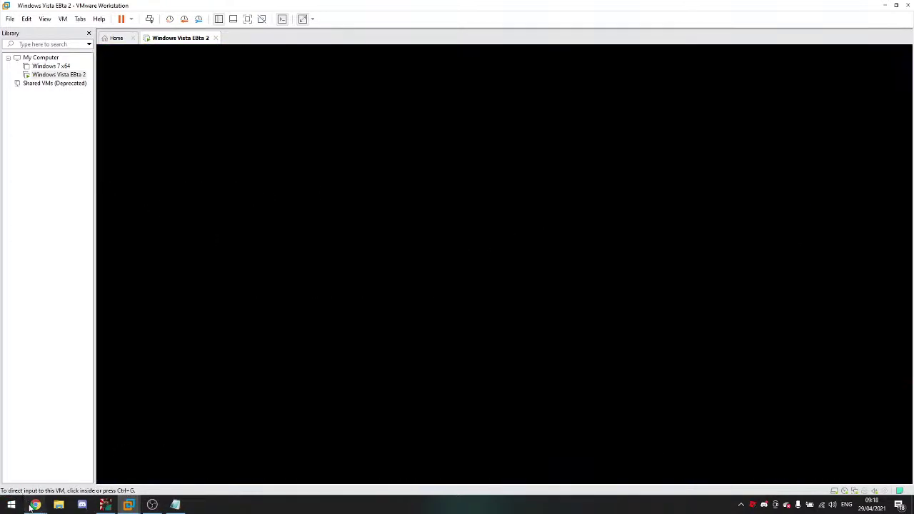
Step: Check the YouTube live chat while the Vista guest reboots, then return to the VM
{"action": "left_click", "coordinate": [31, 506]}
{"action": "left_click", "coordinate": [190, 449]}
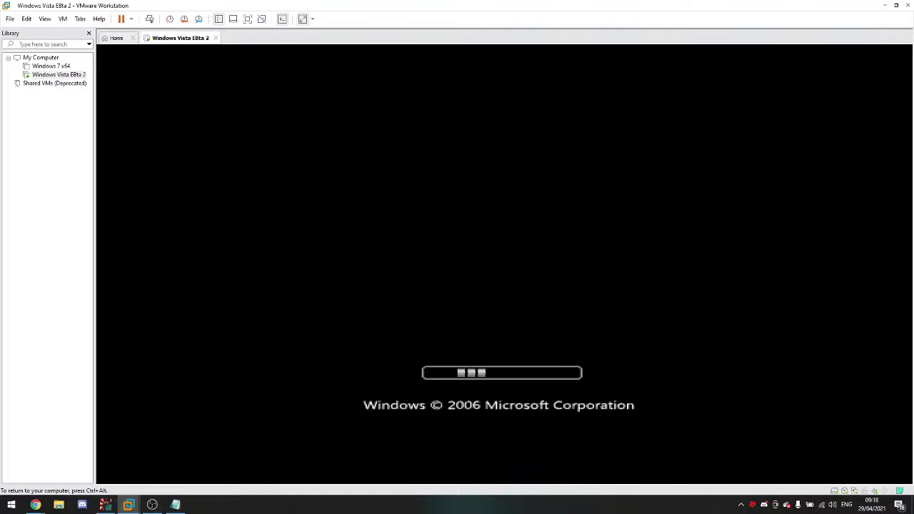
{"action": "key", "text": "ctrl+alt"}
{"action": "mouse_move", "coordinate": [35, 505]}
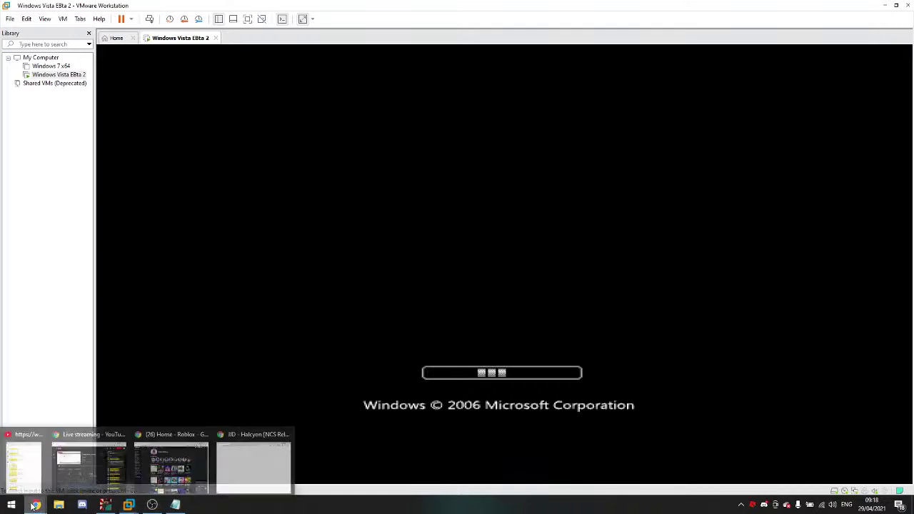
{"action": "left_click", "coordinate": [34, 467]}
{"action": "left_click", "coordinate": [164, 433]}
{"action": "key", "text": "ctrl+alt"}
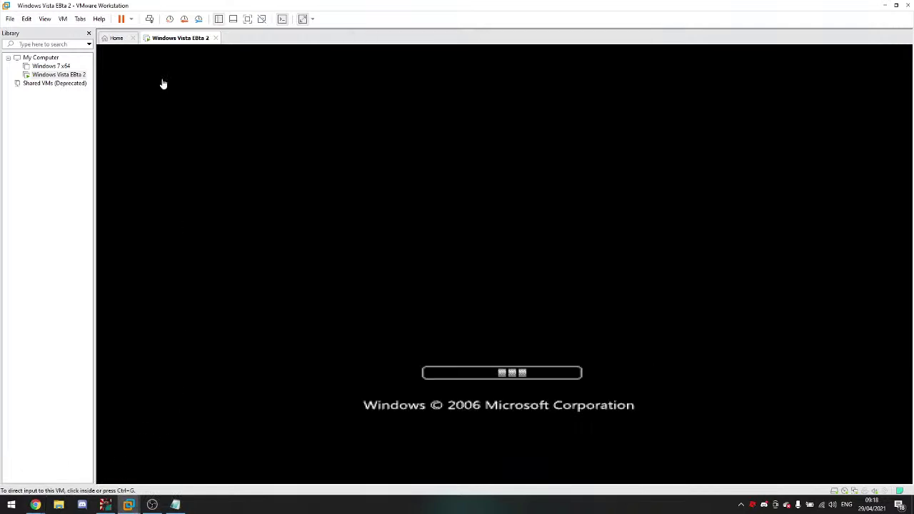
Step: Show the VM full screen in Exclusive Mode, then leave full screen
{"action": "left_click", "coordinate": [242, 19]}
{"action": "left_click", "coordinate": [135, 7]}
{"action": "left_click", "coordinate": [142, 29]}
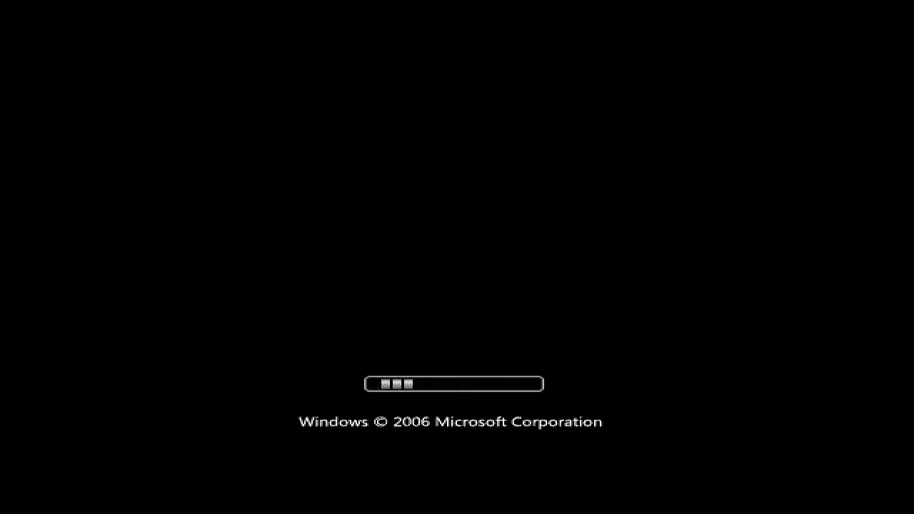
{"action": "mouse_move", "coordinate": [139, 35]}
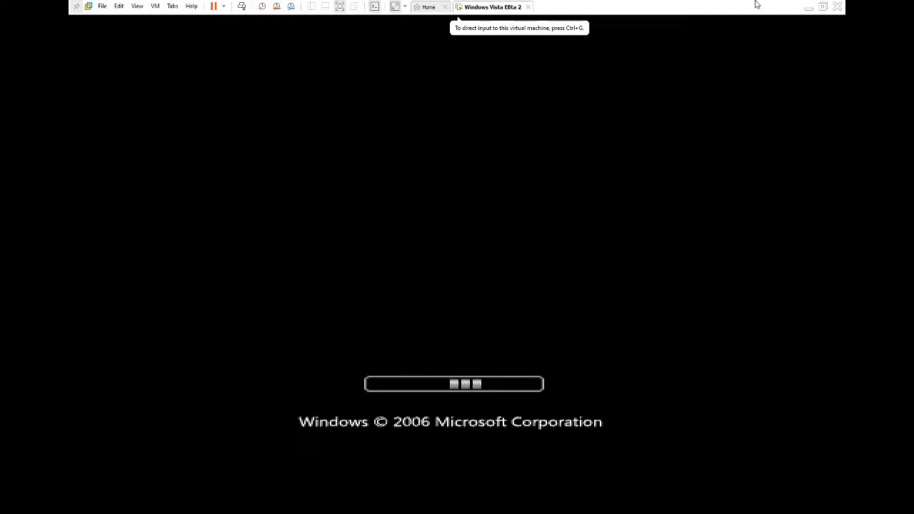
{"action": "left_click", "coordinate": [823, 7]}
Step: After checking the live chat, put the VM back into exclusive full-screen mode
{"action": "mouse_move", "coordinate": [35, 505]}
{"action": "left_click", "coordinate": [125, 456]}
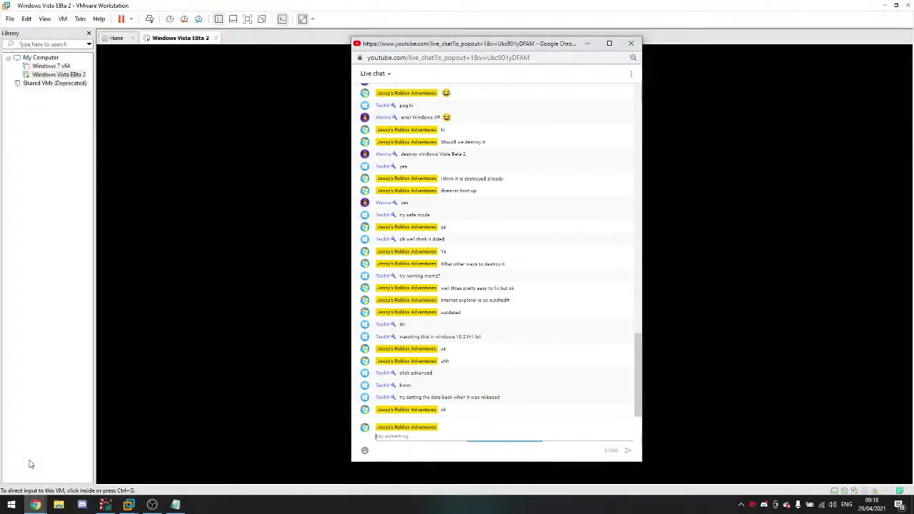
{"action": "left_click", "coordinate": [125, 457]}
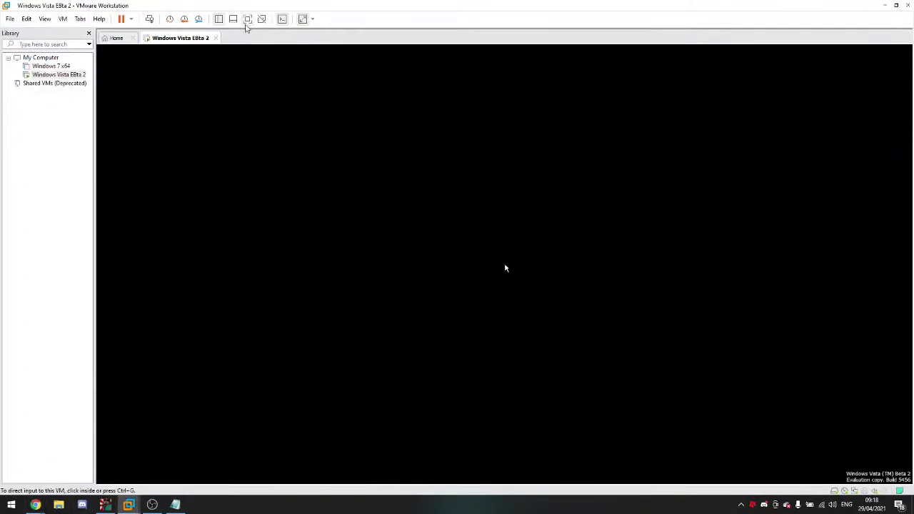
{"action": "left_click", "coordinate": [247, 19]}
{"action": "left_click", "coordinate": [137, 6]}
{"action": "left_click", "coordinate": [140, 30]}
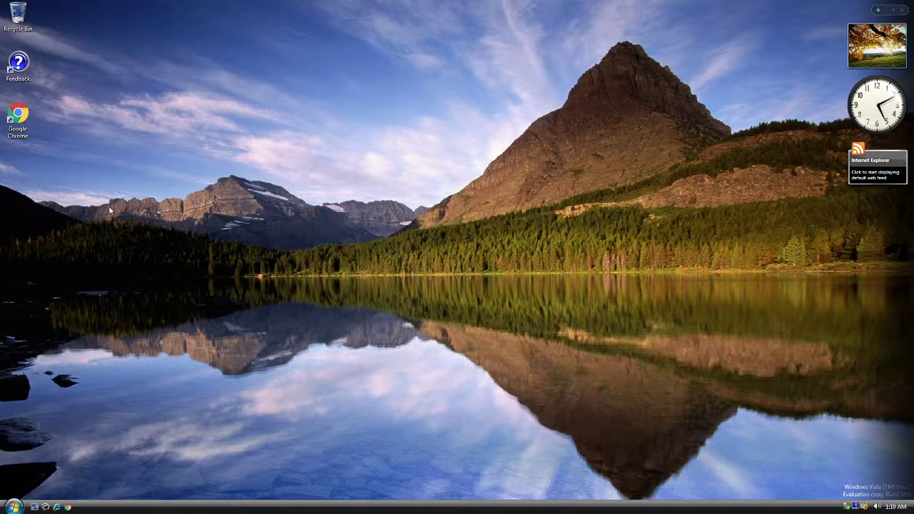
Step: Launch Chrome from the Vista desktop and load bing in its address bar
{"action": "double_click", "coordinate": [27, 122]}
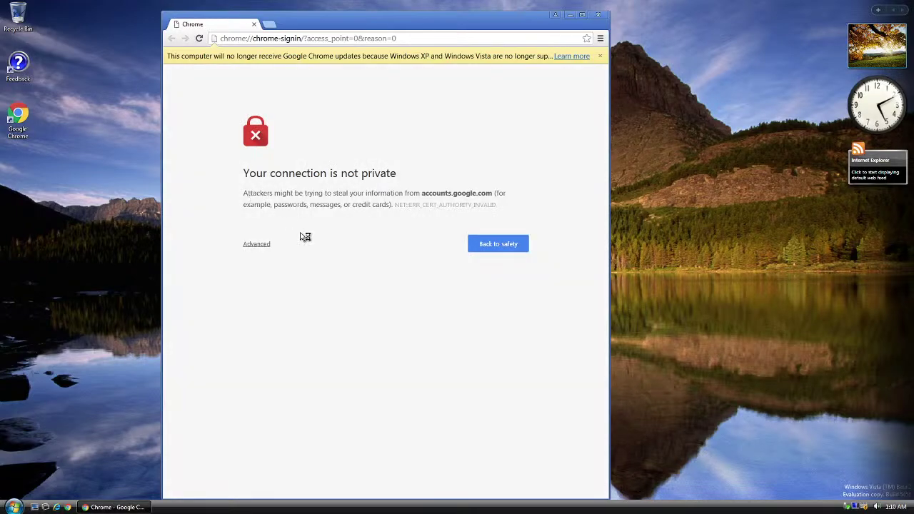
{"action": "left_click", "coordinate": [441, 43]}
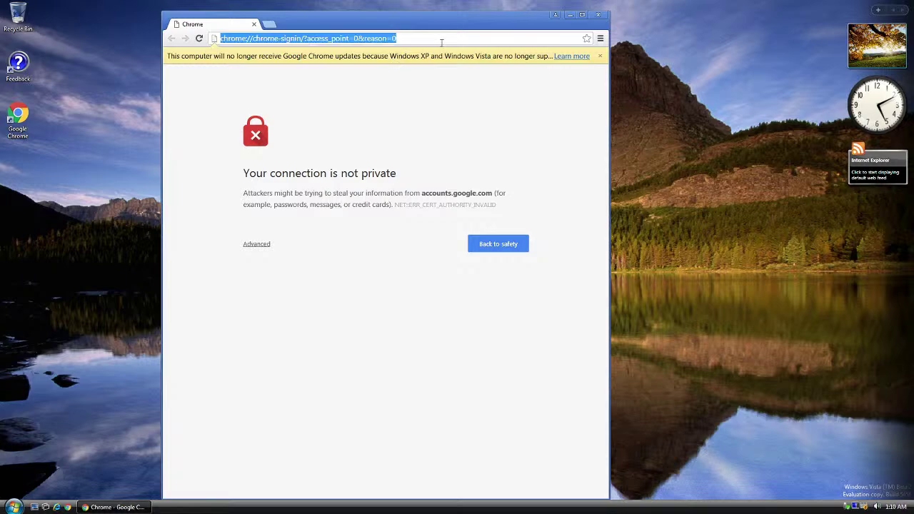
{"action": "type", "text": "bing."}
{"action": "key", "text": "Return"}
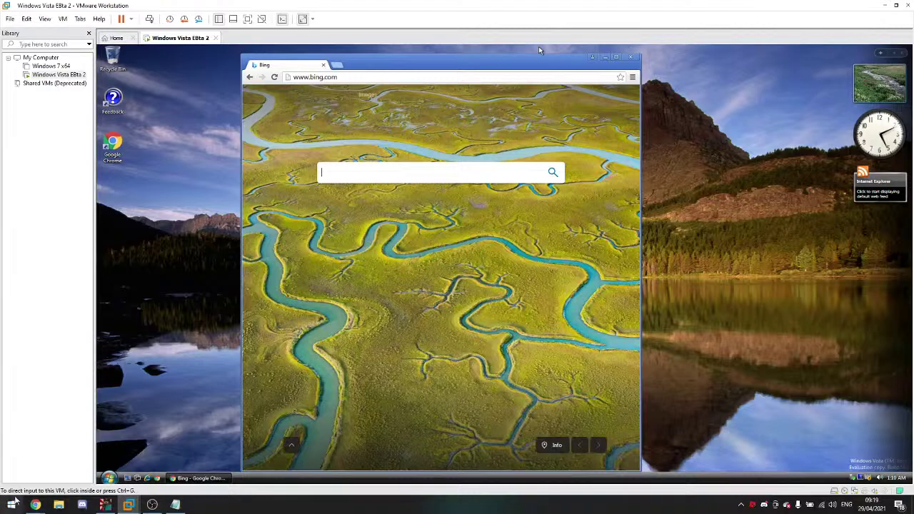
Step: Search Bing for 'malwat.ch' and open the Malware Watch result
{"action": "mouse_move", "coordinate": [35, 505]}
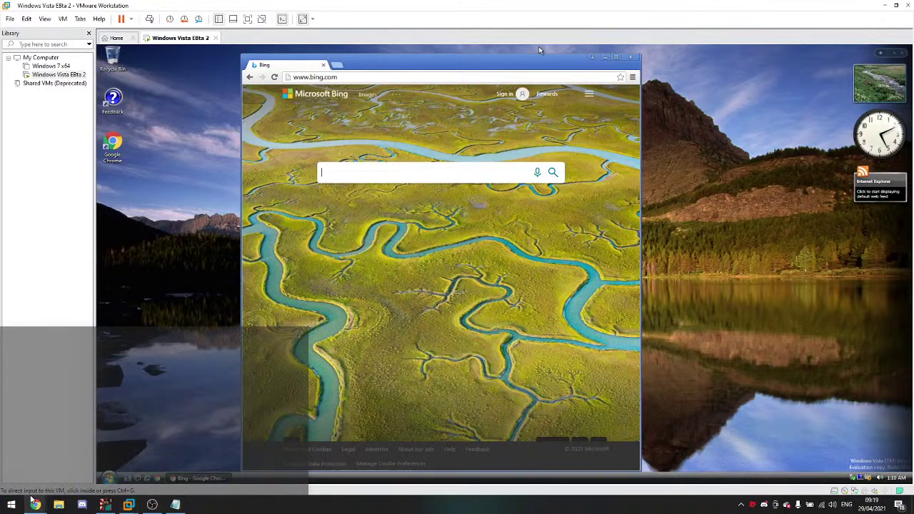
{"action": "left_click", "coordinate": [155, 437]}
{"action": "left_click", "coordinate": [155, 437]}
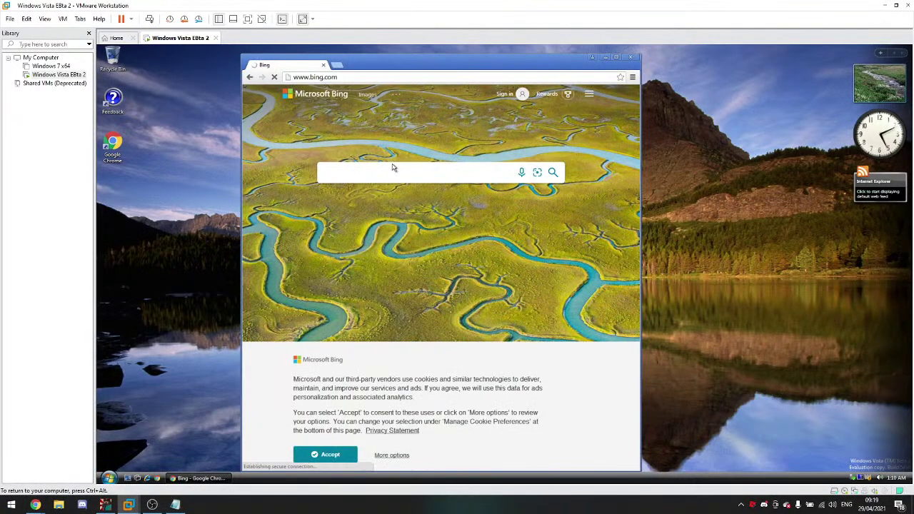
{"action": "left_click", "coordinate": [371, 177]}
{"action": "type", "text": "malwat.ch"}
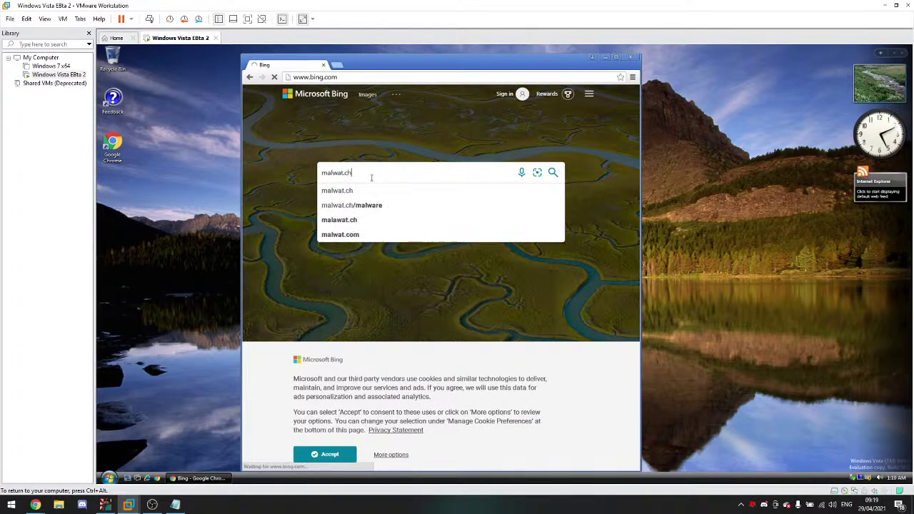
{"action": "key", "text": "Return"}
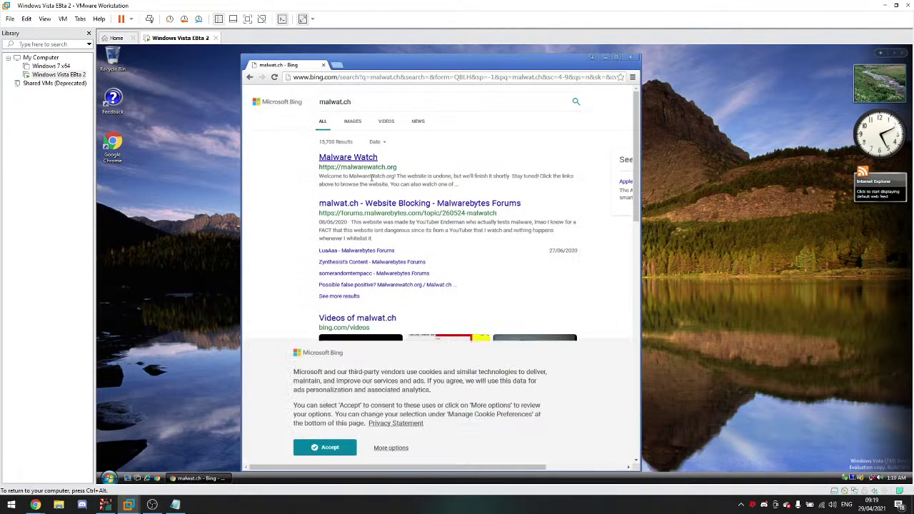
{"action": "left_click", "coordinate": [369, 160]}
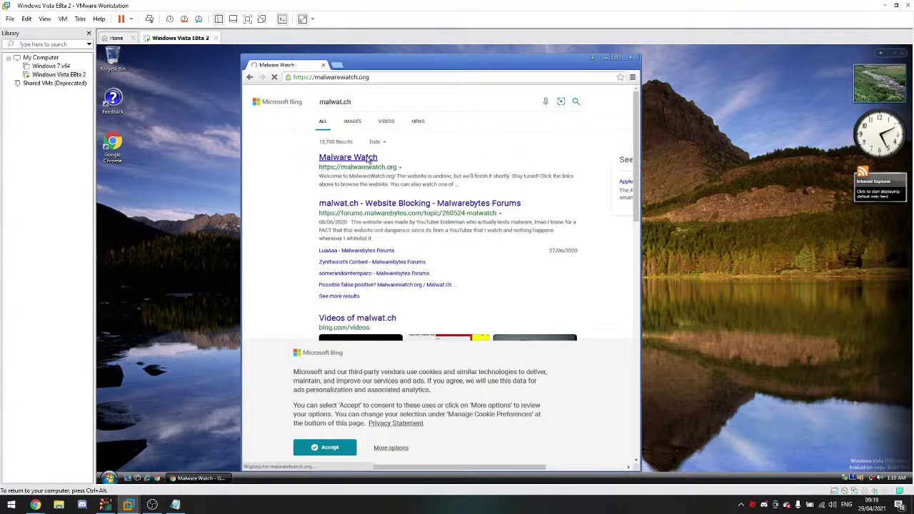
Step: Send 'works now' and 'Now memz time' in the live chat, then return to the VM
{"action": "mouse_move", "coordinate": [35, 505]}
{"action": "left_click", "coordinate": [24, 465]}
{"action": "type", "text": "works"}
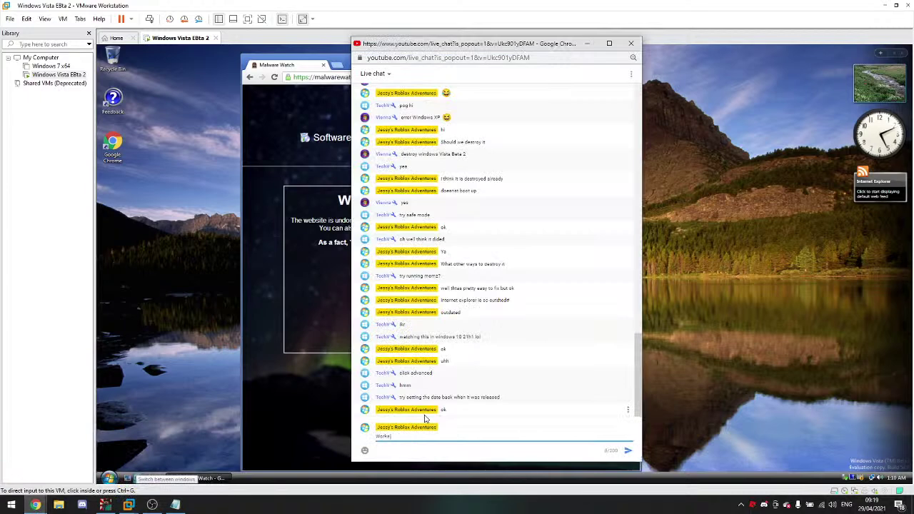
{"action": "type", "text": " now"}
{"action": "key", "text": "Return"}
{"action": "type", "text": "Now memz"}
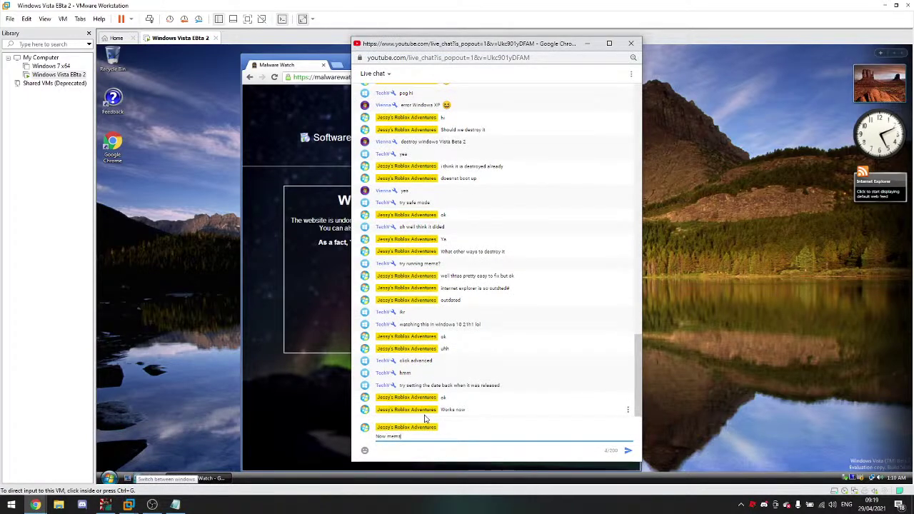
{"action": "type", "text": " time"}
{"action": "key", "text": "Return"}
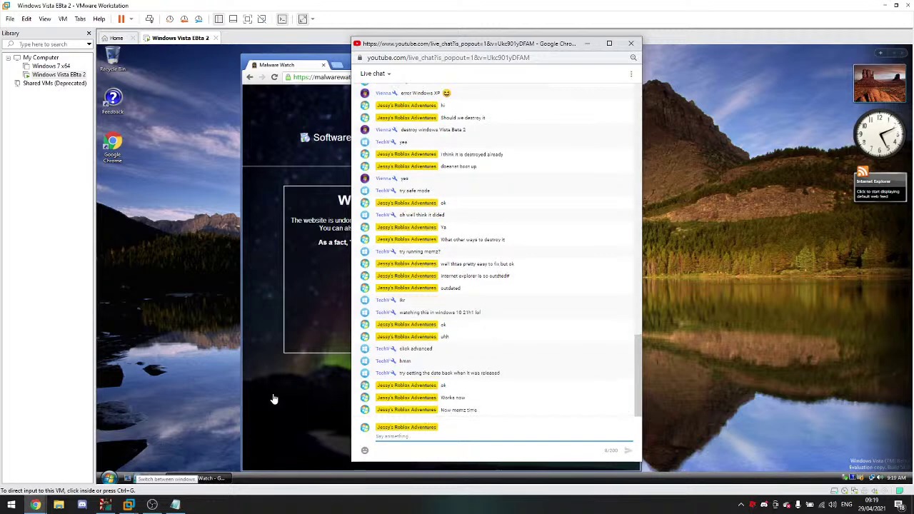
{"action": "left_click", "coordinate": [274, 399]}
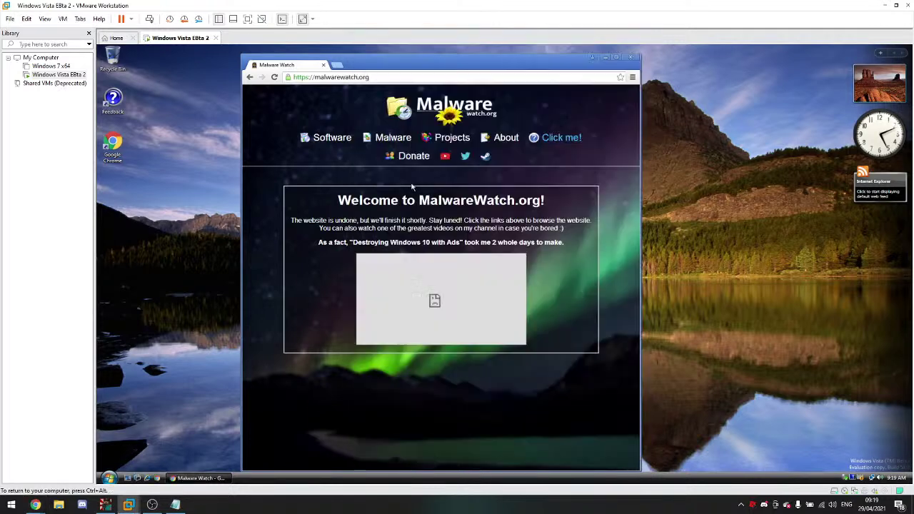
Step: Delete the 'chrome' snapshot in the Snapshot Manager
{"action": "left_click", "coordinate": [198, 19]}
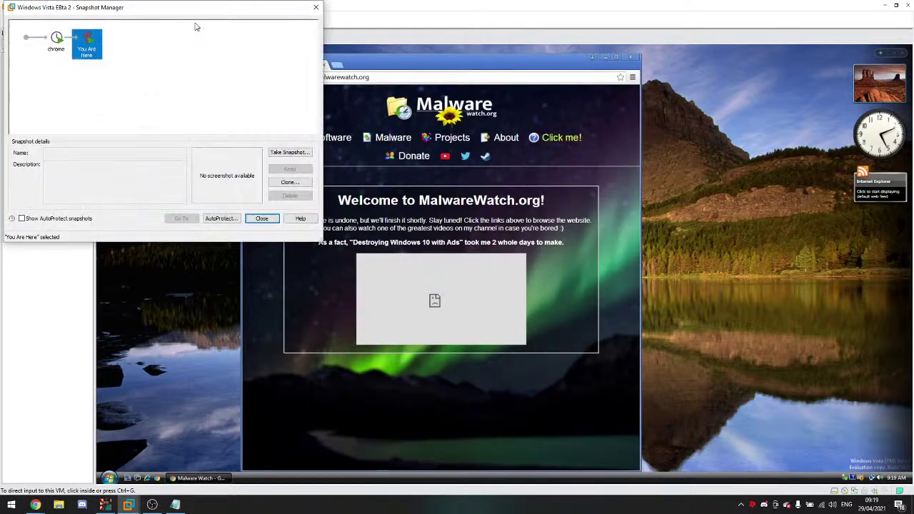
{"action": "left_click", "coordinate": [56, 45]}
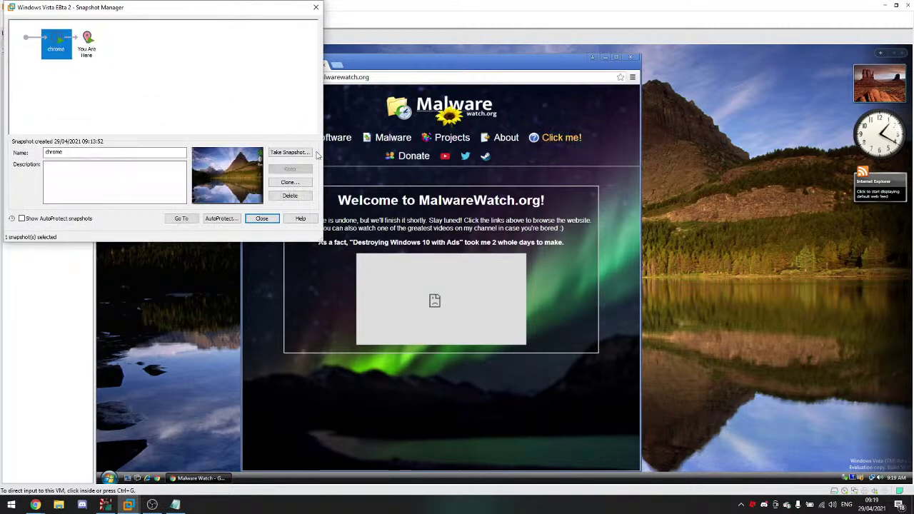
{"action": "left_click", "coordinate": [289, 195]}
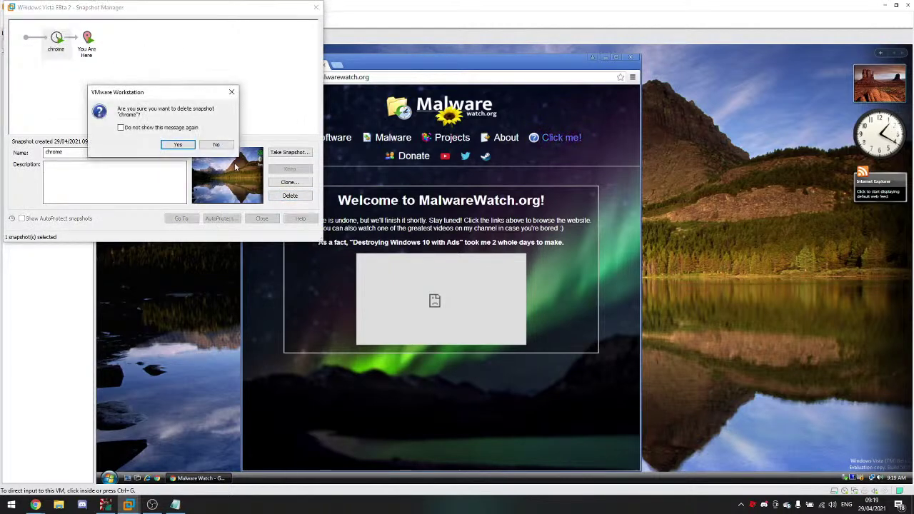
{"action": "left_click", "coordinate": [186, 144]}
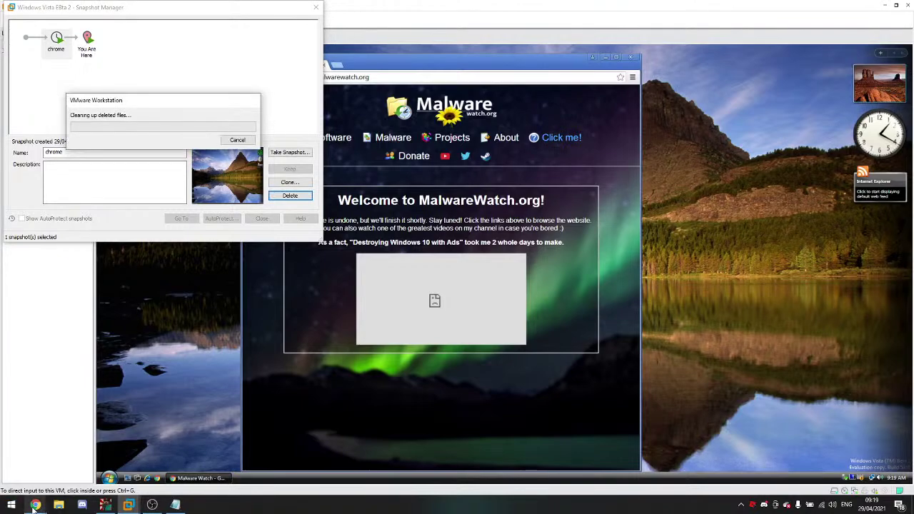
Step: Take a new snapshot named 'memz' and close the Snapshot Manager
{"action": "mouse_move", "coordinate": [34, 503]}
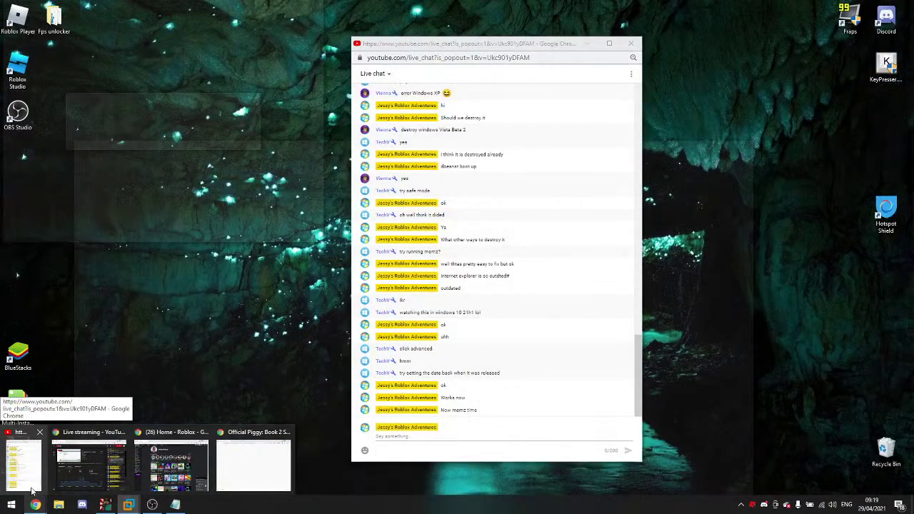
{"action": "left_click", "coordinate": [31, 489]}
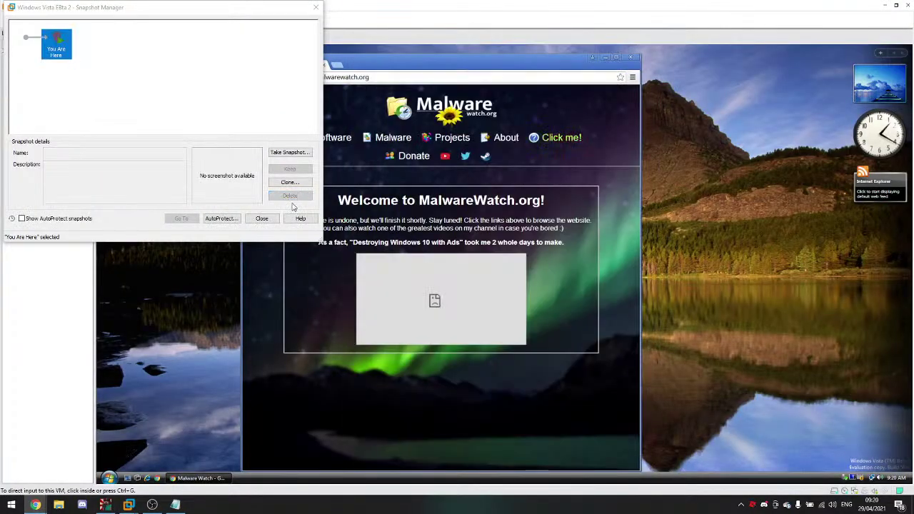
{"action": "left_click", "coordinate": [287, 156]}
{"action": "type", "text": "memo"}
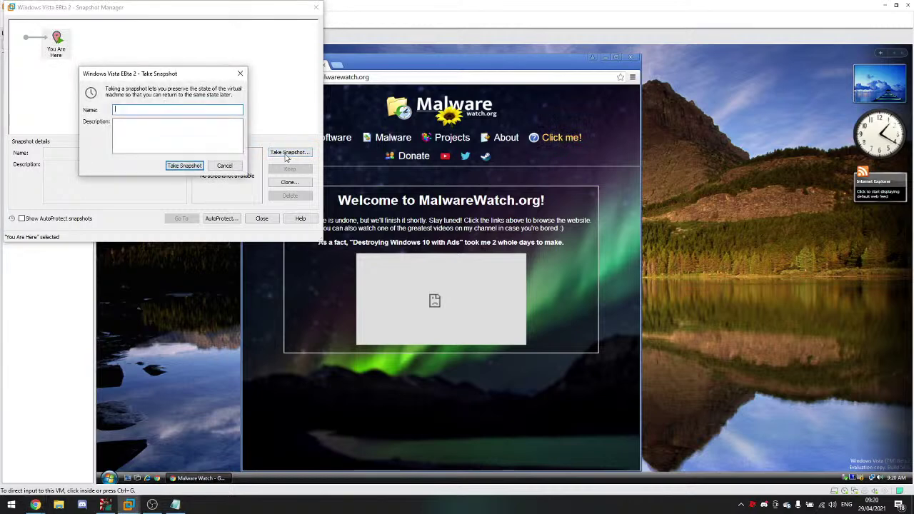
{"action": "key", "text": "Return"}
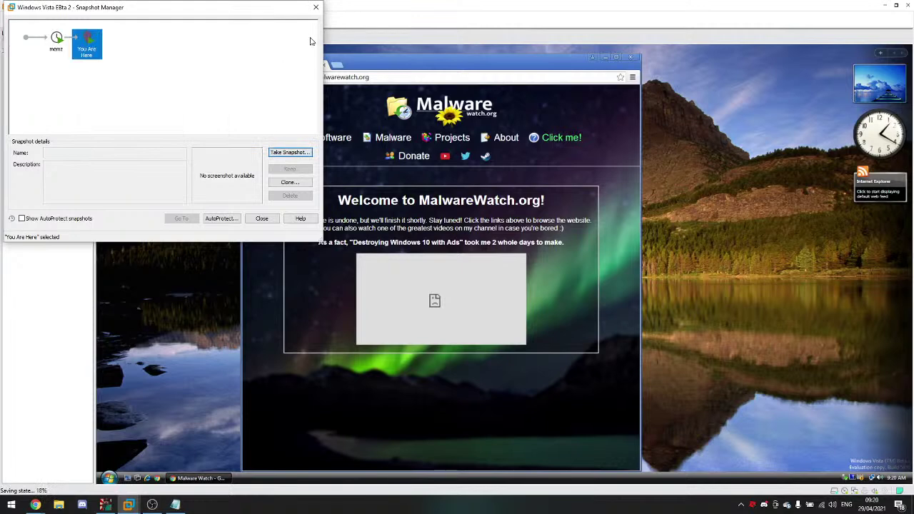
{"action": "left_click", "coordinate": [316, 8]}
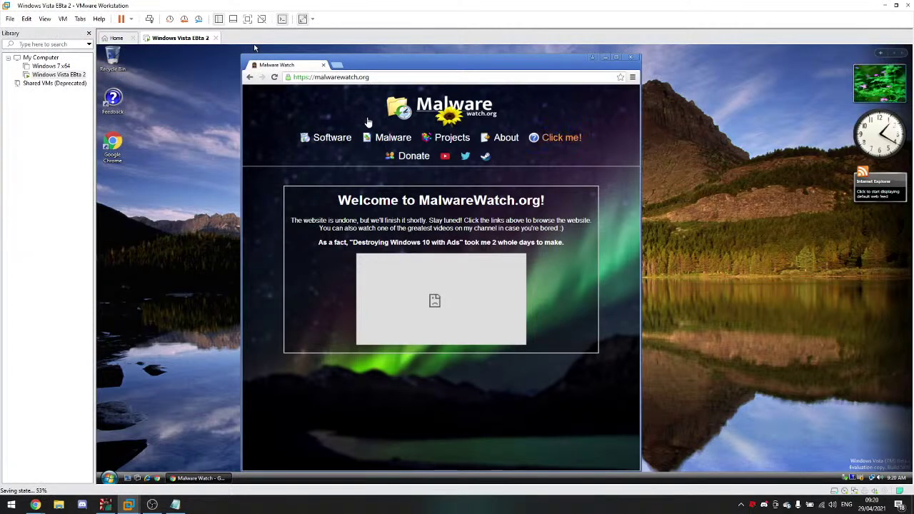
Step: Open Malware Watch's Malware section and proceed past GitHub's certificate warning
{"action": "left_click", "coordinate": [32, 505]}
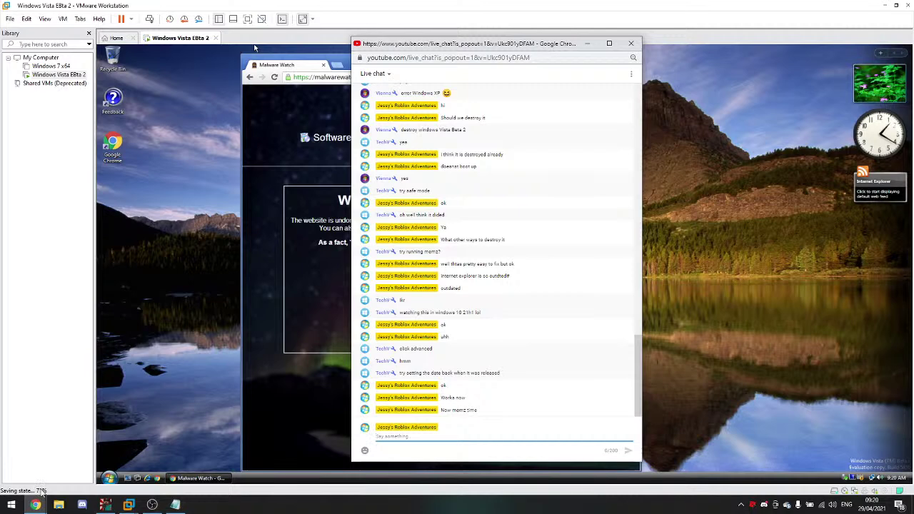
{"action": "left_click", "coordinate": [236, 310]}
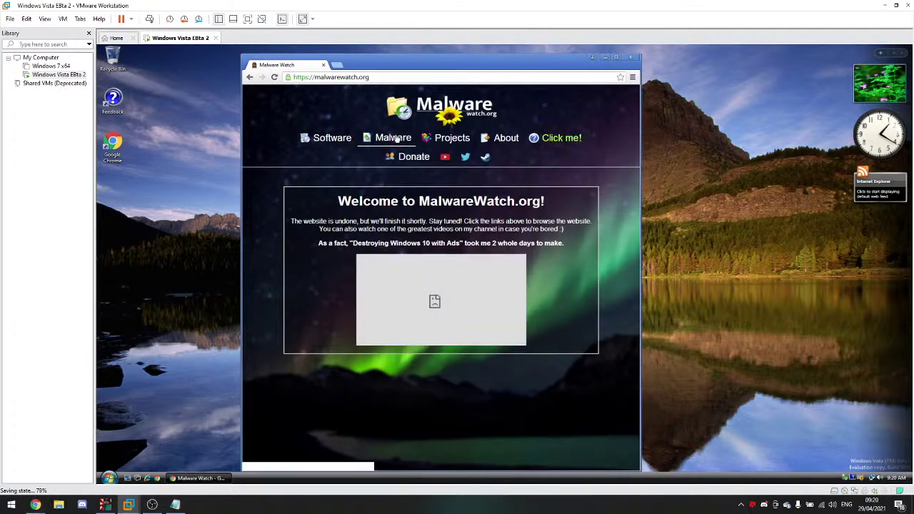
{"action": "left_click", "coordinate": [371, 139]}
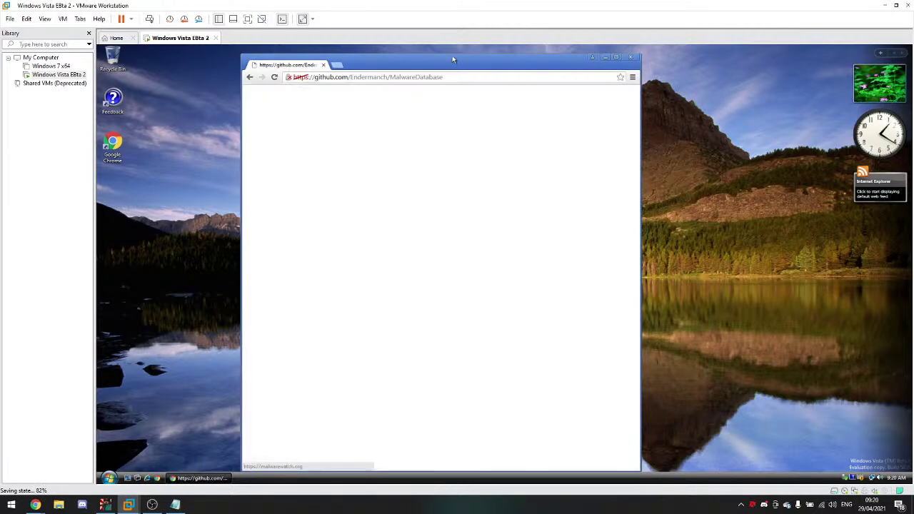
{"action": "left_click_drag", "start_coordinate": [463, 53], "coordinate": [471, 48]}
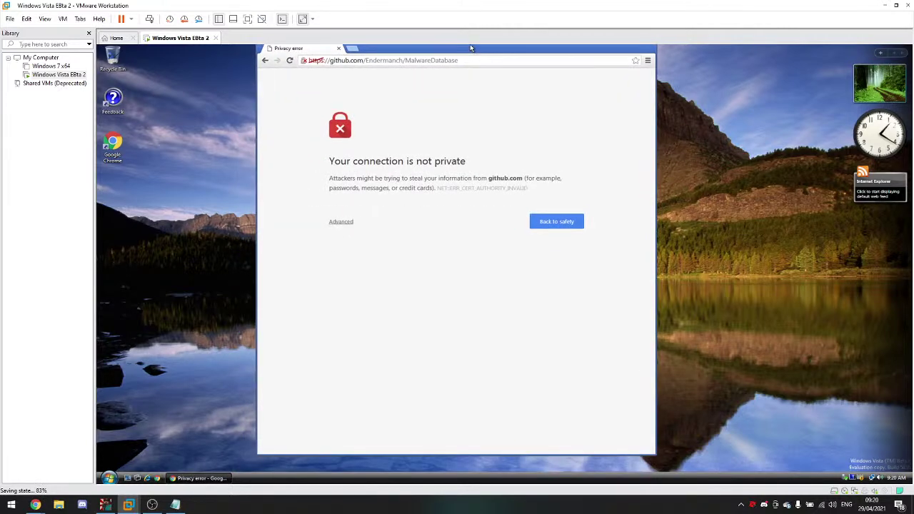
{"action": "left_click", "coordinate": [343, 224]}
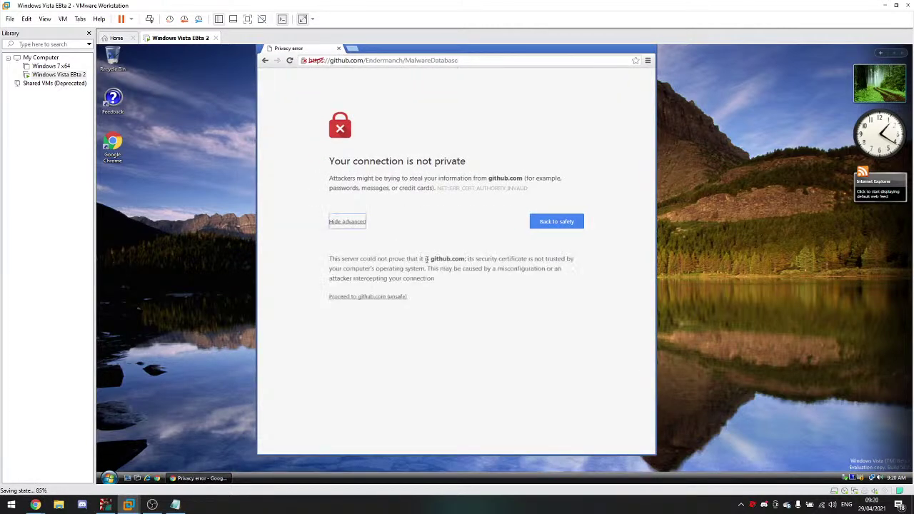
{"action": "left_click", "coordinate": [379, 297]}
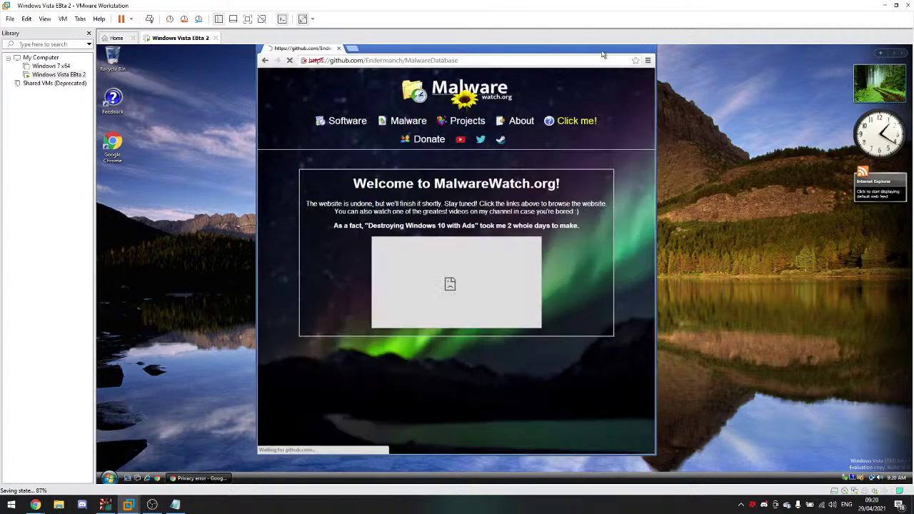
Step: Maximize the guest's Chrome, go back to Malware Watch, and clear the address bar
{"action": "left_click_drag", "start_coordinate": [620, 52], "coordinate": [618, 77]}
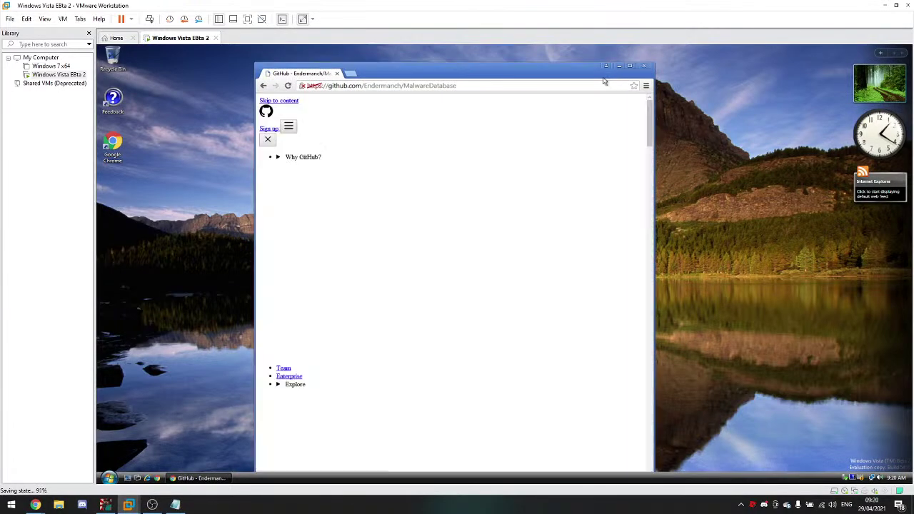
{"action": "left_click", "coordinate": [628, 67]}
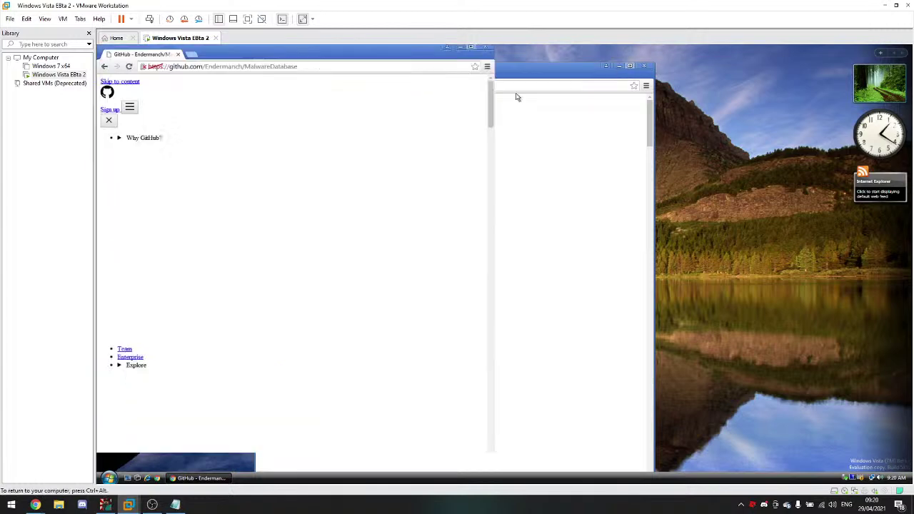
{"action": "left_click", "coordinate": [117, 133]}
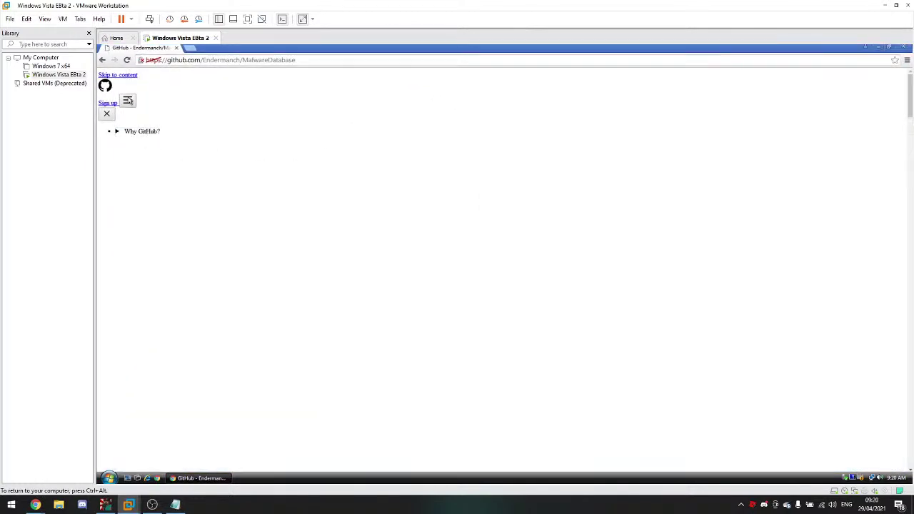
{"action": "left_click", "coordinate": [102, 61]}
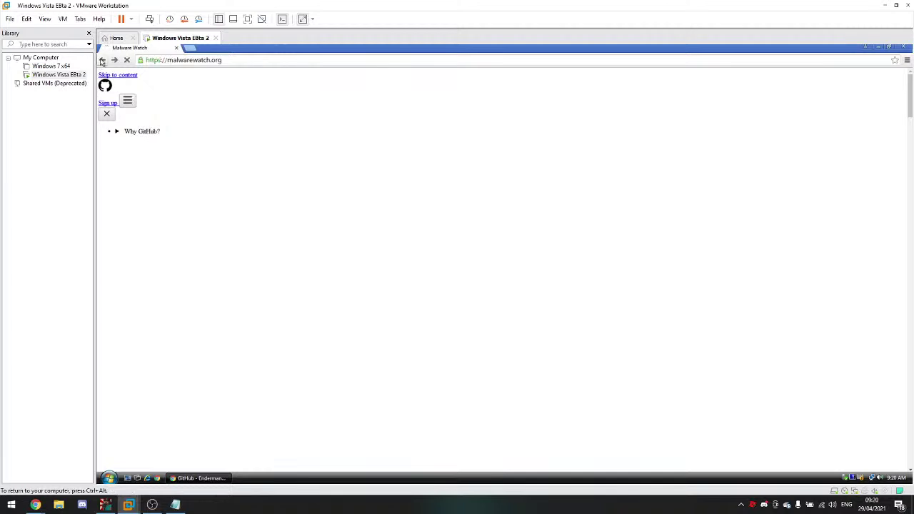
{"action": "left_click", "coordinate": [213, 62]}
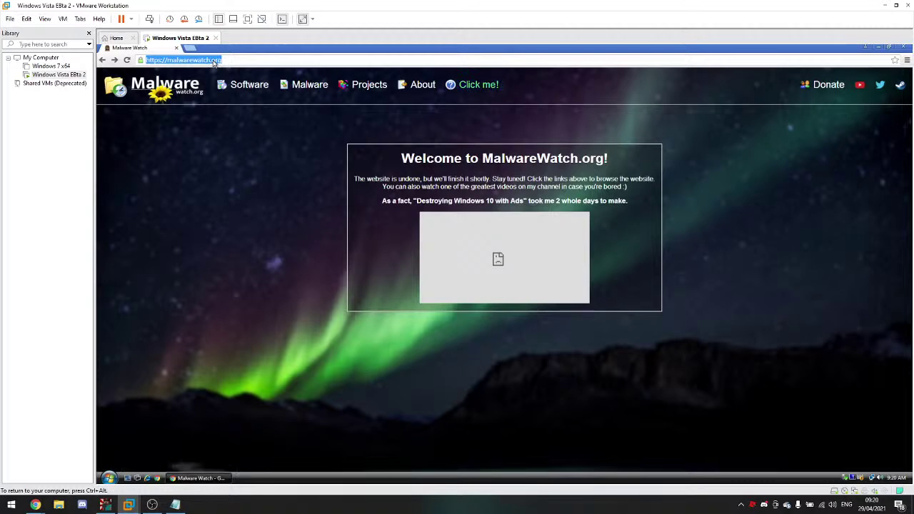
{"action": "key", "text": "BackSpace"}
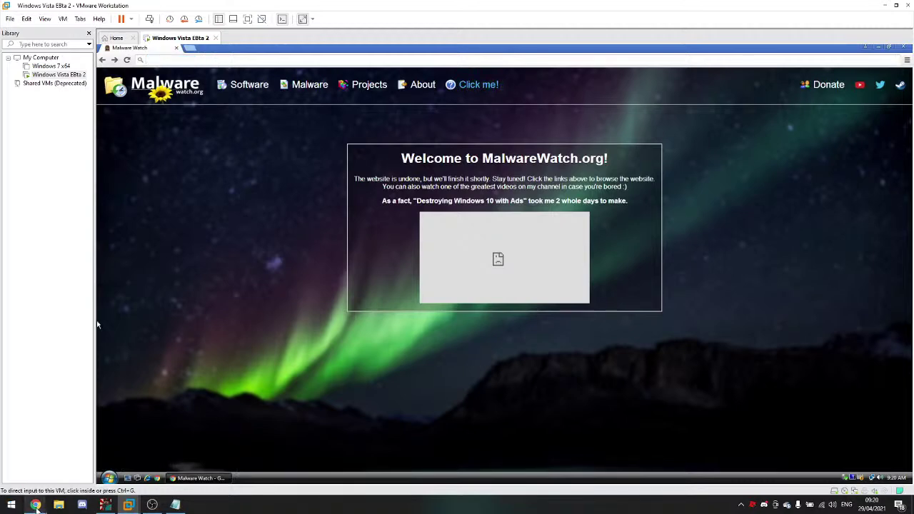
Step: In the host browser, open Malware Watch in a new tab and go to its Malware section
{"action": "mouse_move", "coordinate": [36, 507]}
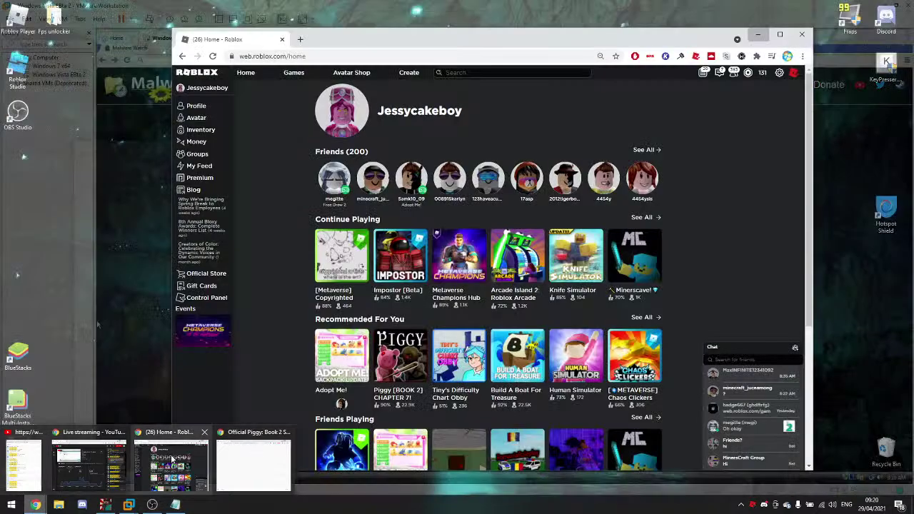
{"action": "left_click", "coordinate": [171, 460]}
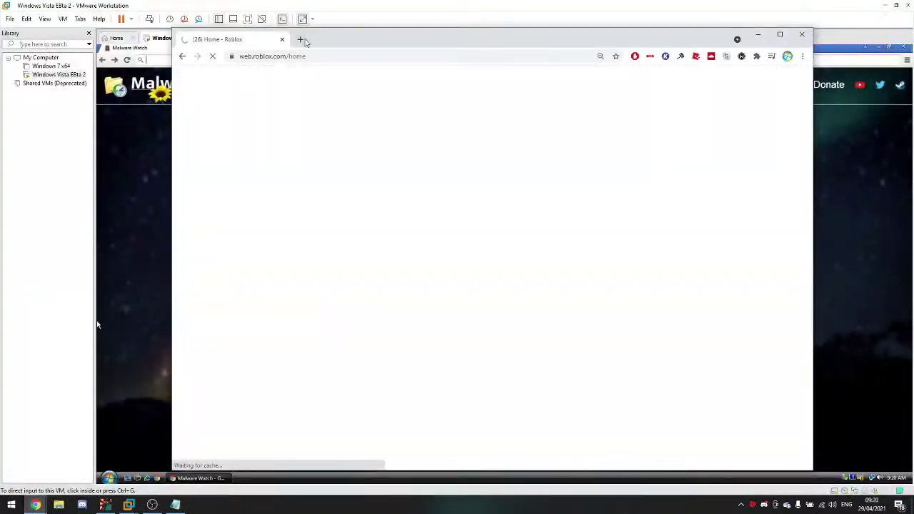
{"action": "left_click", "coordinate": [300, 39]}
{"action": "type", "text": "malw"}
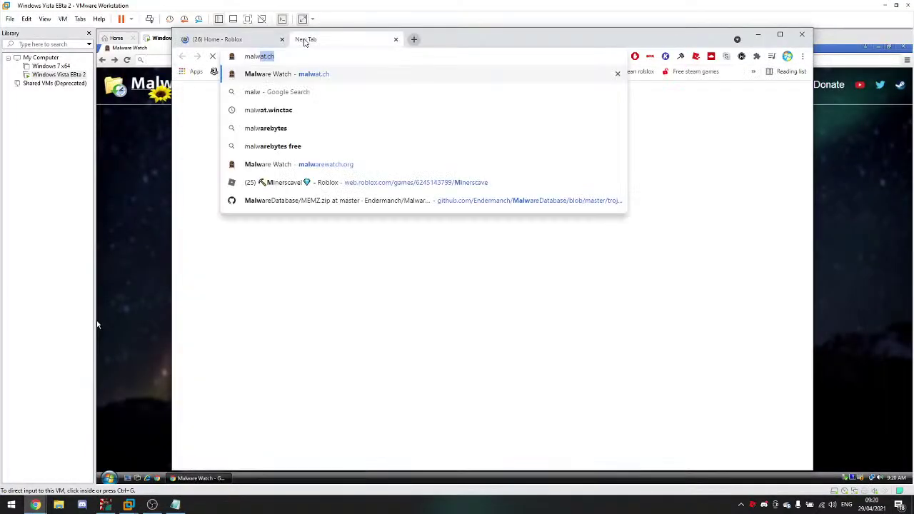
{"action": "key", "text": "Return"}
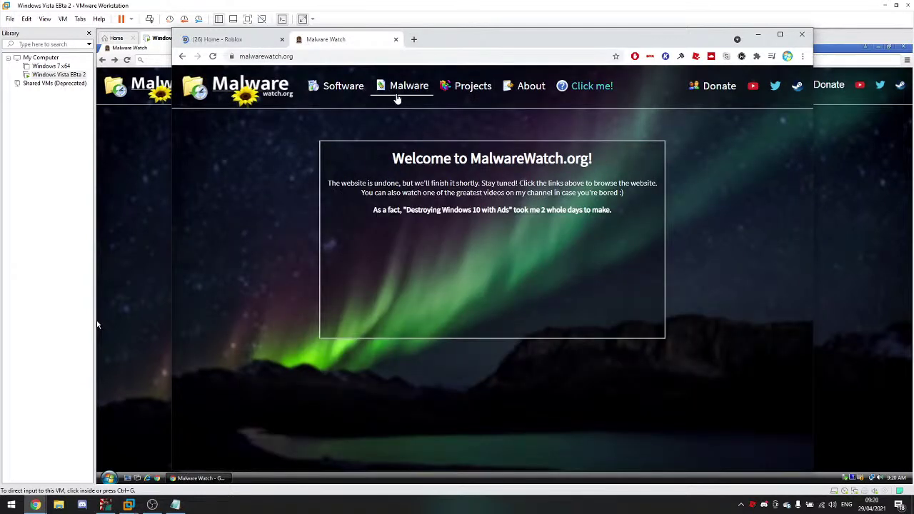
{"action": "left_click", "coordinate": [398, 99]}
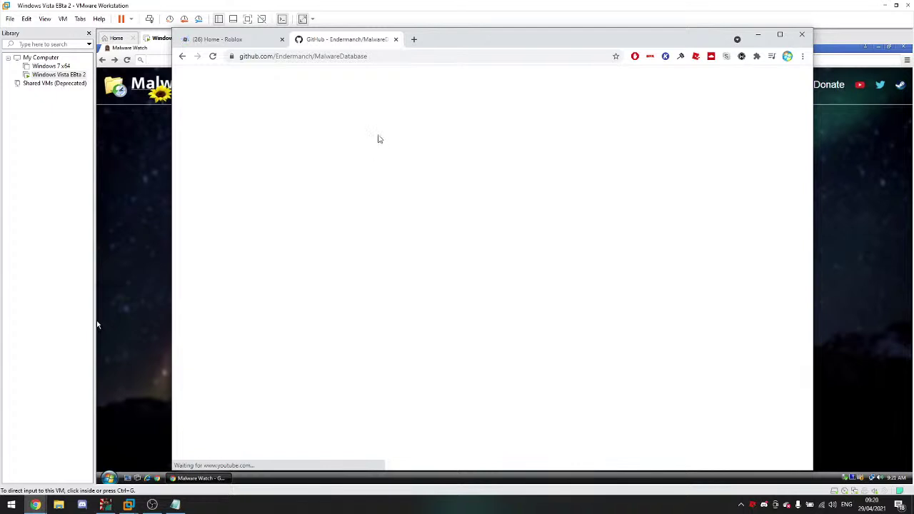
Step: Copy the MEMZ.zip download link from the trojans folder, close GitHub, and return to the VM
{"action": "left_click", "coordinate": [231, 317]}
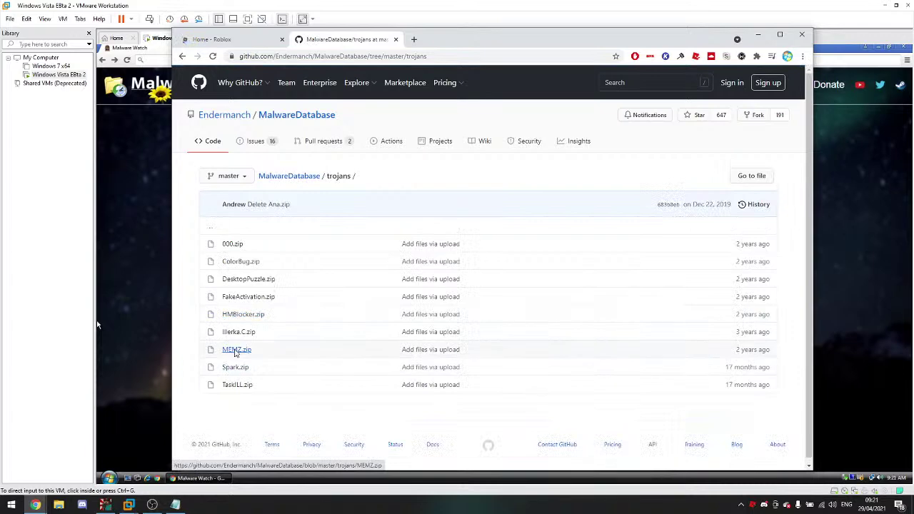
{"action": "left_click", "coordinate": [236, 350]}
{"action": "right_click", "coordinate": [731, 263]}
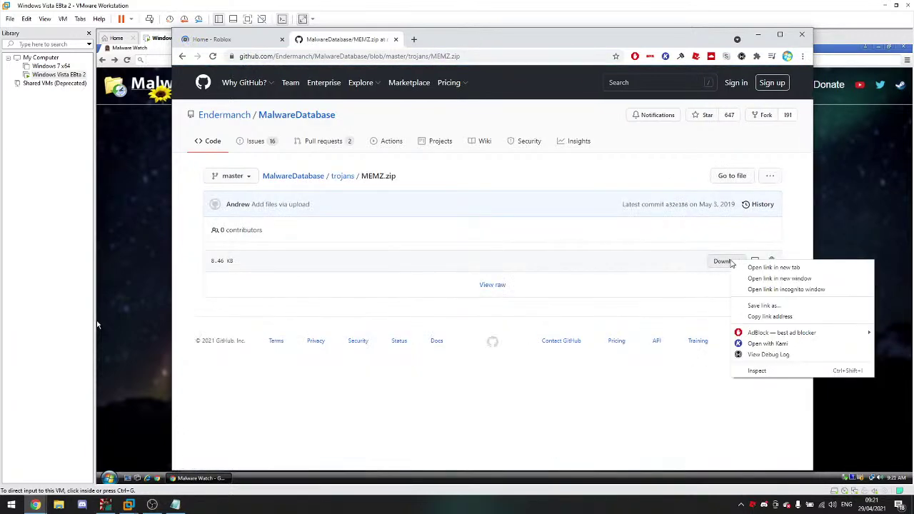
{"action": "left_click", "coordinate": [772, 317]}
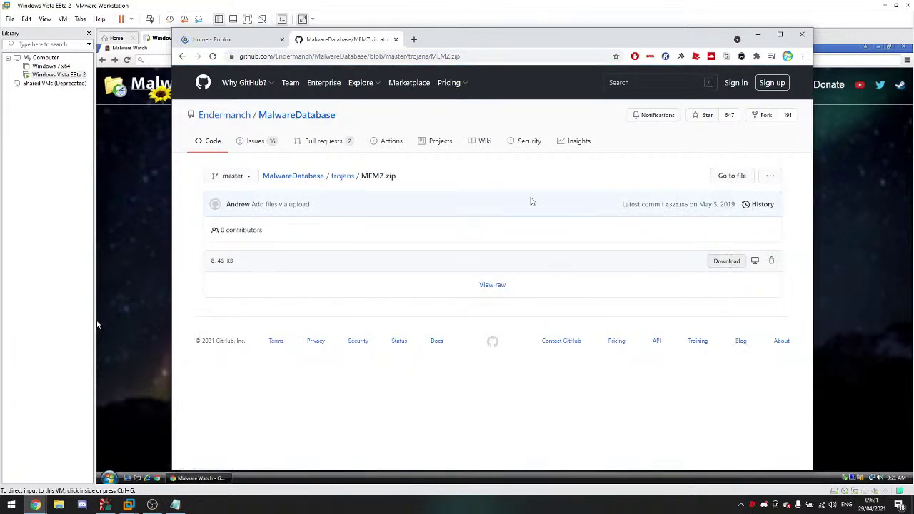
{"action": "left_click", "coordinate": [397, 40]}
{"action": "left_click", "coordinate": [135, 185]}
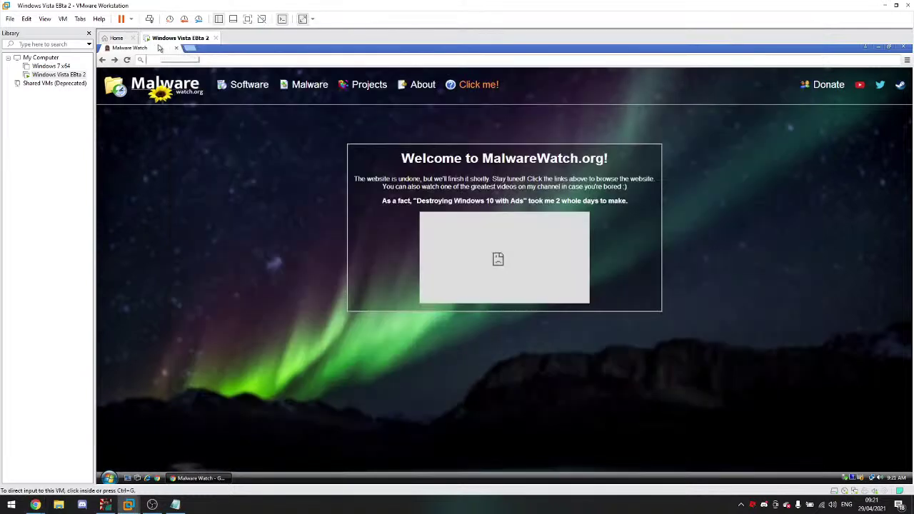
Step: Paste the MEMZ.zip link into the VM's browser and download it past the certificate warning
{"action": "left_click", "coordinate": [44, 19]}
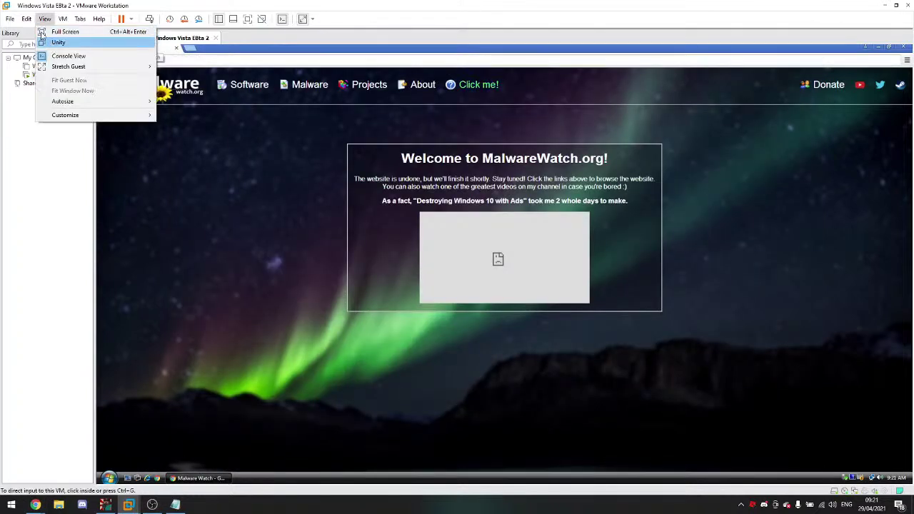
{"action": "left_click", "coordinate": [41, 52]}
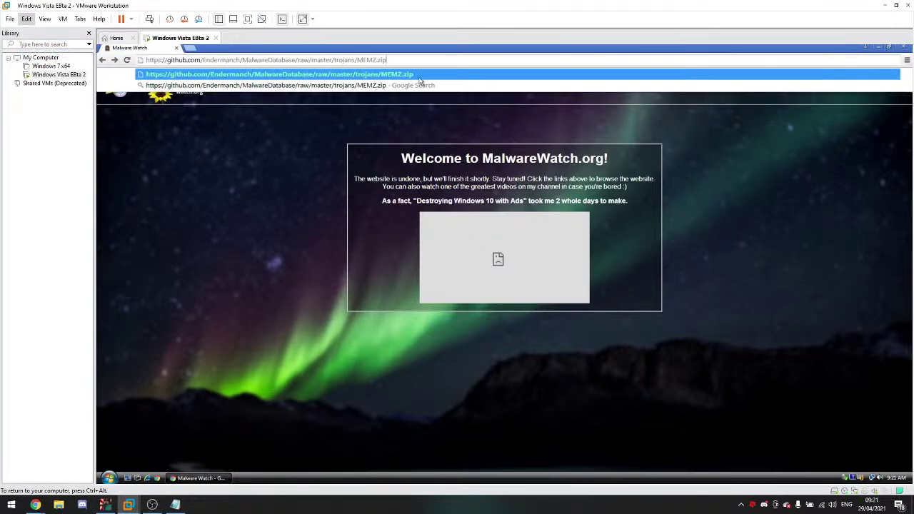
{"action": "key", "text": "Return"}
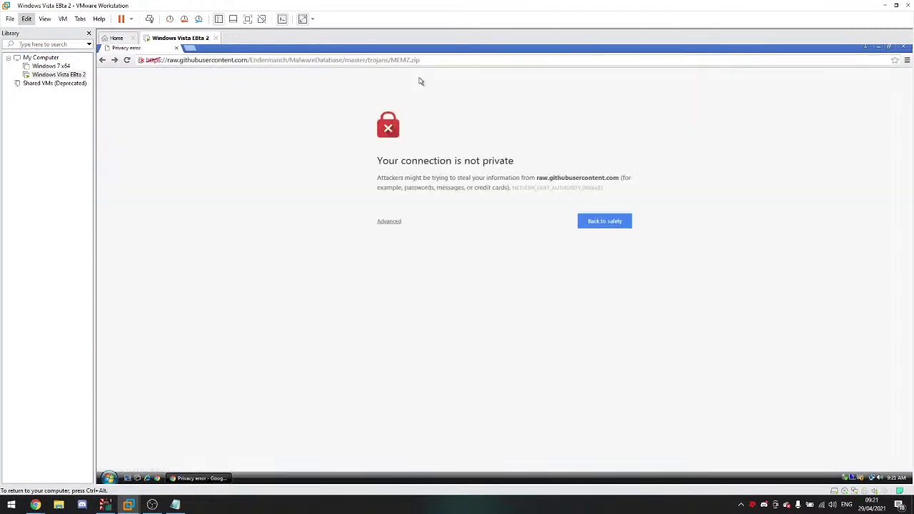
{"action": "left_click", "coordinate": [389, 222]}
{"action": "left_click", "coordinate": [468, 295]}
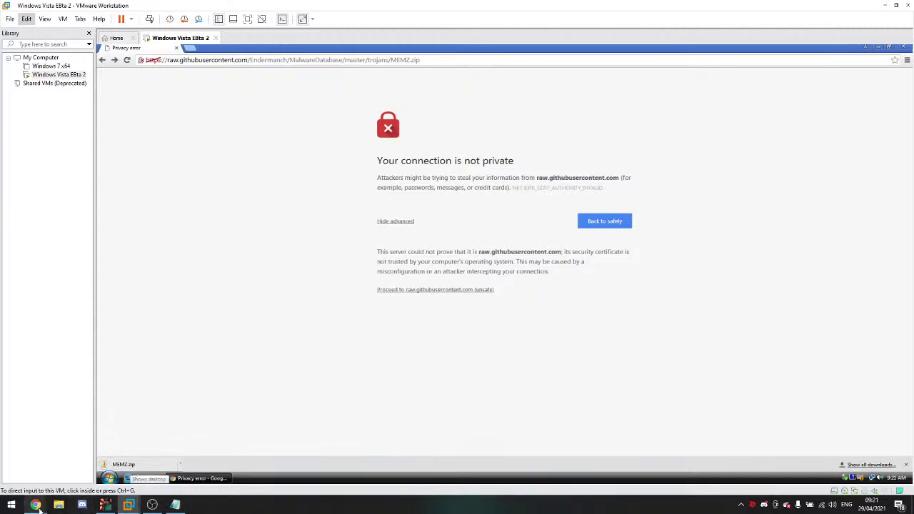
Step: Post 'It download now' in the YouTube live chat, then open the downloaded MEMZ.zip
{"action": "mouse_move", "coordinate": [40, 507]}
{"action": "left_click", "coordinate": [33, 470]}
{"action": "type", "text": "It download now"}
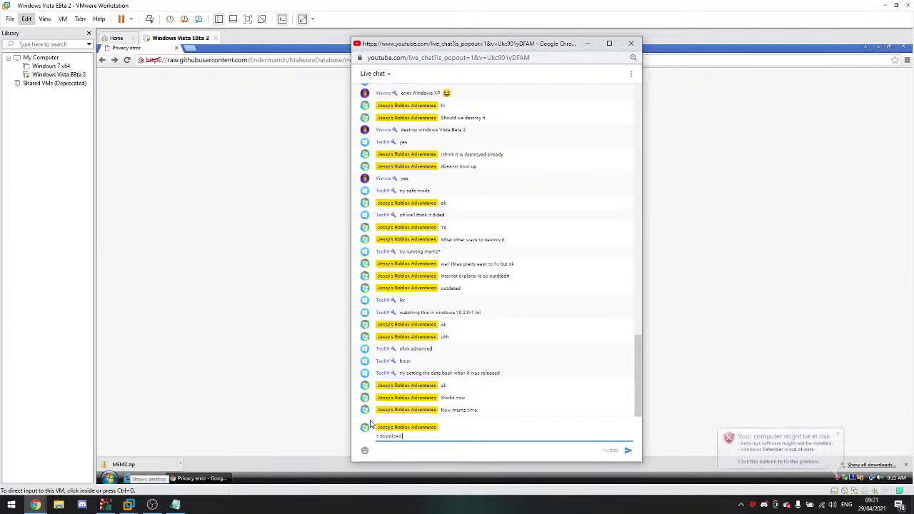
{"action": "key", "text": "Return"}
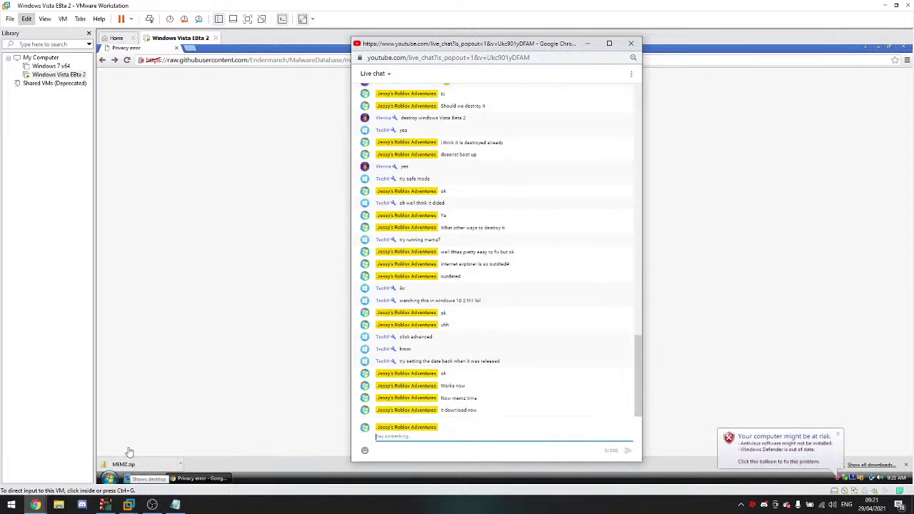
{"action": "left_click", "coordinate": [123, 464]}
{"action": "left_click", "coordinate": [122, 464]}
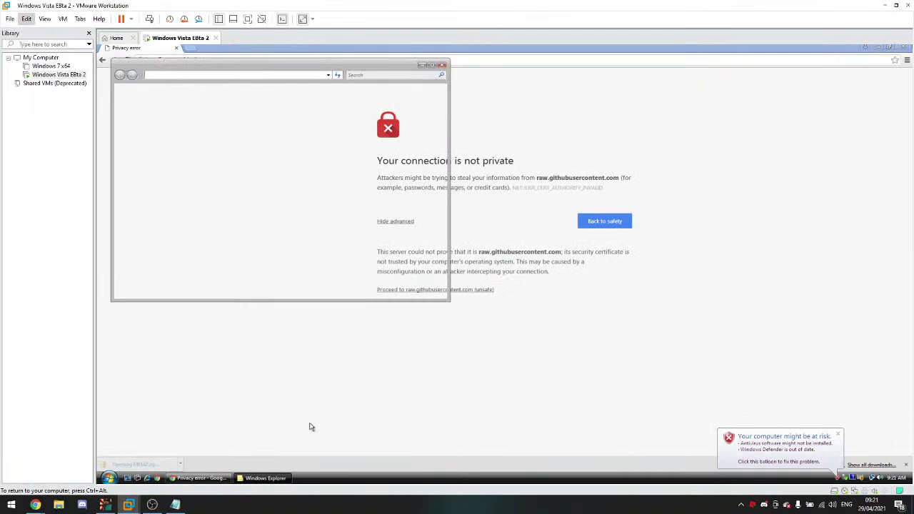
Step: Close the Chrome privacy-error window, centre the MEMZ Explorer window, and post 'lol' in chat
{"action": "left_click", "coordinate": [904, 47]}
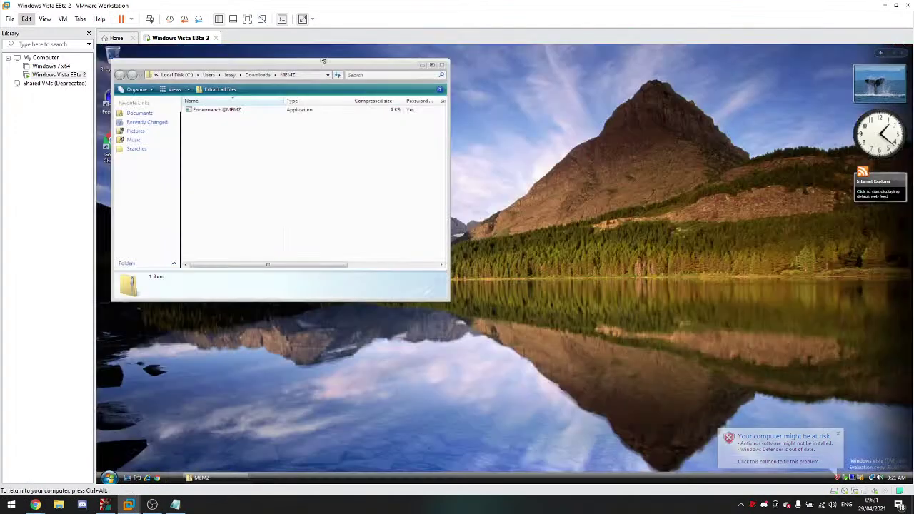
{"action": "left_click_drag", "start_coordinate": [323, 60], "coordinate": [531, 86]}
{"action": "mouse_move", "coordinate": [44, 505]}
{"action": "left_click", "coordinate": [289, 459]}
{"action": "type", "text": "lol"}
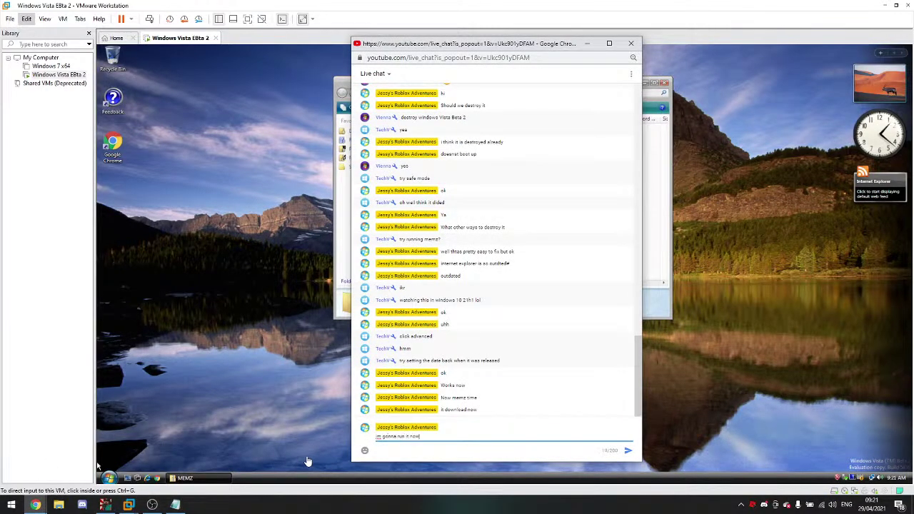
Step: Return to the Vista VM and open VMware's VM menu
{"action": "left_click", "coordinate": [343, 400]}
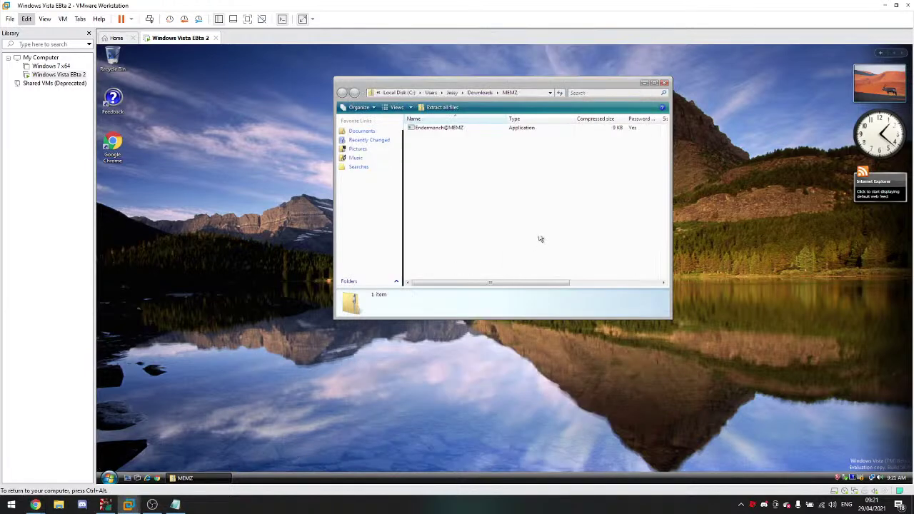
{"action": "left_click", "coordinate": [62, 19]}
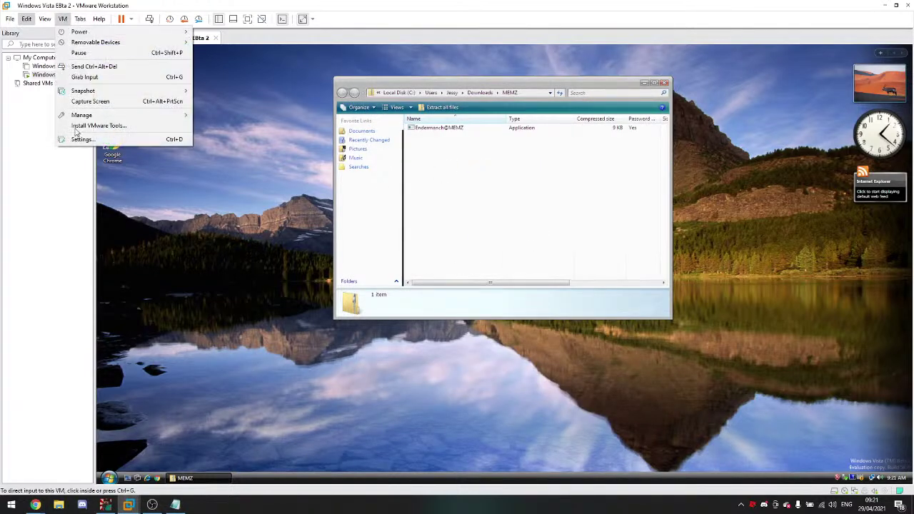
{"action": "mouse_move", "coordinate": [47, 17]}
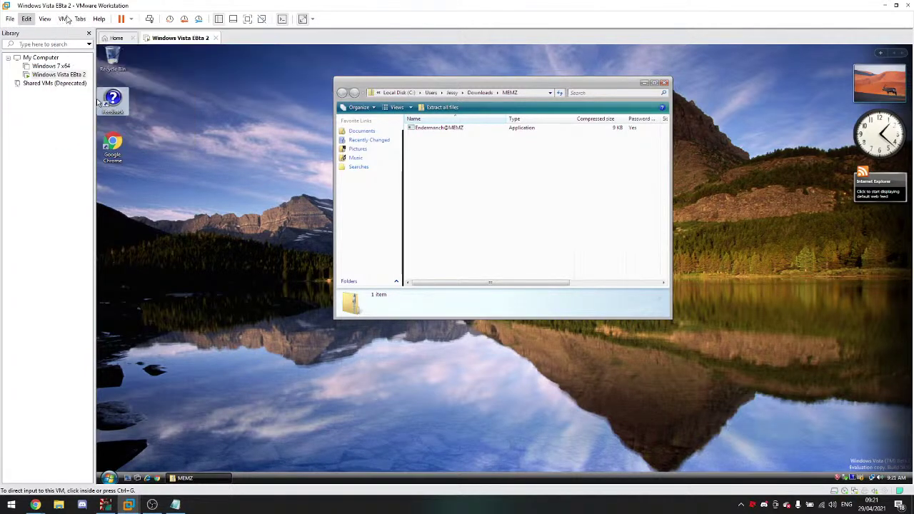
Step: Show the Vista VM's Network Adapter settings and post an afk message ('ifk') in live chat
{"action": "key", "text": "Escape"}
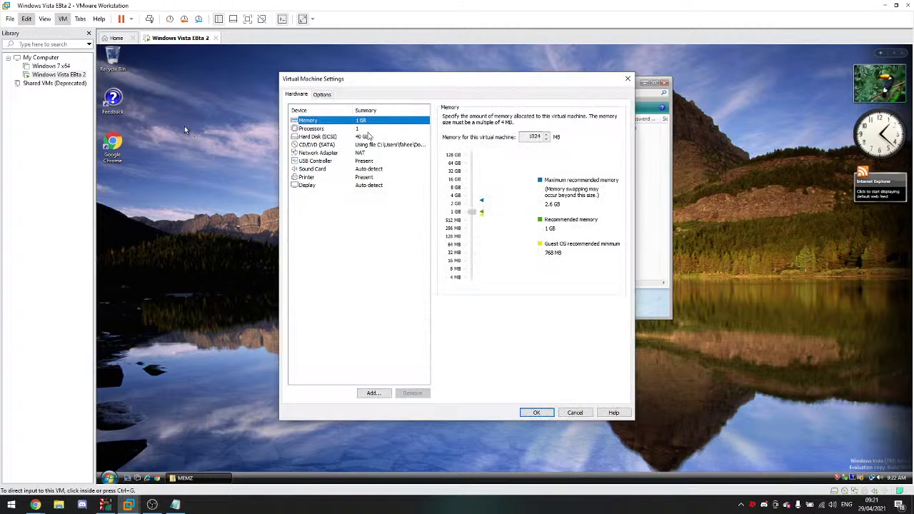
{"action": "left_click", "coordinate": [367, 152]}
{"action": "mouse_move", "coordinate": [35, 505]}
{"action": "left_click", "coordinate": [172, 454]}
{"action": "type", "text": "ifk"}
{"action": "key", "text": "Return"}
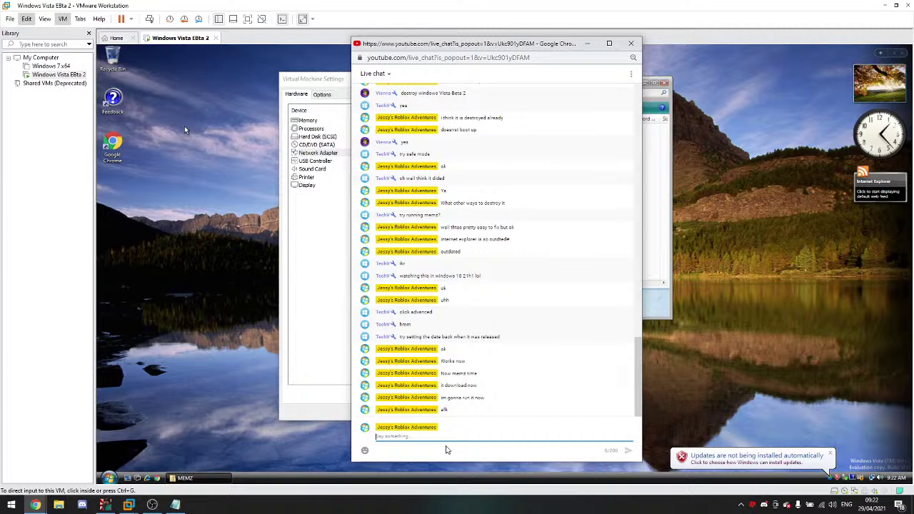
Step: Post 'back' in chat, play the Piggy Book 2 Chapter 3 'Tigry' soundtrack, then minimise YouTube
{"action": "type", "text": "back"}
{"action": "key", "text": "Return"}
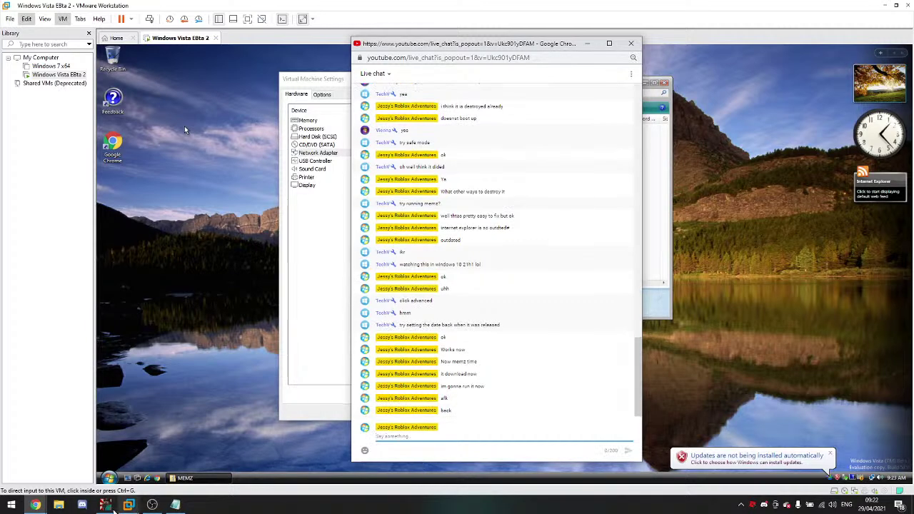
{"action": "mouse_move", "coordinate": [35, 505]}
{"action": "left_click", "coordinate": [264, 452]}
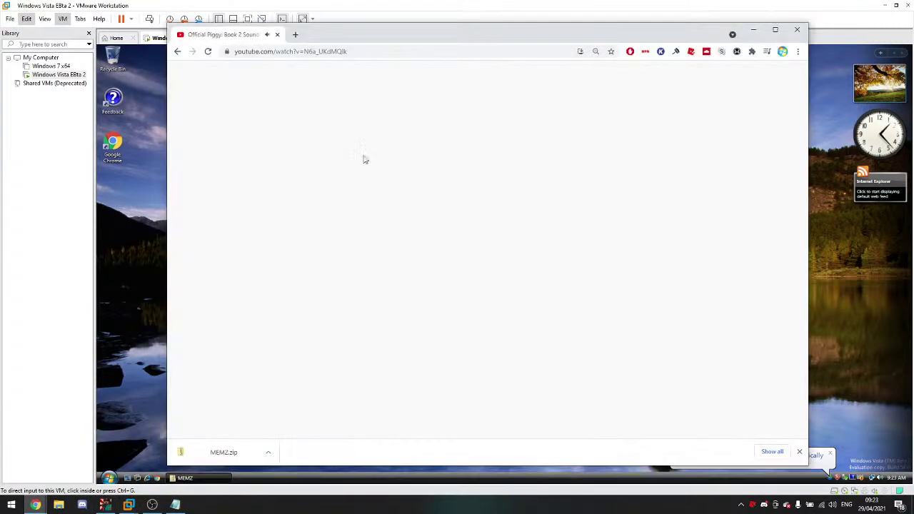
{"action": "left_click", "coordinate": [178, 51]}
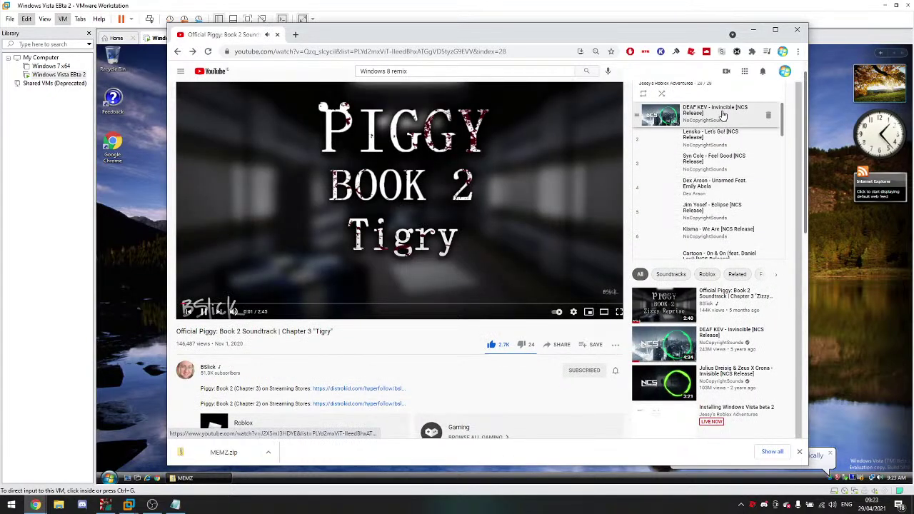
{"action": "left_click", "coordinate": [753, 29]}
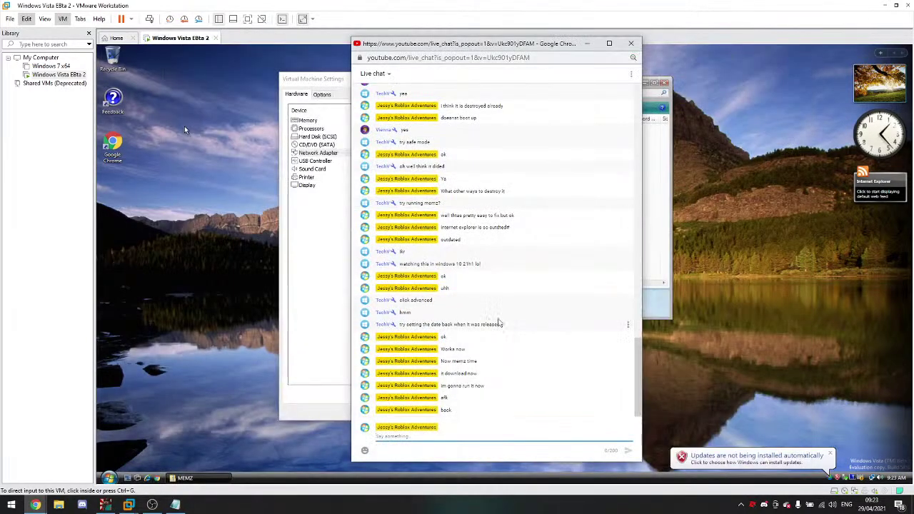
{"action": "left_click", "coordinate": [345, 171]}
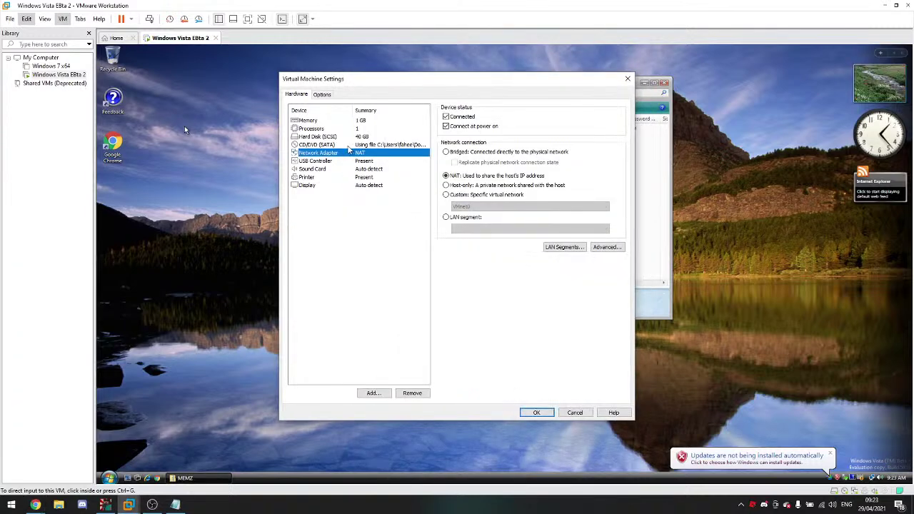
Step: Turn off Connected and Connect at power on for the network adapter, then right-click Endermanch@MEMZ
{"action": "left_click", "coordinate": [465, 117]}
{"action": "left_click", "coordinate": [464, 125]}
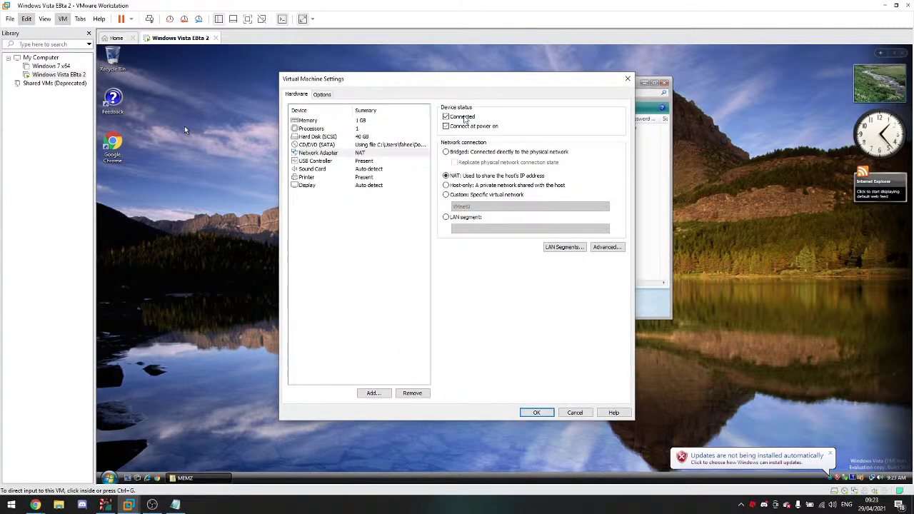
{"action": "left_click", "coordinate": [535, 413]}
{"action": "left_click", "coordinate": [449, 130]}
{"action": "right_click", "coordinate": [452, 132]}
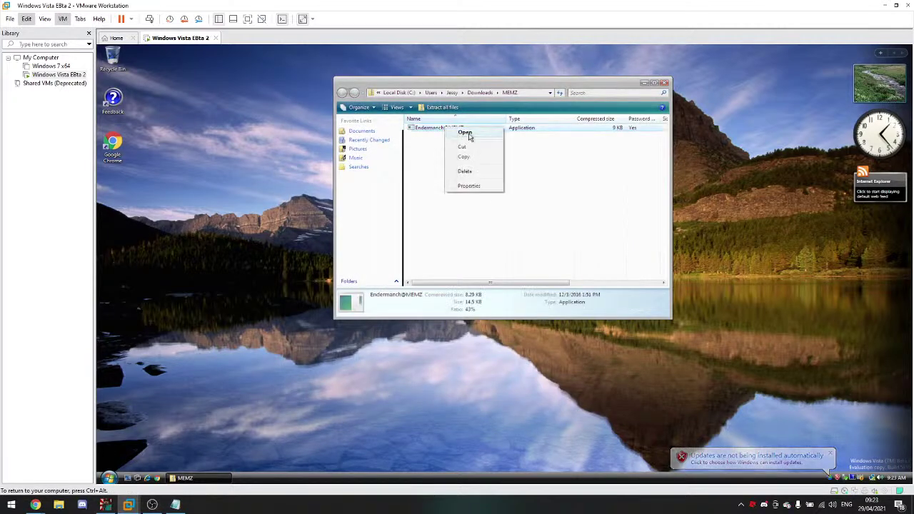
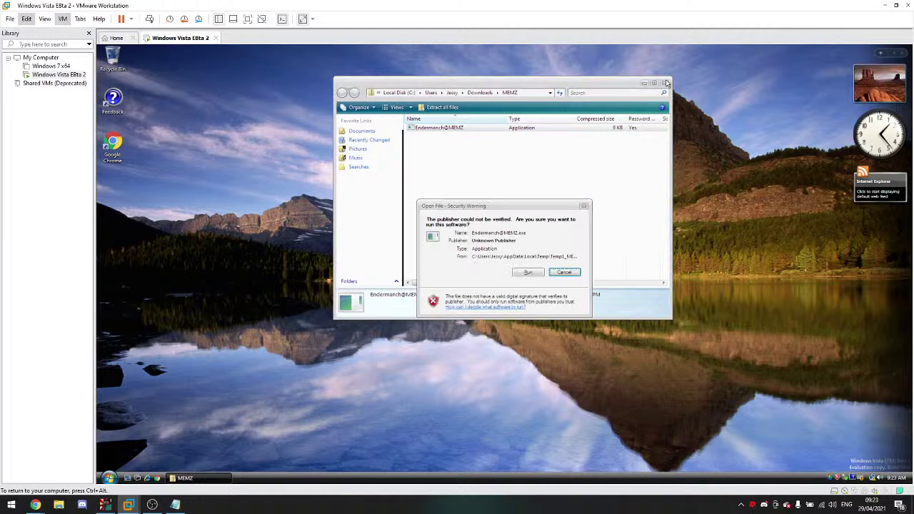
Step: Approve MEMZ.exe at the security warning and UAC prompt, then make the VM full screen
{"action": "left_click", "coordinate": [532, 274]}
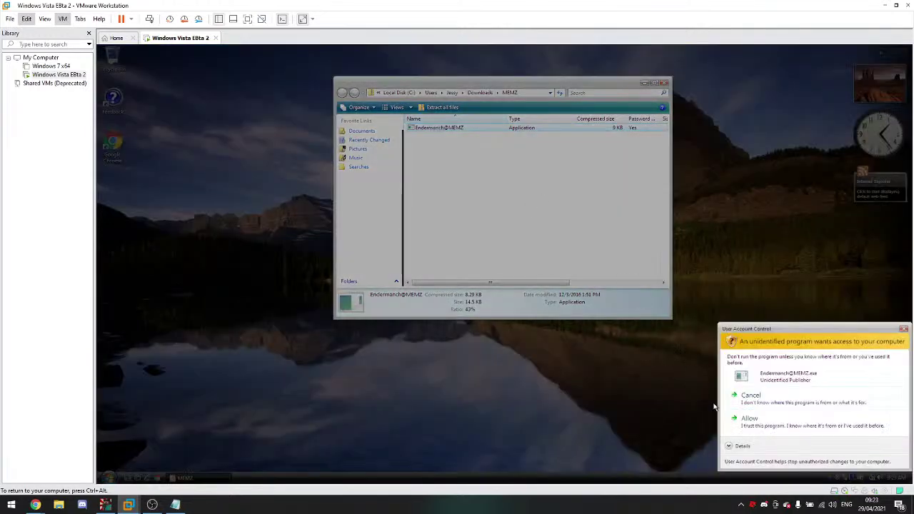
{"action": "left_click", "coordinate": [733, 425]}
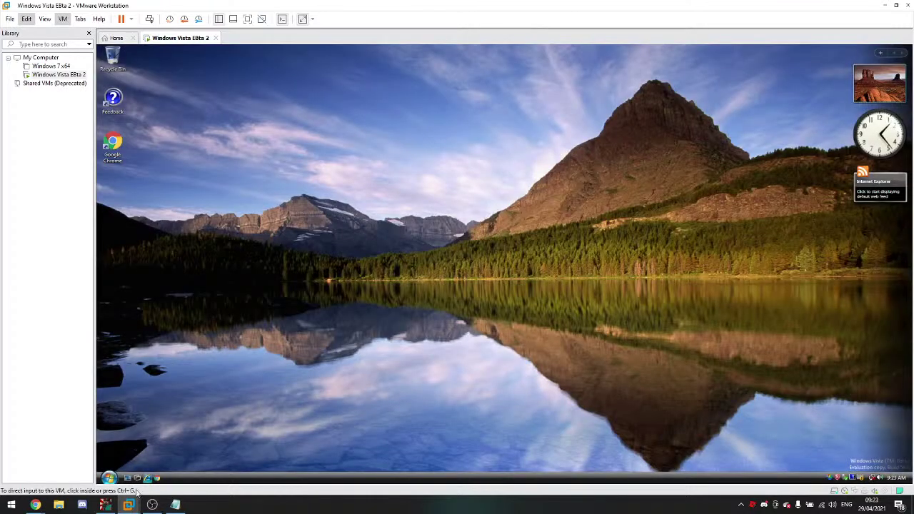
{"action": "mouse_move", "coordinate": [35, 505]}
{"action": "left_click", "coordinate": [41, 477]}
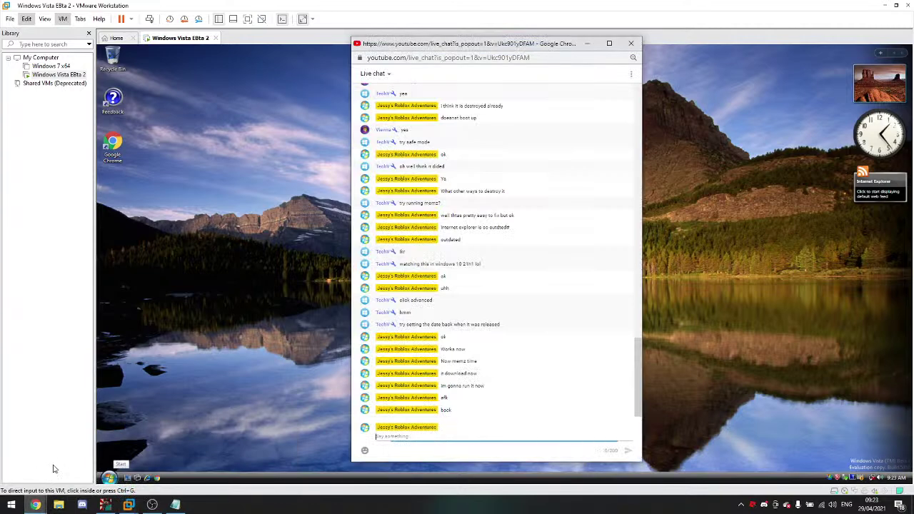
{"action": "left_click", "coordinate": [53, 469]}
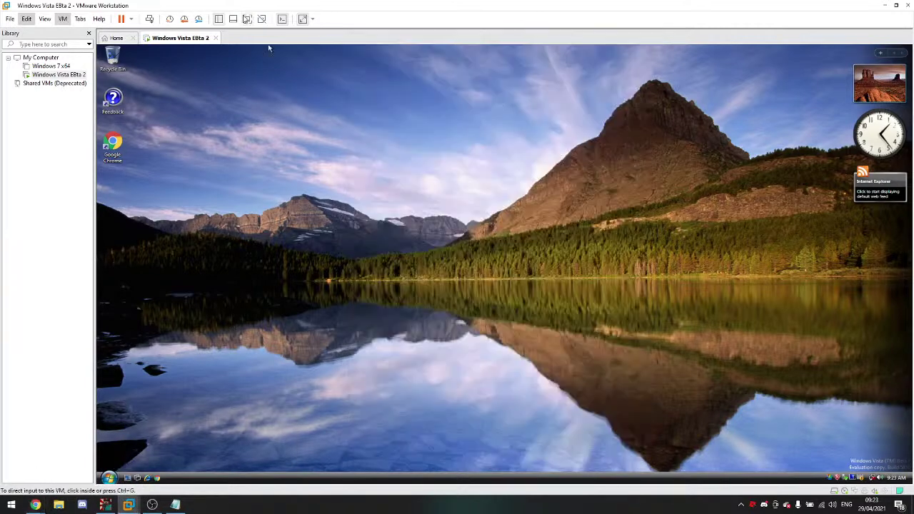
{"action": "left_click", "coordinate": [247, 19]}
Step: Switch the VM to exclusive mode and browse Recently Changed, Documents and Searches in Explorer
{"action": "left_click", "coordinate": [137, 6]}
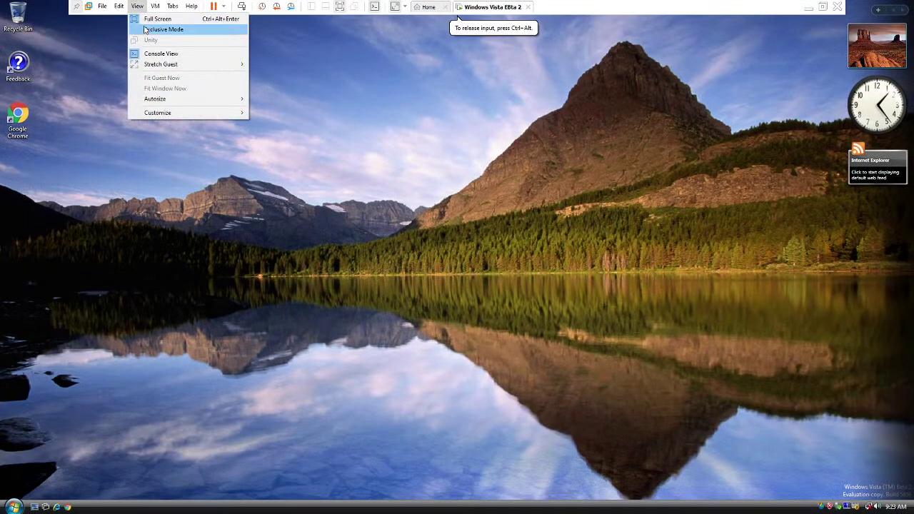
{"action": "left_click", "coordinate": [182, 28]}
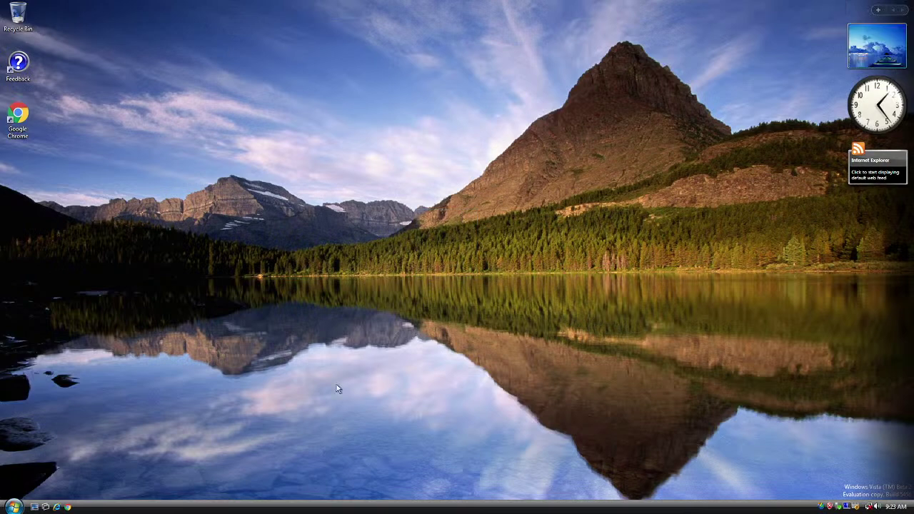
{"action": "left_click", "coordinate": [14, 507]}
{"action": "left_click", "coordinate": [143, 390]}
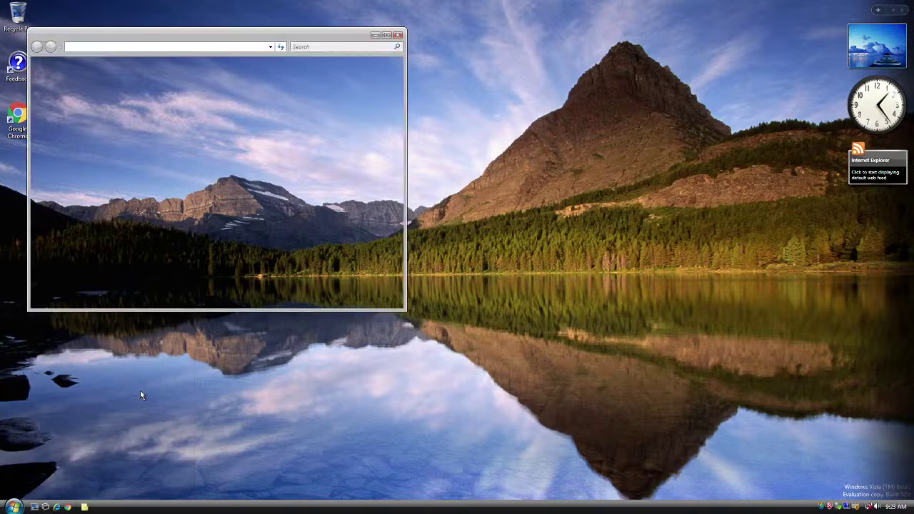
{"action": "left_click", "coordinate": [57, 102]}
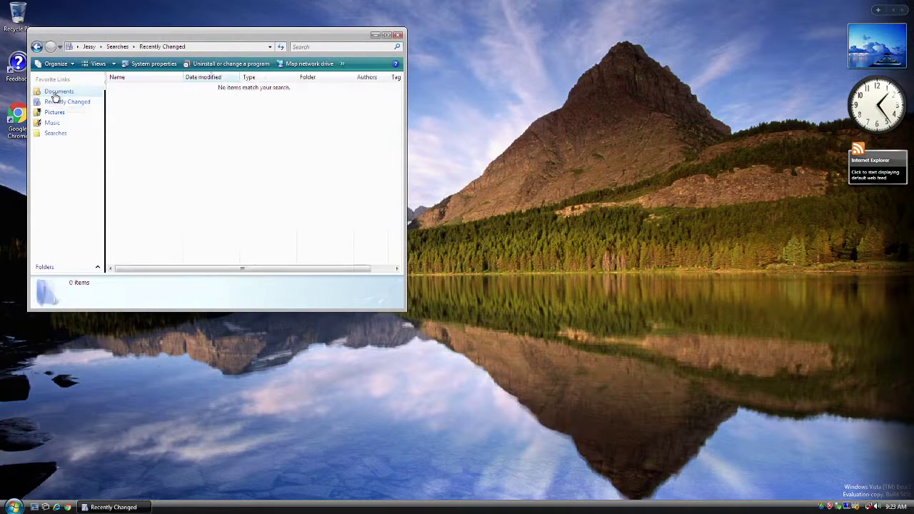
{"action": "left_click", "coordinate": [57, 93]}
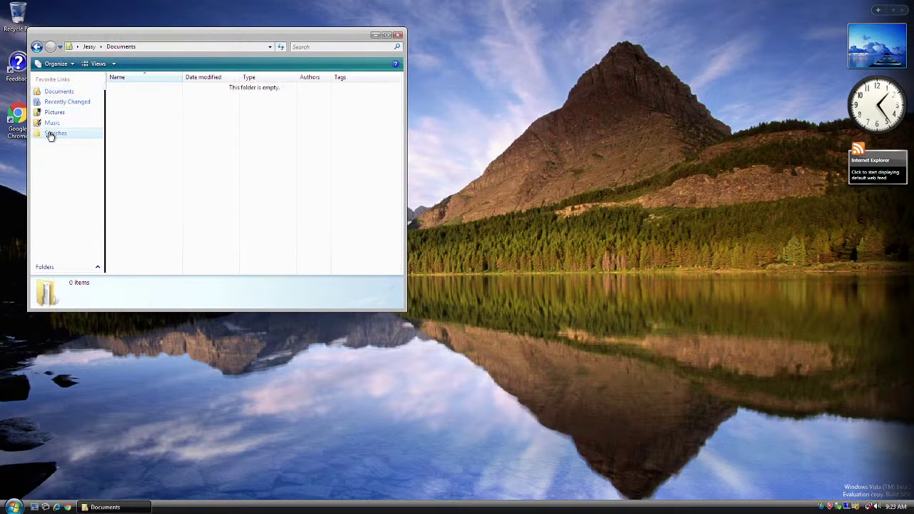
{"action": "left_click", "coordinate": [57, 136]}
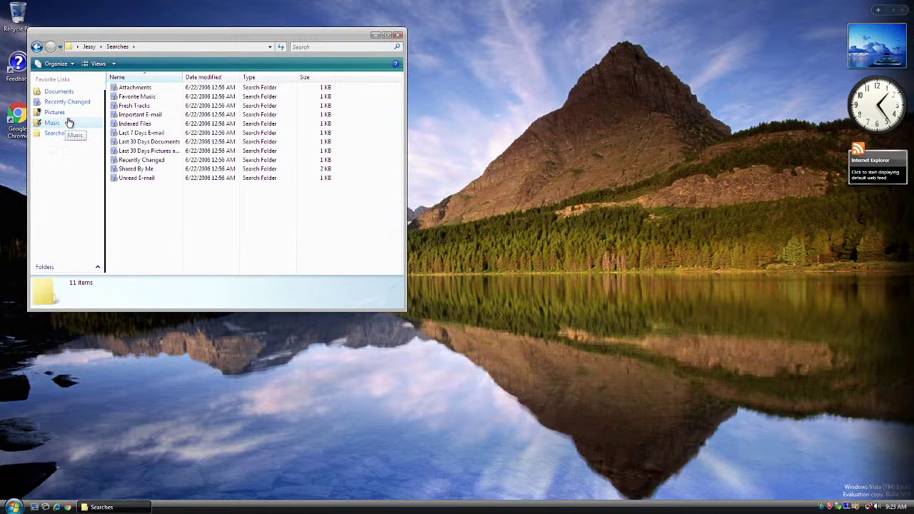
{"action": "left_click", "coordinate": [398, 35]}
Step: Search 'downlo' from the Vista Start menu and open the Downloads folder
{"action": "left_click", "coordinate": [13, 507]}
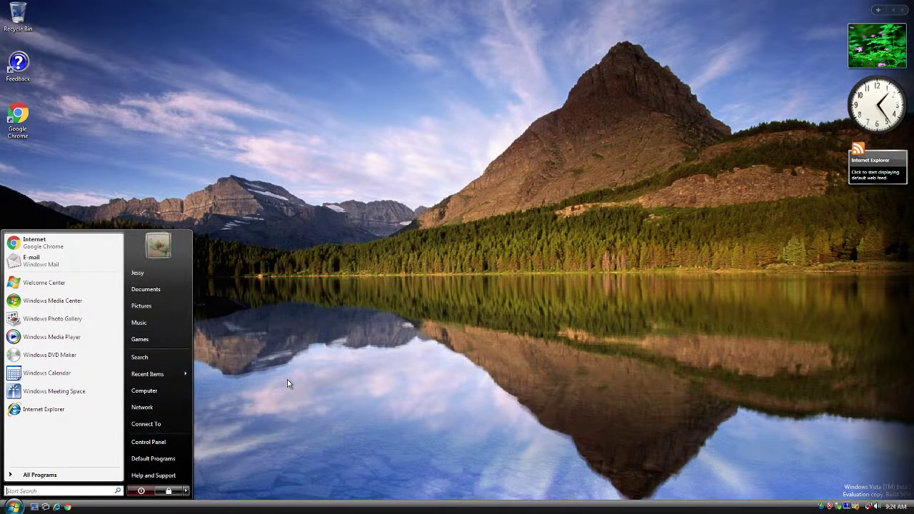
{"action": "type", "text": "downloa"}
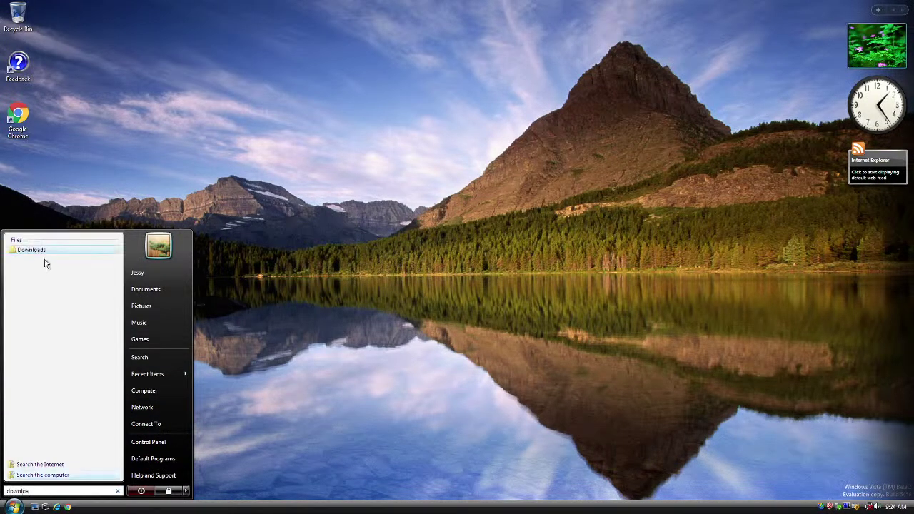
{"action": "left_click", "coordinate": [47, 251]}
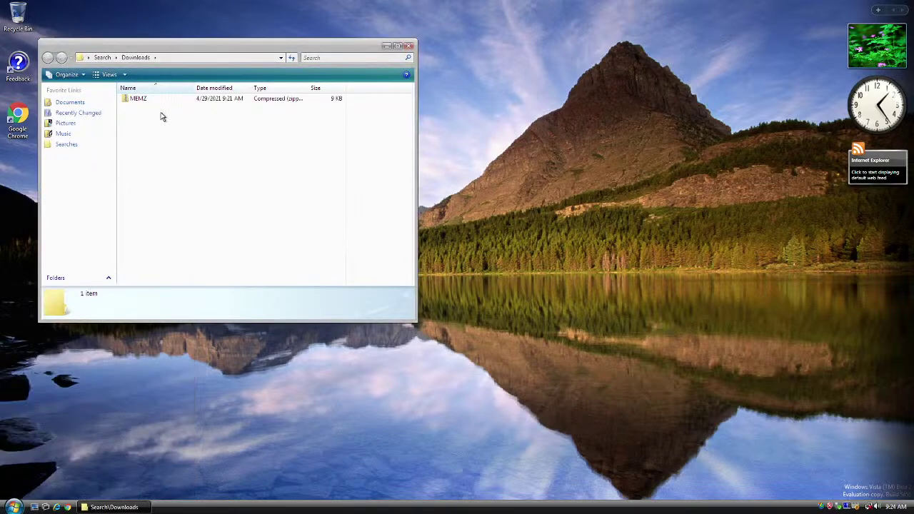
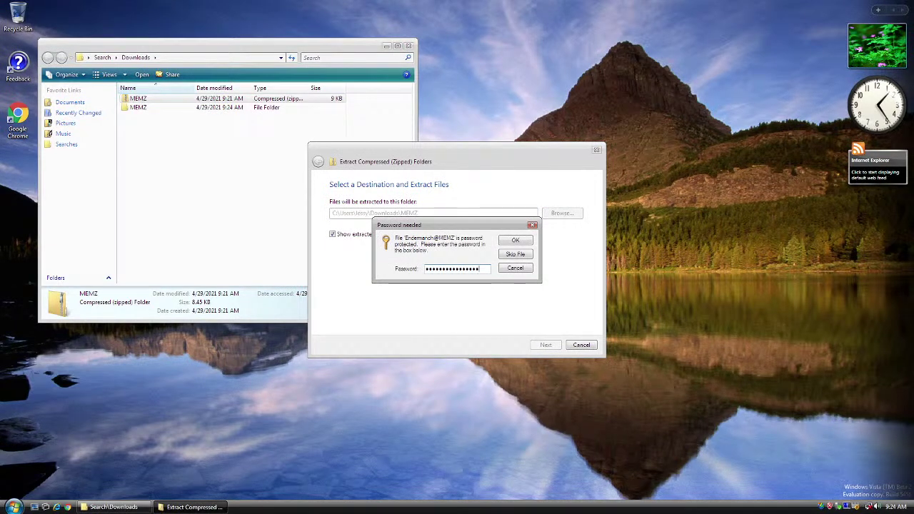
Step: Enter the archive password in the Password needed prompt to extract the MEMZ zip
{"action": "key", "text": "Return"}
{"action": "key", "text": "Return"}
{"action": "type", "text": "•••••••••••••••"}
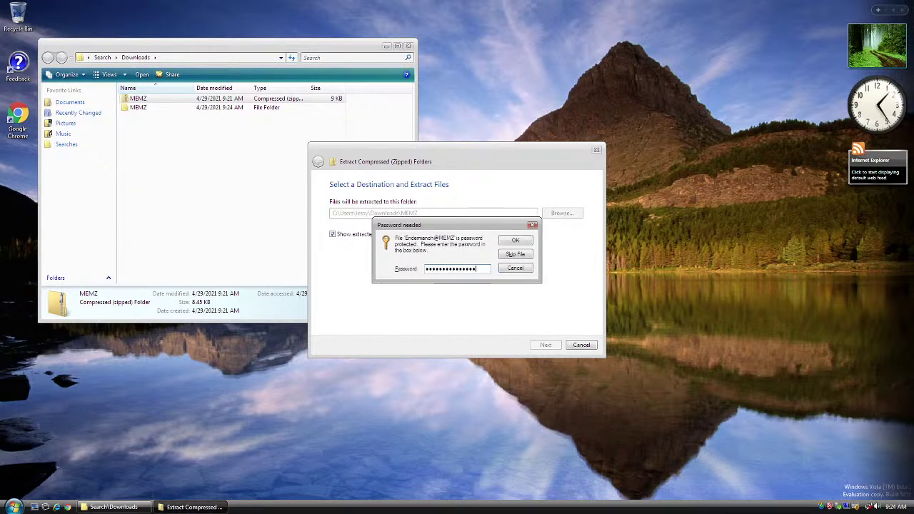
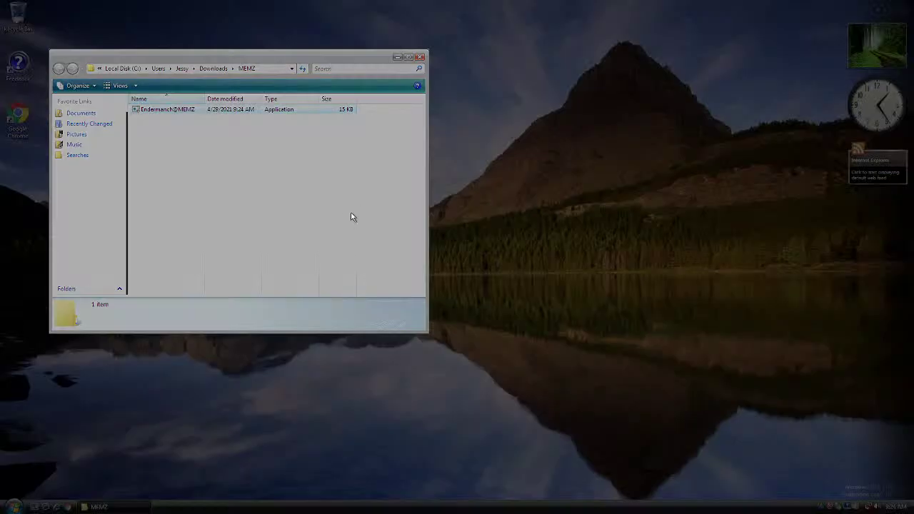
Step: Run Endermanch@MEMZ with UAC approval, close its folder window, and answer Yes to its execution warning
{"action": "left_click", "coordinate": [190, 221]}
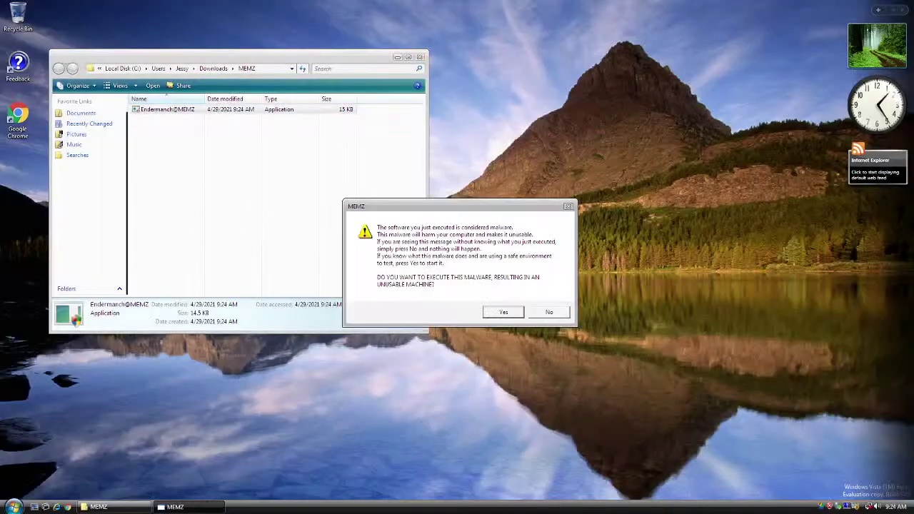
{"action": "left_click", "coordinate": [420, 57]}
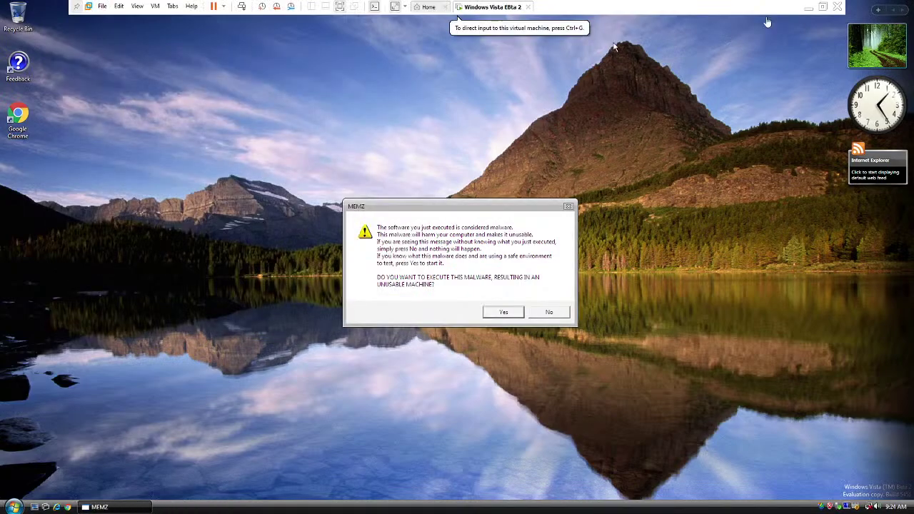
{"action": "left_click", "coordinate": [824, 10]}
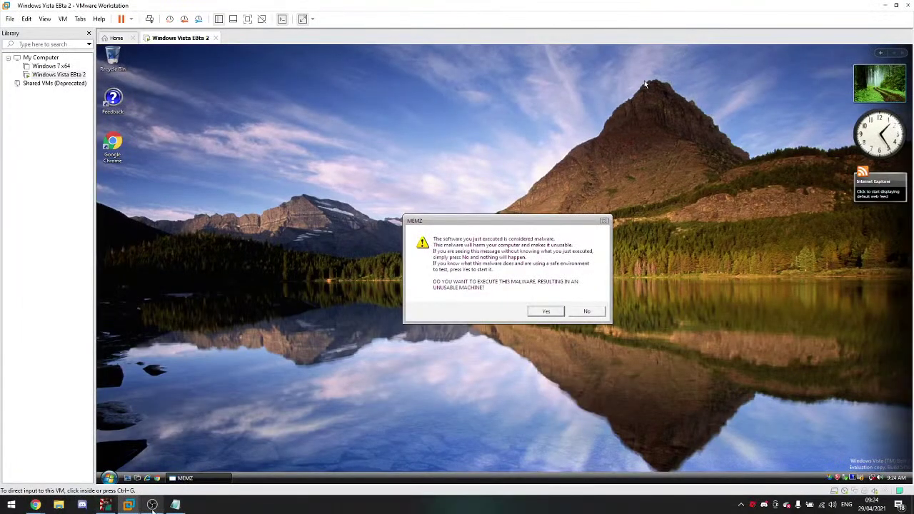
{"action": "left_click", "coordinate": [35, 505]}
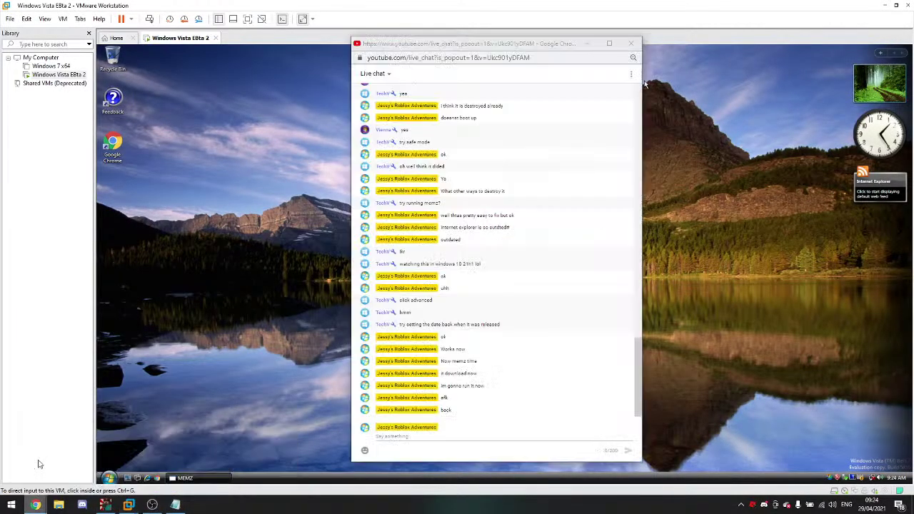
{"action": "left_click", "coordinate": [35, 505]}
{"action": "left_click", "coordinate": [247, 18]}
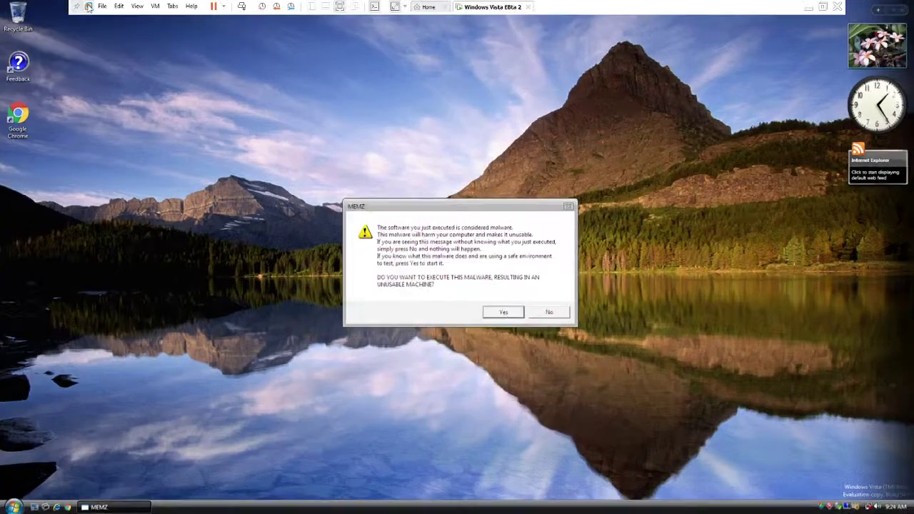
{"action": "left_click", "coordinate": [137, 6]}
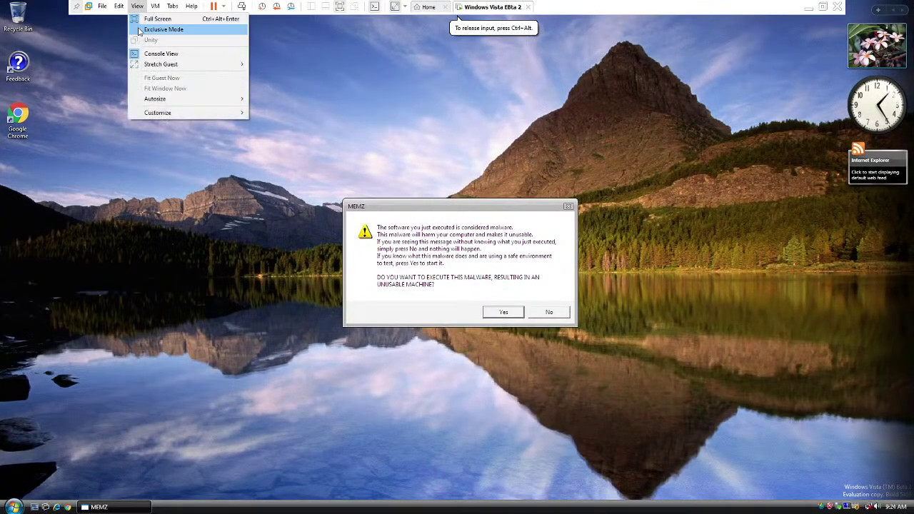
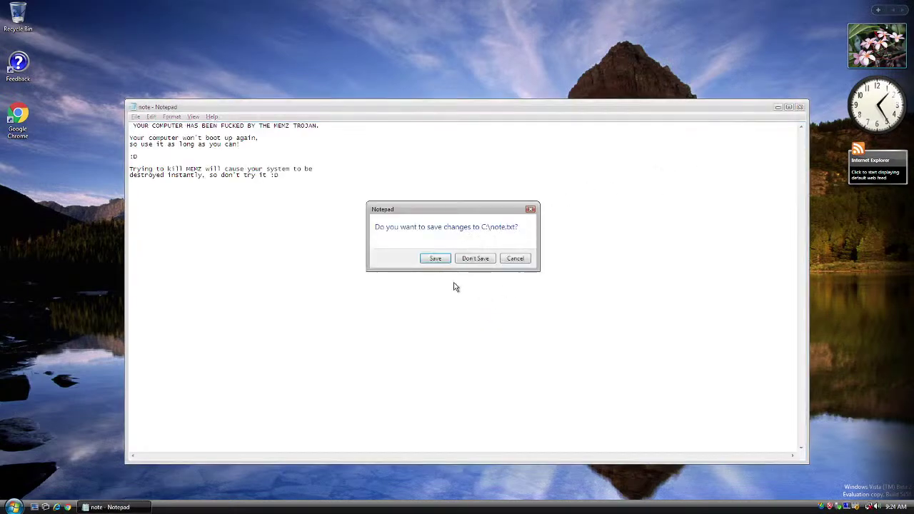
Step: Discard the unsaved changes to note.txt so Notepad closes, leaving the empty Vista desktop
{"action": "left_click", "coordinate": [477, 259]}
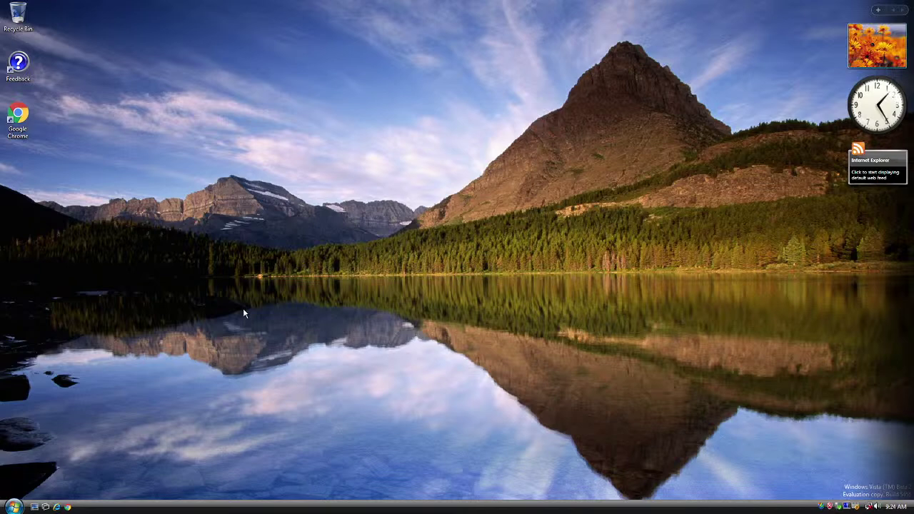
{"action": "left_click", "coordinate": [10, 502]}
{"action": "left_click", "coordinate": [13, 504]}
{"action": "mouse_move", "coordinate": [777, 26]}
{"action": "left_click", "coordinate": [822, 9]}
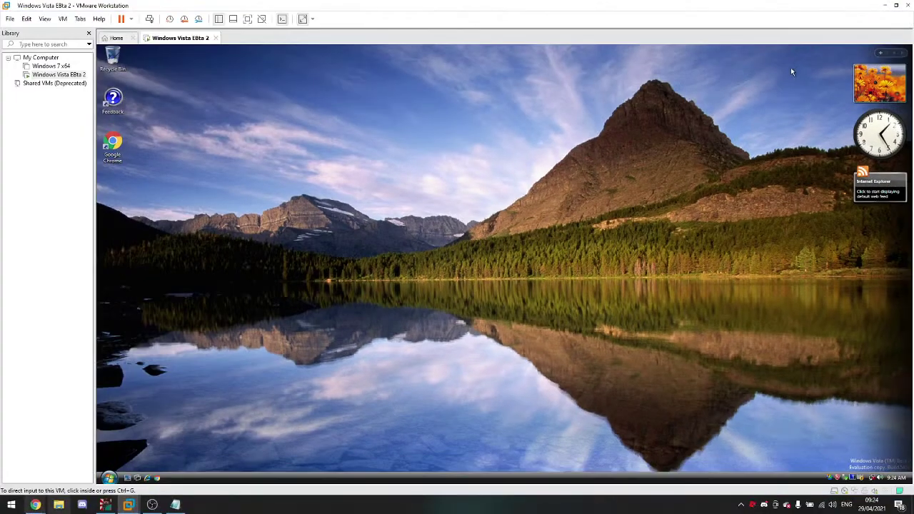
{"action": "left_click", "coordinate": [35, 504]}
{"action": "left_click", "coordinate": [35, 505]}
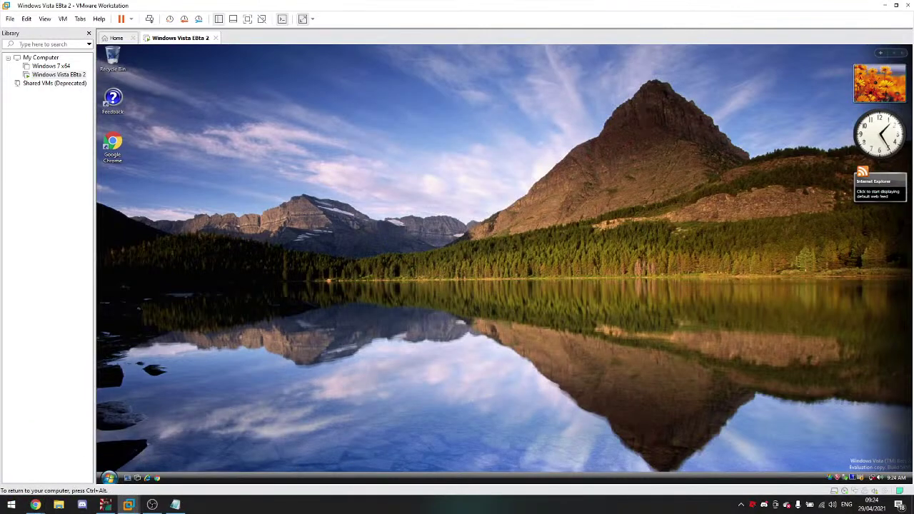
{"action": "left_click", "coordinate": [247, 19]}
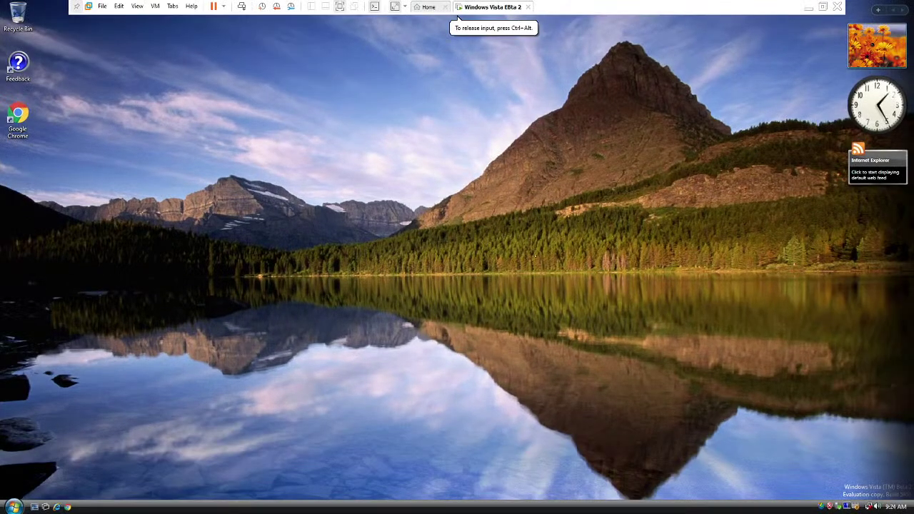
{"action": "left_click", "coordinate": [137, 5]}
{"action": "left_click", "coordinate": [146, 31]}
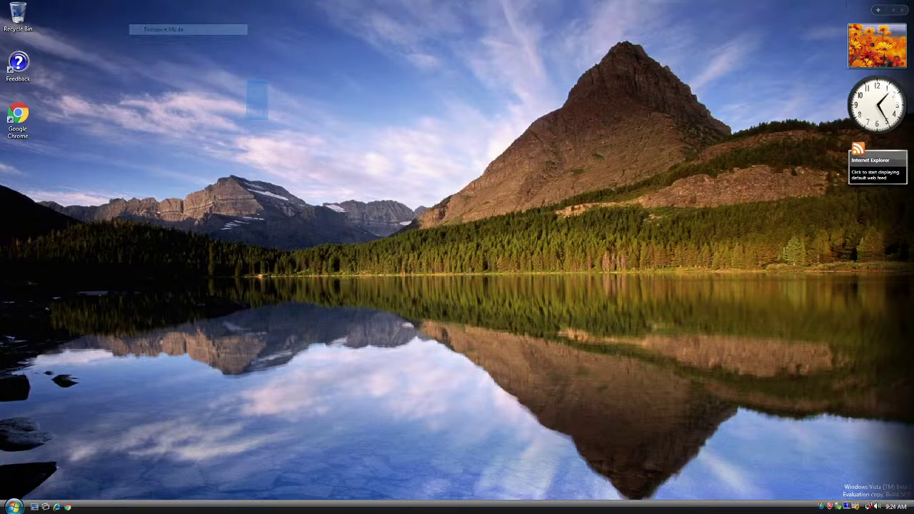
Step: Browse to Local Disk (C:) through Start > Computer and drag the note file onto the Recycle Bin
{"action": "left_click", "coordinate": [14, 506]}
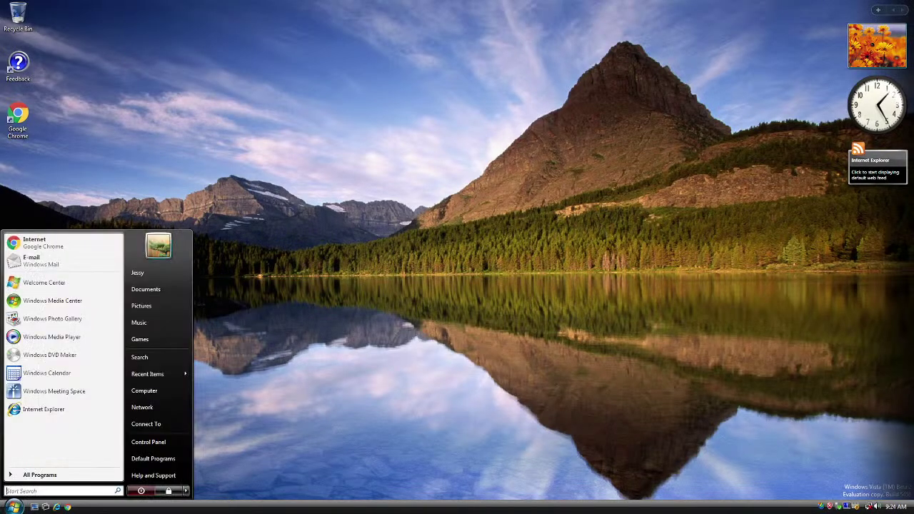
{"action": "left_click", "coordinate": [138, 392]}
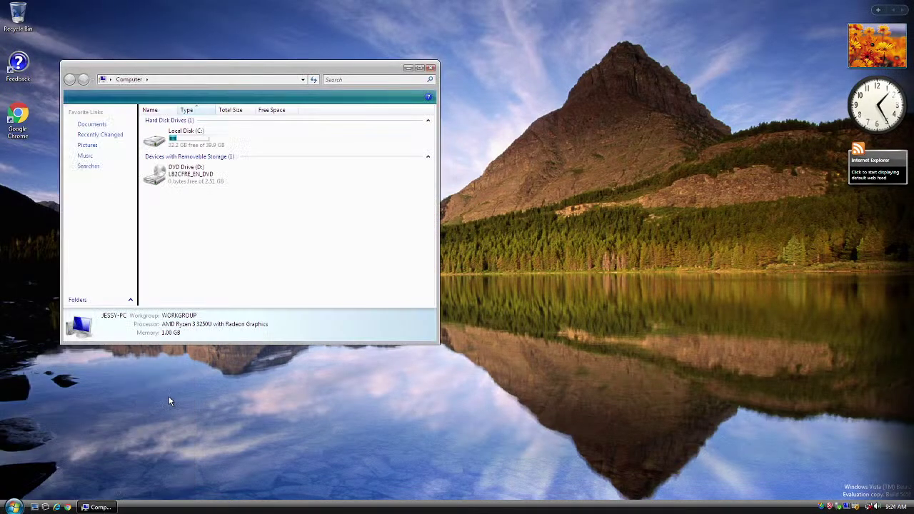
{"action": "double_click", "coordinate": [179, 136]}
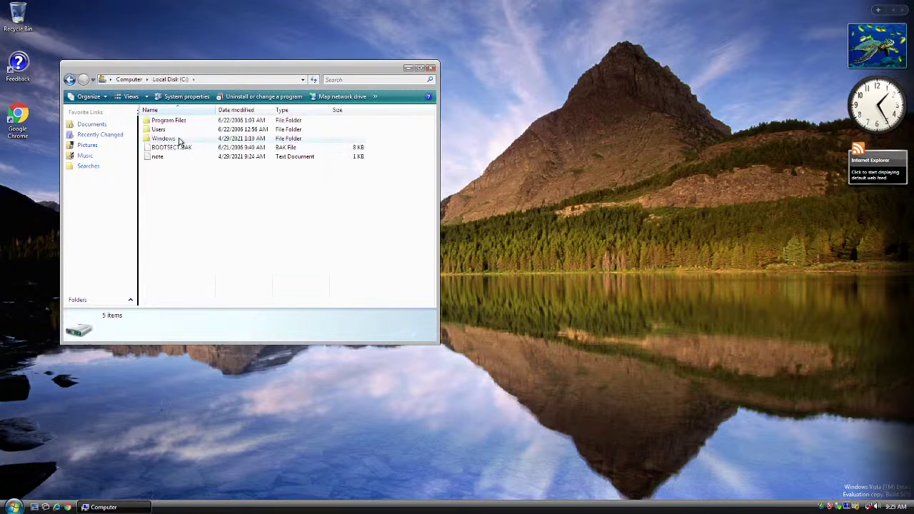
{"action": "left_click_drag", "start_coordinate": [172, 157], "coordinate": [18, 22]}
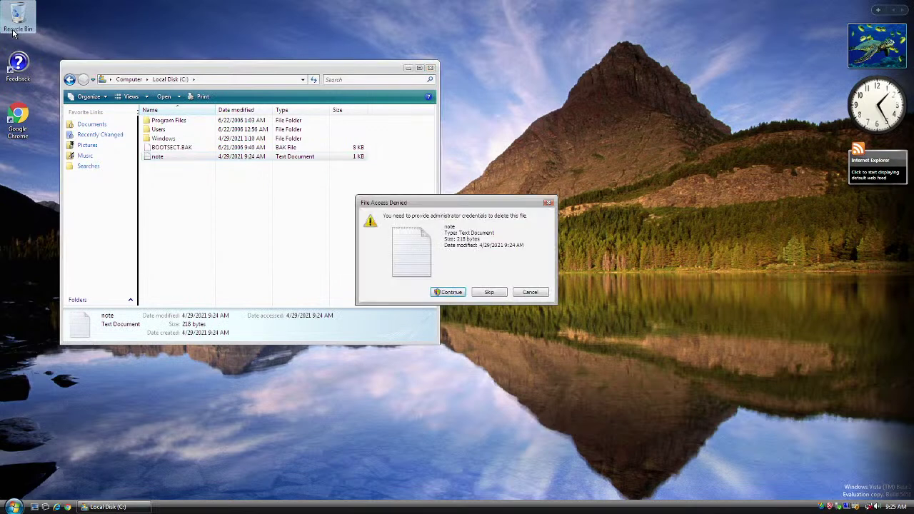
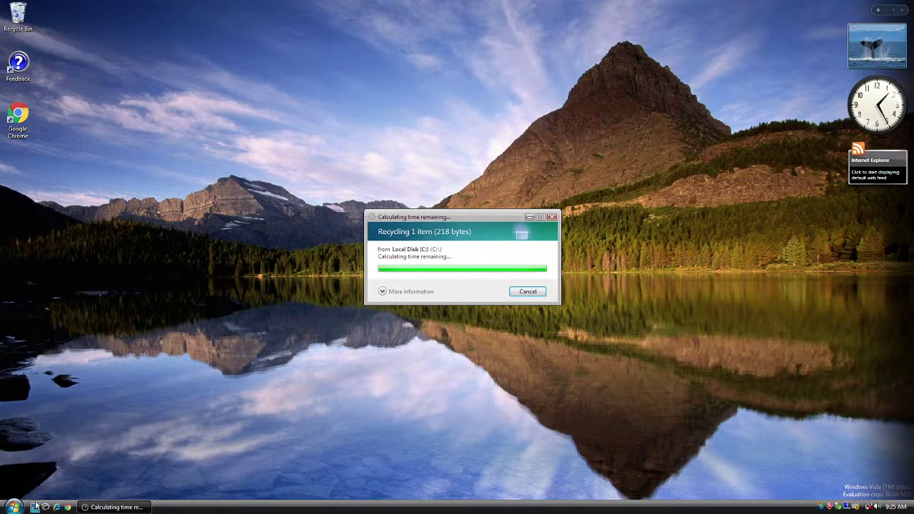
Step: Empty the Recycle Bin and confirm permanently deleting the note file
{"action": "key", "text": "super"}
{"action": "left_click", "coordinate": [428, 299]}
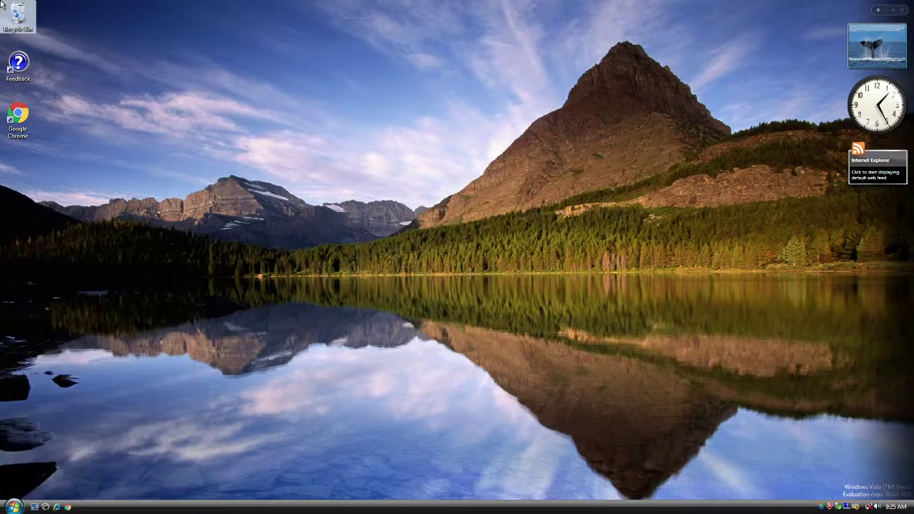
{"action": "right_click", "coordinate": [18, 17]}
{"action": "left_click", "coordinate": [55, 47]}
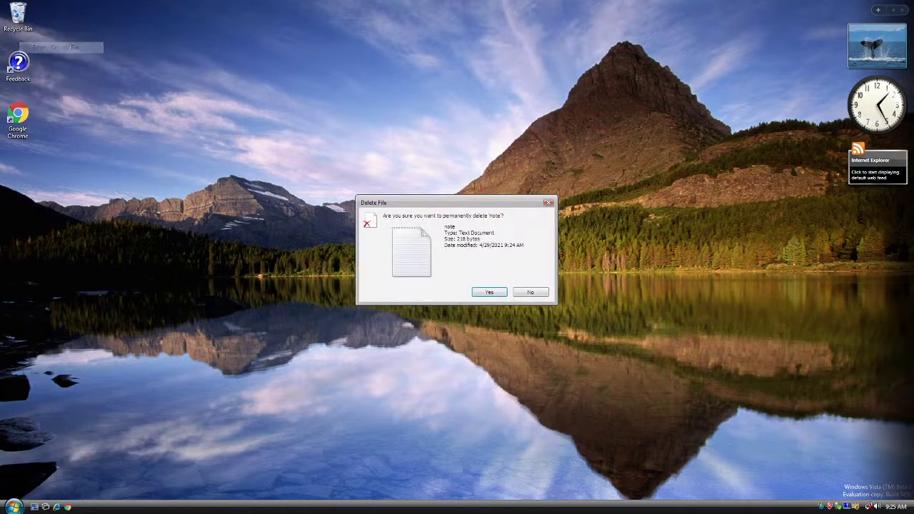
{"action": "left_click", "coordinate": [492, 293]}
Step: Step out of full screen to the host chat window, then return the VM to full screen
{"action": "mouse_move", "coordinate": [664, 3]}
{"action": "left_click", "coordinate": [814, 7]}
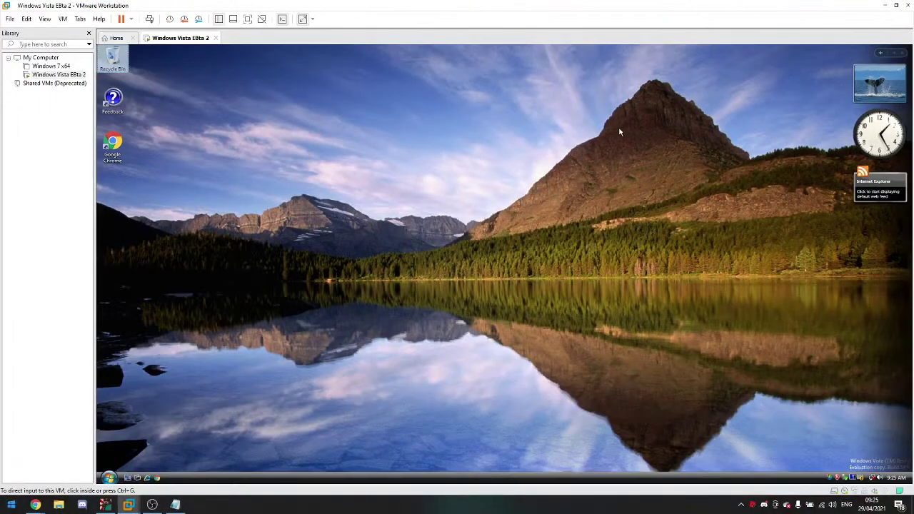
{"action": "left_click", "coordinate": [35, 505]}
{"action": "left_click", "coordinate": [218, 345]}
{"action": "left_click", "coordinate": [247, 18]}
{"action": "left_click", "coordinate": [137, 6]}
{"action": "left_click", "coordinate": [157, 30]}
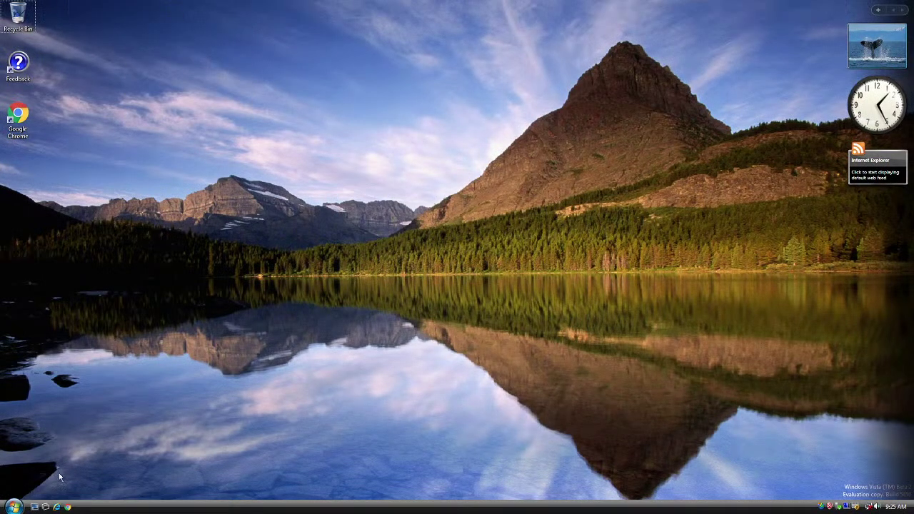
{"action": "left_click", "coordinate": [13, 507]}
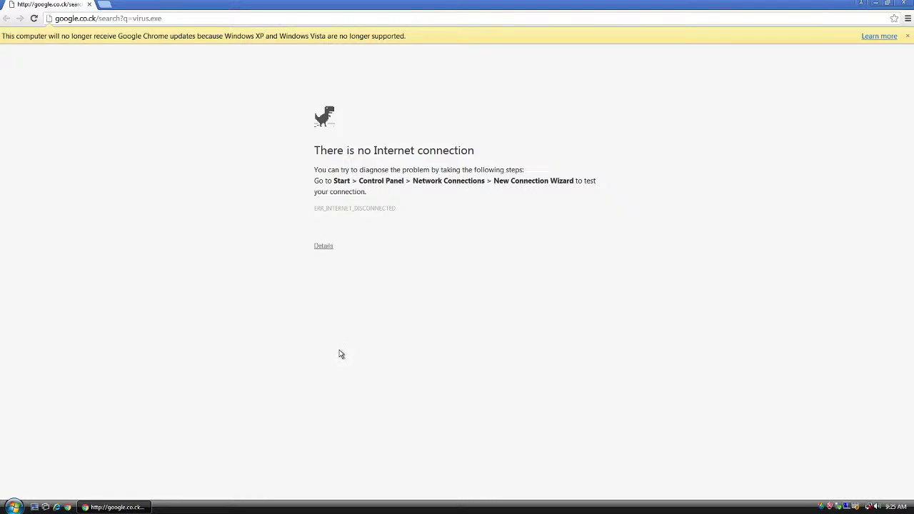
Step: Release input and check in VM Settings that the Network Adapter uses NAT
{"action": "key", "text": "ctrl+alt"}
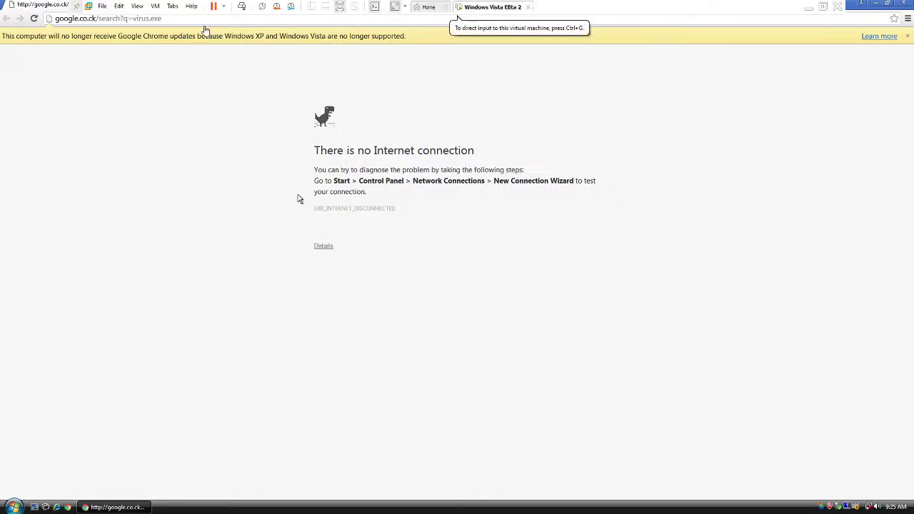
{"action": "left_click", "coordinate": [156, 6]}
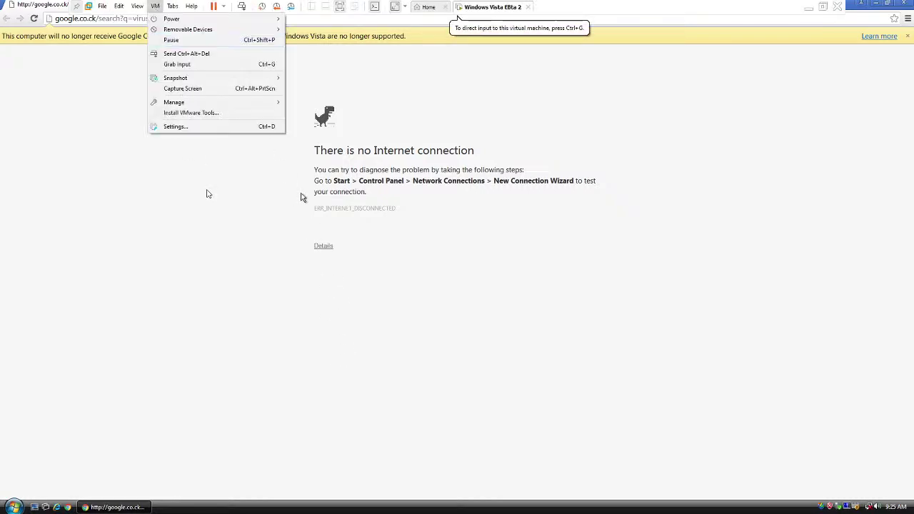
{"action": "left_click", "coordinate": [176, 126]}
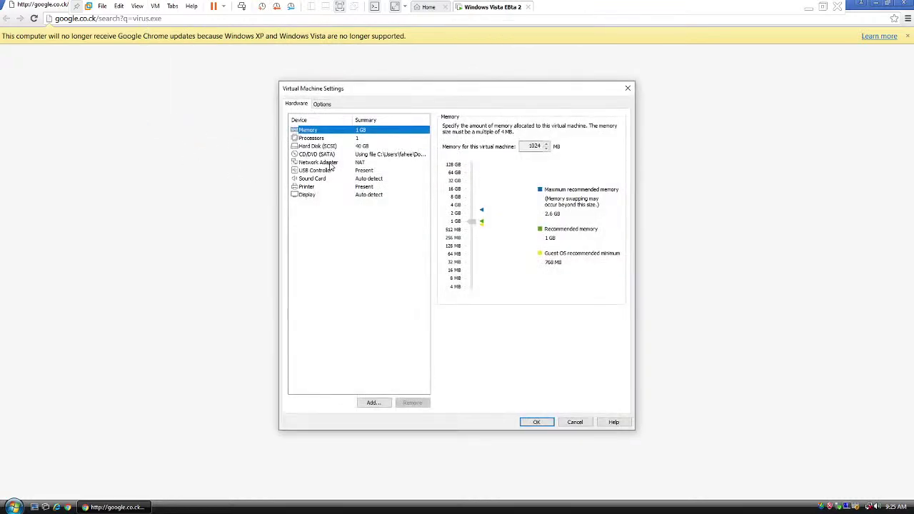
{"action": "left_click", "coordinate": [385, 162]}
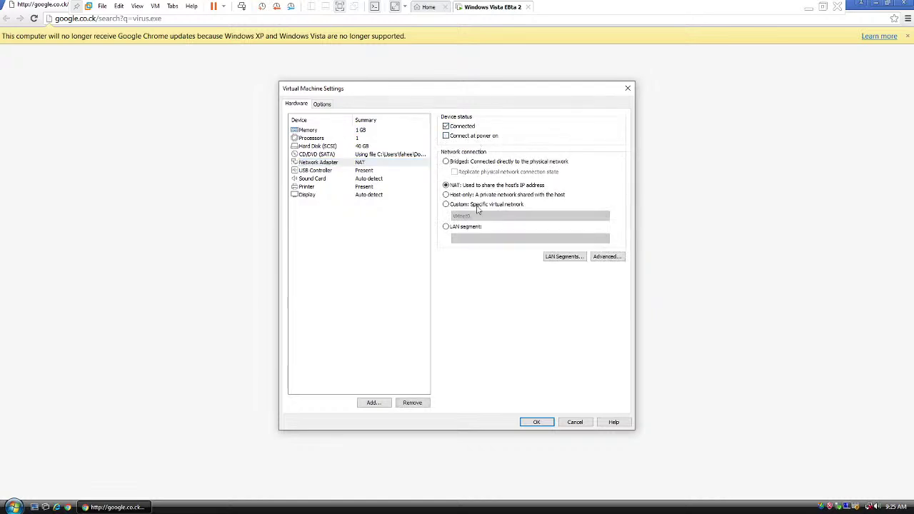
Step: Close VM Settings, resume the guest, and select the error code text in Chrome
{"action": "left_click", "coordinate": [135, 6]}
{"action": "left_click", "coordinate": [164, 29]}
{"action": "left_click_drag", "start_coordinate": [350, 175], "coordinate": [406, 220]}
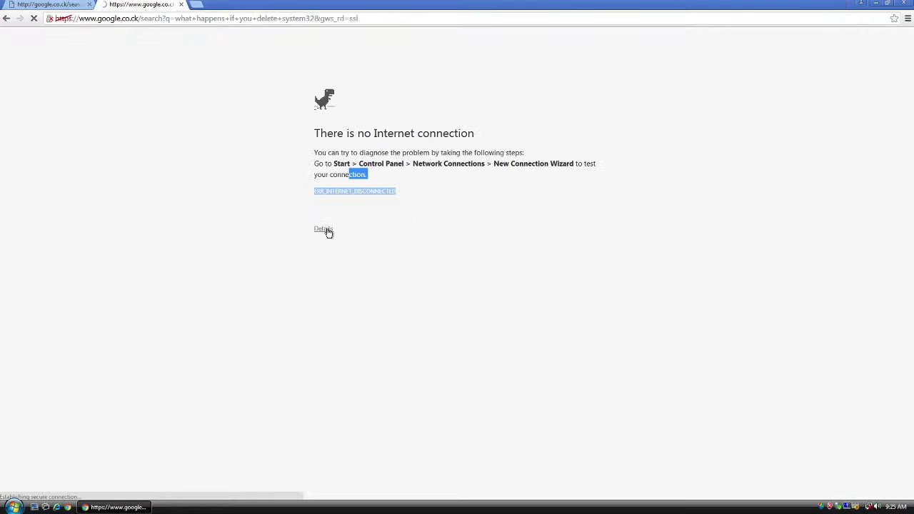
{"action": "left_click_drag", "start_coordinate": [327, 230], "coordinate": [382, 228]}
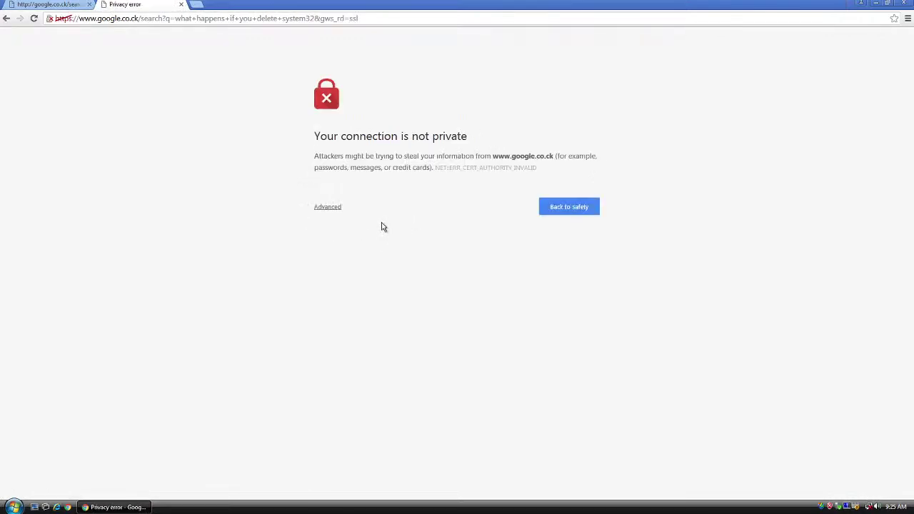
Step: Go back to safety, expand the error Details, run Diagnose errors, then close Chrome
{"action": "left_click", "coordinate": [593, 210]}
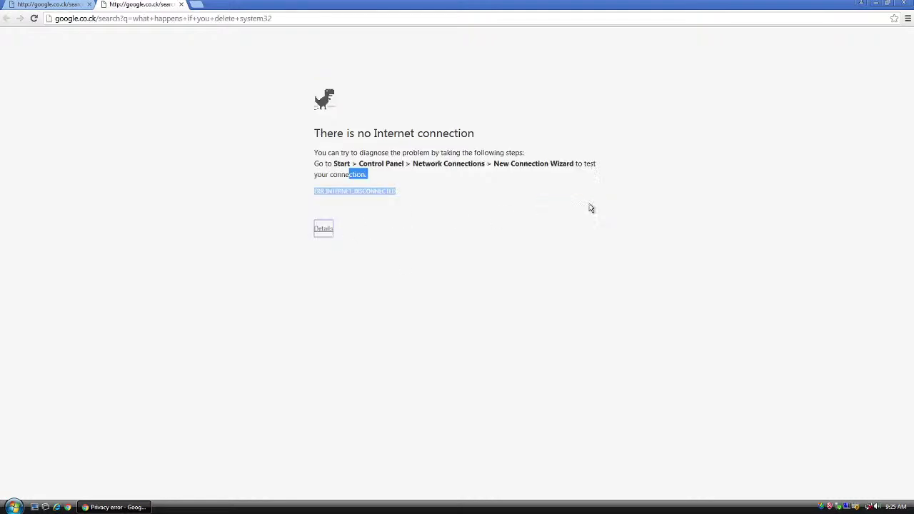
{"action": "left_click", "coordinate": [325, 229]}
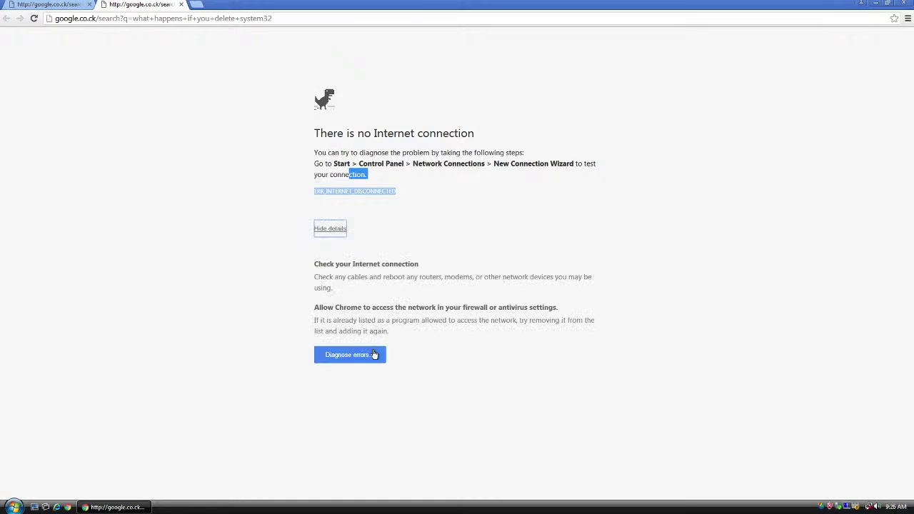
{"action": "left_click", "coordinate": [375, 354]}
{"action": "key", "text": "Escape"}
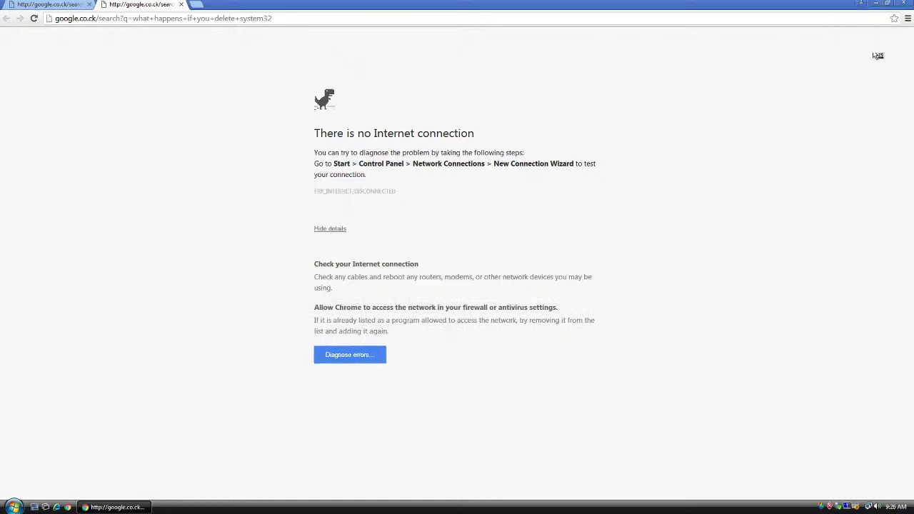
{"action": "left_click", "coordinate": [905, 4]}
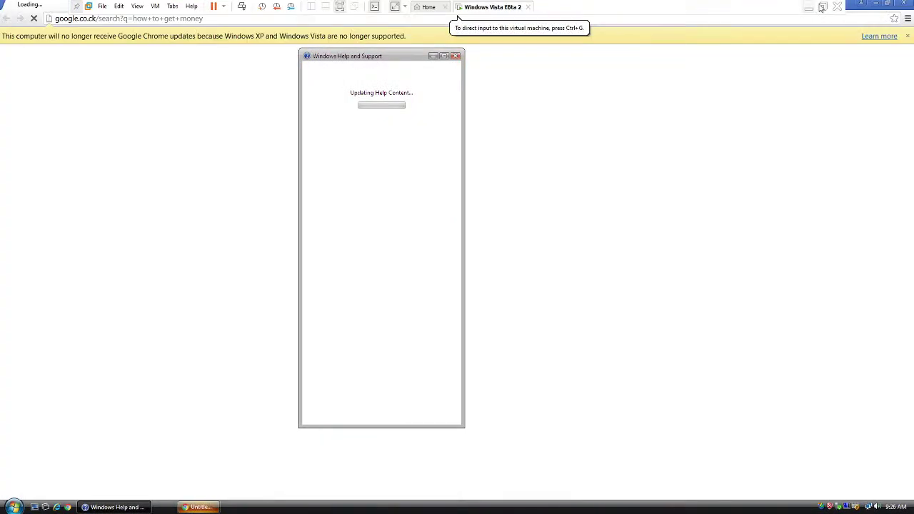
Step: Check the host chat window, restore full screen, and move Help and Support to the right
{"action": "key", "text": "ctrl+alt+Return"}
{"action": "left_click", "coordinate": [62, 450]}
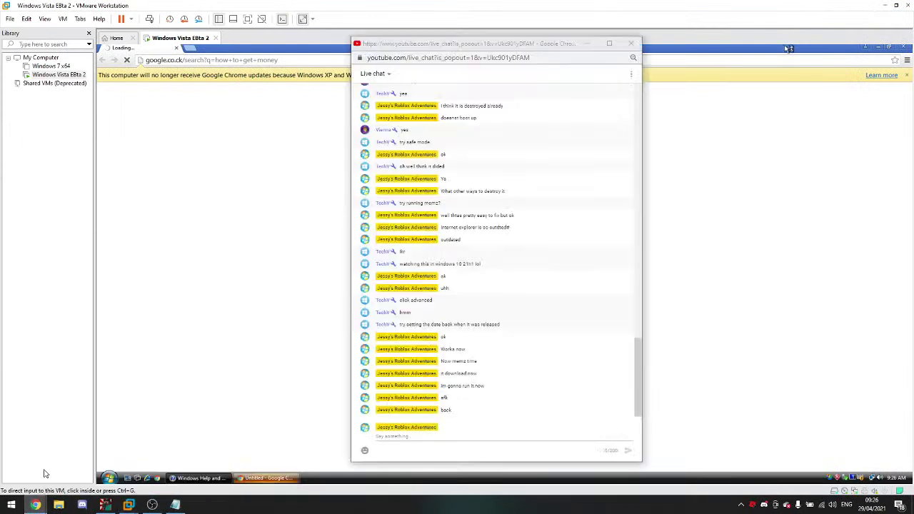
{"action": "left_click", "coordinate": [217, 4]}
{"action": "left_click", "coordinate": [249, 18]}
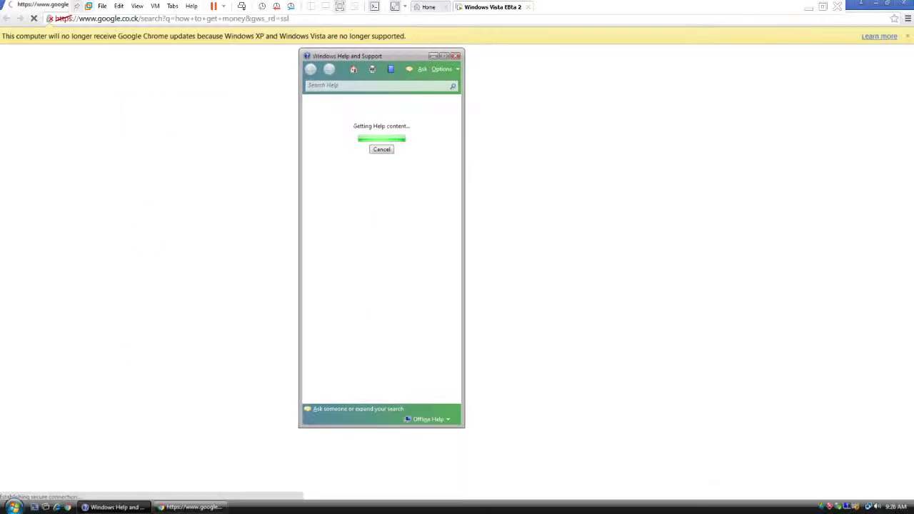
{"action": "left_click", "coordinate": [138, 6]}
{"action": "left_click", "coordinate": [162, 75]}
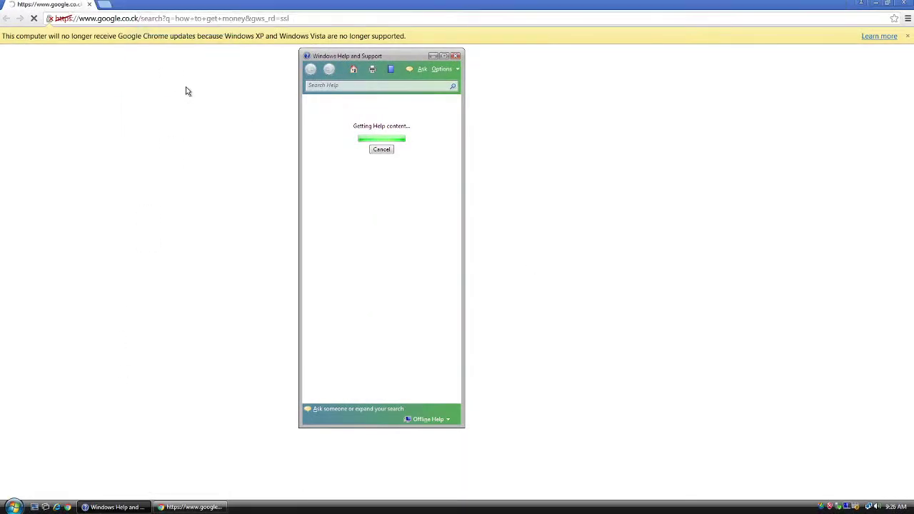
{"action": "left_click_drag", "start_coordinate": [297, 71], "coordinate": [592, 78]}
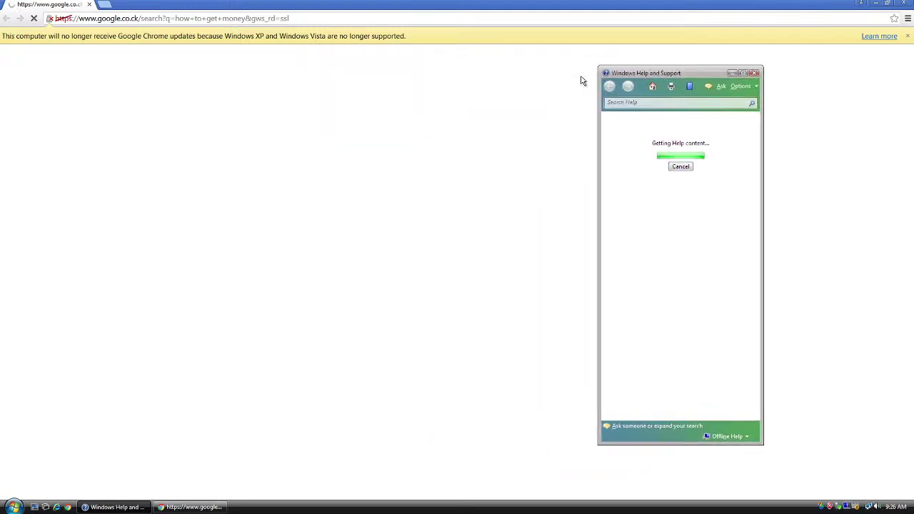
Step: Lock the computer from the Start menu, then Switch User back into the same account
{"action": "left_click", "coordinate": [14, 507]}
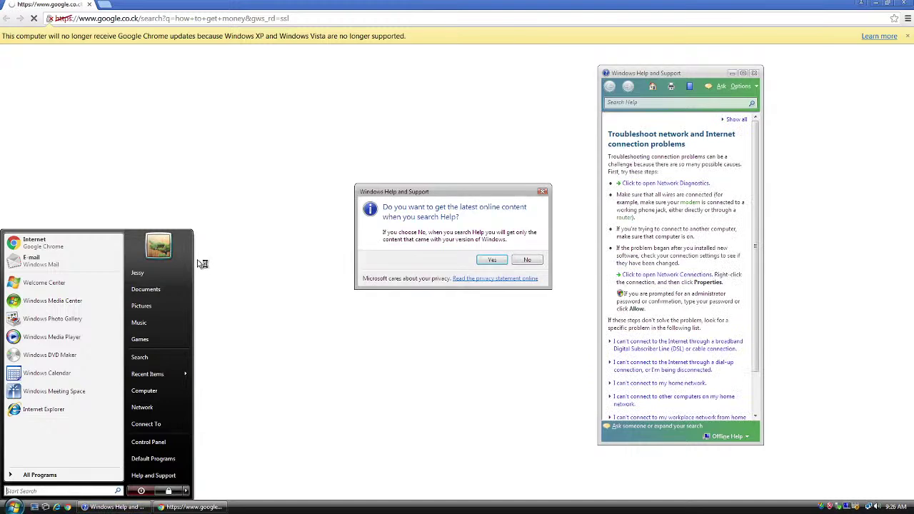
{"action": "left_click", "coordinate": [186, 491]}
{"action": "left_click", "coordinate": [223, 443]}
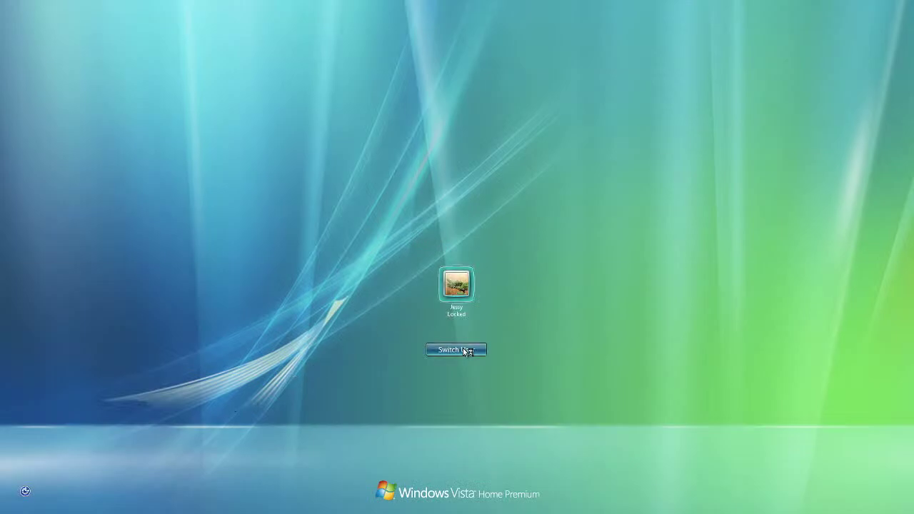
{"action": "left_click", "coordinate": [464, 350]}
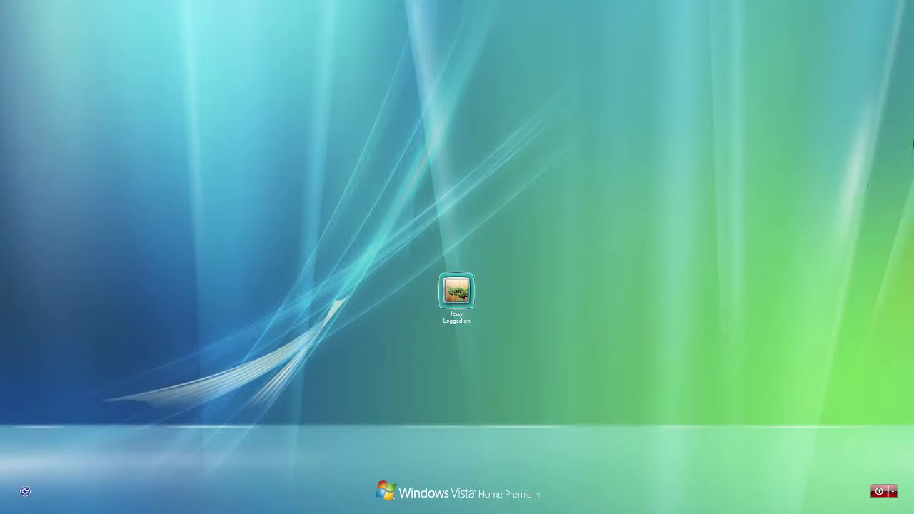
{"action": "left_click", "coordinate": [444, 312]}
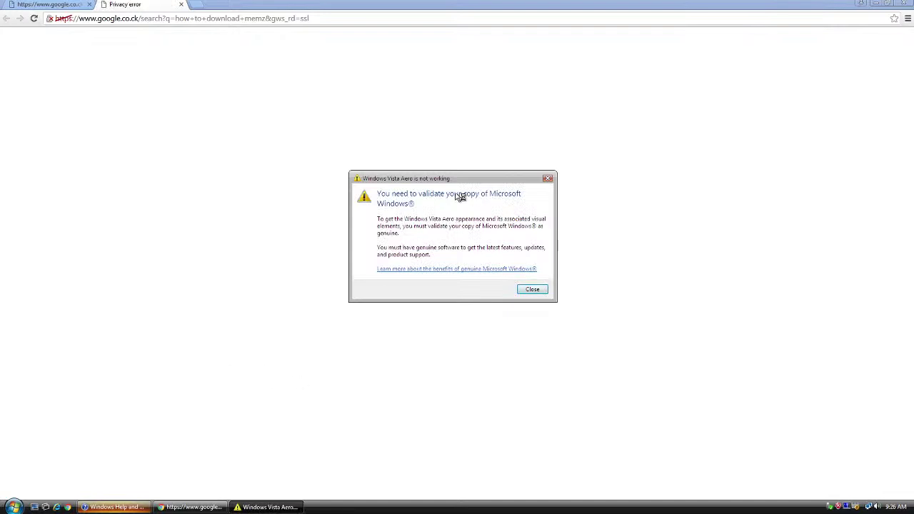
Step: Nudge the Aero warning, minimize the host YouTube window, and return the VM to full screen
{"action": "left_click", "coordinate": [267, 508]}
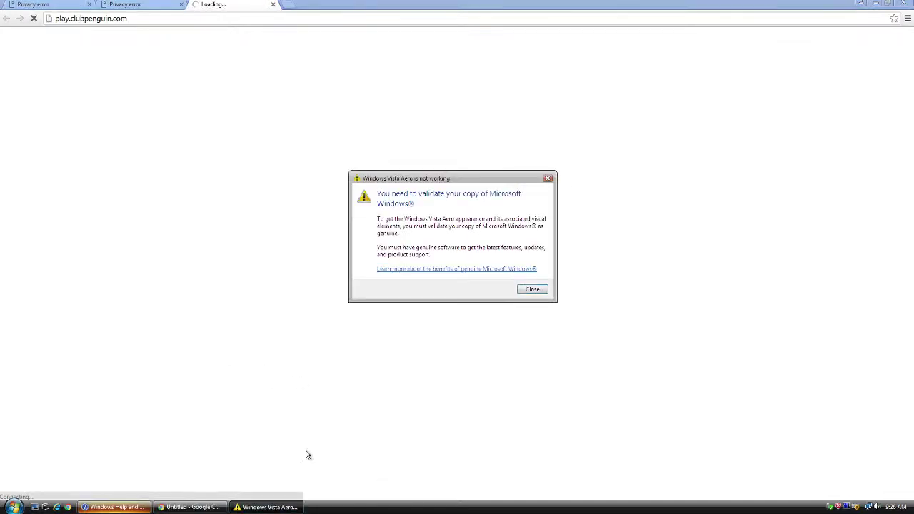
{"action": "mouse_move", "coordinate": [461, 179]}
{"action": "left_mouse_down"}
{"action": "mouse_move", "coordinate": [624, 126]}
{"action": "mouse_move", "coordinate": [367, 143]}
{"action": "mouse_move", "coordinate": [416, 190]}
{"action": "mouse_move", "coordinate": [456, 170]}
{"action": "left_mouse_up"}
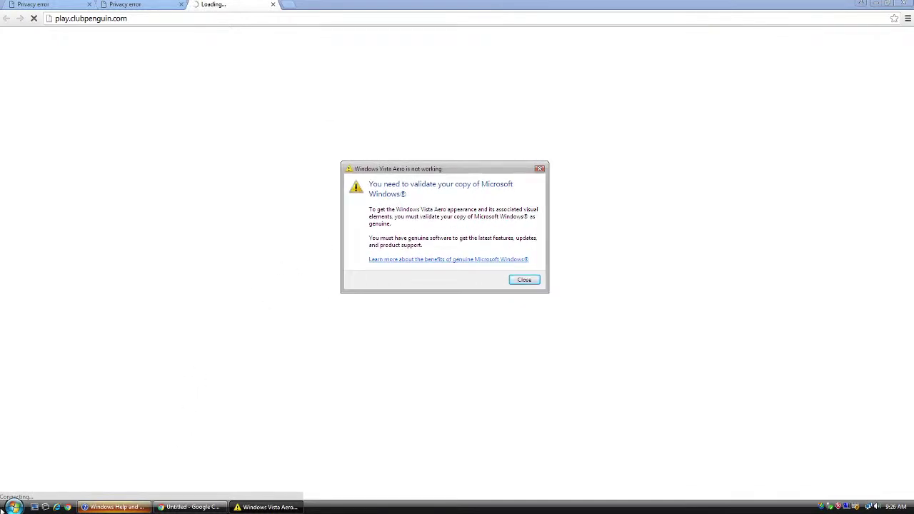
{"action": "left_click", "coordinate": [823, 6]}
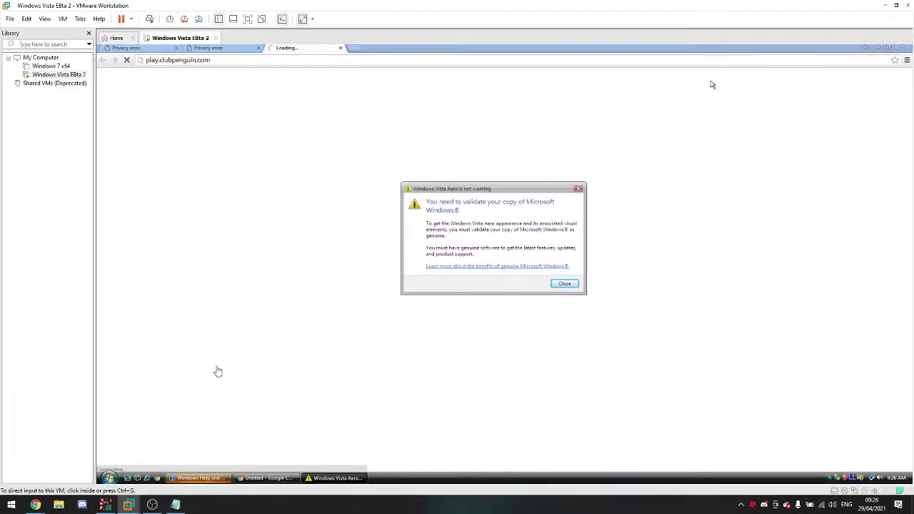
{"action": "mouse_move", "coordinate": [35, 505]}
{"action": "left_click", "coordinate": [250, 475]}
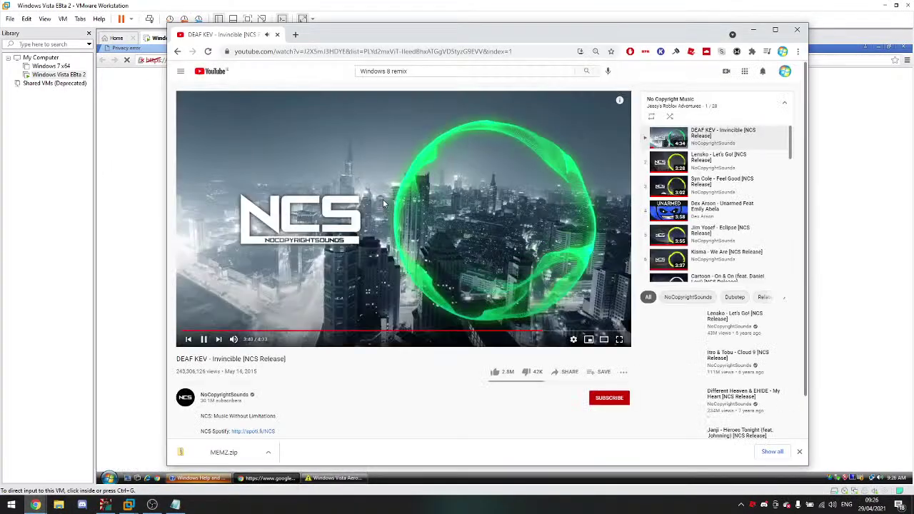
{"action": "left_click", "coordinate": [758, 33]}
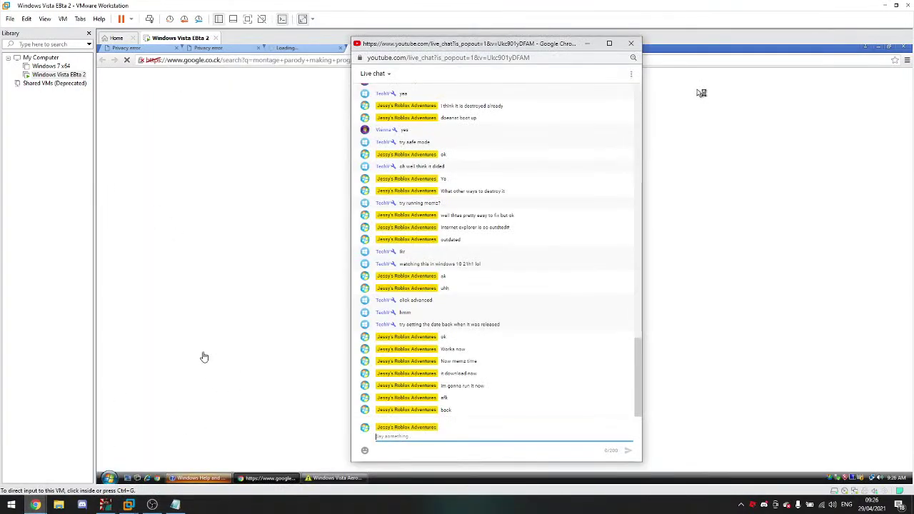
{"action": "left_click", "coordinate": [247, 19]}
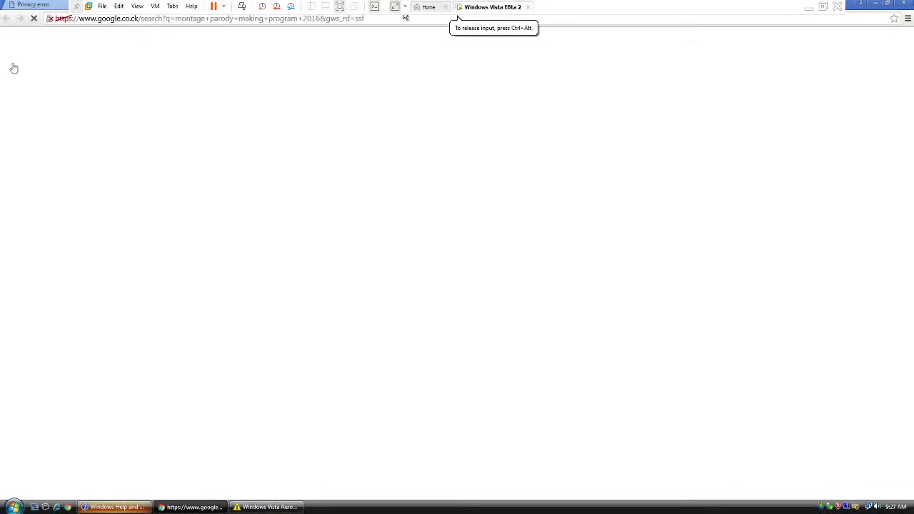
{"action": "left_click", "coordinate": [138, 6]}
{"action": "left_click", "coordinate": [161, 28]}
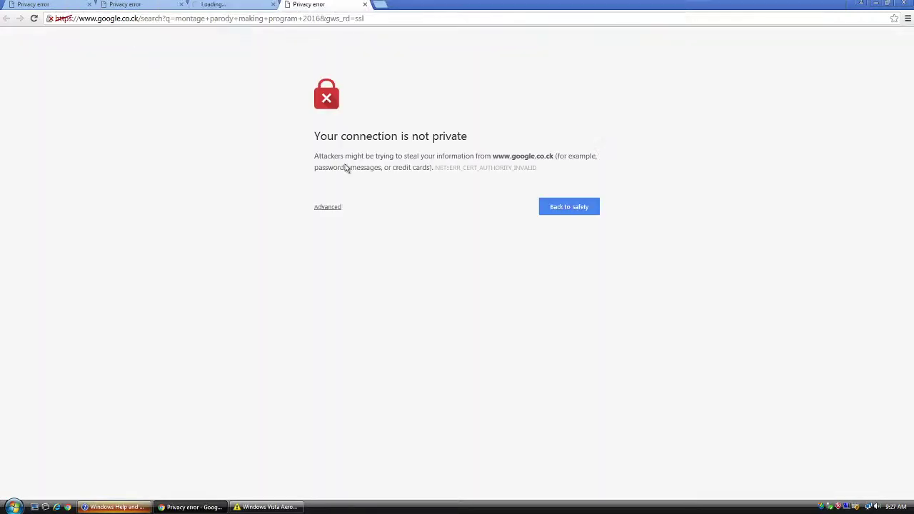
Step: Close the Aero warning, accept online help content, close Help and Support, and open Computer
{"action": "left_click", "coordinate": [244, 510]}
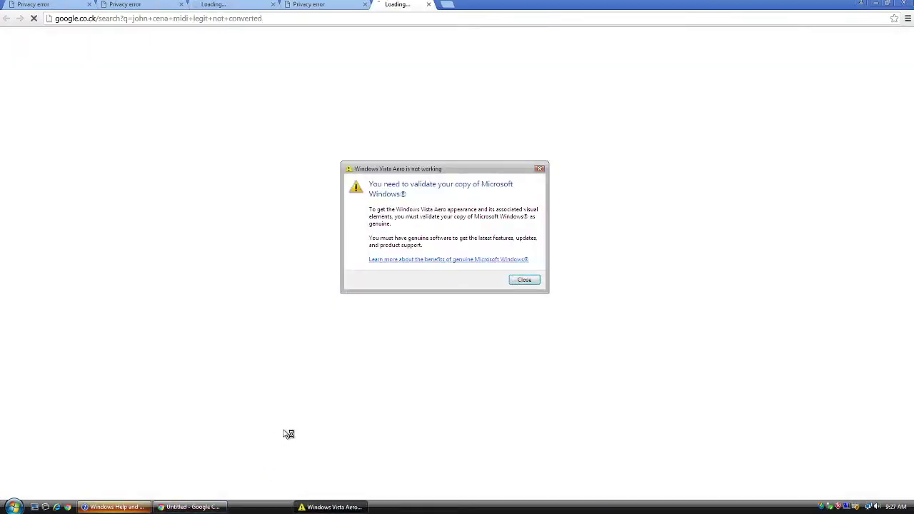
{"action": "left_click", "coordinate": [525, 280]}
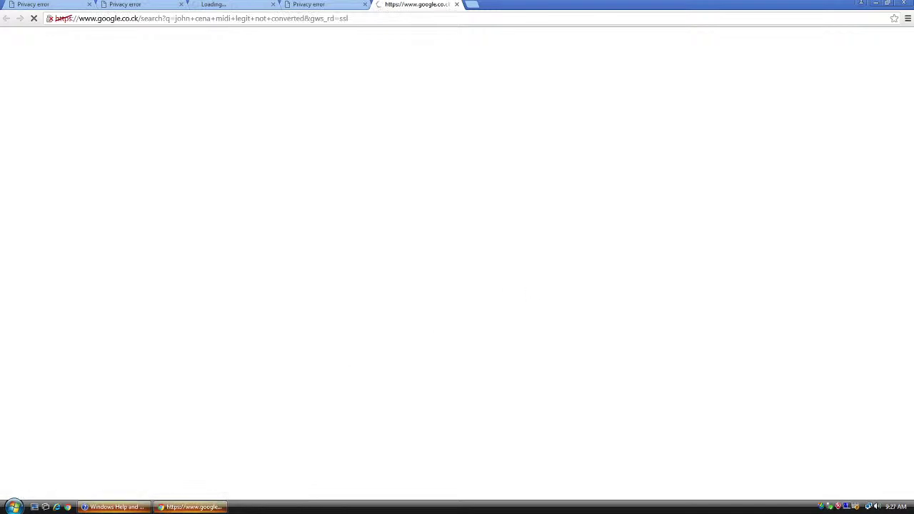
{"action": "left_click", "coordinate": [114, 508]}
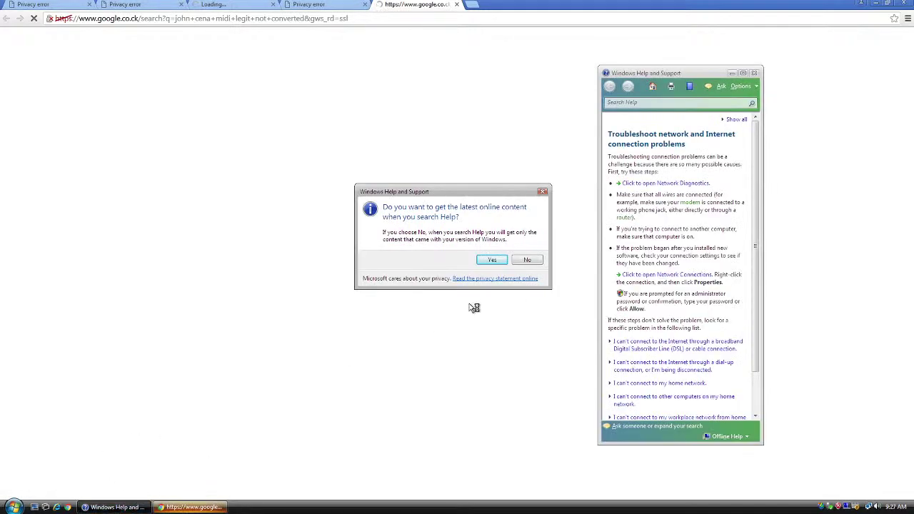
{"action": "left_click", "coordinate": [499, 260]}
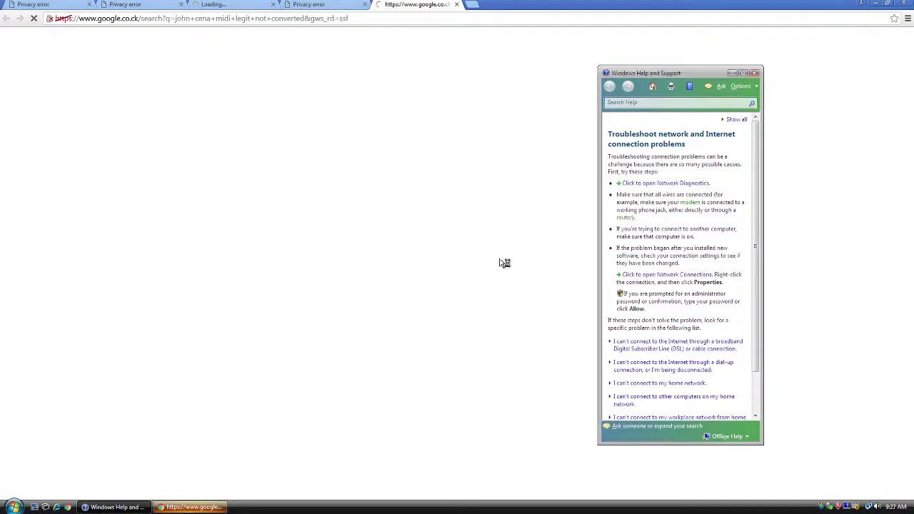
{"action": "left_click", "coordinate": [758, 75]}
{"action": "left_click", "coordinate": [3, 504]}
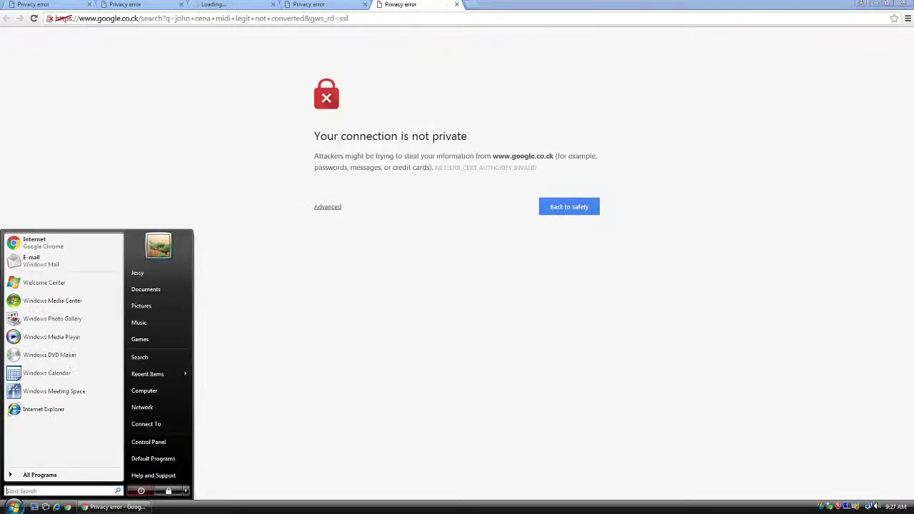
{"action": "left_click", "coordinate": [152, 393]}
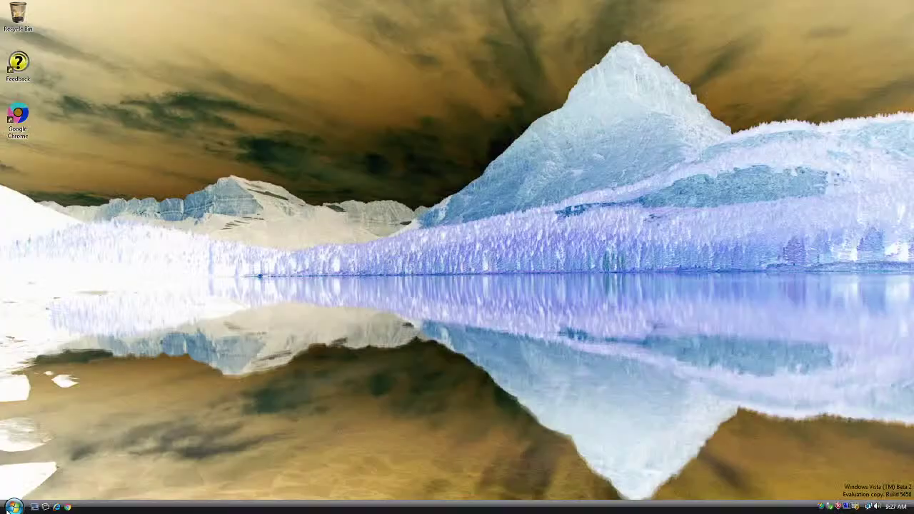
Step: Open and close the Start menu twice while the colour-inversion payload glitches the desktop
{"action": "left_click", "coordinate": [13, 506]}
{"action": "left_click", "coordinate": [497, 205]}
{"action": "left_click", "coordinate": [14, 506]}
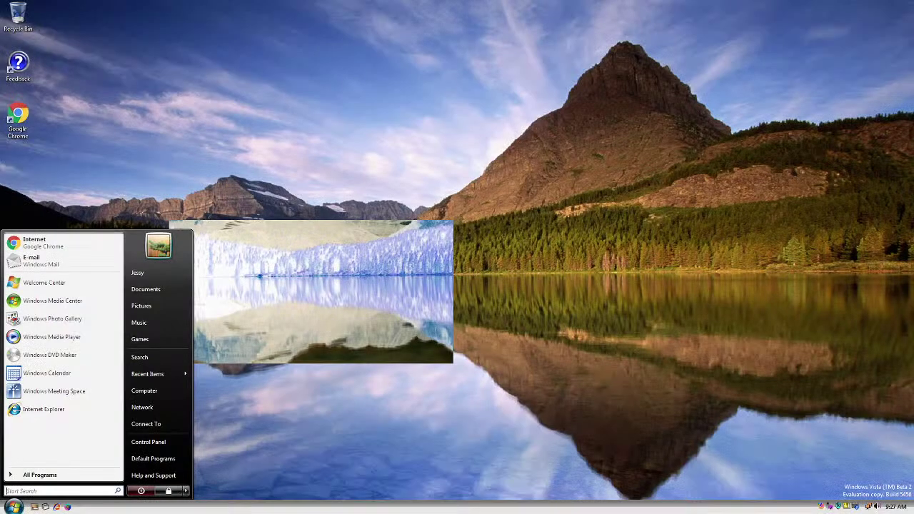
{"action": "left_click", "coordinate": [444, 304]}
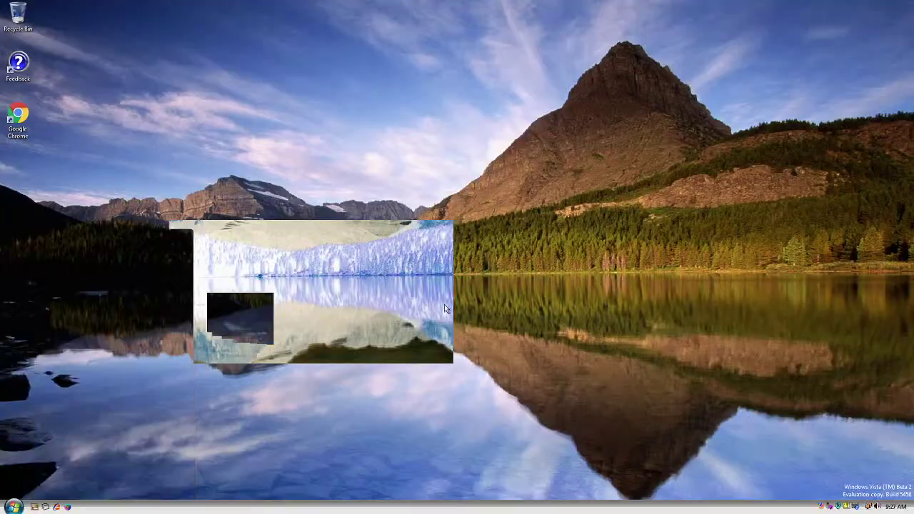
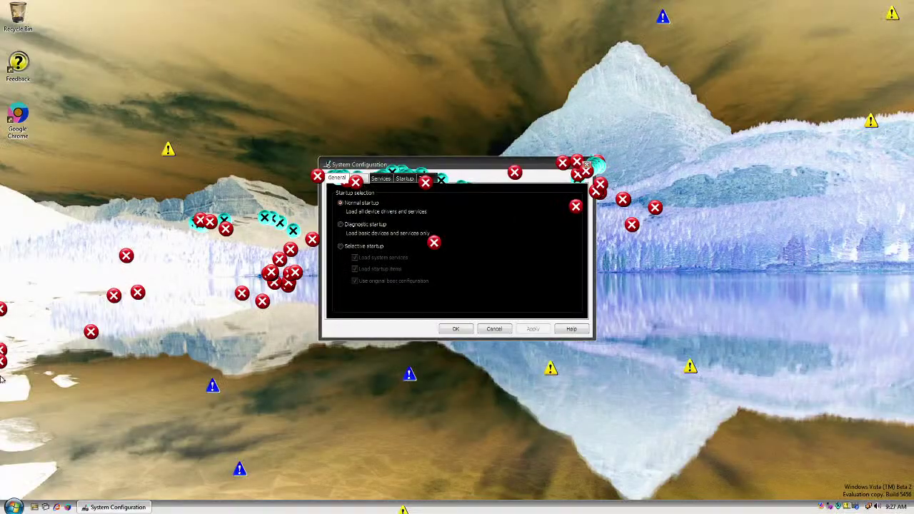
Step: Bring up the Start menu over the malware-ridden desktop, reopening it once
{"action": "left_click", "coordinate": [15, 506]}
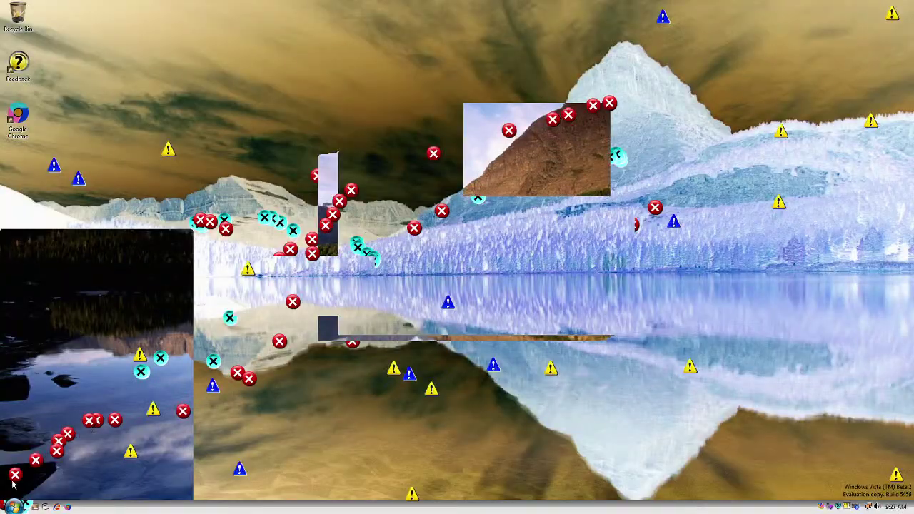
{"action": "left_click", "coordinate": [22, 506]}
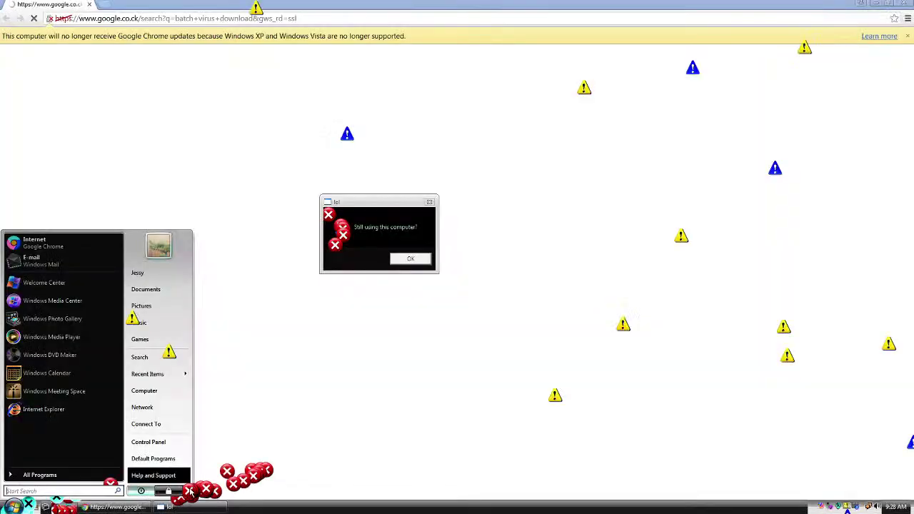
Step: Bring up Task Manager with Ctrl+Shift+Esc, then return to the Start menu
{"action": "left_click", "coordinate": [187, 491]}
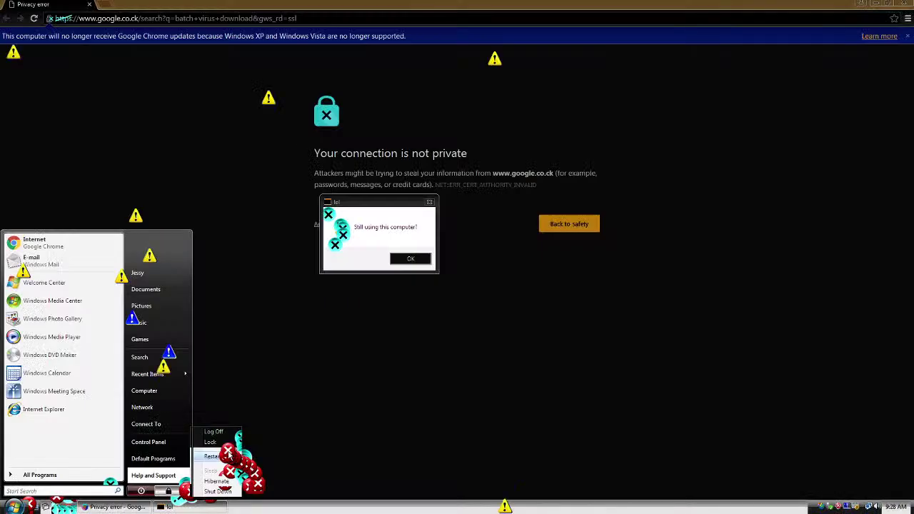
{"action": "key", "text": "ctrl+shift+Escape"}
{"action": "key", "text": "super"}
Step: Lock the computer, switch user, and sign back into the logged-on account
{"action": "left_click", "coordinate": [187, 490]}
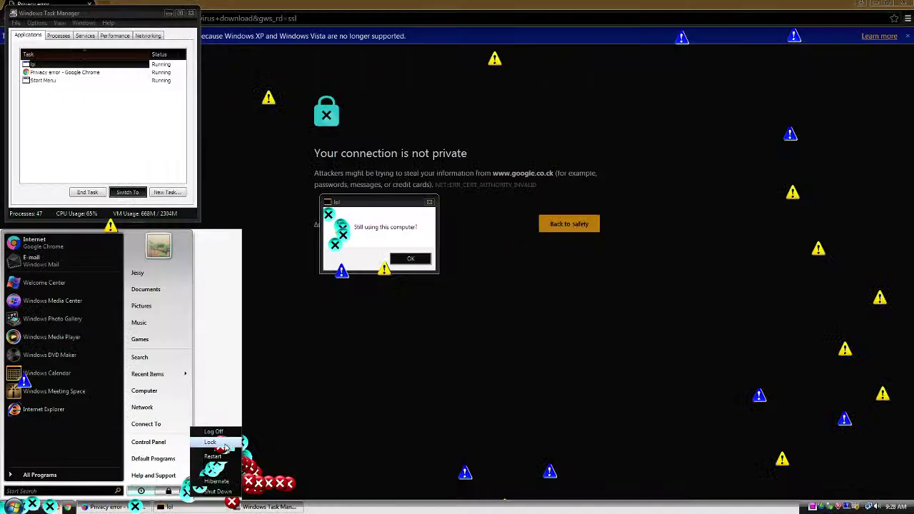
{"action": "left_click", "coordinate": [210, 442]}
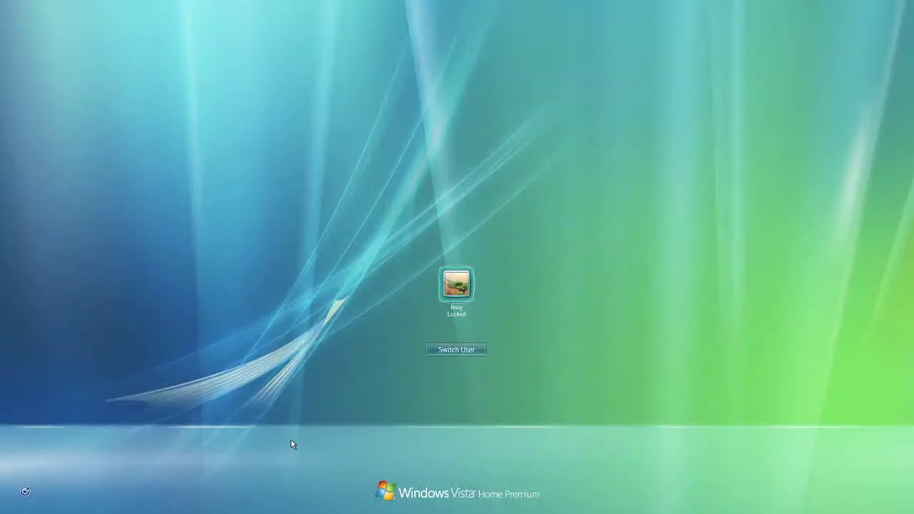
{"action": "left_click", "coordinate": [457, 351]}
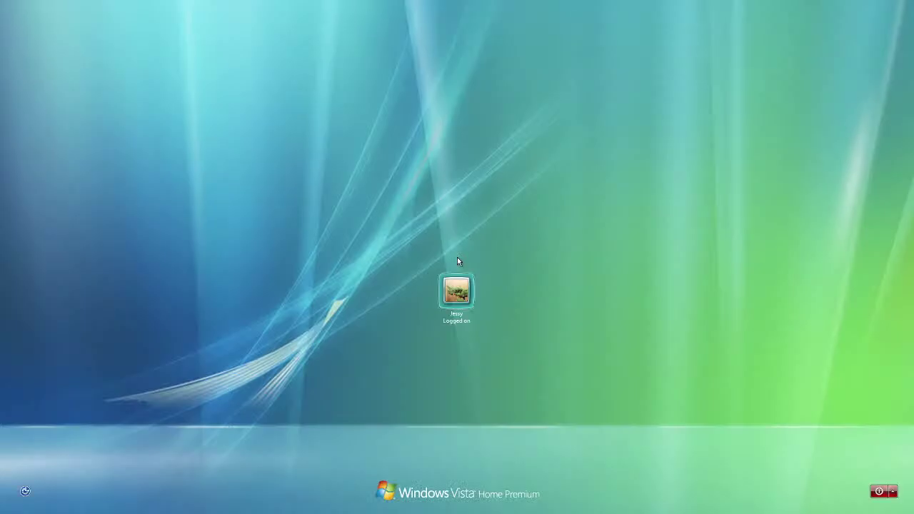
{"action": "left_click", "coordinate": [457, 293]}
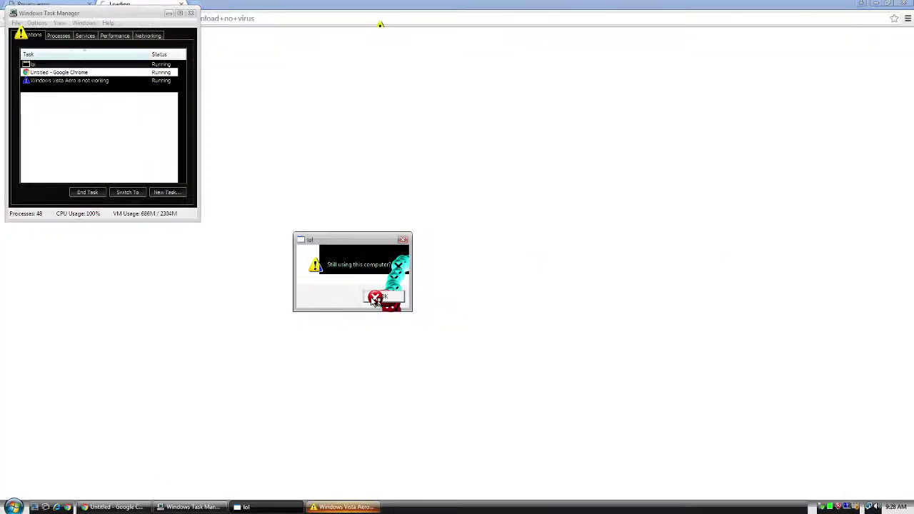
Step: Dismiss the 'Still using this computer?' popup and Aero warning, then reposition Control Panel
{"action": "left_click", "coordinate": [389, 299]}
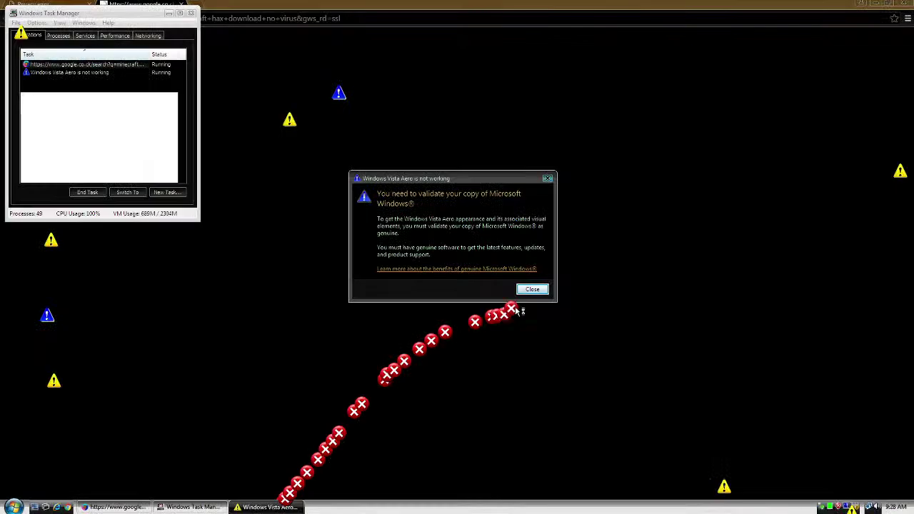
{"action": "left_click", "coordinate": [532, 291]}
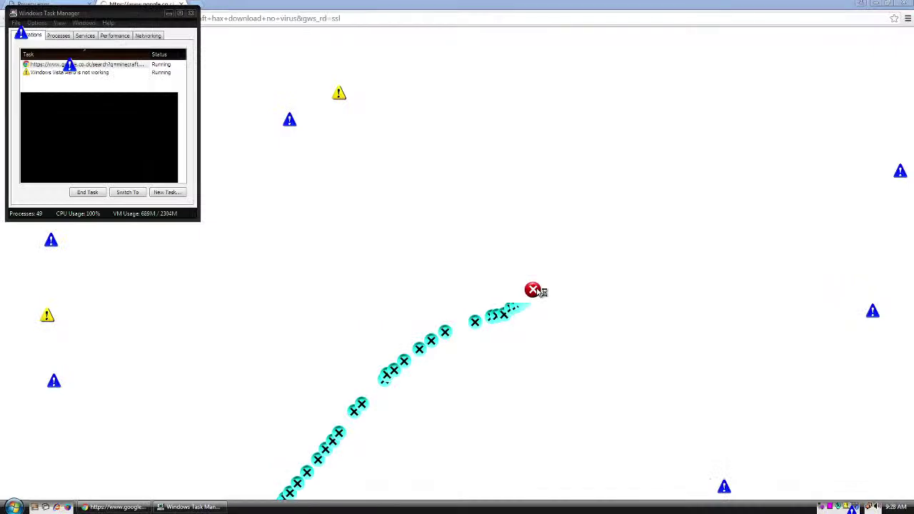
{"action": "left_click", "coordinate": [14, 507]}
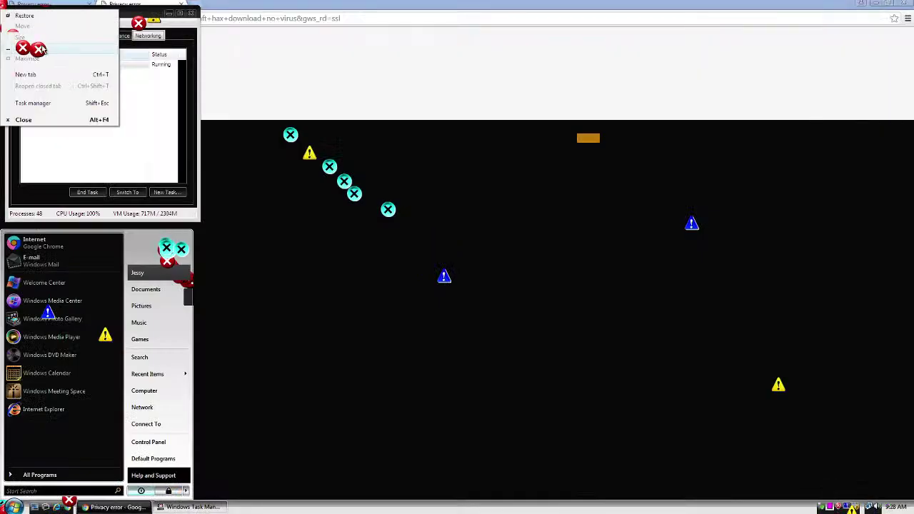
{"action": "left_click", "coordinate": [114, 22]}
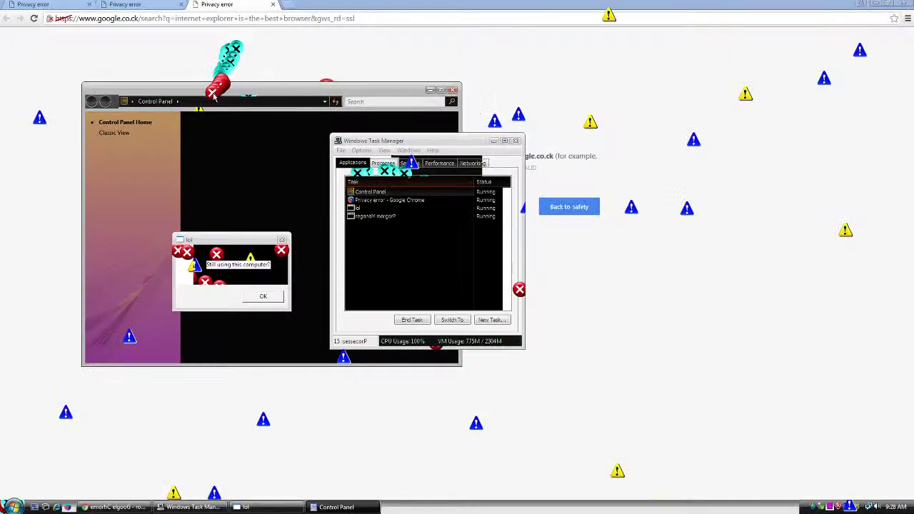
{"action": "left_click_drag", "start_coordinate": [210, 95], "coordinate": [753, 93]}
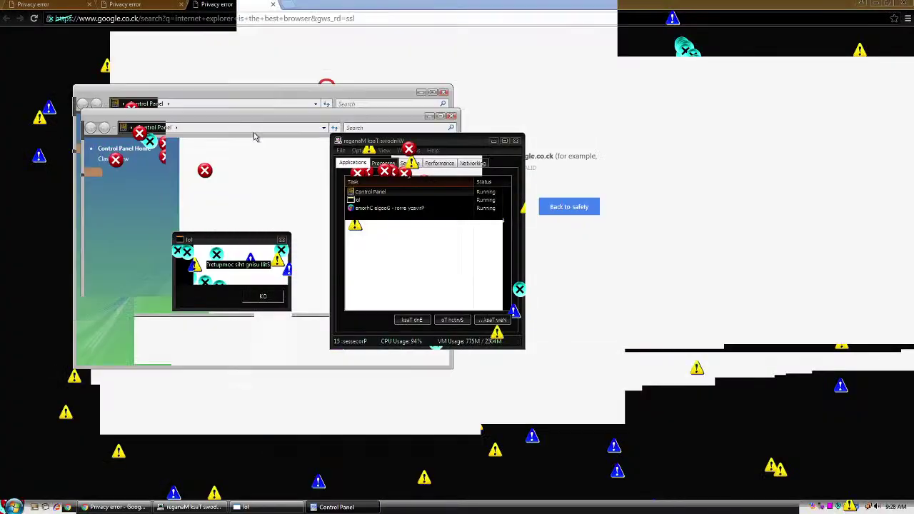
{"action": "left_click_drag", "start_coordinate": [683, 66], "coordinate": [663, 83]}
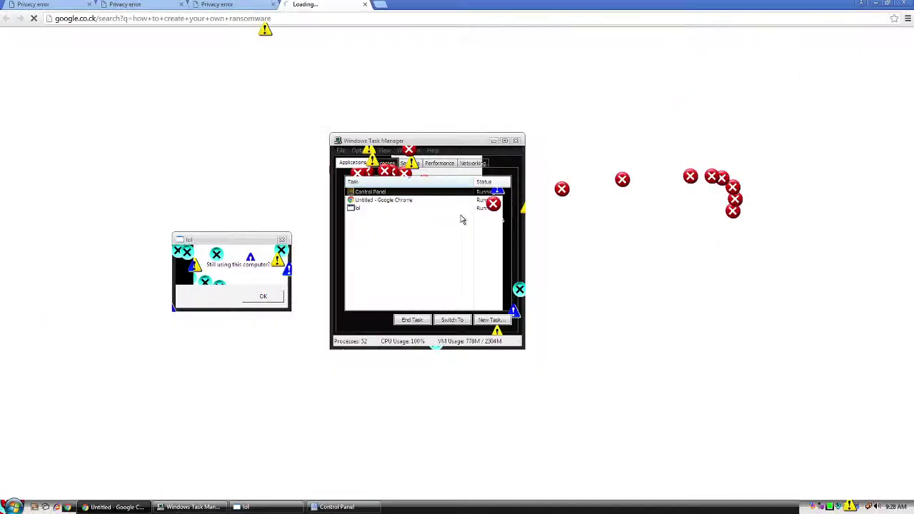